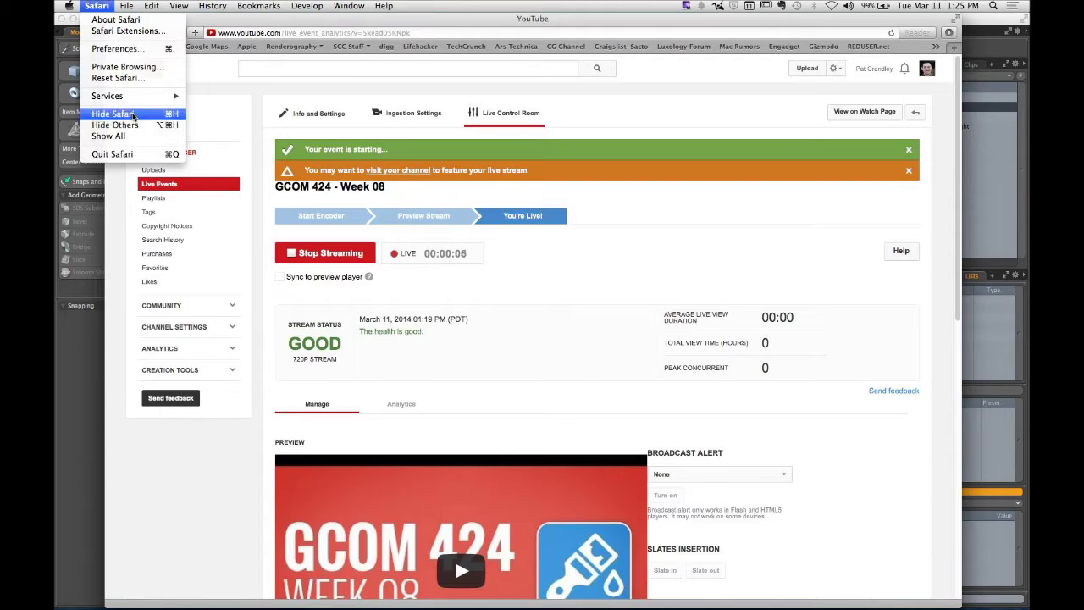
Step: Hide Safari and bring up the Painting Hard Surfaces course page in Chrome
click(134, 116)
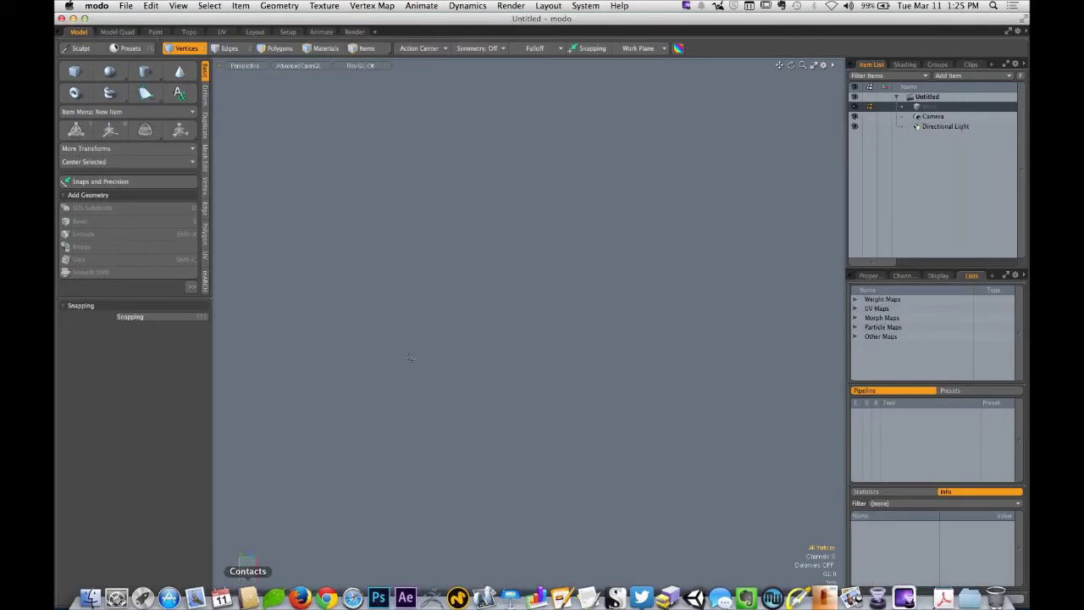
key(alt)
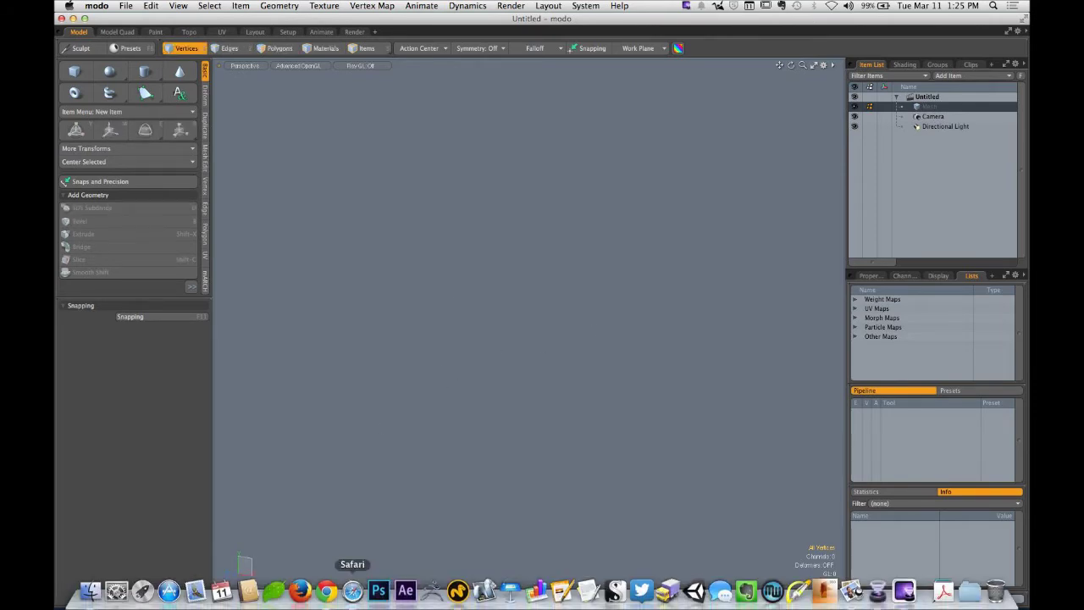
click(329, 593)
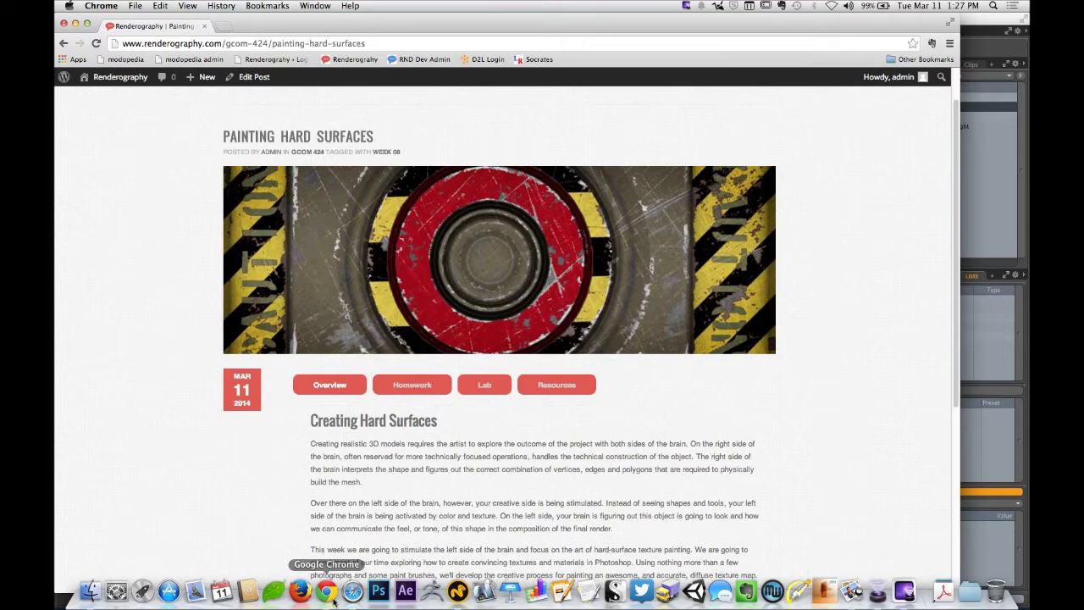
Step: Review the Overview, Homework, Lab and Resources sections of the Painting Hard Surfaces course page
scroll(151, 410, down, 3)
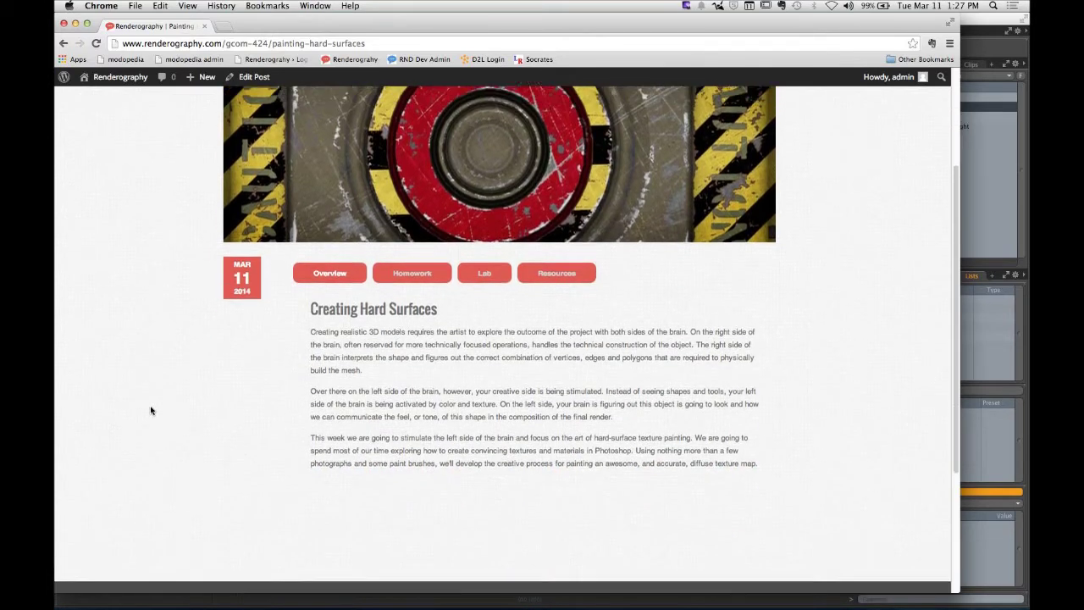
scroll(150, 411, up, 1)
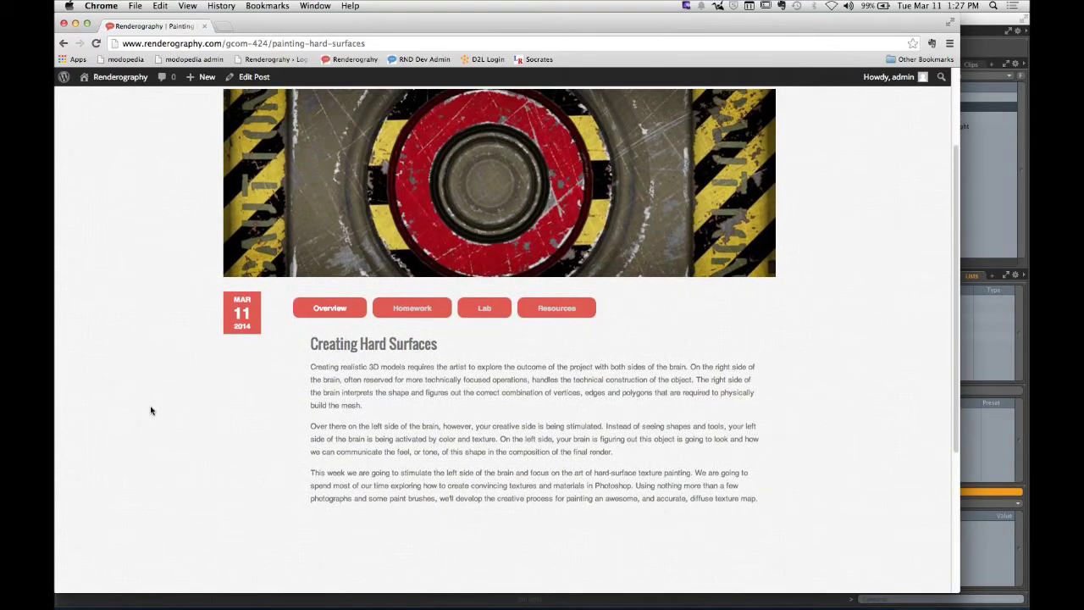
click(412, 310)
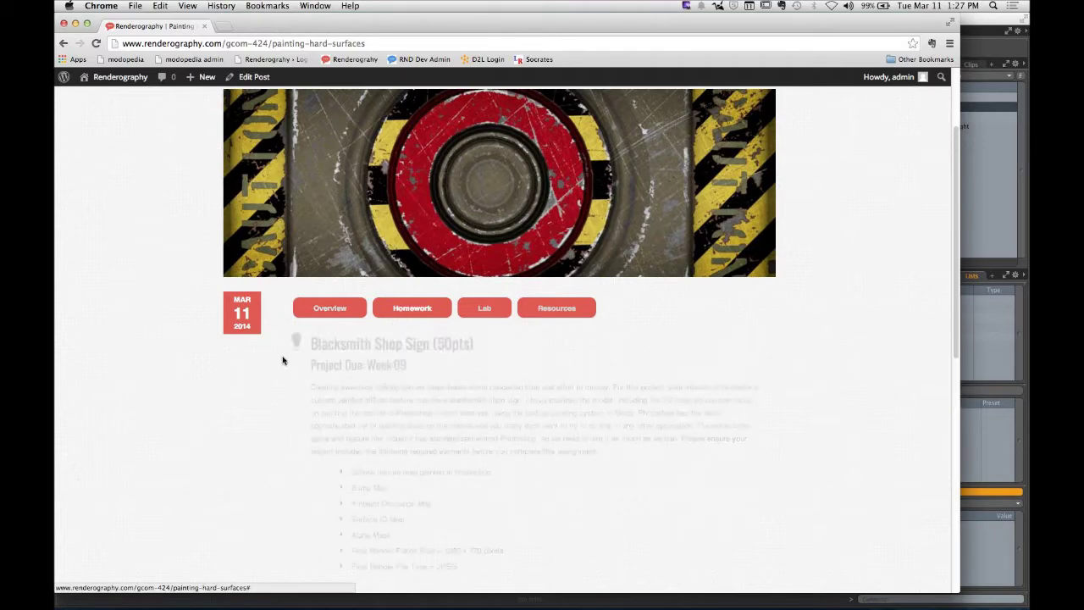
scroll(256, 385, down, 2)
scroll(256, 384, down, 4)
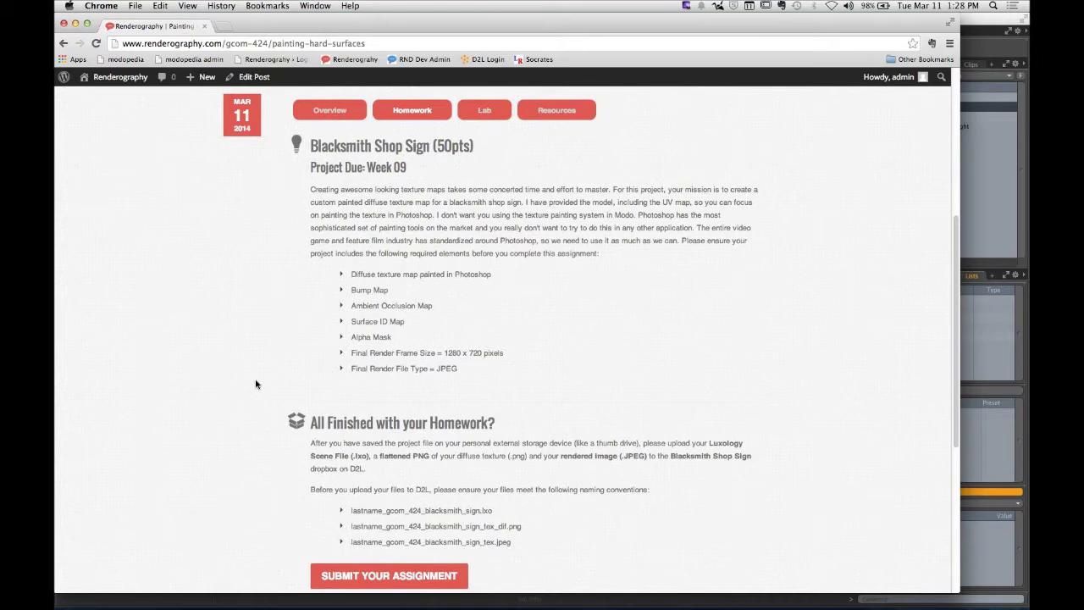
click(481, 122)
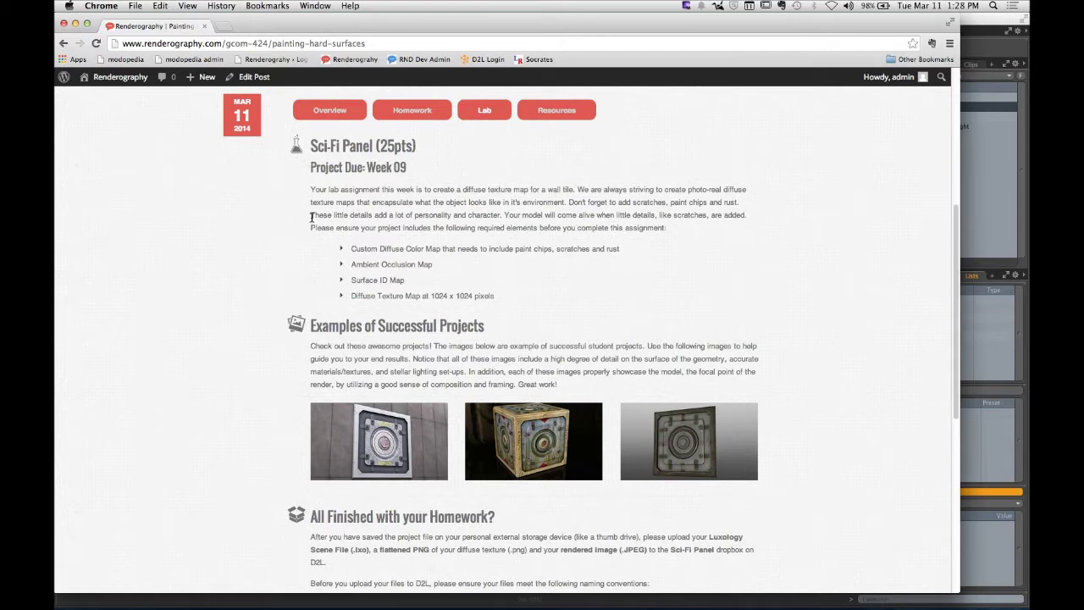
click(560, 116)
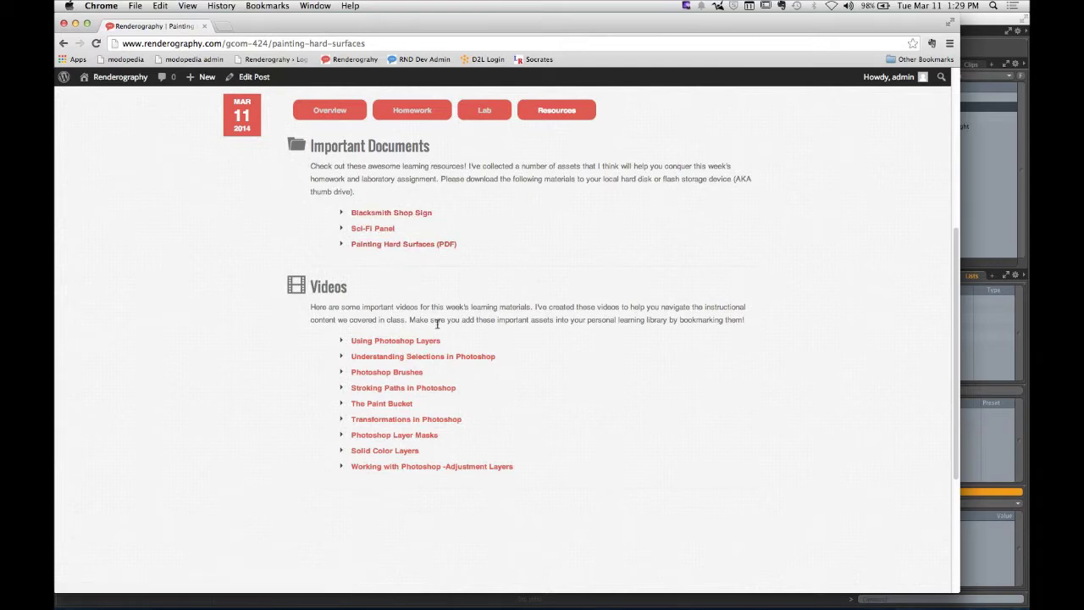
scroll(442, 340, down, 5)
scroll(442, 340, up, 4)
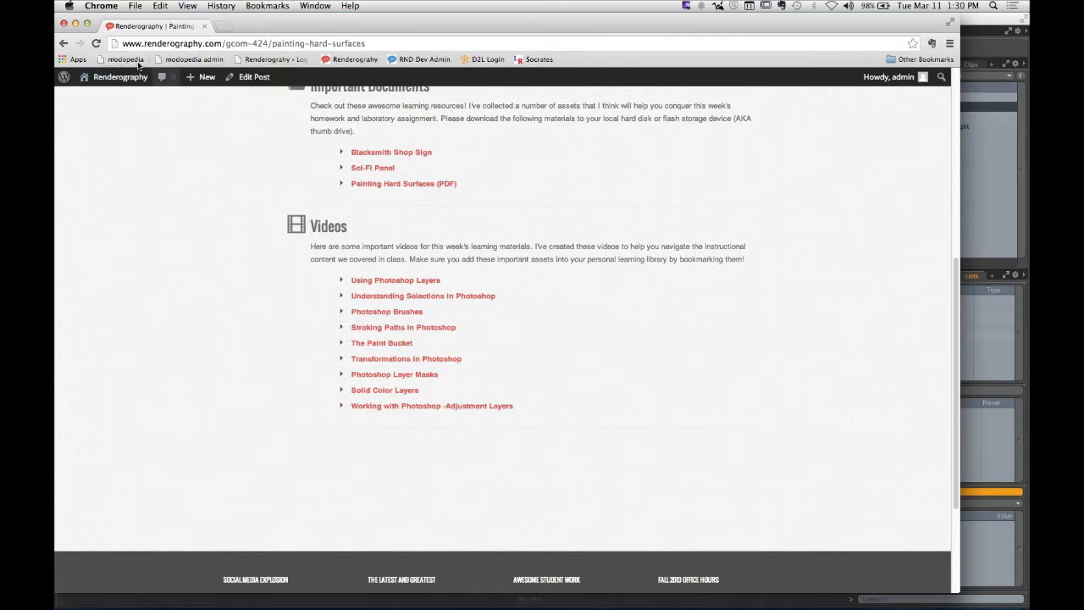
Step: Hide Chrome and open blacksmith_shop_sign_v001.lxo in modo from the SCC folder's GCOM_424 > WEEK_08_SCI_FI_PANEL
click(101, 5)
click(134, 113)
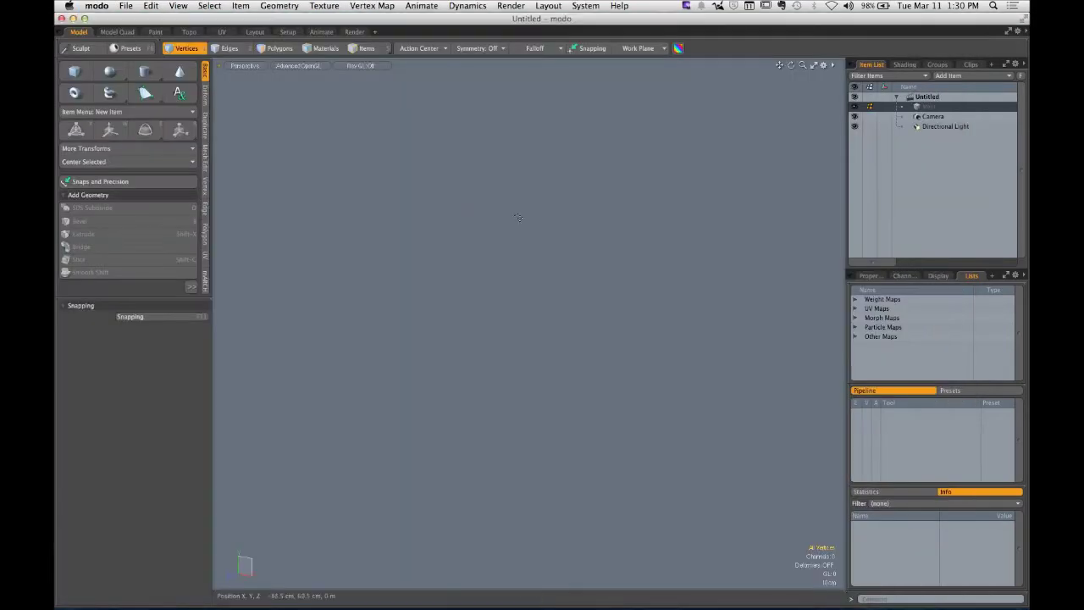
click(89, 593)
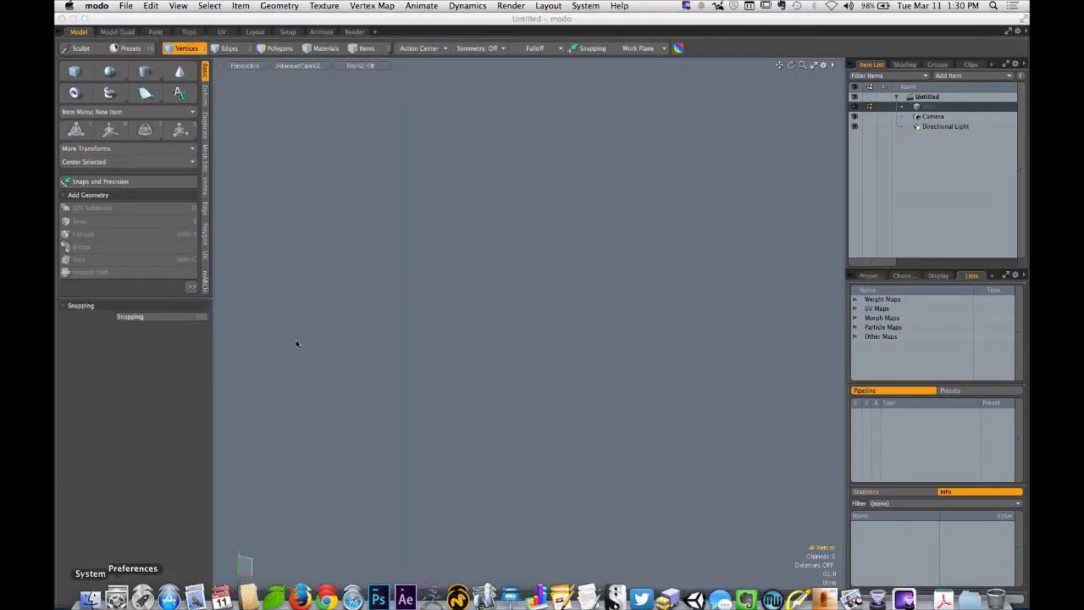
click(174, 118)
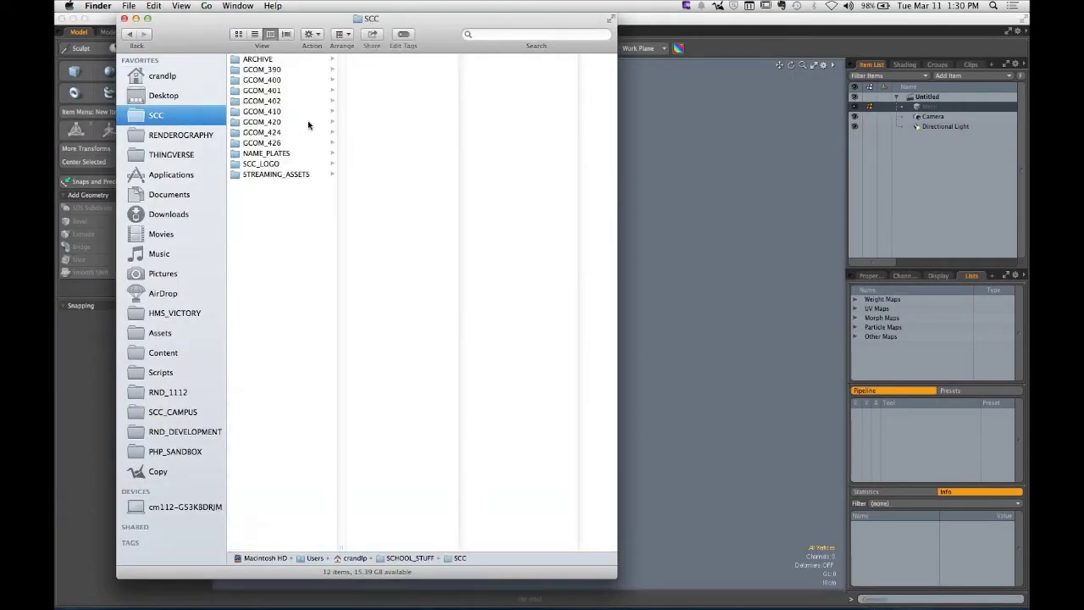
click(292, 134)
click(411, 175)
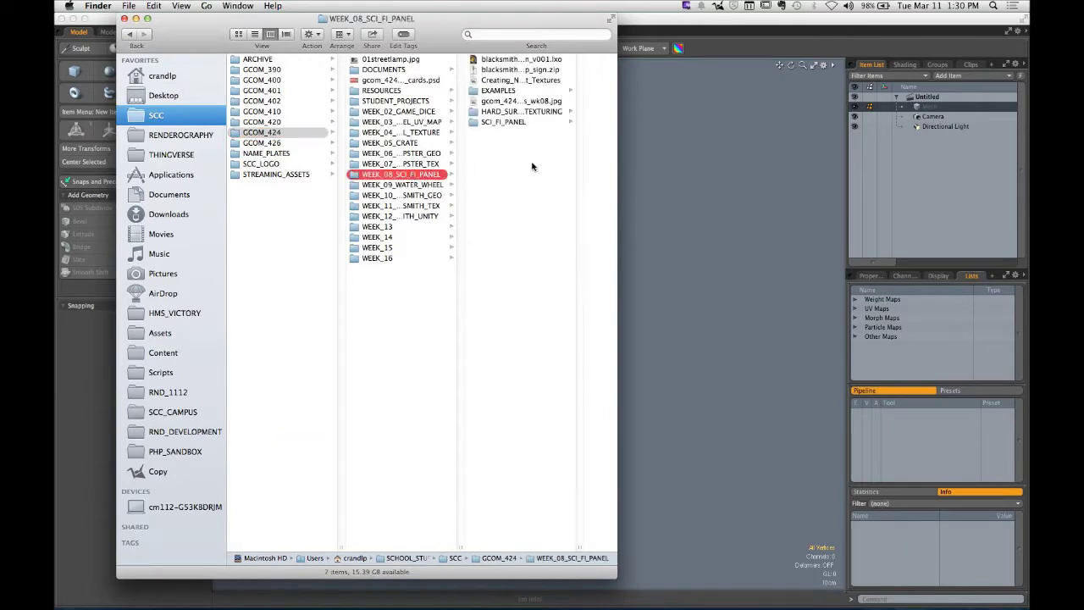
double_click(549, 60)
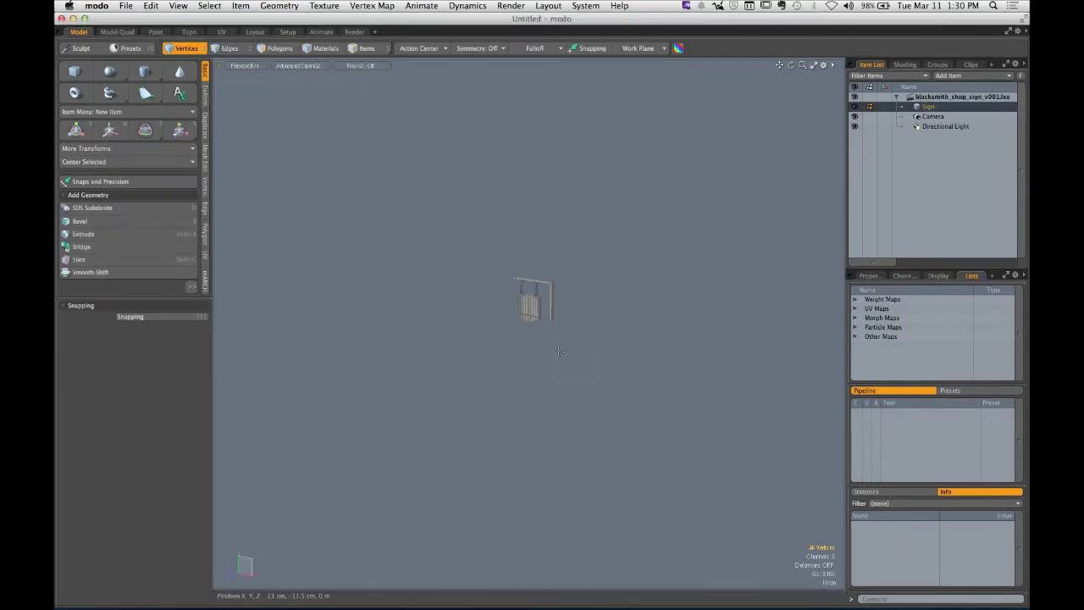
Step: Switch to the UV layout and display the model's Sign UV map
key(a)
drag(576, 339, 597, 313)
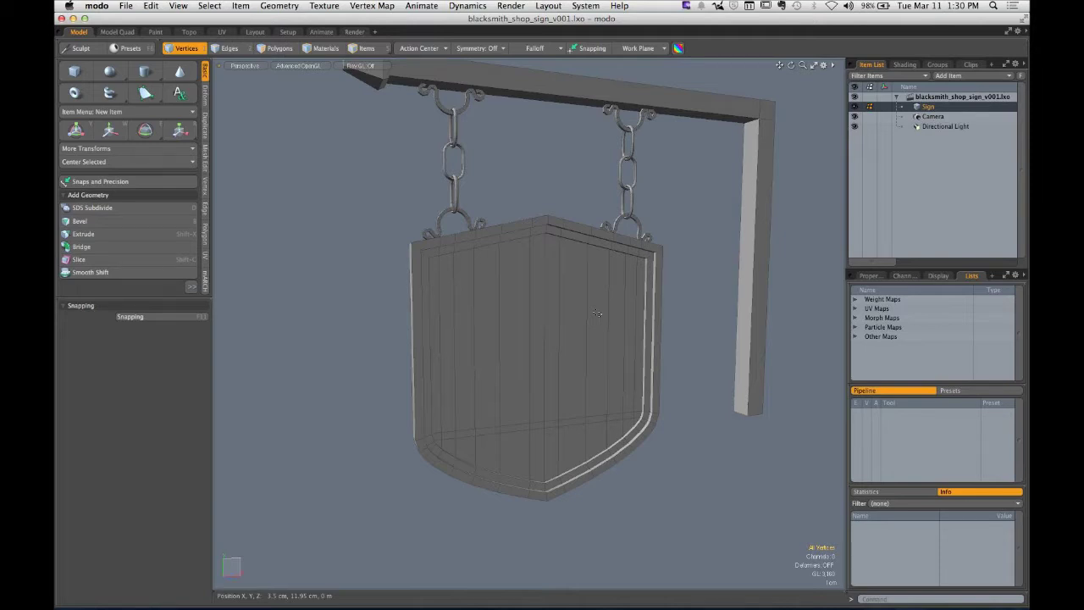
click(221, 33)
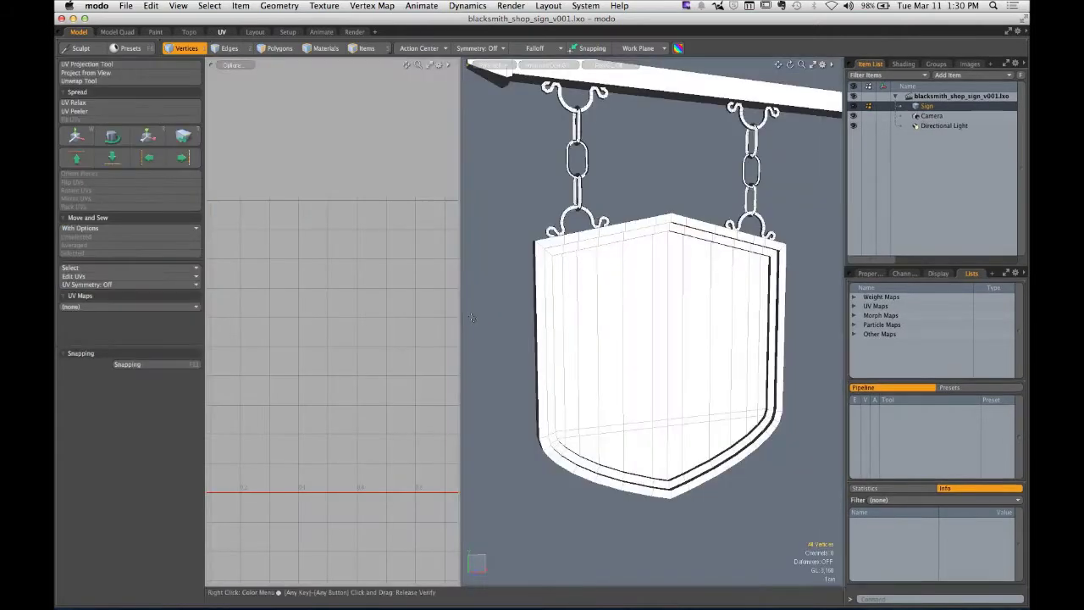
click(875, 308)
click(875, 315)
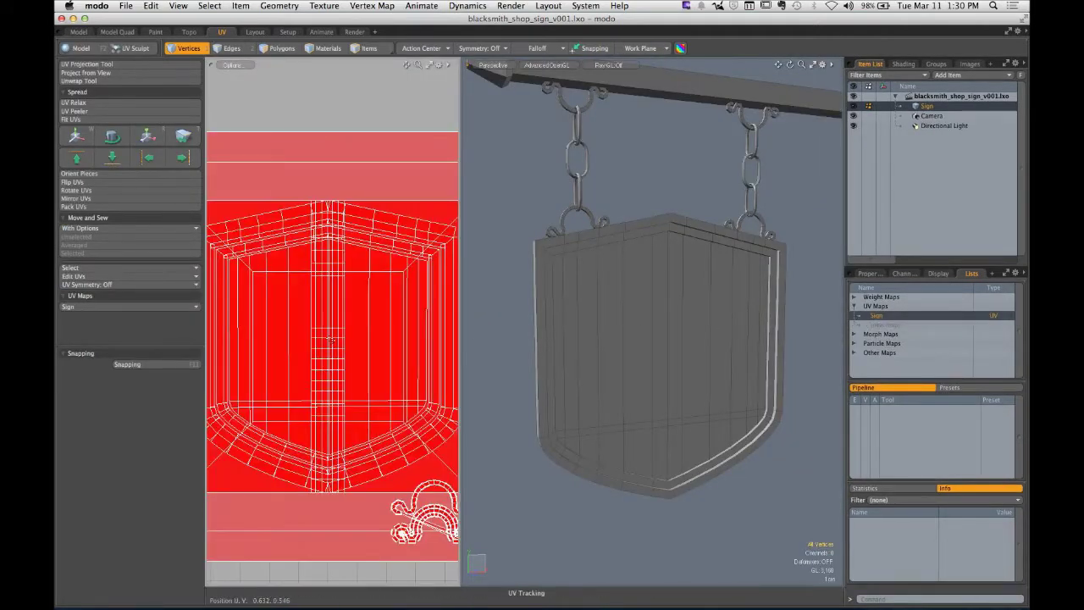
scroll(385, 328, down, 5)
drag(385, 328, 361, 302)
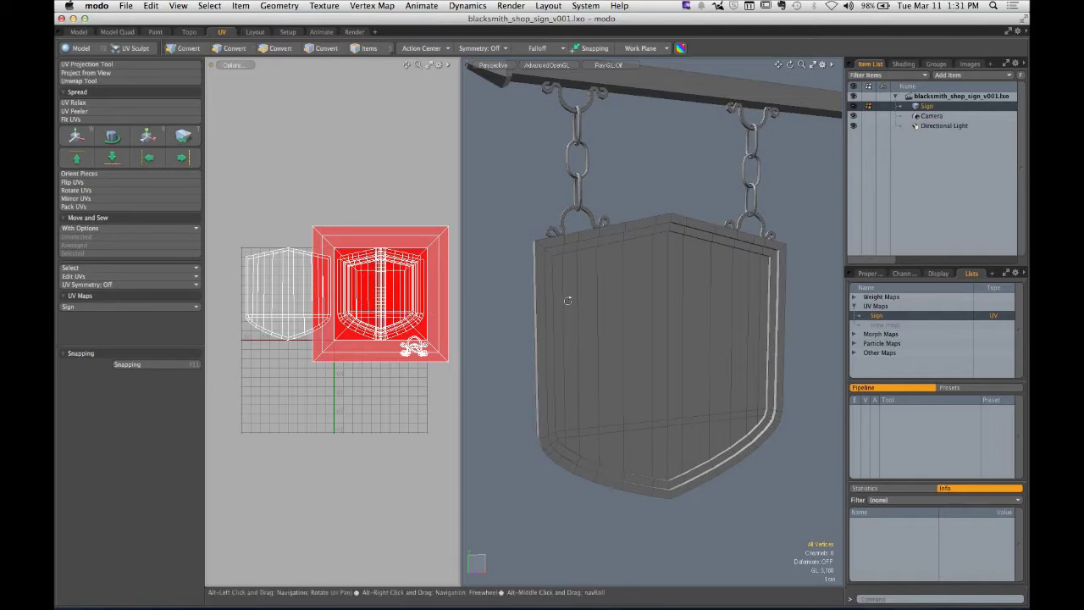
Step: Select all connected polygons of the shield-shaped sign board to locate its UVs in the map
drag(568, 300, 637, 291)
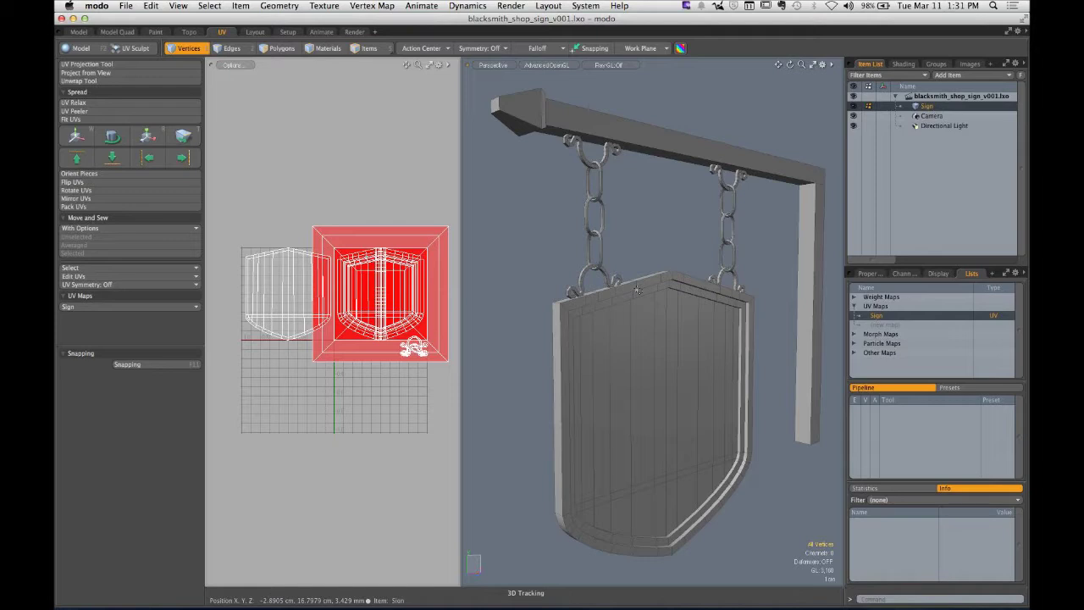
drag(698, 341, 595, 260)
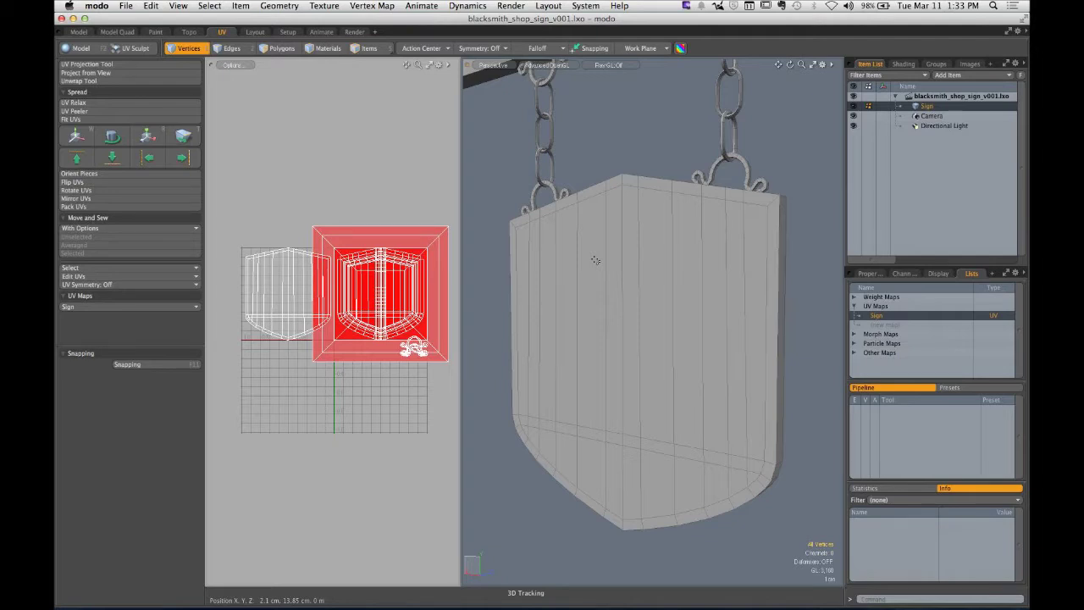
alt+drag(622, 252, 634, 329)
key(space)
key(space)
double_click(618, 315)
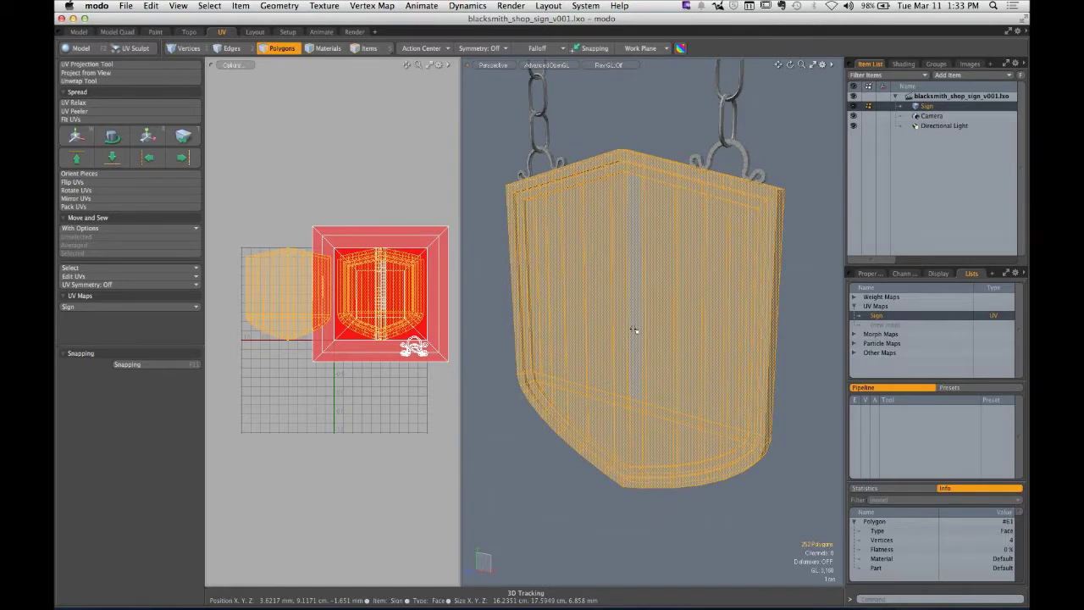
Step: Select the two hooks on top of the sign board to locate their UVs, and clear the selection
alt+shift+drag(728, 160, 609, 251)
double_click(703, 248)
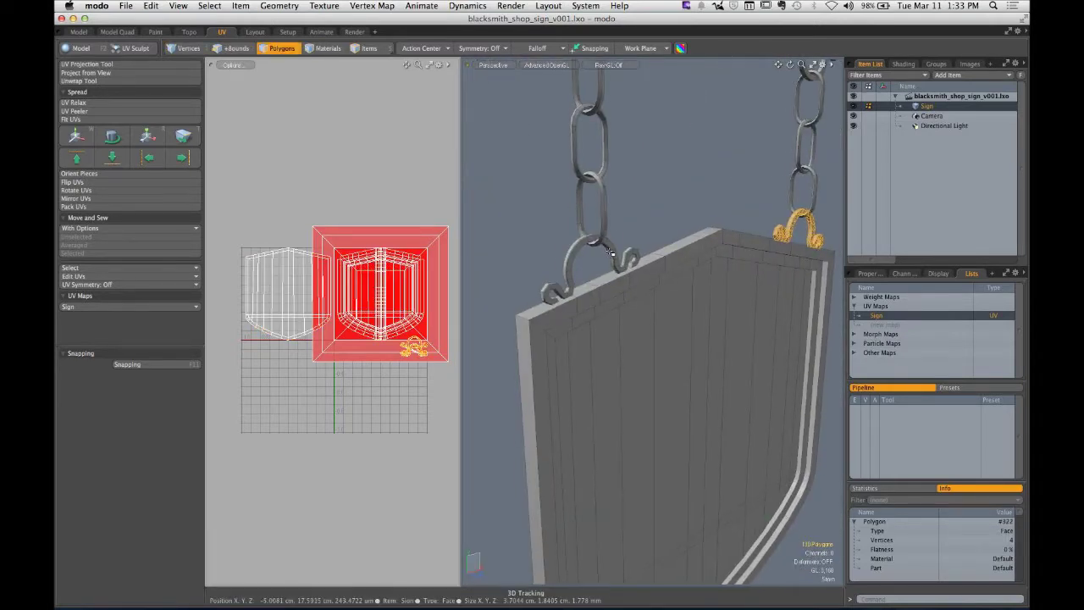
shift+double_click(610, 251)
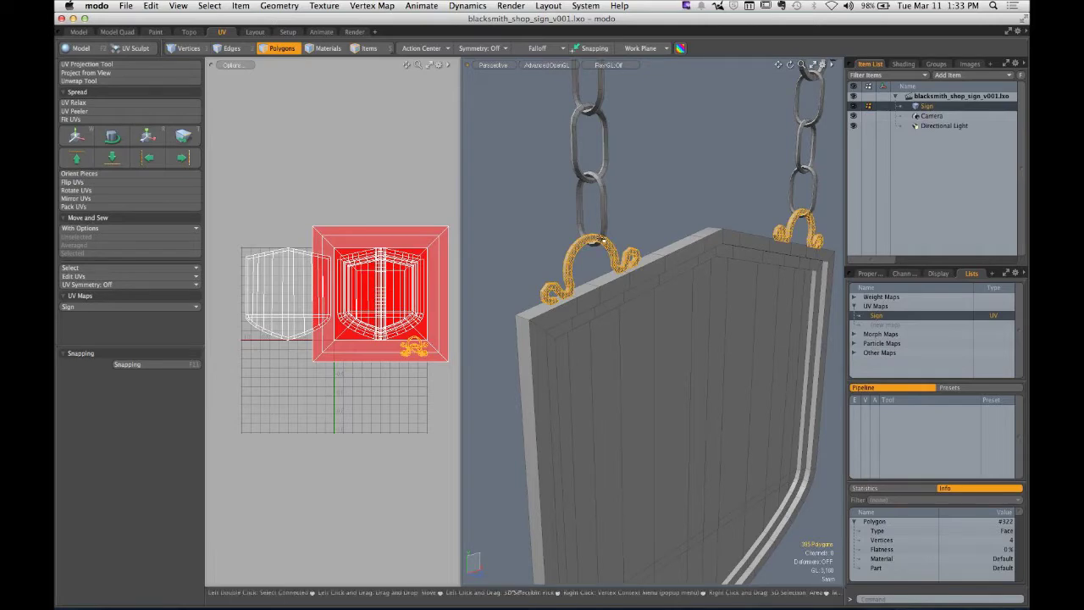
double_click(592, 203)
ctrl+alt+drag(645, 187, 639, 246)
click(636, 244)
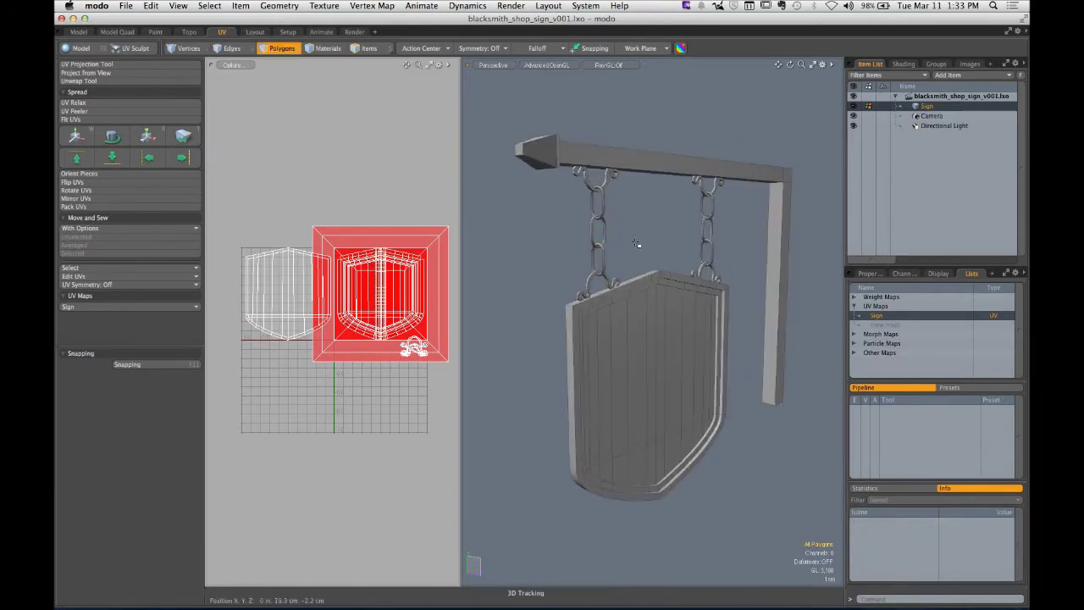
Step: Select the board with one hook and its chain, and separately the supporting post, to compare their UVs
double_click(584, 156)
double_click(616, 282)
shift+double_click(612, 284)
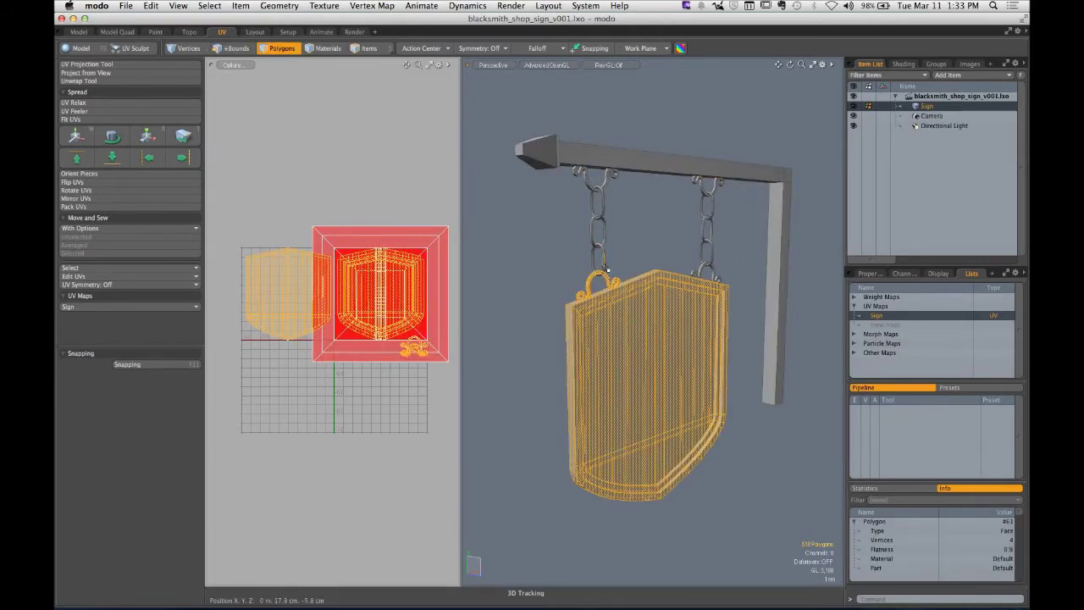
shift+double_click(599, 233)
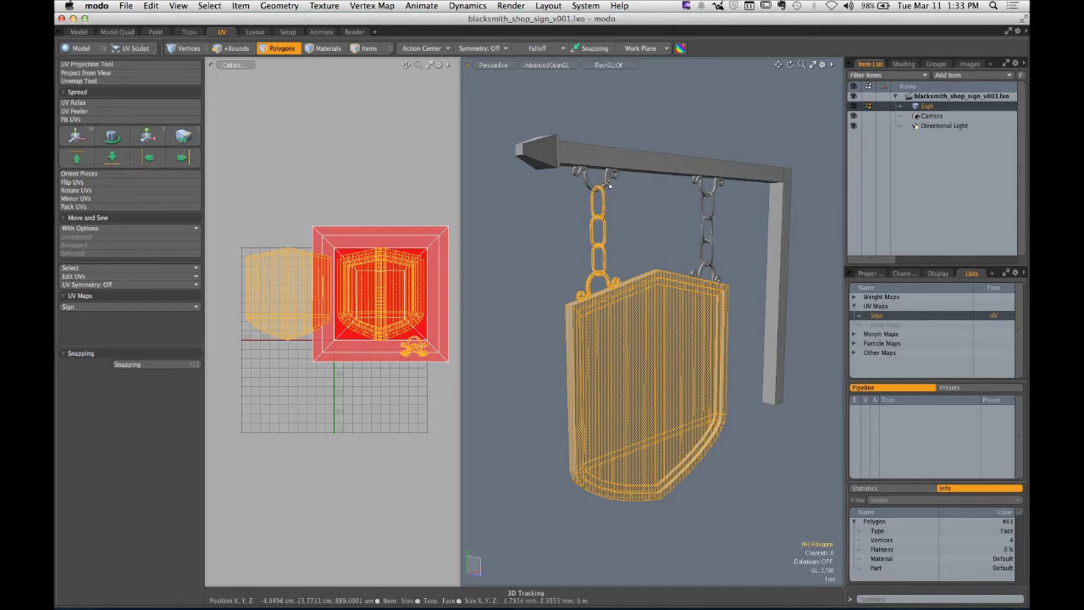
shift+double_click(597, 188)
click(629, 235)
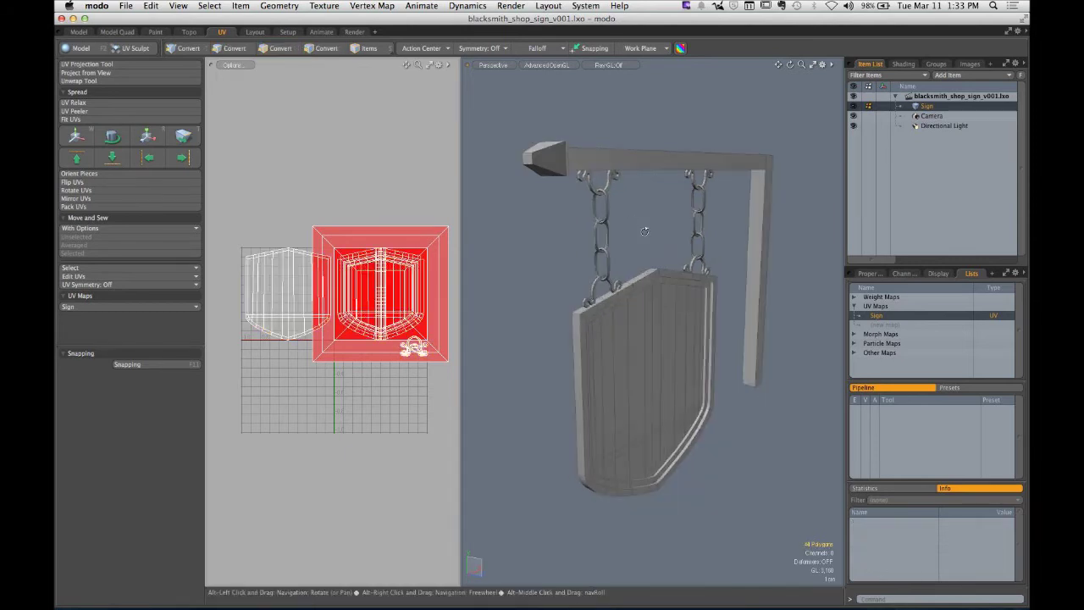
double_click(582, 170)
drag(582, 170, 656, 197)
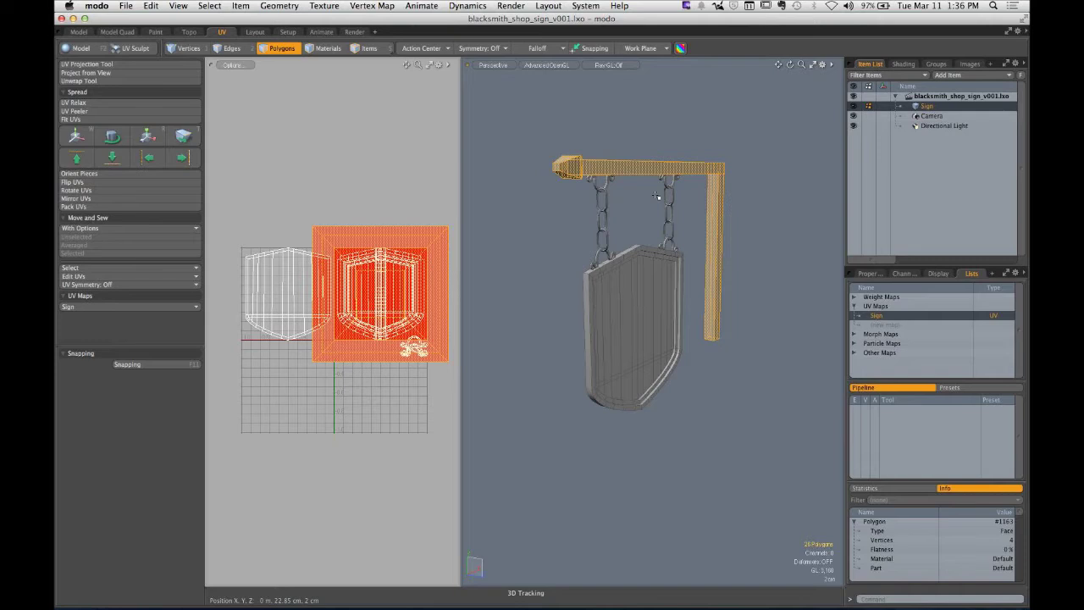
Step: Isolate the sign board by selecting its connected polygons, hiding everything else and clearing the selection
double_click(649, 291)
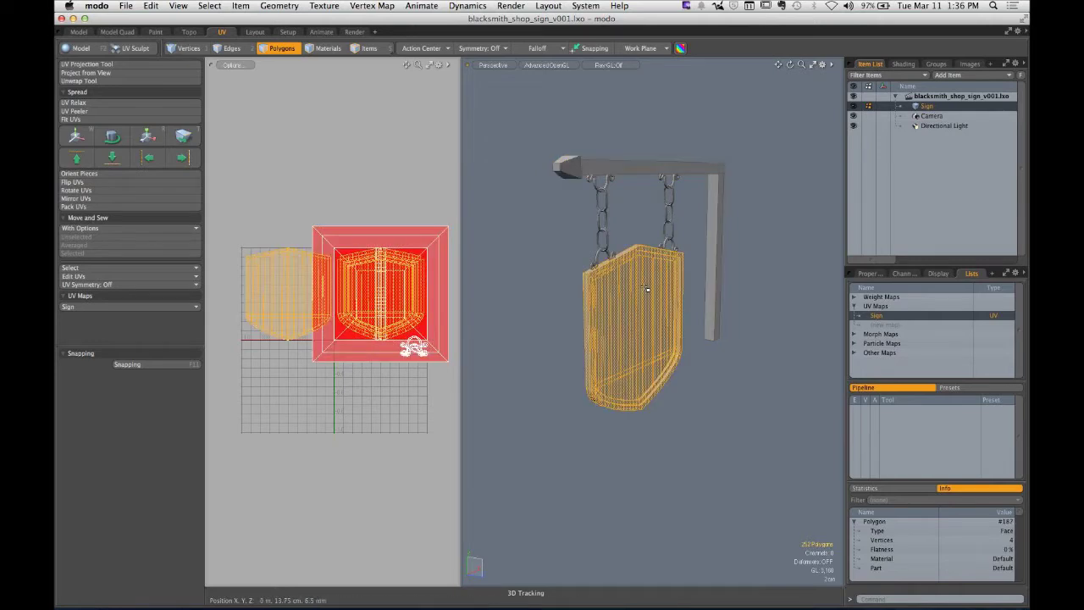
drag(648, 292, 613, 293)
key(shift+h)
click(577, 229)
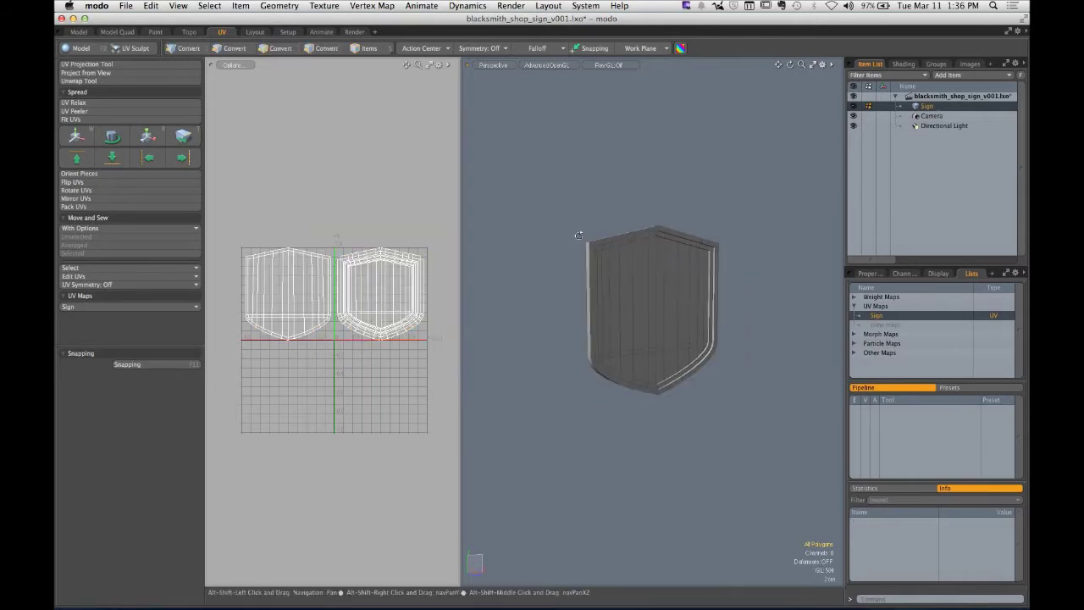
Step: Select the plain shield UV island and the inner plank island of the framed shield in the UV map
scroll(252, 296, up, 5)
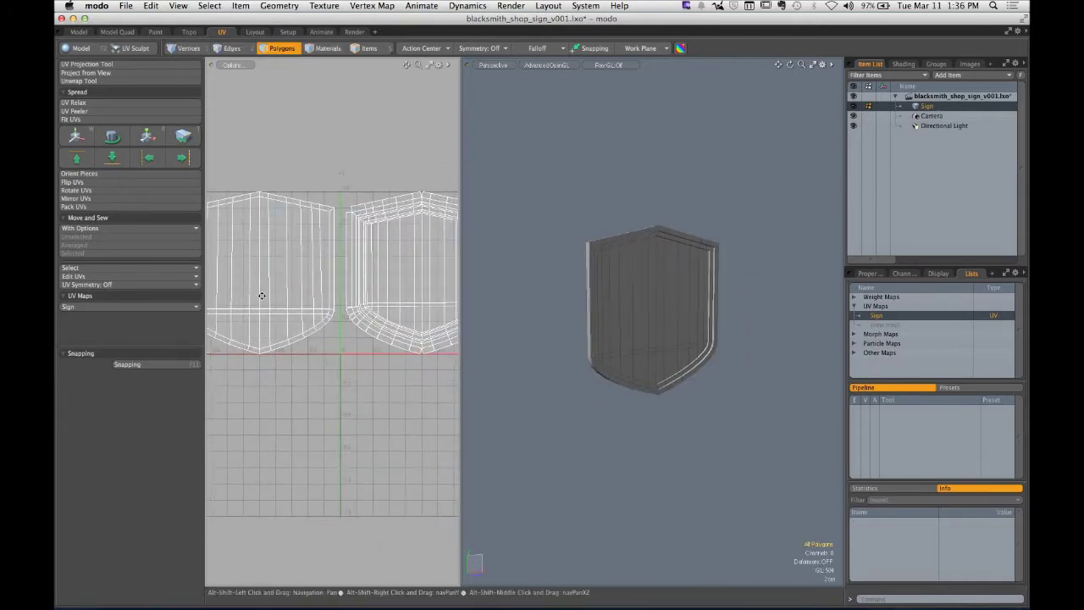
click(274, 298)
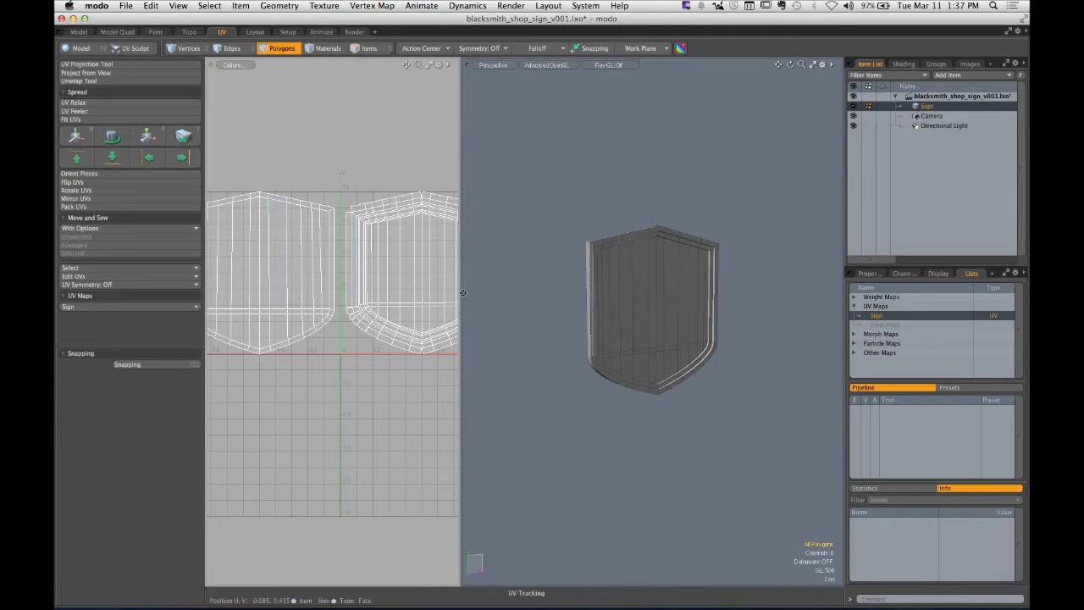
scroll(280, 288, down, 5)
double_click(326, 254)
shift+double_click(349, 261)
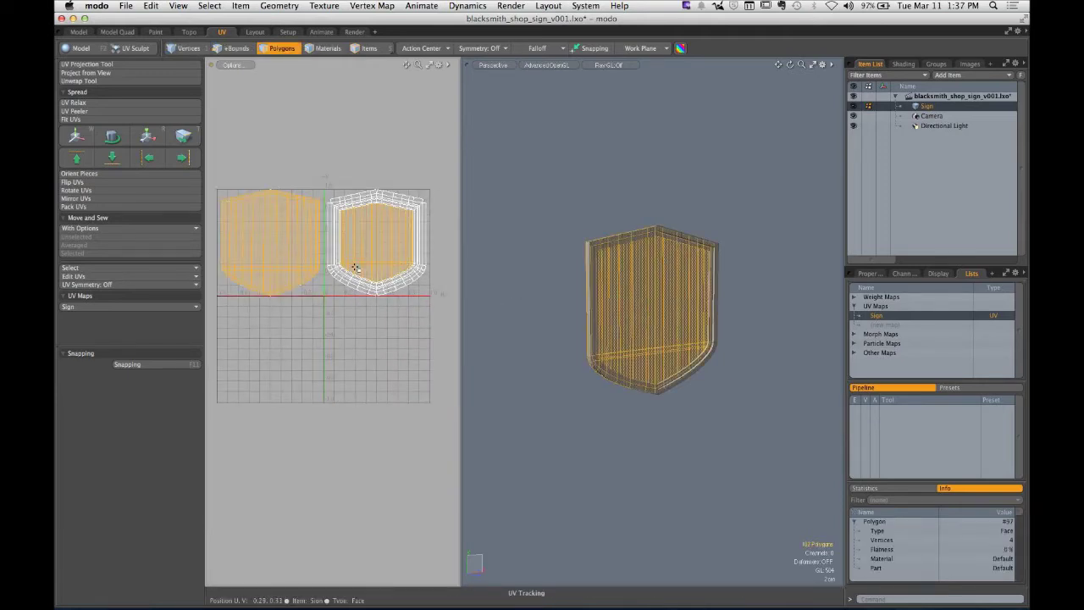
scroll(326, 191, down, 3)
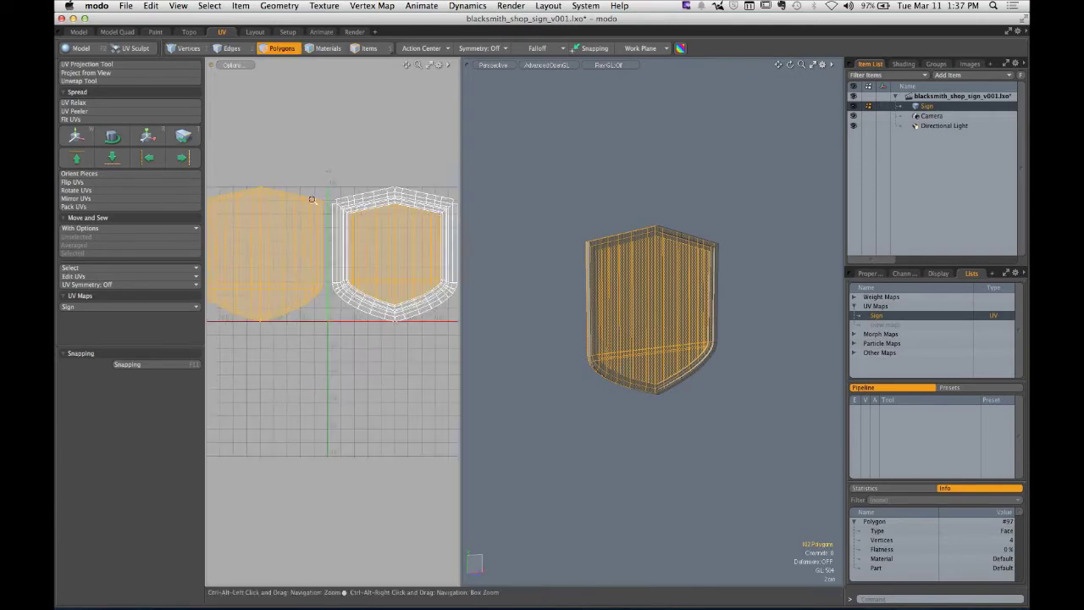
Step: Select both shield UV islands and fit them to the UV tile with Keep Proportion on and Separate off, and clear the selection
drag(218, 136, 469, 352)
drag(394, 270, 346, 283)
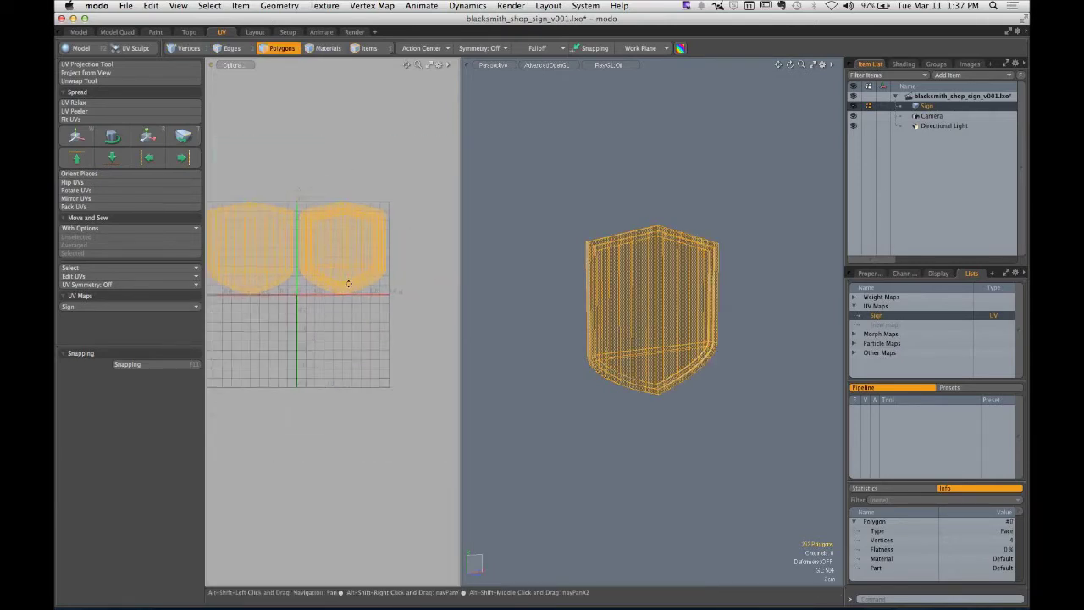
drag(294, 233, 348, 237)
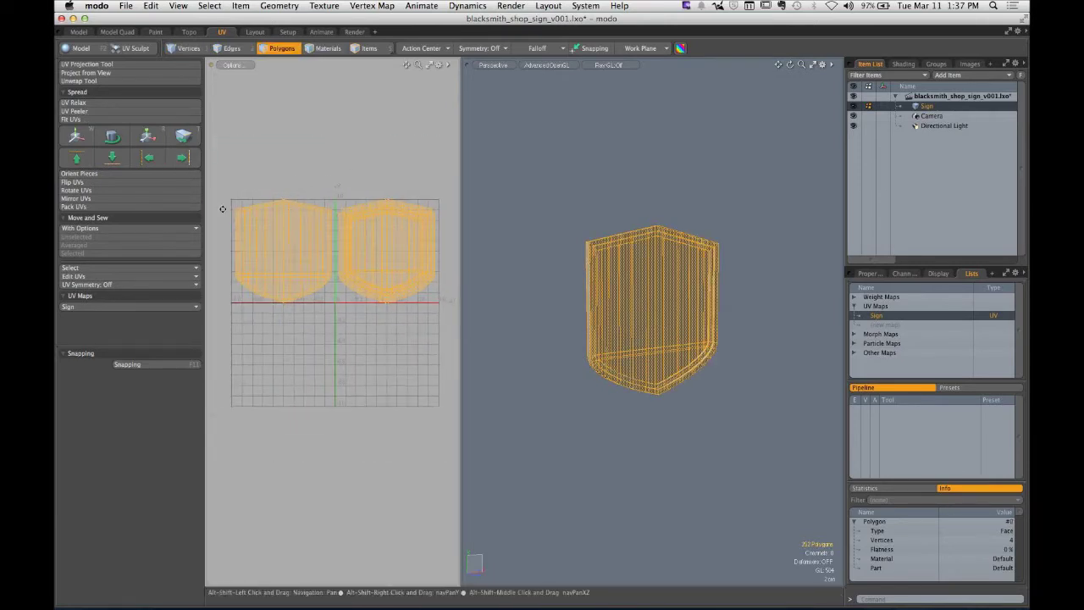
click(125, 119)
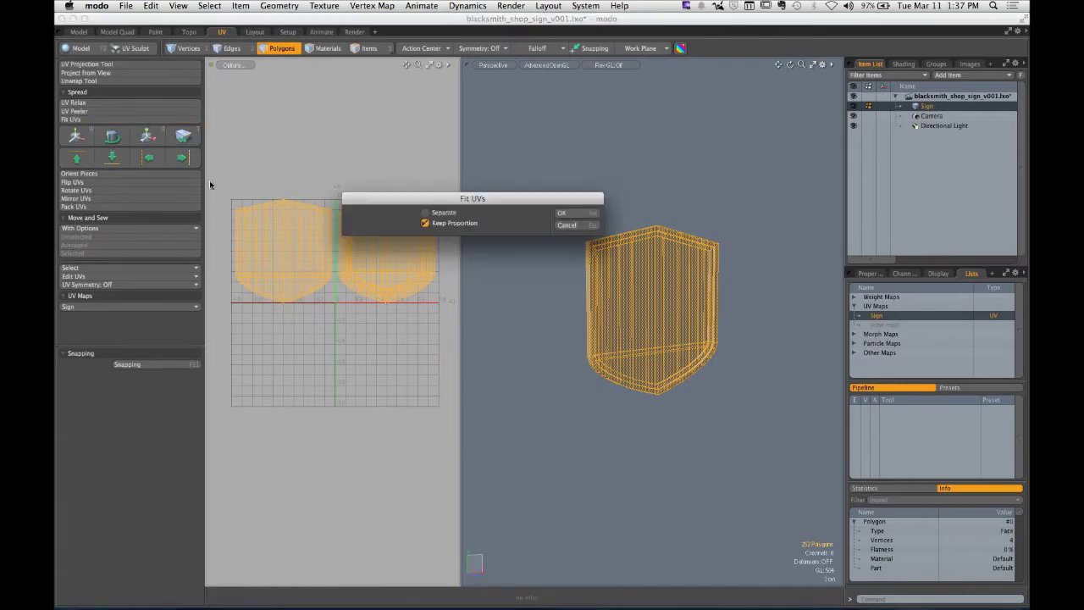
click(578, 220)
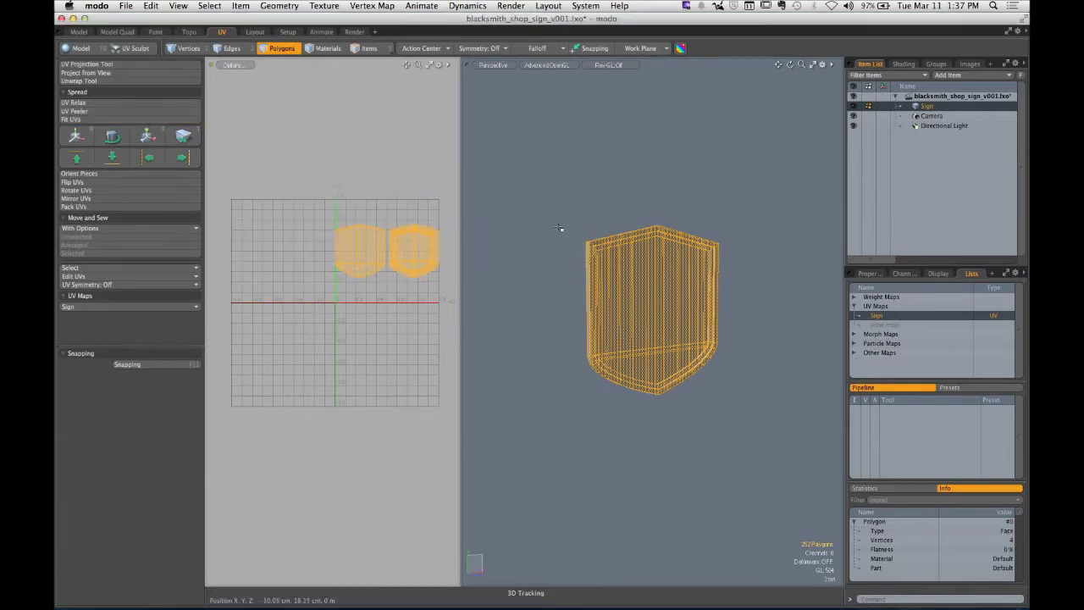
click(375, 310)
scroll(358, 262, up, 5)
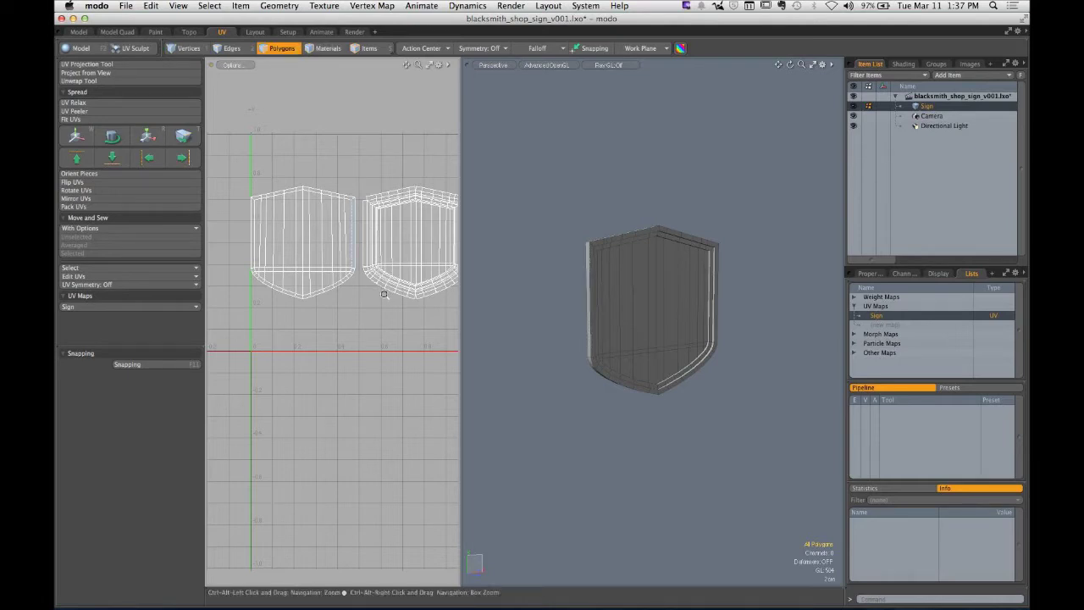
scroll(354, 262, down, 3)
scroll(351, 274, up, 2)
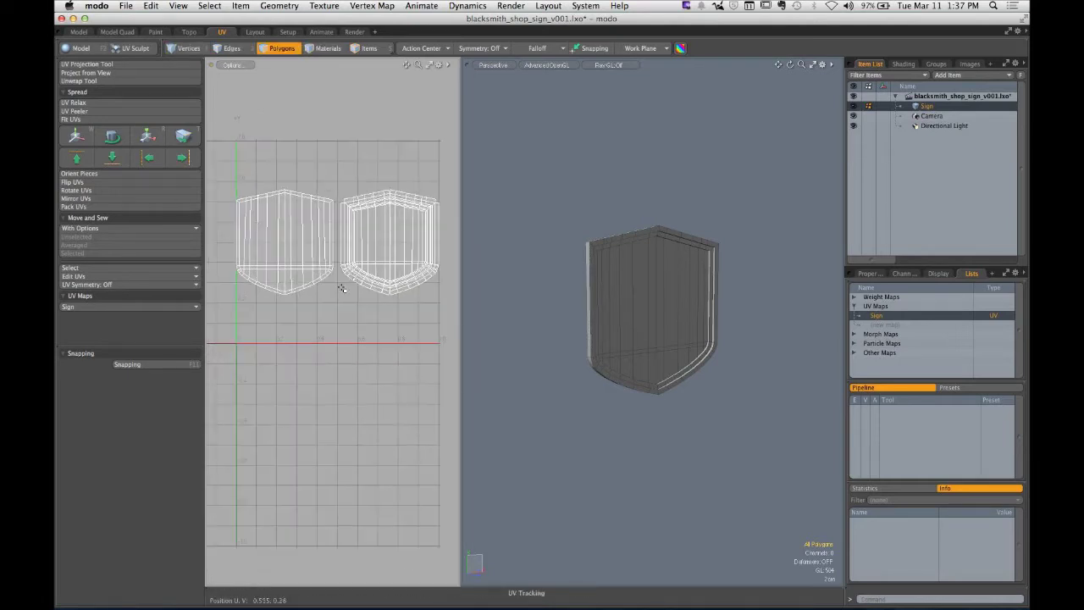
Step: Unhide the rest of the model, select the whole sign board and hide it
key(u)
double_click(626, 291)
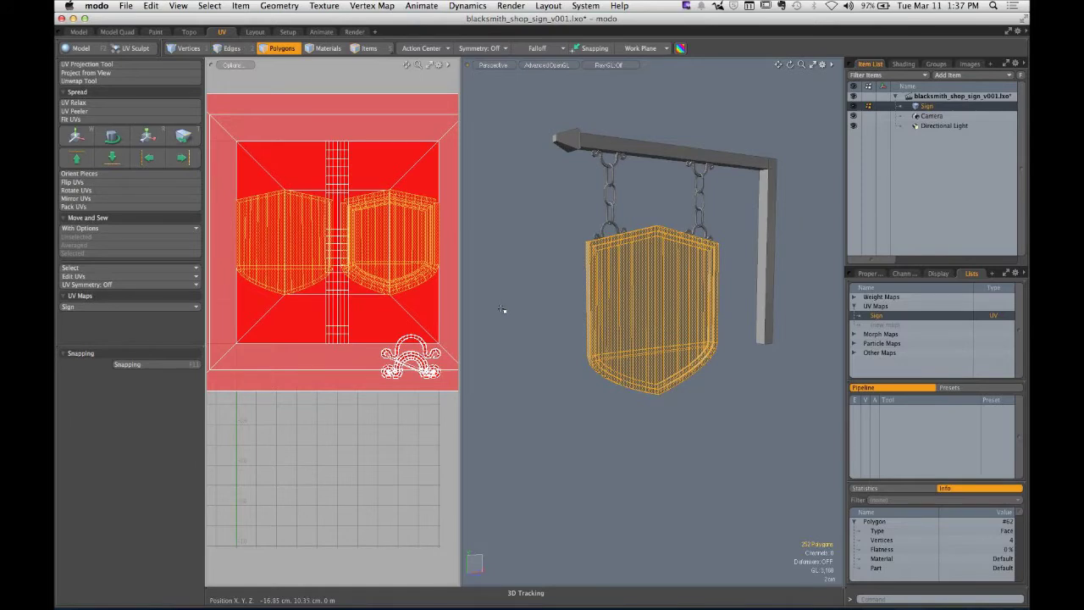
key(h)
scroll(343, 305, down, 5)
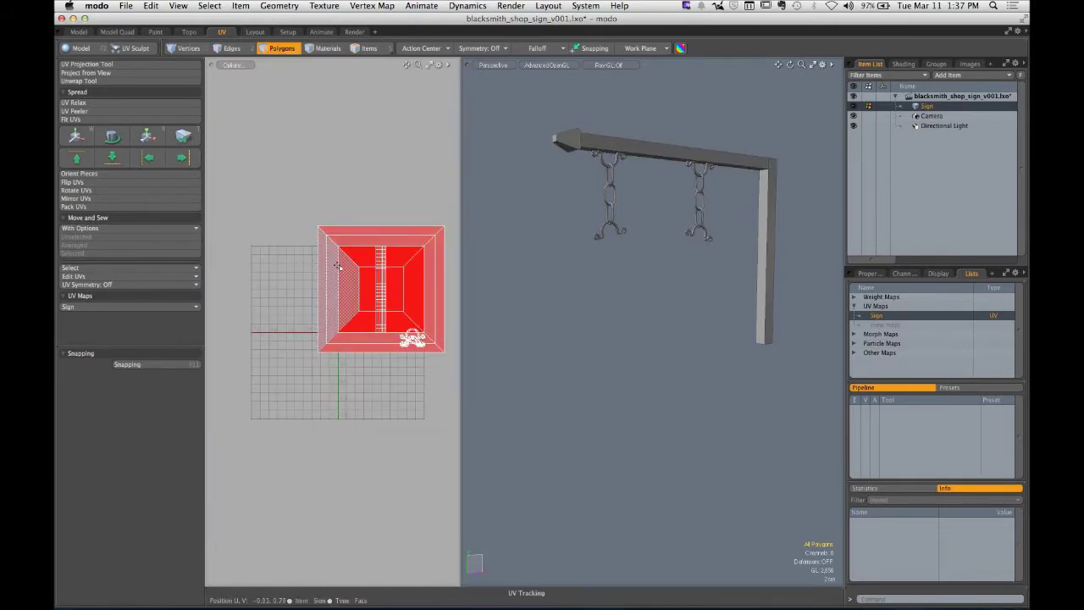
Step: Select the supporting post's UVs and move them straight up, out of the main UV tile and clear of the other islands
double_click(347, 307)
key(w)
drag(381, 269, 381, 142)
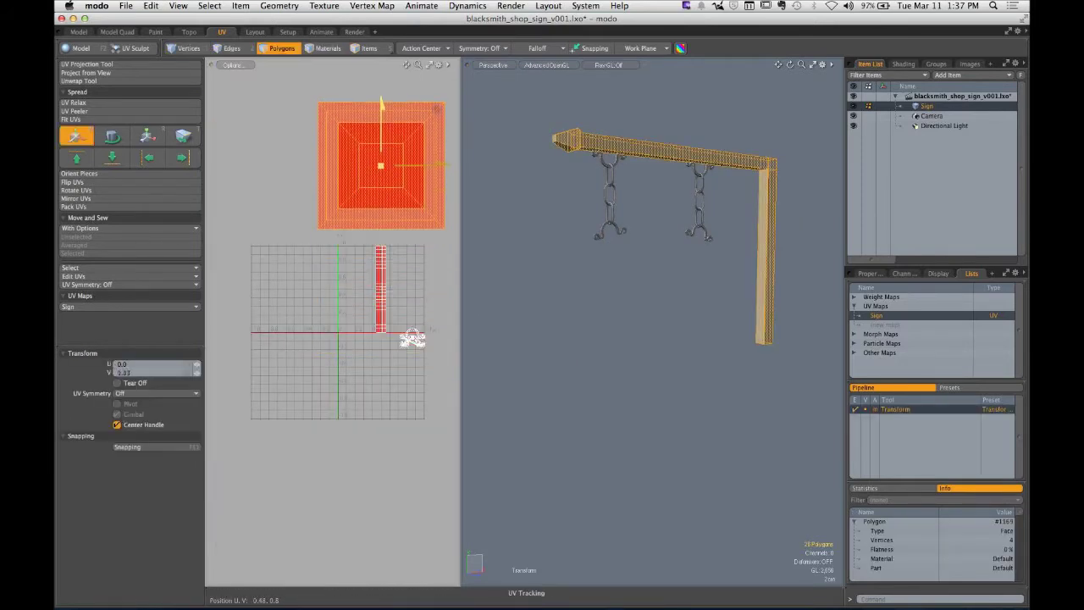
key(q)
drag(534, 213, 508, 211)
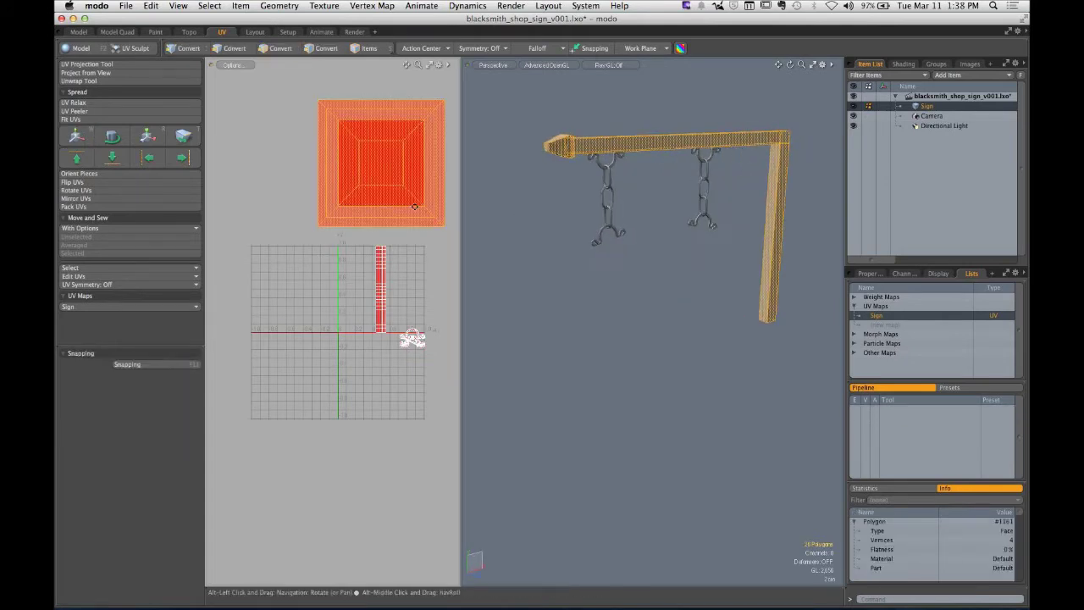
Step: Select the narrow strip of chain link UVs, and enlarge the UV view around the hook islands
double_click(378, 286)
ctrl+alt+drag(412, 295, 427, 288)
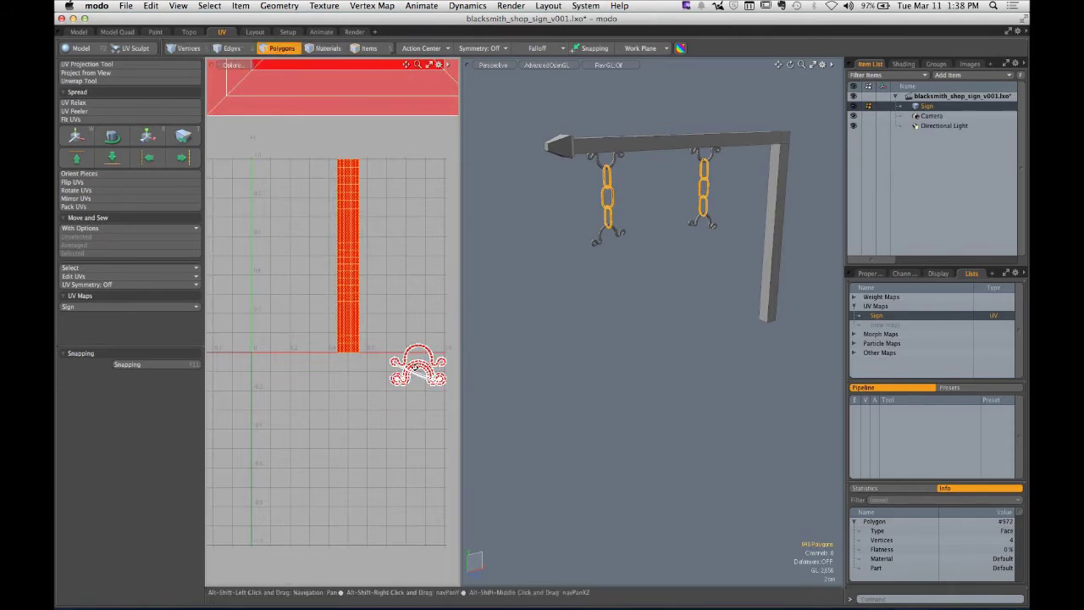
alt+drag(427, 364, 353, 292)
ctrl+alt+drag(352, 291, 449, 317)
alt+drag(343, 261, 353, 312)
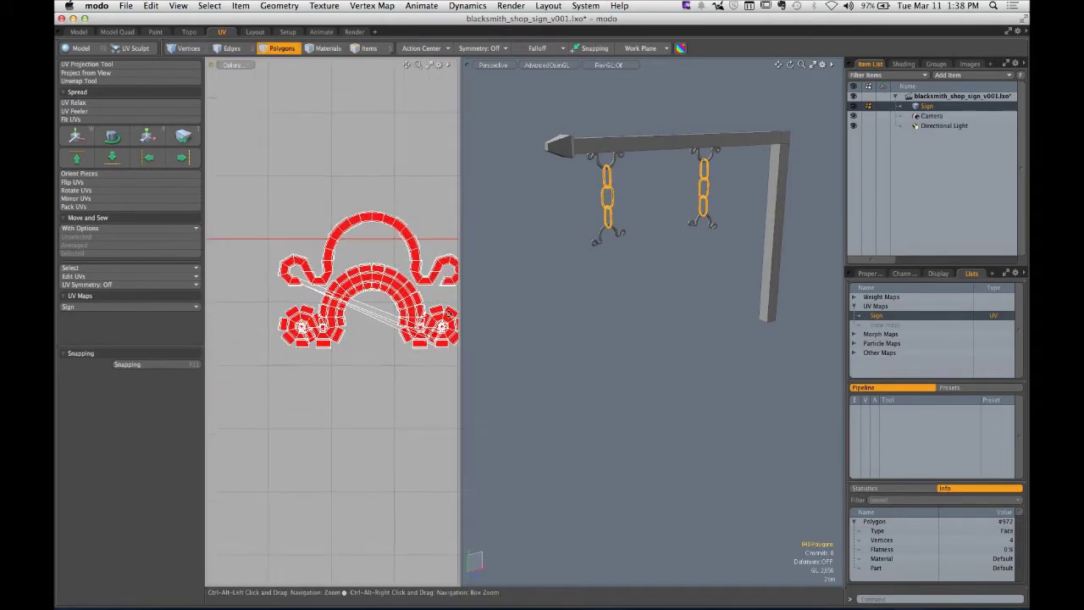
drag(461, 305, 575, 305)
Step: Select the two stretched polygons crossing the hook UVs and frame them on the model
ctrl+alt+drag(388, 298, 439, 328)
click(459, 327)
key(a)
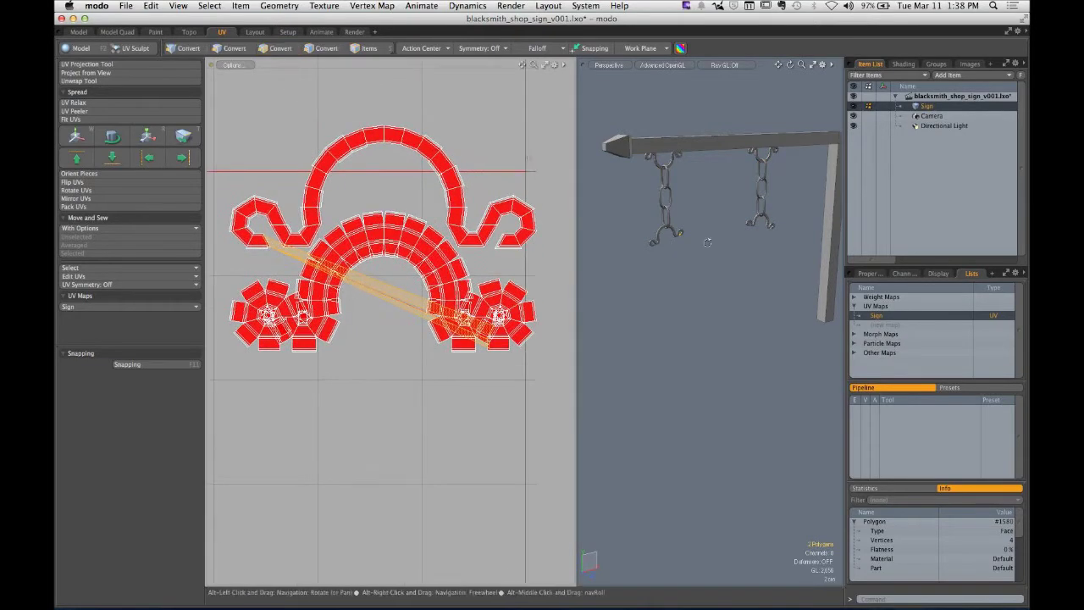
key(shift+a)
alt+drag(678, 287, 703, 296)
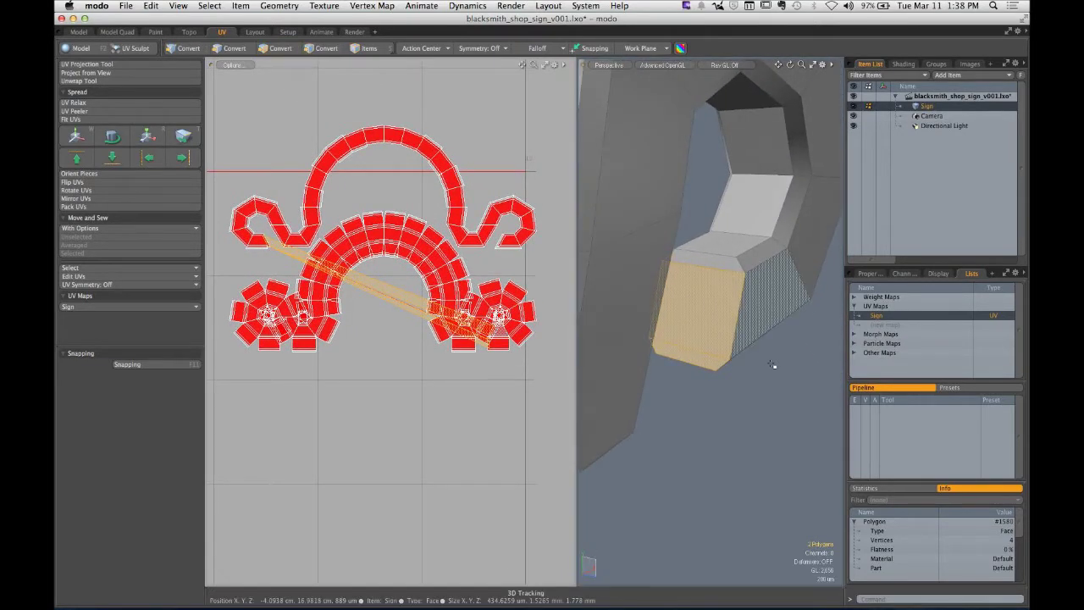
Step: Select a single end-cap polygon and the complete hooks to compare their UVs, and reselect the two stretched end-cap polygons
click(352, 349)
click(686, 355)
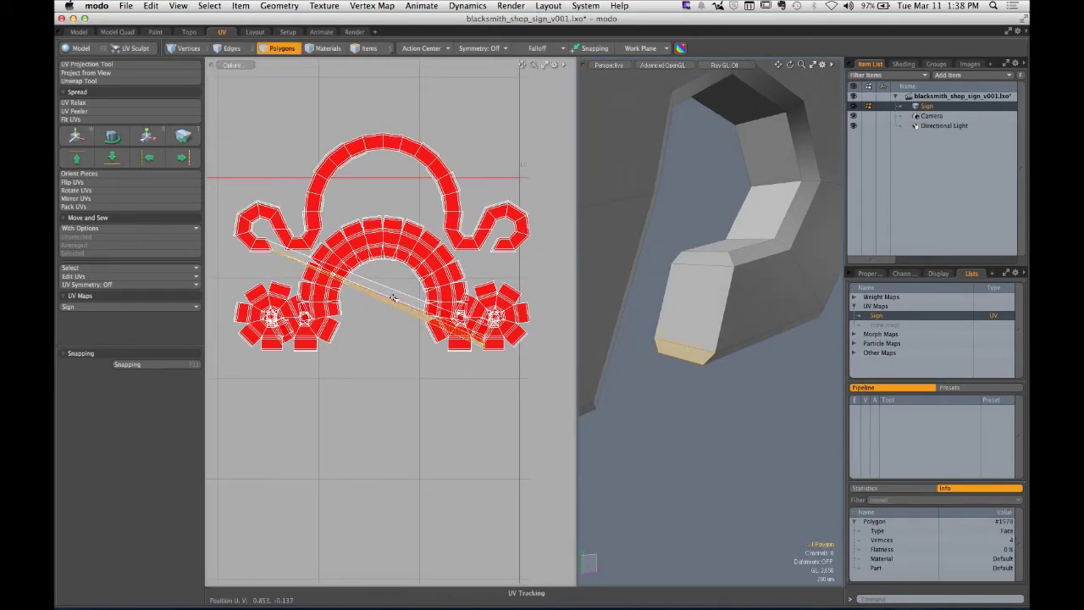
alt+drag(686, 356, 479, 321)
double_click(480, 321)
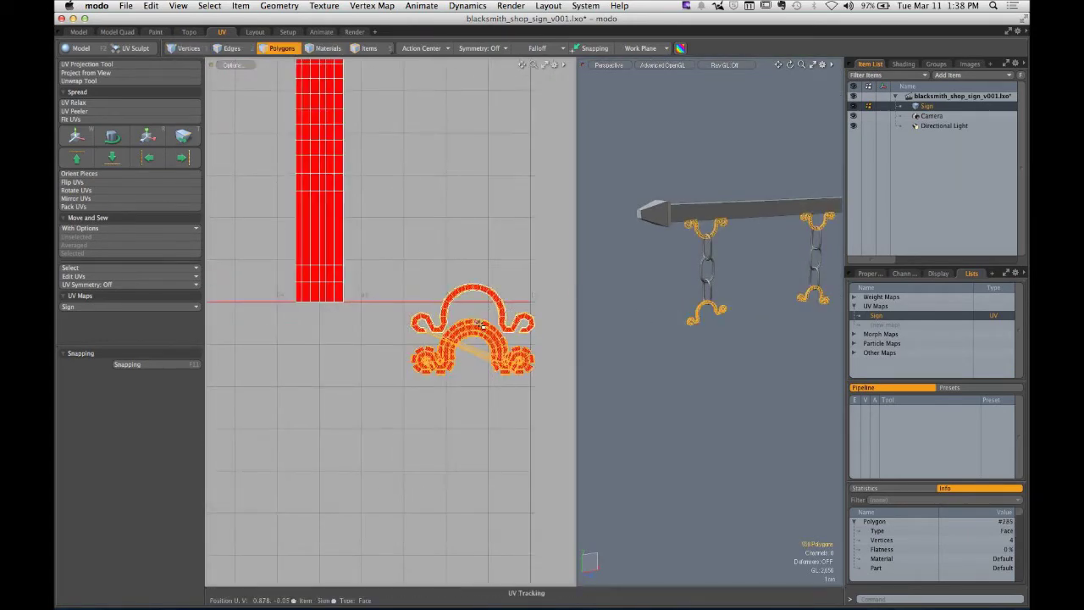
click(491, 380)
key(shift+a)
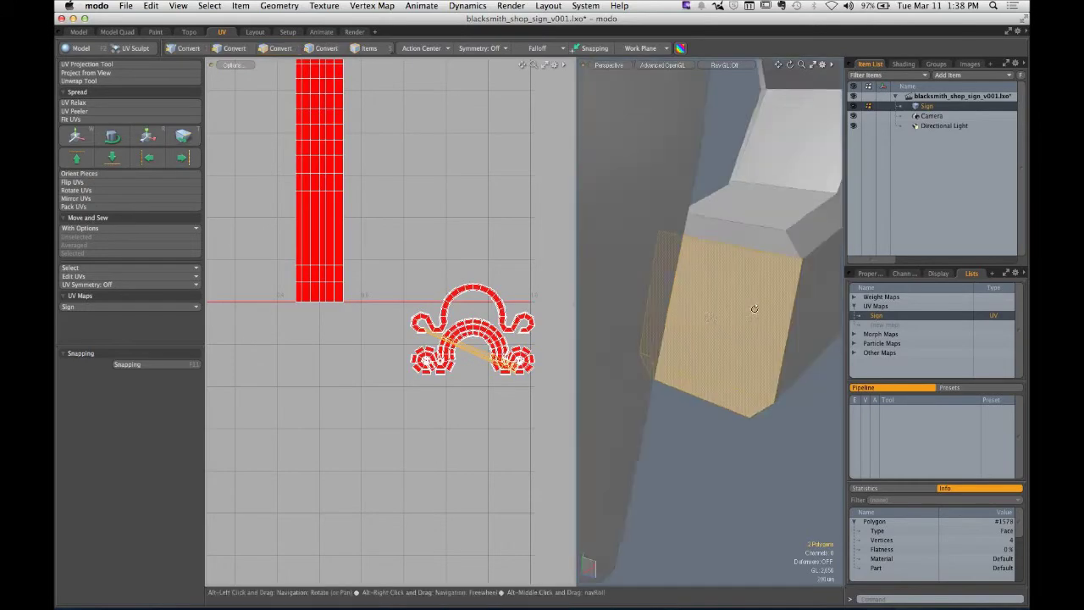
Step: Examine the stretched polygons within the hook UV layout up close and at the curled hook end on the model
ctrl+alt+drag(474, 338, 387, 314)
drag(575, 271, 755, 280)
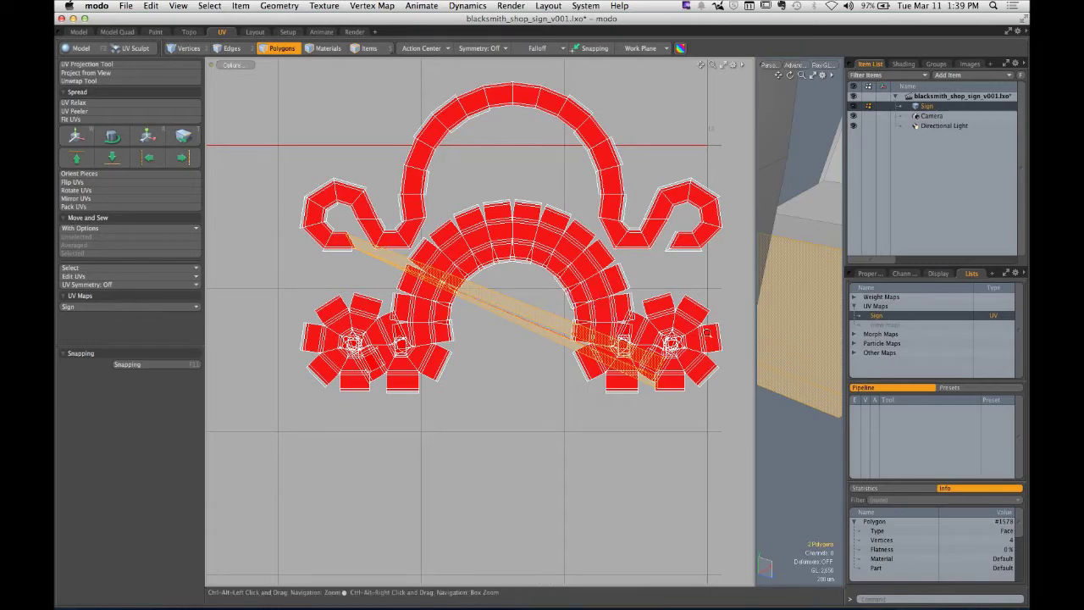
drag(756, 311, 466, 322)
drag(592, 315, 661, 312)
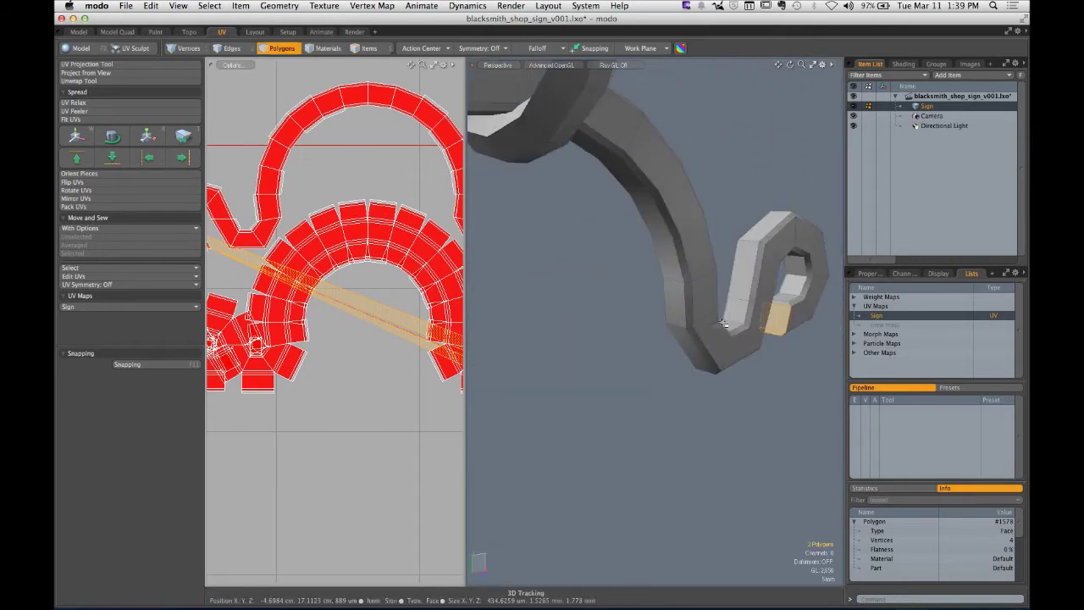
Step: Delete the UVs of the two selected hook-end polygons and remap them with Project from View using Auto Scale
click(119, 284)
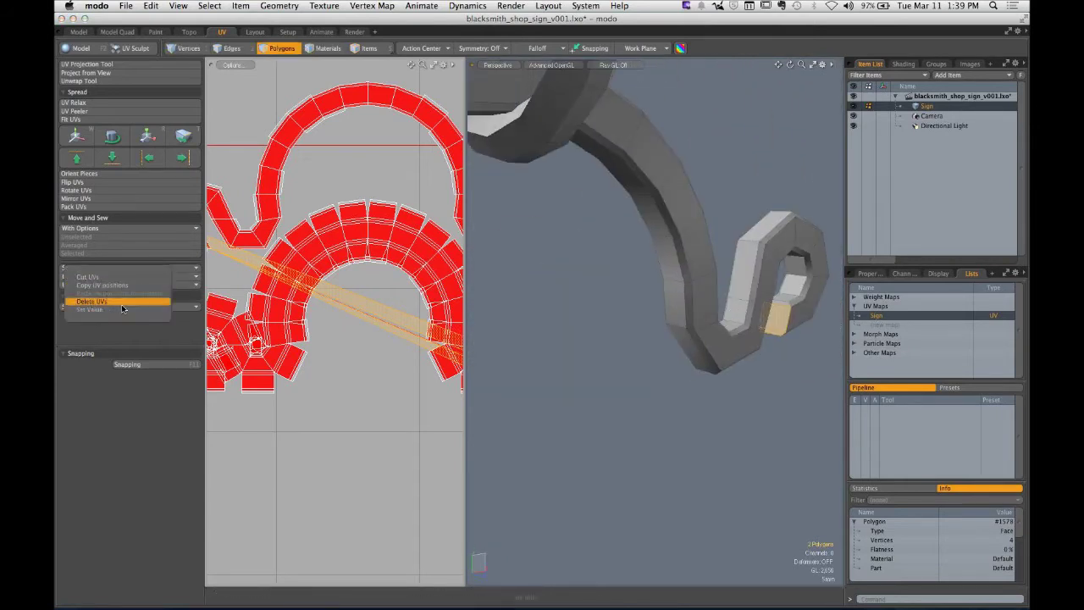
click(118, 300)
key(shift+a)
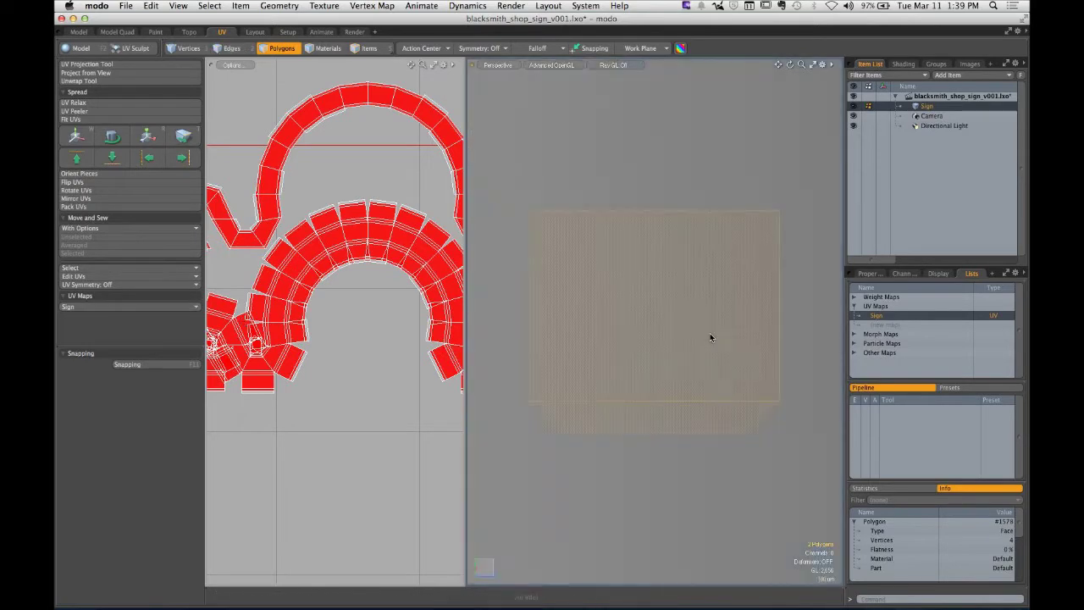
click(85, 73)
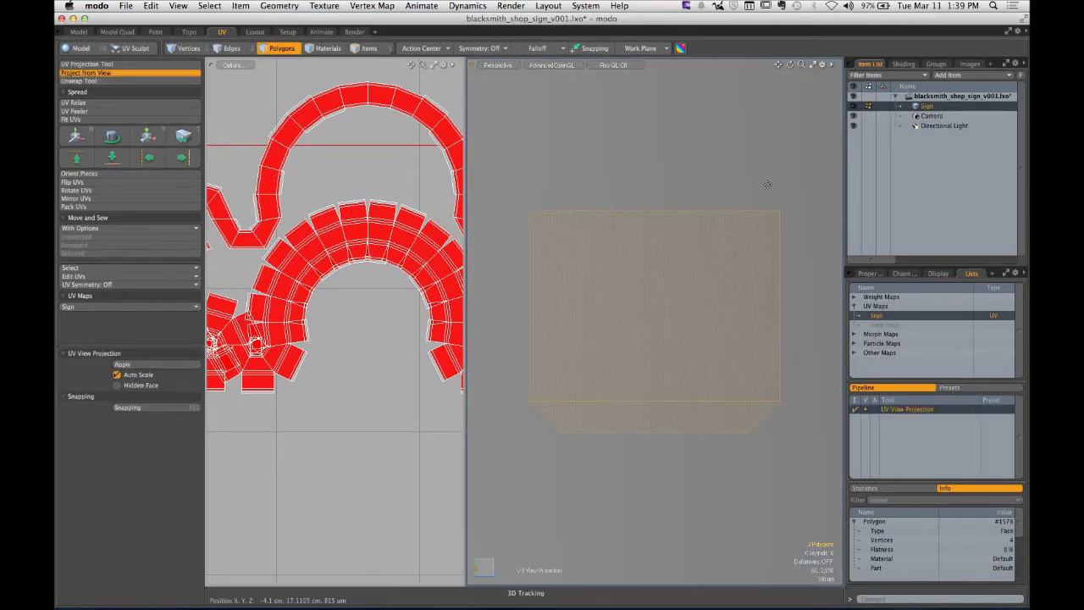
scroll(251, 325, down, 3)
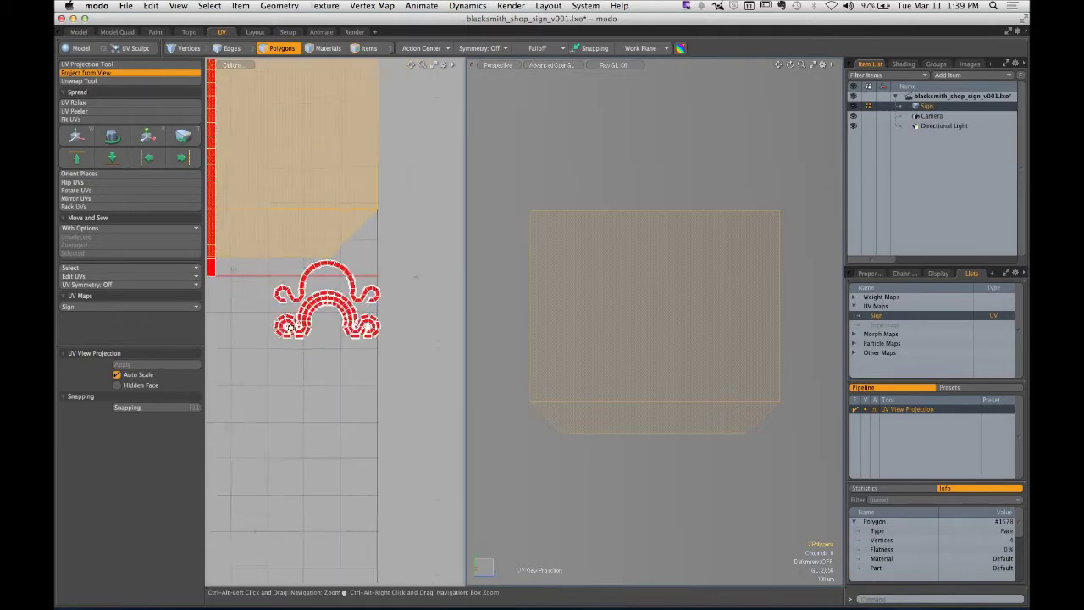
key(space)
scroll(370, 339, up, 5)
scroll(346, 322, down, 10)
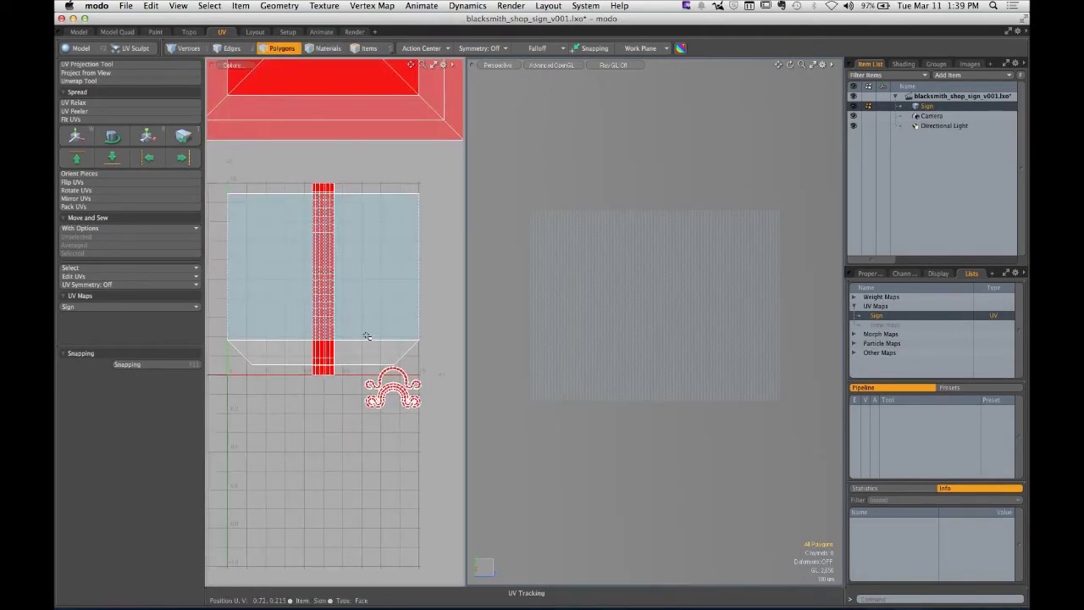
Step: Select the side and upper edges of the newly projected island in turn to check where they attach to the hook UVs
key(2)
scroll(406, 351, up, 5)
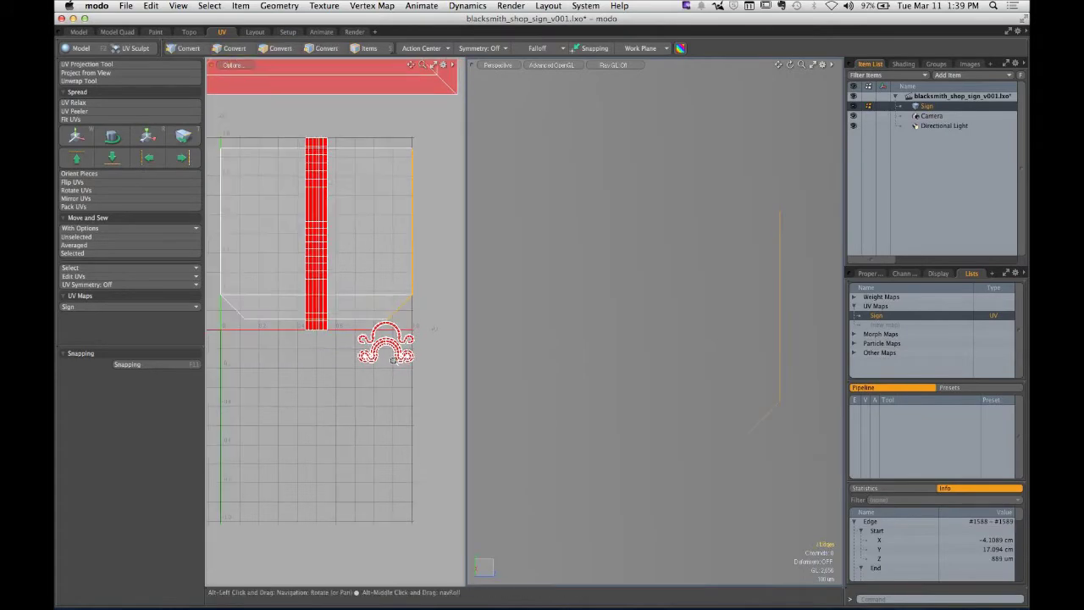
scroll(361, 314, down, 6)
click(258, 251)
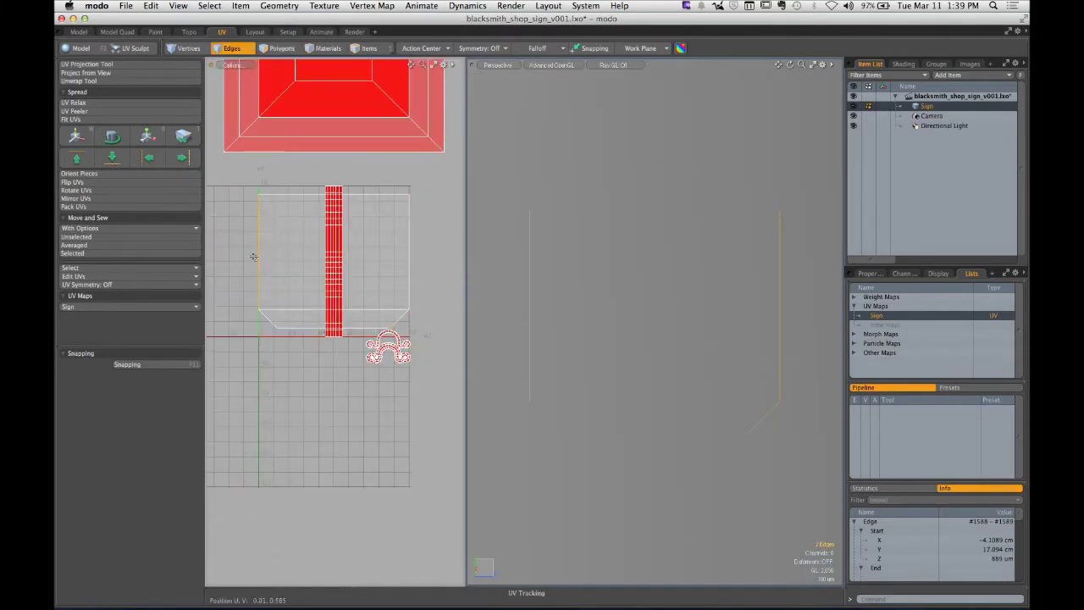
click(291, 197)
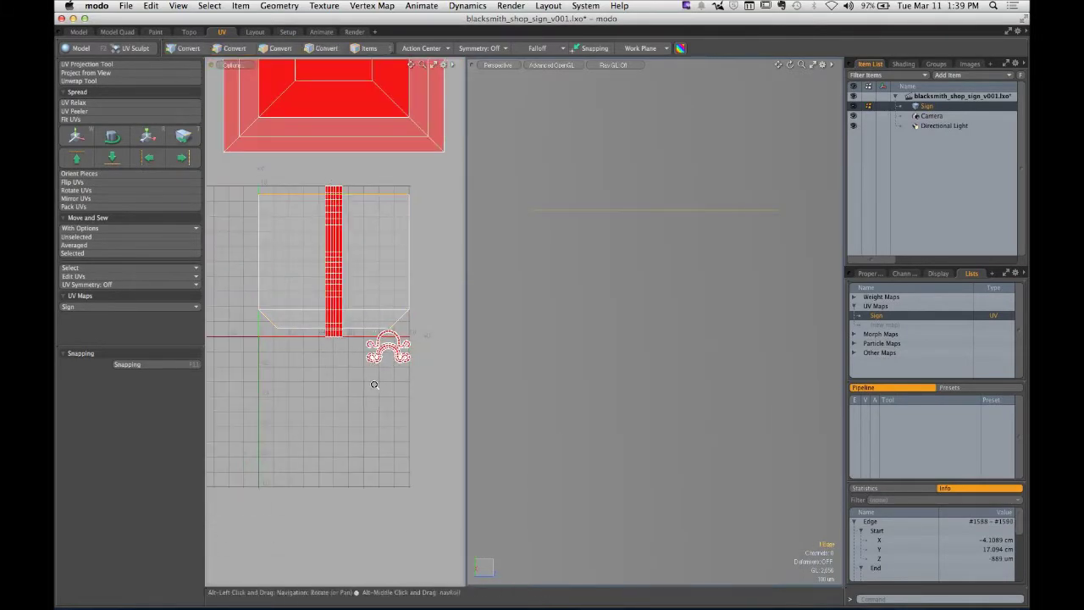
scroll(375, 364, up, 5)
scroll(283, 334, down, 5)
Step: Select the lower edge of the projected island and apply Move and Sew to join it to the hook UVs
click(283, 330)
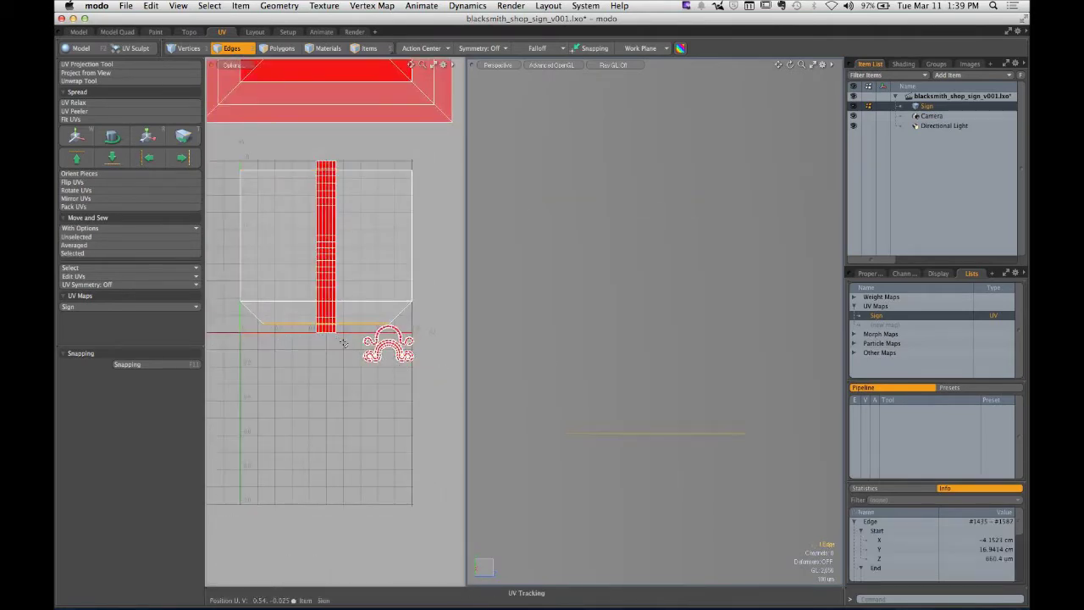
scroll(403, 370, up, 7)
scroll(402, 370, down, 4)
scroll(387, 350, down, 4)
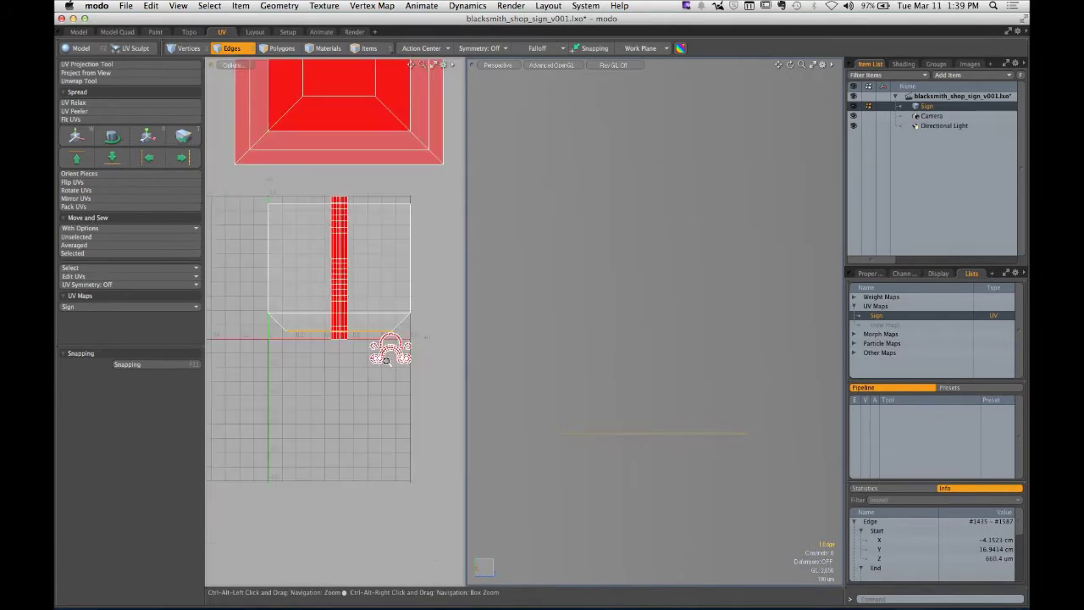
click(99, 242)
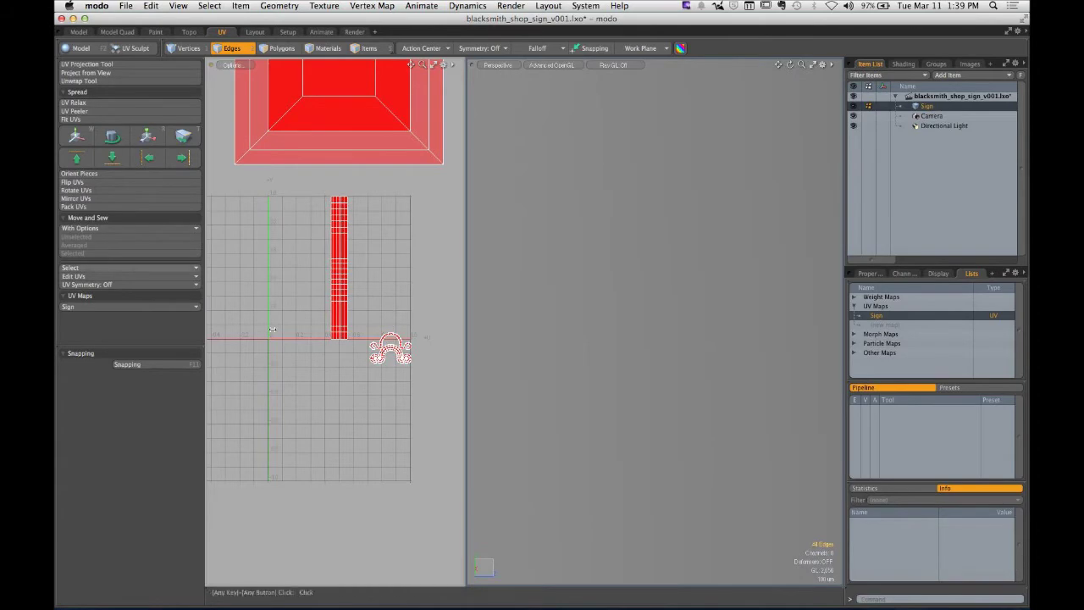
Step: Inspect the sewn hook-end UVs, and unhide the sign board to review the complete UV layout
scroll(398, 360, up, 8)
scroll(449, 376, down, 8)
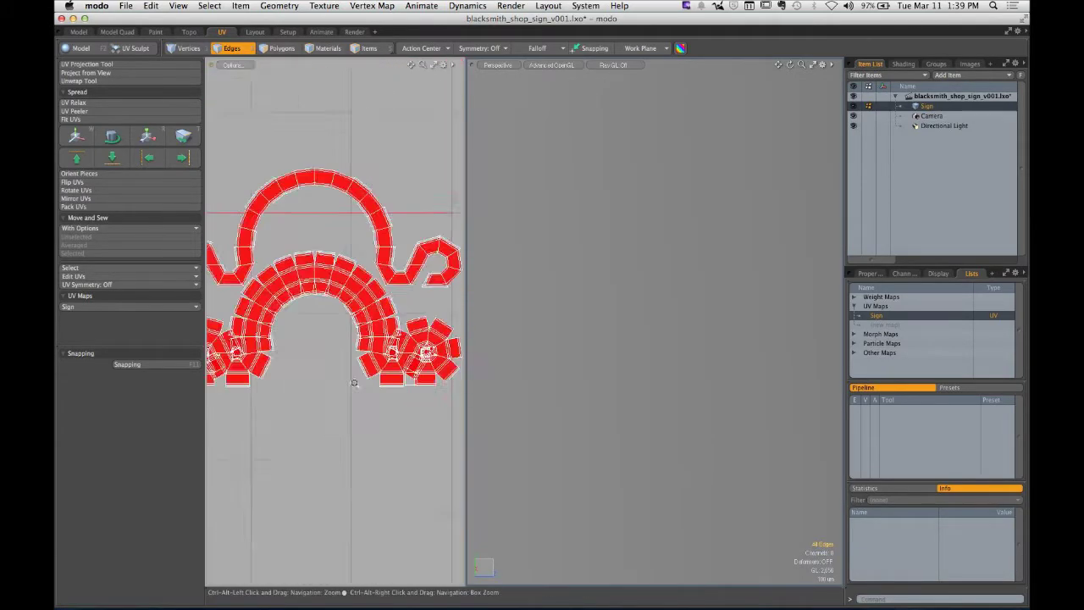
scroll(551, 350, down, 10)
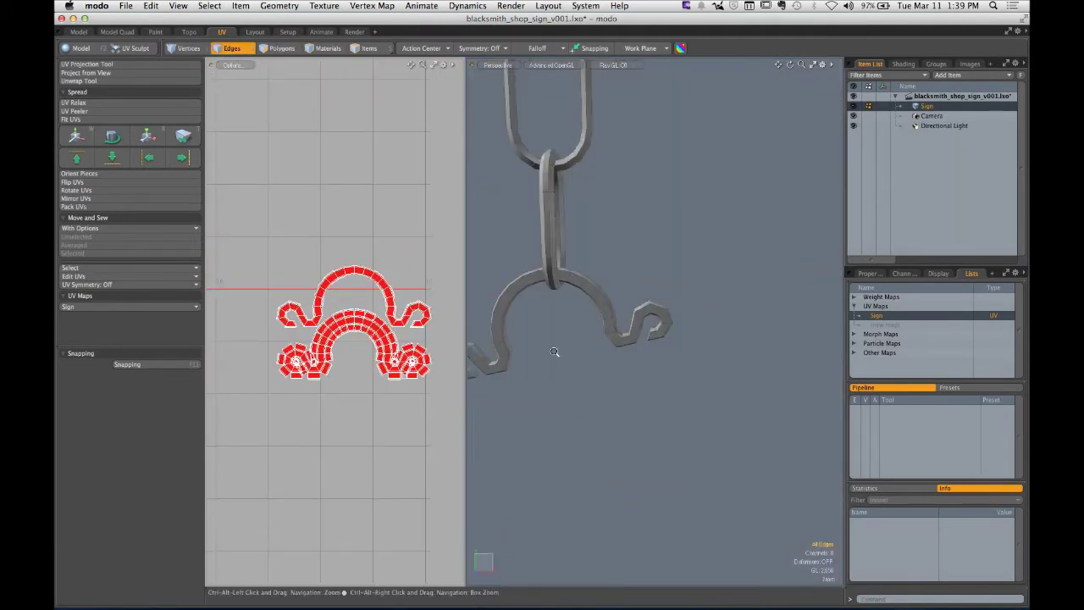
scroll(383, 387, down, 2)
scroll(383, 388, down, 6)
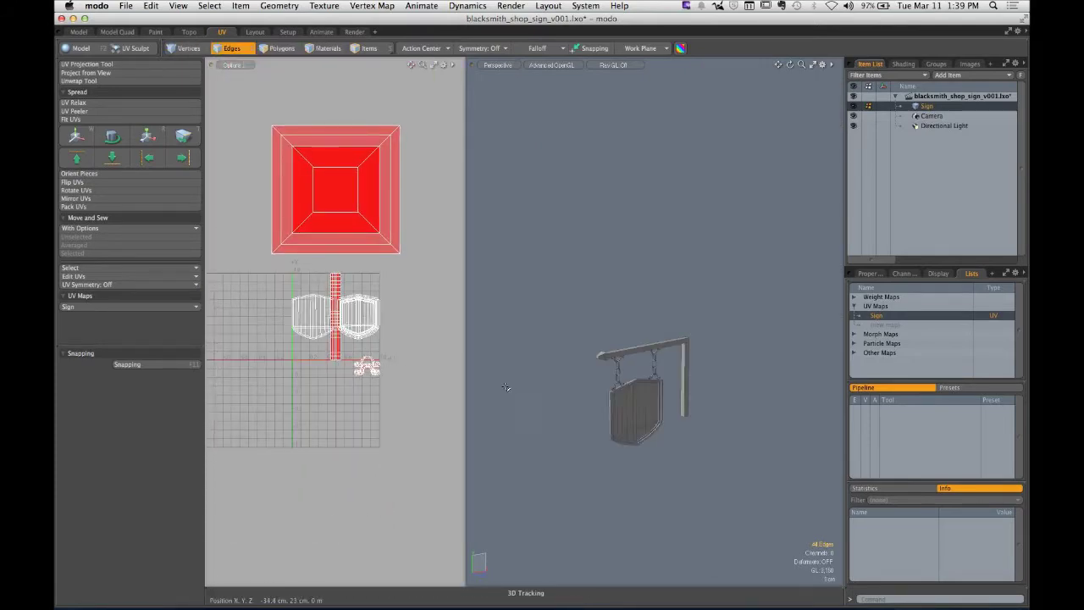
scroll(407, 339, up, 5)
drag(387, 354, 336, 346)
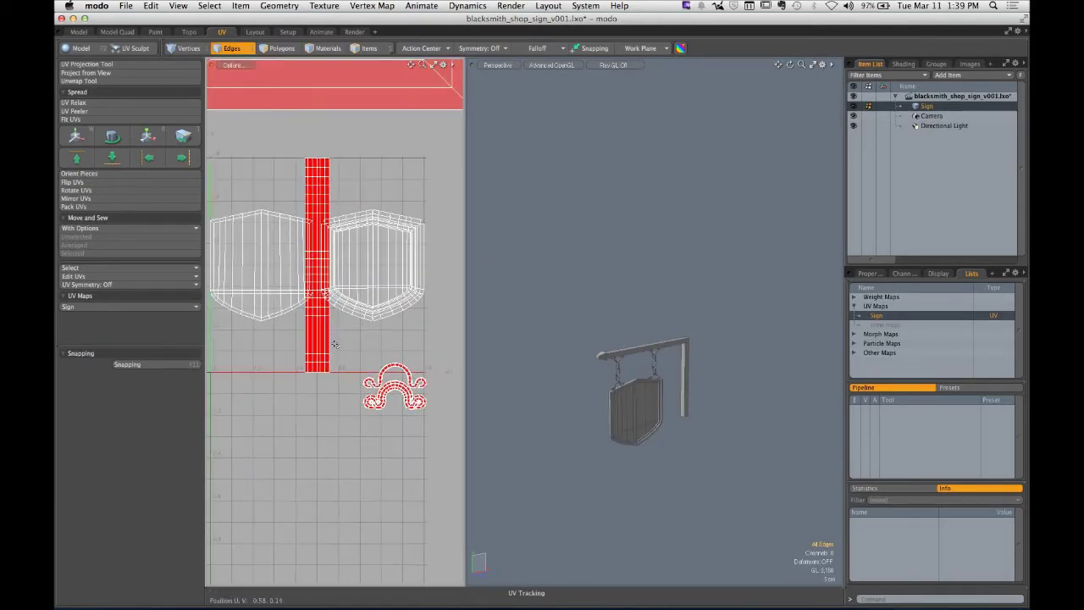
scroll(336, 328, down, 5)
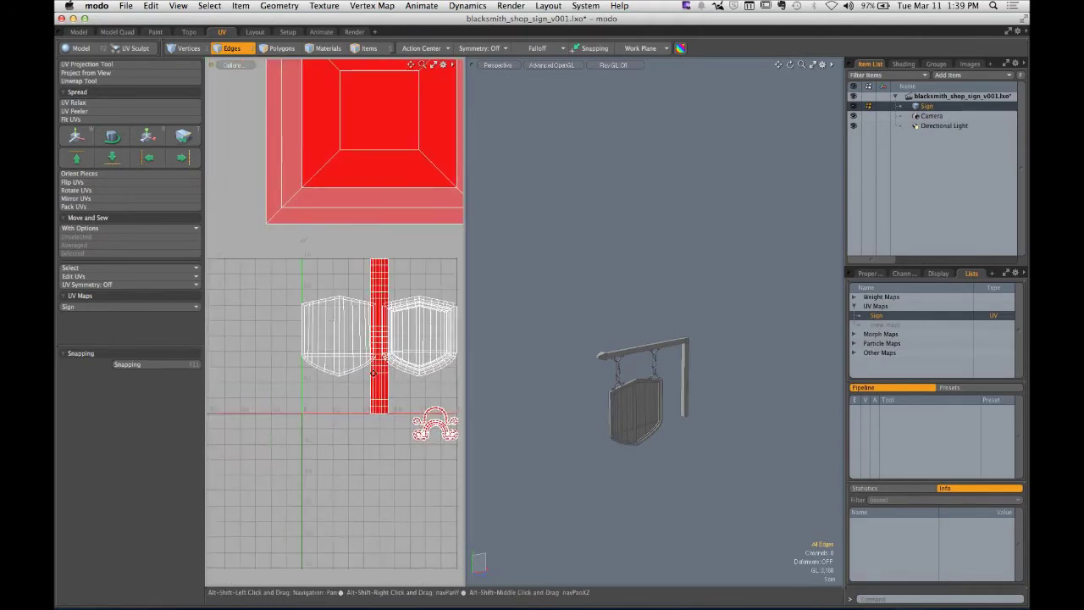
Step: Switch to polygon selection and widen the UV view so it fills most of the workspace
key(space)
key(space)
key(space)
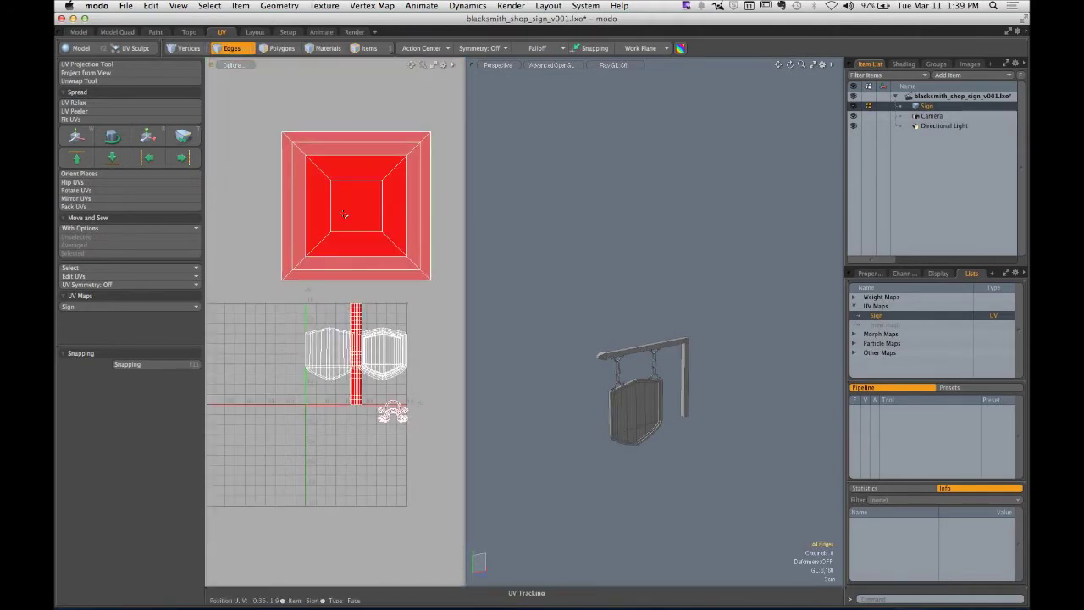
key(space)
click(405, 317)
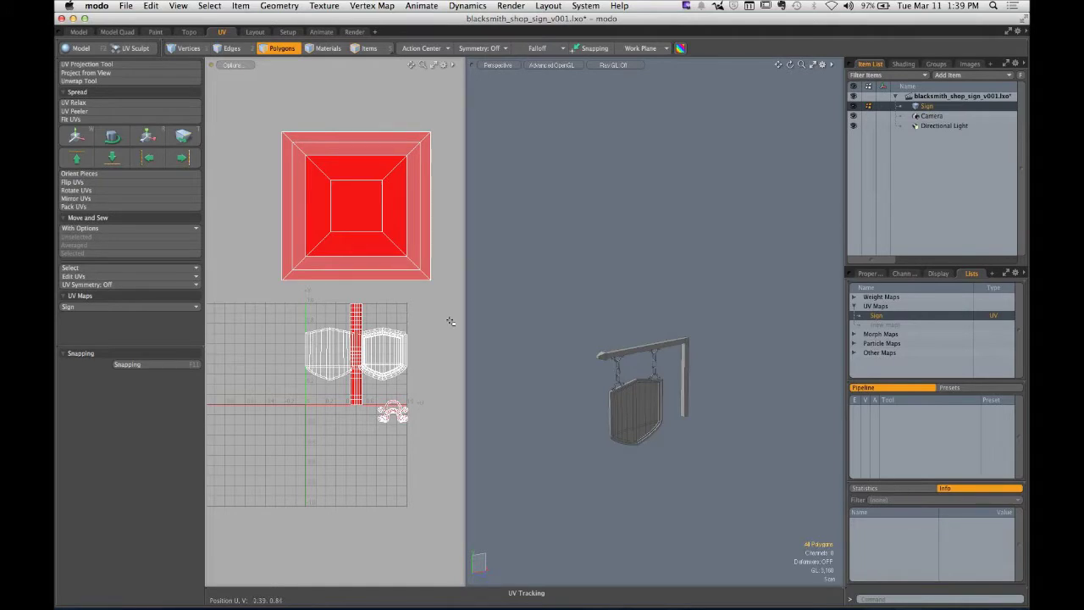
drag(466, 322, 751, 328)
drag(581, 343, 632, 297)
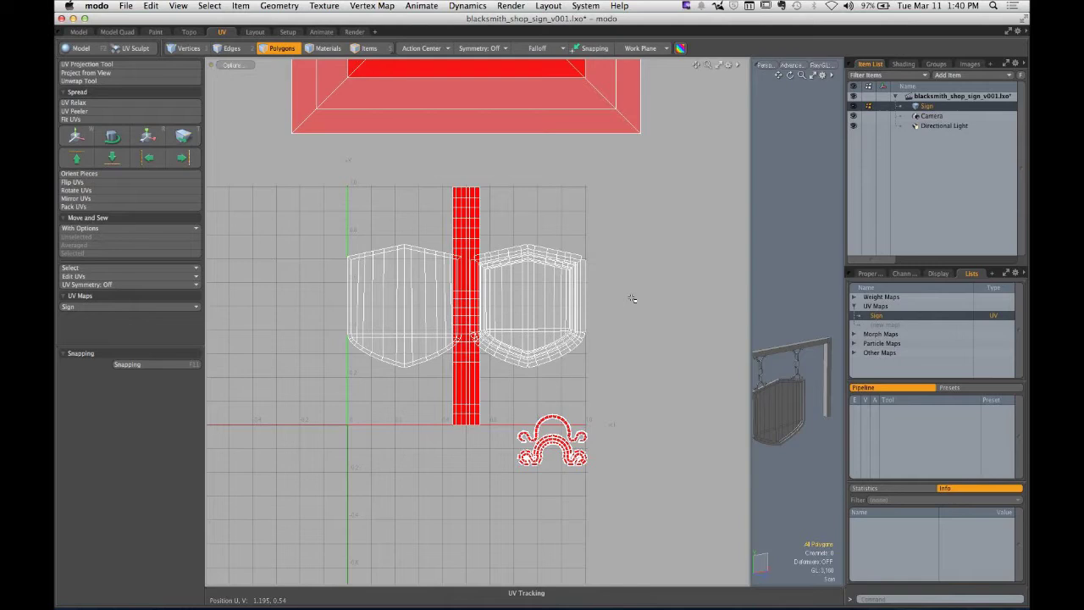
Step: Select the vertical chain-link UV strip between the sign board islands and rotate it to lie horizontally
key(e)
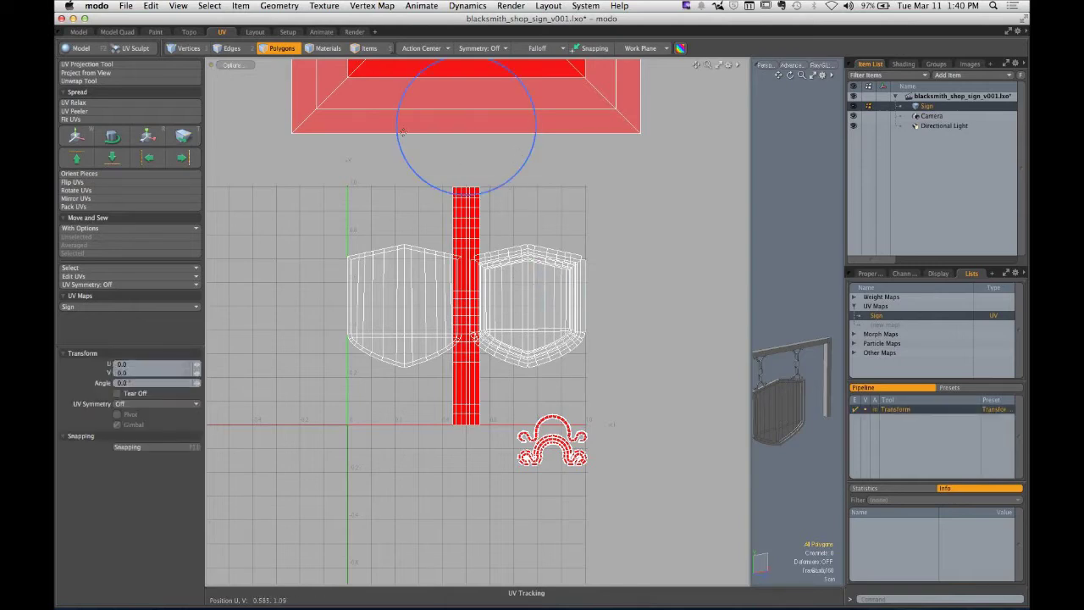
key(space)
click(417, 48)
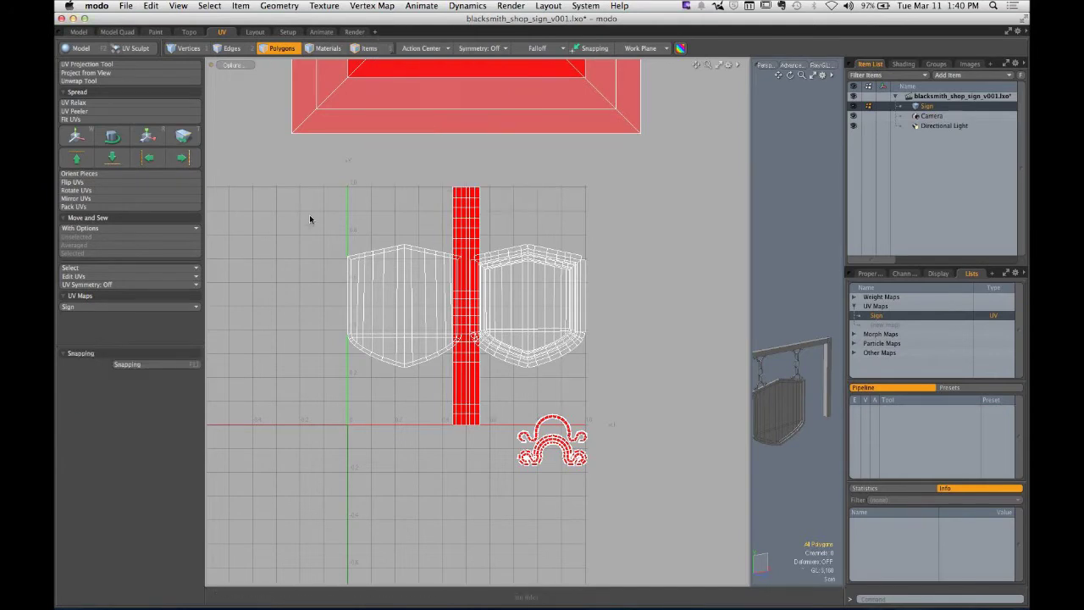
double_click(463, 235)
key(y)
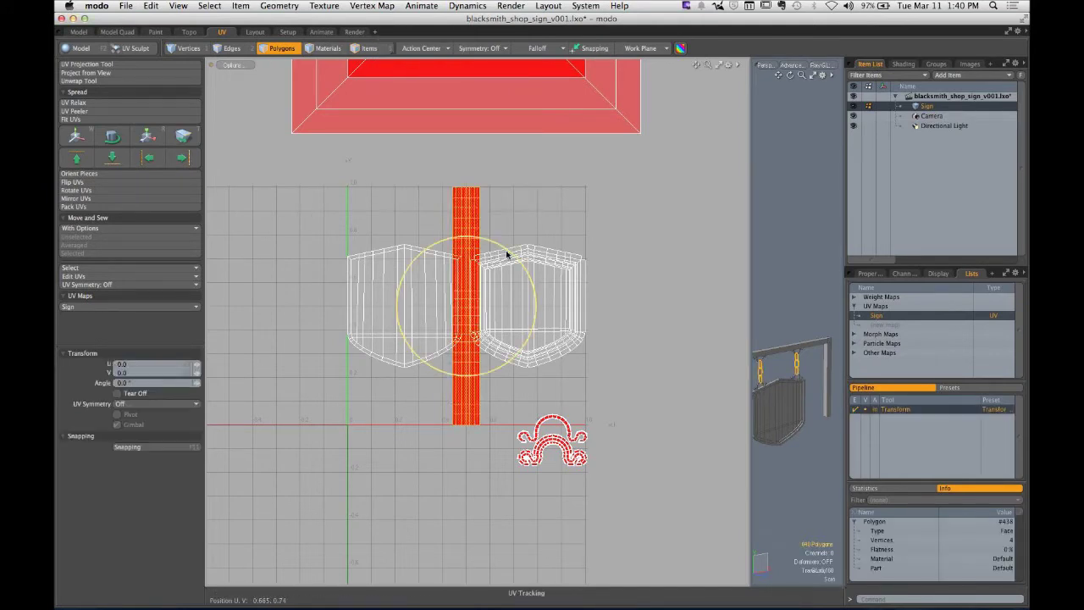
drag(503, 253, 539, 359)
Step: Move the horizontal chain-link strip up so it sits along the upper edge of the 0–1 UV square
key(w)
drag(520, 251, 522, 340)
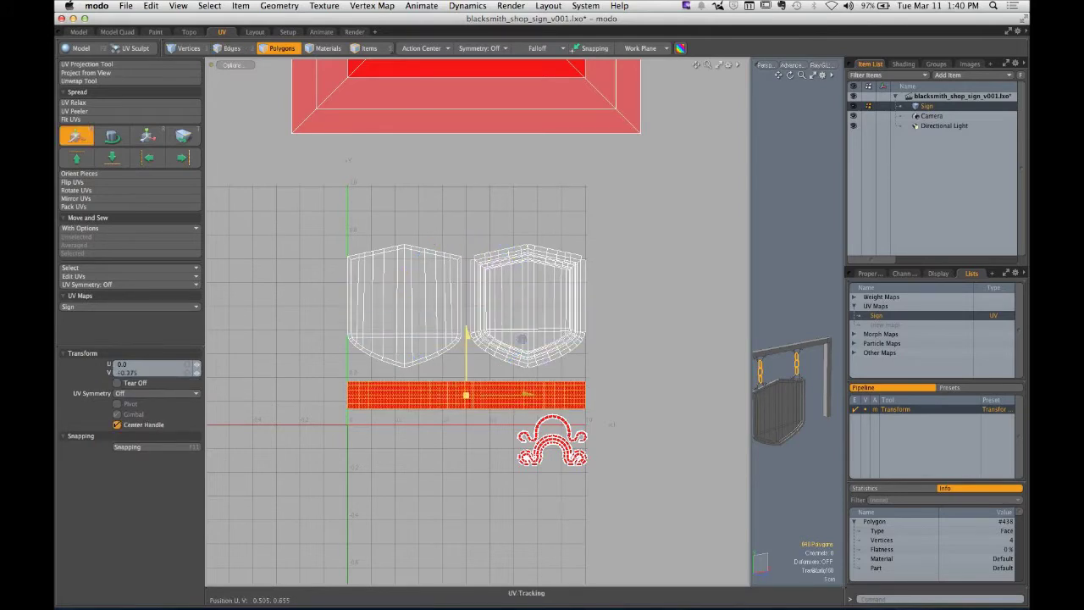
drag(523, 395, 520, 150)
key(q)
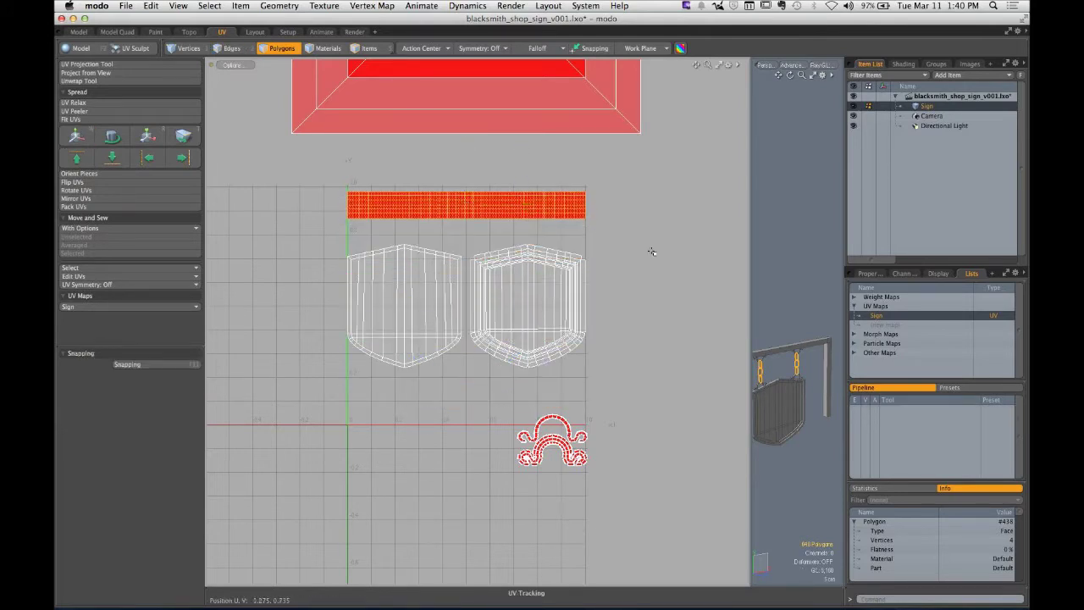
Step: Select the hook UVs and move them up into the 0–1 square, directly beneath the framed sign board island
click(485, 400)
double_click(580, 436)
key(w)
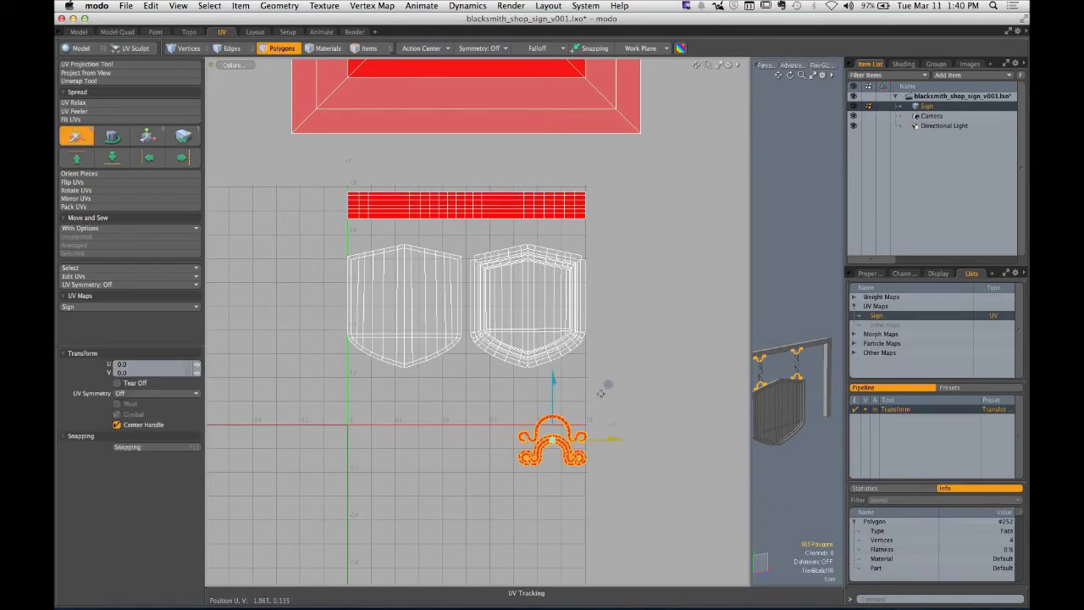
drag(605, 388, 586, 333)
scroll(525, 415, up, 5)
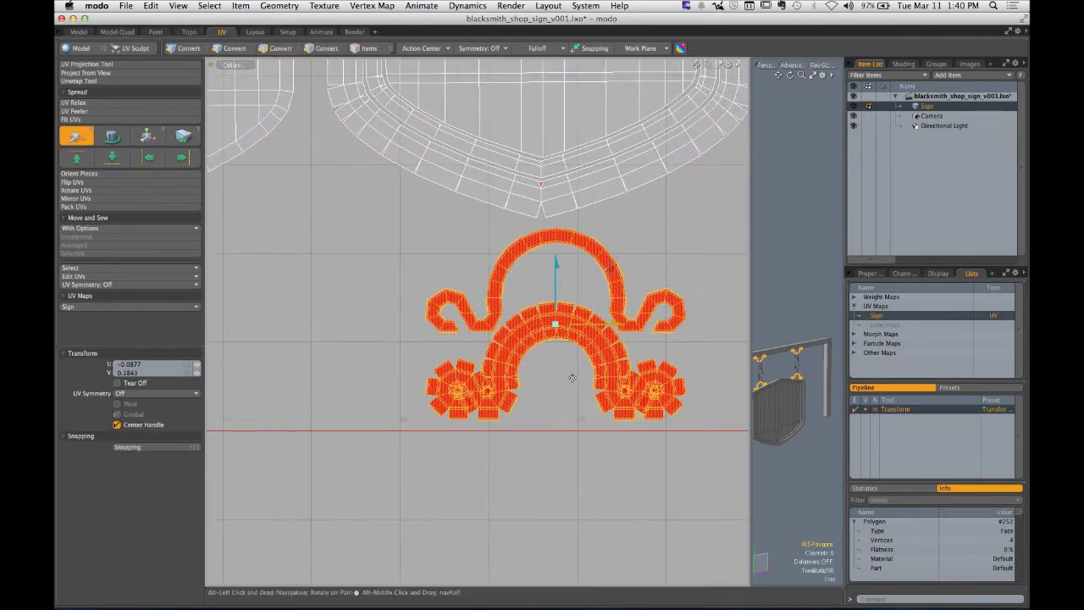
key(q)
click(556, 411)
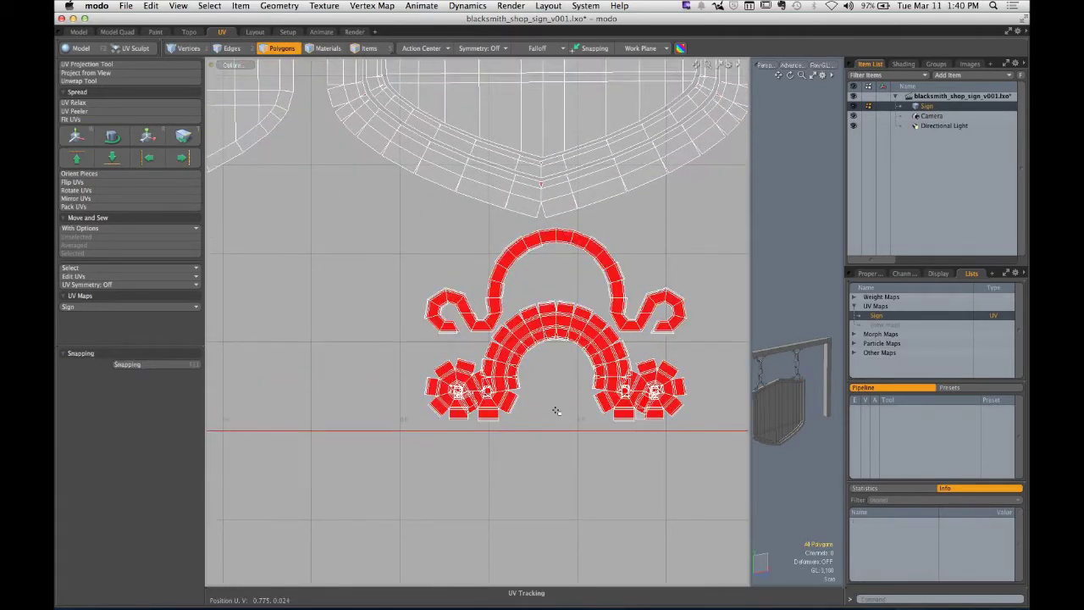
Step: Select the front and back face UVs of the sign board and try to move them up
scroll(556, 410, down, 8)
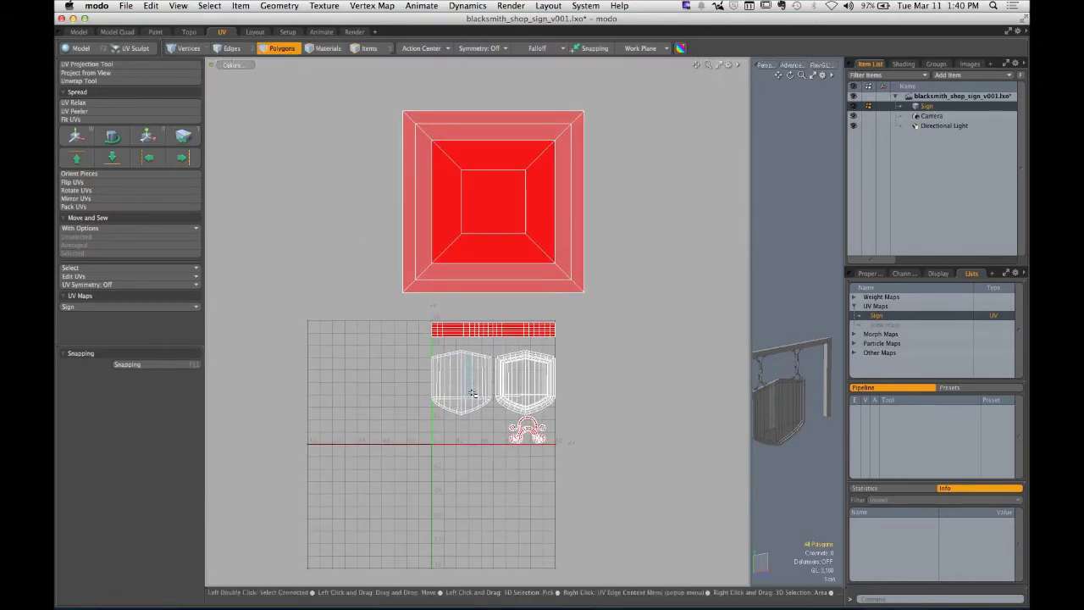
scroll(471, 391, up, 5)
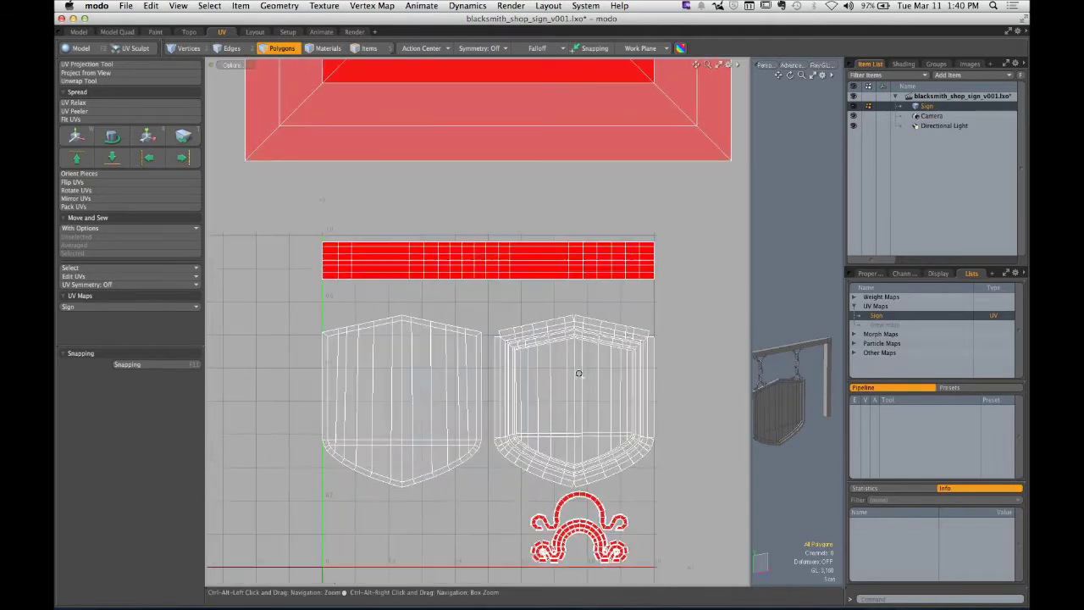
double_click(422, 362)
shift+double_click(556, 364)
key(y)
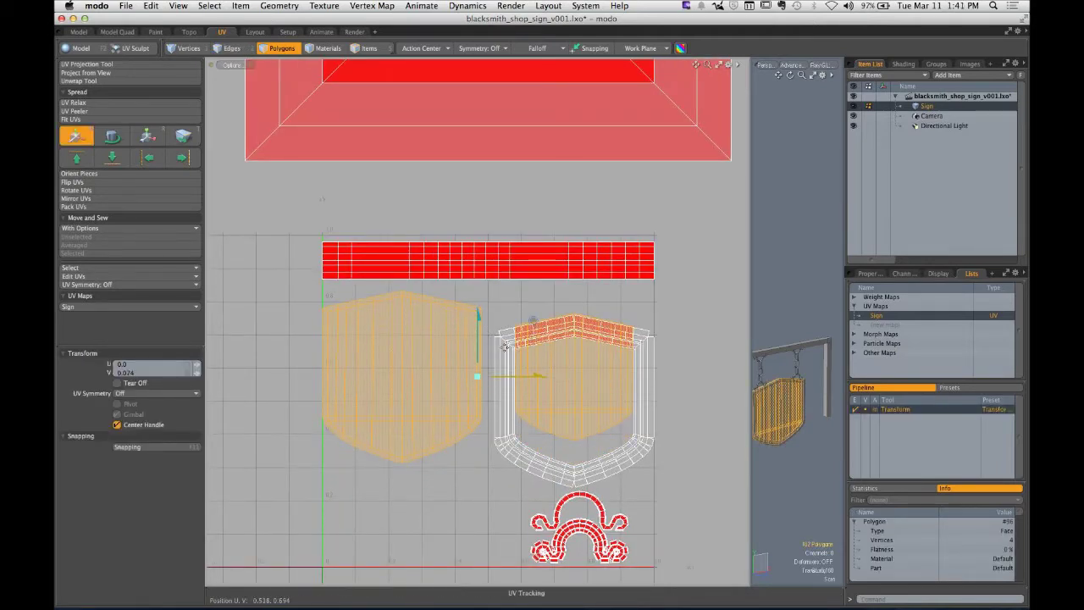
key(q)
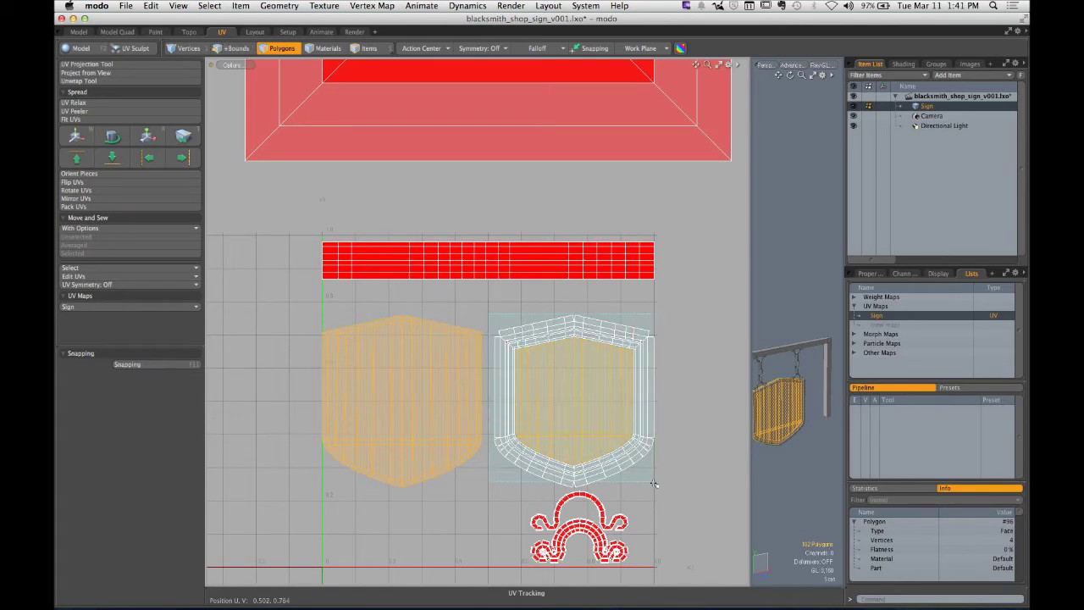
Step: Add the remaining frame and rim UVs to the selection and move the complete sign board layout up beneath the chain strip
shift+double_click(585, 484)
drag(586, 483, 571, 392)
scroll(570, 392, up, 5)
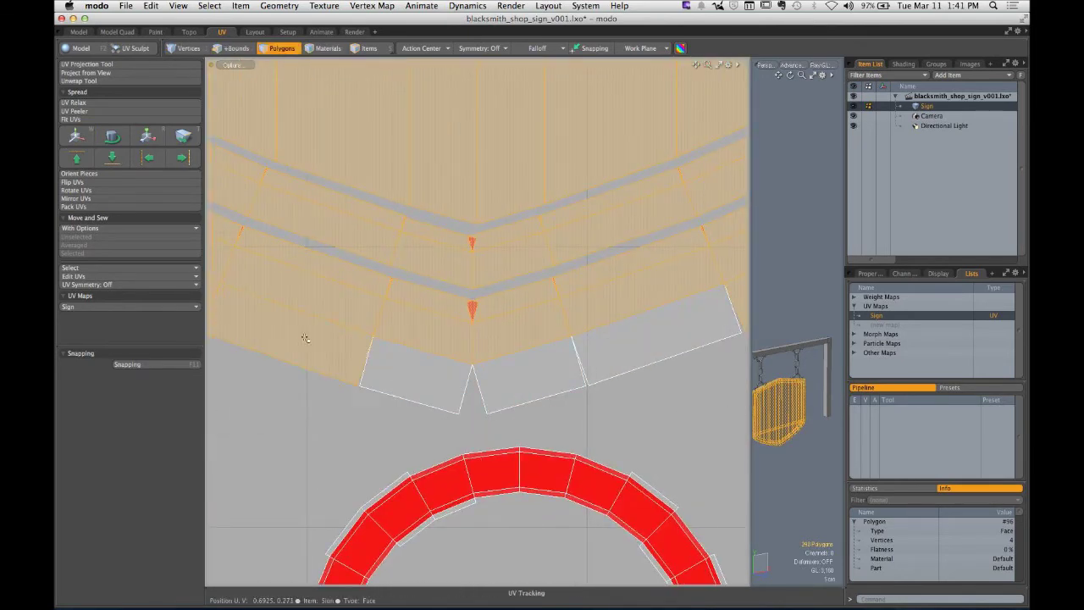
shift+double_click(581, 351)
scroll(521, 266, down, 5)
drag(520, 266, 510, 315)
key(w)
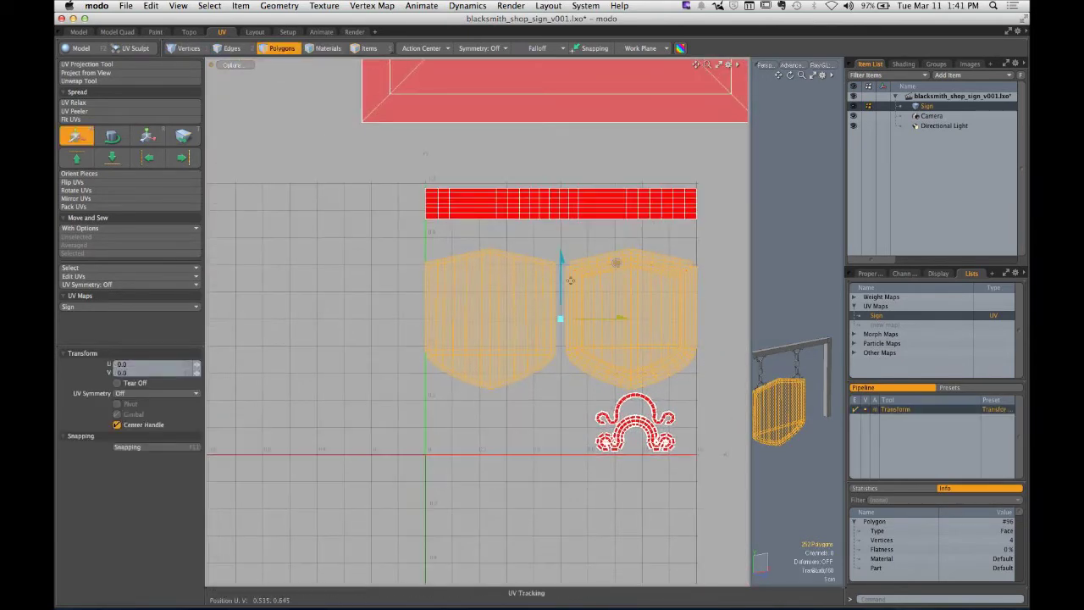
key(space)
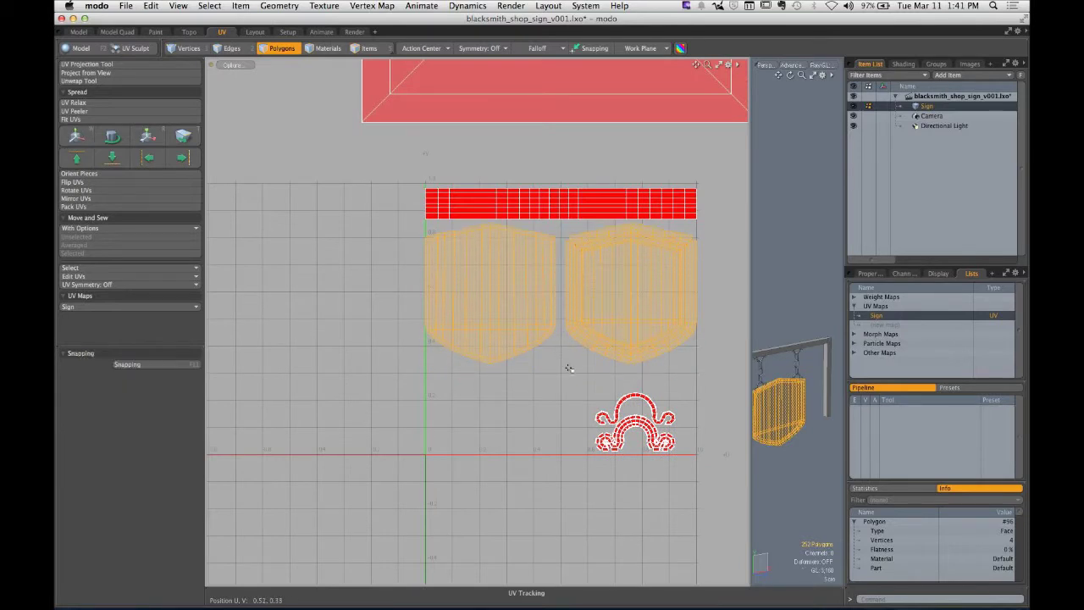
click(569, 372)
drag(579, 392, 635, 453)
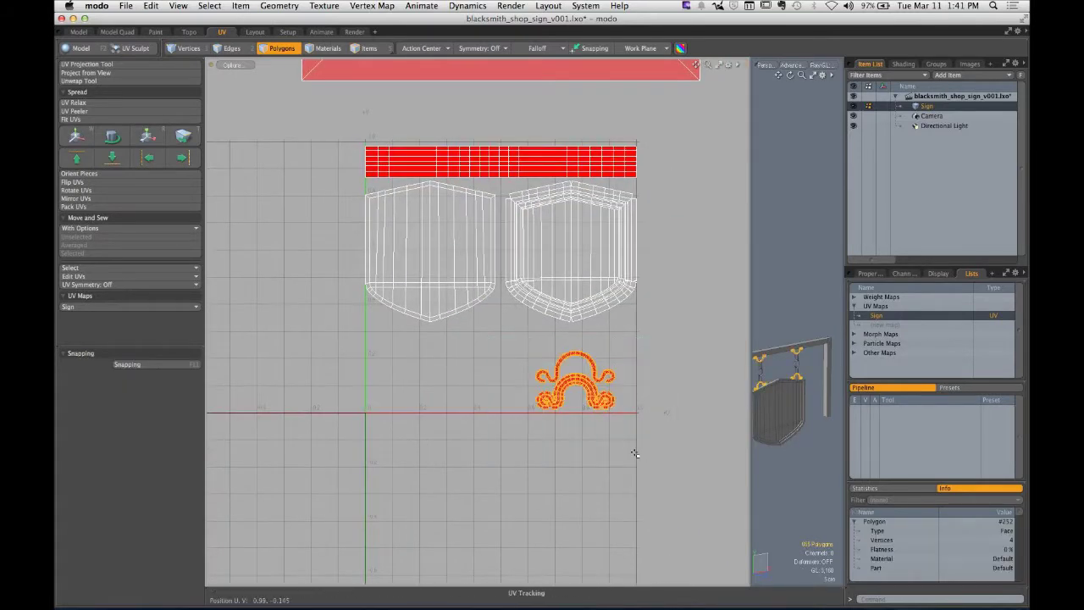
key(w)
key(space)
Step: Select the oversized square UV island and examine the beam and post it belongs to in an enlarged 3D view
scroll(446, 302, down, 5)
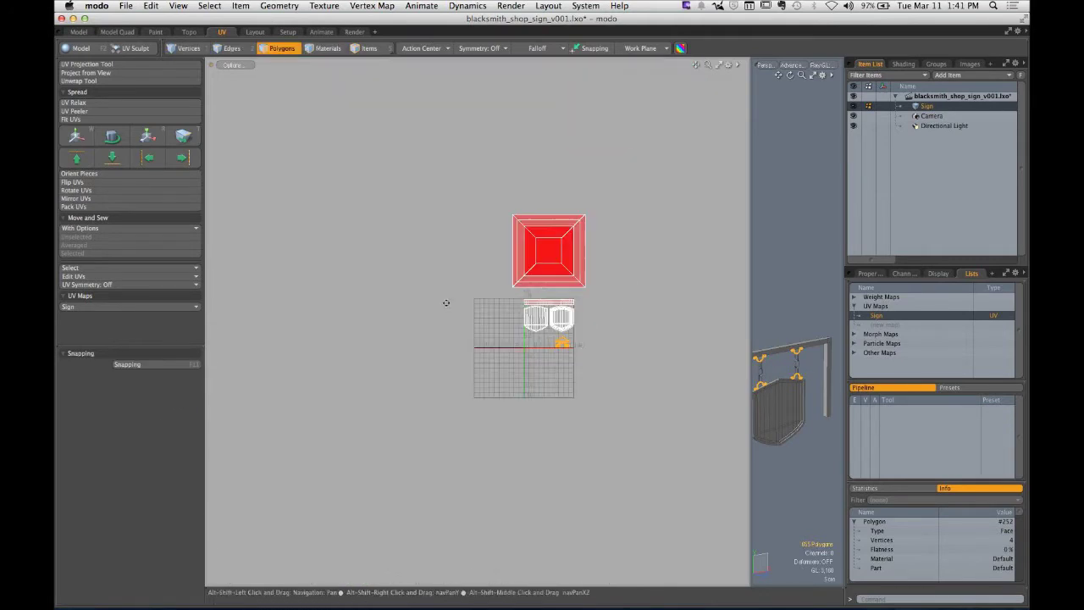
double_click(548, 251)
drag(750, 304, 426, 304)
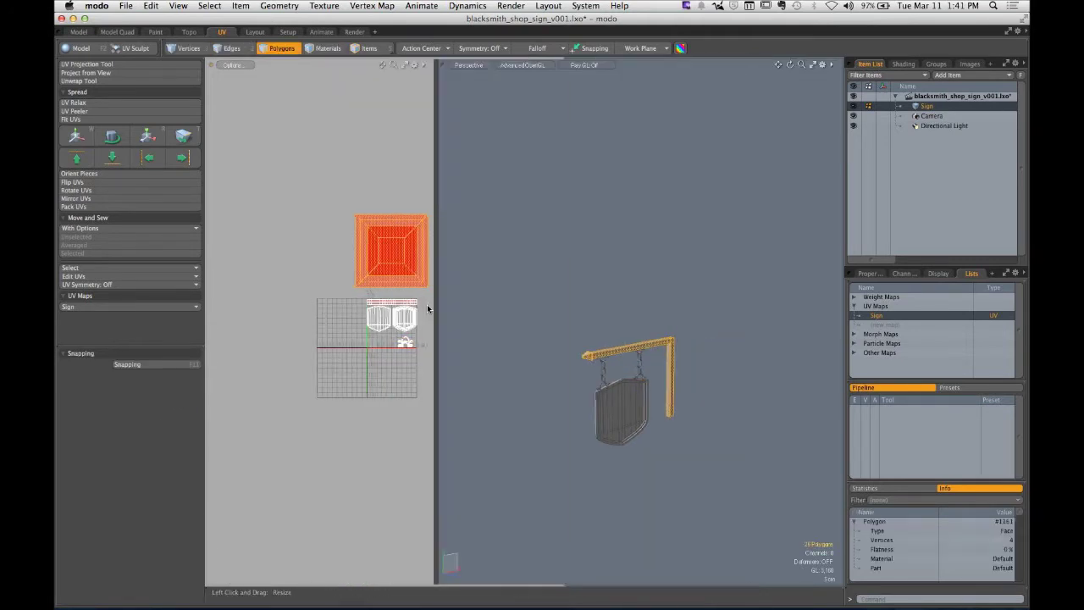
scroll(741, 313, up, 5)
drag(741, 312, 643, 313)
scroll(412, 322, up, 8)
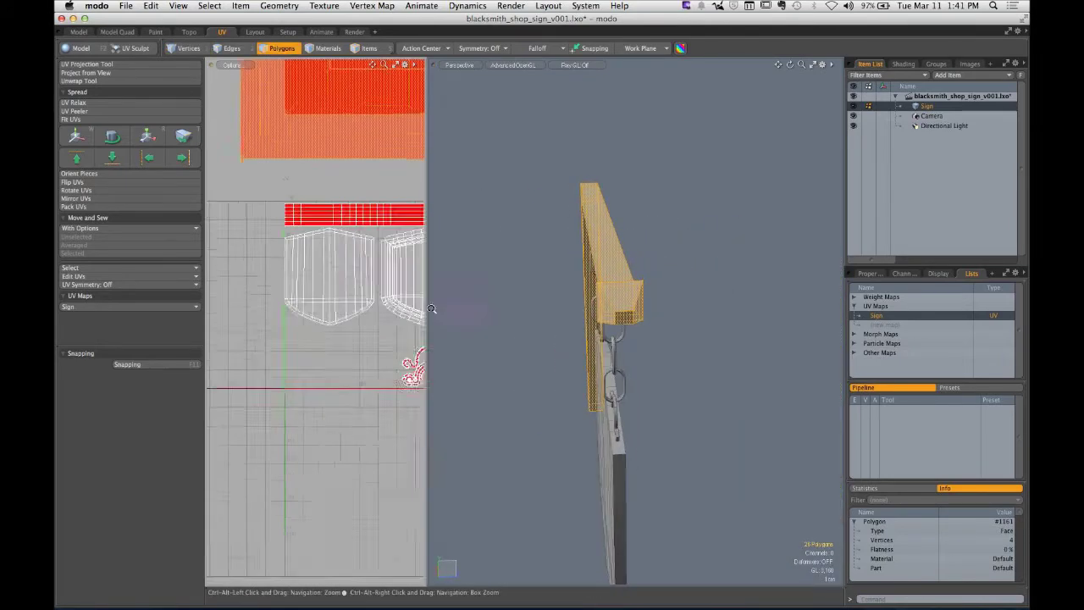
scroll(318, 329, down, 3)
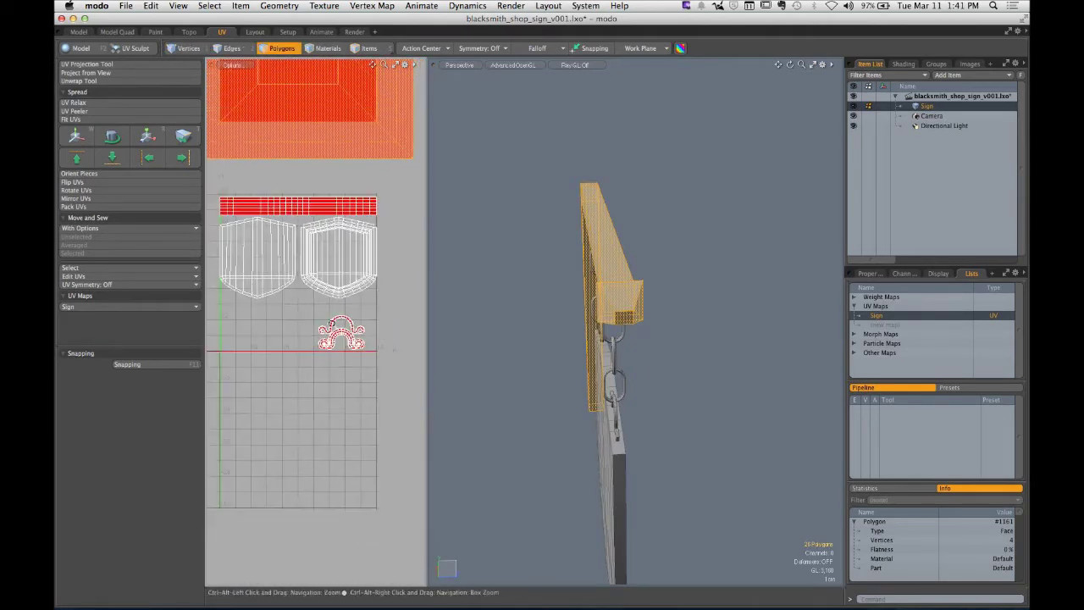
drag(609, 322, 432, 316)
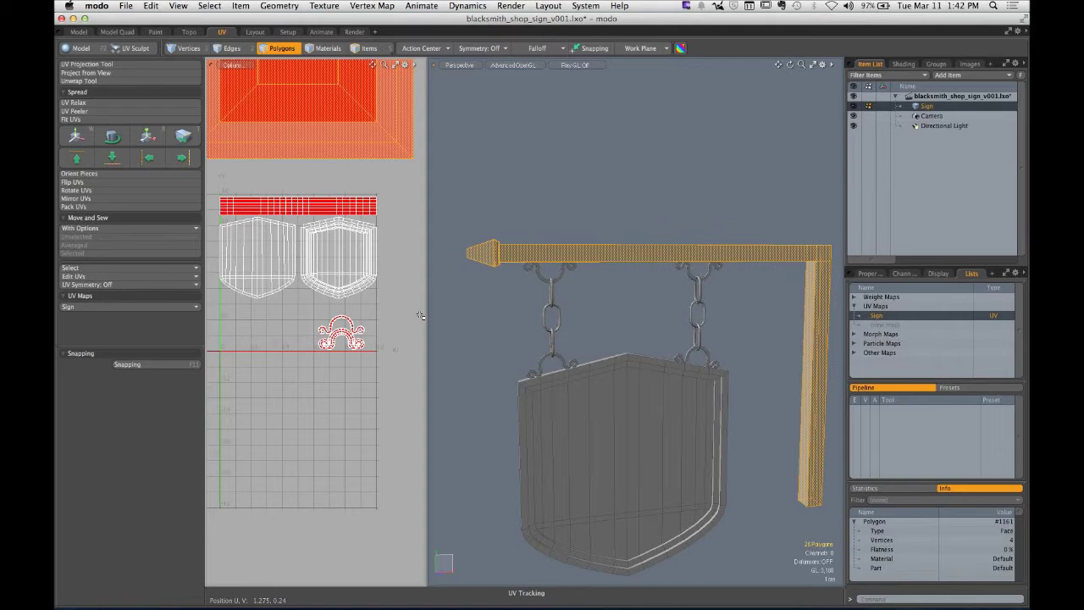
Step: Isolate the beam and post to examine their geometry, and unhide the rest of the sign
key(shift+h)
drag(494, 254, 570, 290)
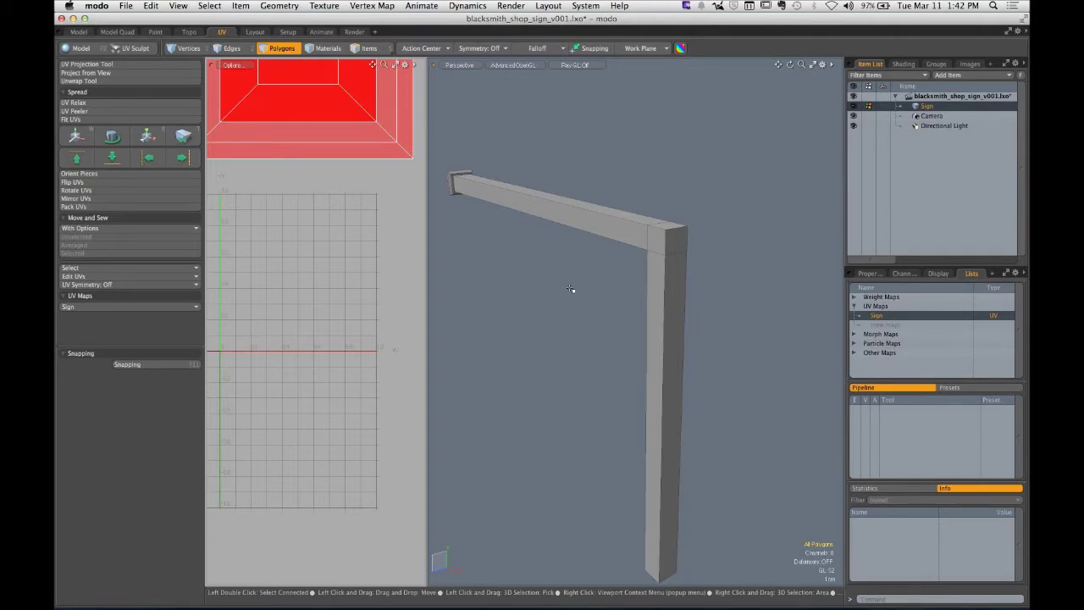
drag(570, 290, 707, 229)
key(u)
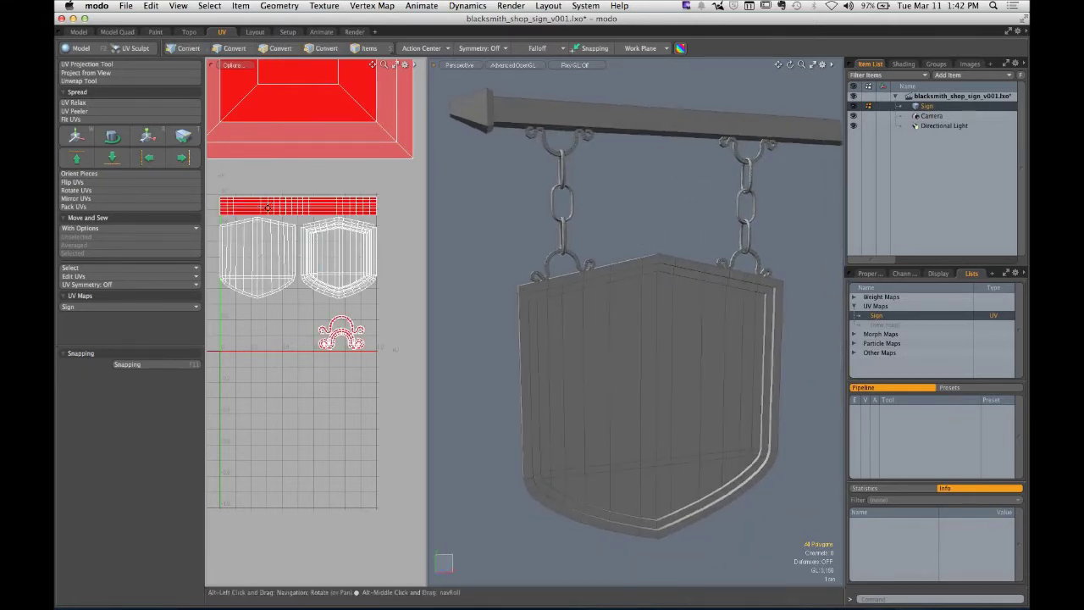
Step: Select the beam and post's oversized UV island above the 0–1 square and delete its UVs
drag(267, 207, 360, 219)
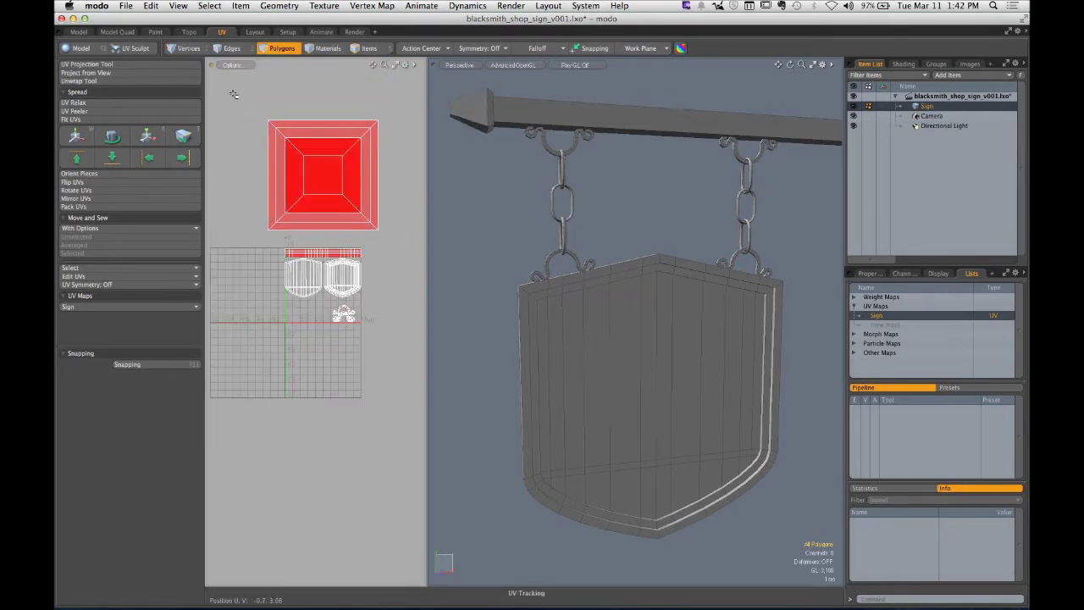
drag(246, 88, 413, 247)
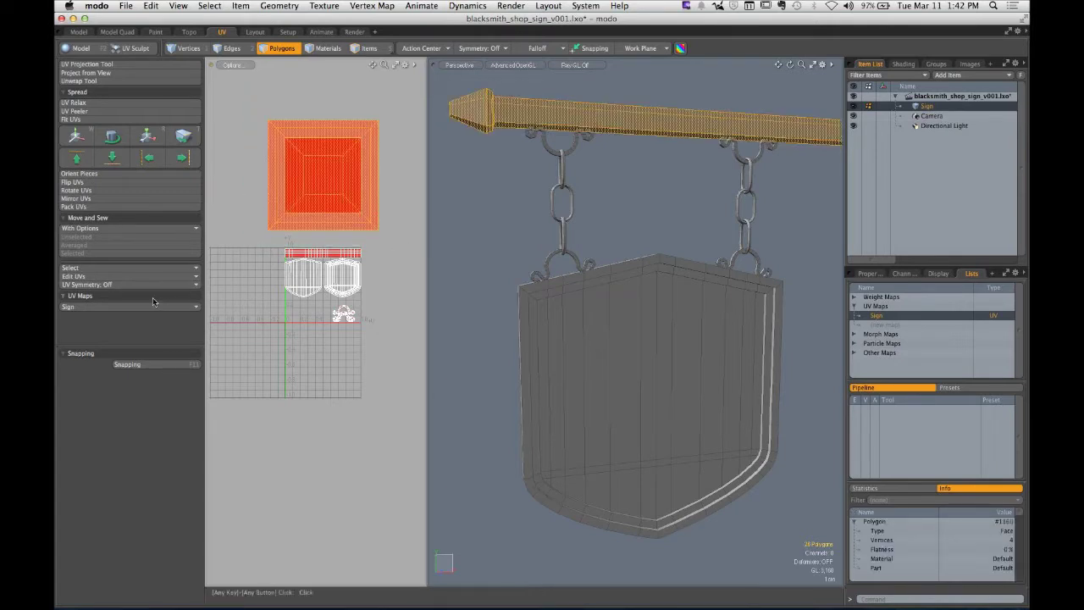
click(130, 277)
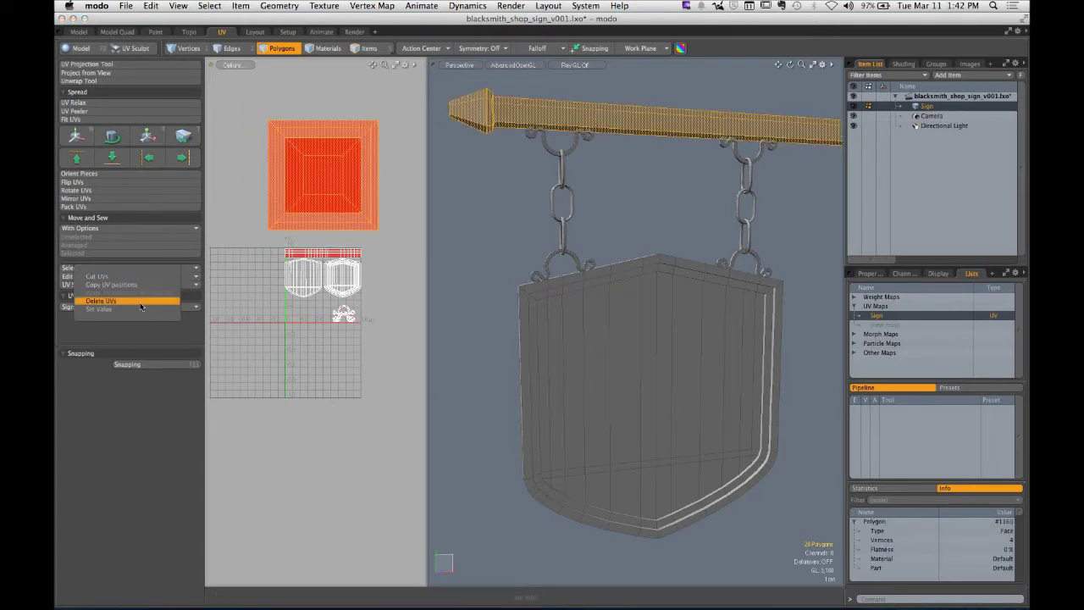
click(140, 306)
click(402, 225)
Step: Set RayGL to Full in the perspective view of the sign
drag(684, 191, 664, 207)
key(3)
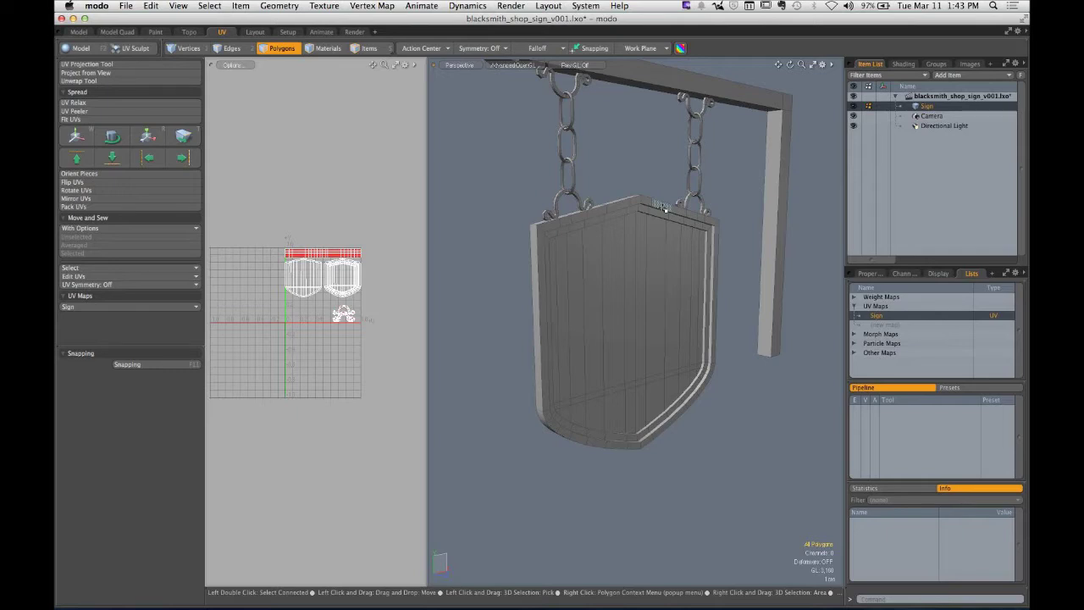
click(578, 67)
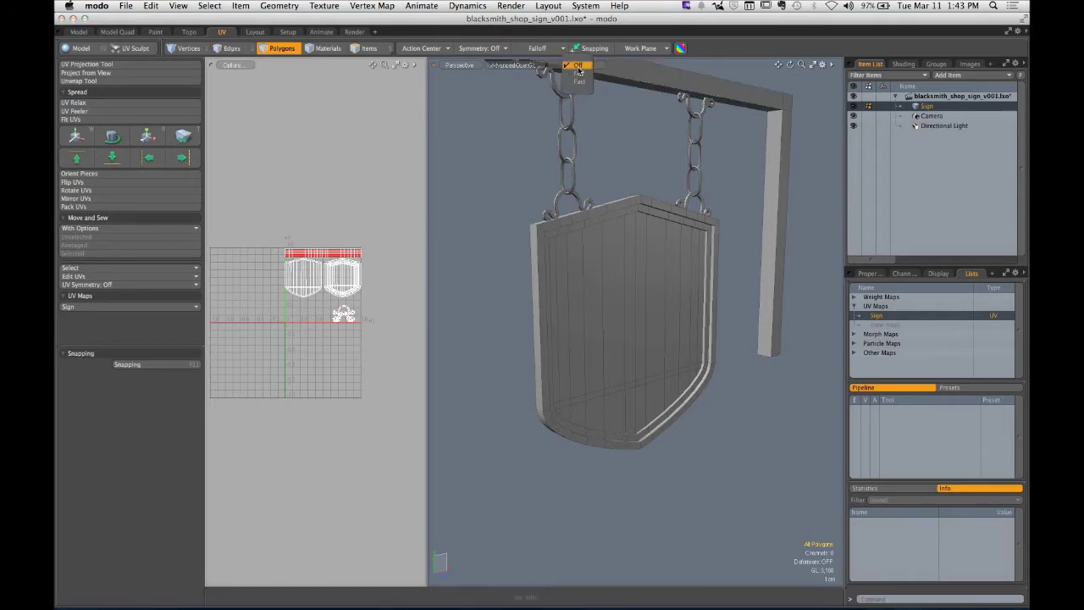
click(581, 80)
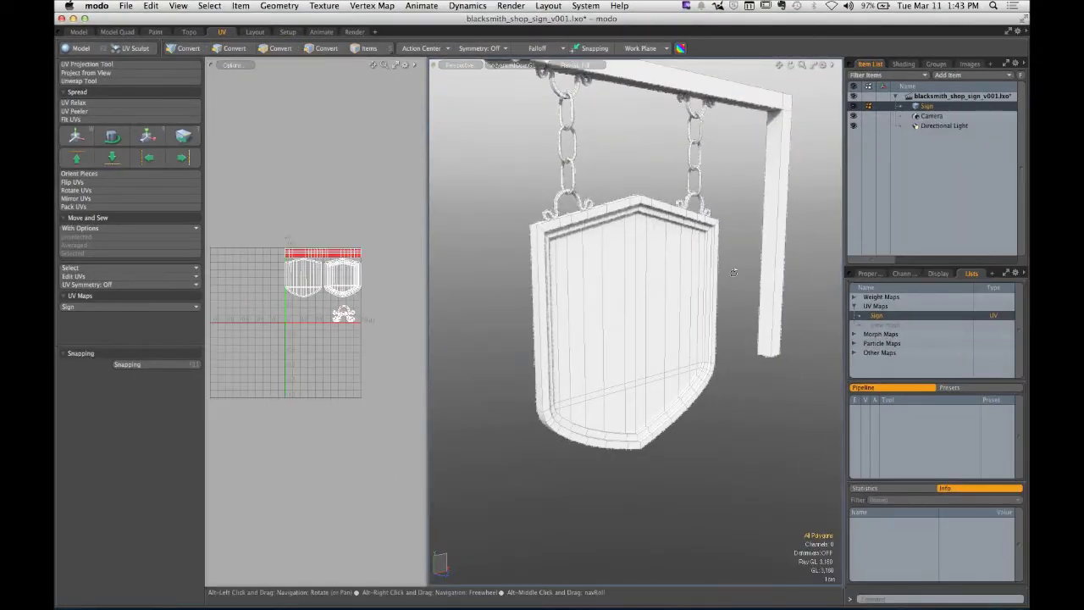
Step: Set the wireframe overlay to None for the active meshes in the perspective view of the sign
drag(643, 169, 556, 298)
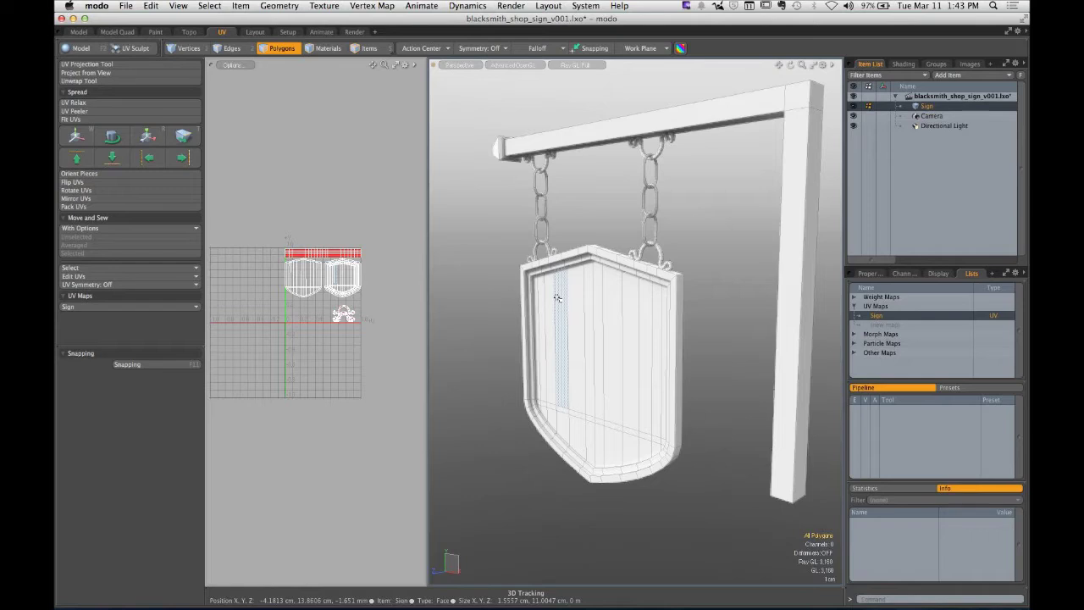
alt+drag(557, 296, 646, 310)
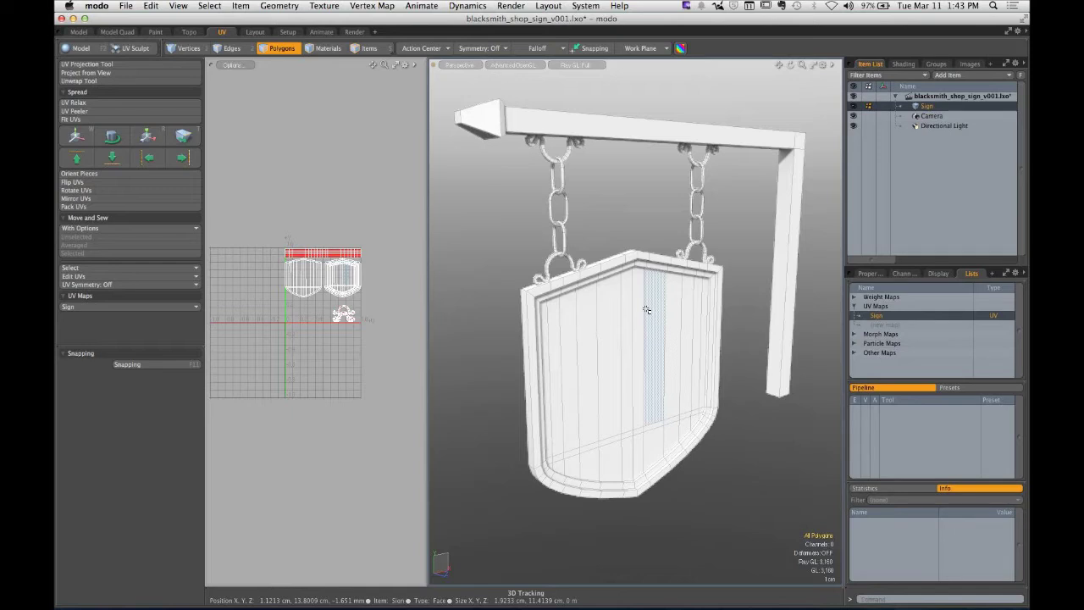
key(o)
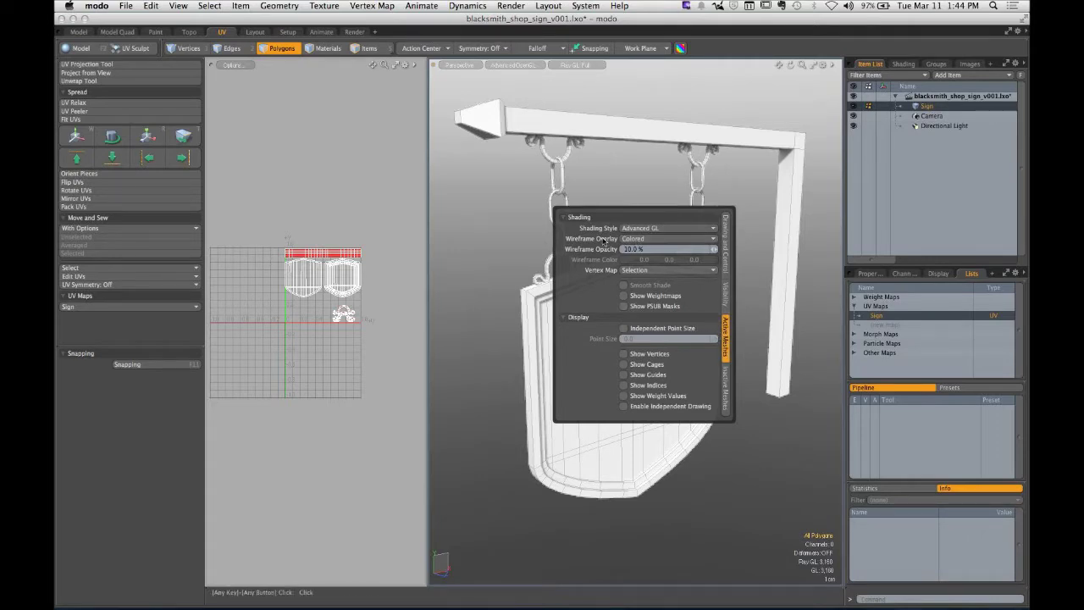
click(649, 240)
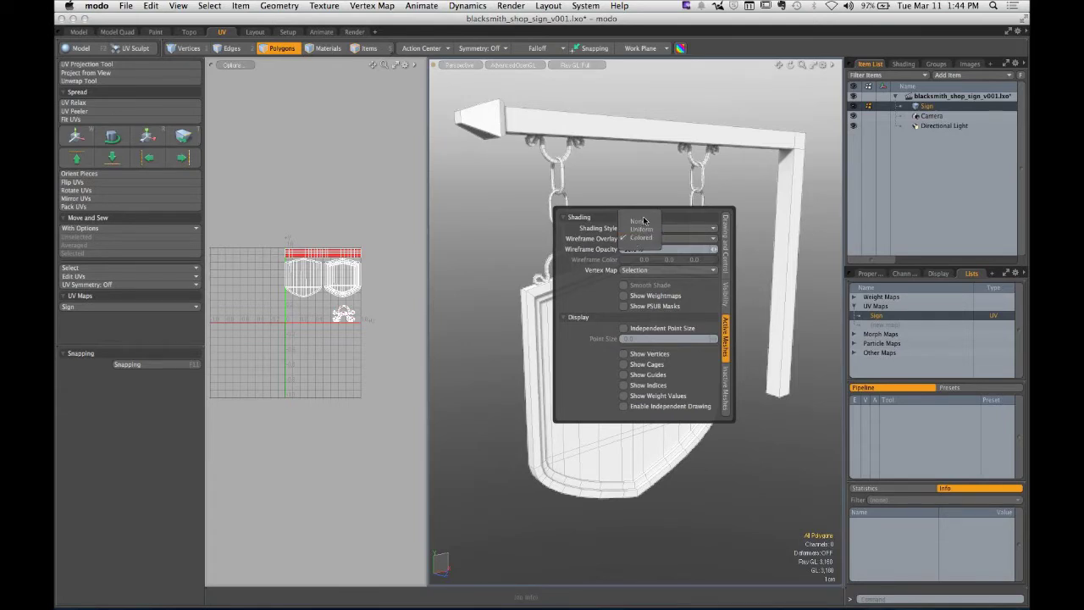
click(646, 223)
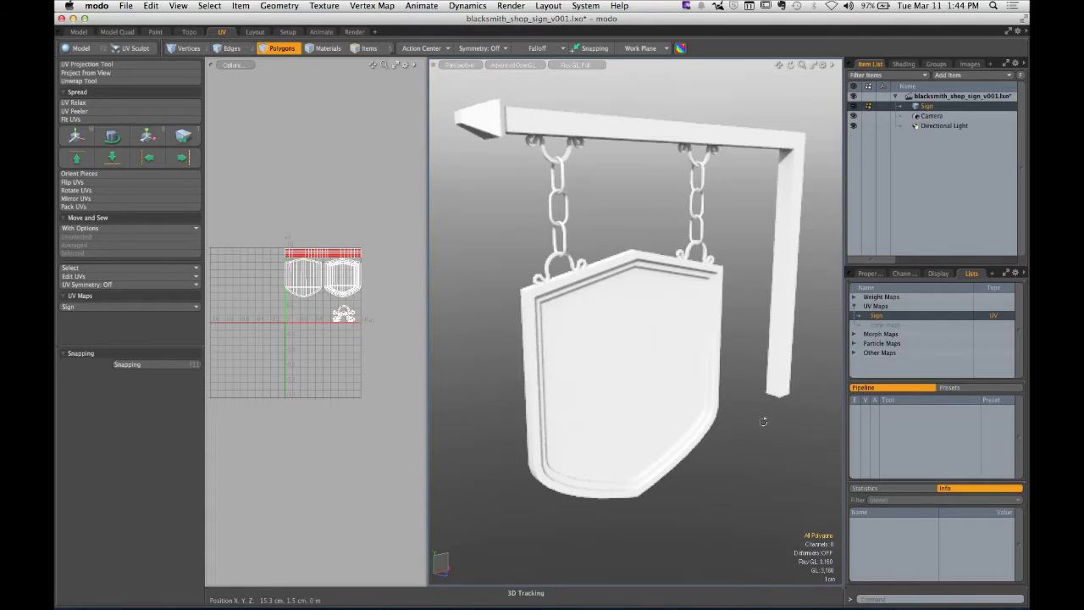
Step: Inspect the sign's shading from several angles and set RayGL to Fast in the perspective view
mouse_move(542, 391)
mouse_down()
mouse_move(589, 391)
mouse_move(580, 359)
mouse_move(715, 361)
mouse_up()
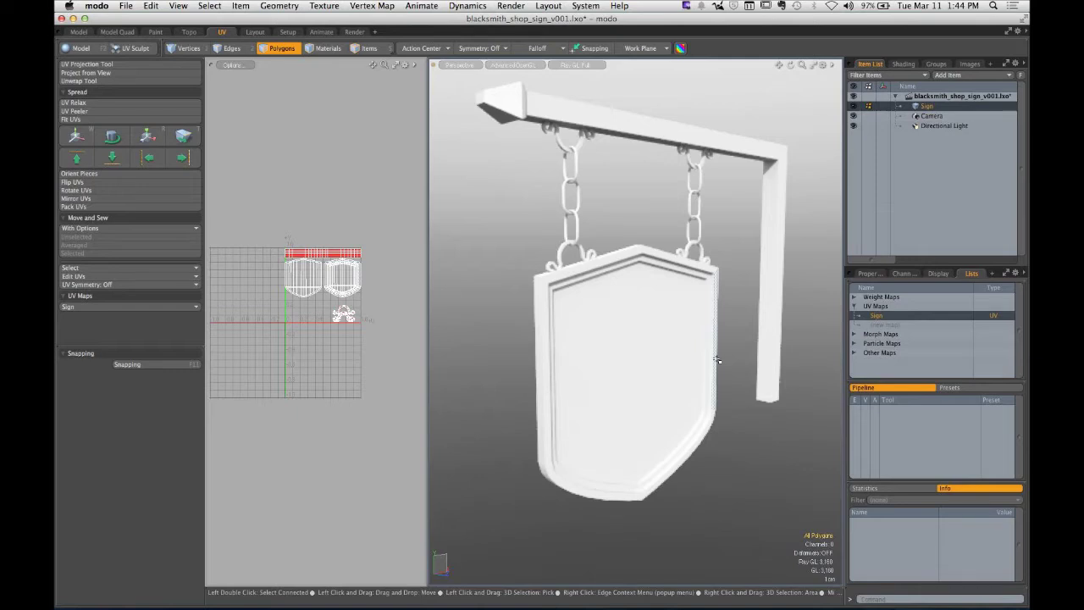
mouse_move(716, 360)
mouse_down()
mouse_move(641, 343)
mouse_move(638, 221)
mouse_move(613, 250)
mouse_move(644, 279)
mouse_up()
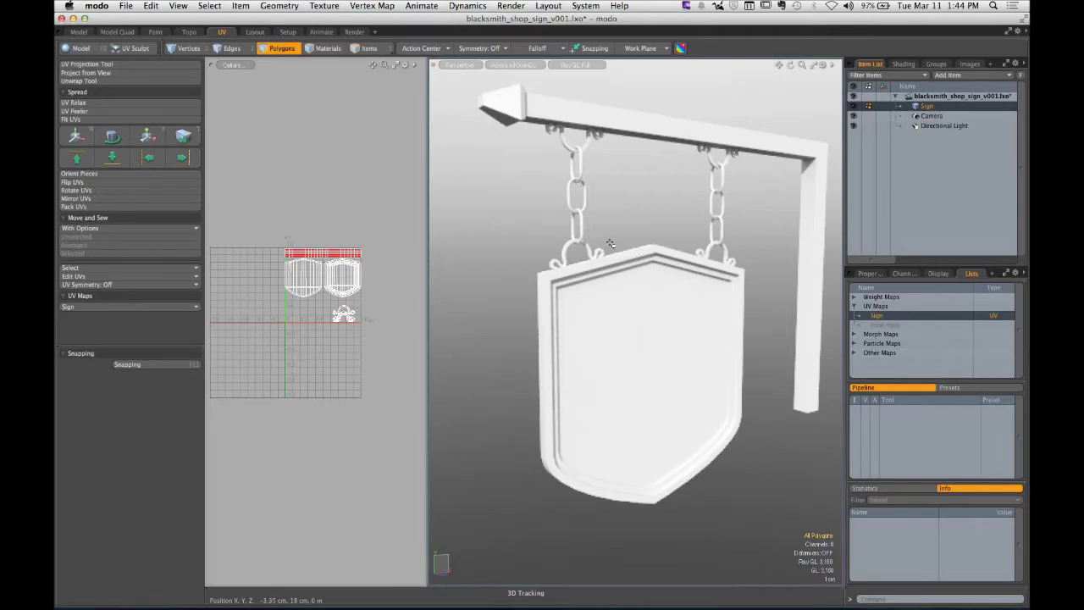
drag(609, 243, 569, 112)
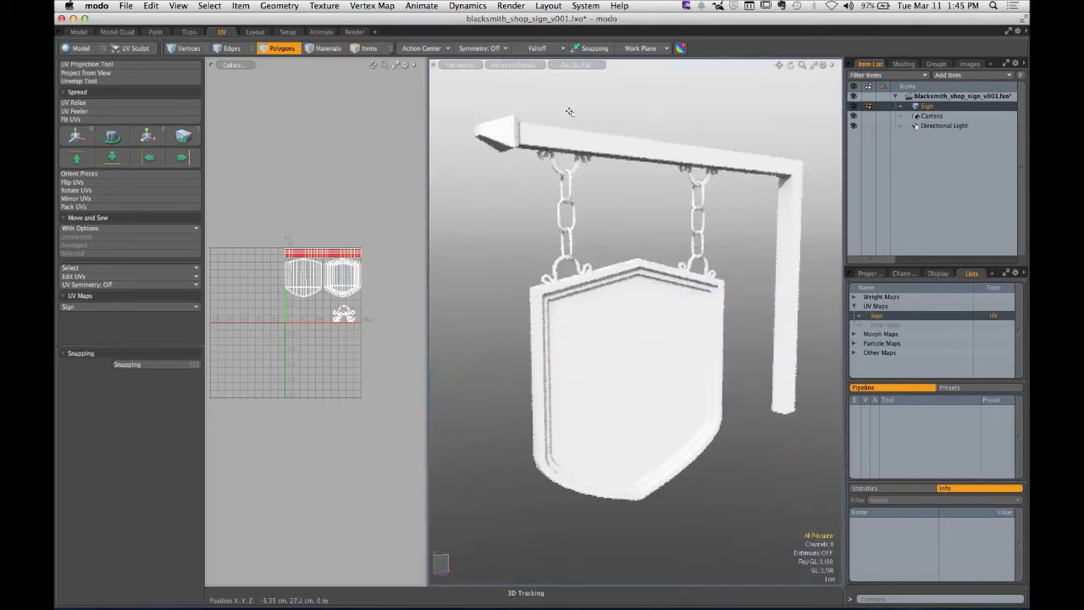
click(577, 66)
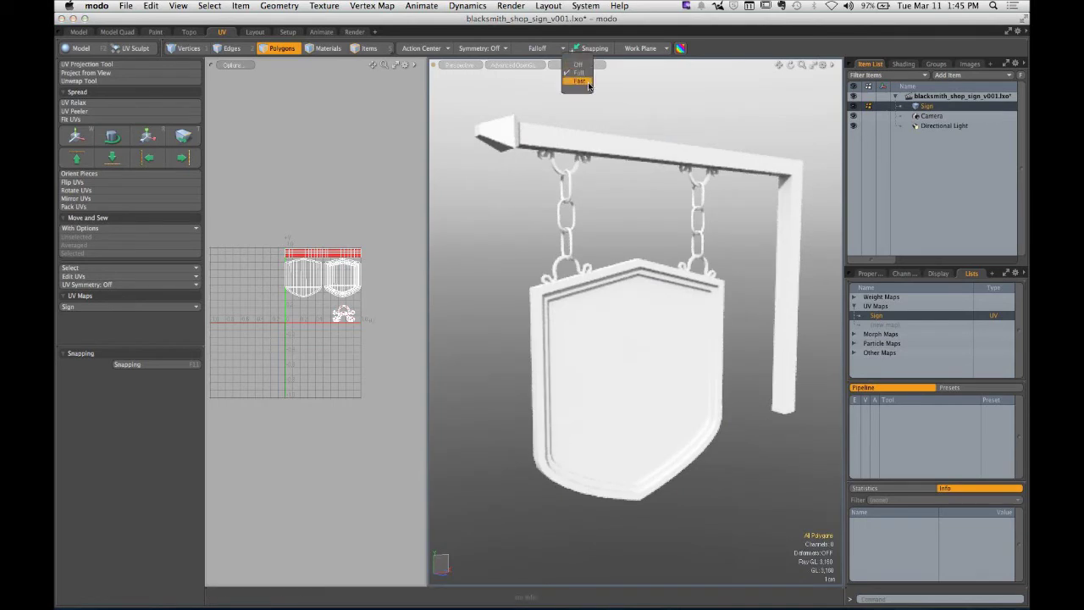
click(588, 82)
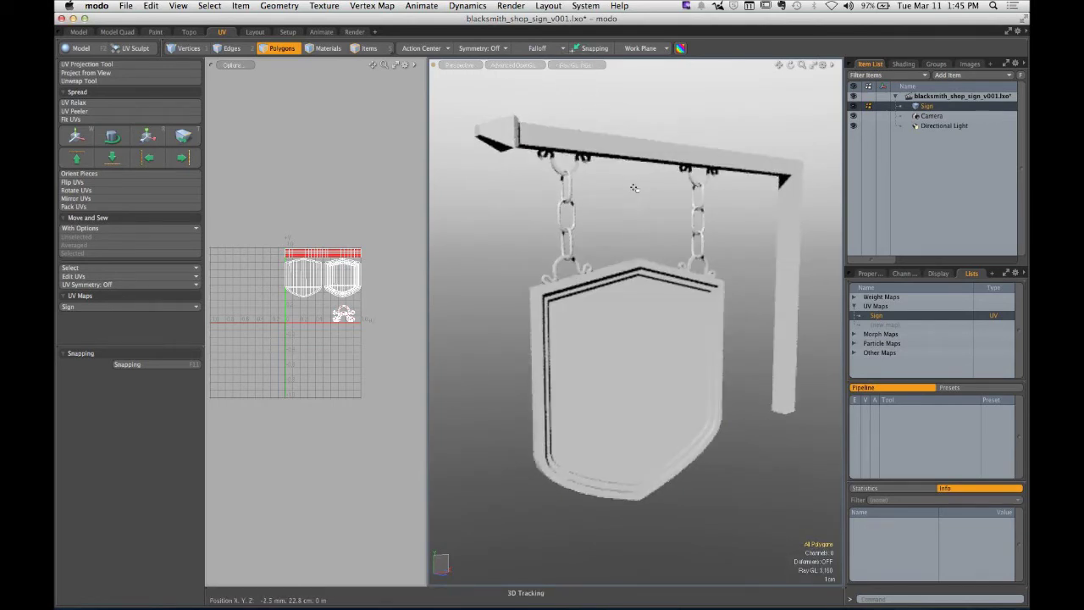
drag(633, 188, 590, 328)
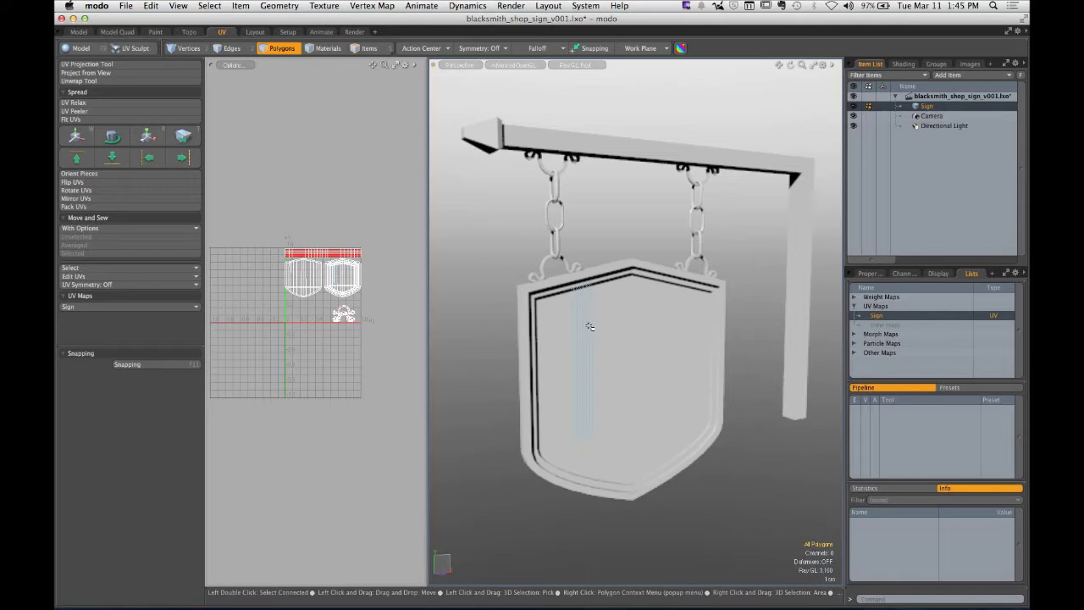
Step: Turn RayGL off in the perspective view of the sign
click(592, 48)
click(596, 74)
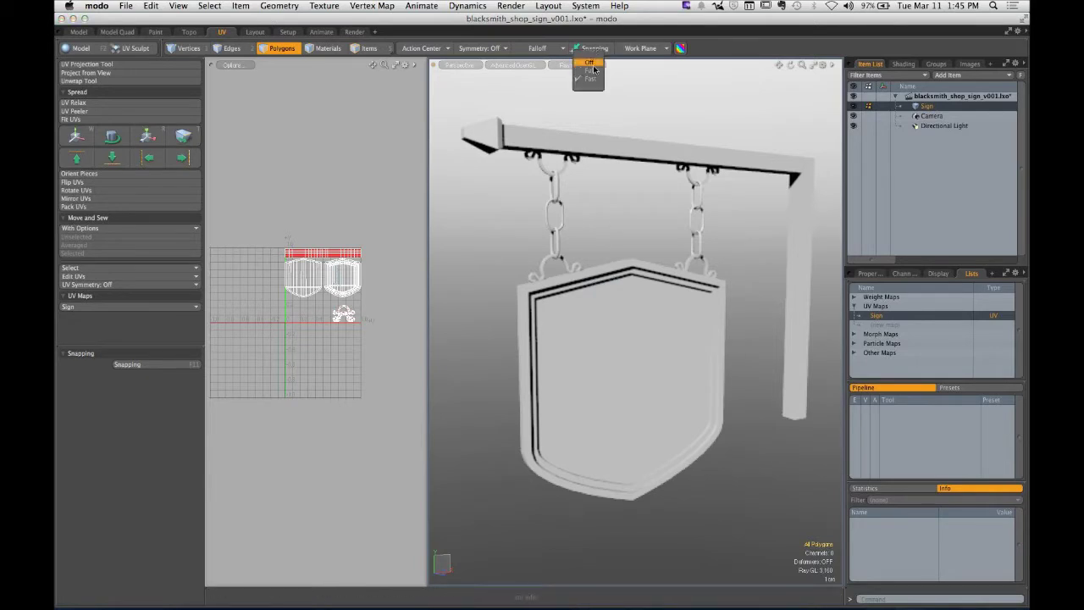
mouse_move(644, 254)
mouse_down()
mouse_move(690, 240)
mouse_move(639, 268)
mouse_up()
key(3)
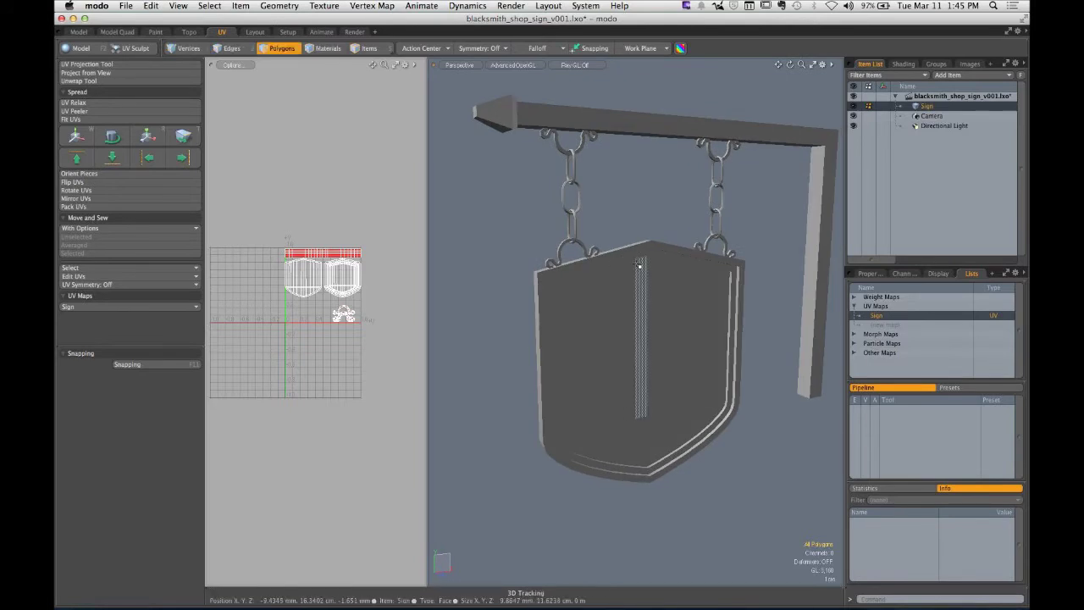
drag(558, 160, 542, 153)
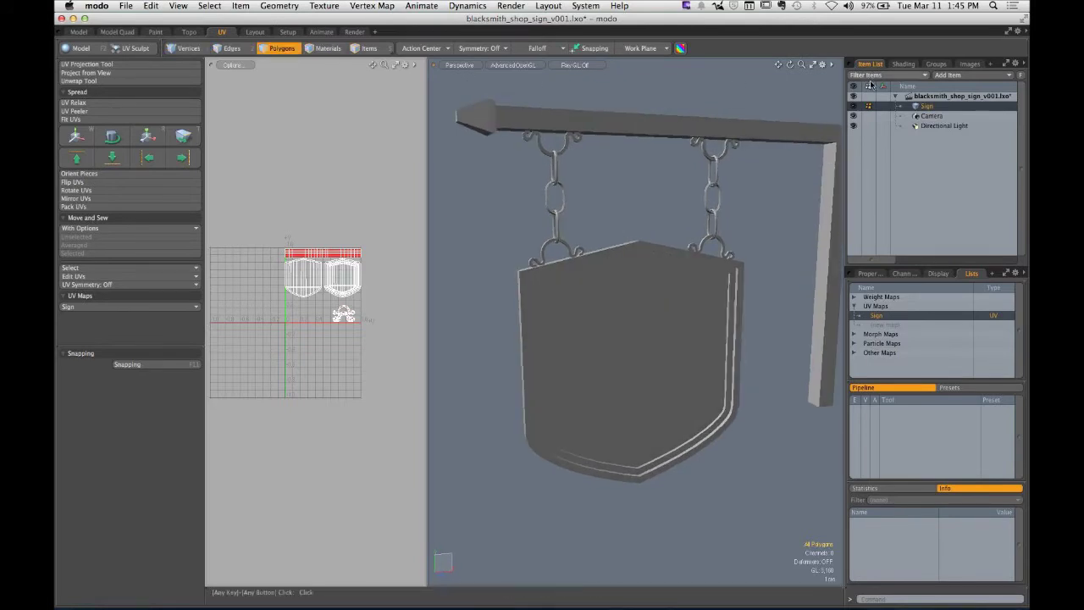
Step: Set the render frame size to 1024 by 1024 pixels in the Render item's properties
click(902, 64)
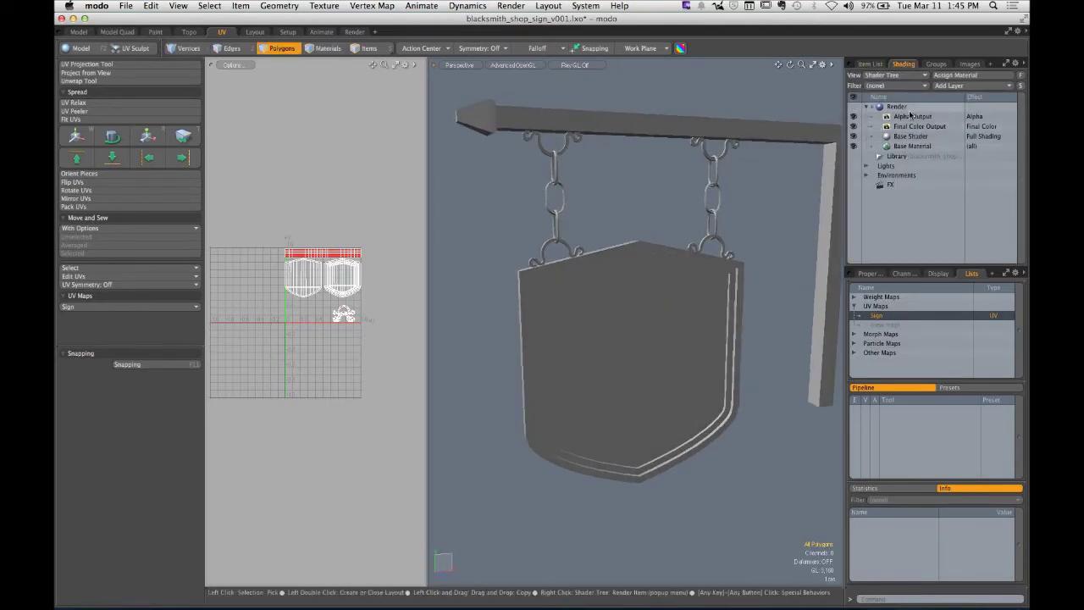
click(896, 107)
click(868, 272)
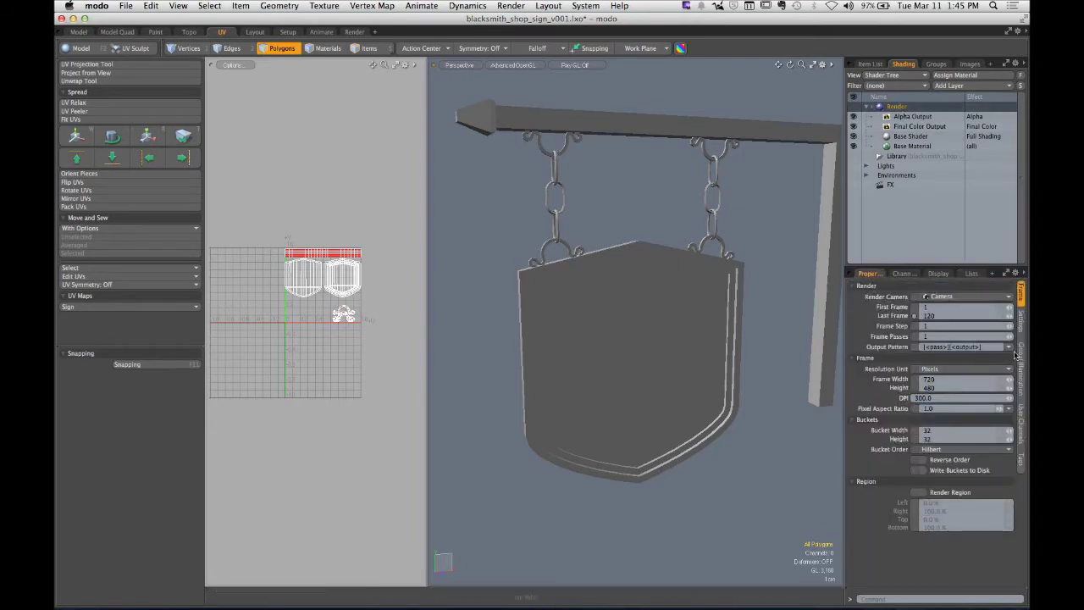
click(1020, 322)
click(1020, 294)
text(1024)
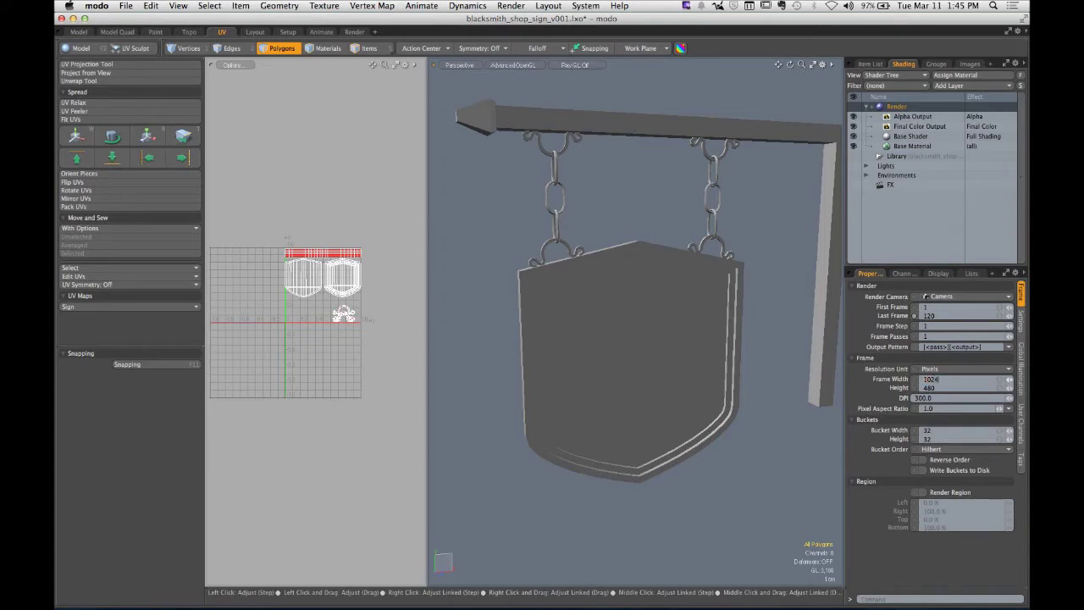
key(Tab)
text(8)
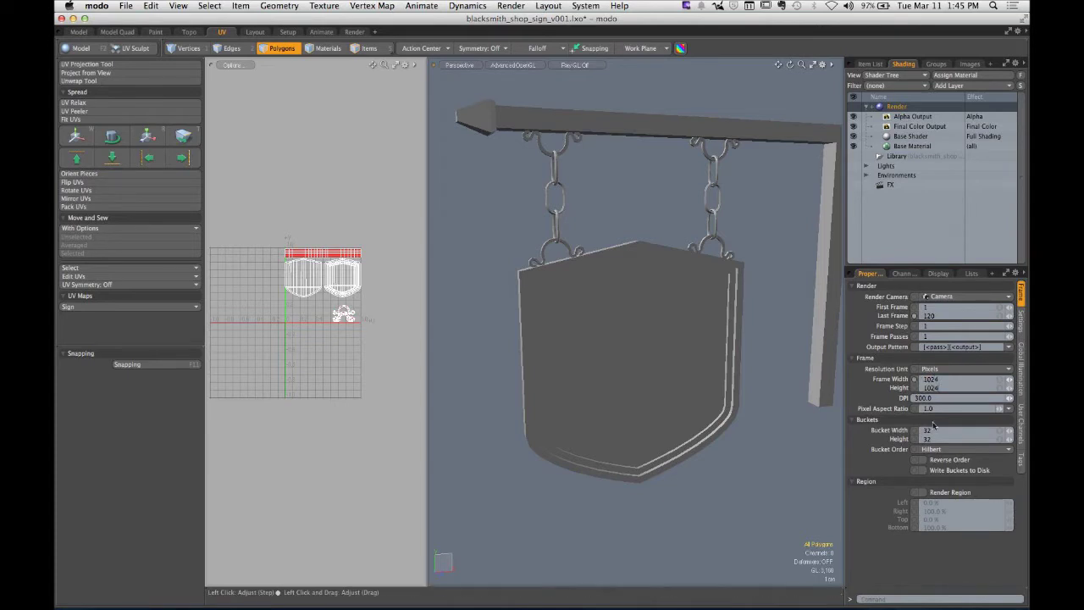
Step: Change the Final Color render output's effect to Ambient Occlusion
click(918, 127)
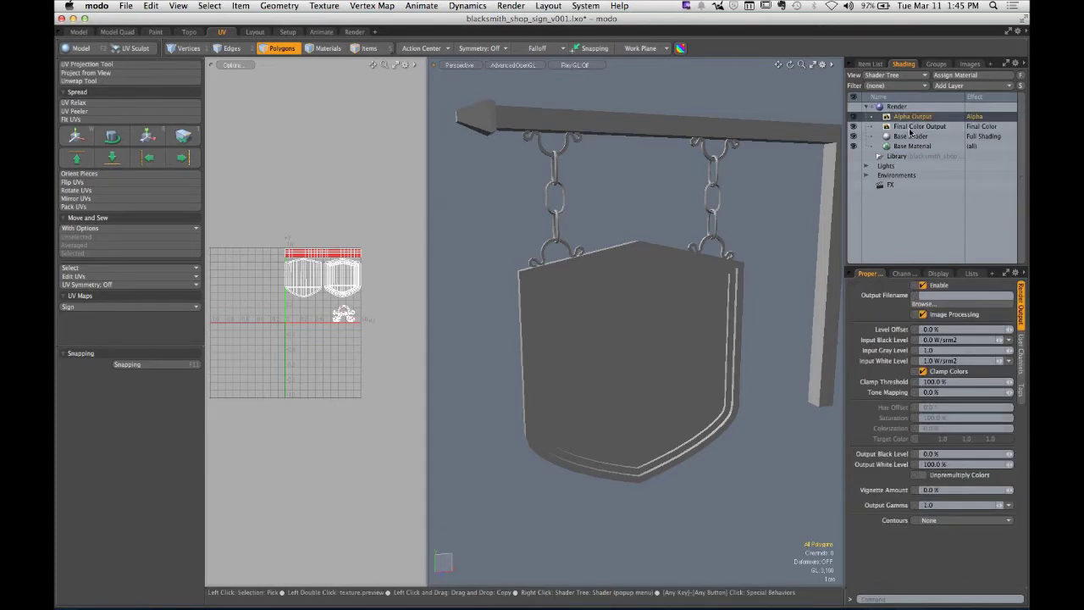
click(991, 127)
click(996, 136)
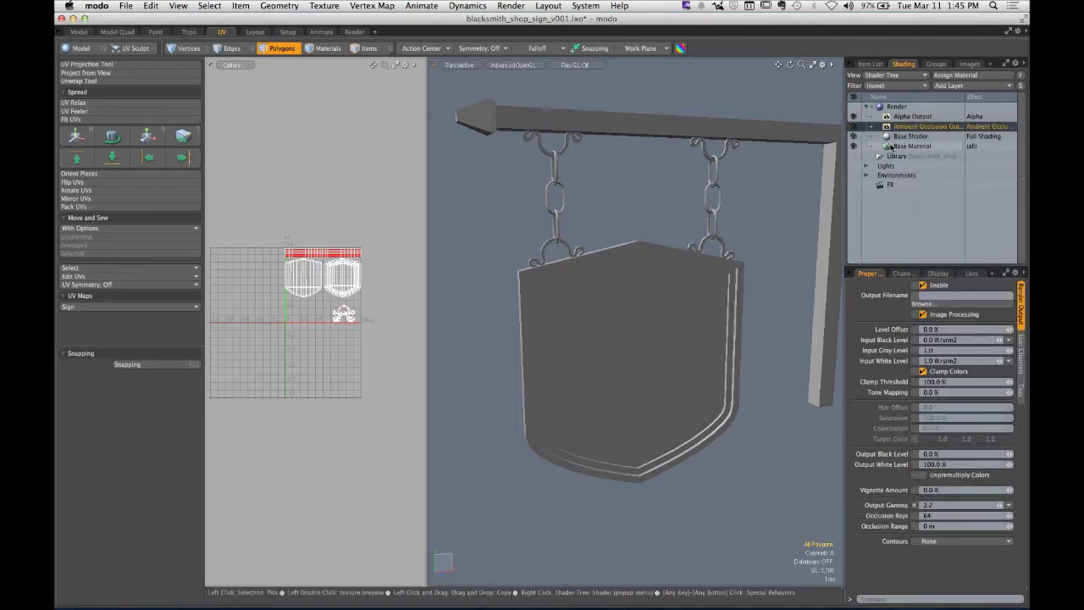
Step: Add a render output to the Shader Tree and set its effect to Surface ID
click(961, 86)
mouse_move(948, 164)
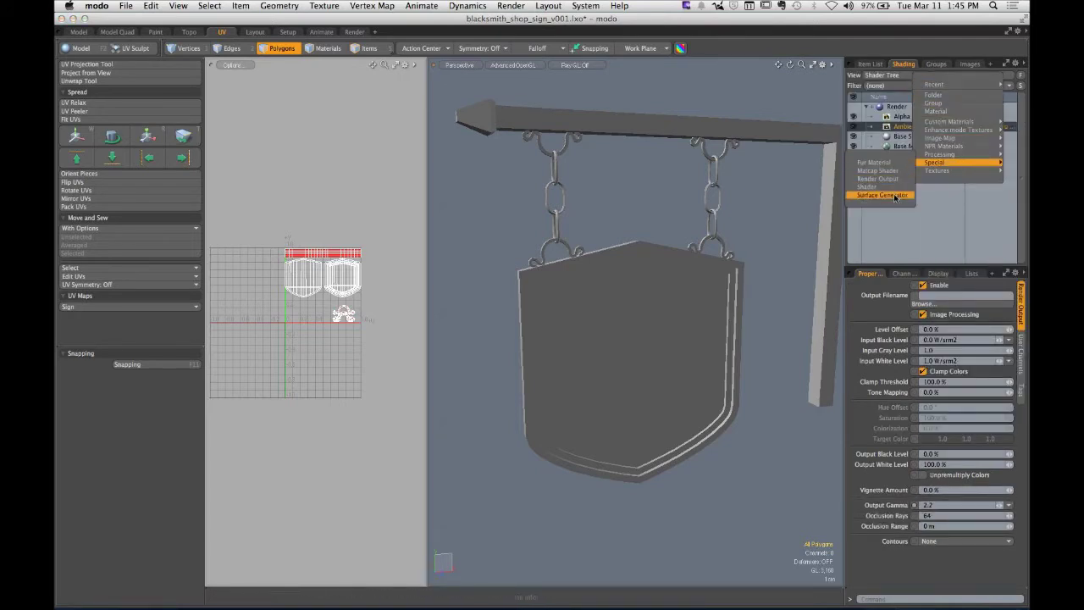
click(877, 178)
click(974, 118)
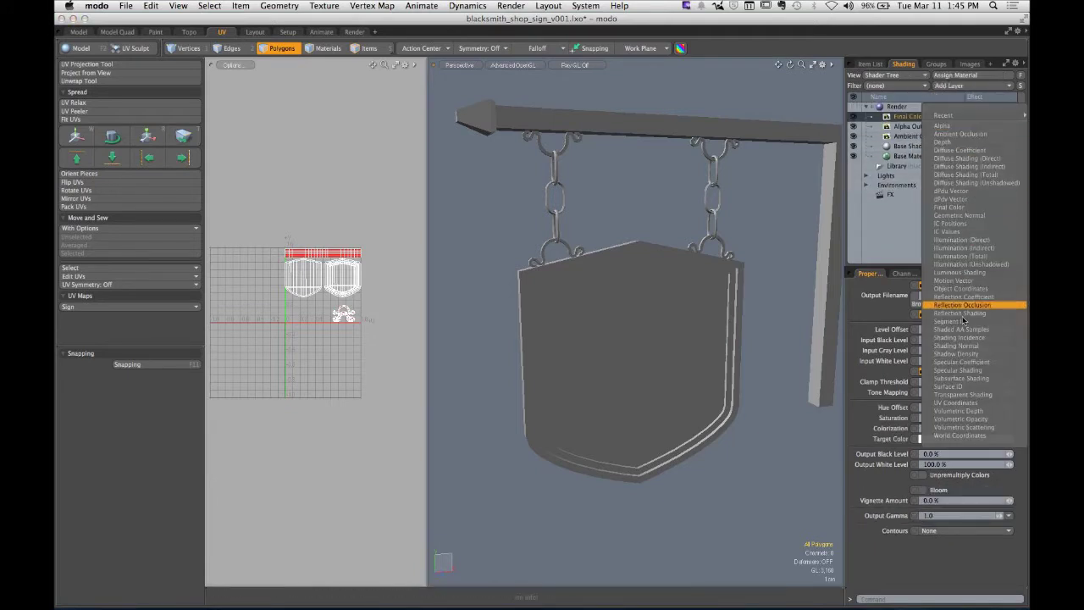
click(962, 394)
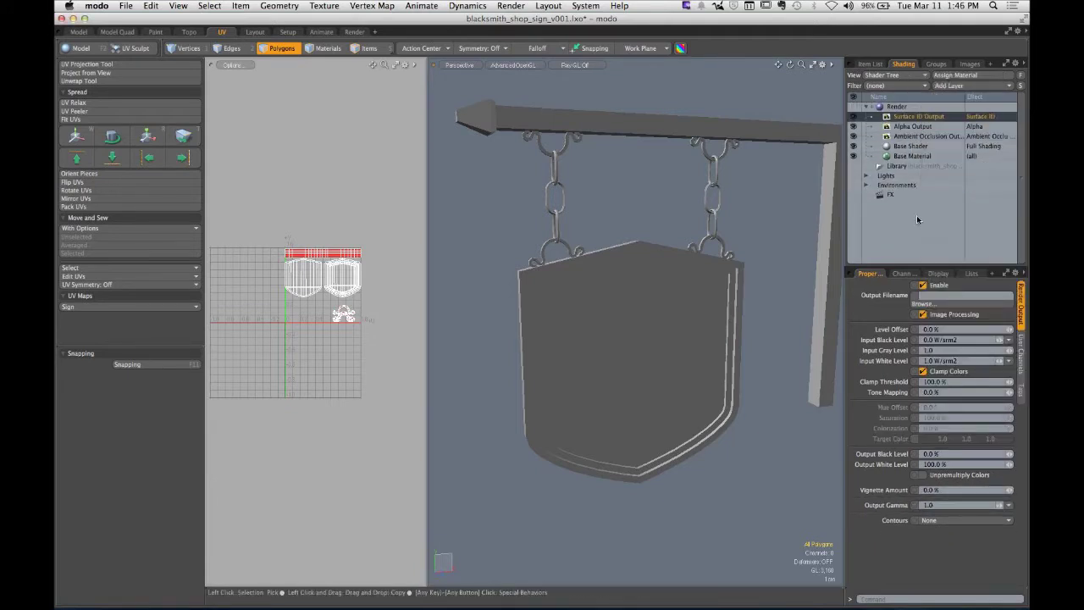
Step: Widen the UV view, select every polygon of the shield-shaped board, including its frame and grooves, and assign them a material named 1
drag(742, 234, 343, 285)
scroll(344, 284, up, 5)
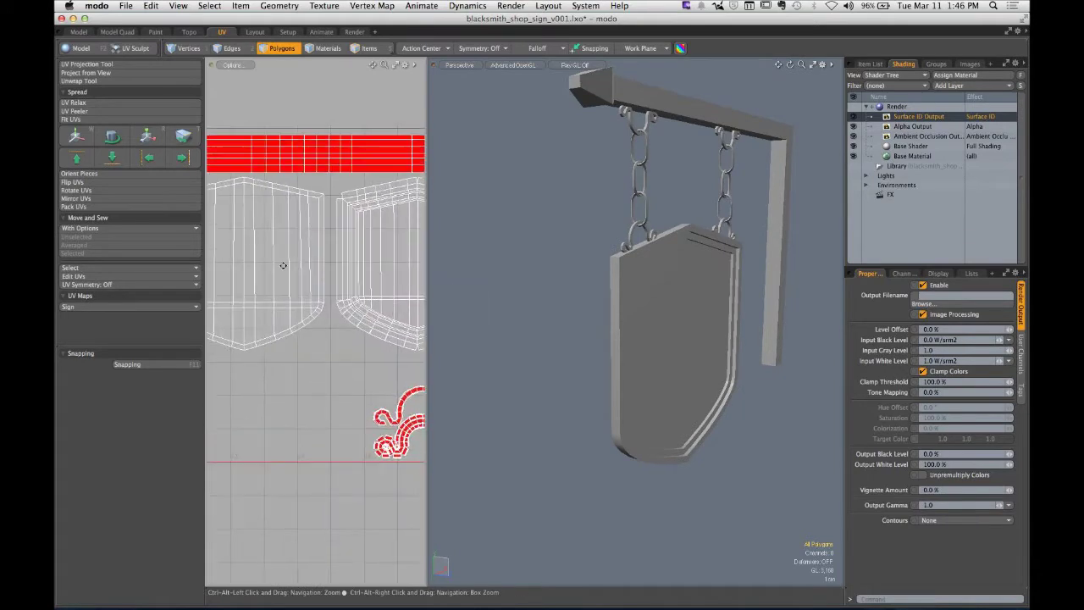
double_click(662, 288)
drag(662, 288, 607, 276)
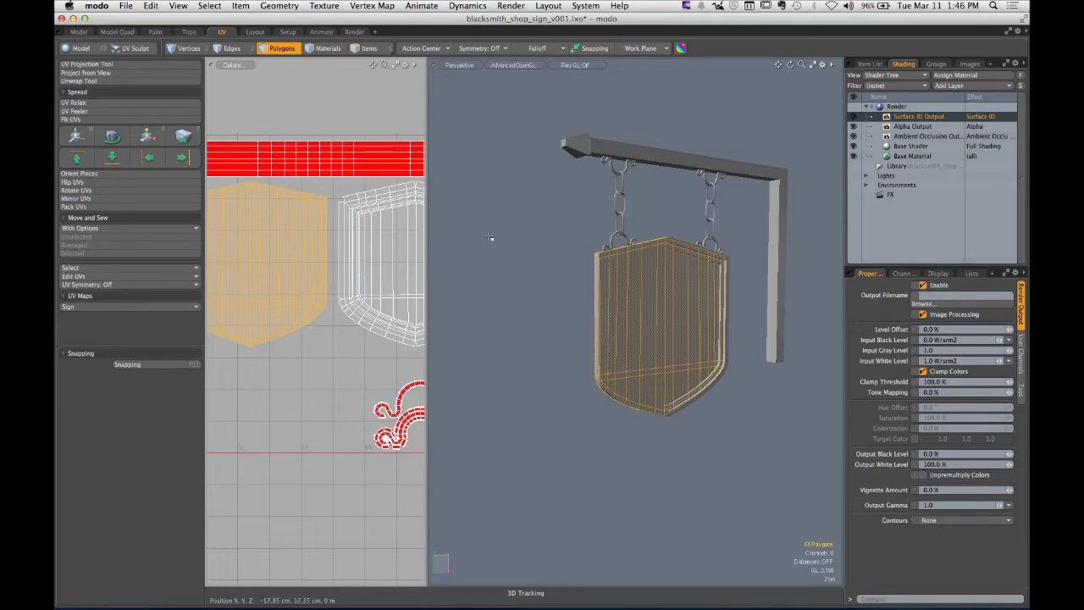
drag(427, 236, 571, 261)
scroll(497, 228, down, 2)
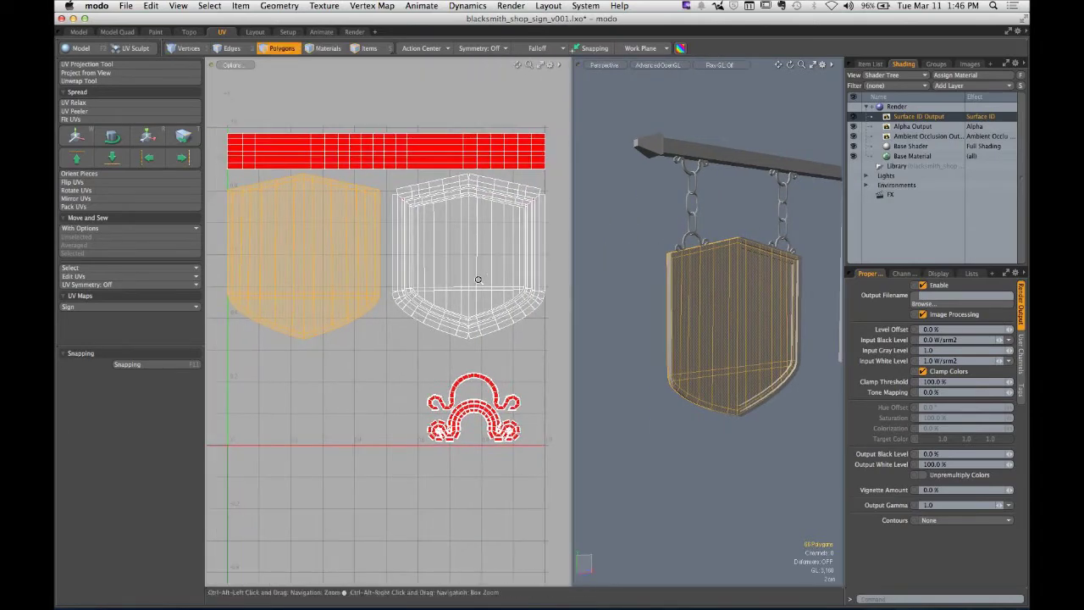
shift+click(515, 297)
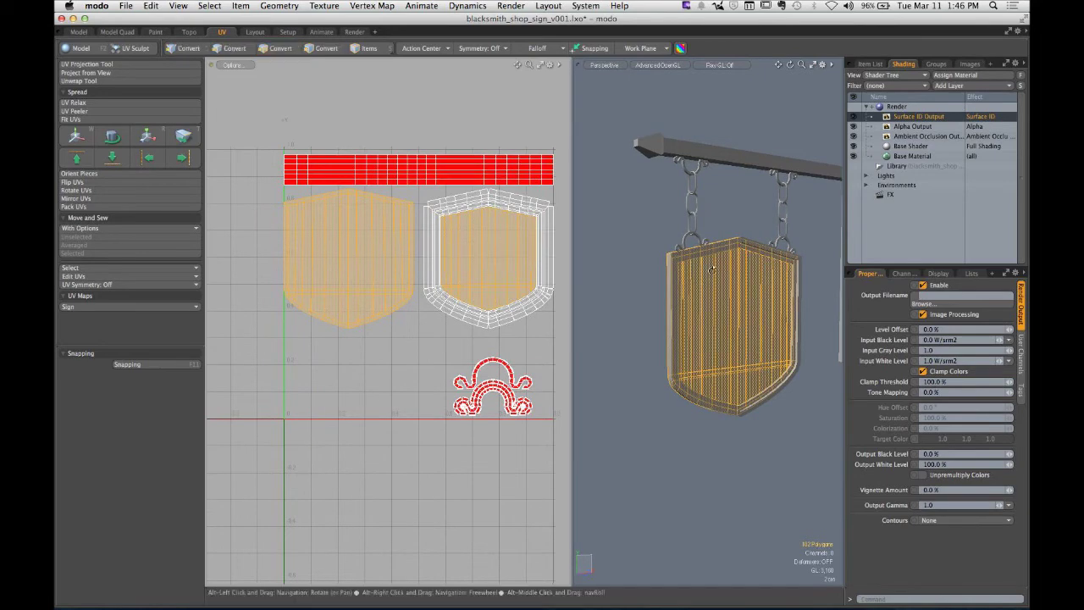
scroll(601, 239, up, 5)
drag(601, 239, 637, 230)
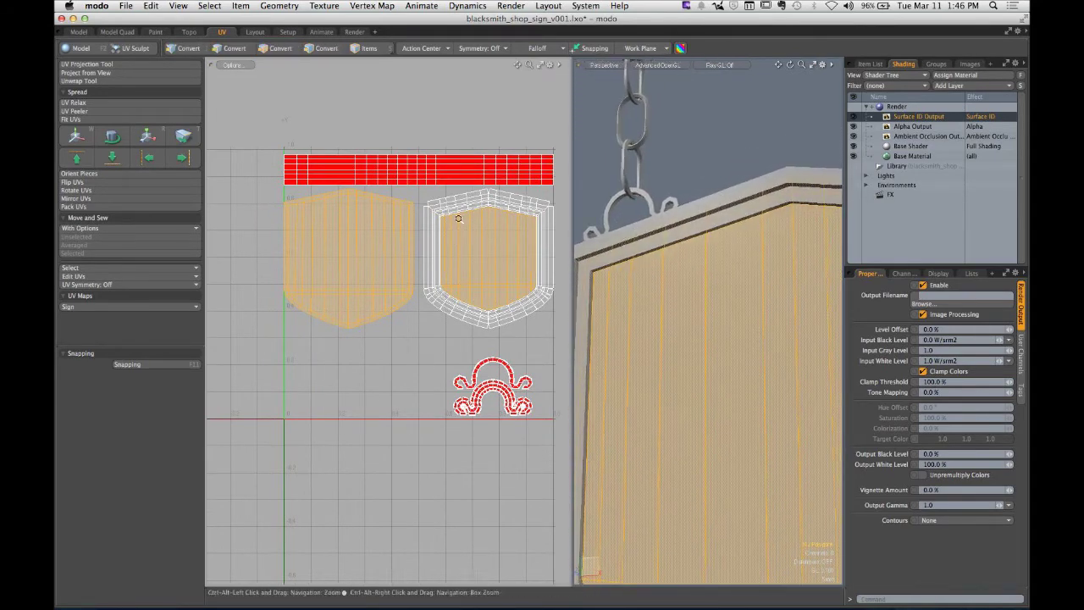
scroll(386, 165, up, 5)
double_click(386, 166)
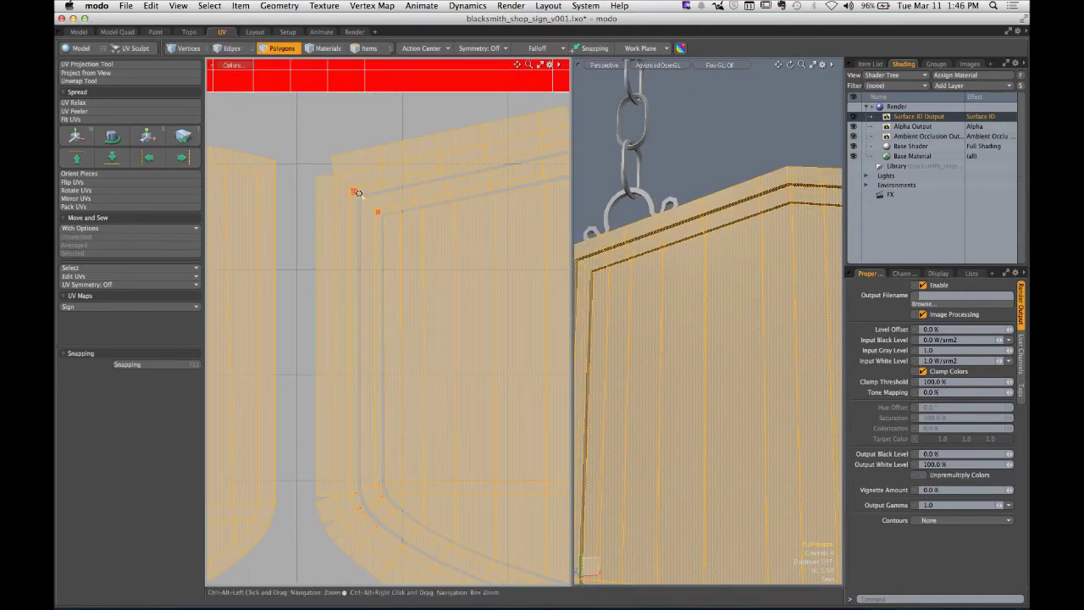
scroll(385, 165, down, 5)
key(m)
click(558, 187)
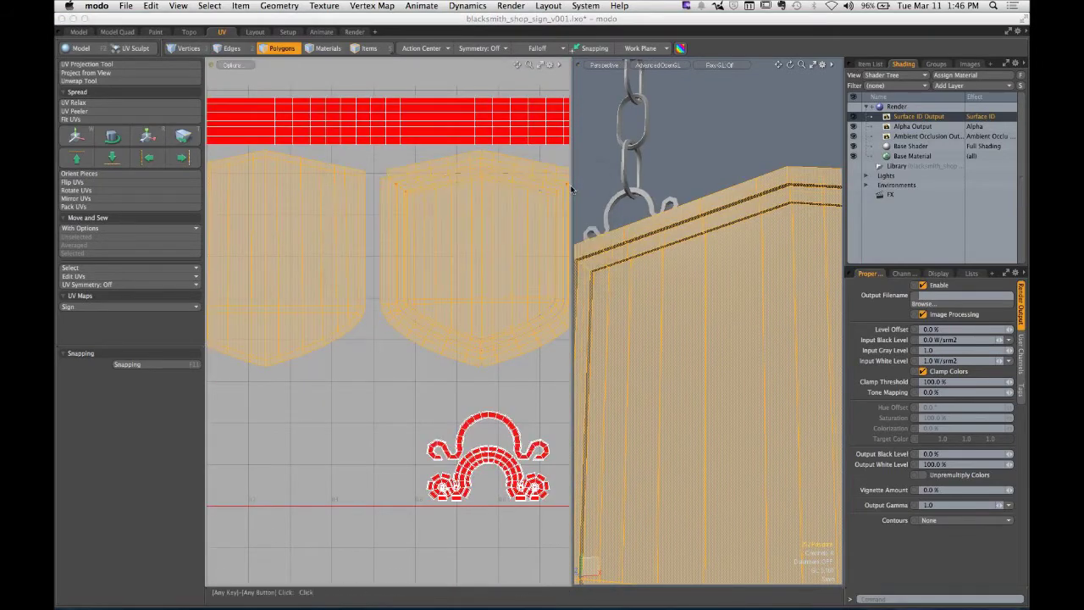
Step: Select the chain links' UV strip above the shields and assign it a material named 2
double_click(389, 124)
key(m)
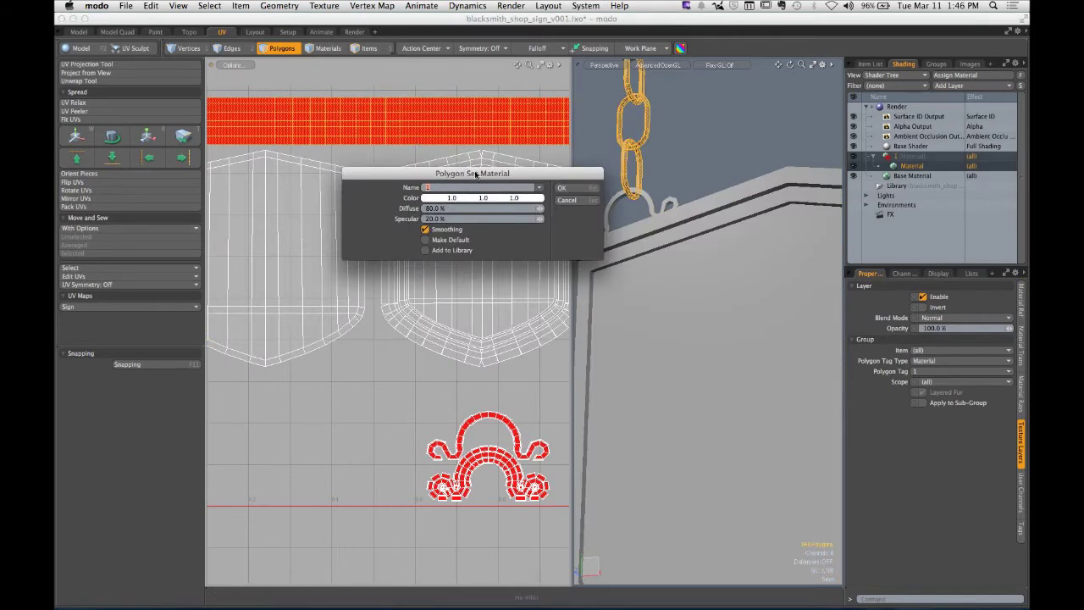
click(561, 187)
Step: Select the curled hanger hooks' UV islands below the shields and assign them a material named 3
drag(381, 525, 358, 489)
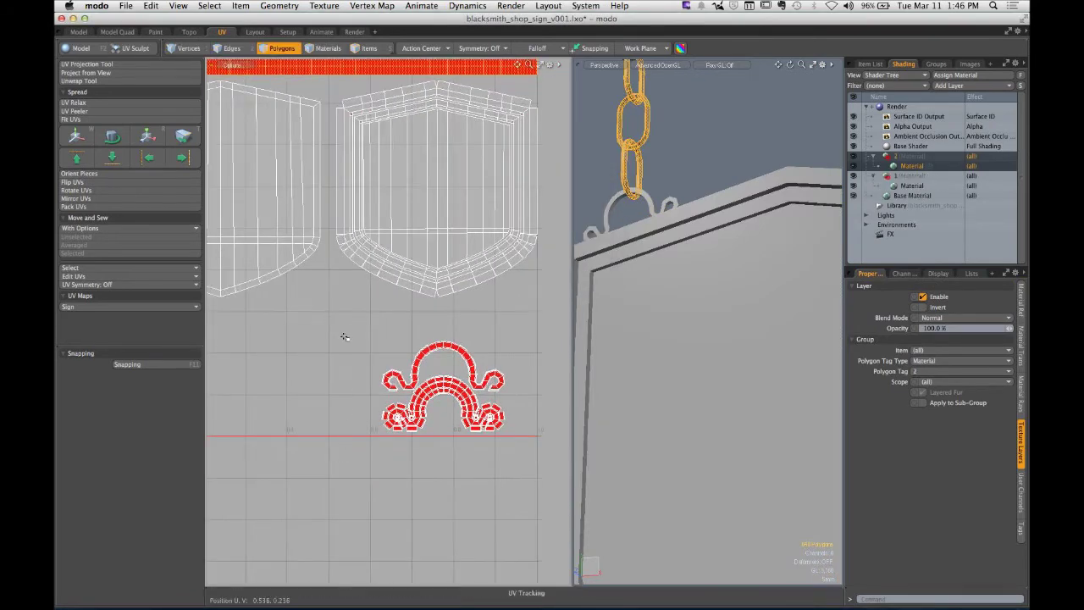
drag(356, 330, 548, 474)
text(m3)
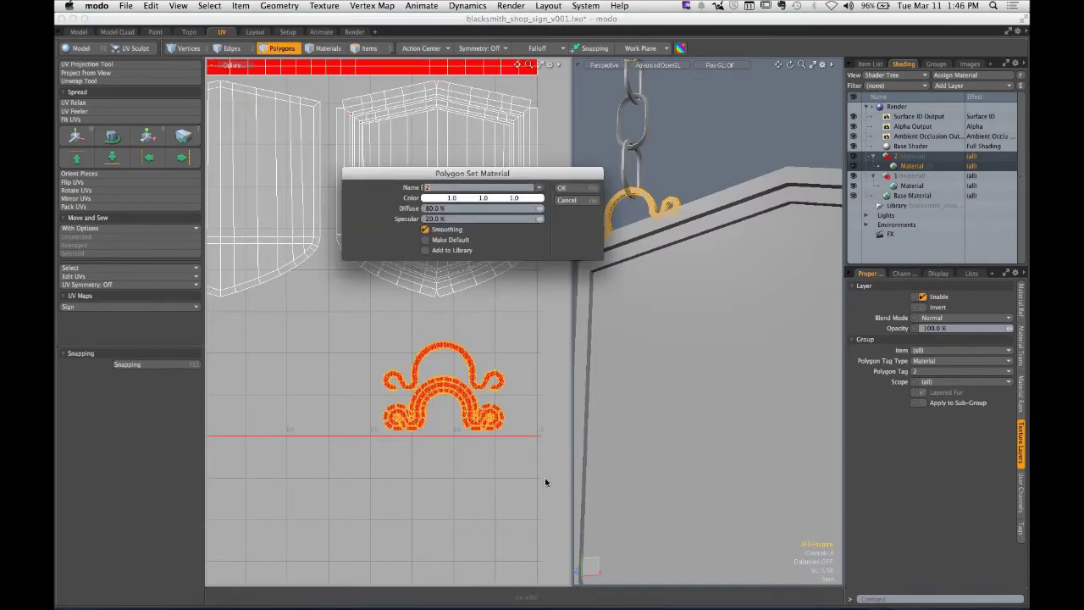
click(561, 187)
Step: Collapse the material groups 3, 2 and 1 in the Shader Tree
drag(709, 145, 656, 265)
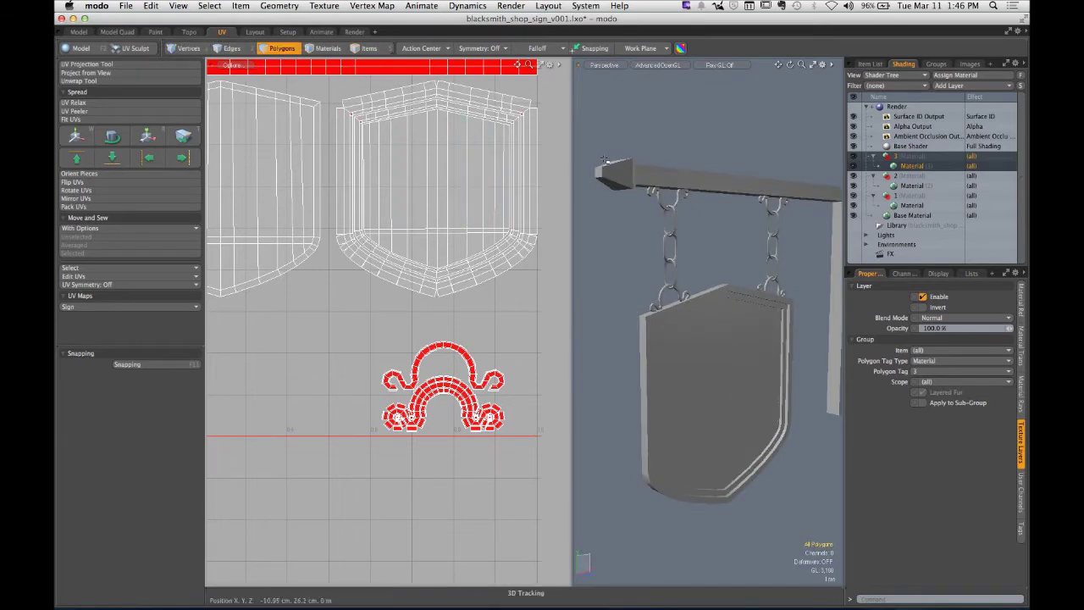
click(872, 157)
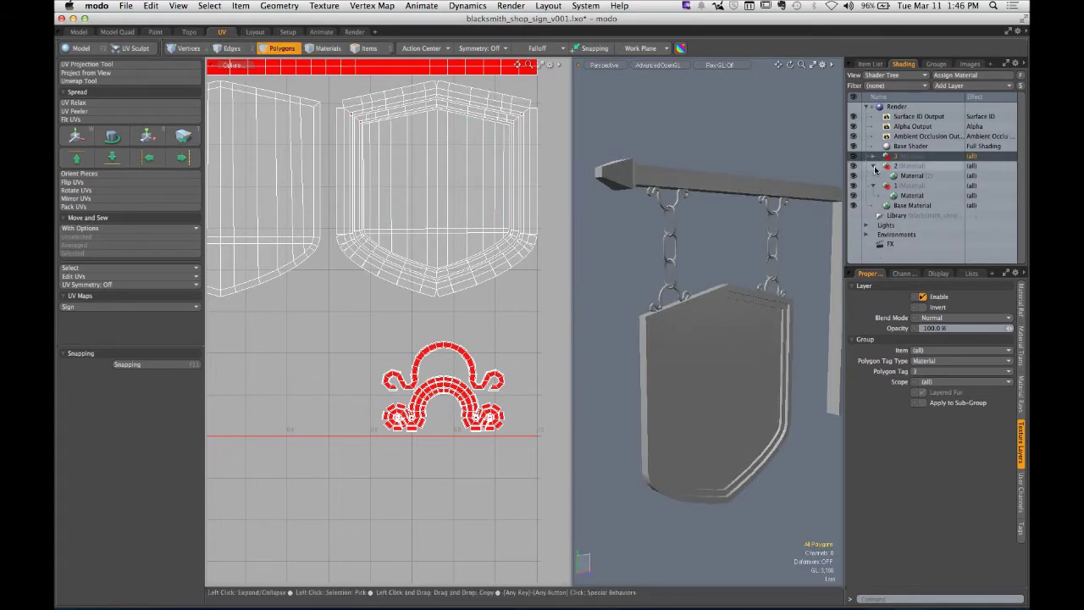
click(874, 167)
click(874, 177)
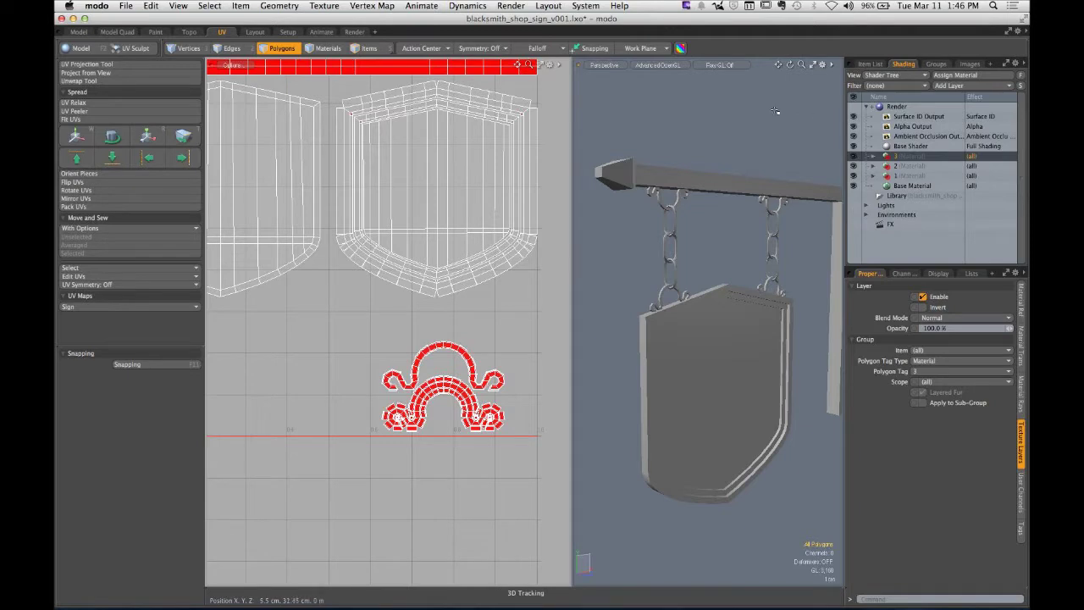
Step: Check that the Sign UV map and the Sign mesh are selected, and bake the mesh to the render outputs
click(510, 6)
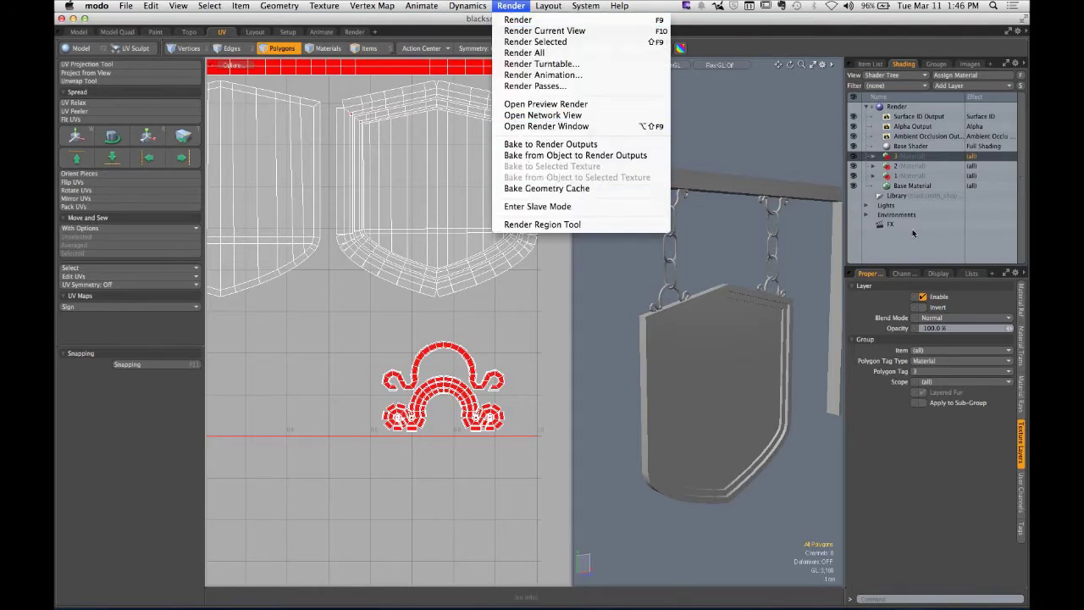
click(965, 276)
click(971, 273)
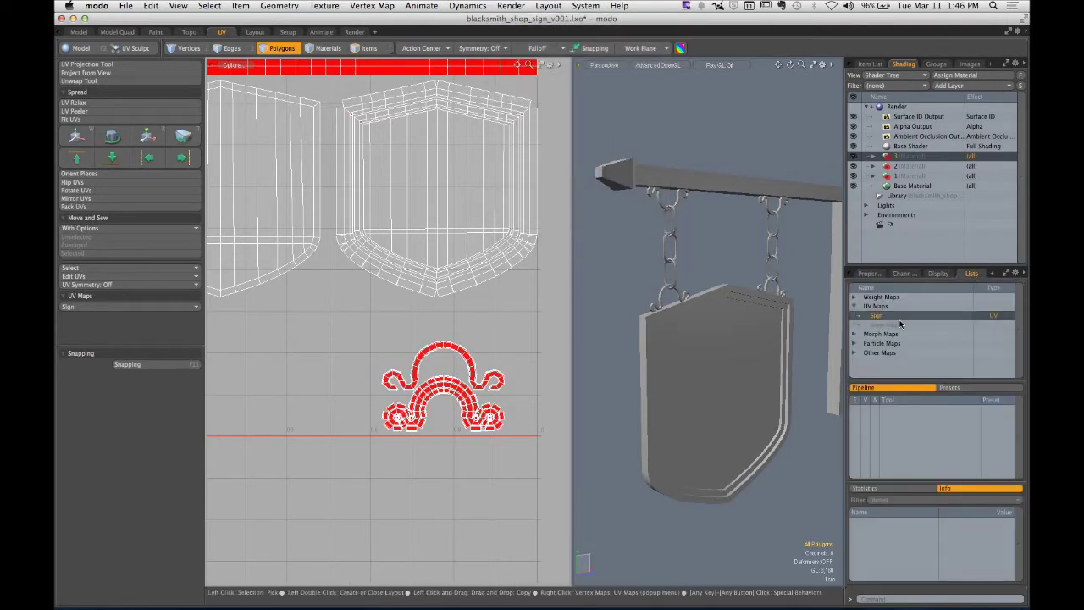
click(869, 63)
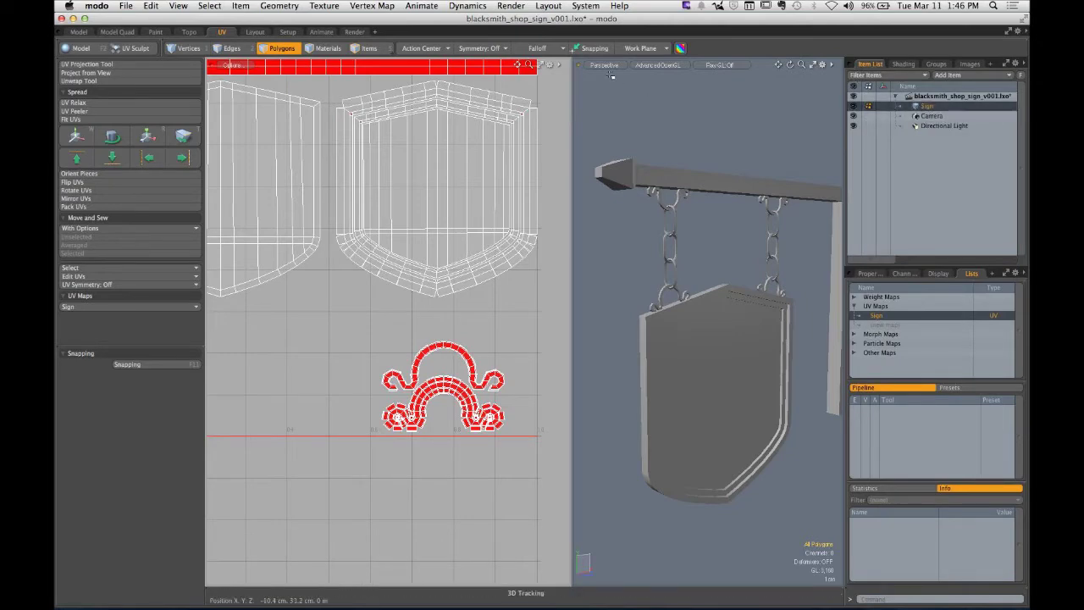
click(510, 6)
click(522, 144)
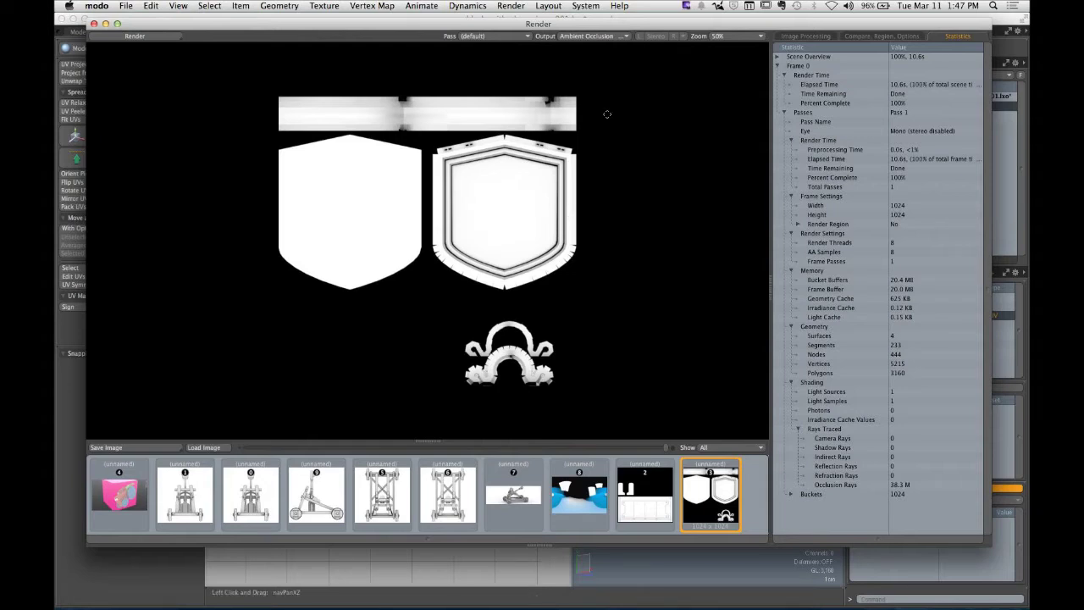
Step: View the baked Ambient Occlusion output at 100% zoom, examine the framed shield's lower edge, and expand the image area to fill the render window
click(614, 37)
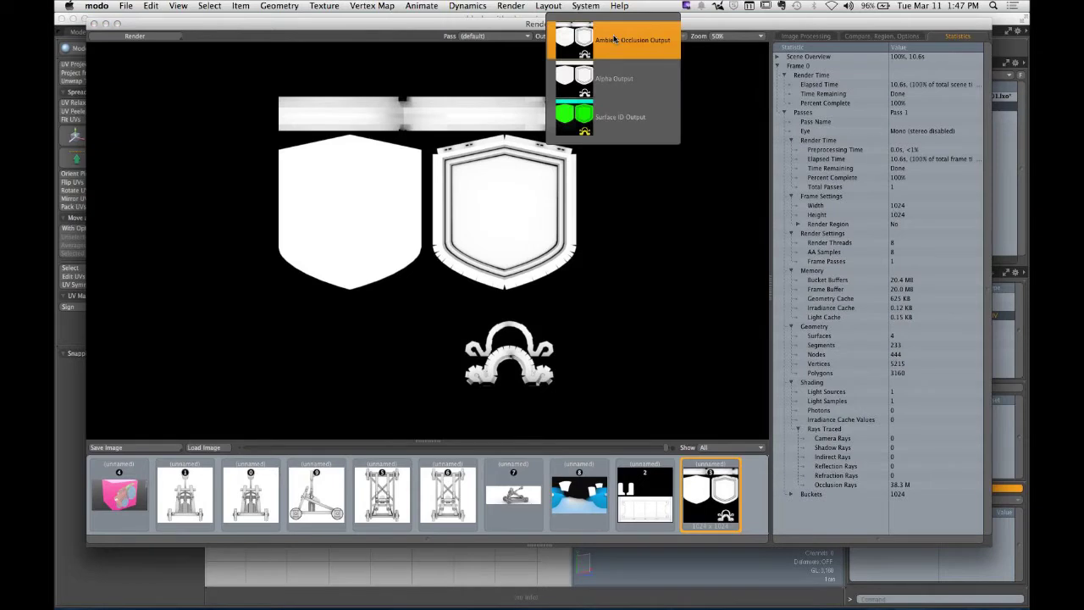
click(614, 39)
click(729, 37)
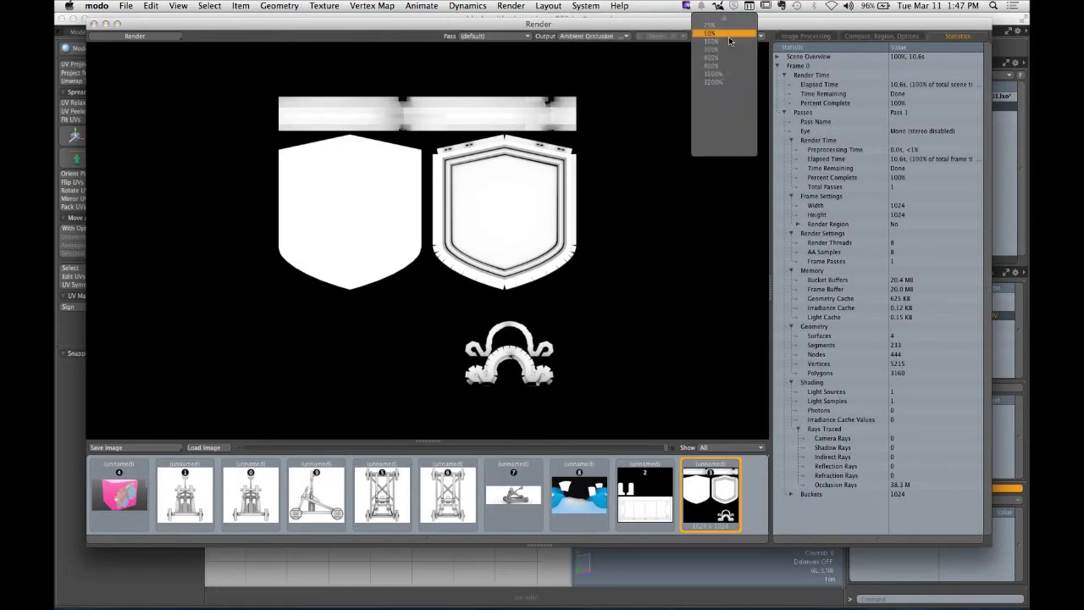
click(723, 40)
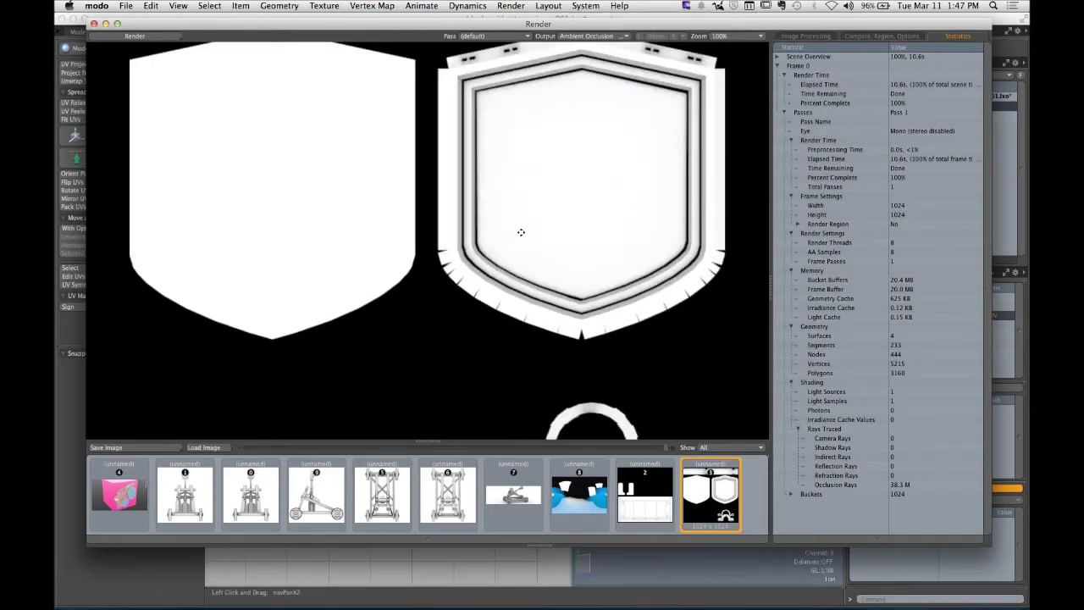
scroll(669, 327, up, 4)
scroll(670, 327, down, 4)
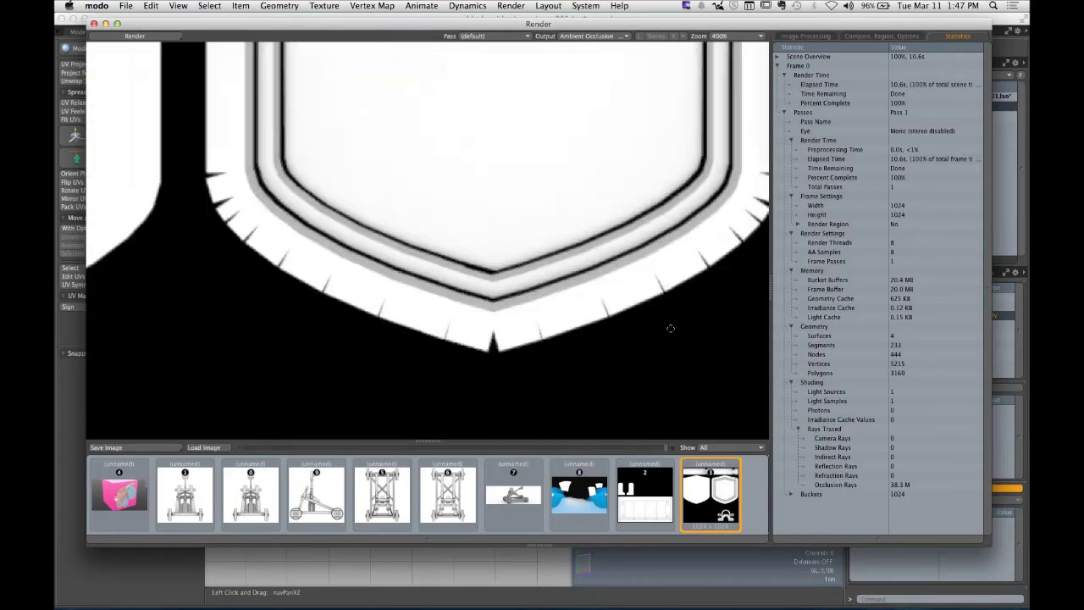
key(Tab)
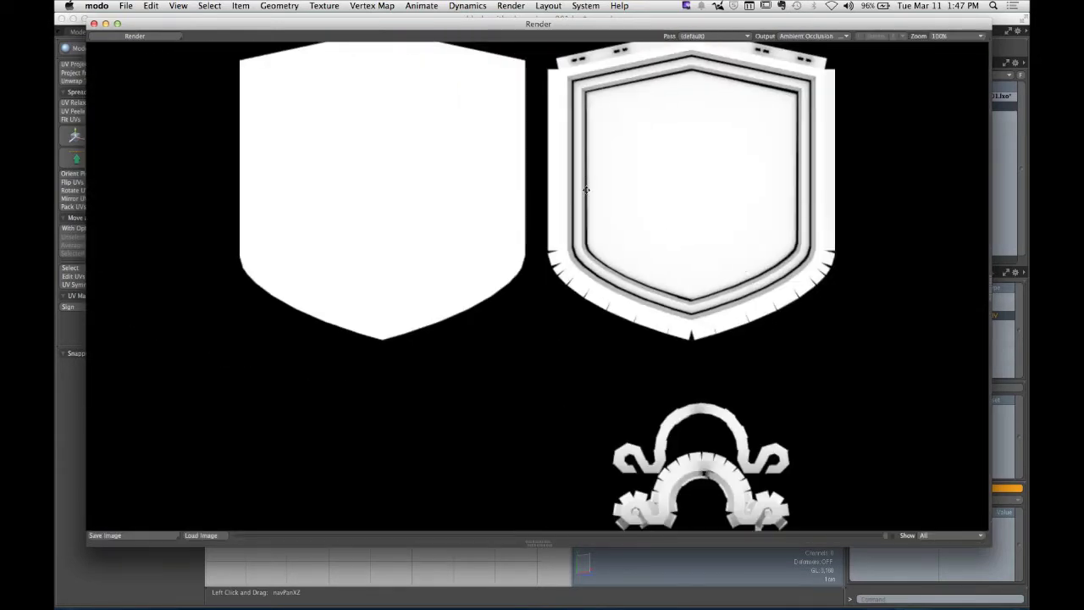
key(Tab)
key(Tab)
Step: Inspect the occlusion shading along the framed shield's upper edge, around the spots where the hanger hooks touch it
drag(663, 206, 623, 391)
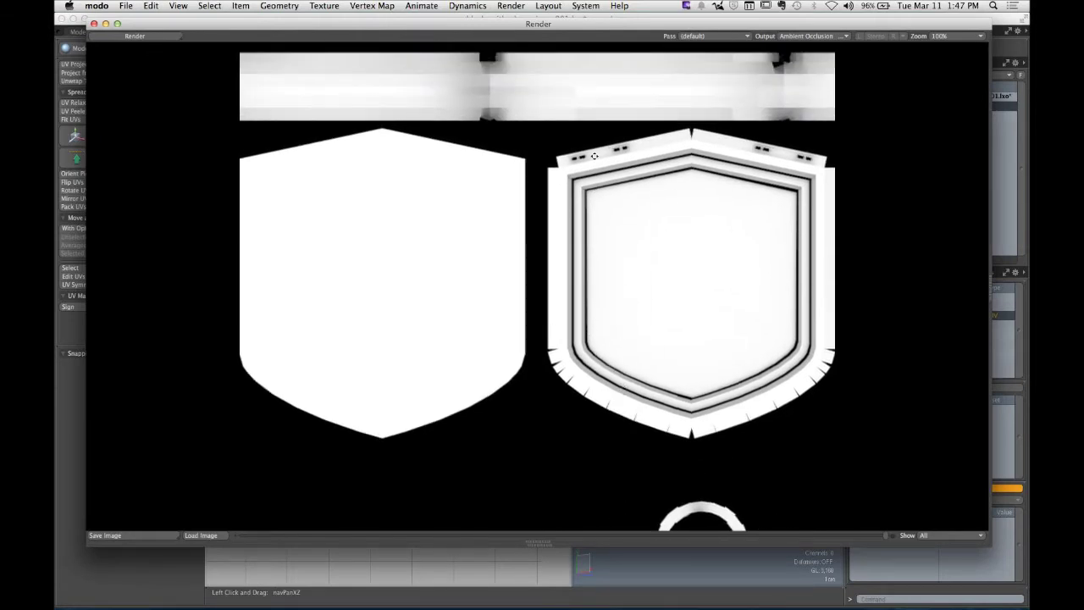
scroll(594, 156, up, 2)
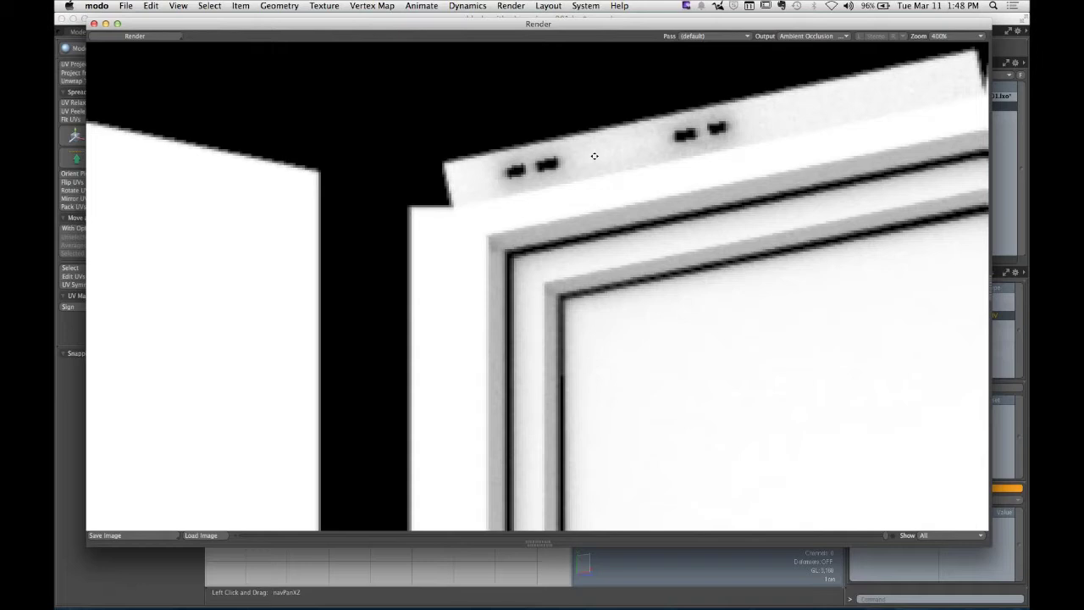
scroll(594, 159, up, 1)
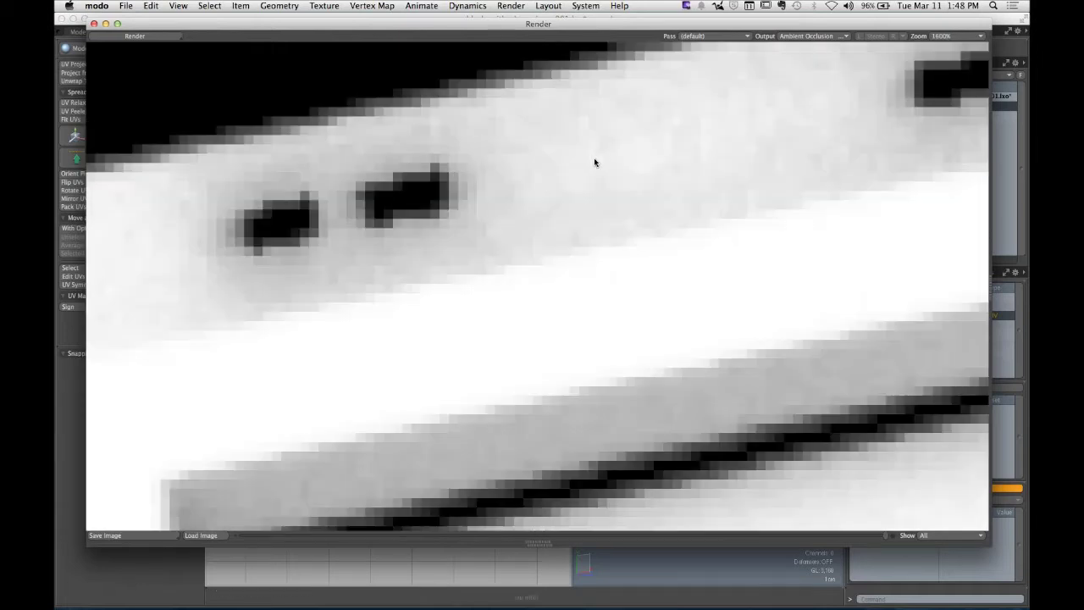
scroll(593, 160, down, 4)
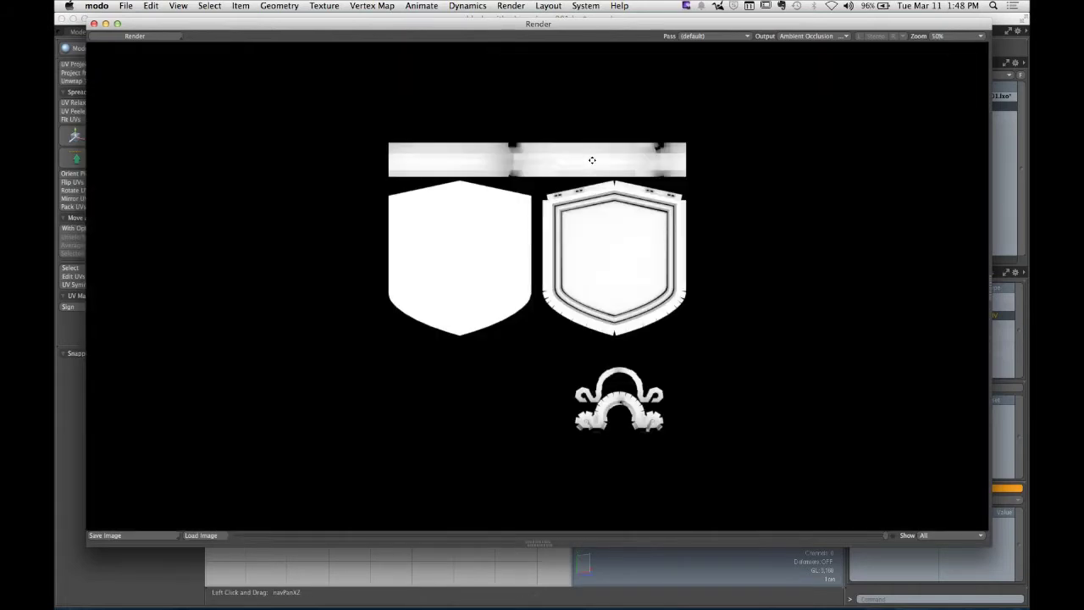
scroll(592, 160, up, 1)
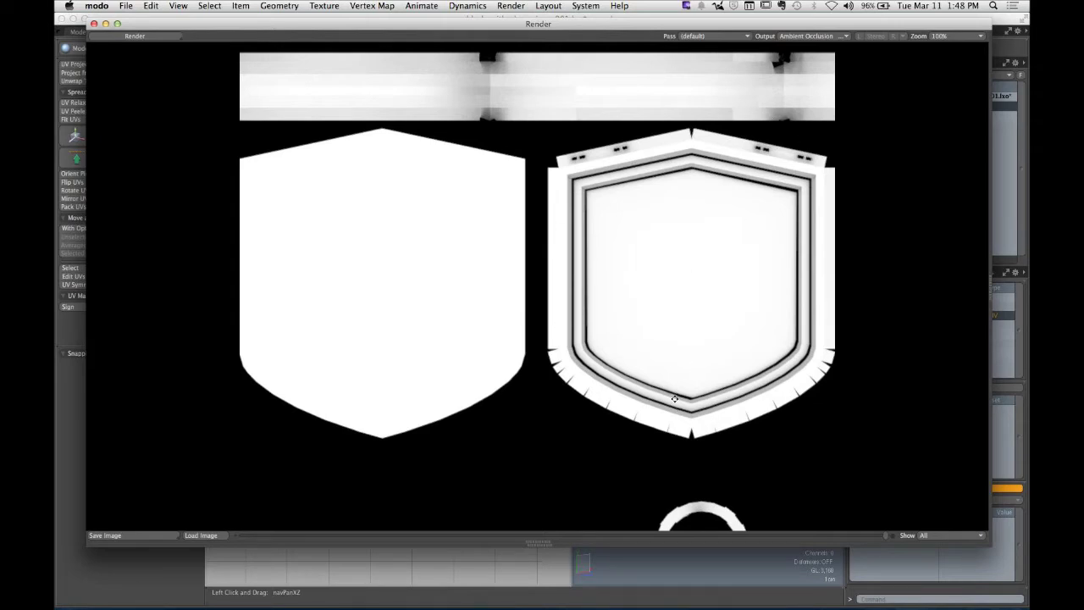
Step: Inspect the occlusion shading on the curled hanger hooks below the shields, especially around the inner arch and curls
drag(672, 445, 667, 281)
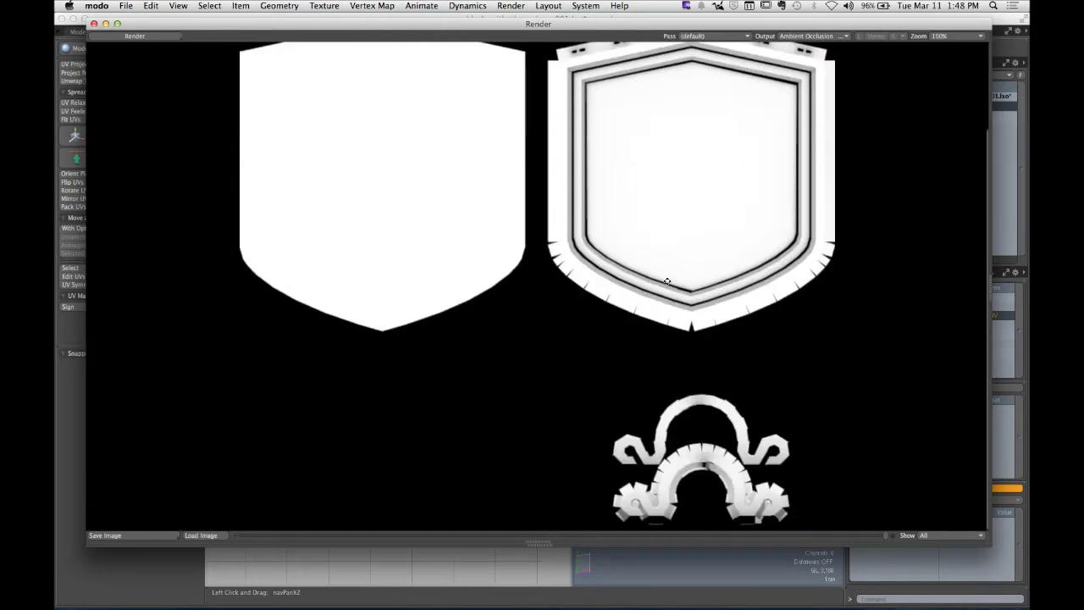
scroll(711, 473, up, 2)
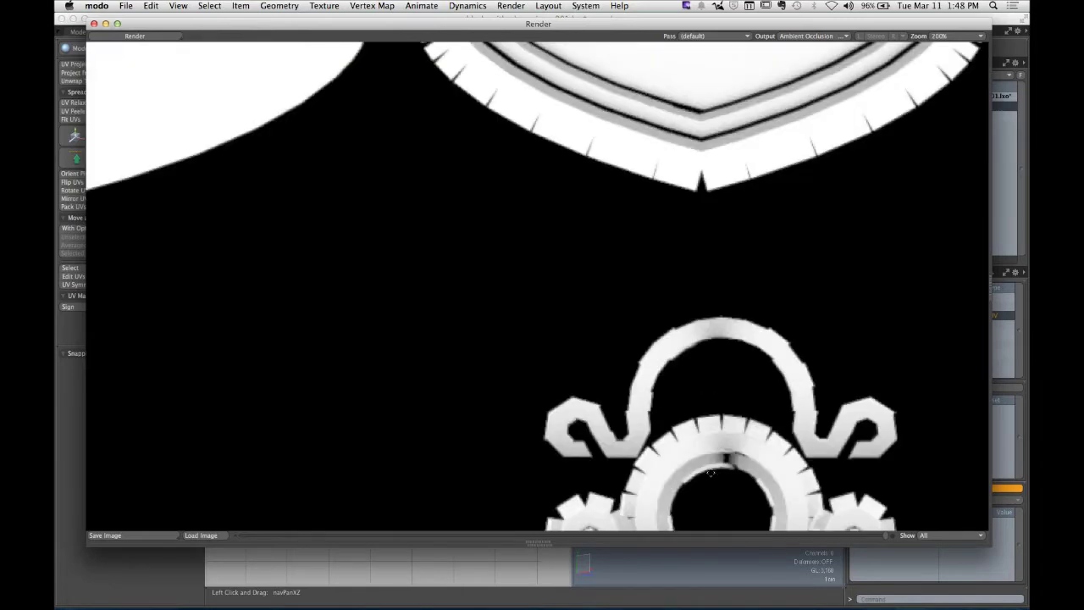
scroll(711, 472, up, 4)
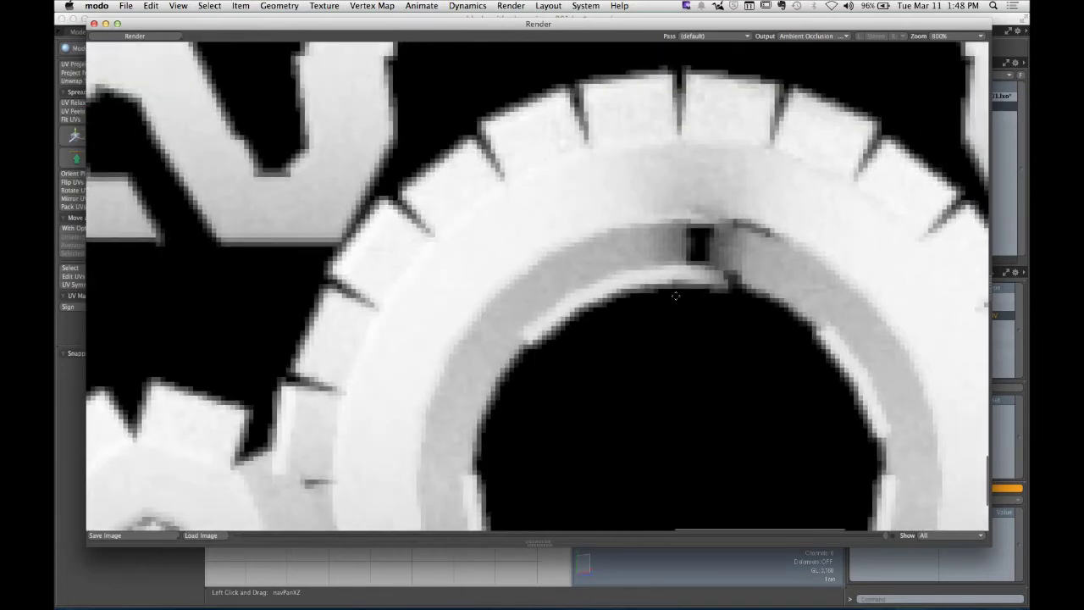
drag(848, 436, 678, 252)
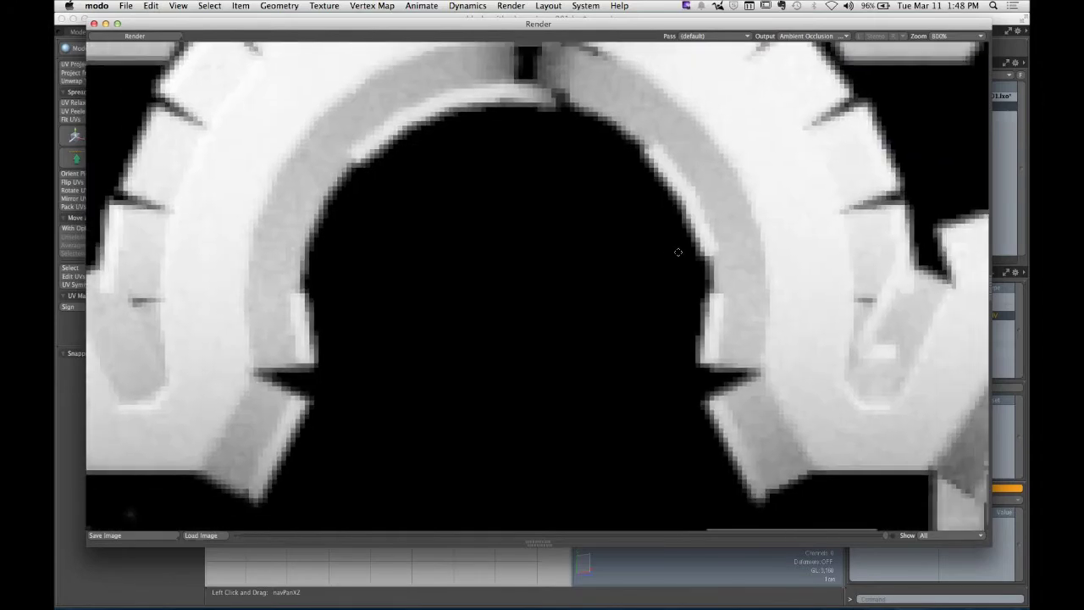
drag(622, 289, 528, 247)
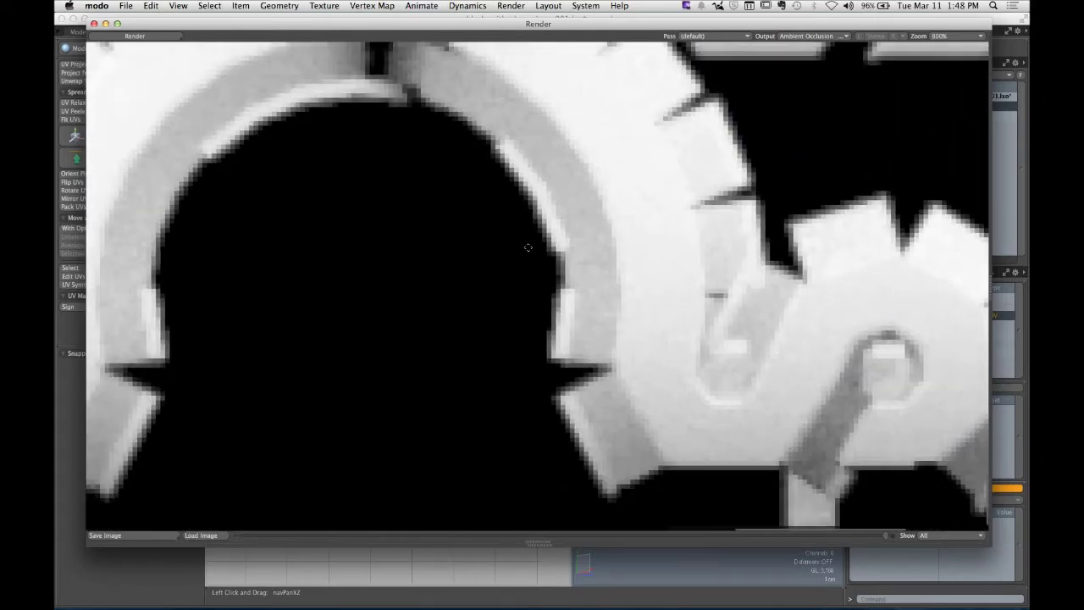
drag(670, 234, 830, 373)
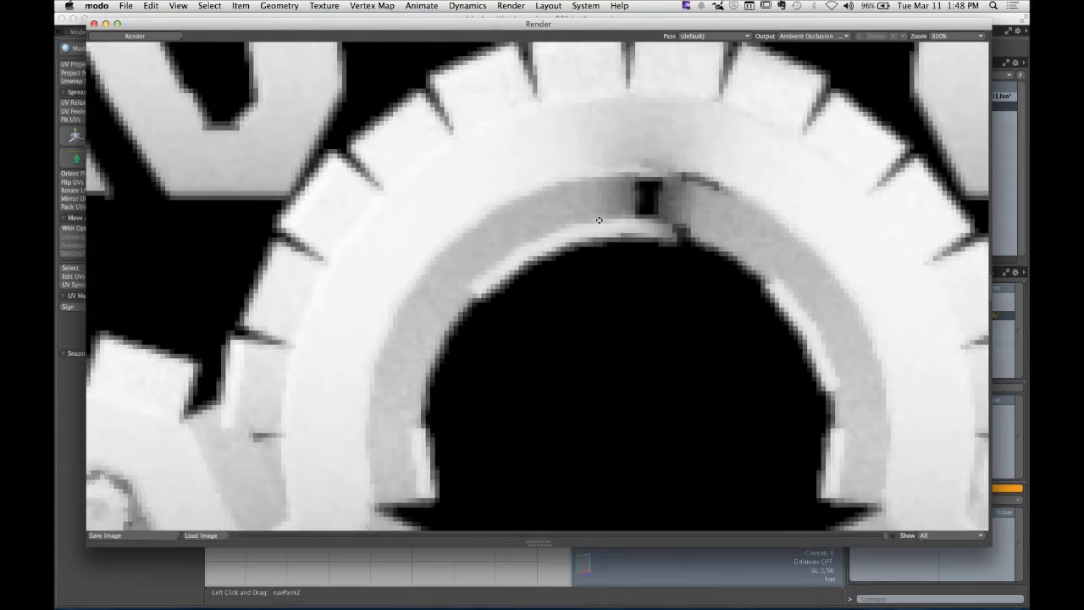
scroll(658, 232, down, 5)
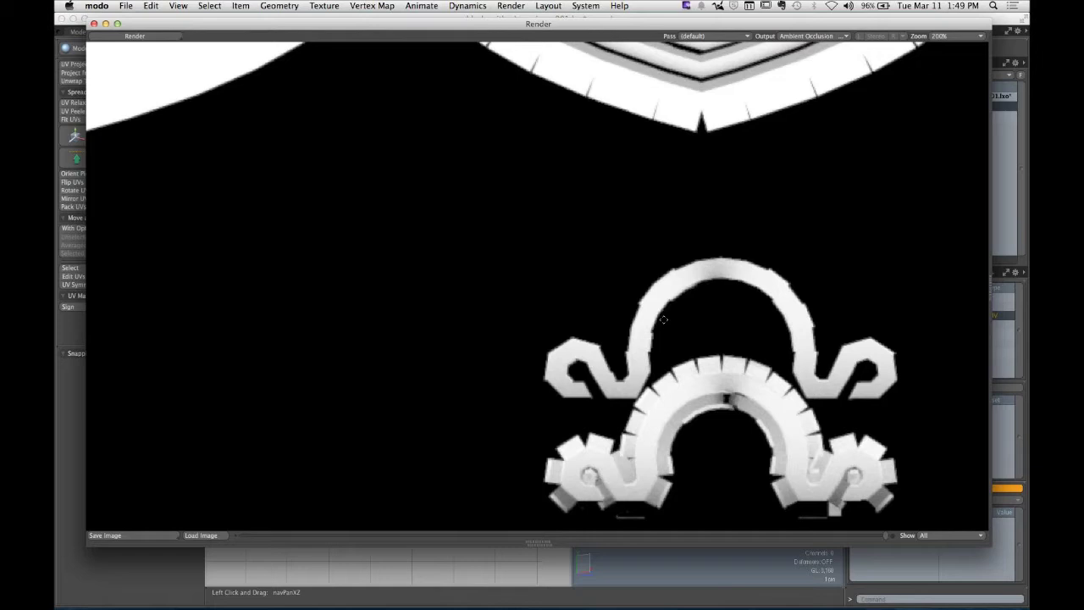
Step: Review the Alpha Output and the Surface ID Output, comparing the colors of the hooks, shields and chain strip
click(809, 36)
click(812, 85)
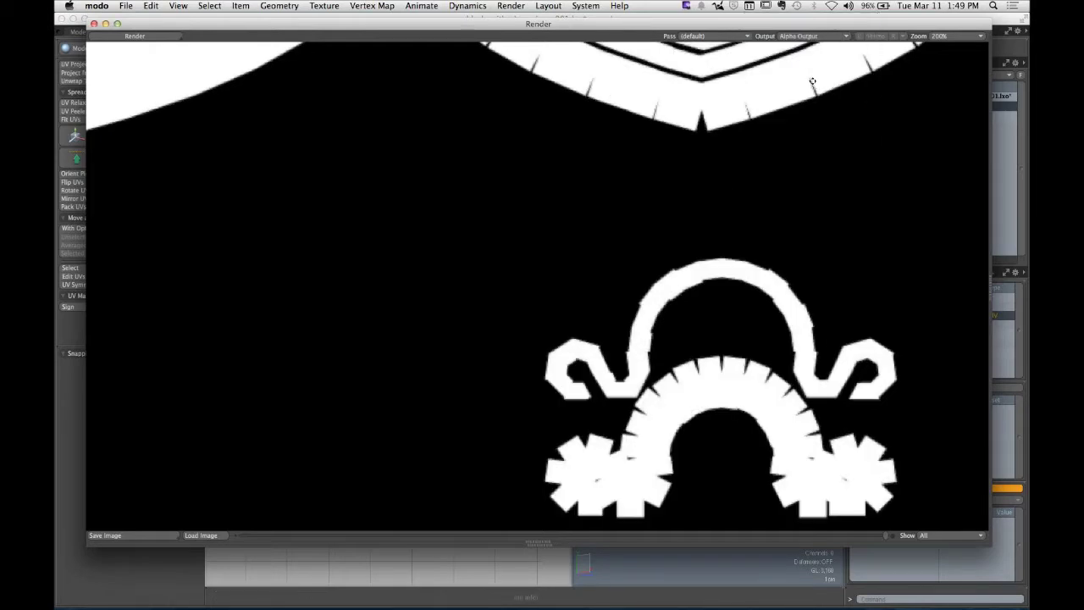
click(804, 37)
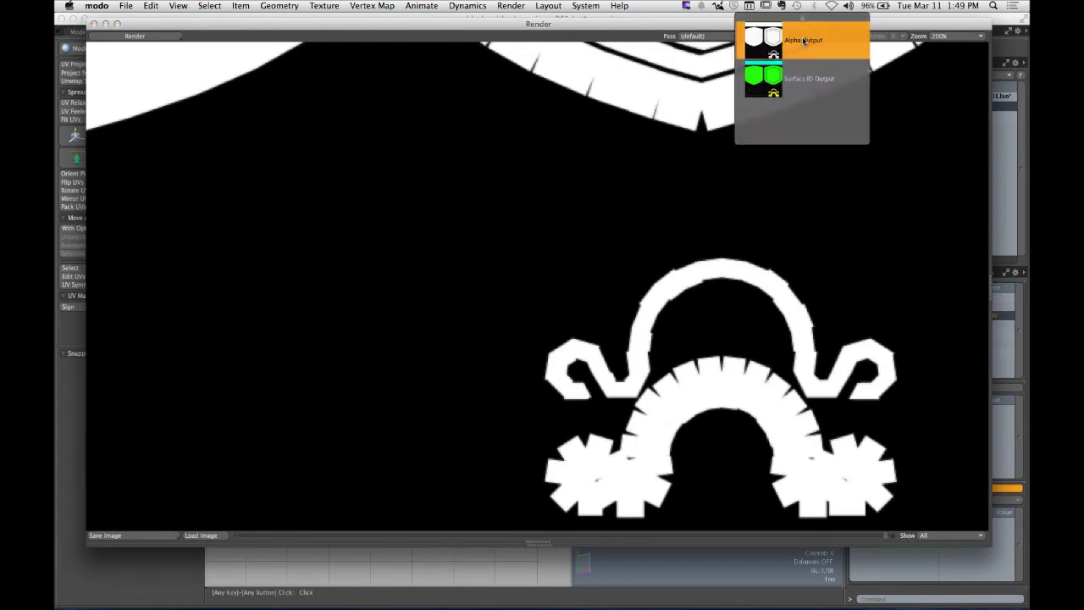
click(805, 77)
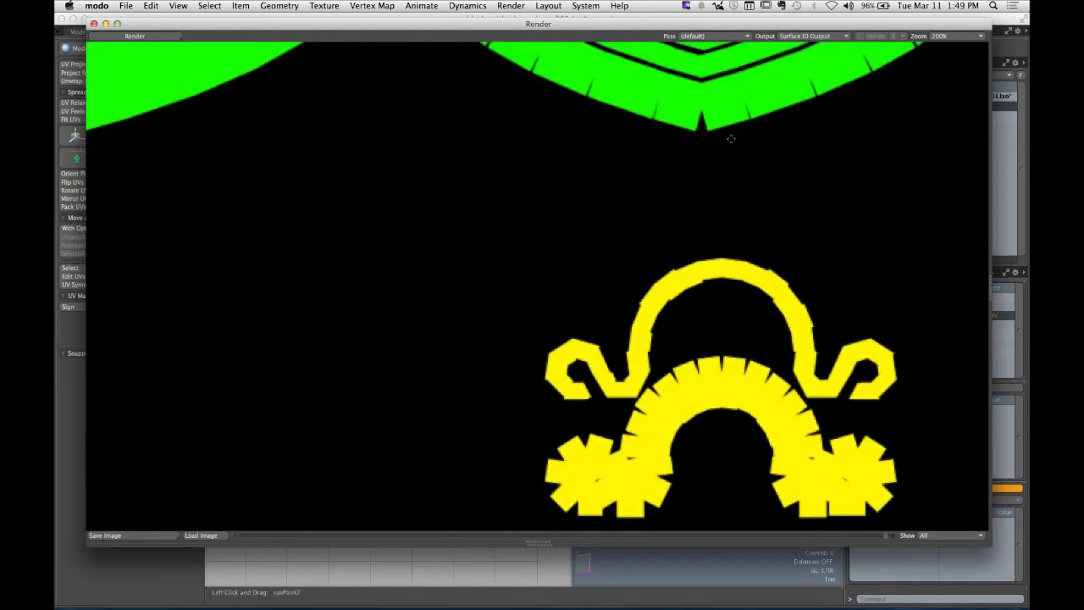
drag(731, 138, 662, 339)
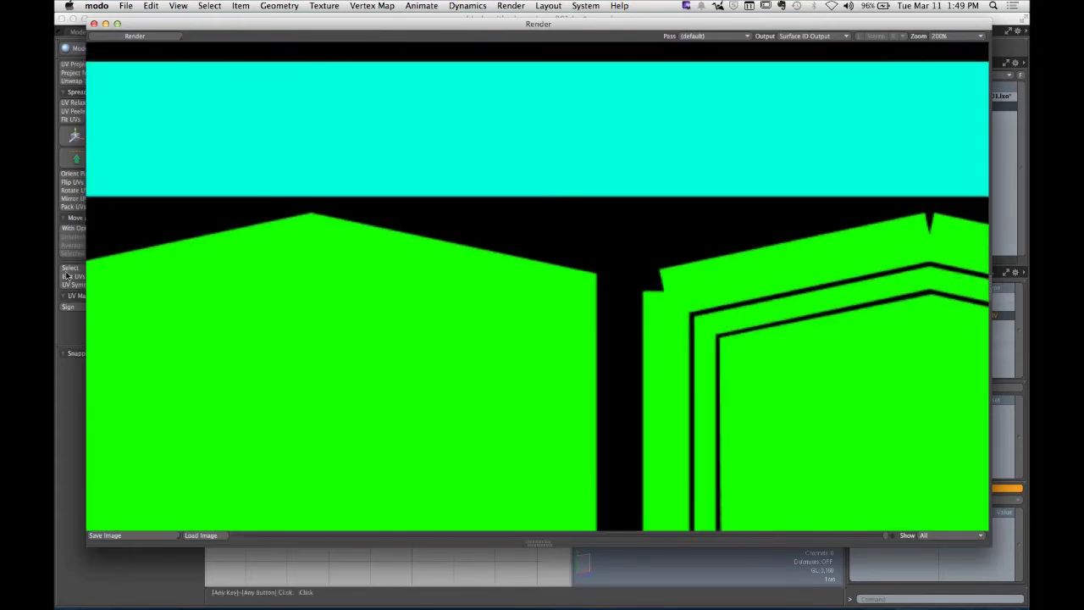
Step: Save all baked outputs to the Desktop as a layered PSD named sign_baked_assets
click(134, 536)
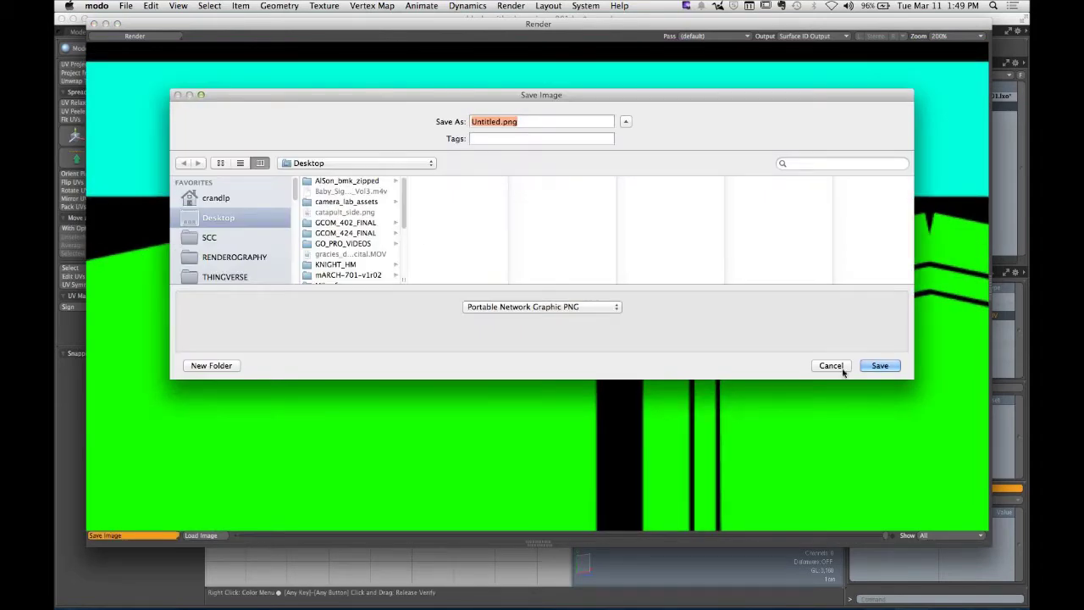
click(839, 365)
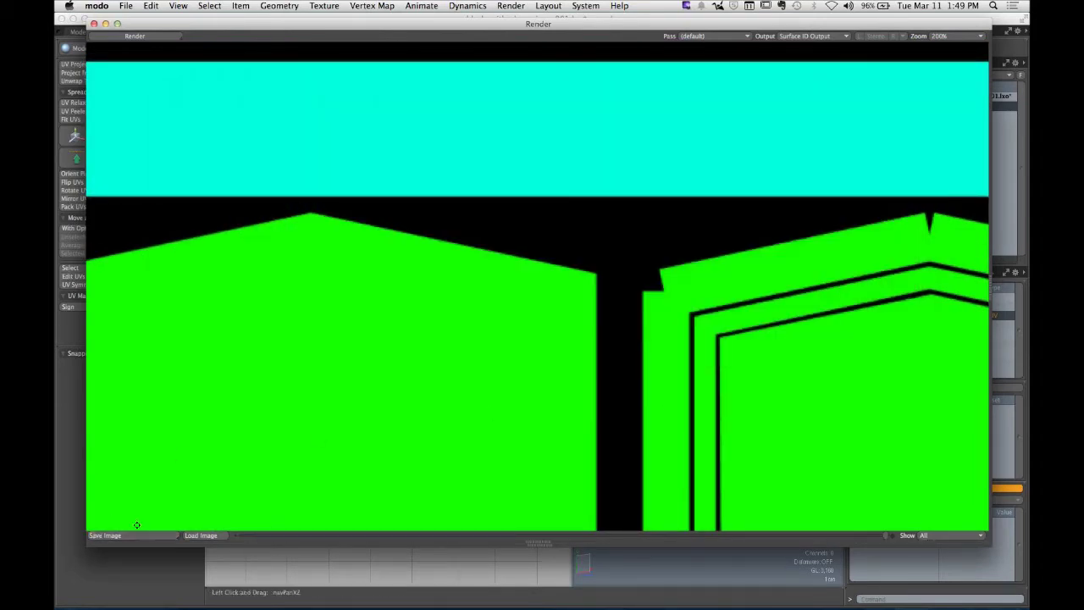
click(176, 535)
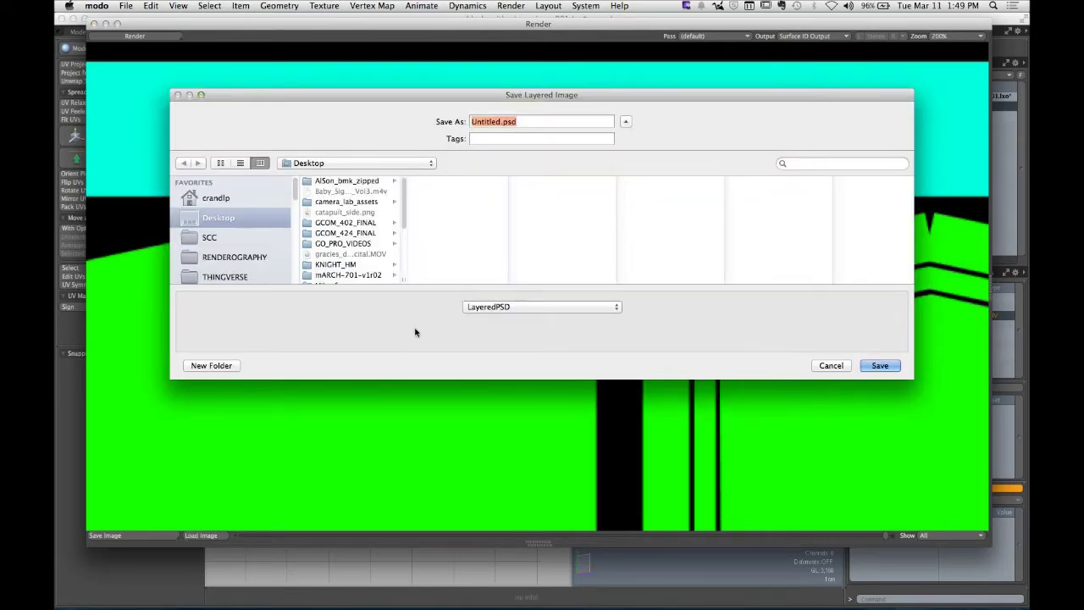
text(sign)
text(_baked)
text(_aaaaa)
key(BackSpace)
key(BackSpace)
key(BackSpace)
key(BackSpace)
text(ssets)
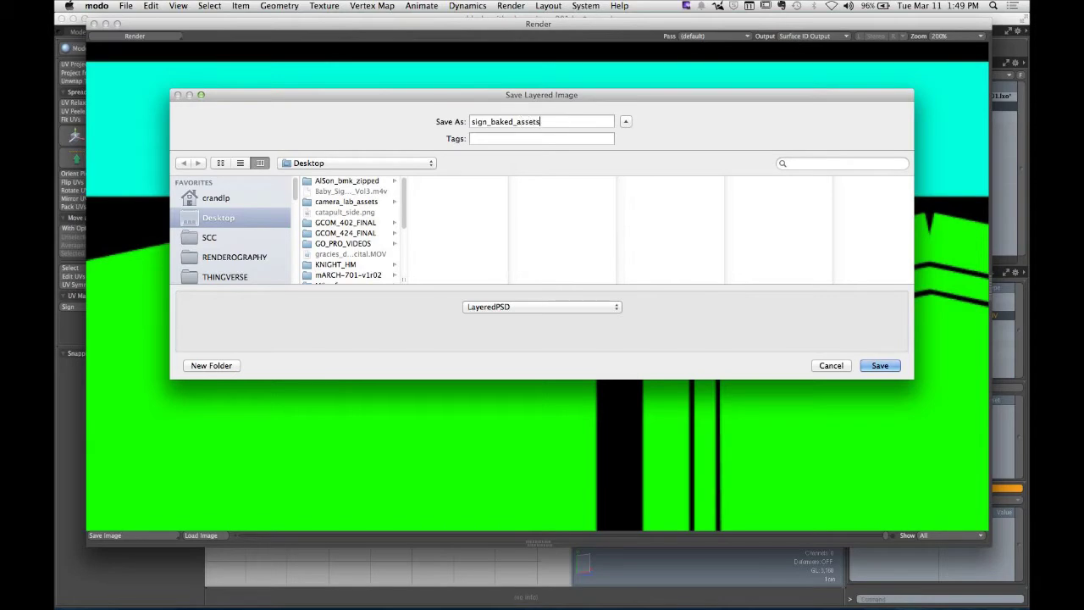
click(880, 364)
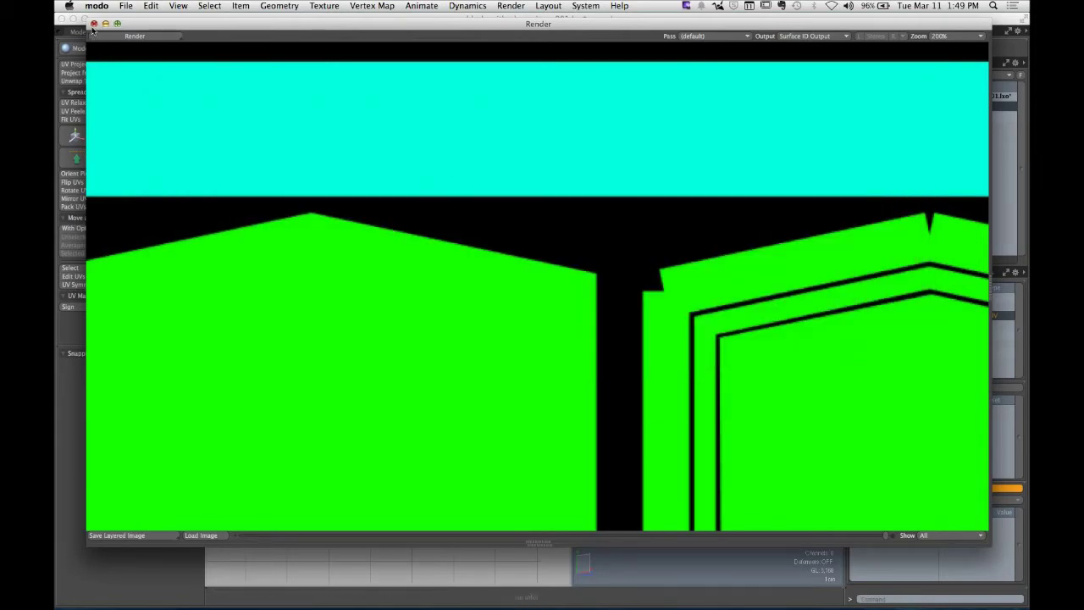
Step: Close the render window and export the sign's UVs to the Desktop as an Encapsulated PostScript file named sign_uvs
key(super+w)
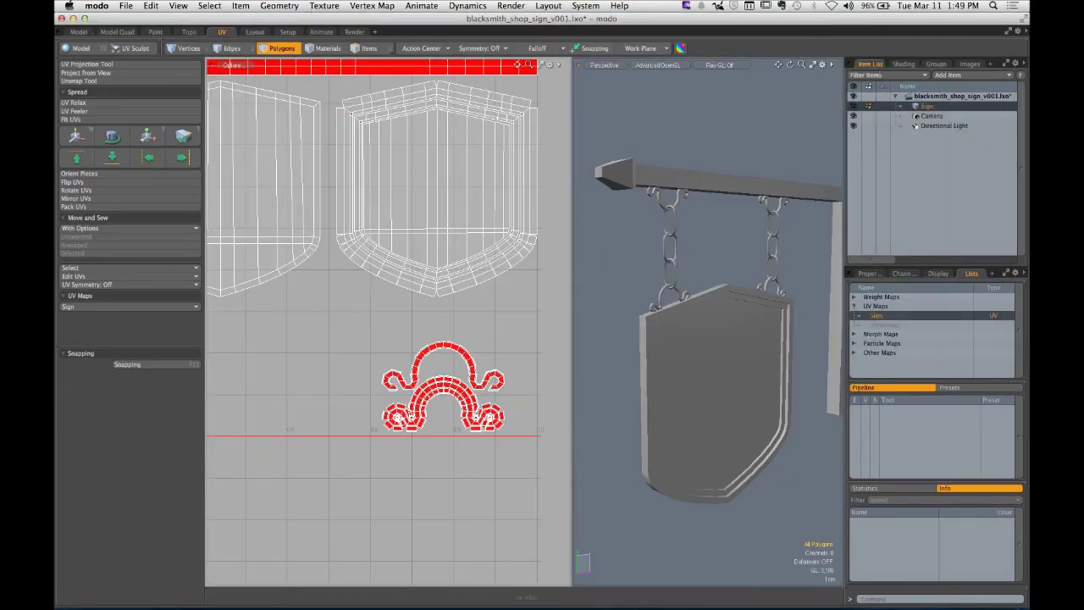
click(354, 7)
mouse_move(324, 6)
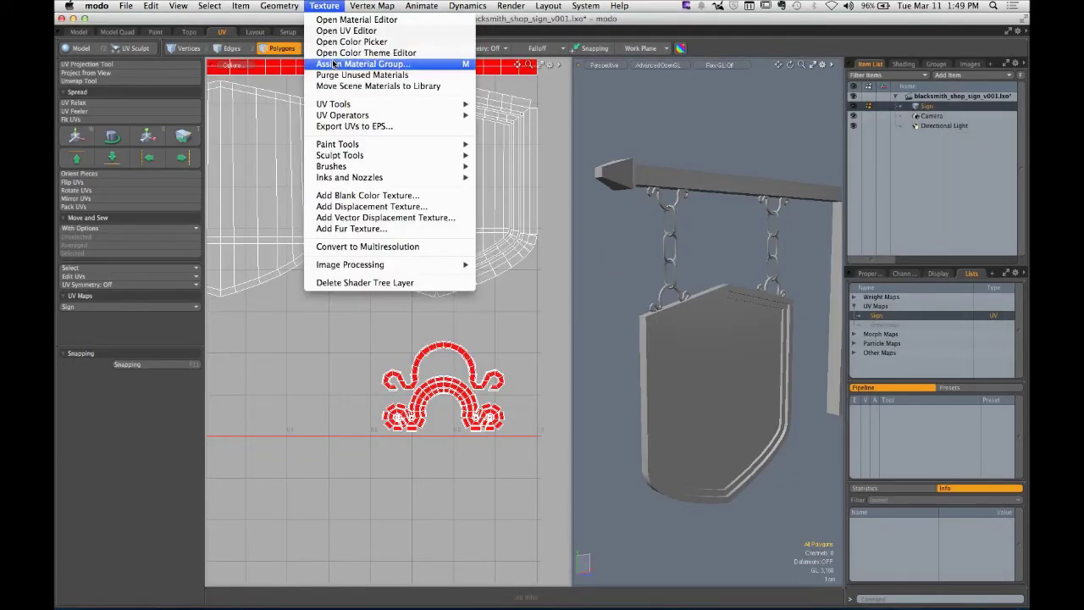
click(368, 127)
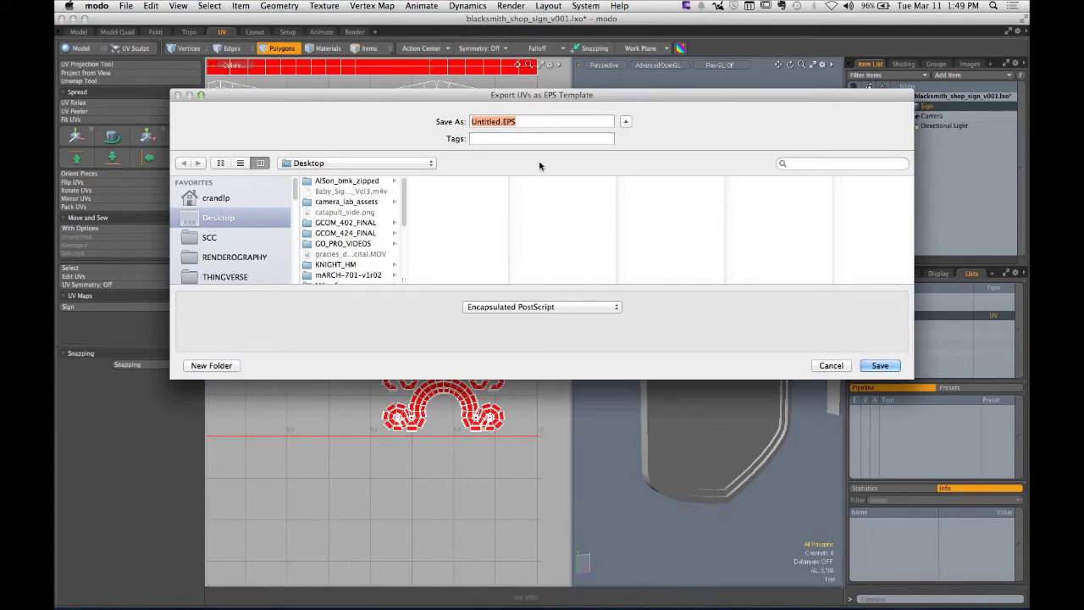
text(sign_uvs)
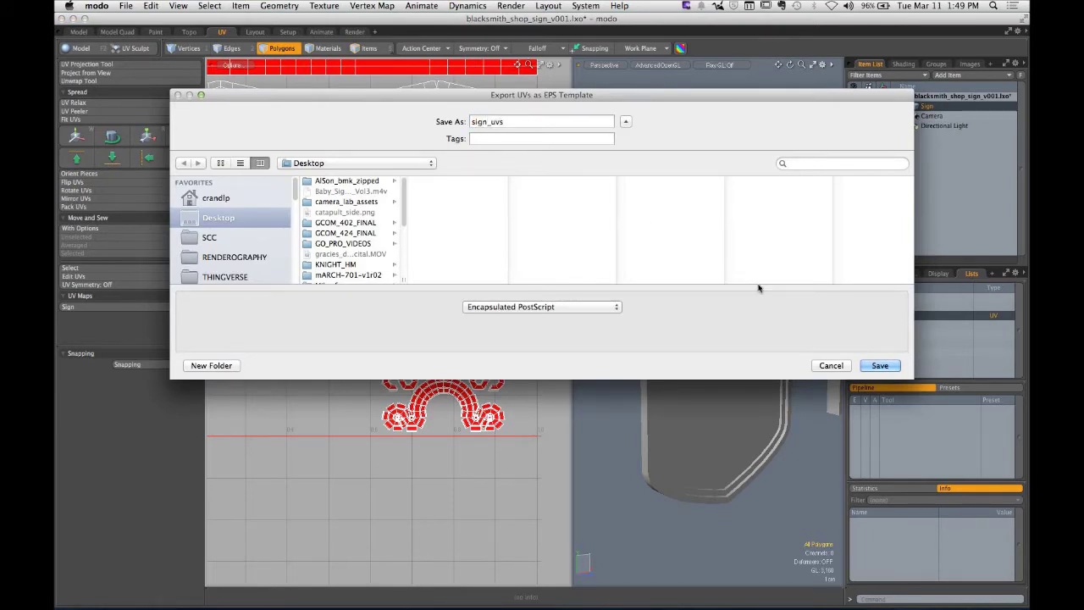
click(880, 365)
Step: Hide modo, switch to Photoshop and open sign_baked_assets.psd from the Desktop
click(108, 7)
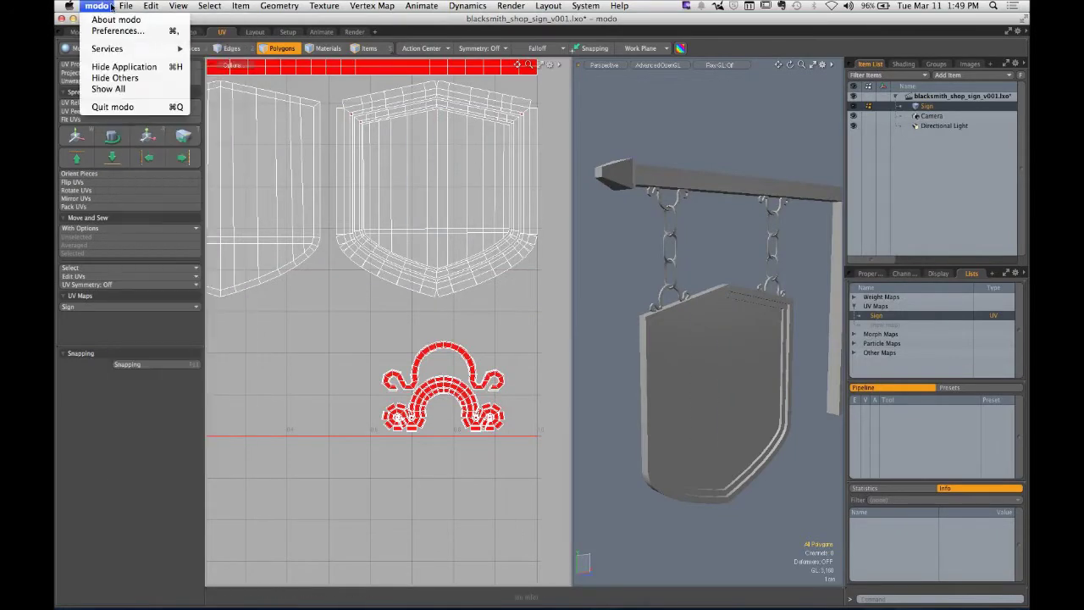
click(121, 68)
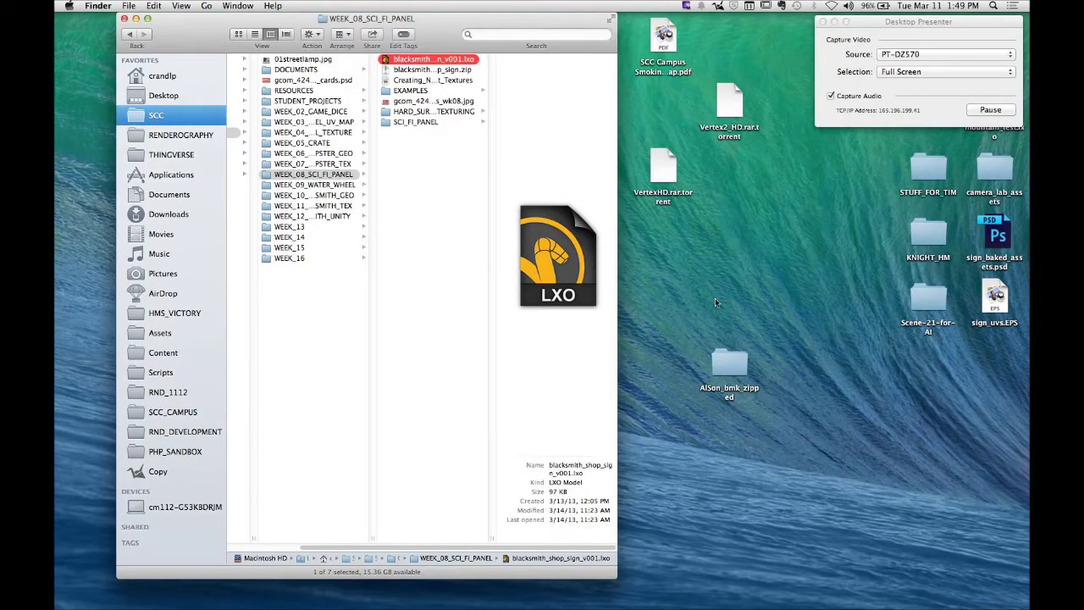
mouse_move(378, 592)
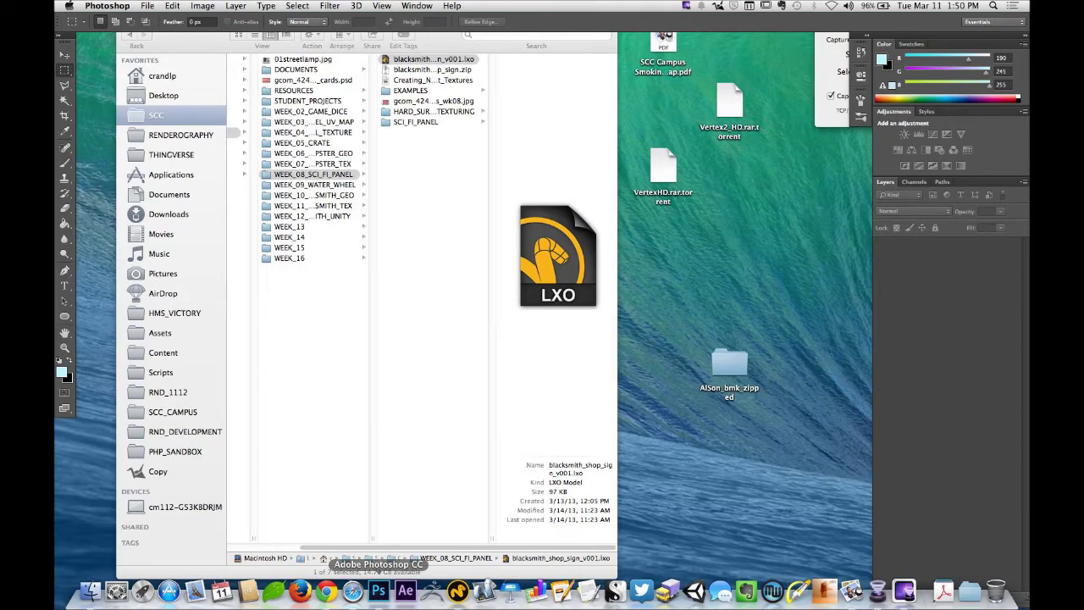
click(147, 6)
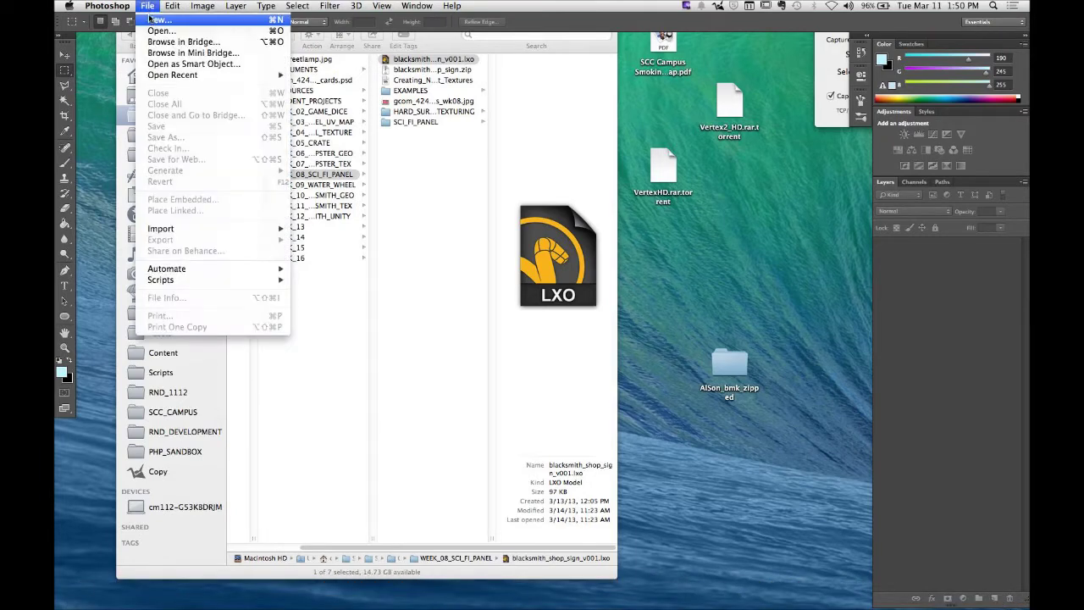
click(159, 30)
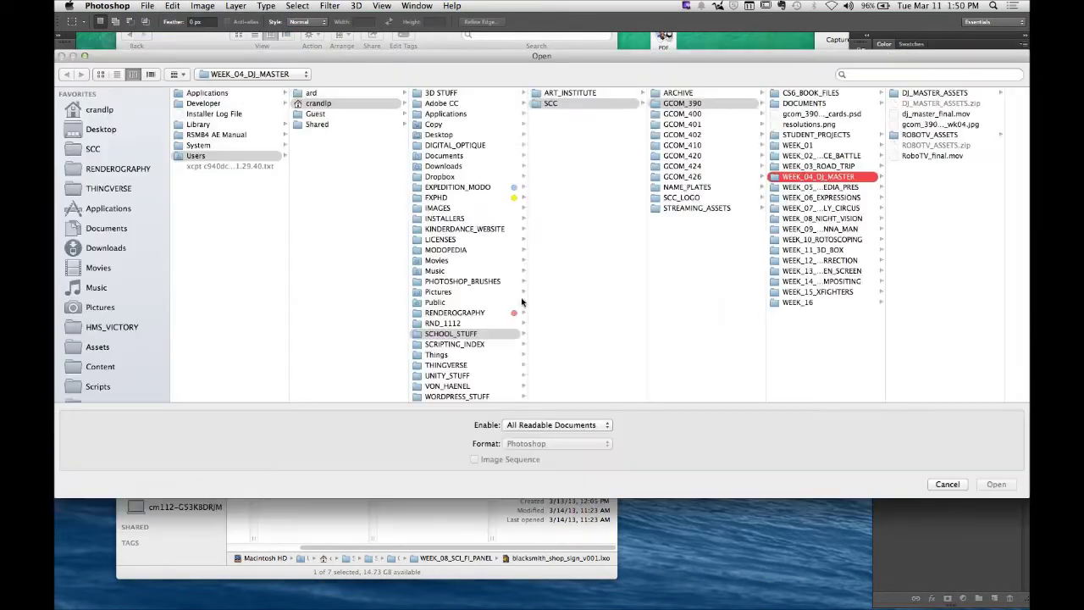
click(116, 132)
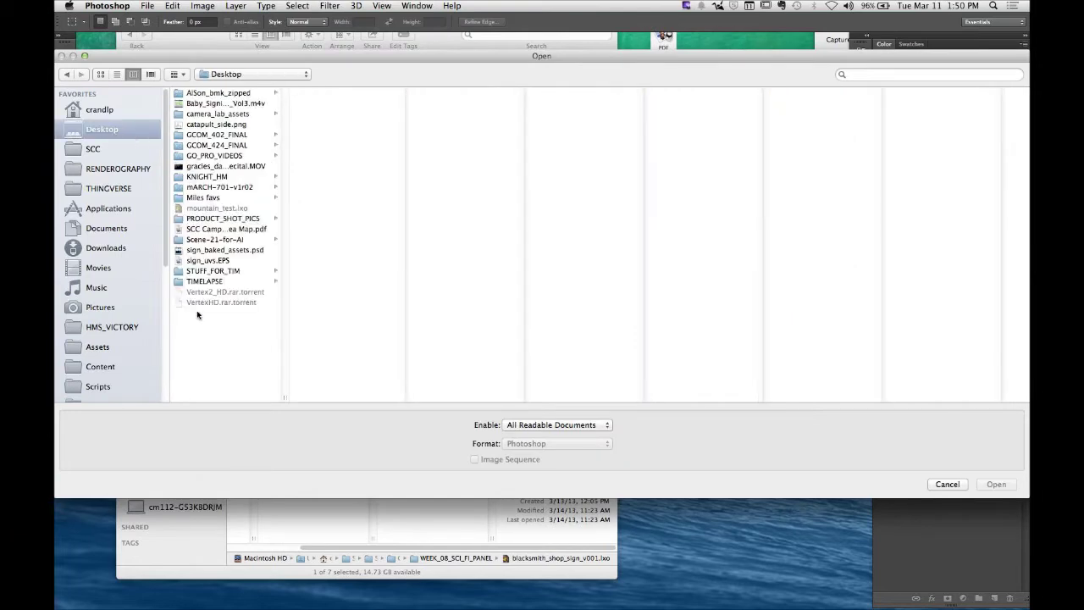
click(233, 252)
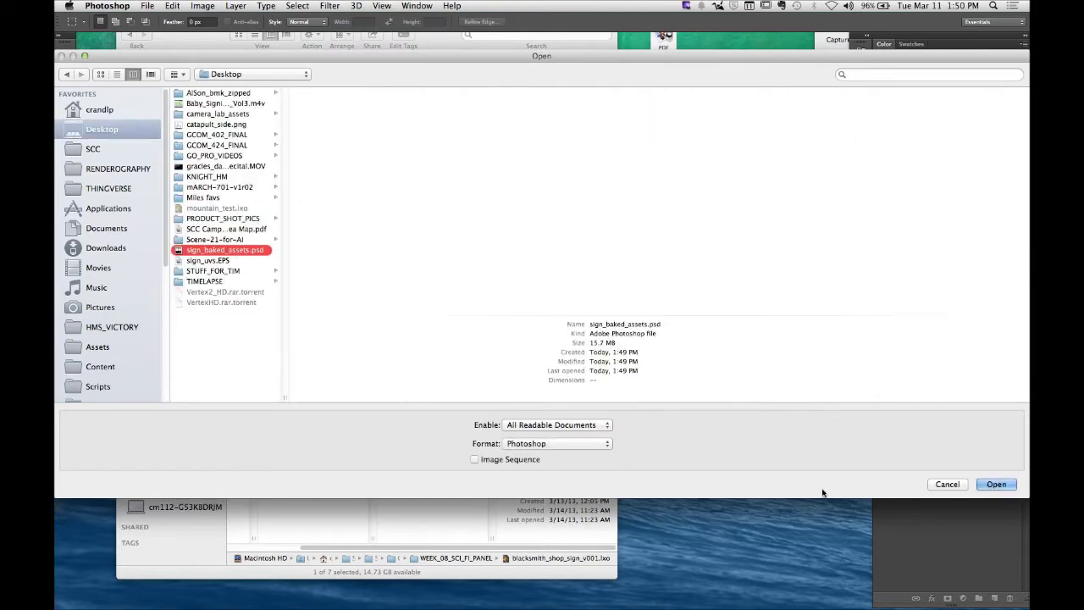
click(984, 490)
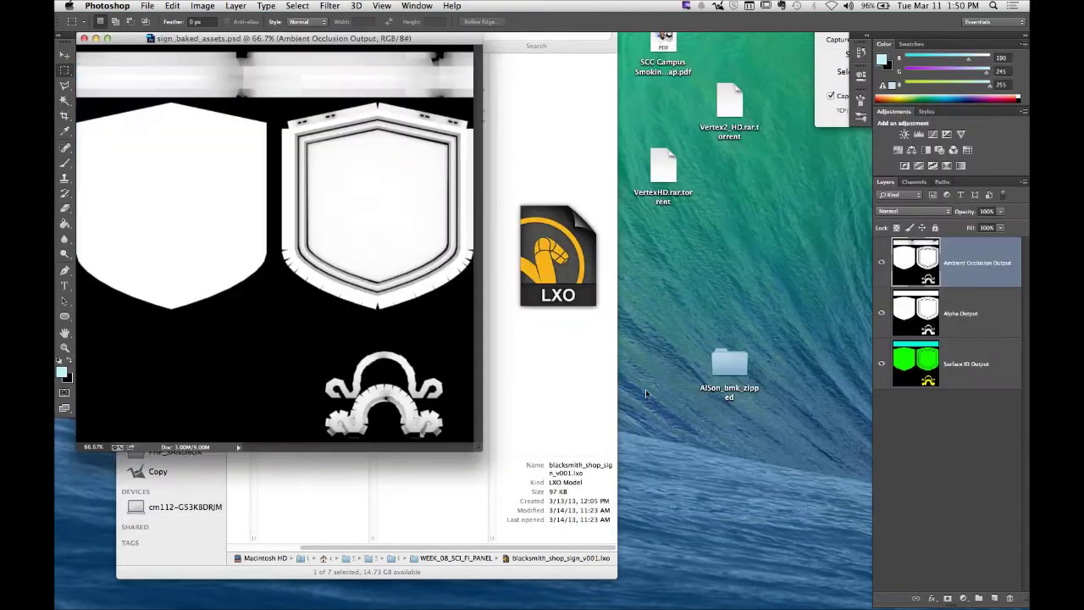
Step: Open the exported UV template sign_uvs.EPS from the Desktop
click(146, 5)
click(161, 33)
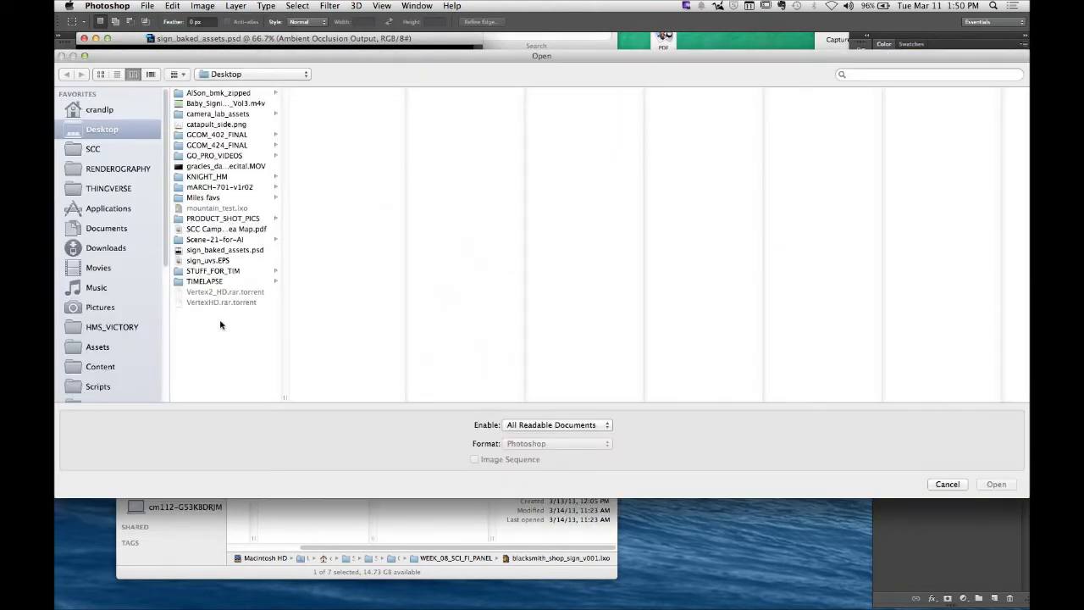
click(224, 263)
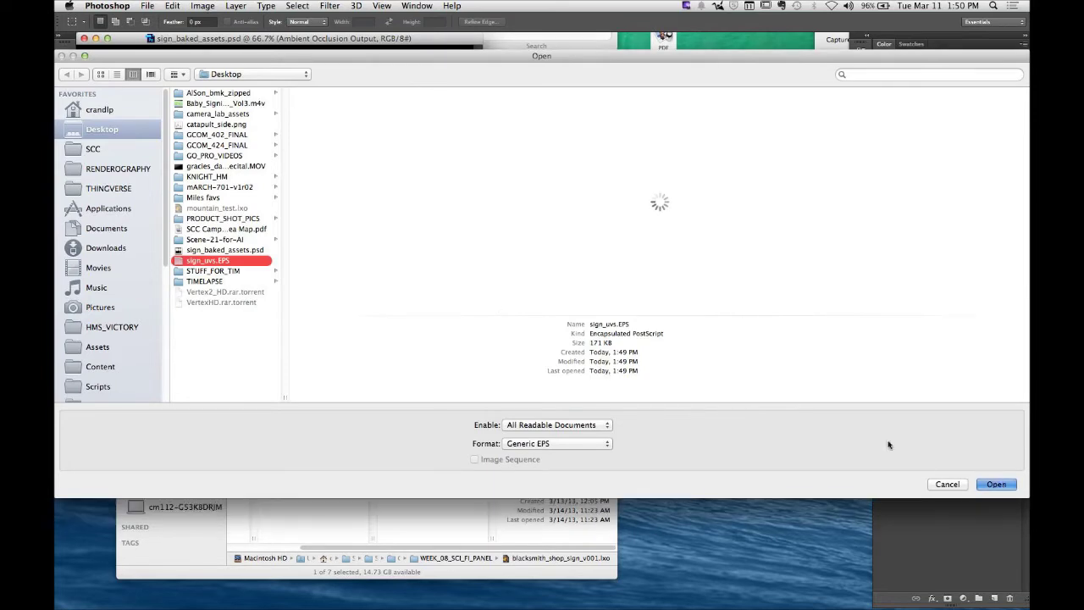
key(Return)
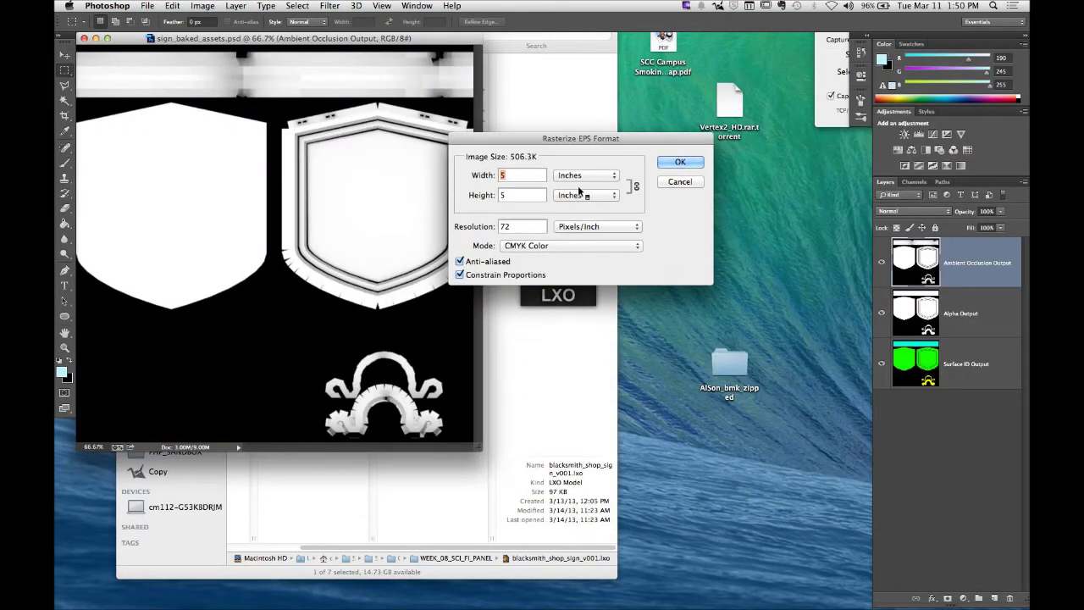
Step: Rasterize the EPS at 1024 by 1024 pixels in RGB Color mode
click(582, 181)
click(581, 166)
click(590, 194)
click(590, 193)
click(590, 194)
click(584, 185)
key(shift+Tab)
text(1024)
key(Tab)
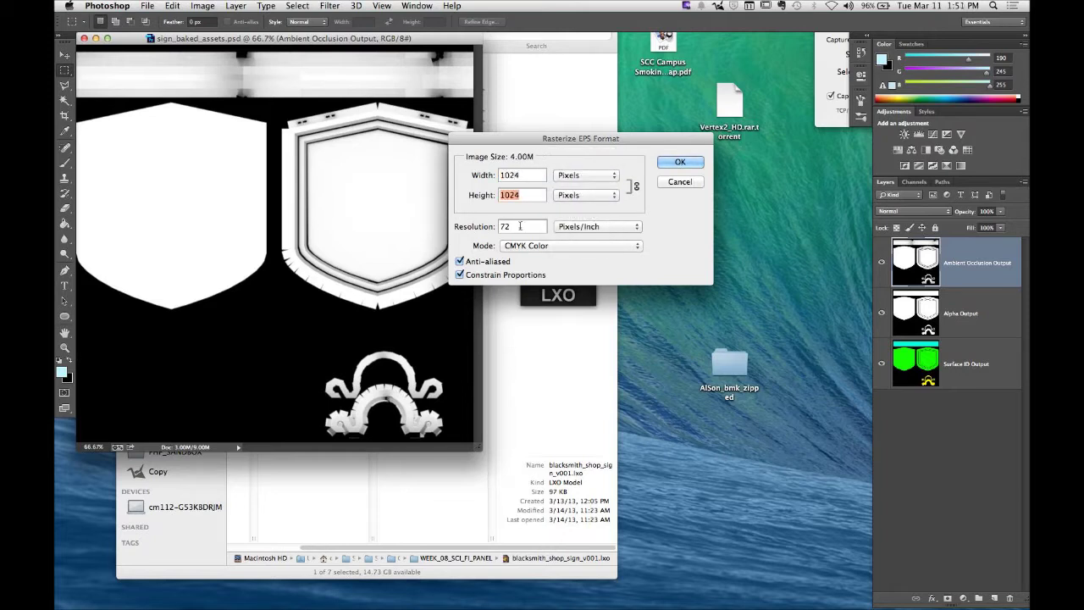
click(550, 246)
click(548, 237)
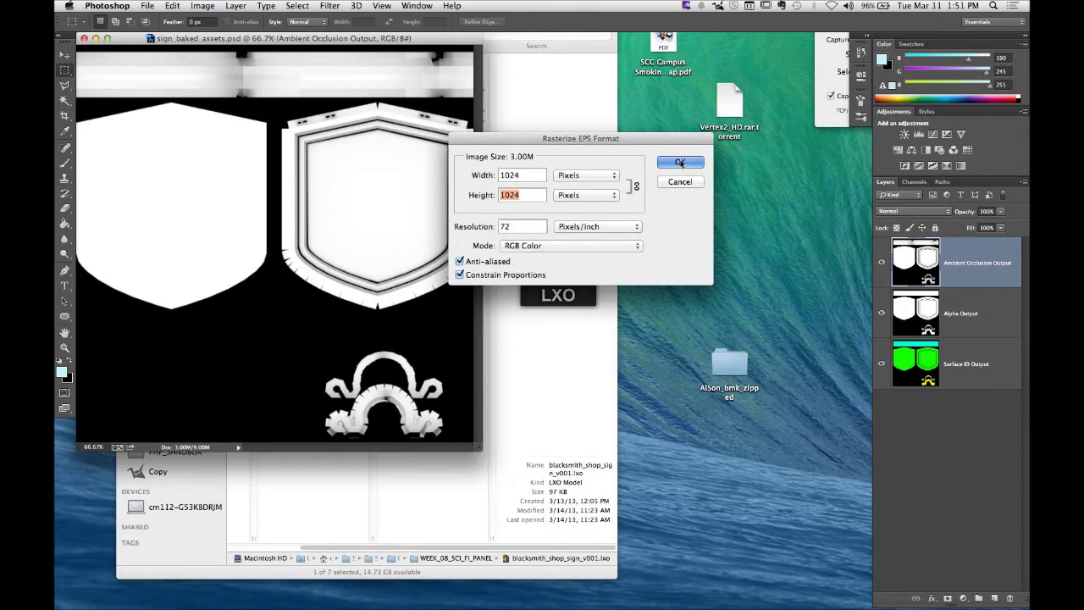
click(680, 161)
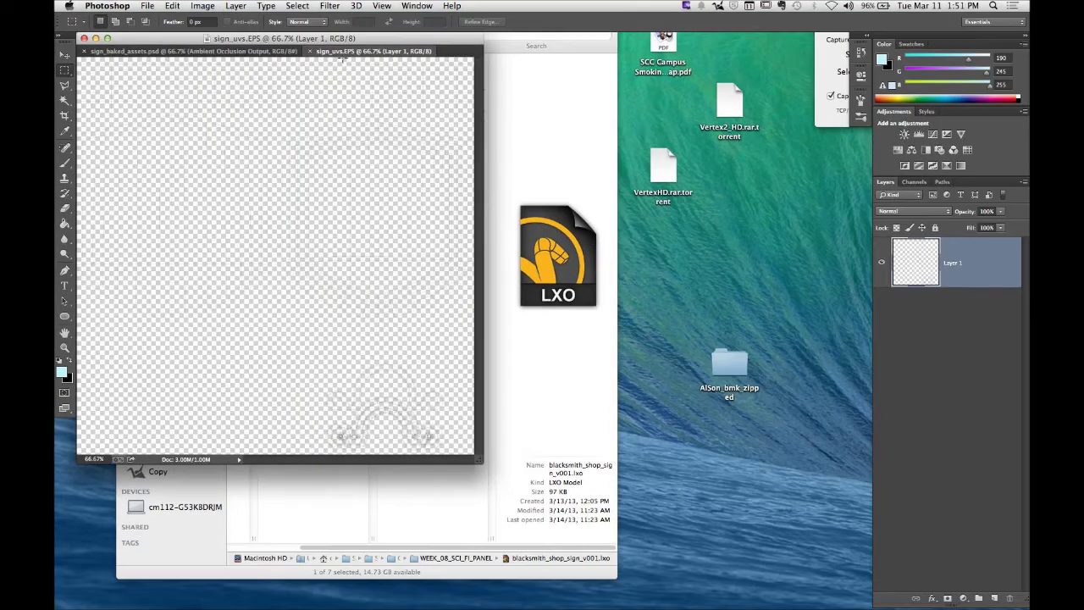
Step: Separate the UV document into its own window and copy its Layer 1 into sign_baked_assets.psd above the Ambient Occlusion Output layer
drag(343, 53, 546, 39)
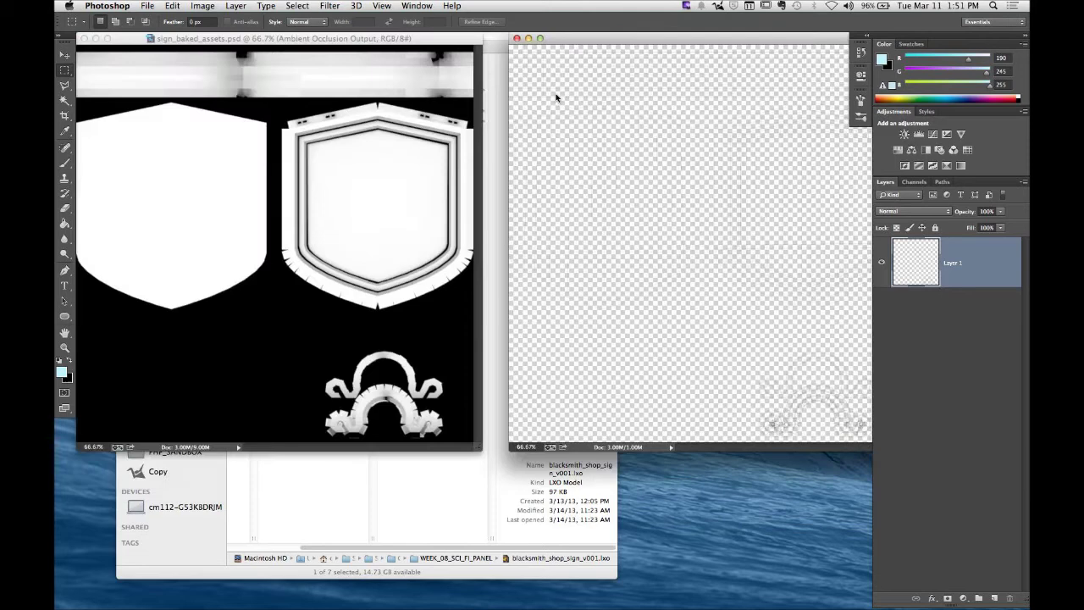
click(962, 343)
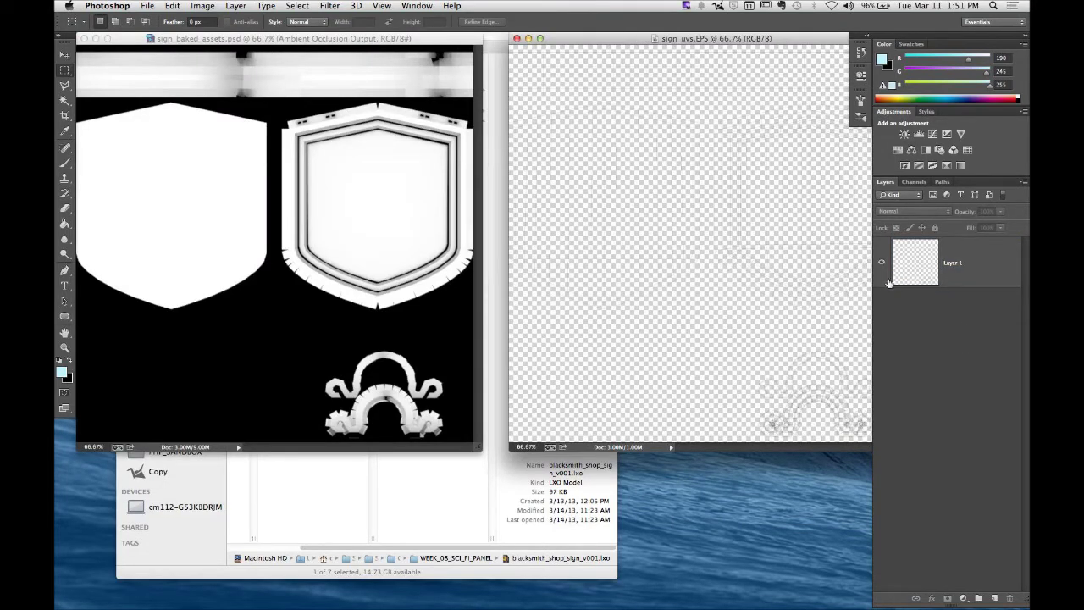
click(913, 275)
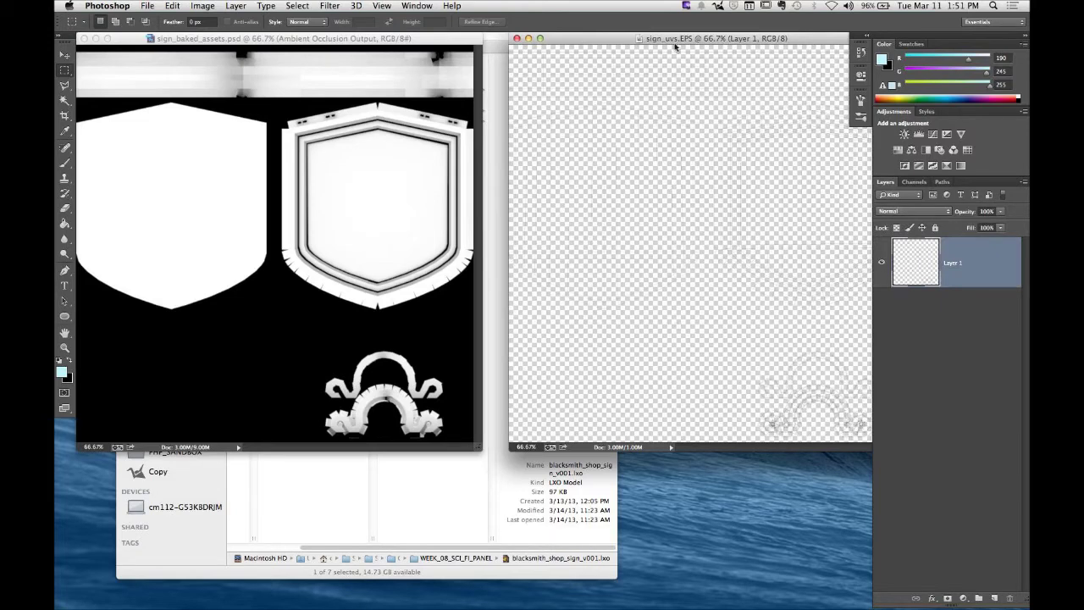
drag(679, 40, 668, 44)
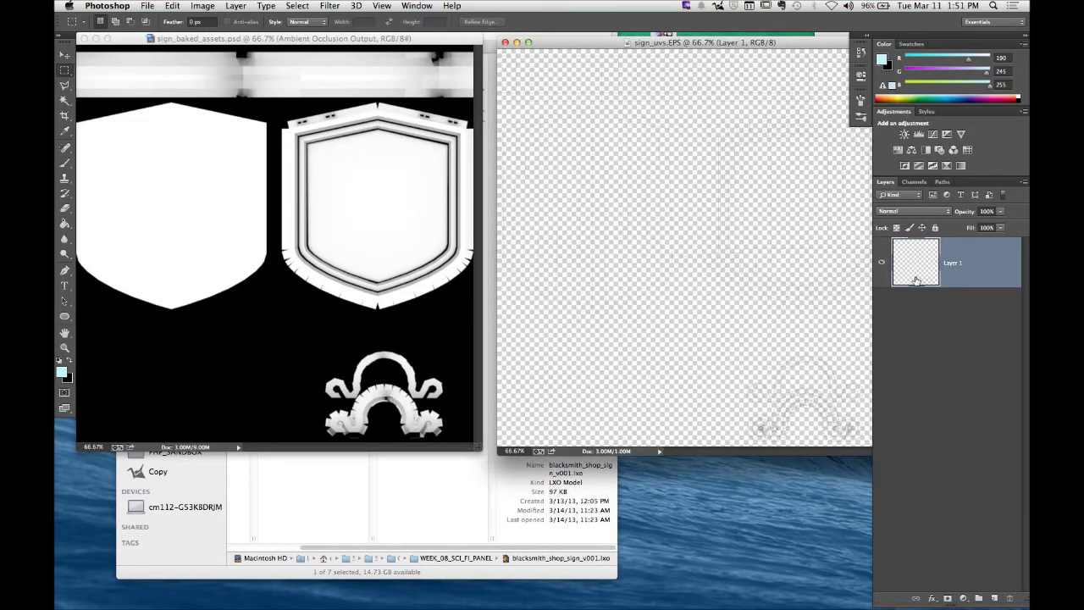
drag(921, 275, 214, 277)
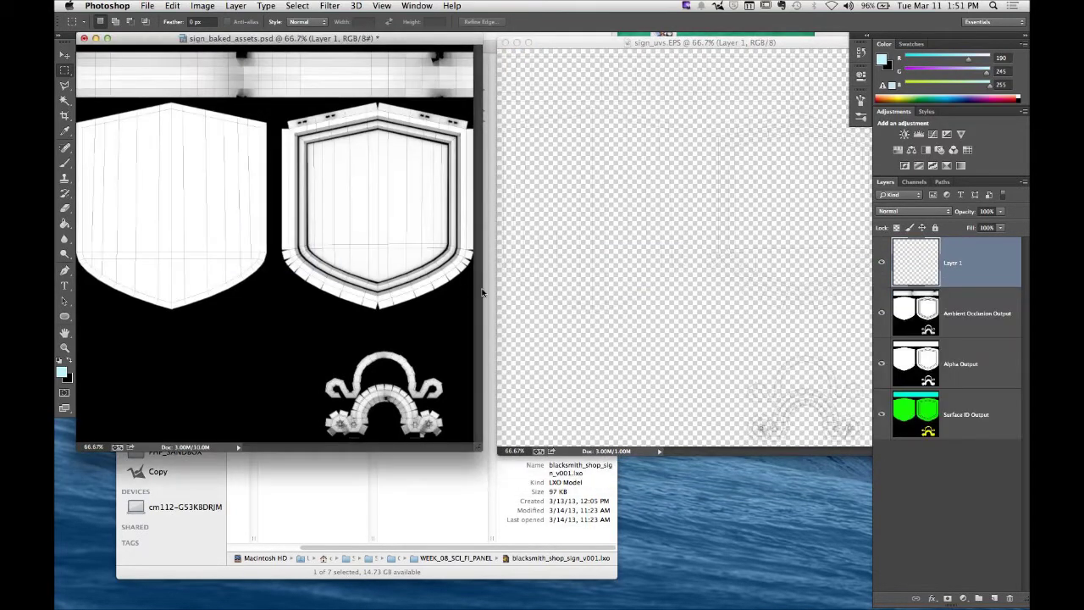
Step: Close sign_uvs.EPS without saving and enlarge the sign_baked_assets.psd document window
click(500, 50)
click(504, 43)
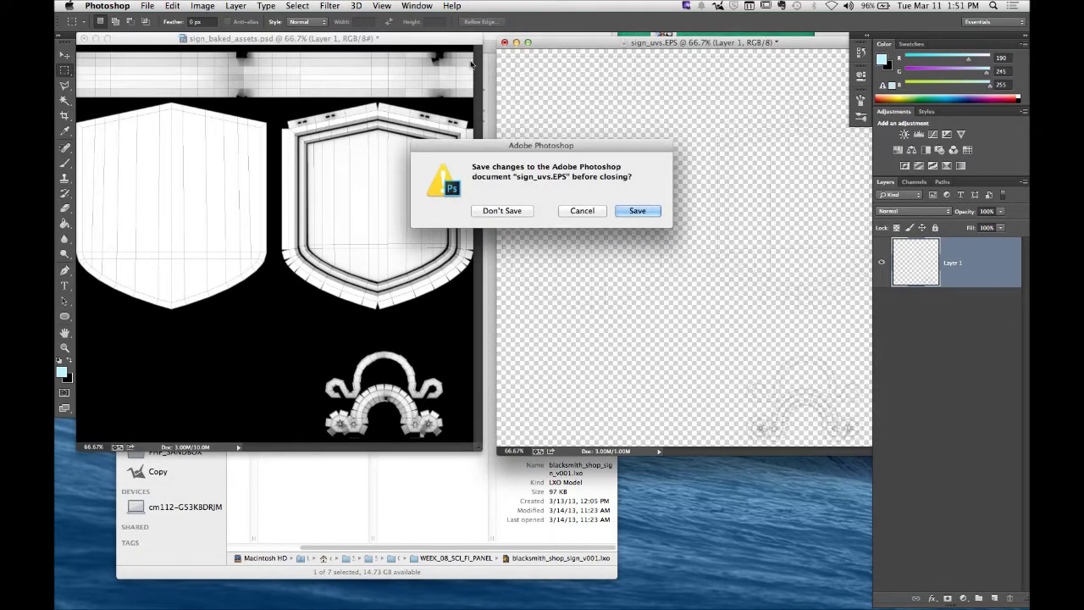
click(502, 210)
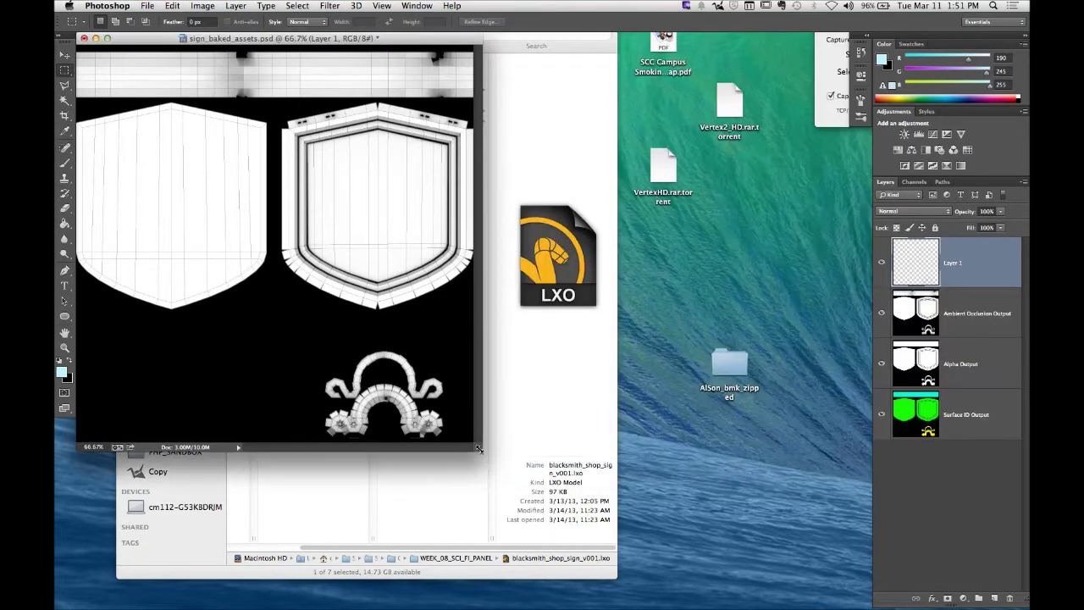
drag(479, 450, 728, 510)
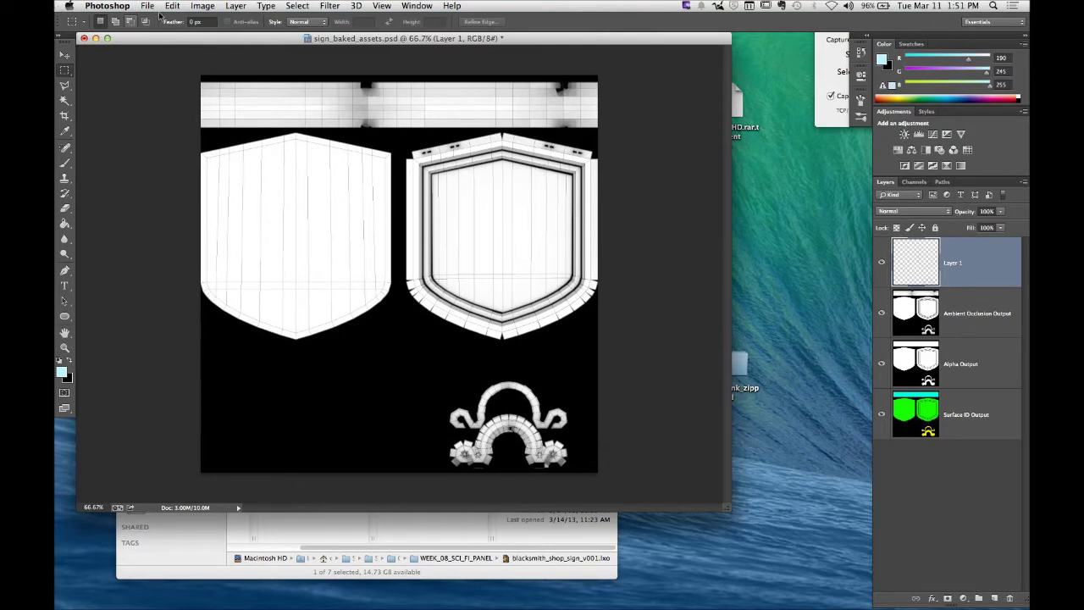
Step: Save the combined document to the Desktop as a layered Photoshop file named sign_tex_dif_v001.psd, and deselect its layers
click(147, 6)
click(179, 137)
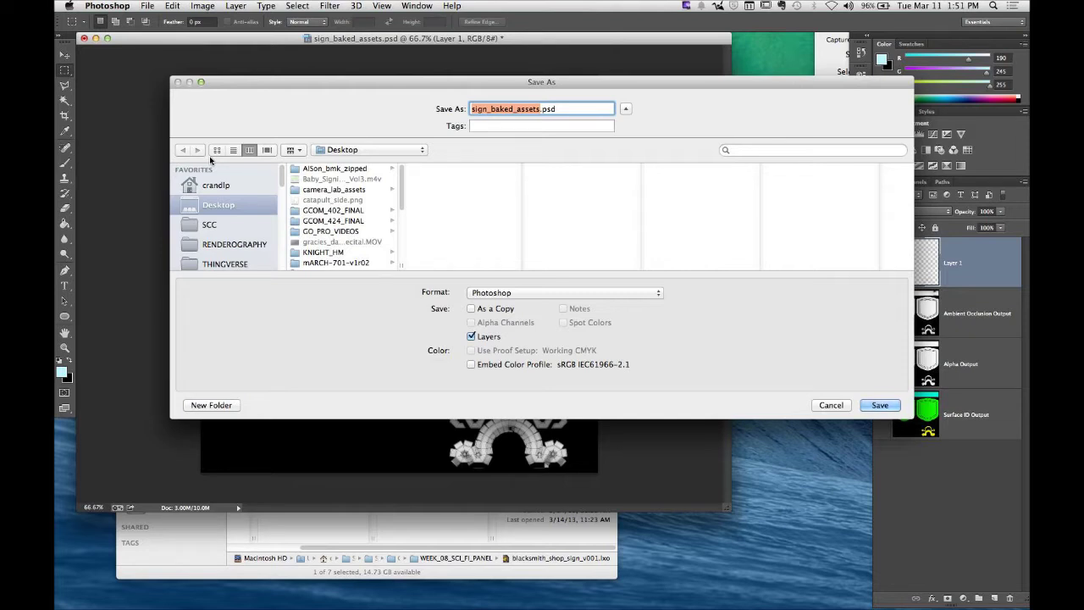
text(sign_)
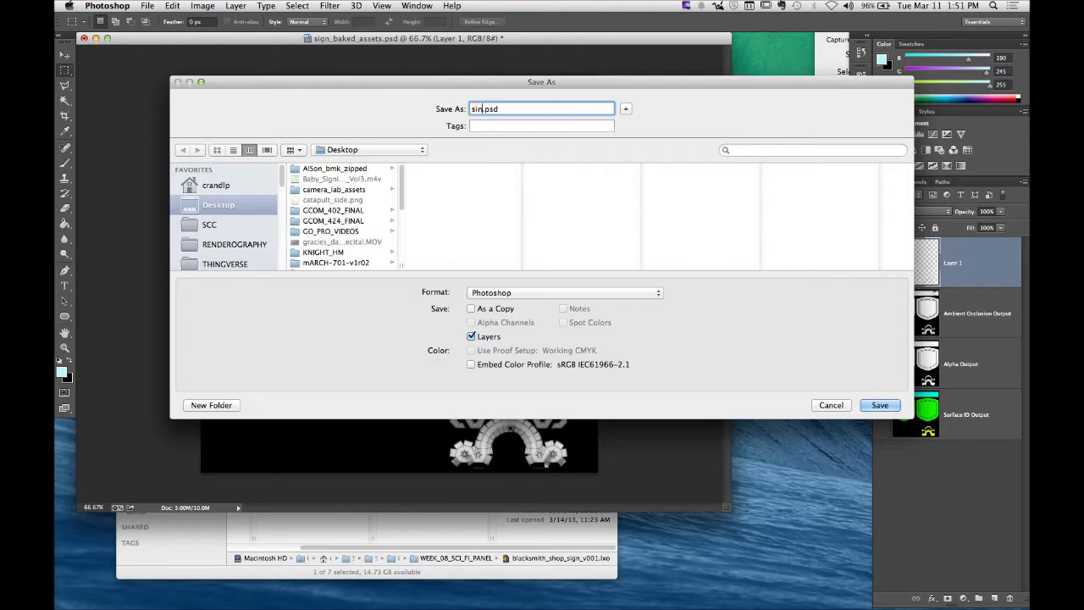
text(tex_dif_)
text(v001)
click(880, 404)
click(938, 505)
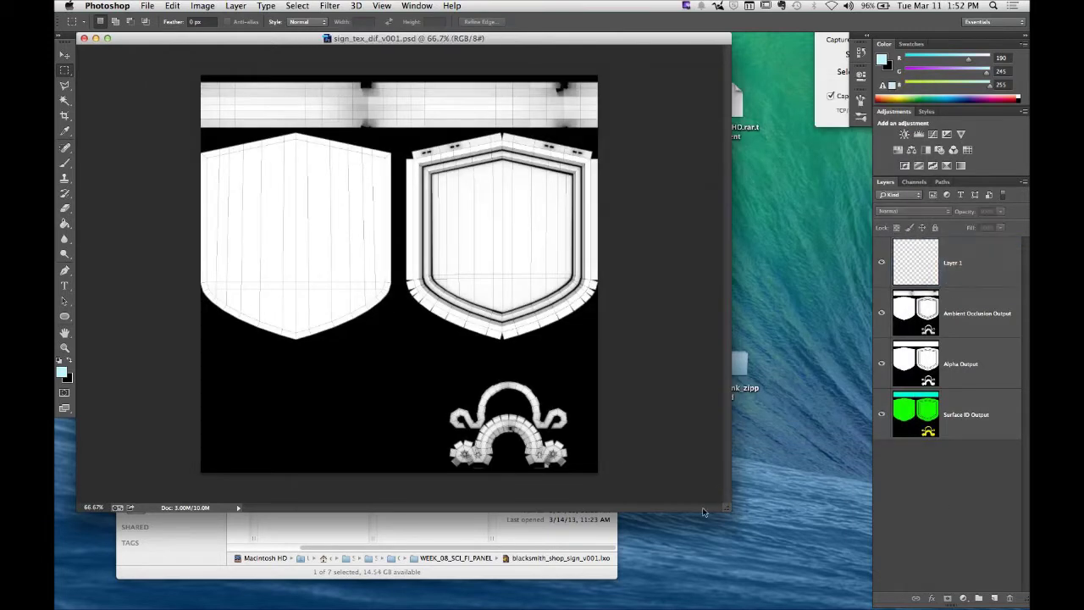
Step: Put the document in full-screen view and isolate the Surface ID Output layer by hiding all other layers
drag(726, 506, 755, 518)
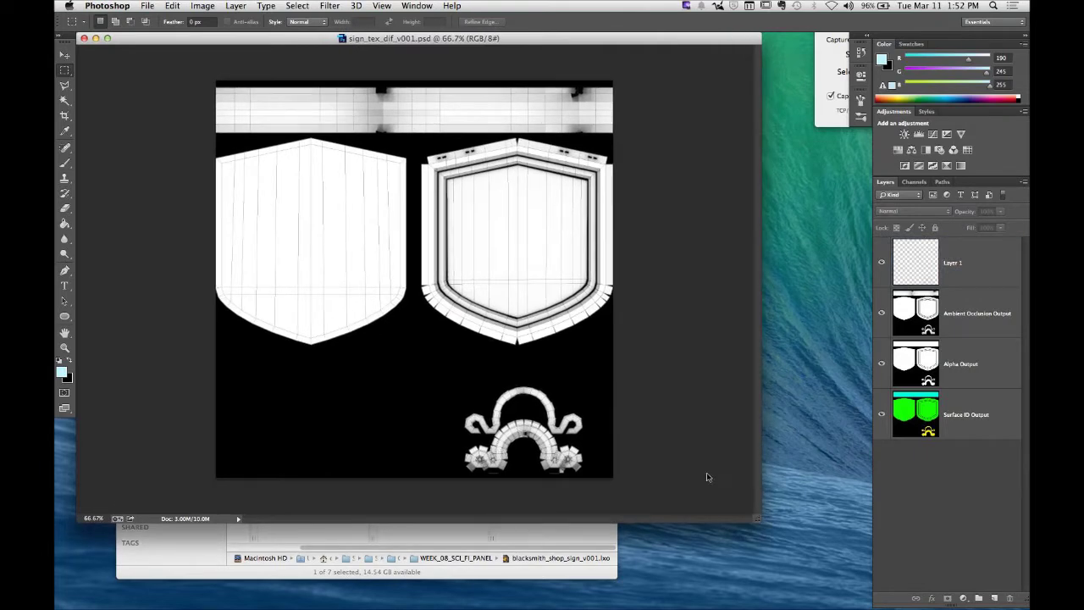
key(f)
drag(510, 303, 416, 276)
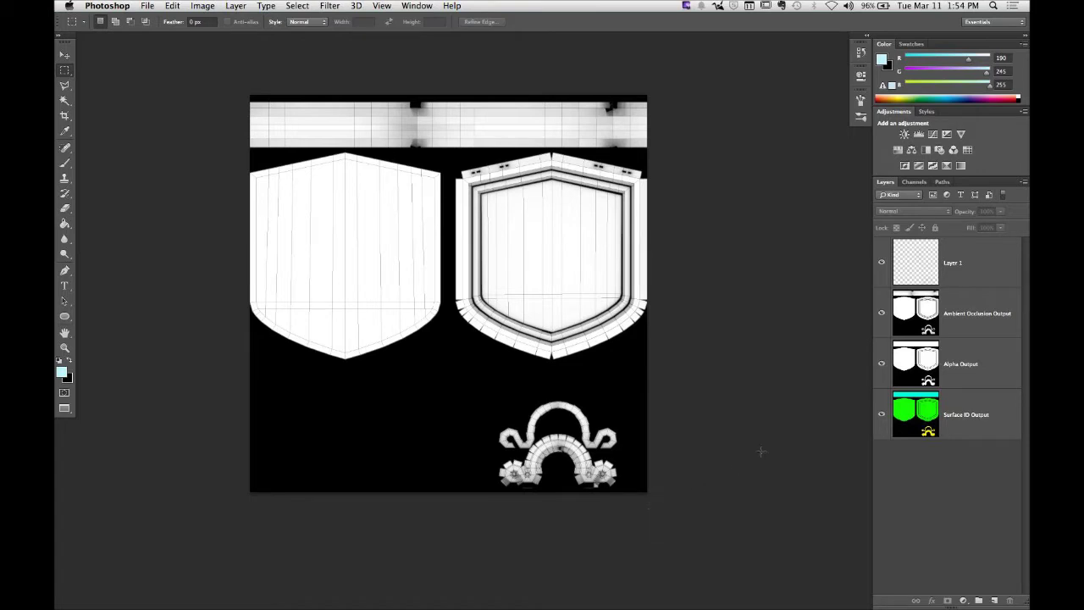
click(970, 425)
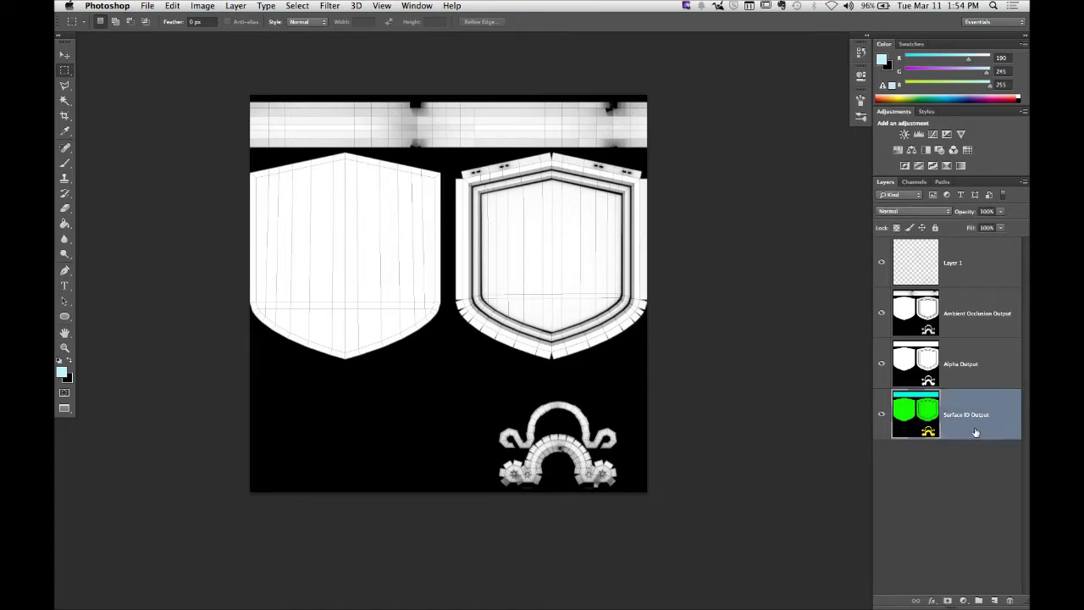
click(882, 416)
alt+click(881, 416)
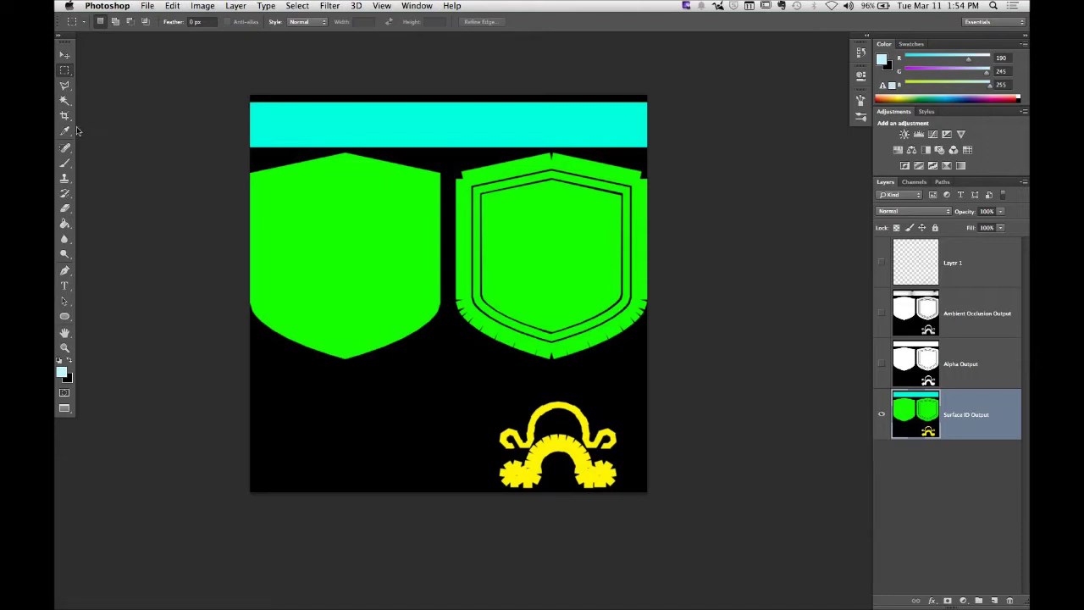
Step: Select both green shield shapes of the Surface ID Output layer together with the Magic Wand tool
click(65, 101)
click(279, 238)
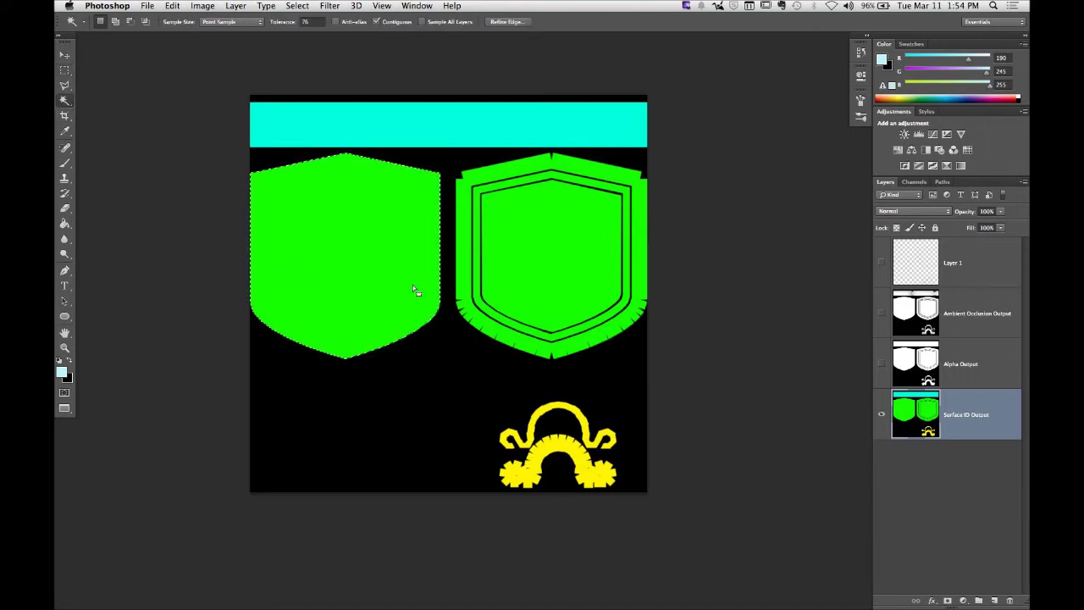
shift+click(537, 254)
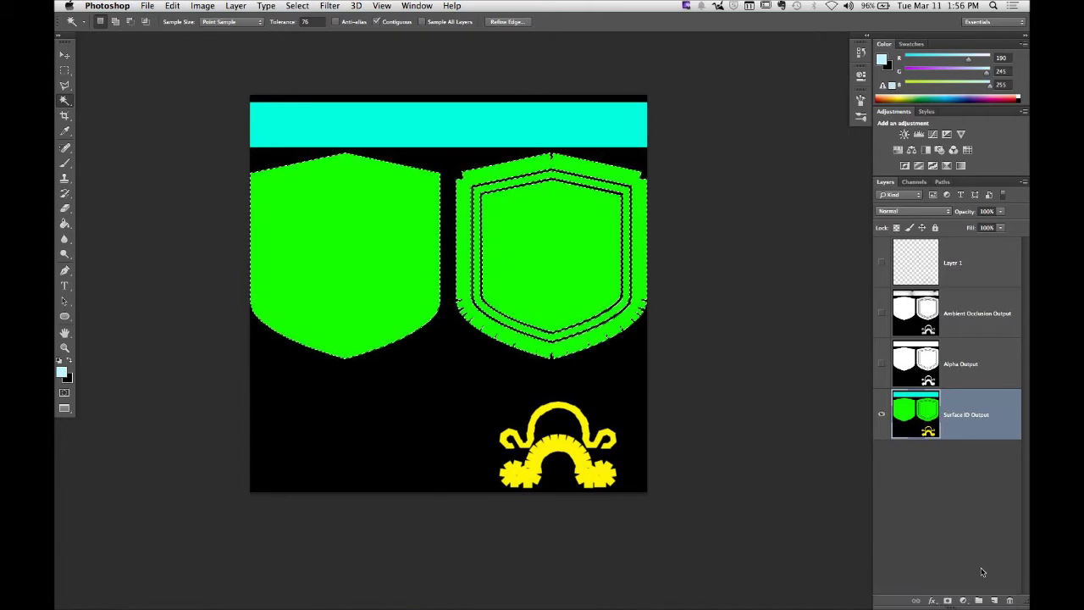
Step: Create a layer group named Sign masked to the selected shield shapes, and hide the group
click(979, 600)
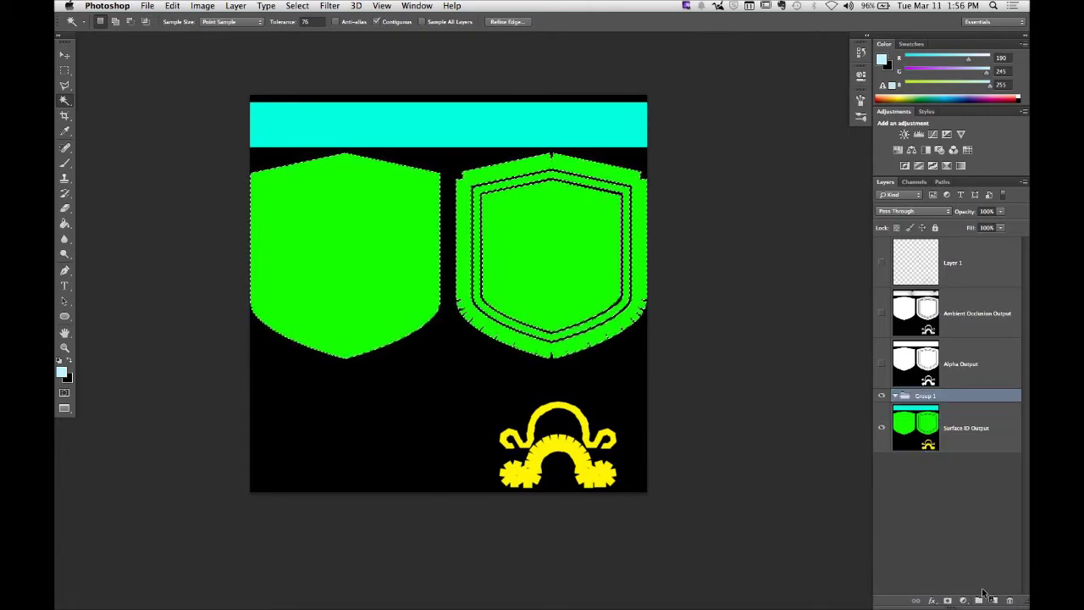
double_click(927, 396)
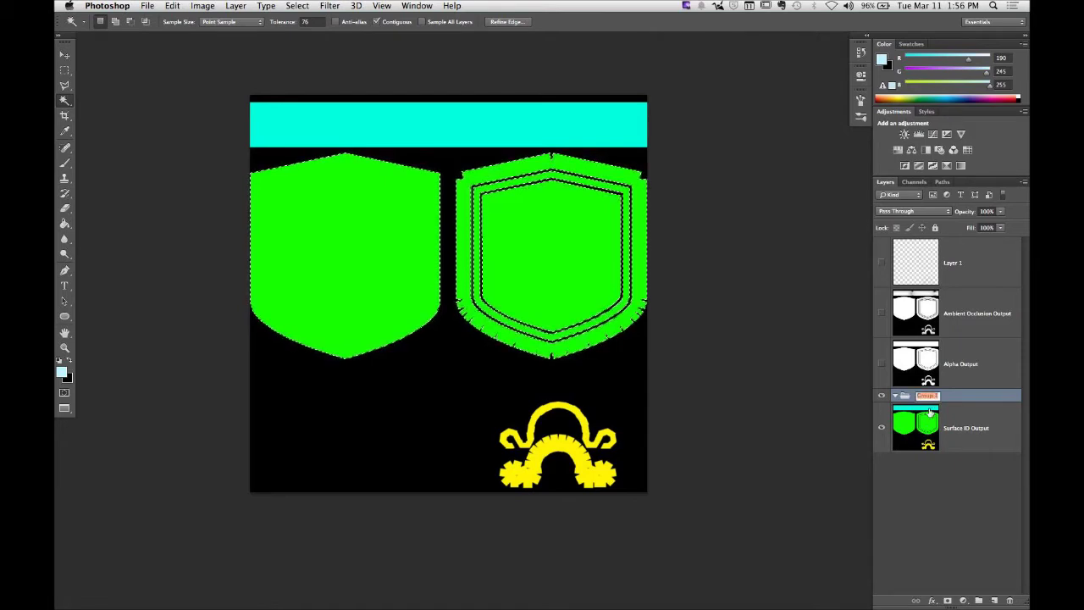
text(Sign)
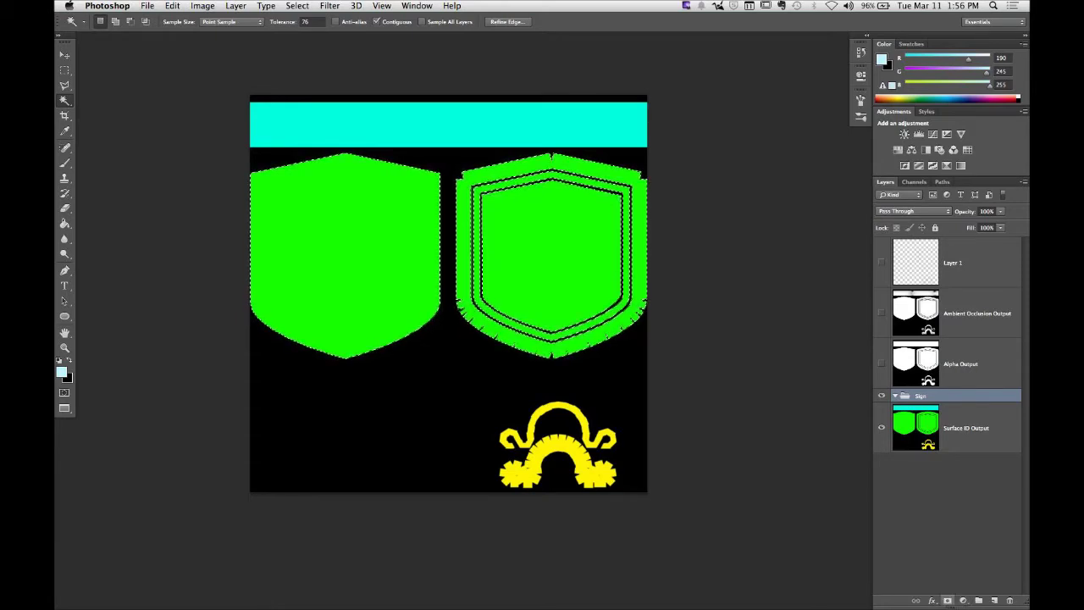
click(948, 600)
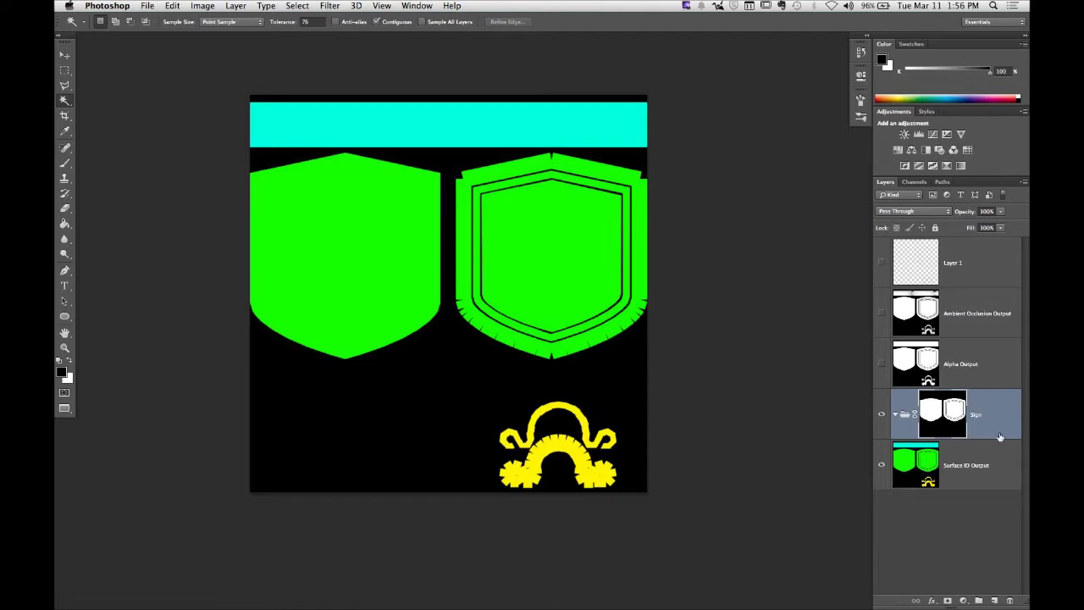
click(881, 414)
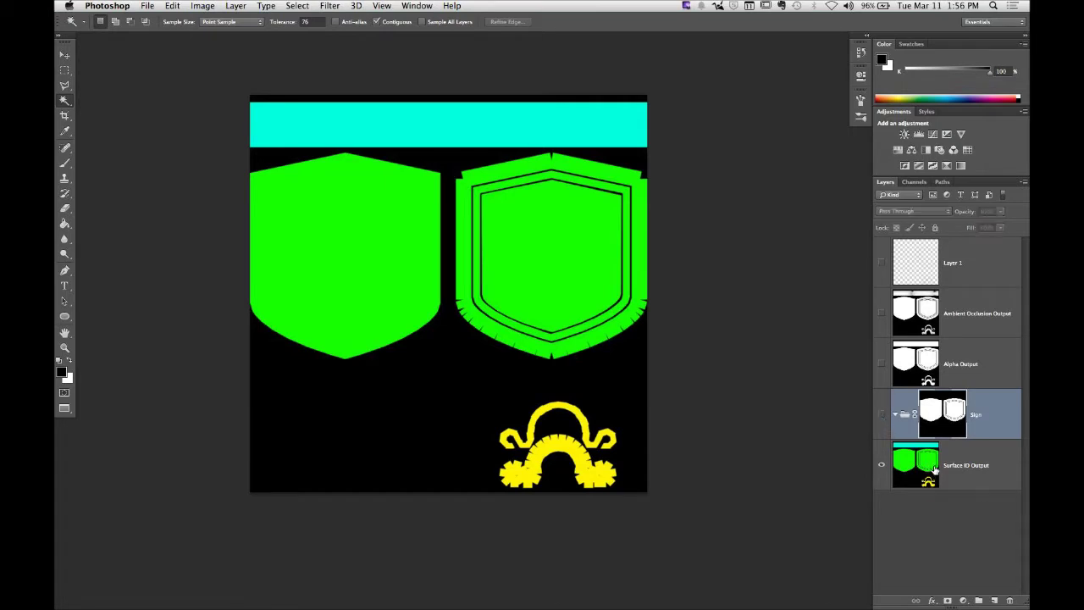
Step: Select the cyan strip on the Surface ID Output layer and create a group named Chain Links masked to it
click(935, 470)
click(346, 121)
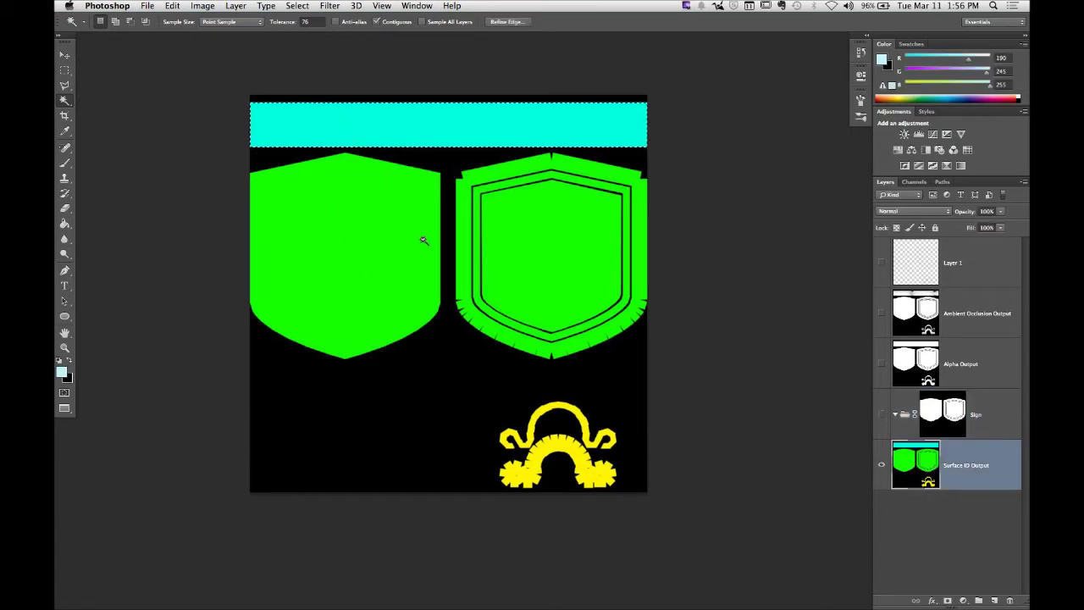
click(978, 600)
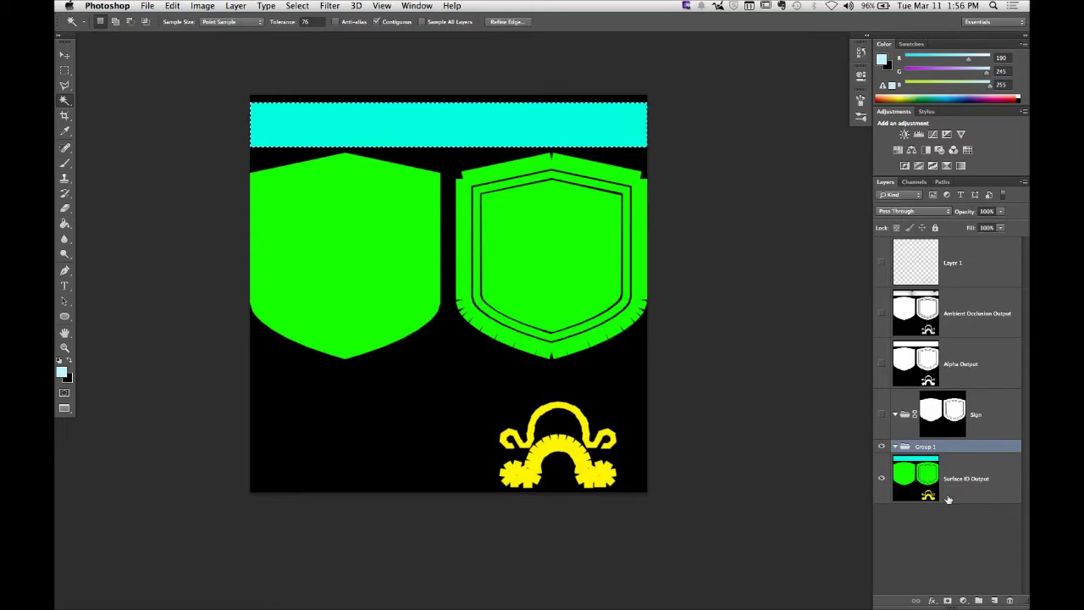
double_click(925, 447)
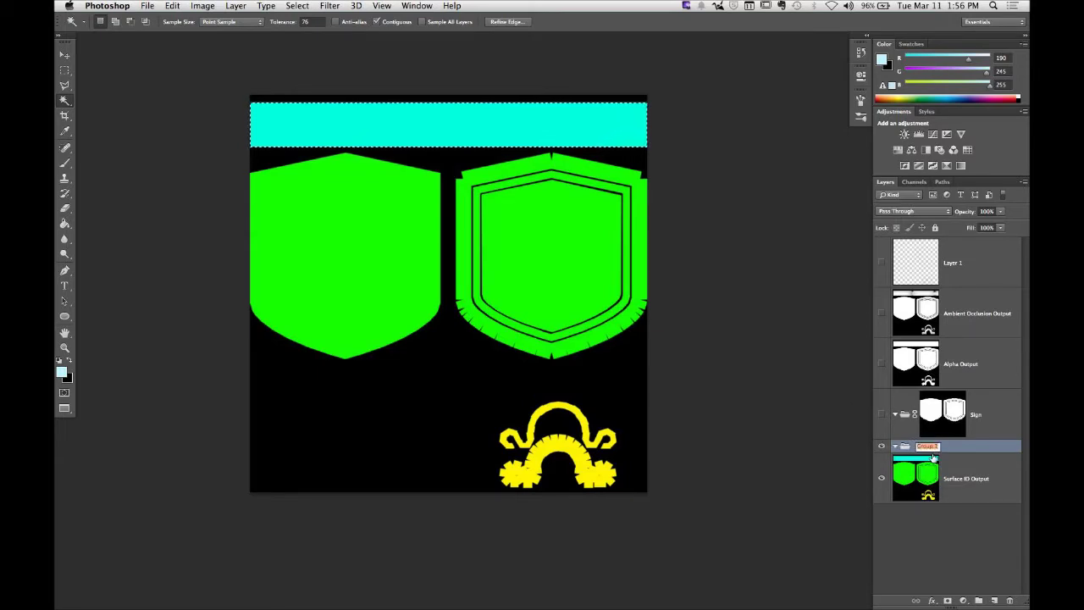
text(Chain Links)
key(Return)
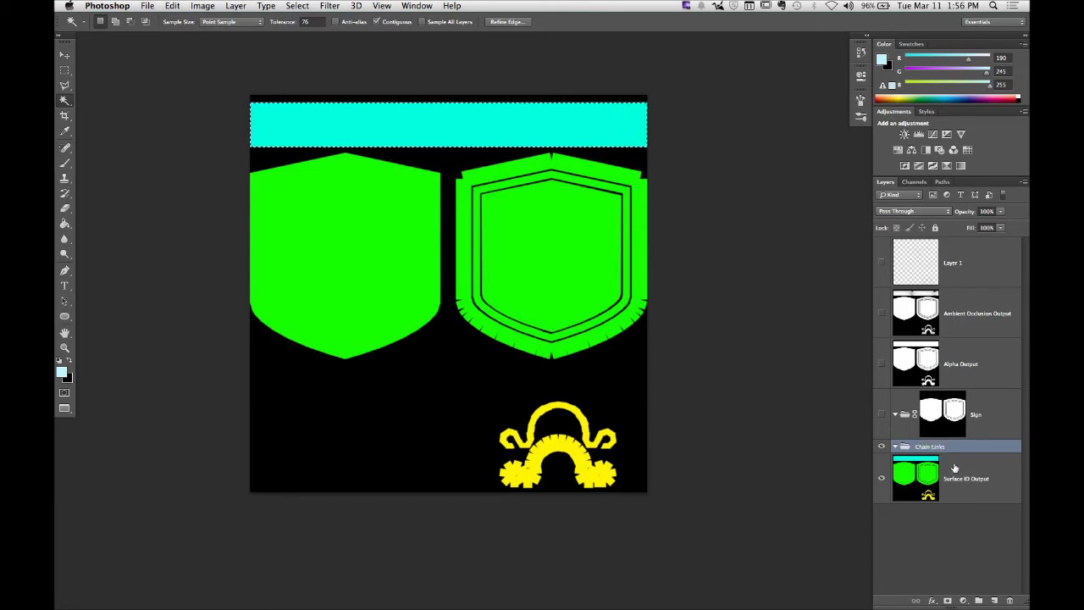
click(947, 600)
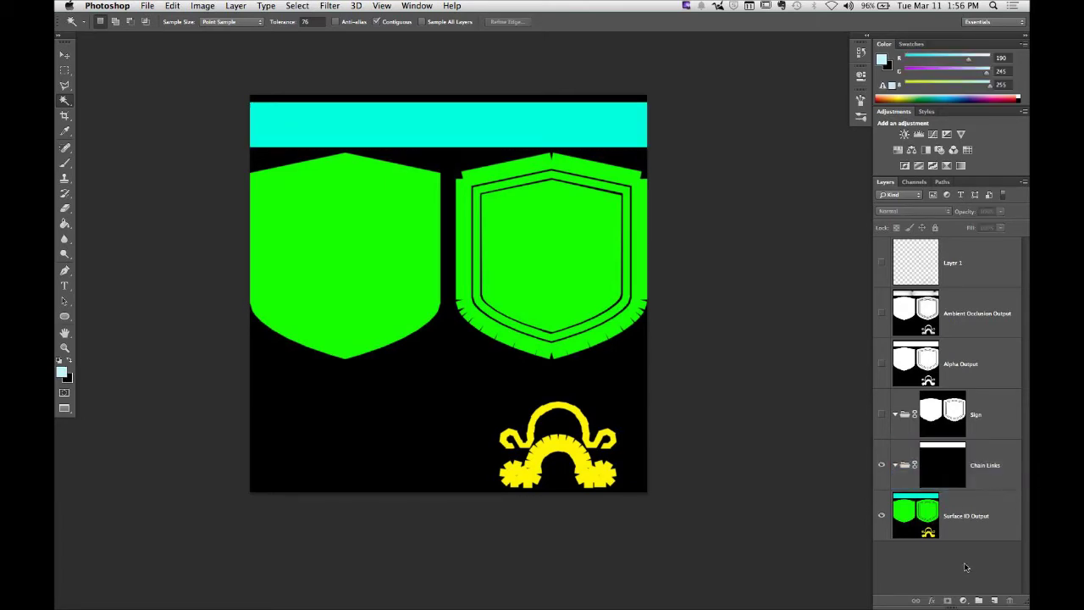
Step: Select the yellow bracket shapes on the Surface ID Output layer and create a group named Brackets masked to them
click(929, 531)
click(549, 455)
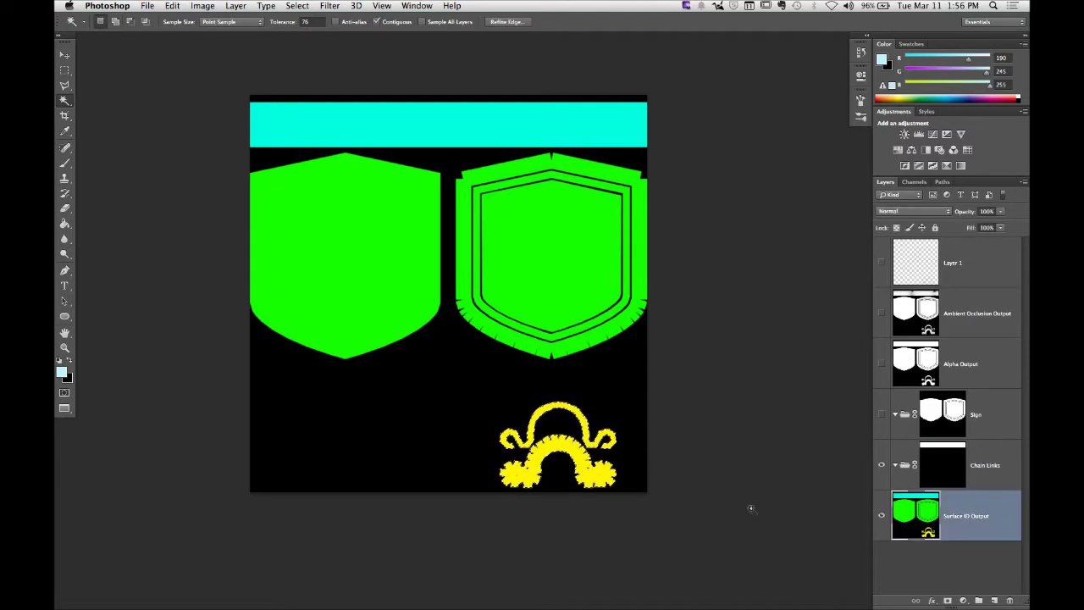
click(977, 601)
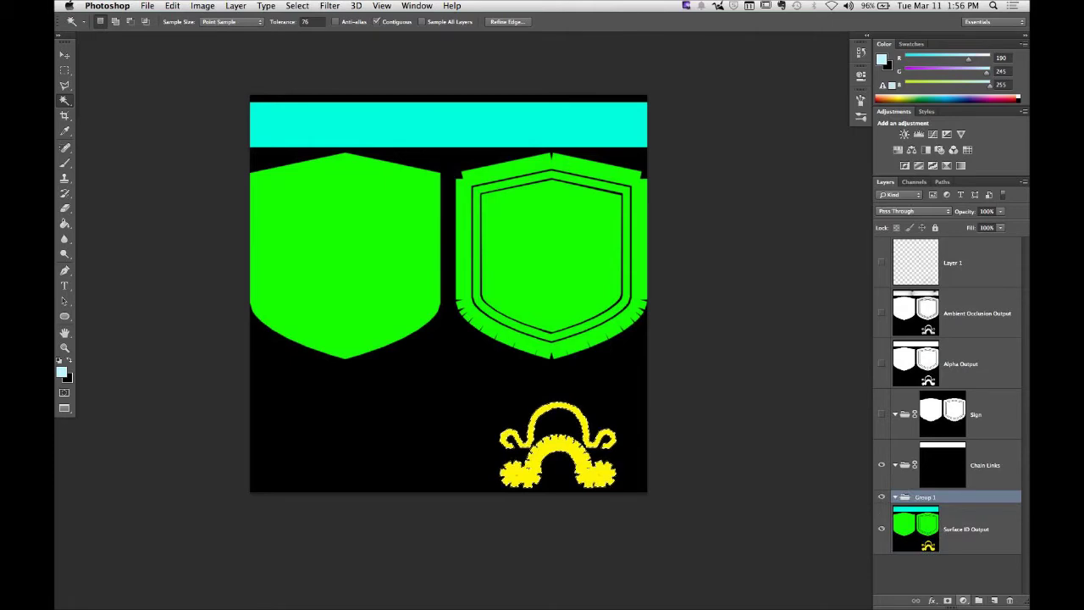
click(947, 600)
double_click(980, 515)
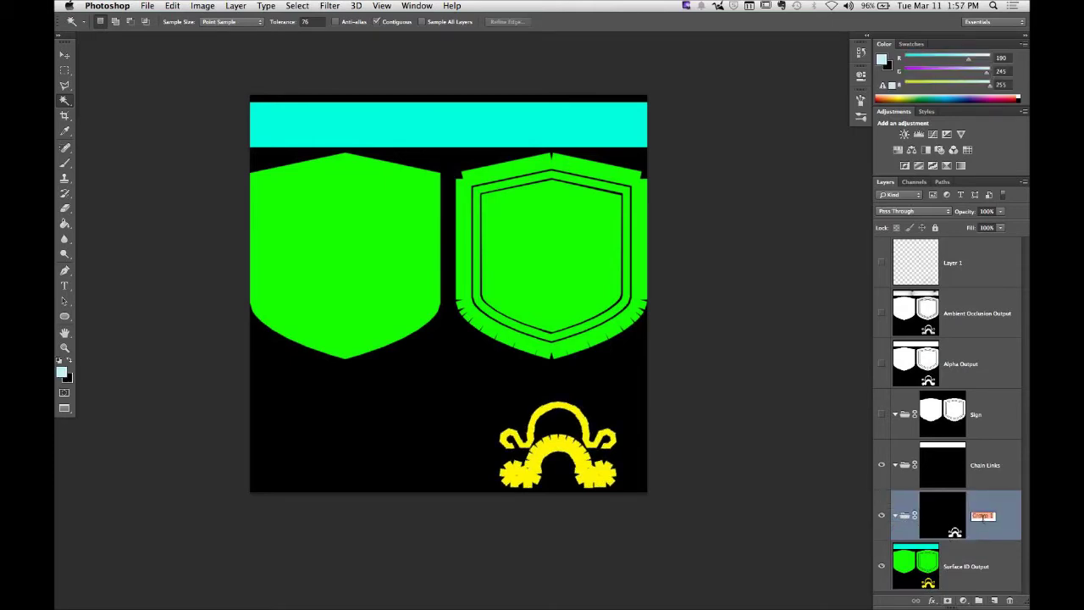
text(Brackets)
key(Return)
Step: Delete the Surface ID Output layer and leave no layer selected
click(924, 572)
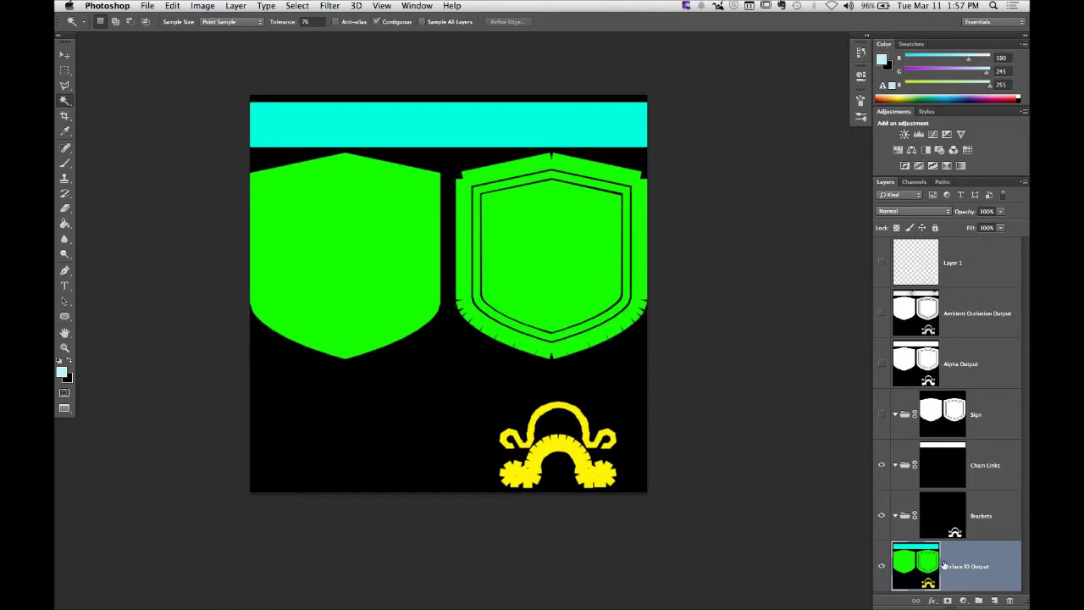
drag(927, 564, 1009, 599)
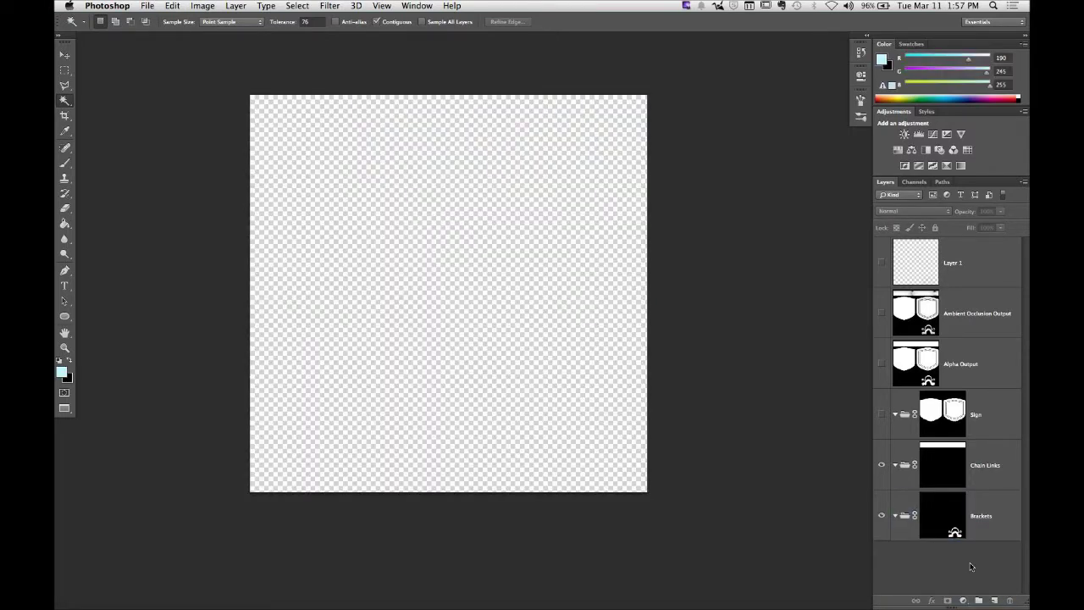
click(970, 369)
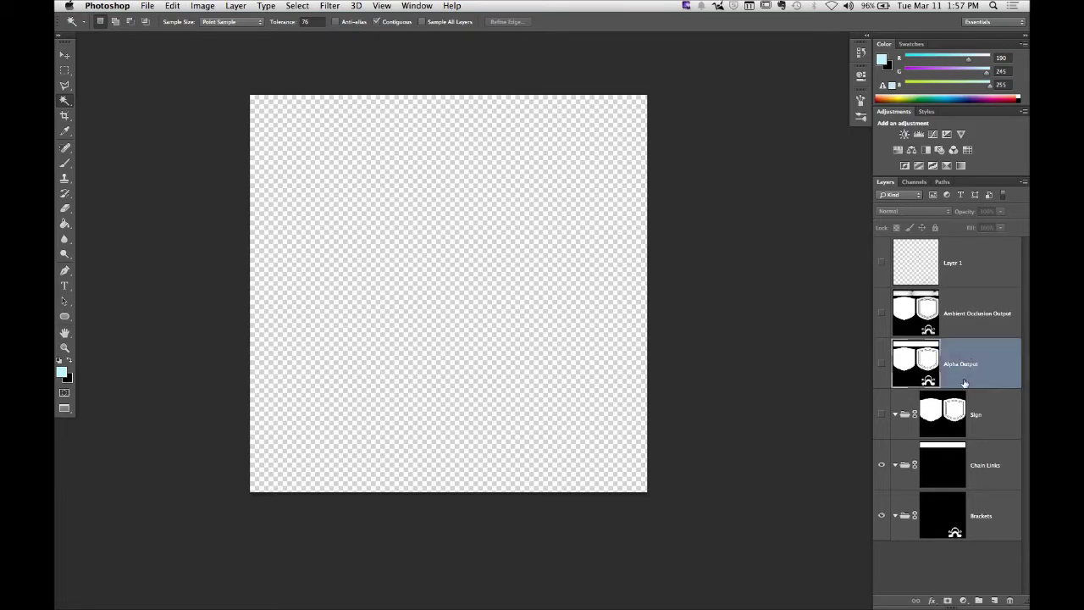
click(977, 570)
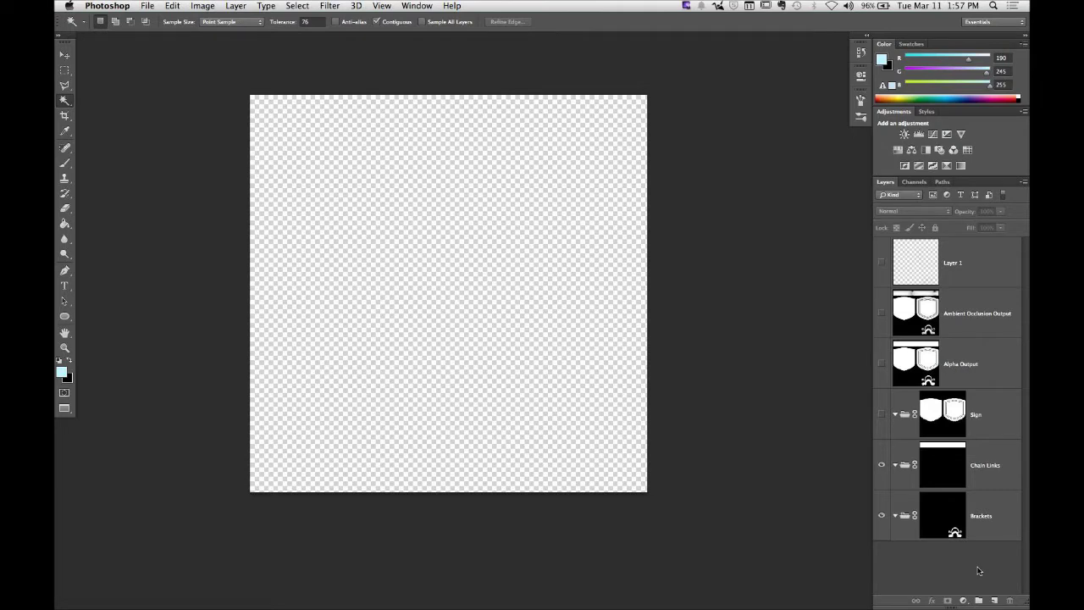
Step: Show the Ambient Occlusion Output layer and set its blend mode to Multiply
click(881, 312)
click(968, 313)
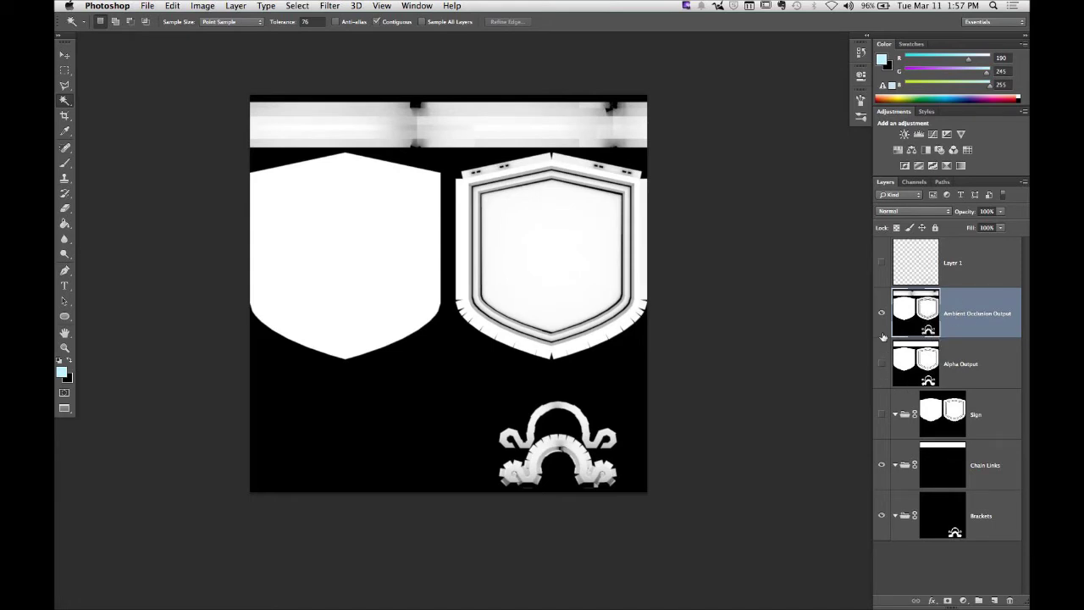
click(889, 212)
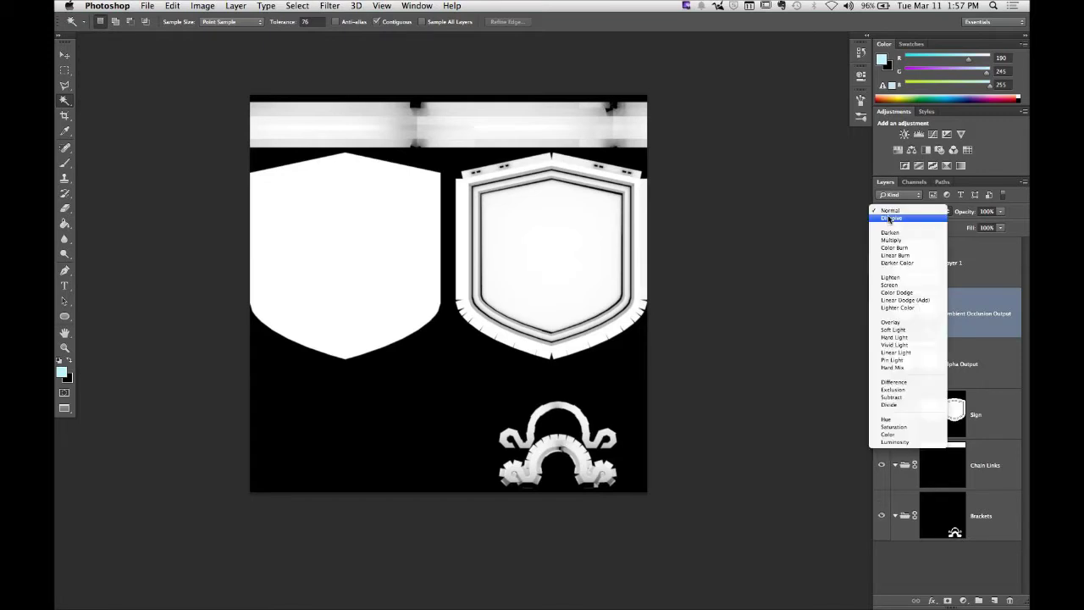
click(899, 241)
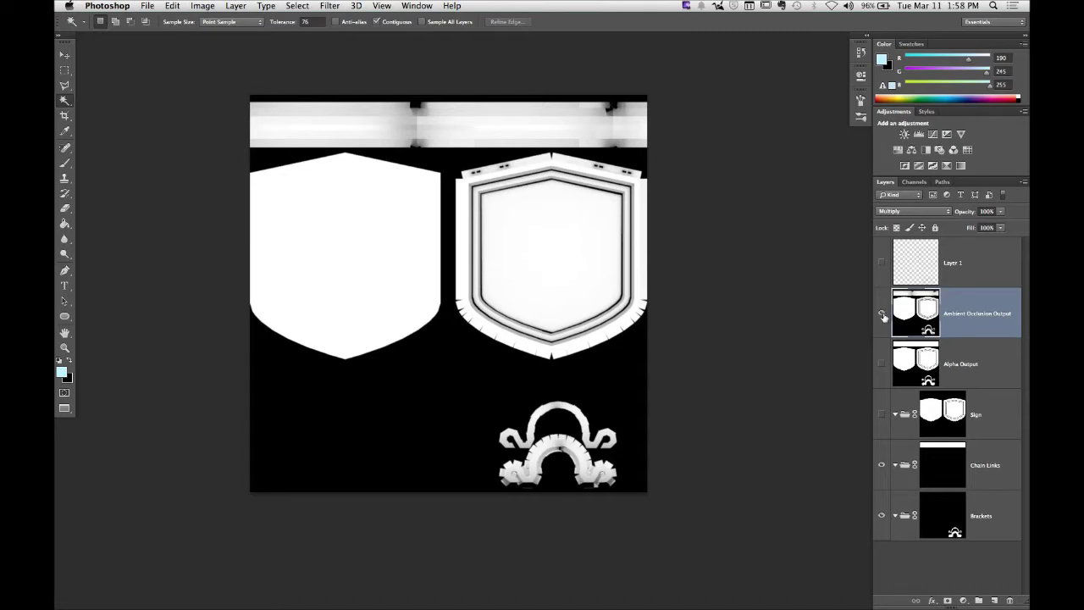
Step: Show the Alpha Output layer in place of the Ambient Occlusion Output and load its white shapes as a selection from the Green channel
click(882, 316)
click(882, 363)
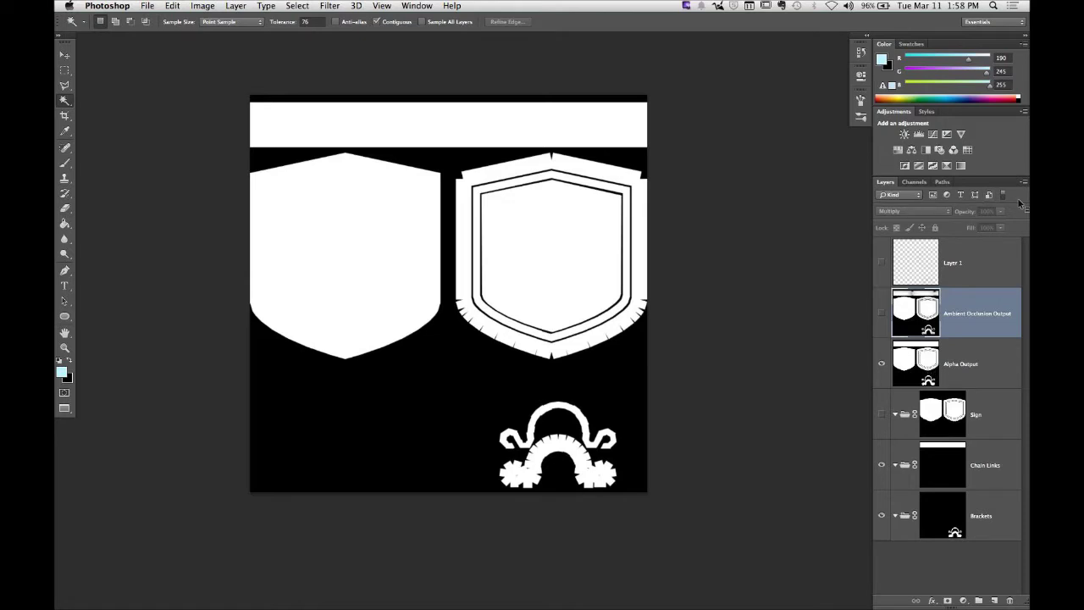
click(920, 184)
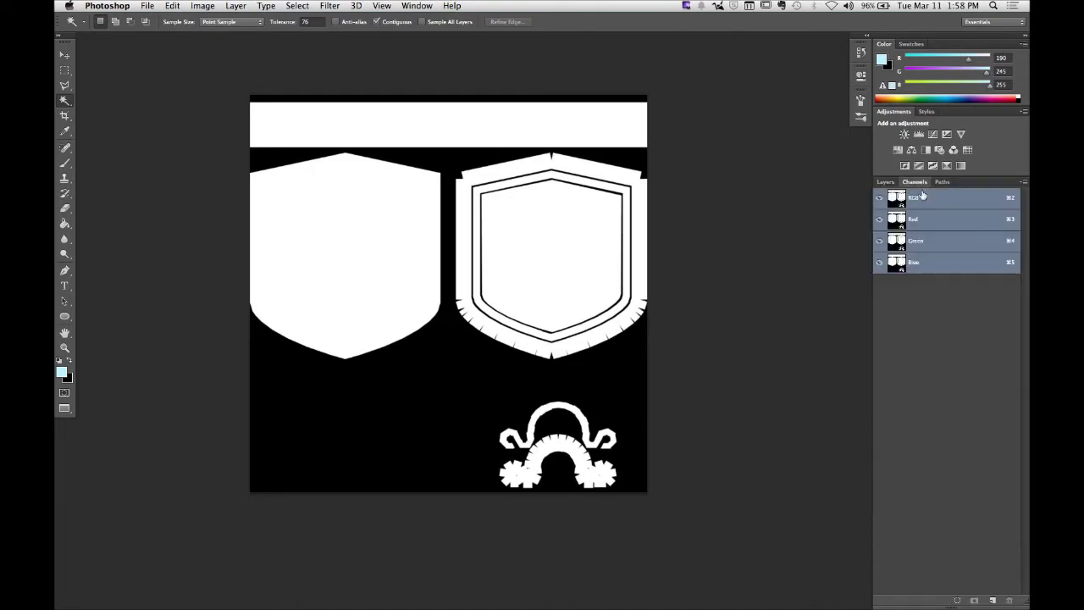
super+click(896, 240)
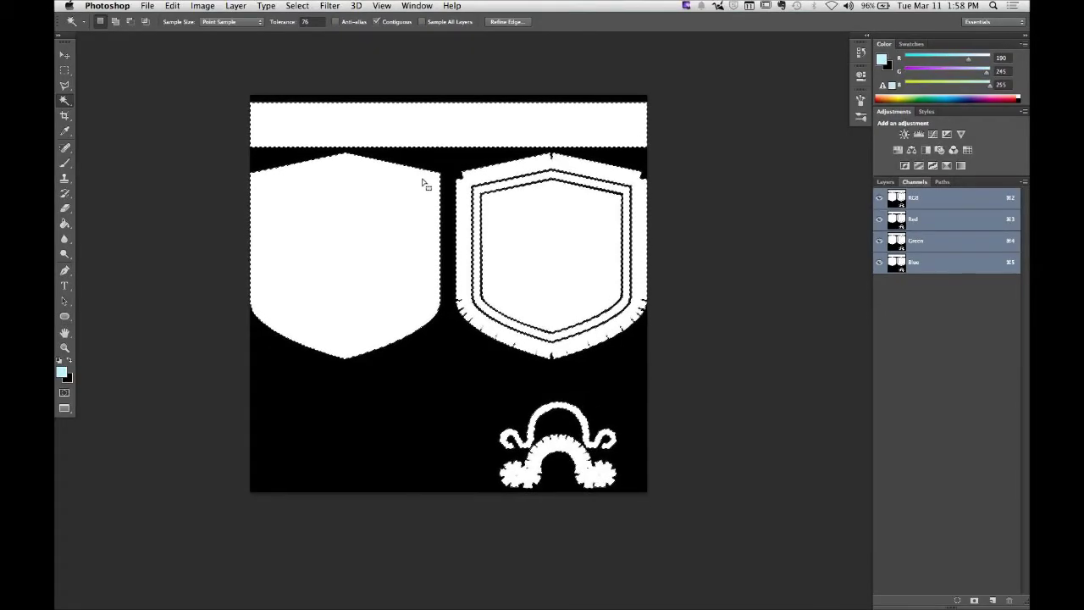
click(884, 182)
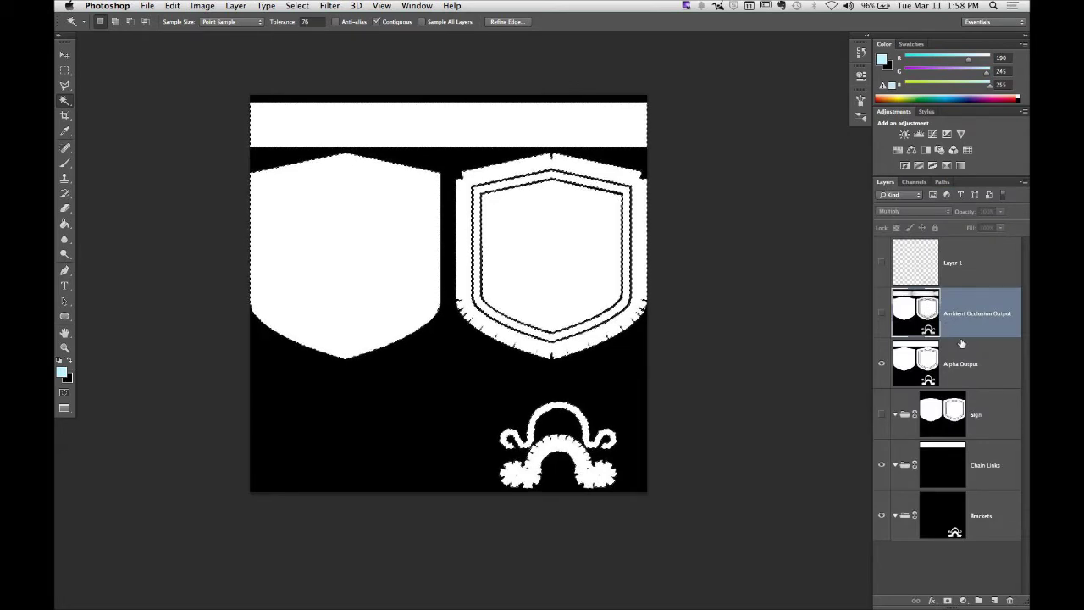
Step: Hide the Alpha Output layer, show the Ambient Occlusion Output layer and mask it with the loaded selection
click(881, 313)
click(881, 363)
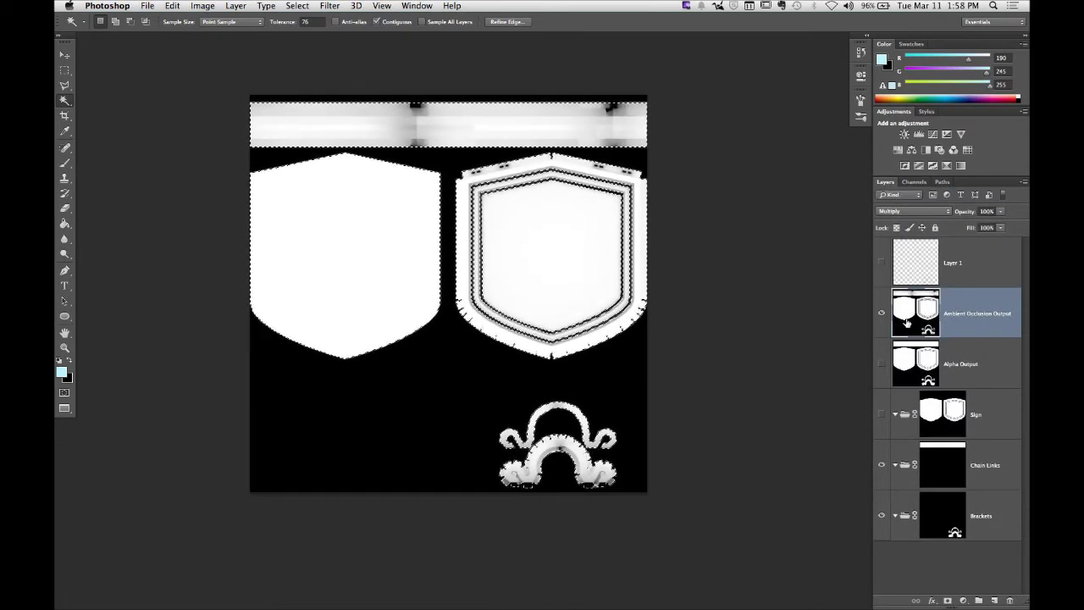
click(963, 601)
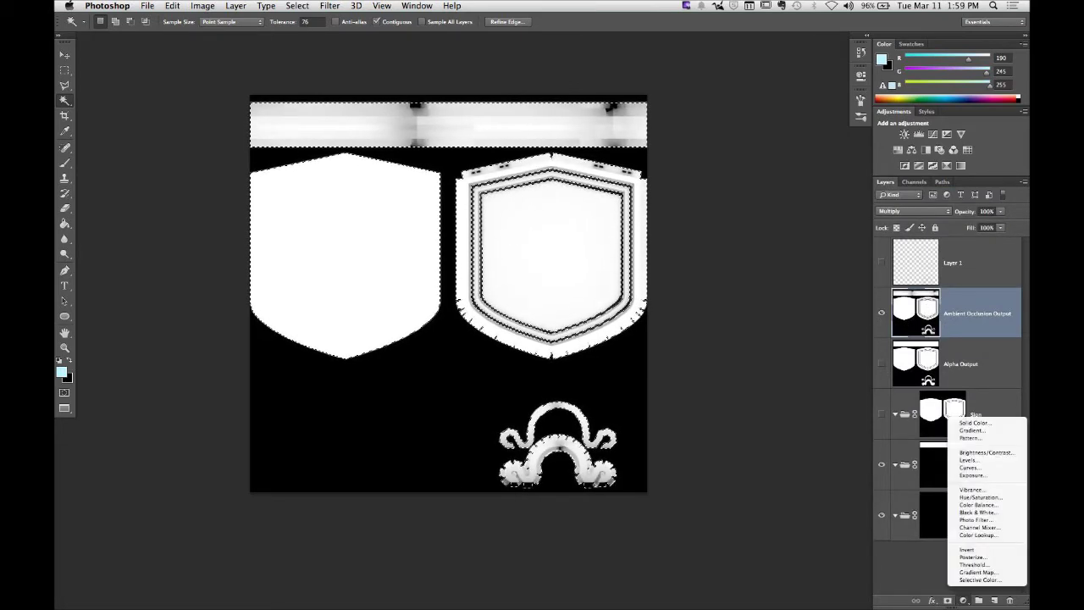
click(948, 600)
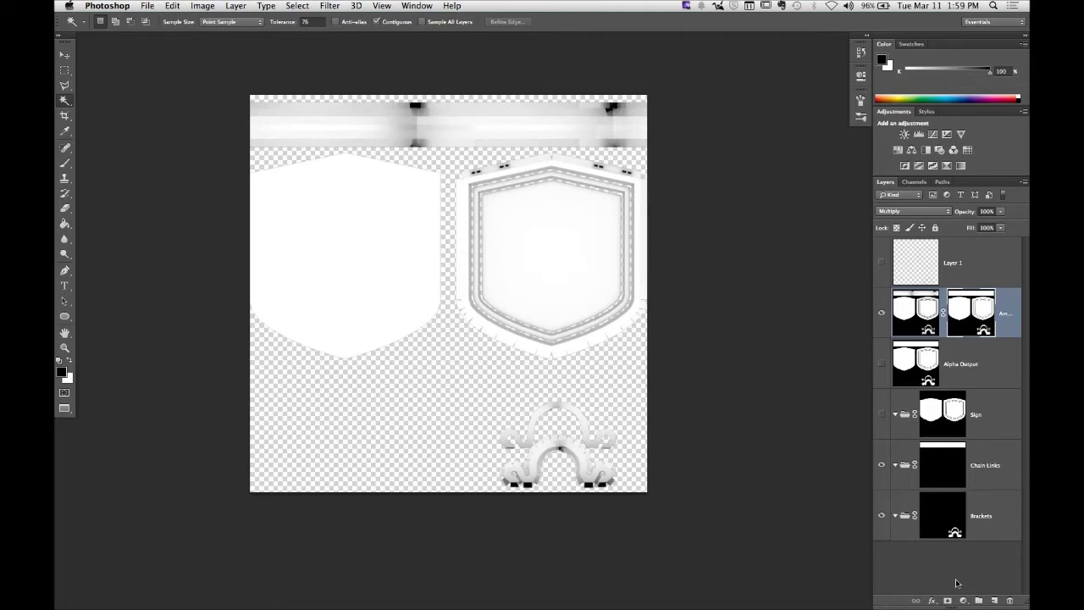
Step: Add a bright cyan Solid Color fill layer inside the Sign group and make the group visible
click(982, 424)
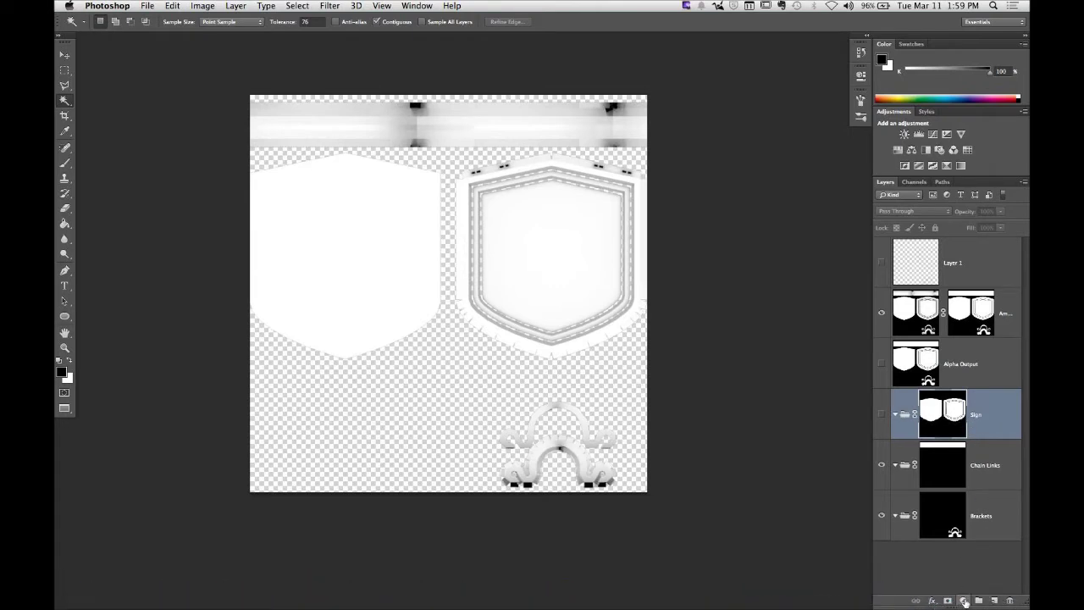
click(963, 602)
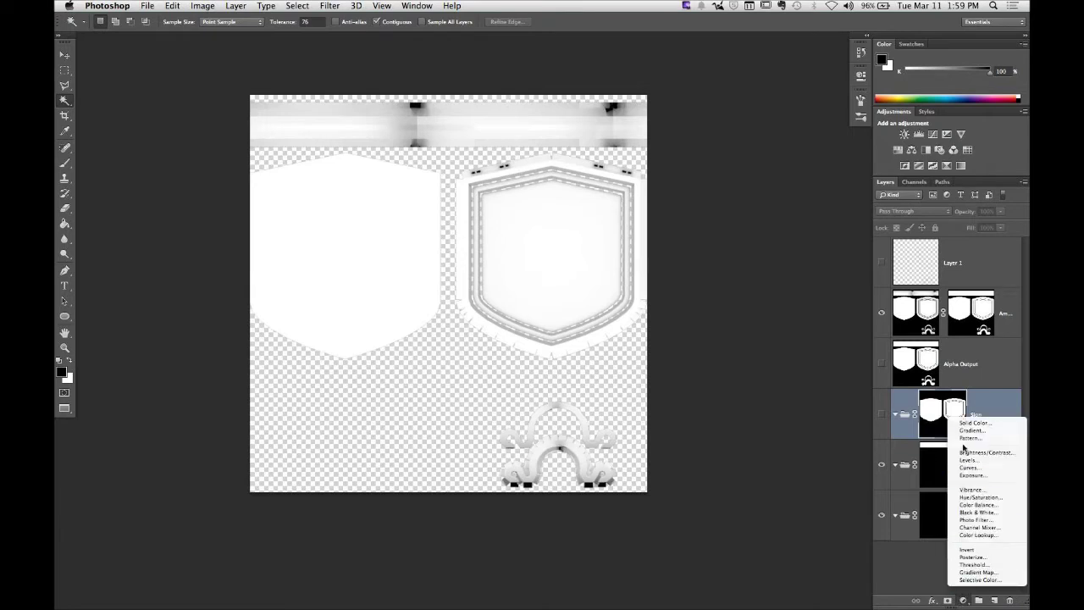
click(971, 422)
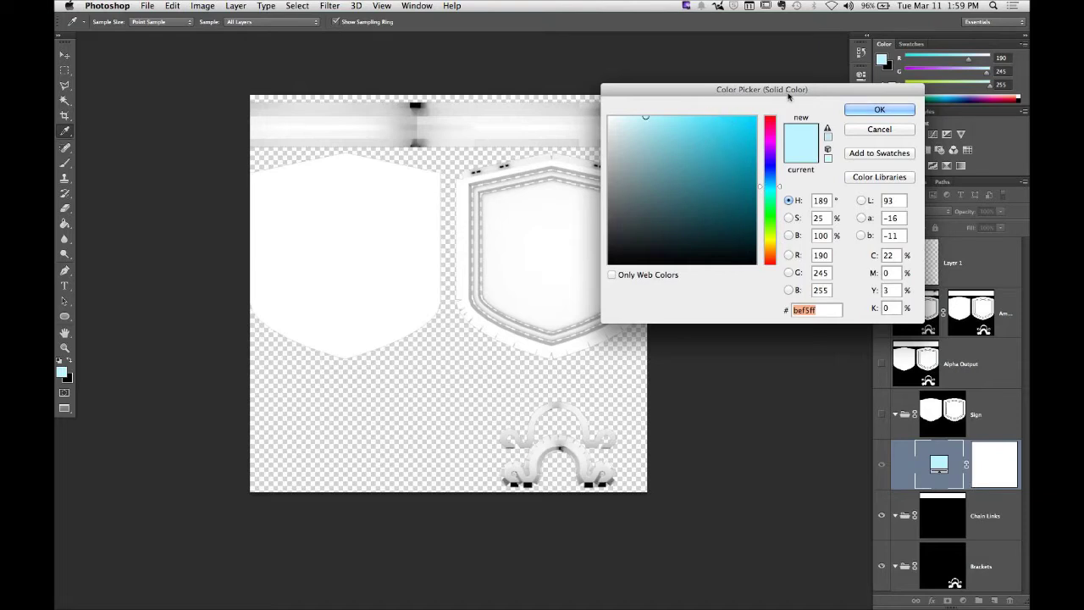
click(857, 113)
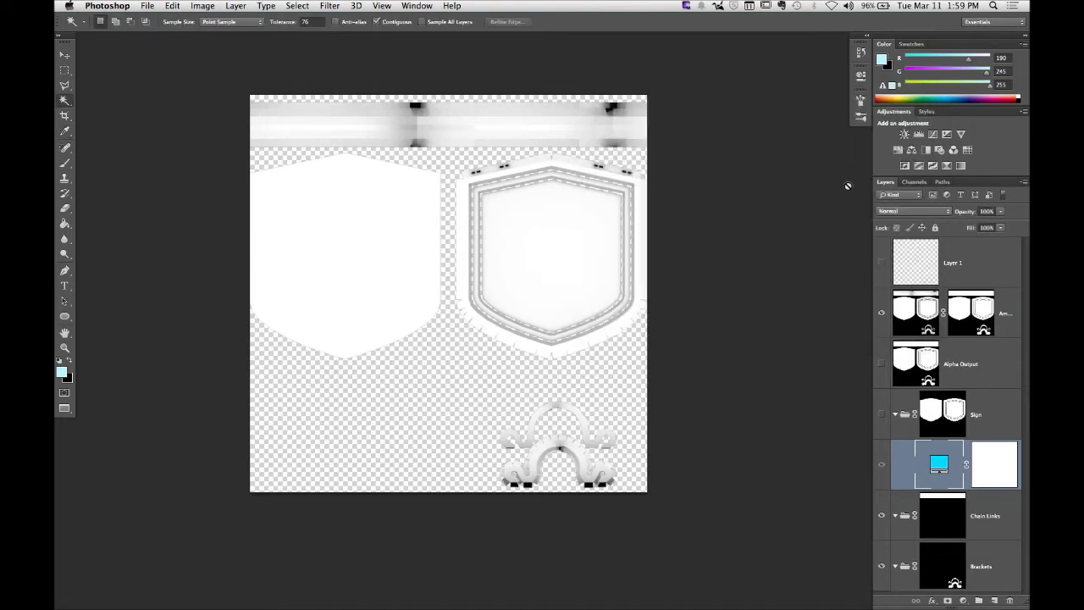
click(880, 414)
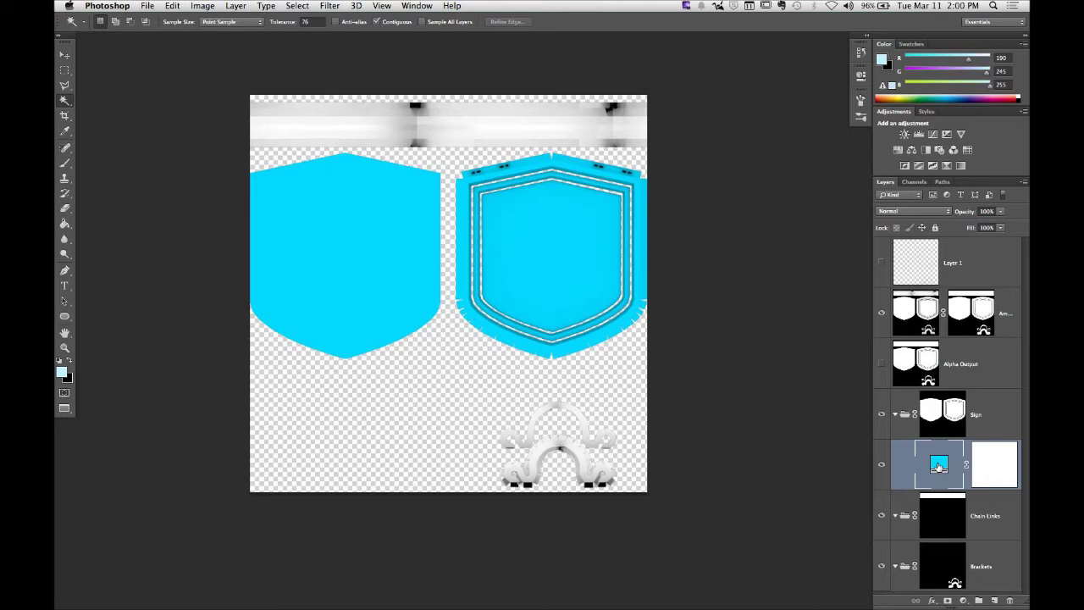
Step: Duplicate the Sign group's cyan Solid Color fill layer twice
click(902, 424)
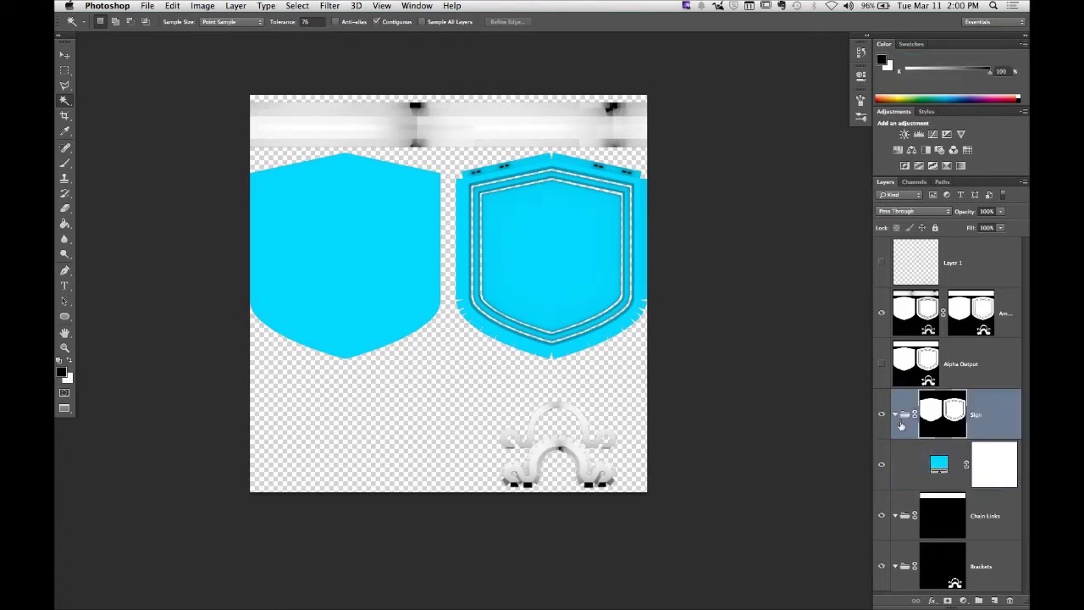
click(941, 463)
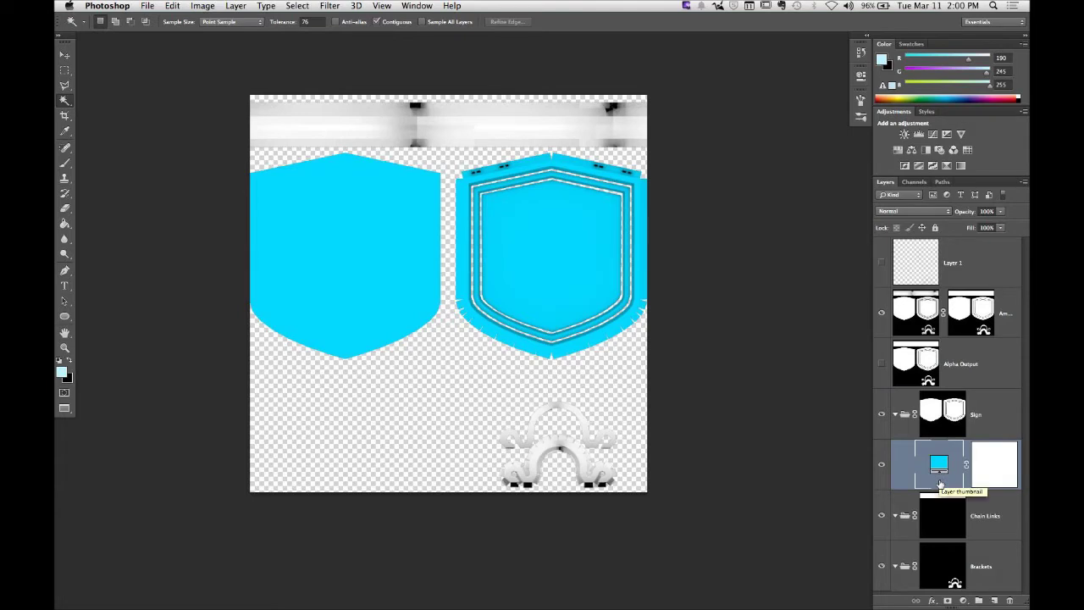
drag(942, 470, 935, 518)
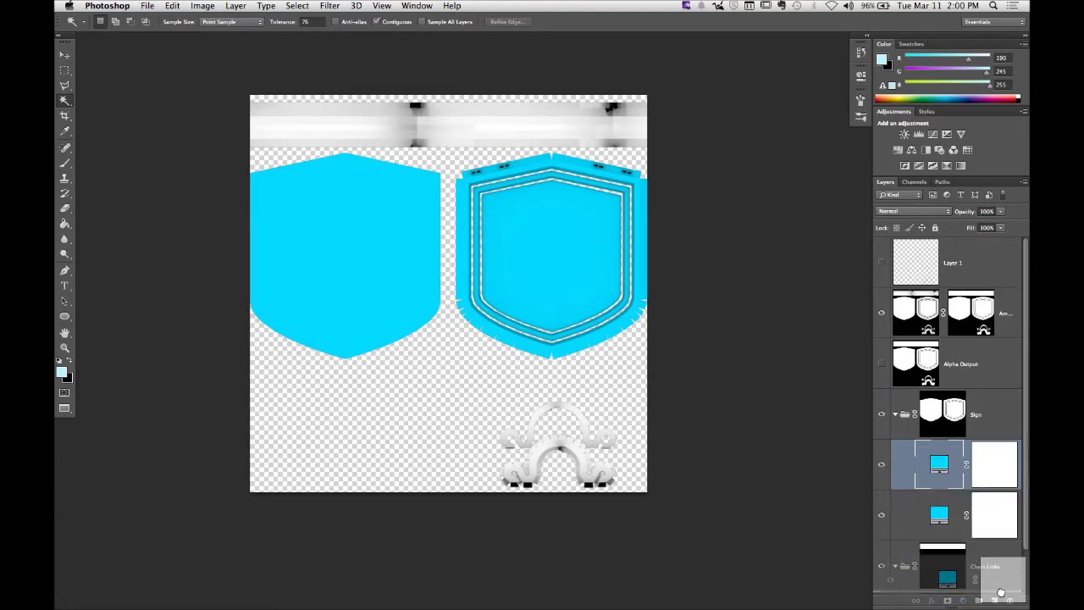
Step: Recolor one cyan fill copy to pure red (ff0000) and move it into the Chain Links group
double_click(945, 466)
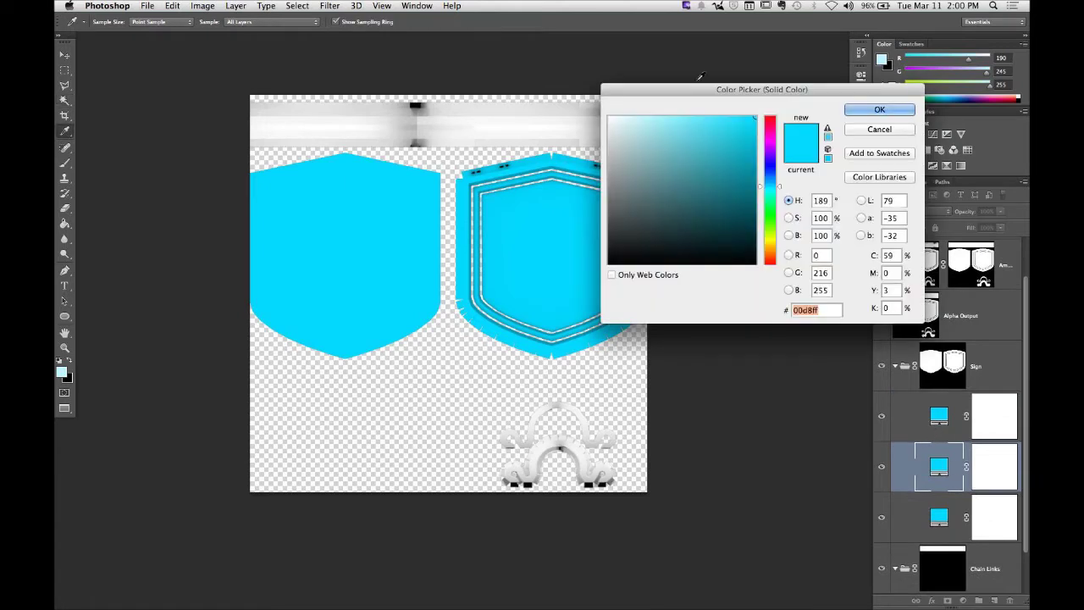
click(769, 127)
drag(769, 127, 768, 118)
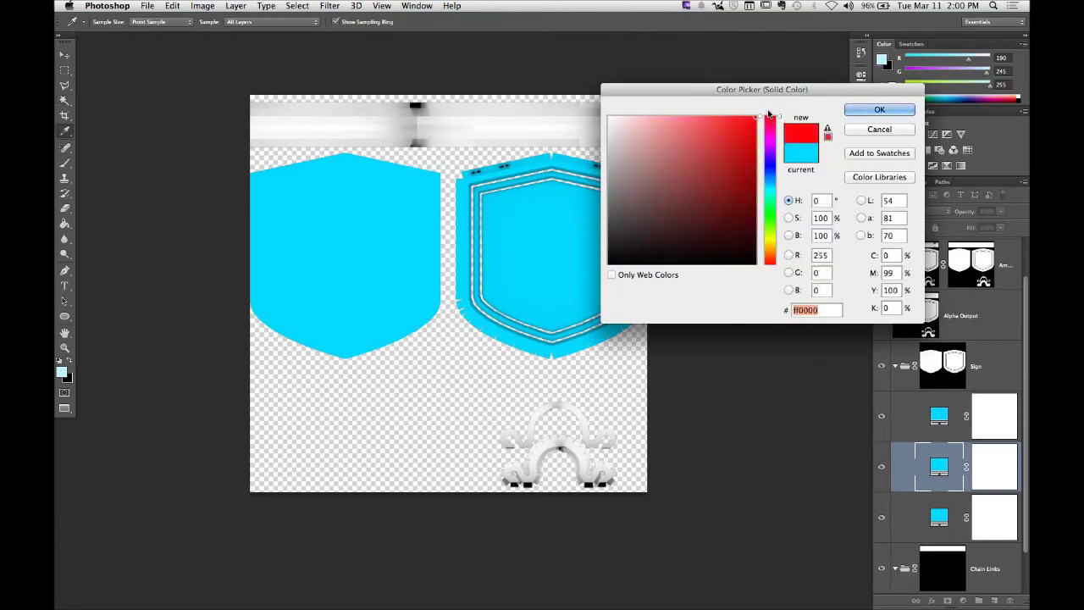
click(879, 109)
drag(943, 468, 935, 587)
scroll(901, 416, down, 3)
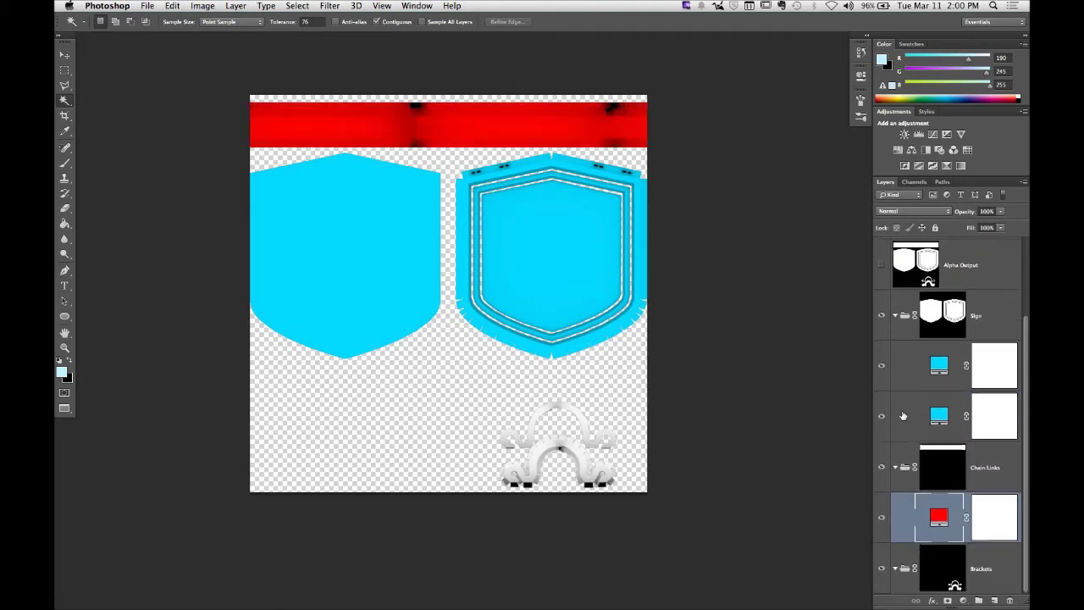
Step: Recolor the other cyan fill copy bright green inside the Brackets group, and collapse the Sign and Chain Links groups
click(938, 419)
double_click(939, 418)
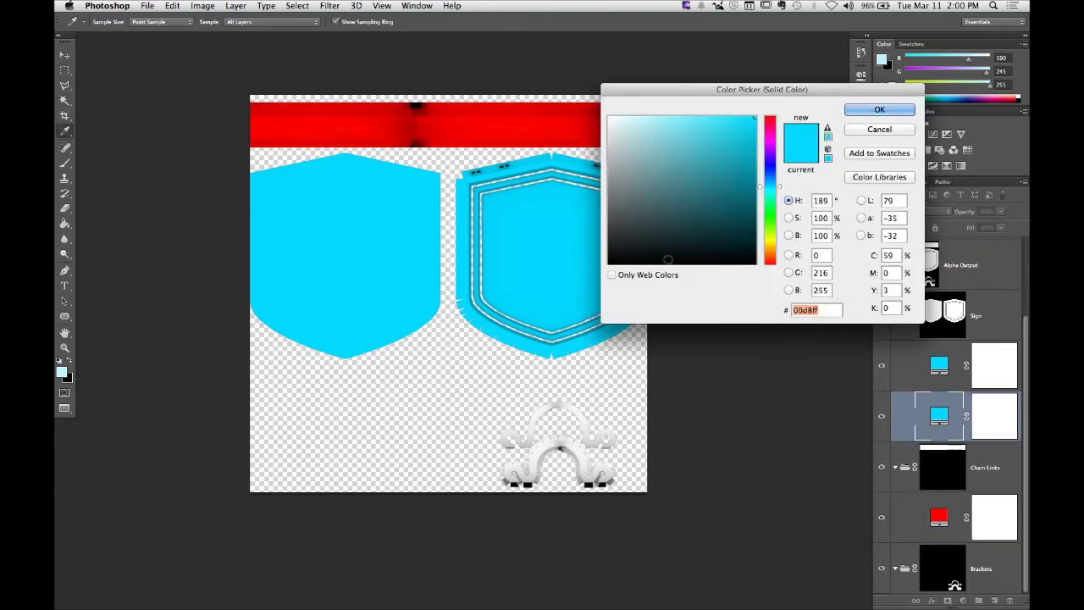
click(770, 224)
click(875, 115)
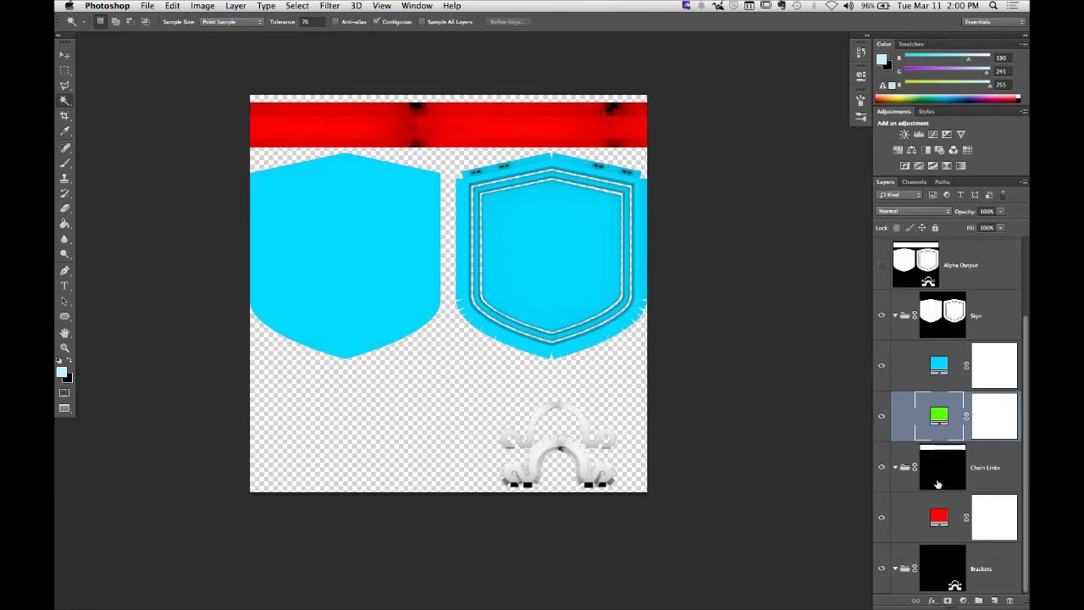
drag(942, 419, 986, 577)
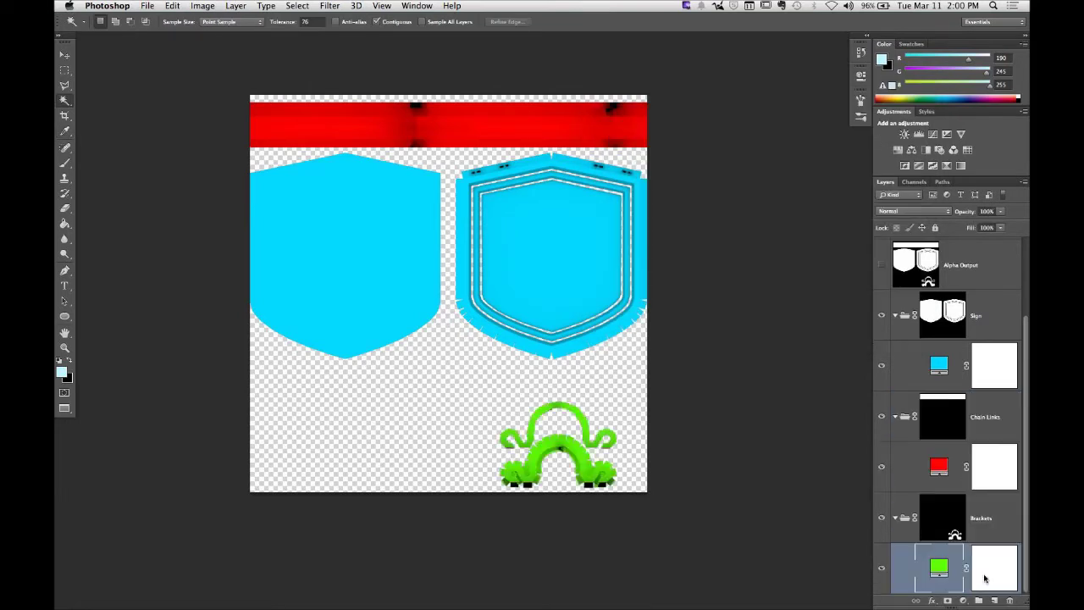
click(896, 418)
click(896, 373)
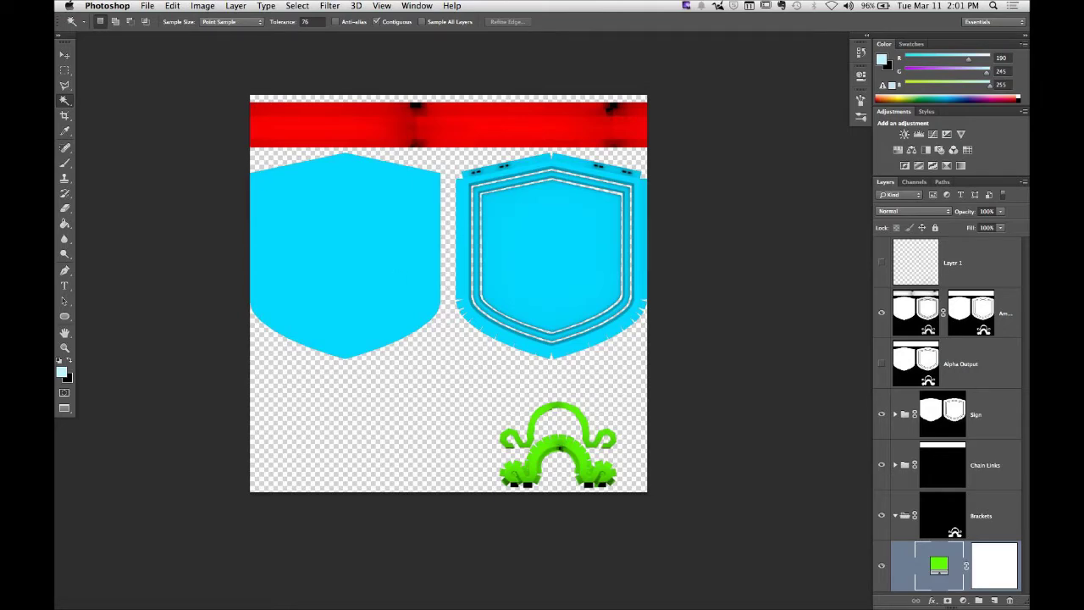
Step: Save a PNG copy of the texture to the Desktop as sign_tex_dif_v001.png, with no compression and no interlacing
click(147, 7)
click(152, 138)
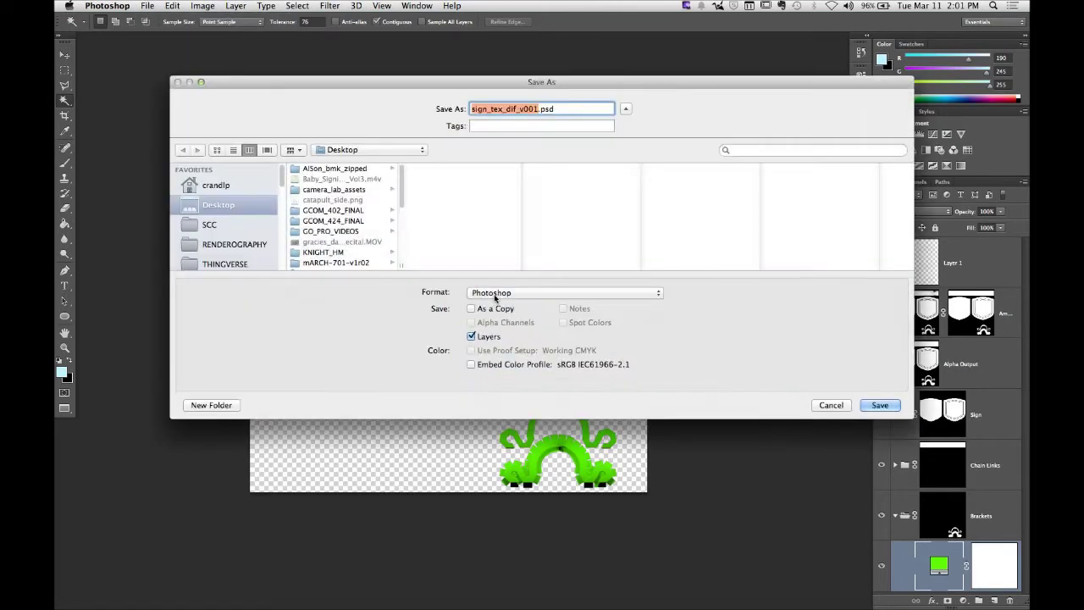
click(495, 297)
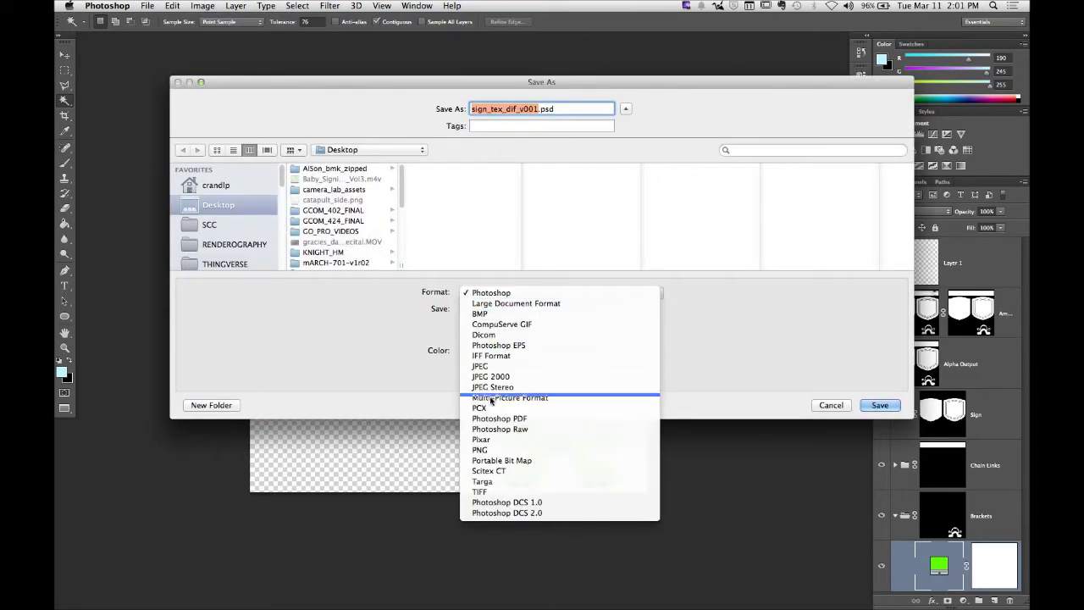
click(491, 449)
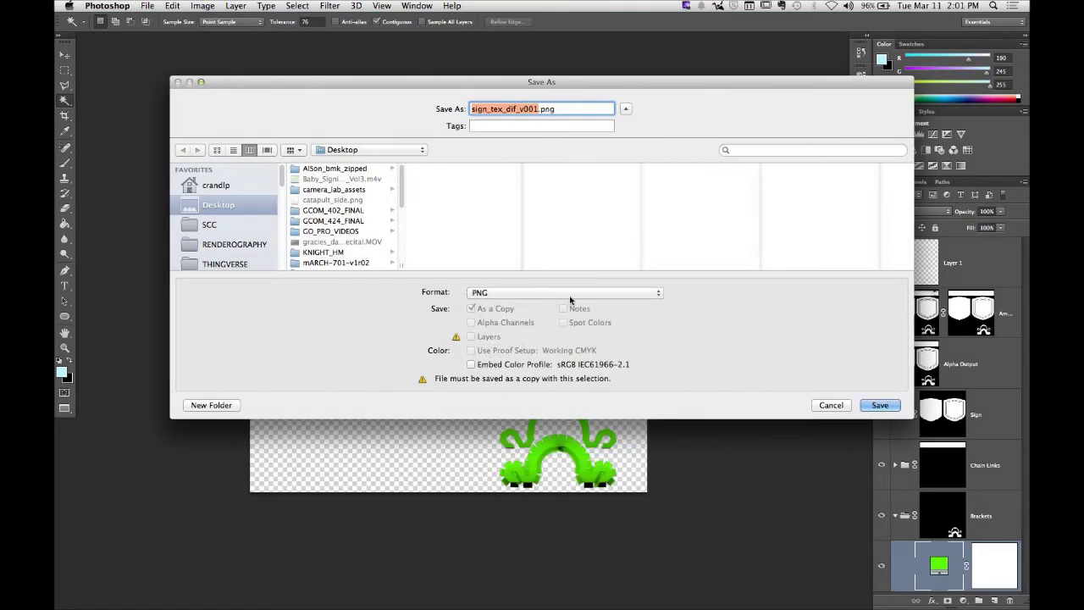
click(881, 405)
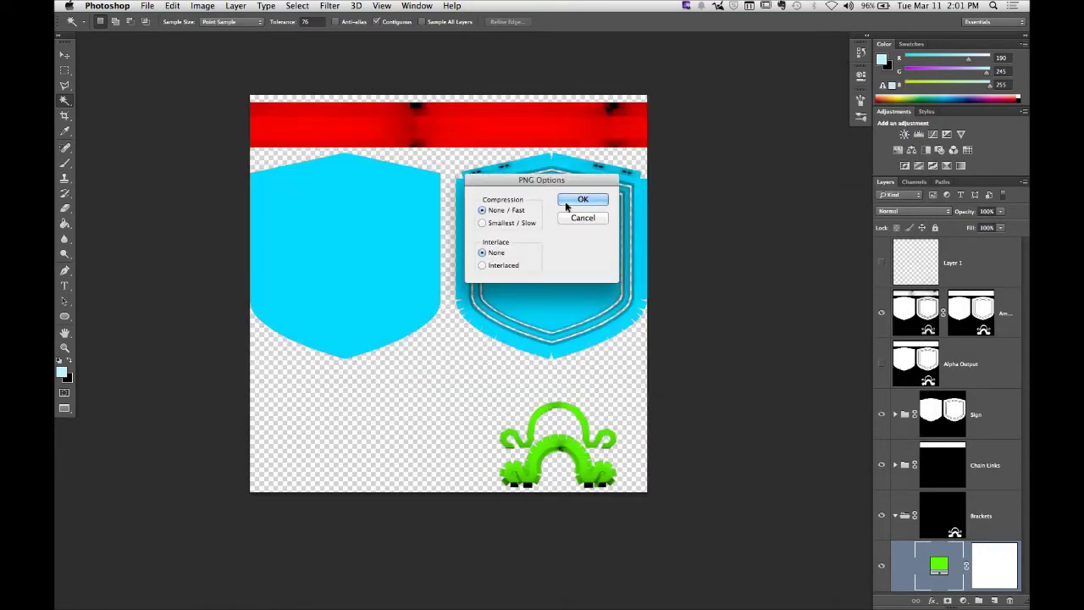
click(574, 200)
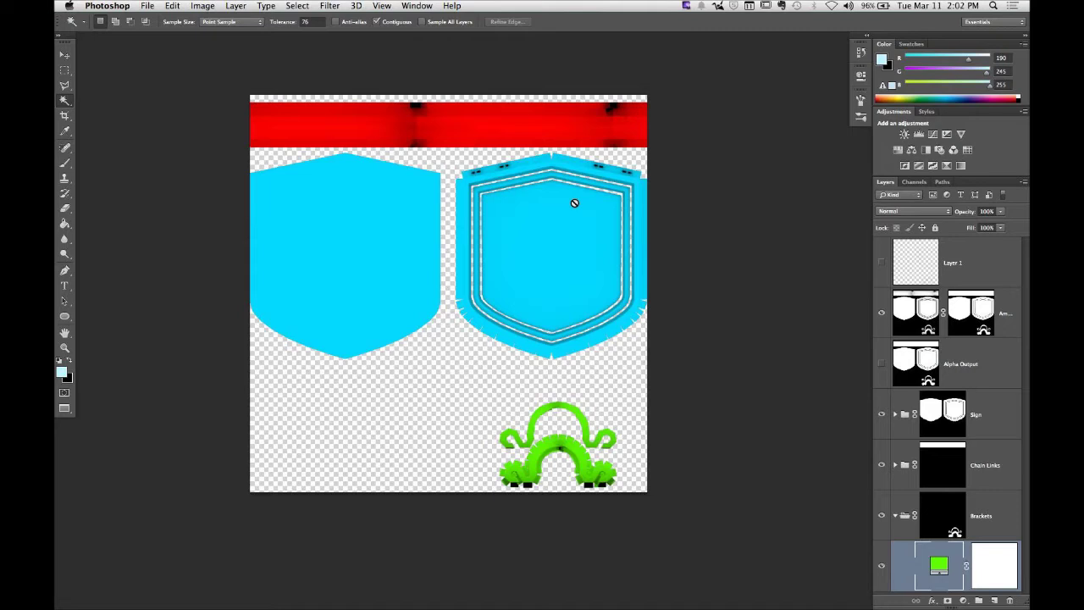
Step: Hide Photoshop and switch to the blacksmith_shop_sign_v001.lxo scene in modo
click(106, 5)
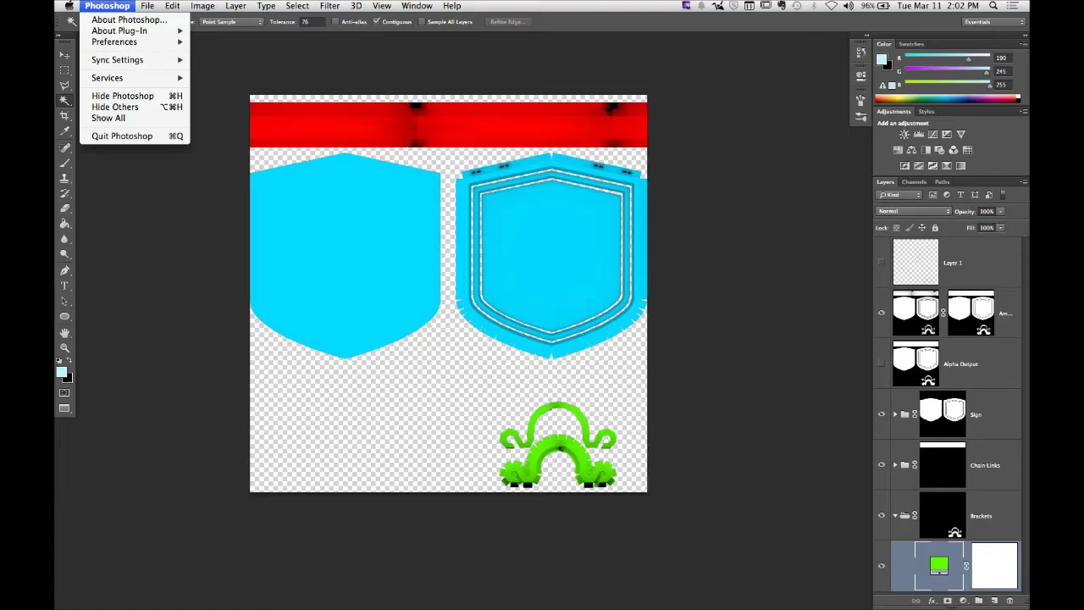
click(122, 96)
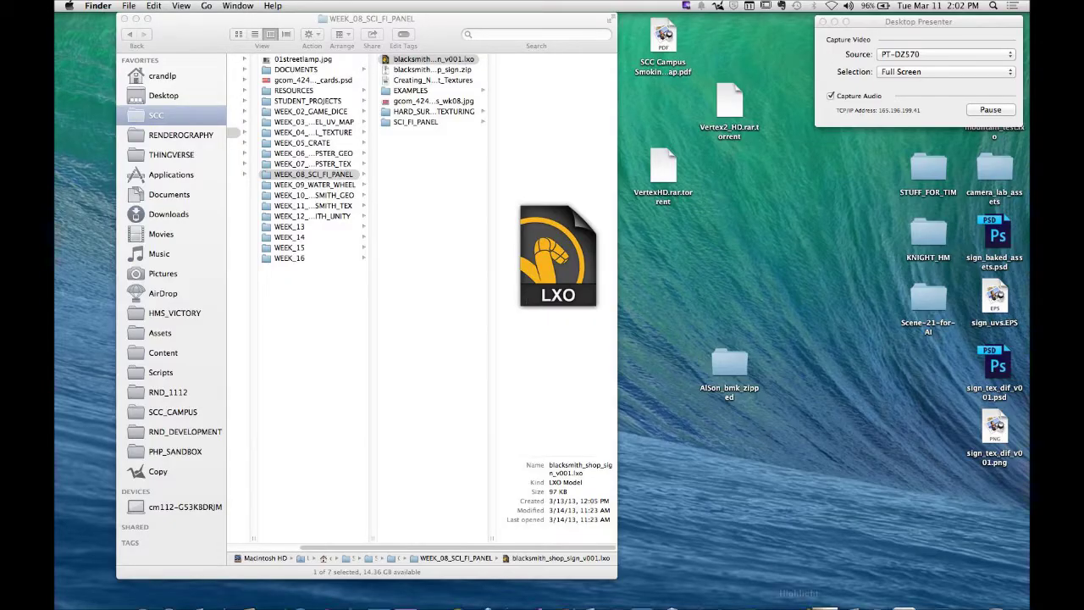
click(453, 592)
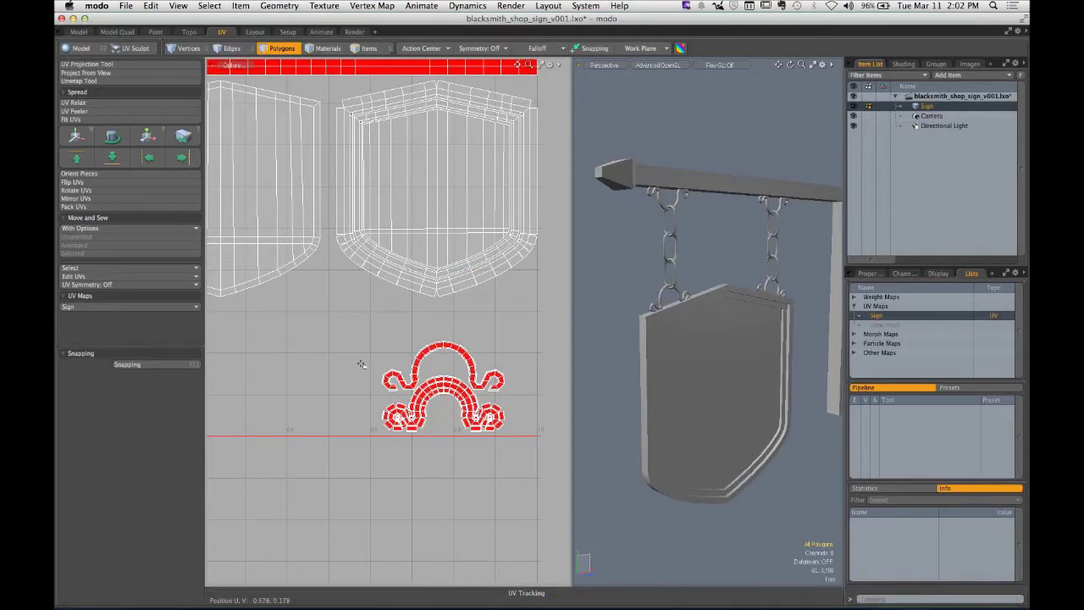
Step: Add an image map layer to the Shader Tree using sign_tex_dif_v001.png from the Desktop
click(903, 64)
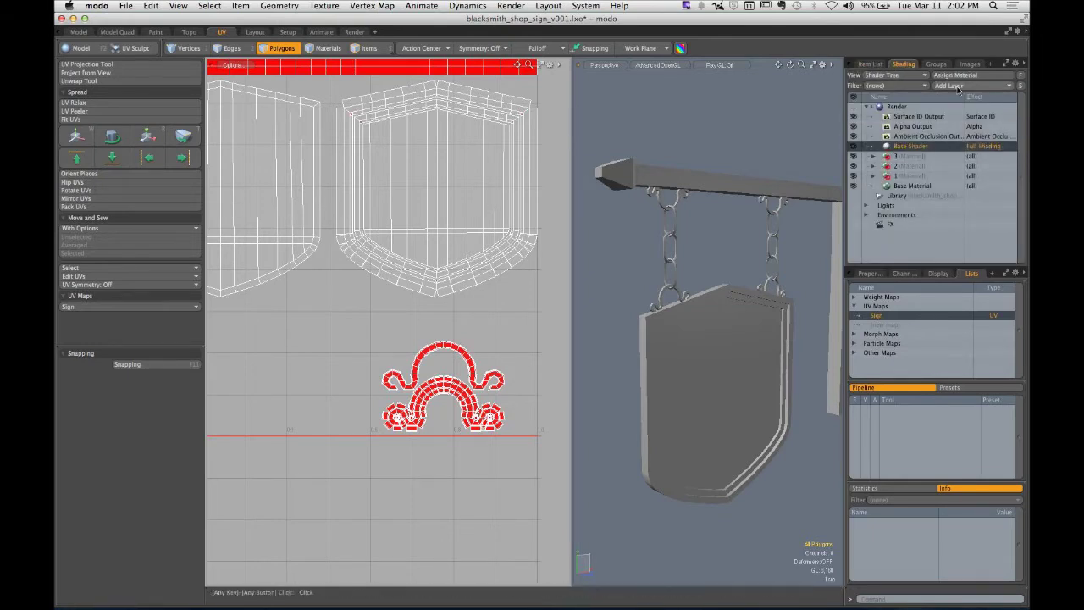
click(955, 87)
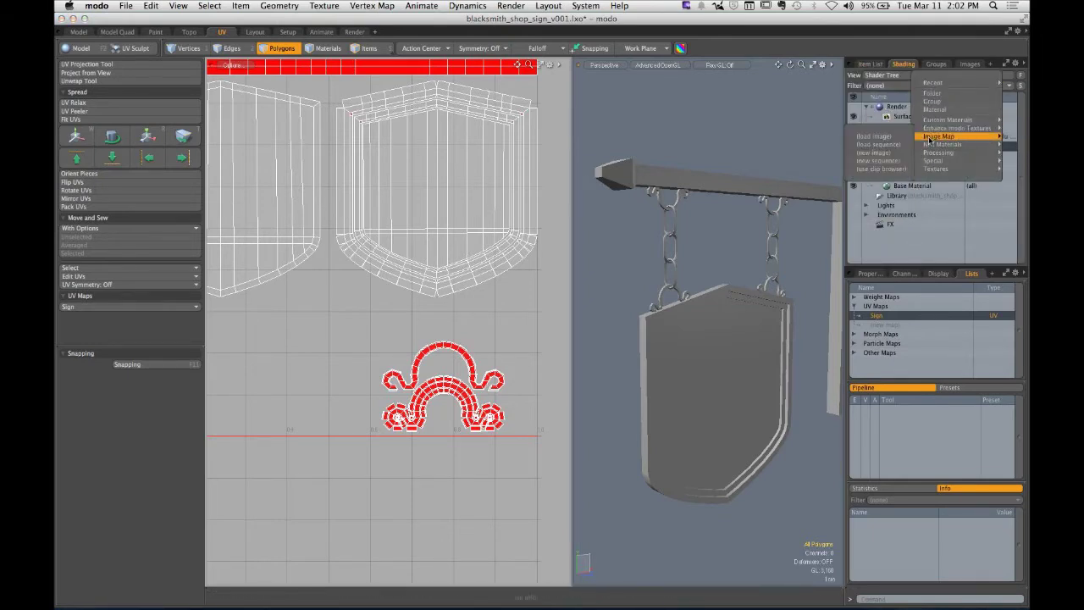
click(958, 137)
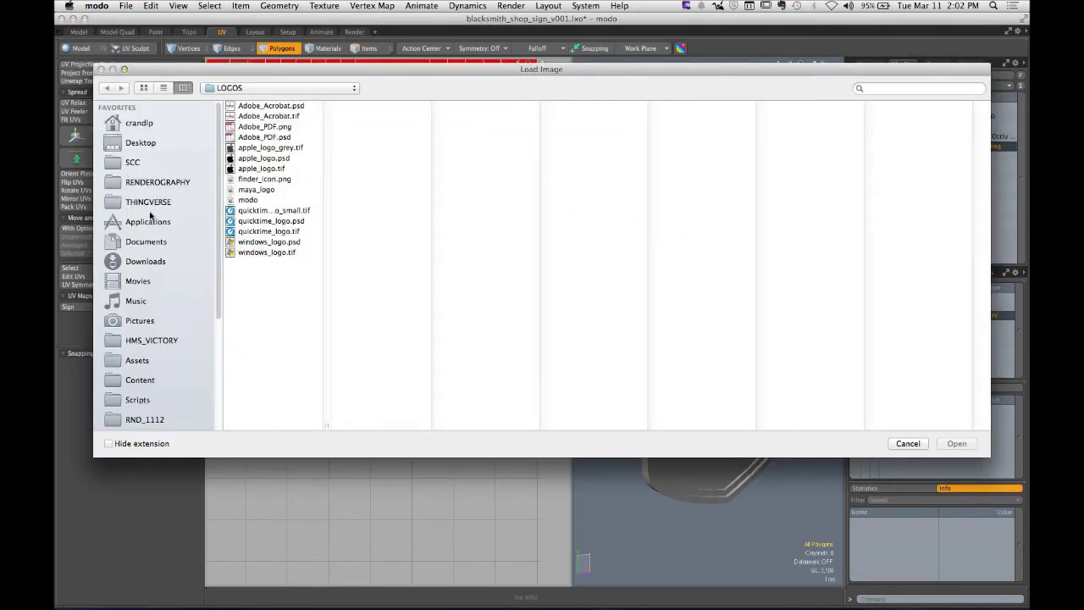
click(148, 143)
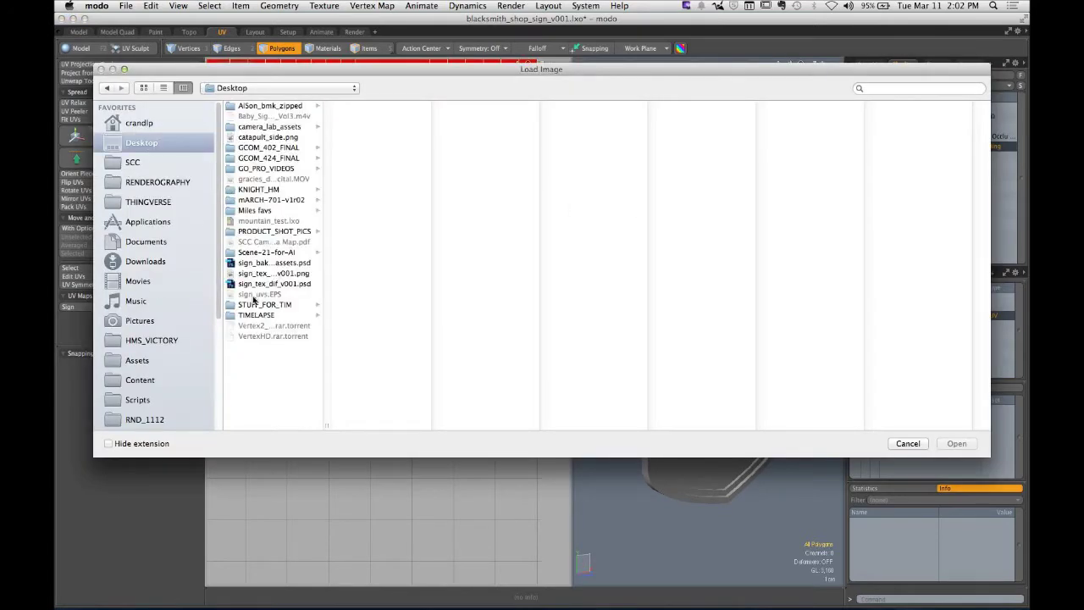
click(291, 275)
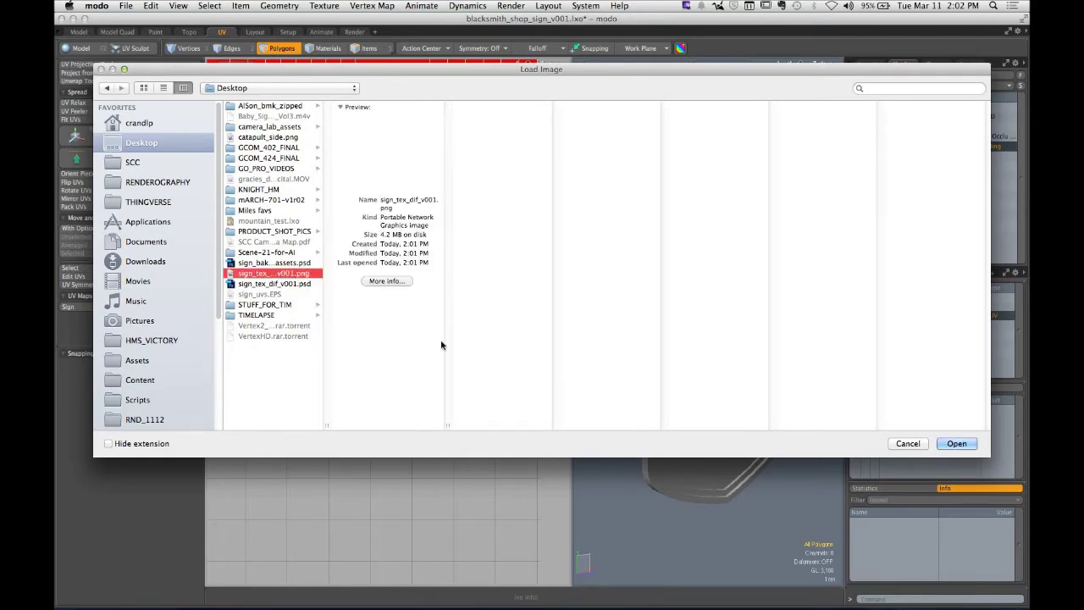
click(948, 444)
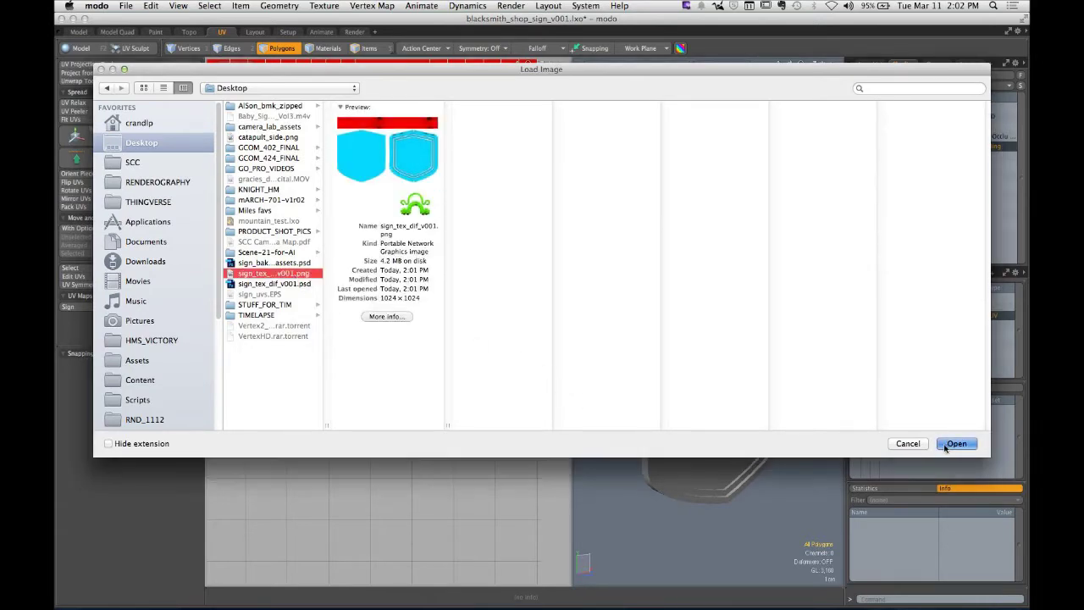
Step: Examine the textured sign's edges and the green brackets up close for texture seams, without the polygon selection overlay
drag(708, 242, 797, 268)
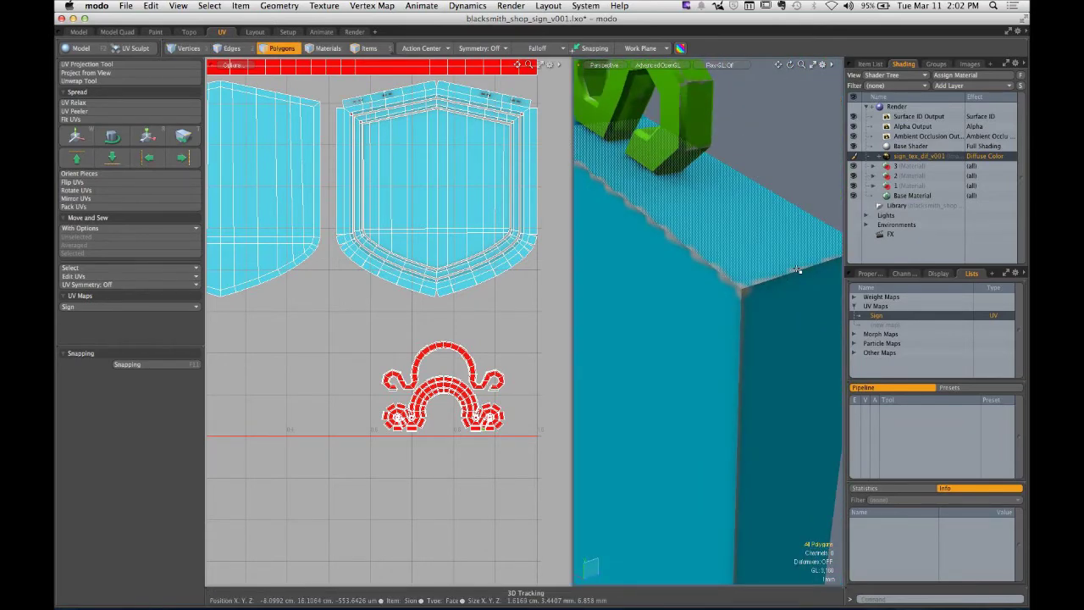
key(1)
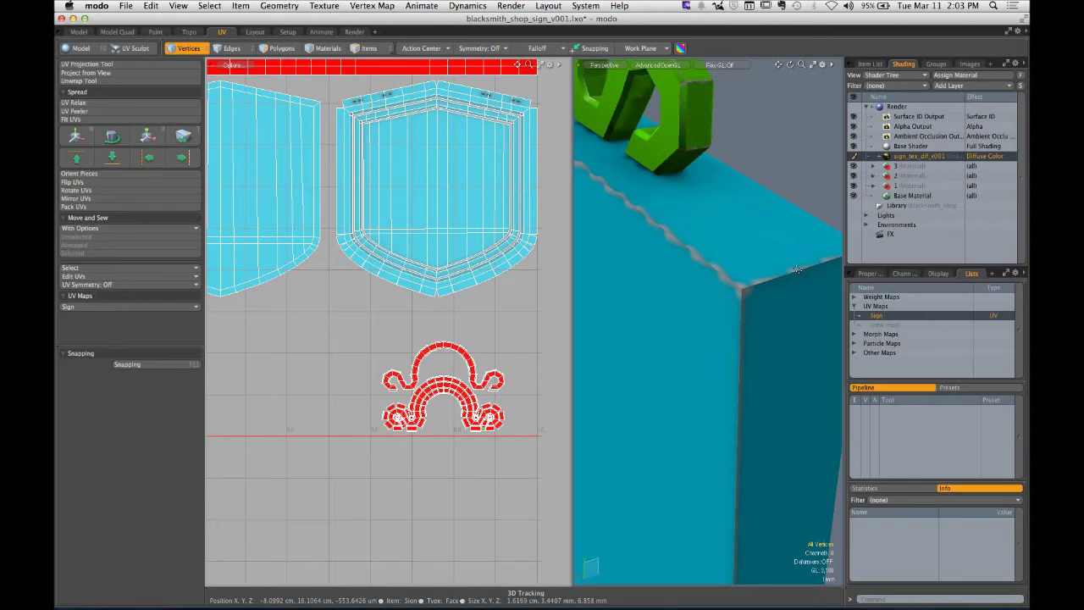
drag(795, 269, 762, 303)
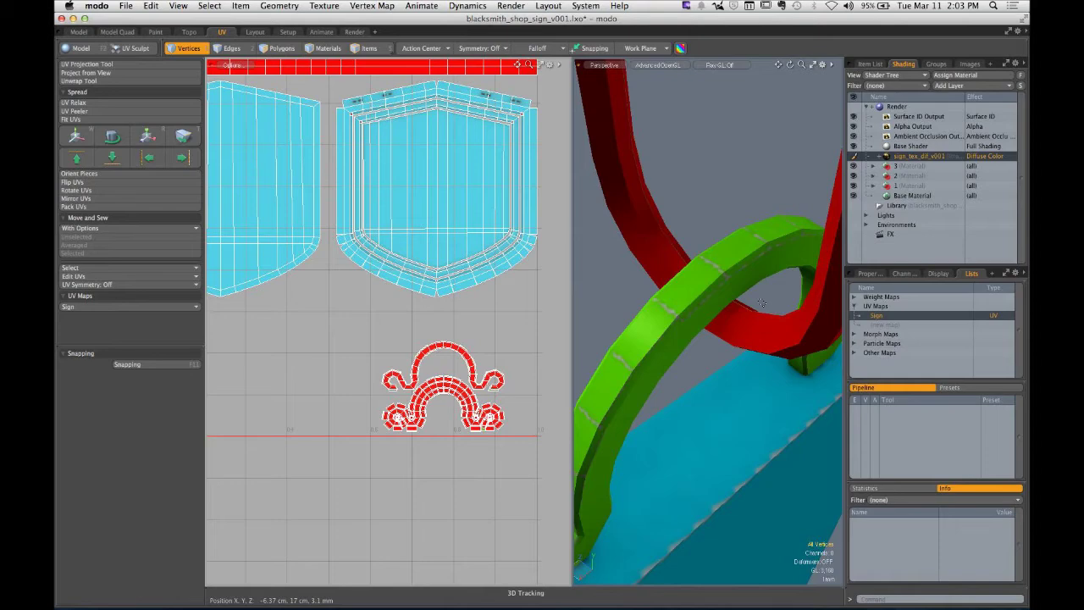
Step: Switch back to Photoshop and load the Sign group's mask as a selection
key(super+Tab)
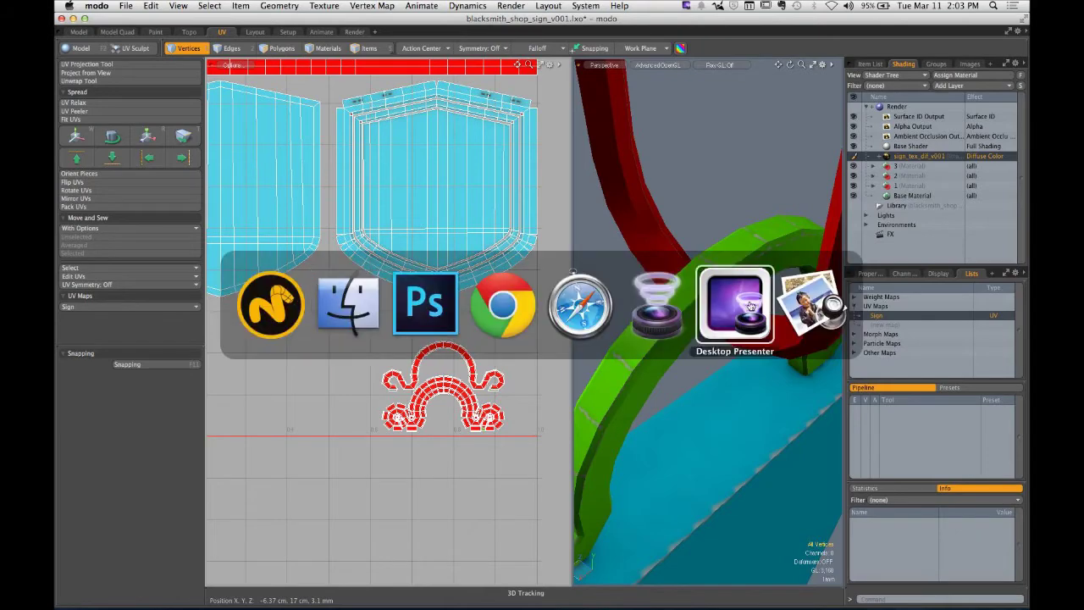
click(408, 314)
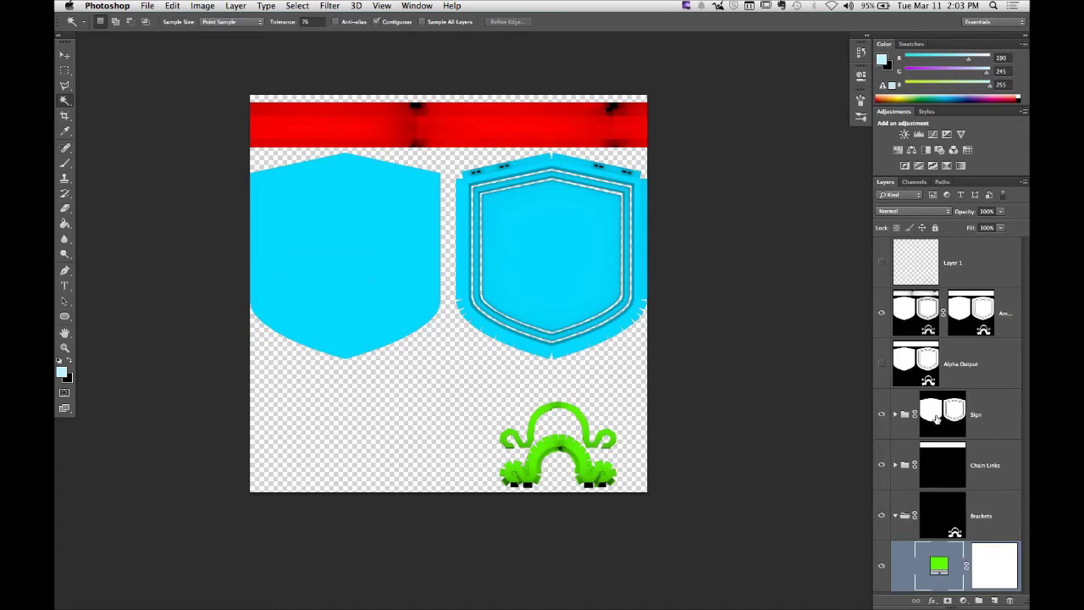
click(937, 420)
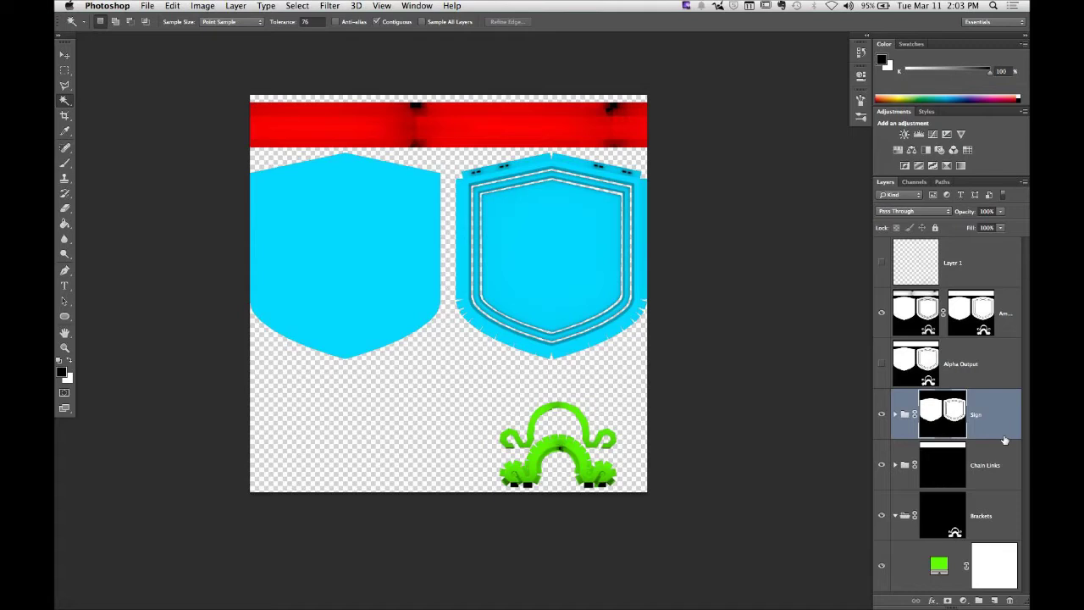
super+click(929, 411)
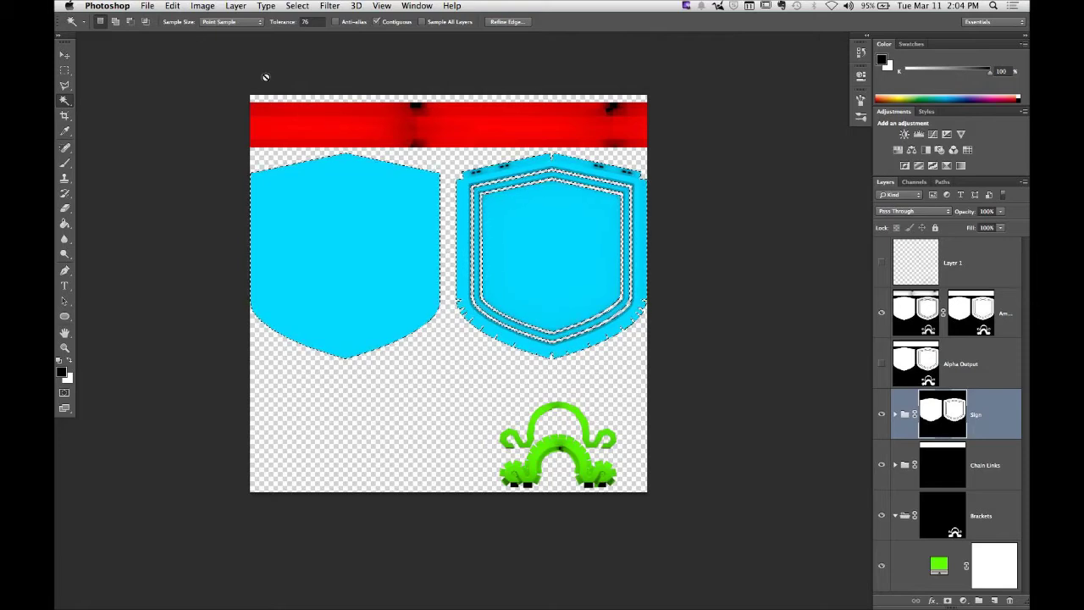
Step: Expand the sign selection by 3 pixels
click(298, 6)
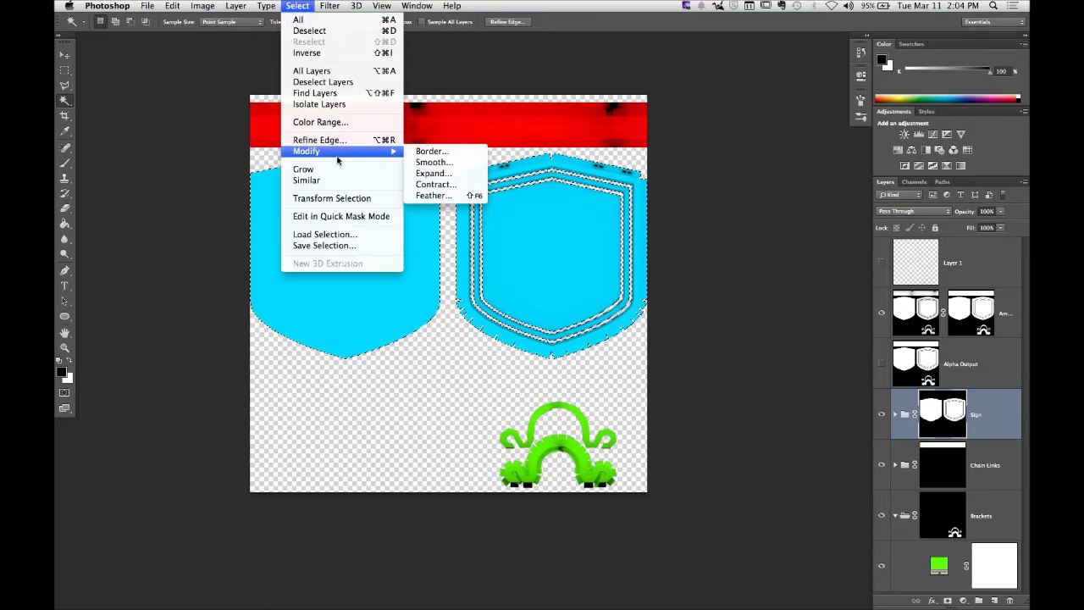
click(428, 172)
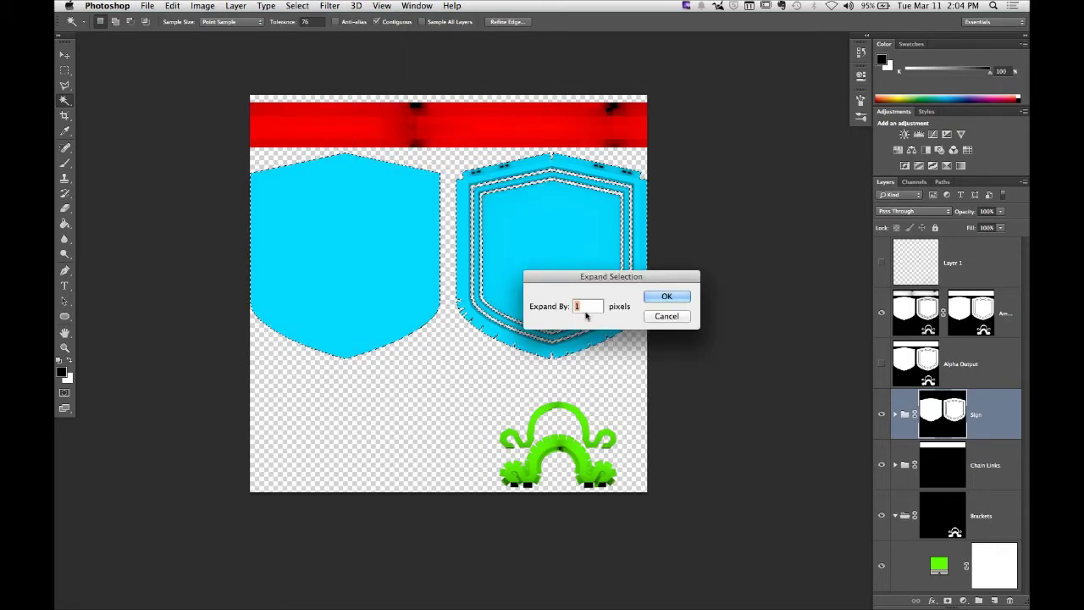
text(3)
click(673, 296)
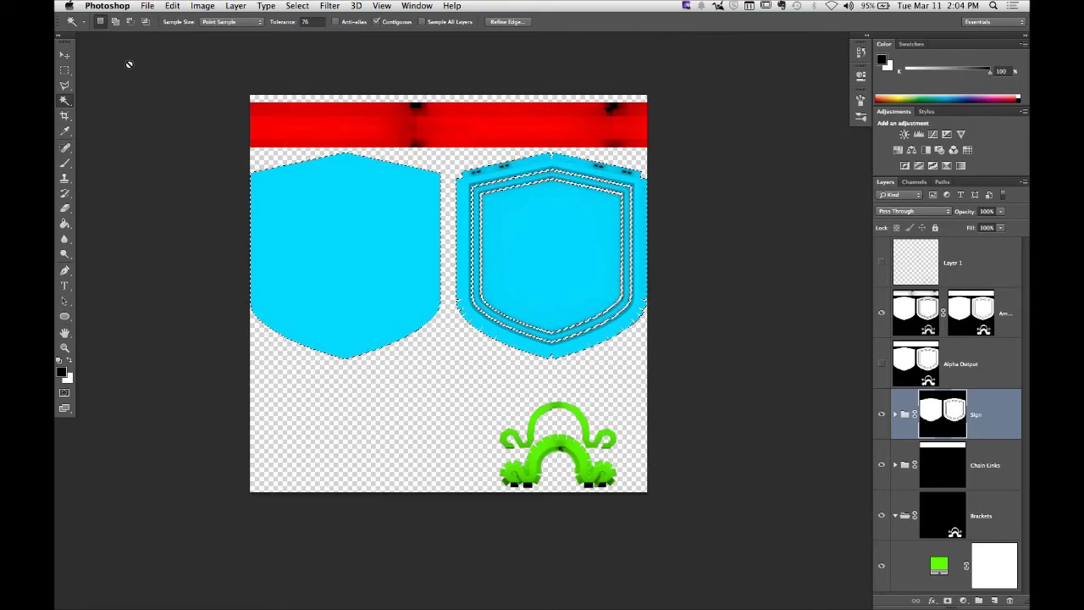
Step: Fill the expanded selection with white at 100% opacity on the Sign group's mask, and deselect
click(172, 5)
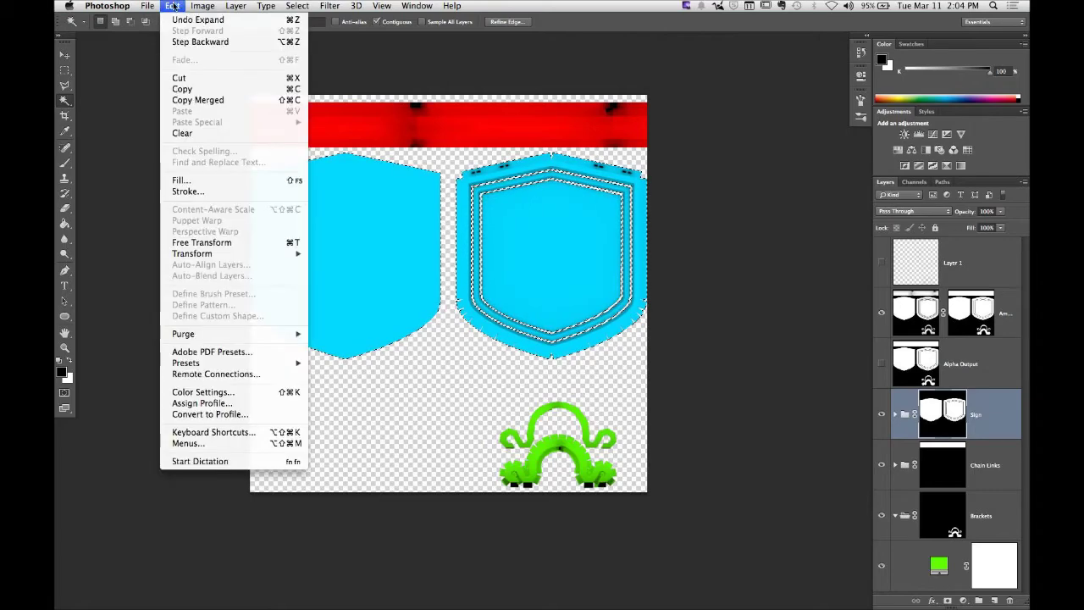
click(181, 187)
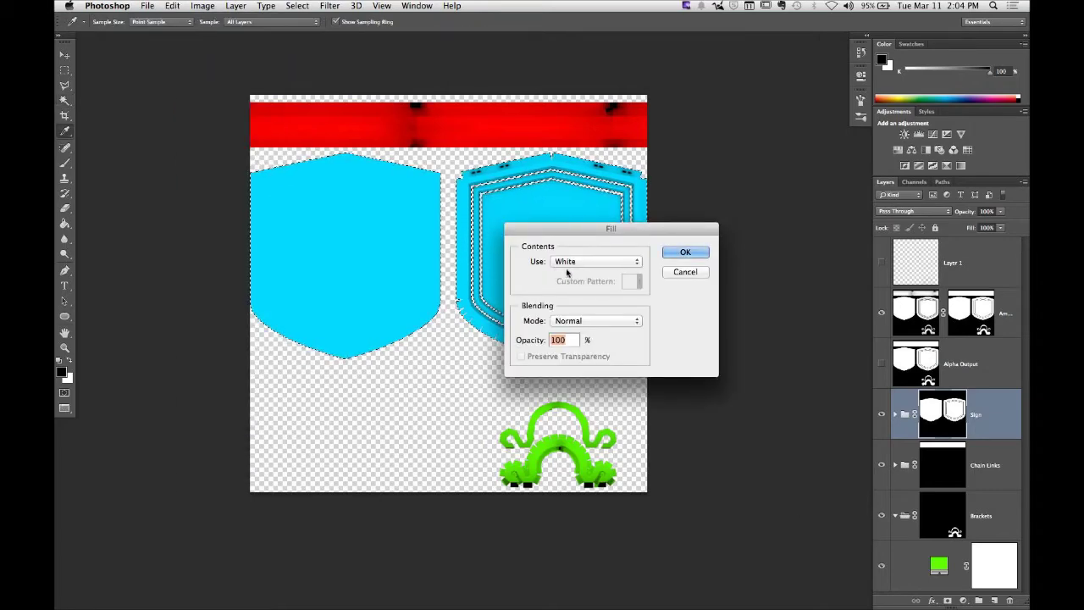
click(685, 253)
key(w)
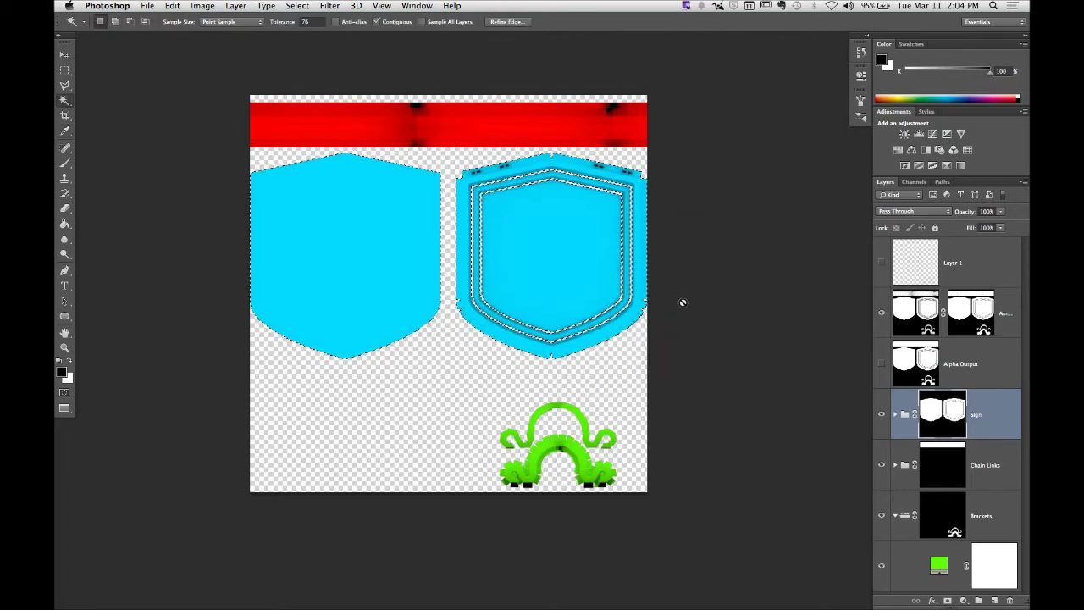
key(super+d)
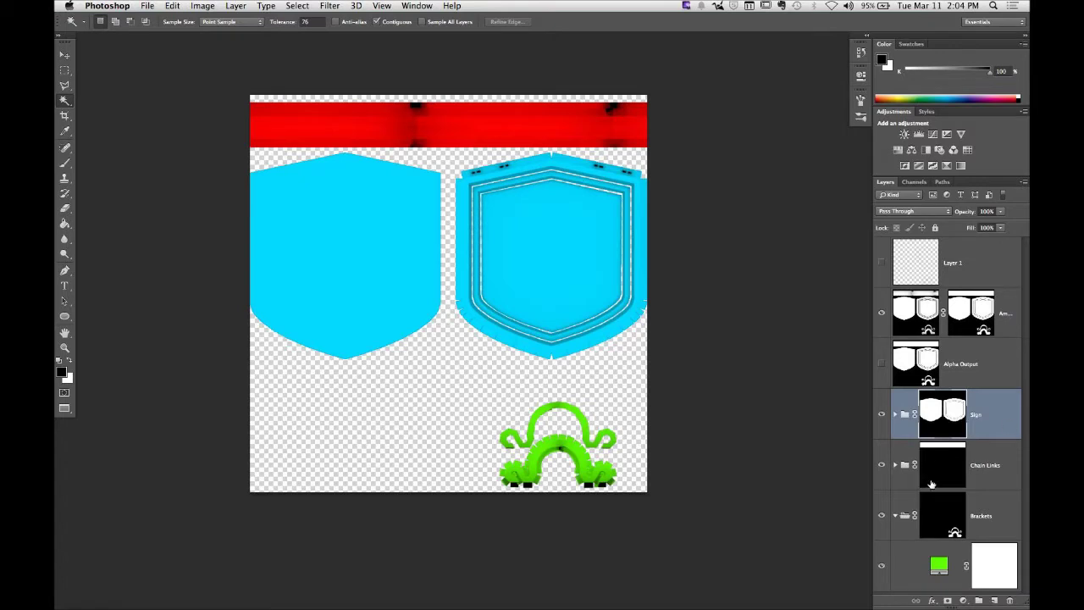
Step: Load the Chain Links group's mask as a selection and expand it
click(966, 465)
super+click(948, 455)
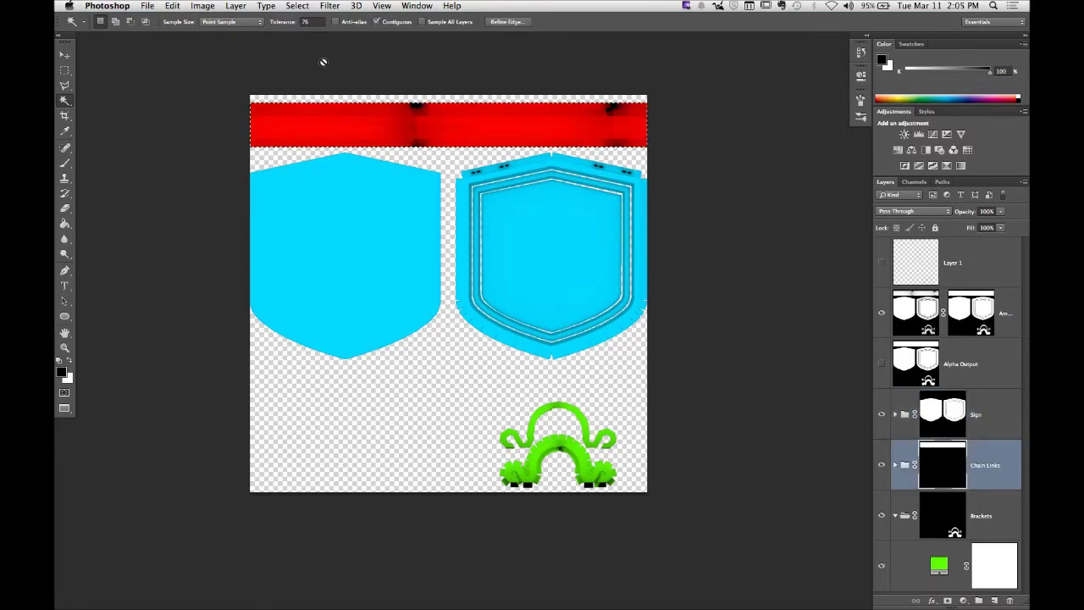
click(330, 6)
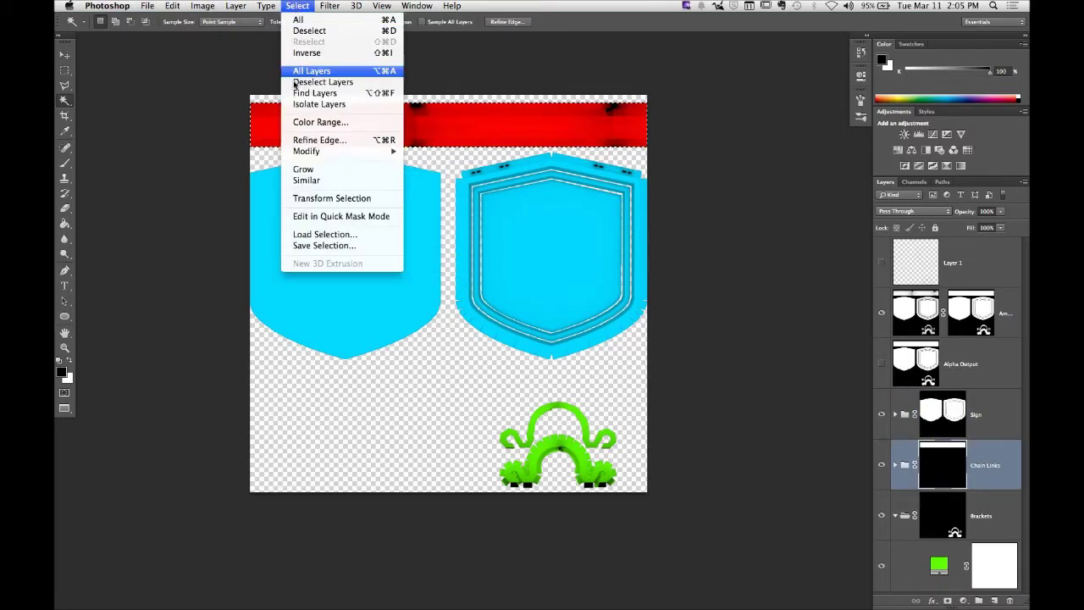
mouse_move(368, 152)
click(432, 173)
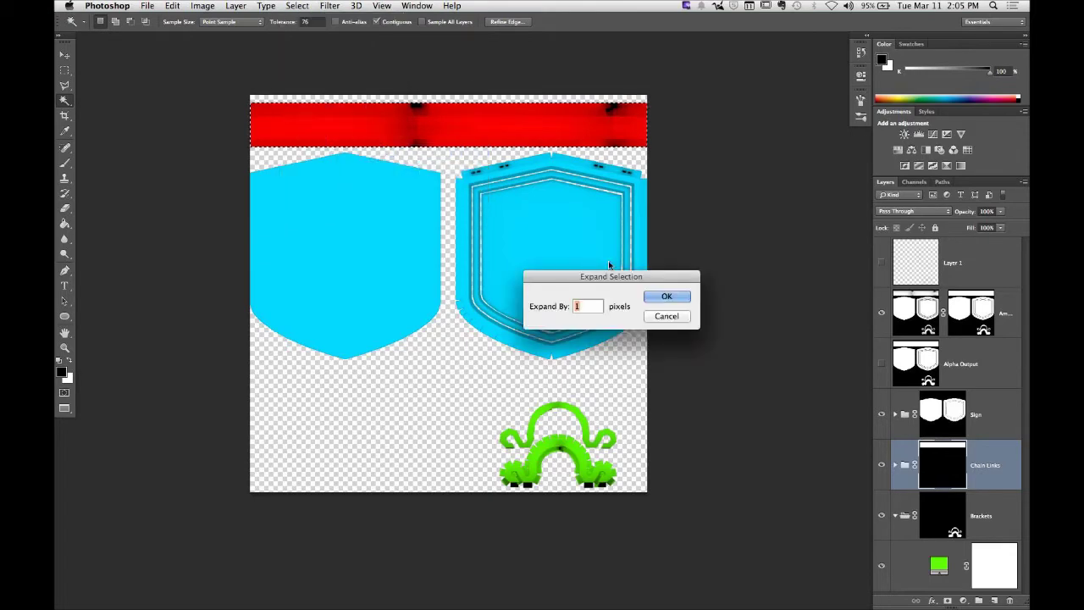
click(665, 295)
Step: Fill the expanded selection with white on the Chain Links group's mask
click(172, 5)
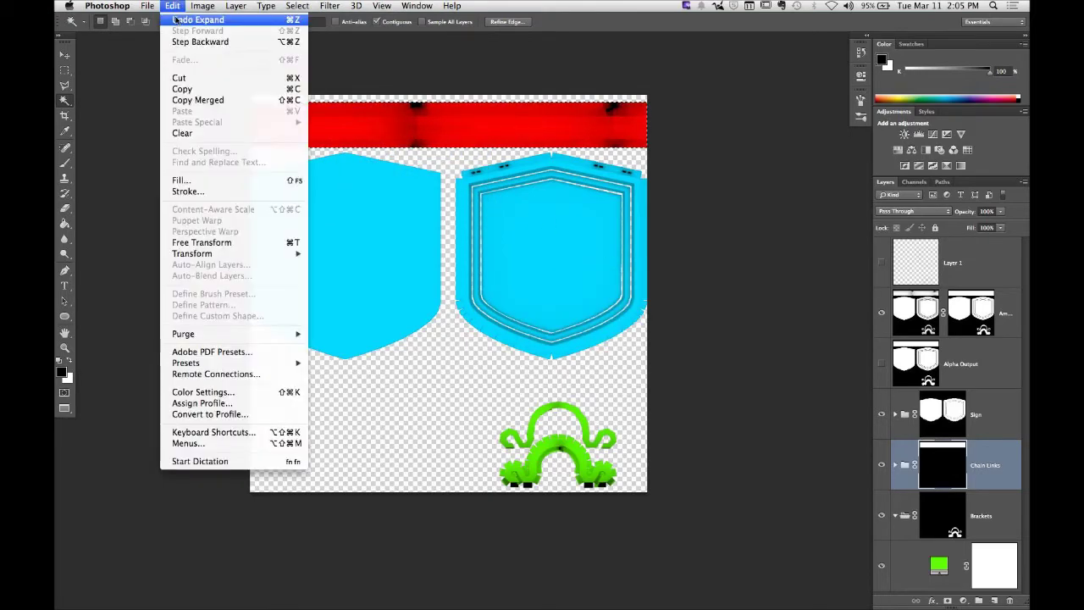
click(190, 179)
click(685, 252)
key(w)
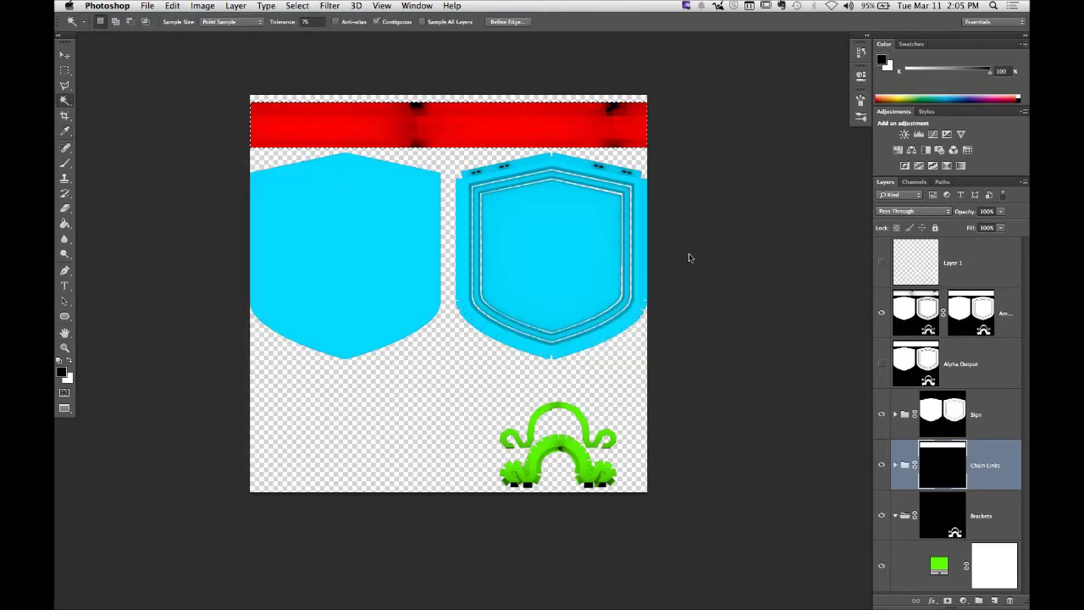
Step: Load the Brackets group's mask as a selection and expand it
super+click(954, 533)
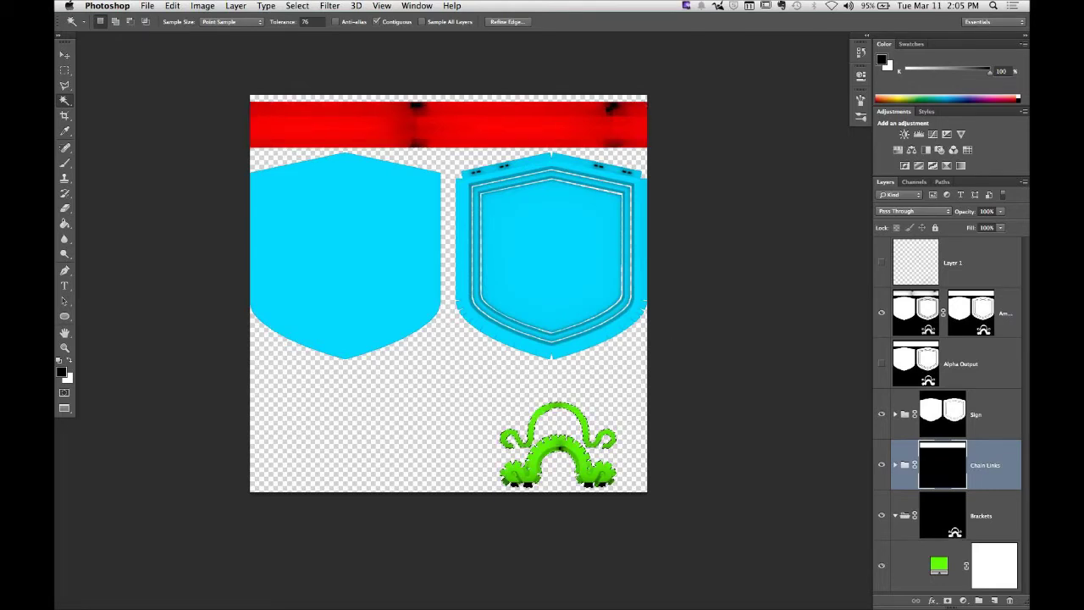
click(298, 6)
mouse_move(306, 151)
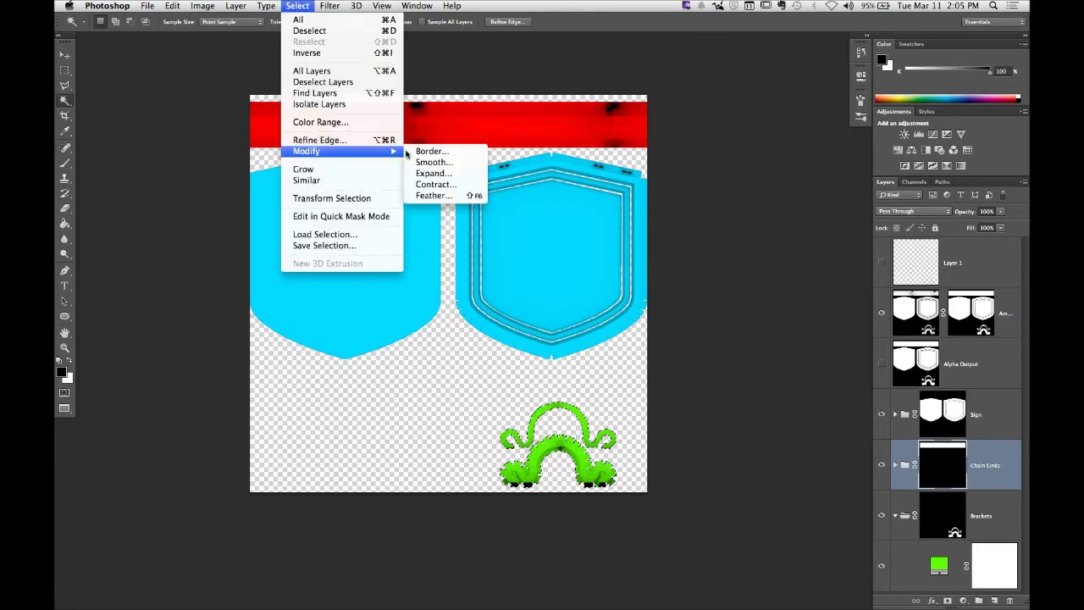
click(433, 174)
click(666, 297)
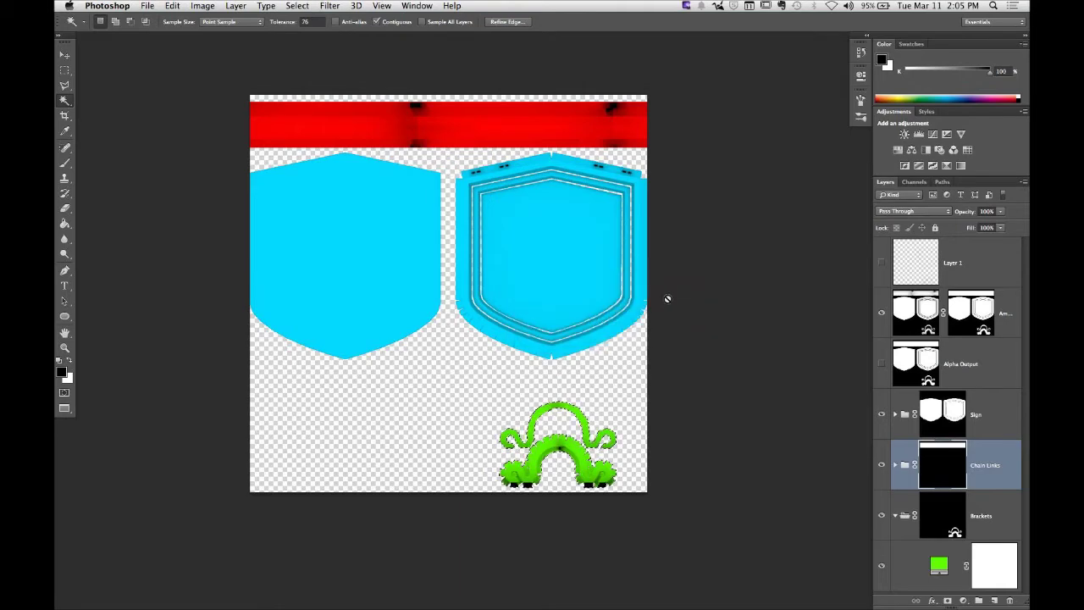
click(171, 6)
click(179, 179)
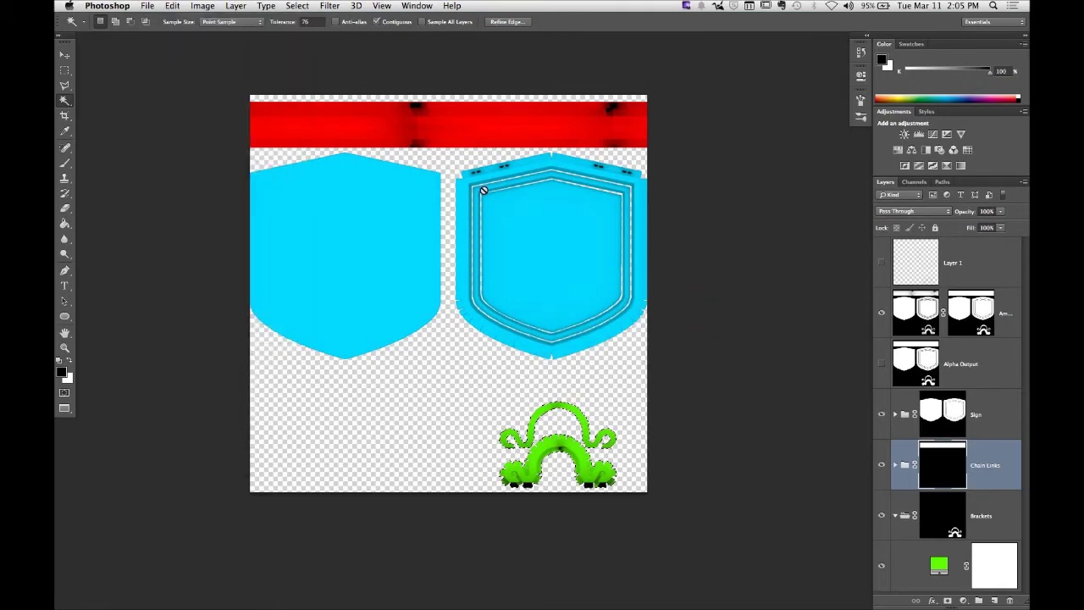
click(679, 255)
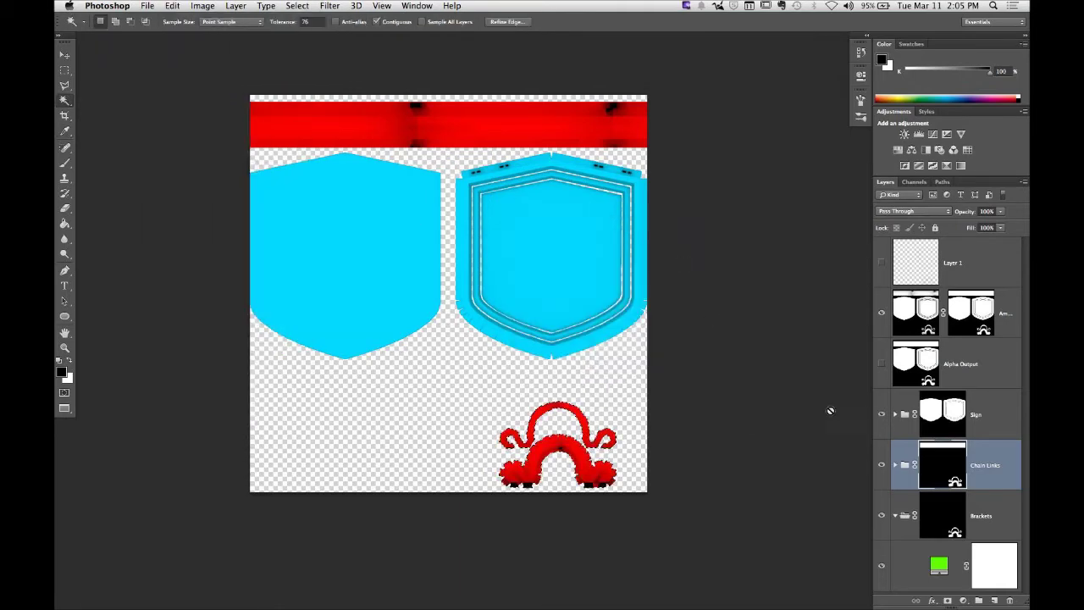
key(super+z)
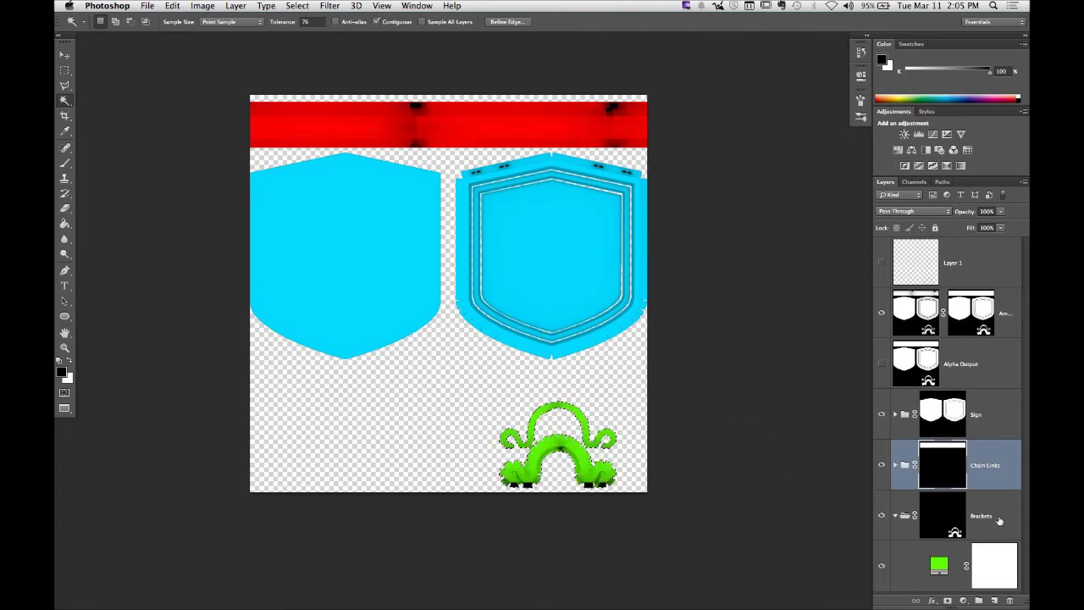
Step: Fill the expanded bracket selection with white on the Brackets group's mask, and deselect
key(super+alt+z)
click(172, 6)
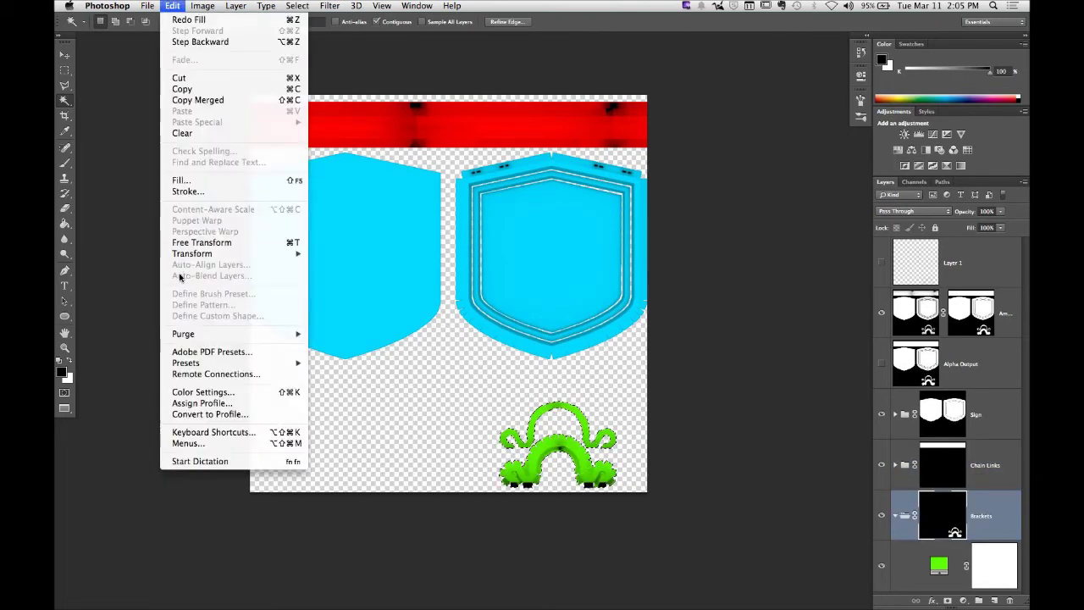
click(182, 184)
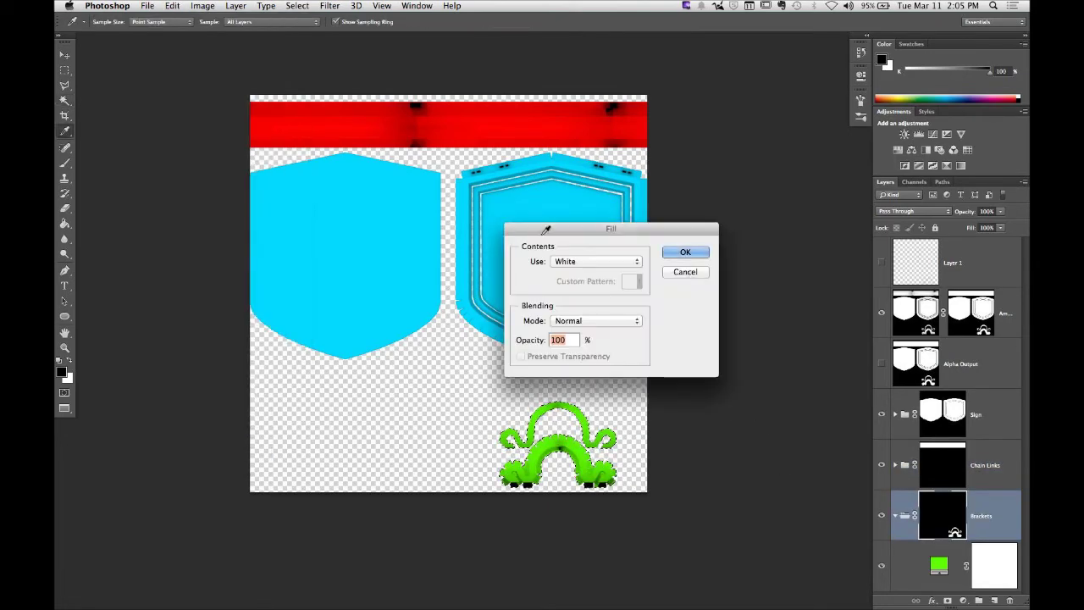
click(686, 252)
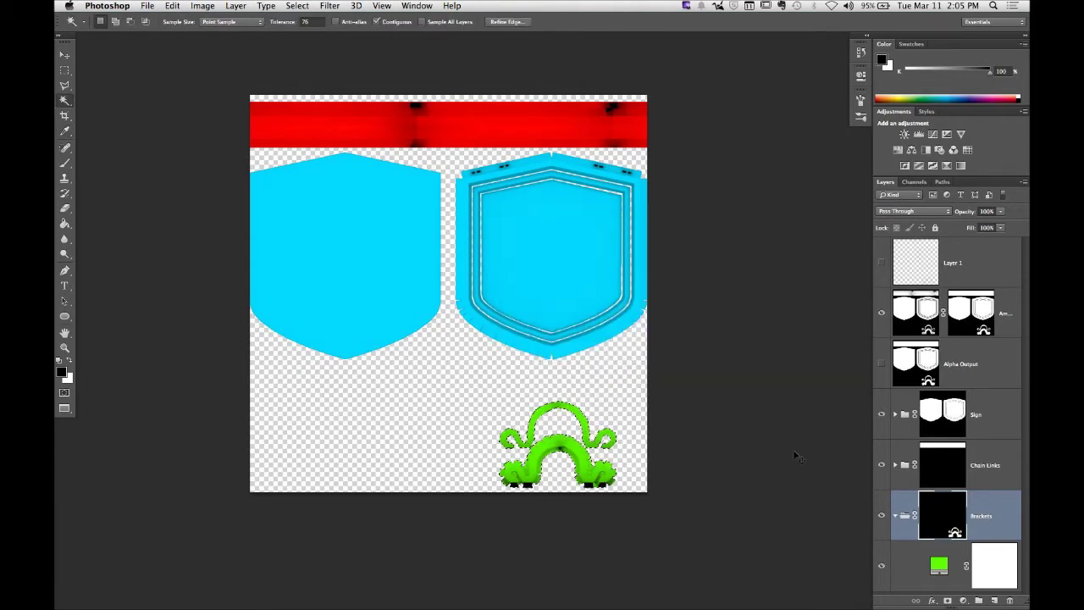
key(super+d)
Step: Save a PNG copy as sign_tex_dif_v001.png to the Desktop, replacing the existing file, with None / Fast compression and no interlacing
click(147, 6)
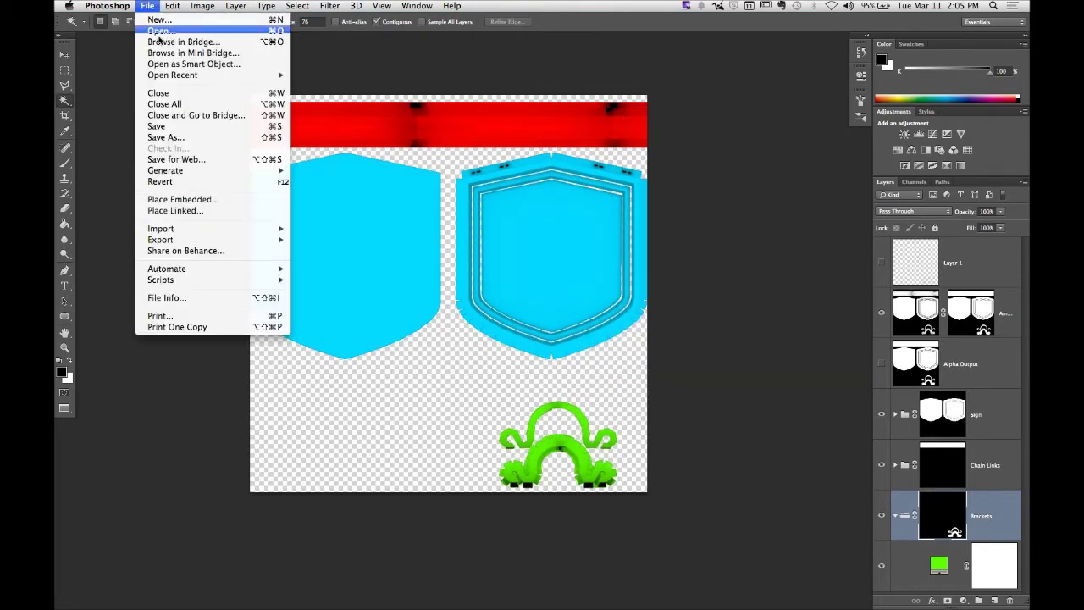
key(super+shift+s)
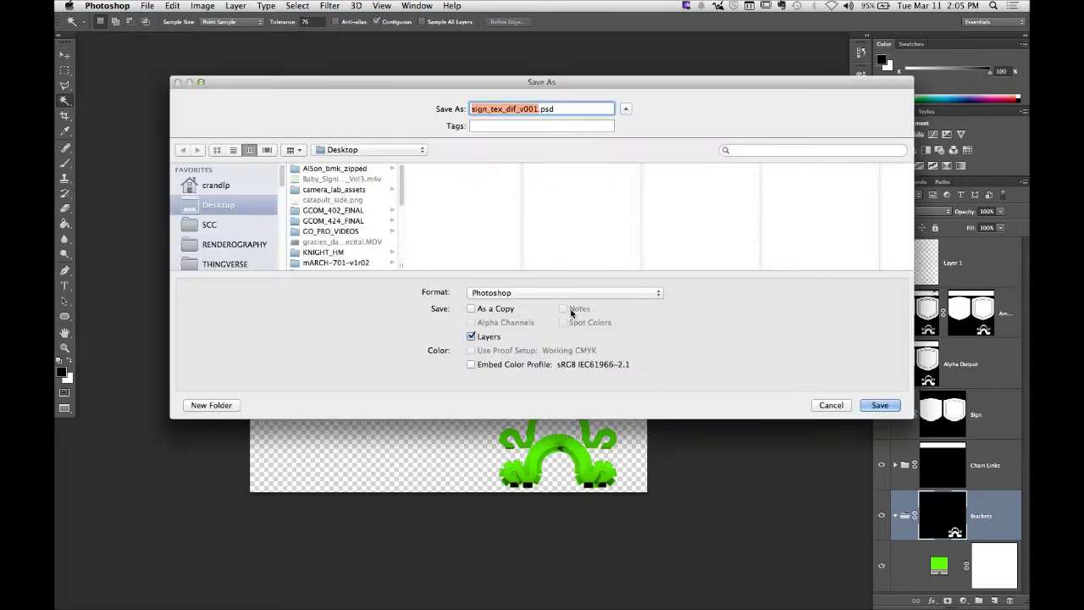
click(572, 292)
click(543, 450)
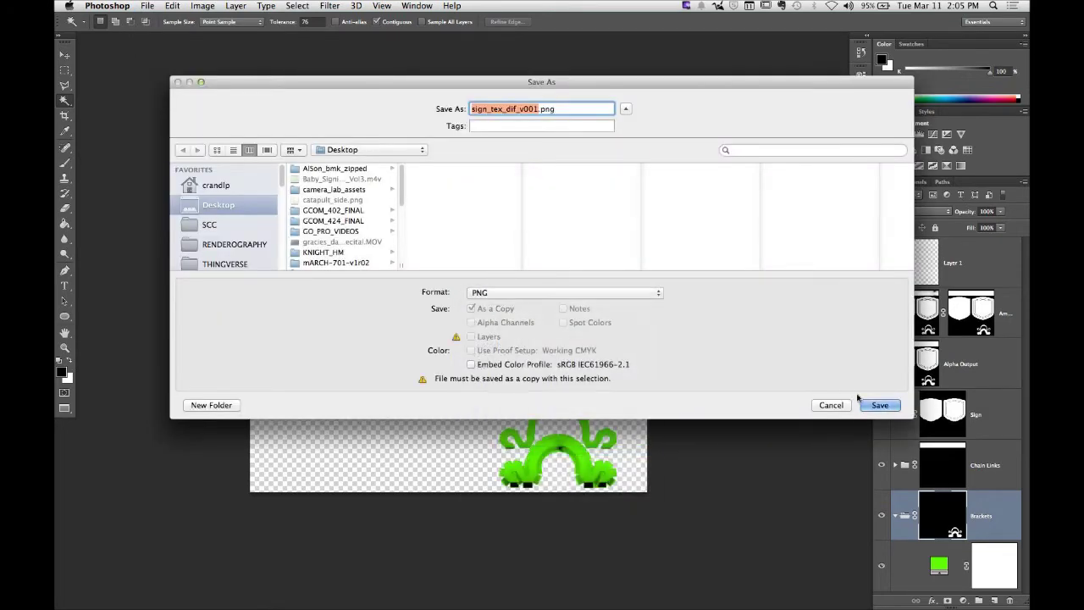
click(880, 404)
click(631, 148)
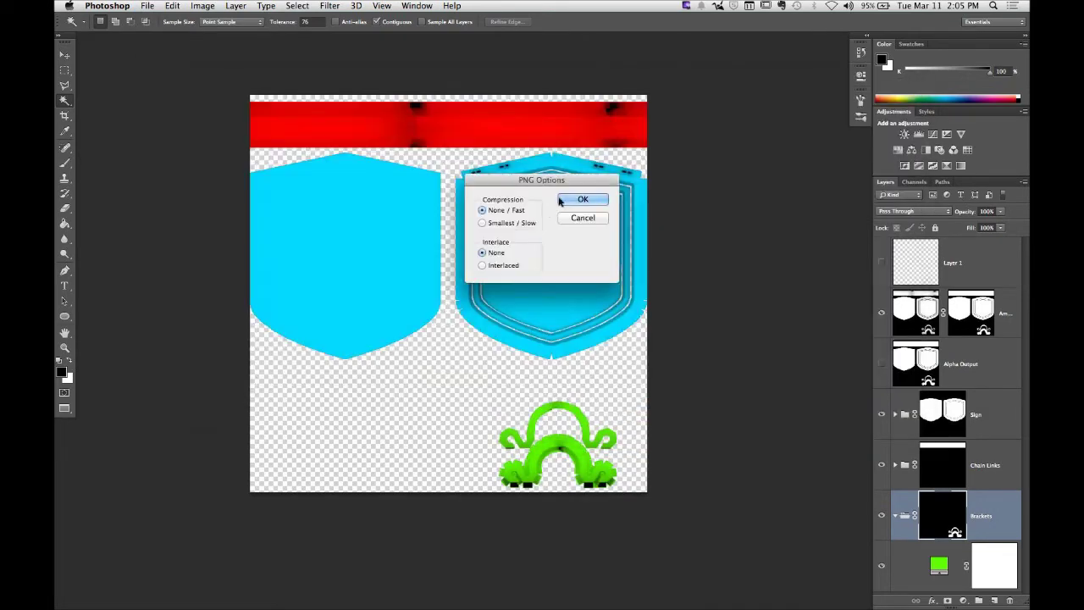
click(571, 201)
Step: Switch to modo, widen the perspective viewport, and examine the green brackets, chain links and whole sign for texture seams
key(super+Tab)
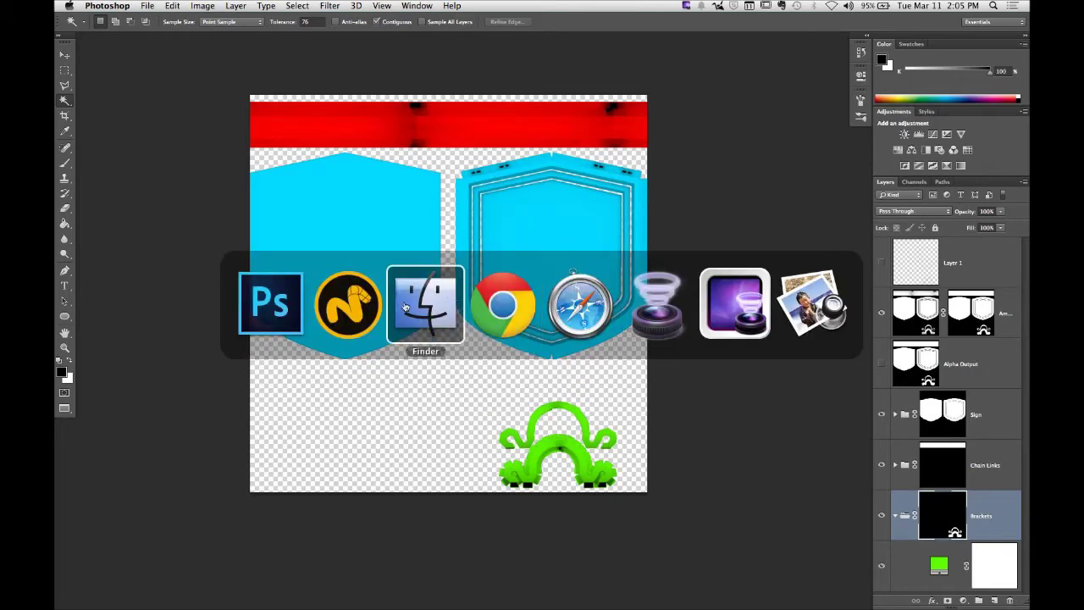
click(559, 215)
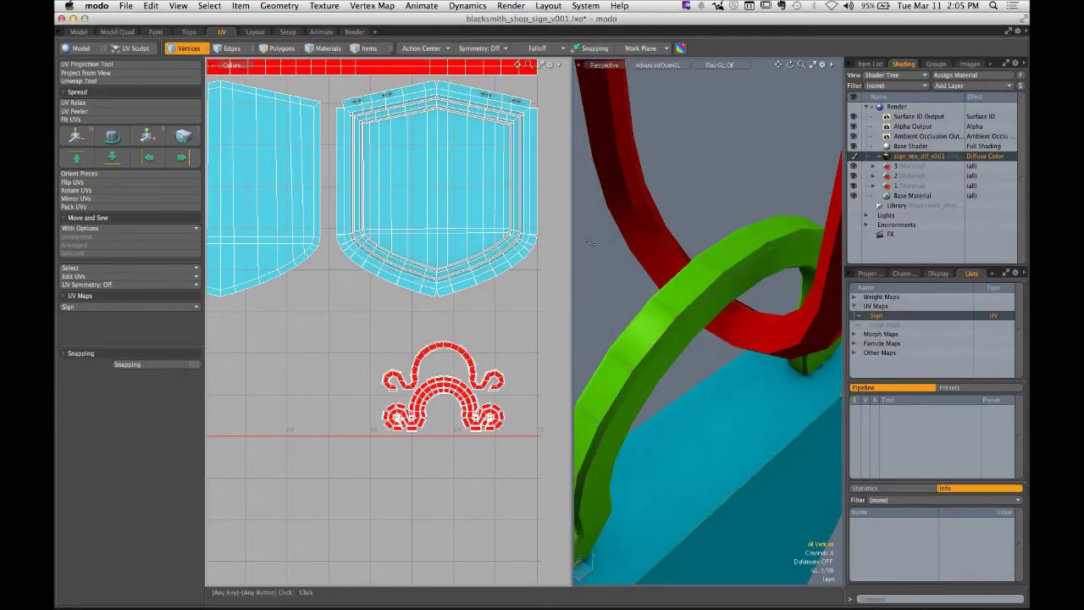
drag(586, 298, 667, 322)
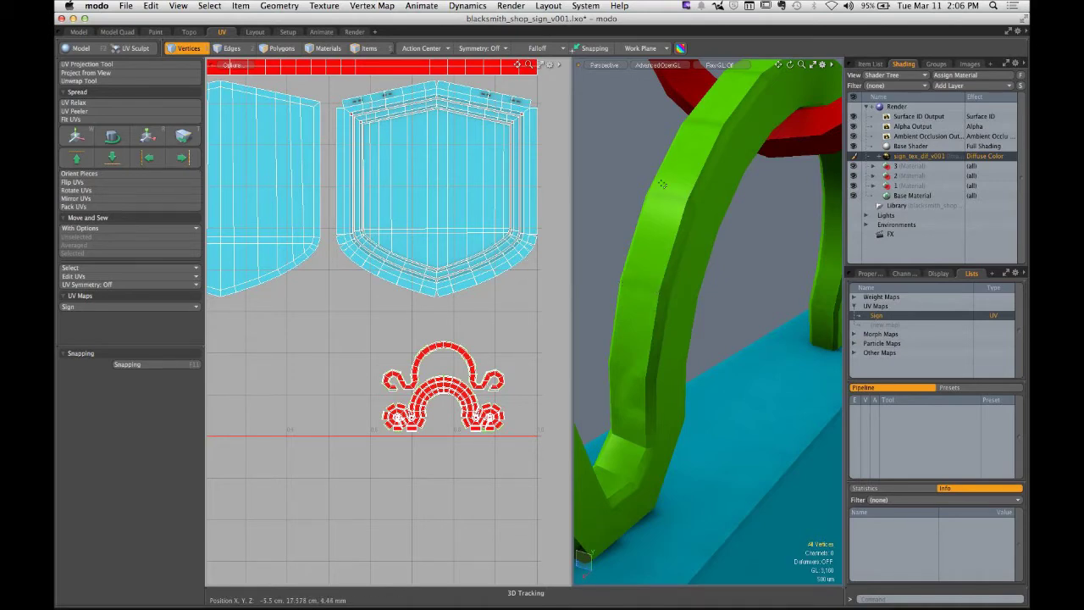
drag(674, 175, 683, 310)
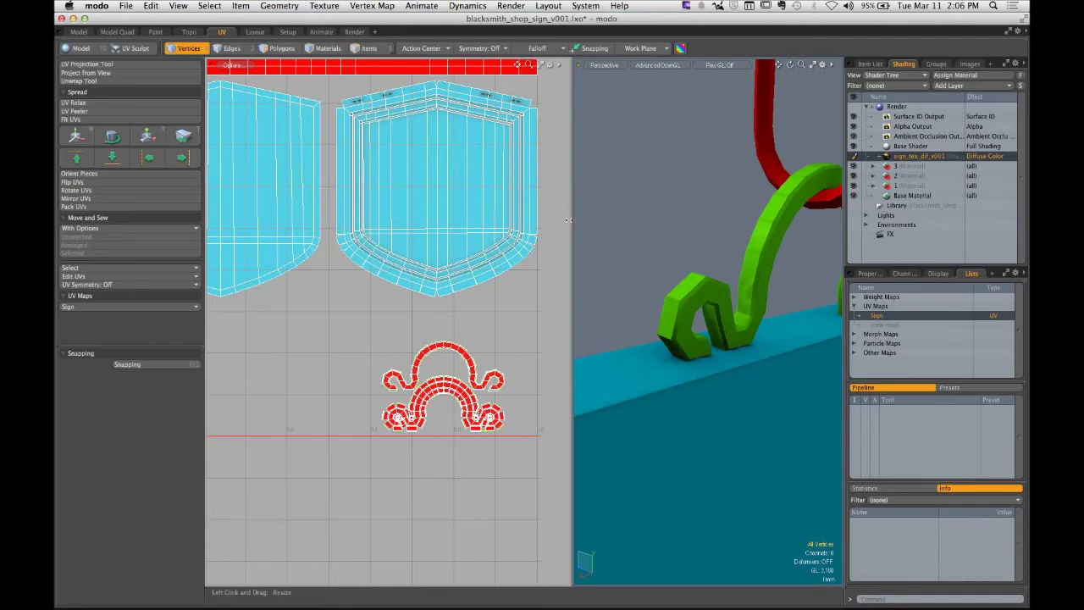
drag(572, 220, 257, 229)
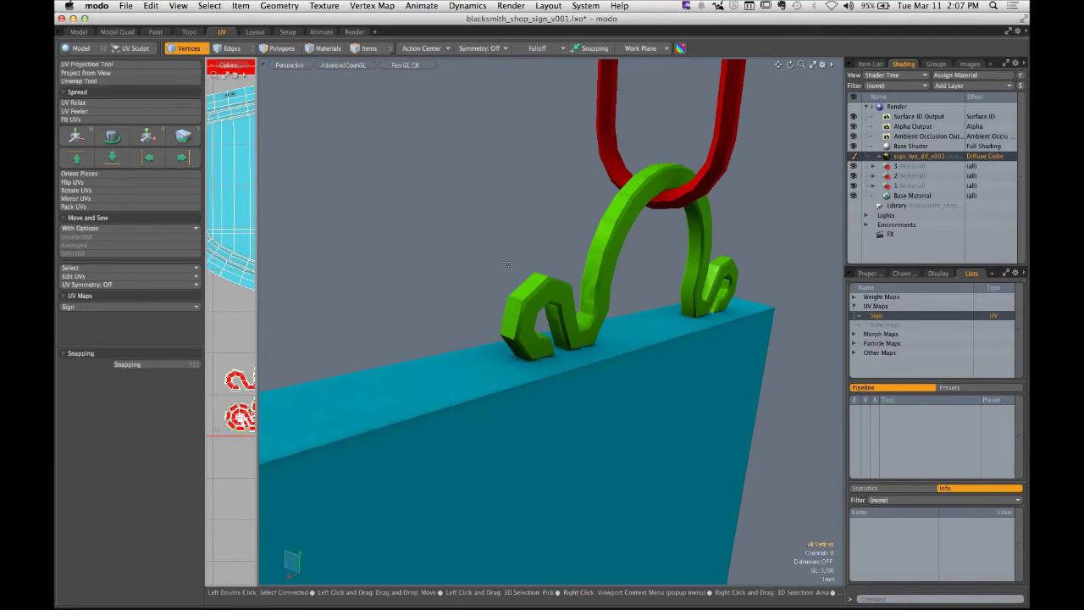
drag(506, 263, 578, 309)
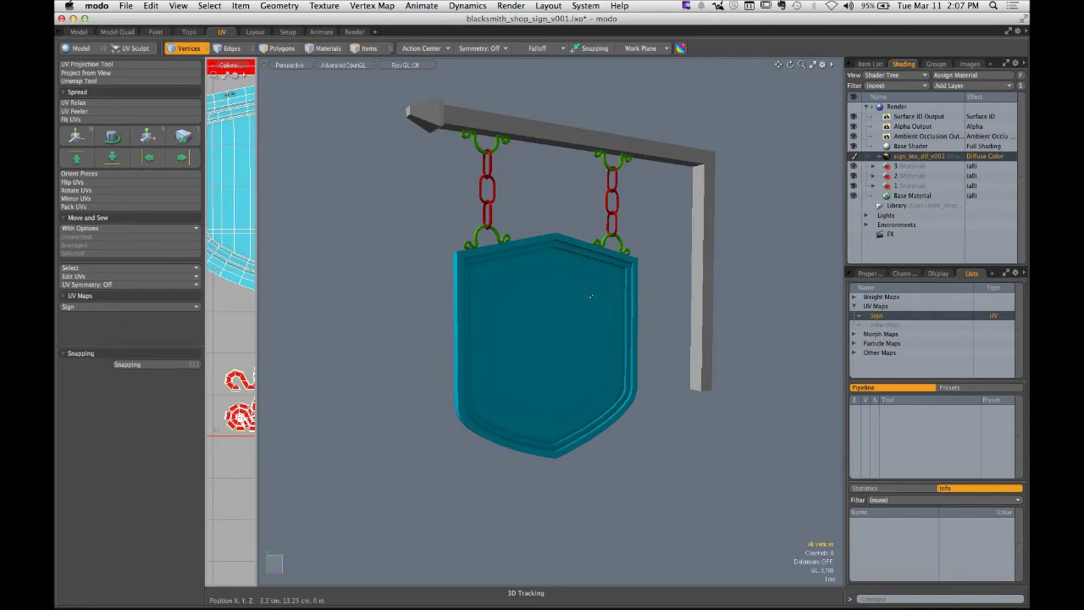
drag(577, 310, 593, 267)
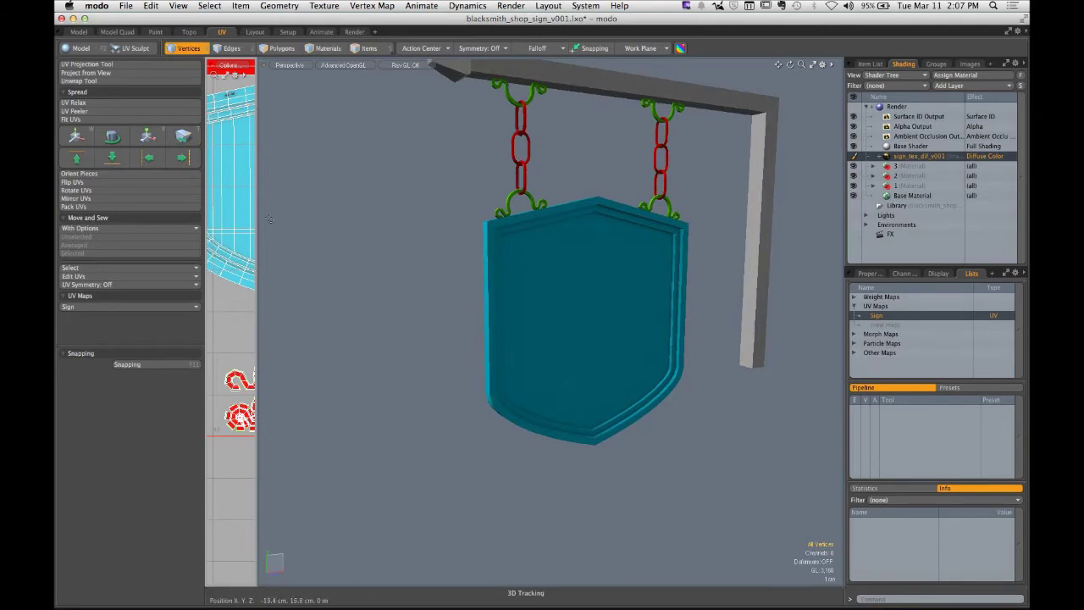
Step: Switch back to Photoshop, collapse the Brackets group and expand the Sign group in the layer stack
key(super+Tab)
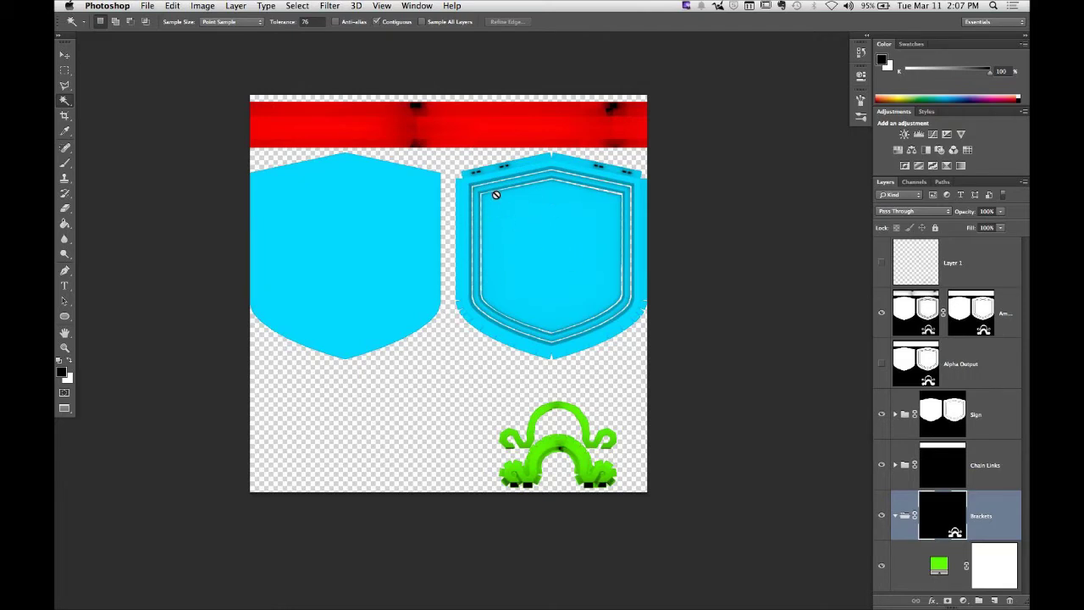
scroll(500, 211, up, 2)
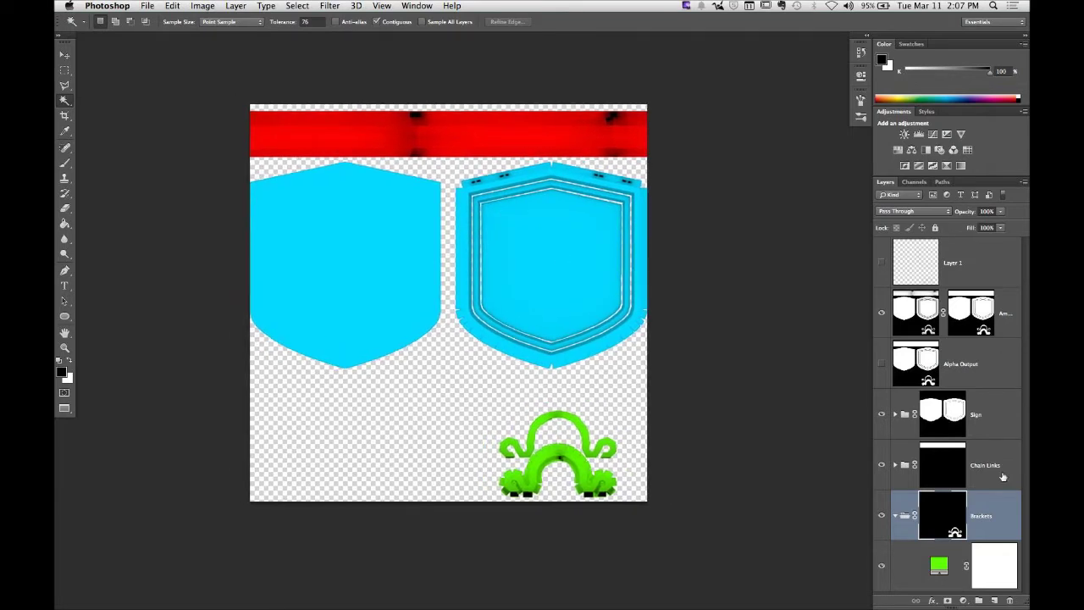
click(895, 518)
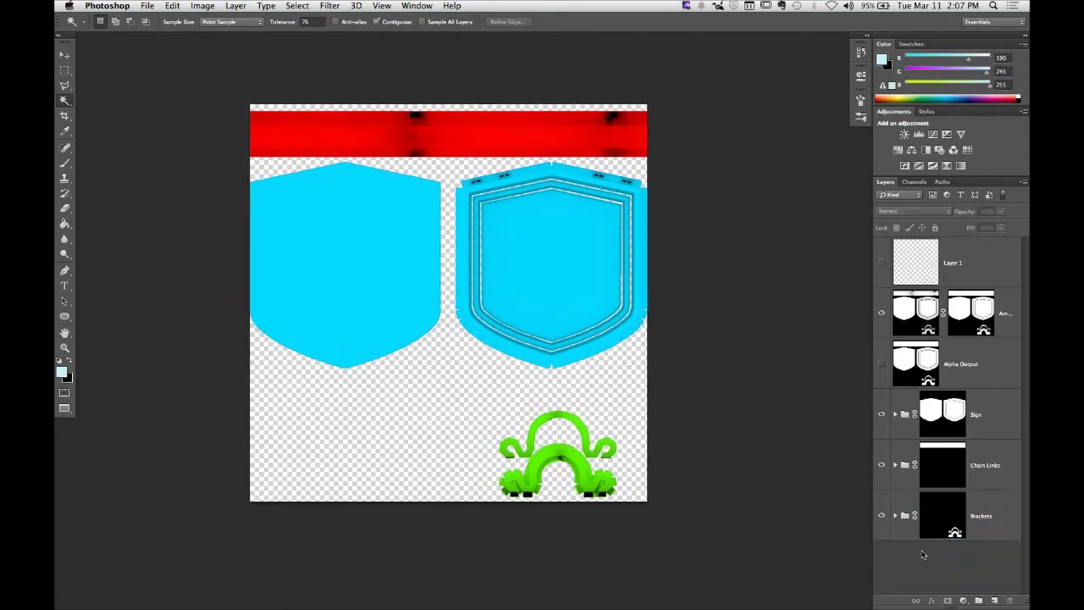
click(896, 415)
click(896, 414)
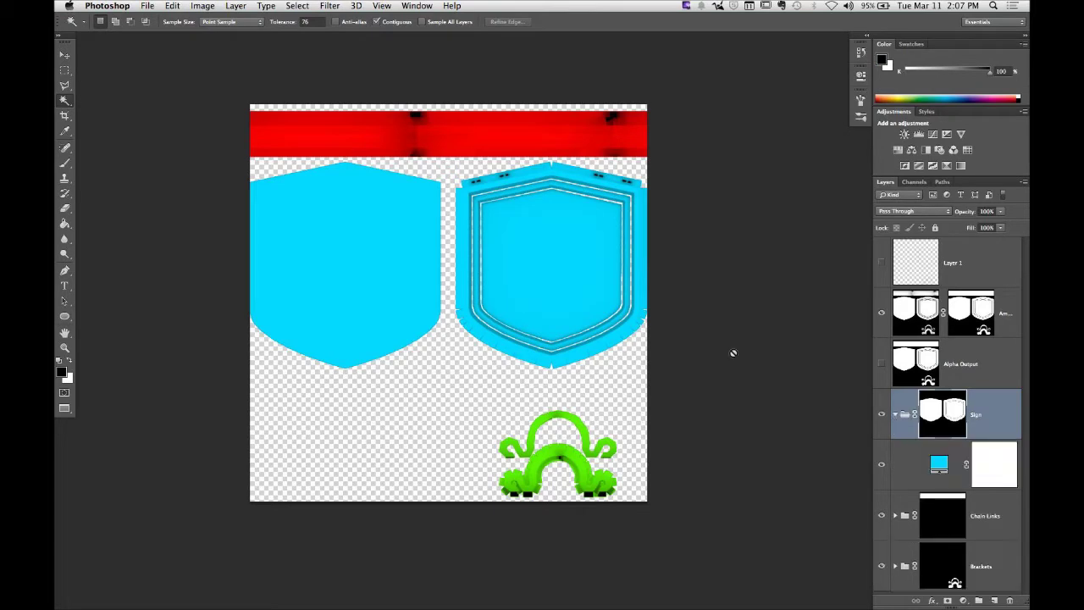
Step: Start opening an image file and browse to the 3D STUFF / TEXTURES / WOOD_TEXTURES folder
click(147, 6)
click(161, 30)
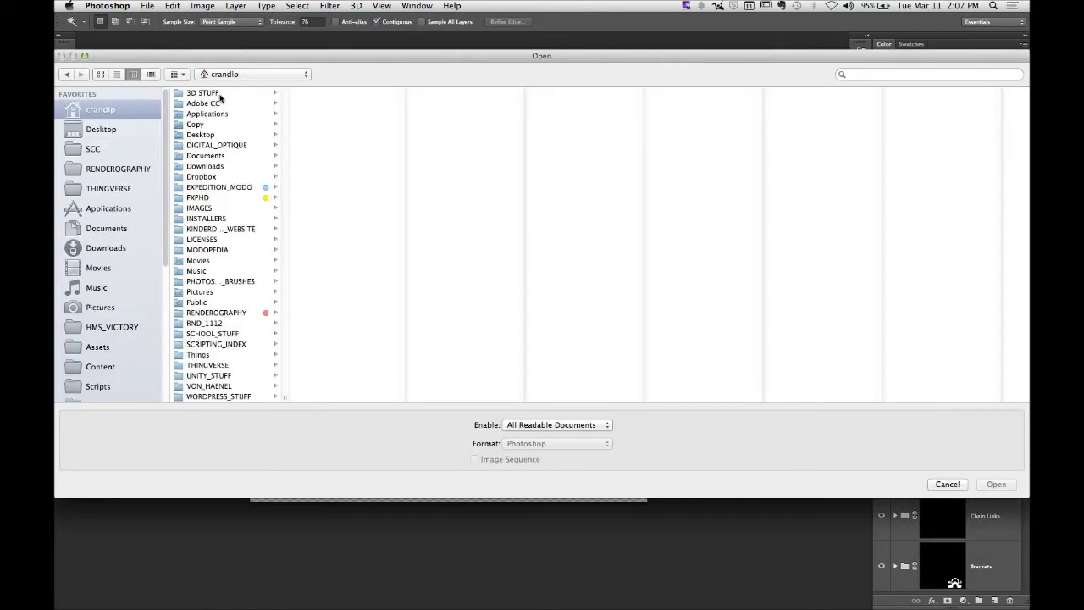
click(221, 94)
click(326, 229)
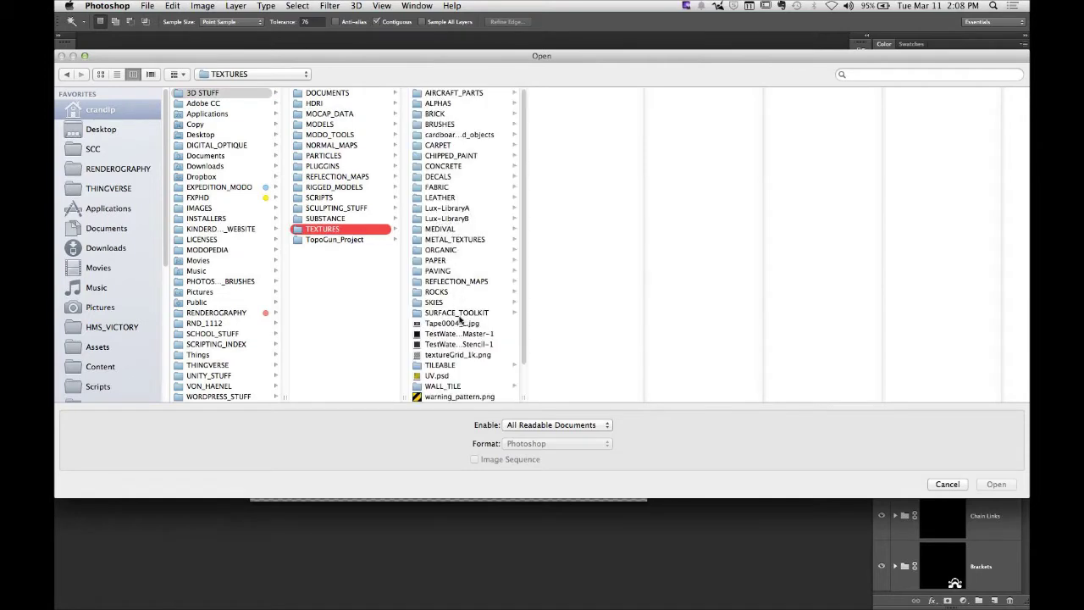
scroll(462, 322, down, 3)
click(489, 397)
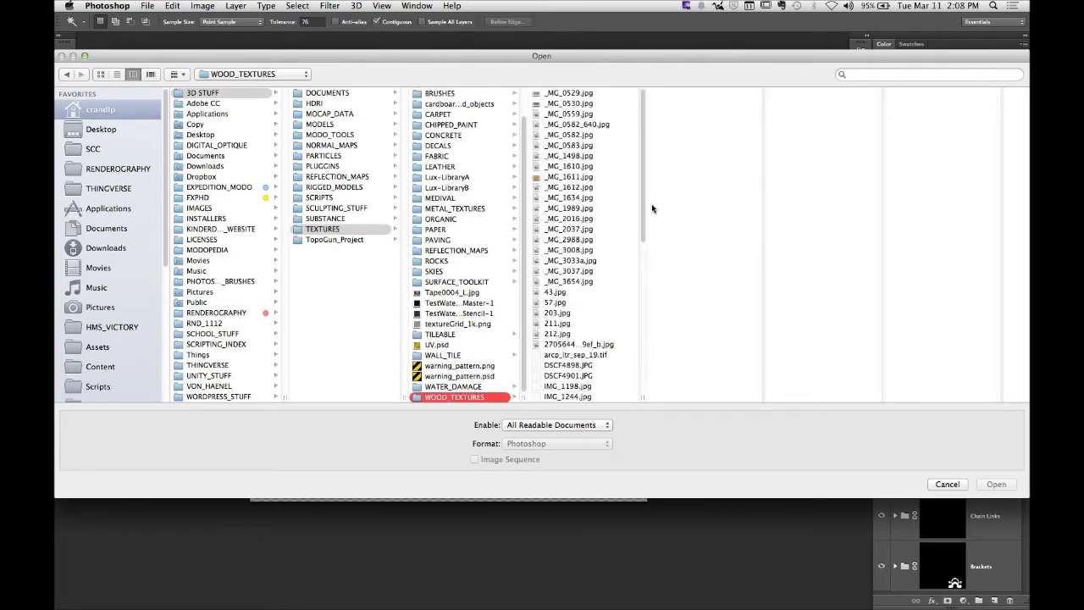
Step: Preview the wood photos one by one from _MG_0529.jpg through WoodEnds0006_L.jpg for a suitable sign texture
click(597, 96)
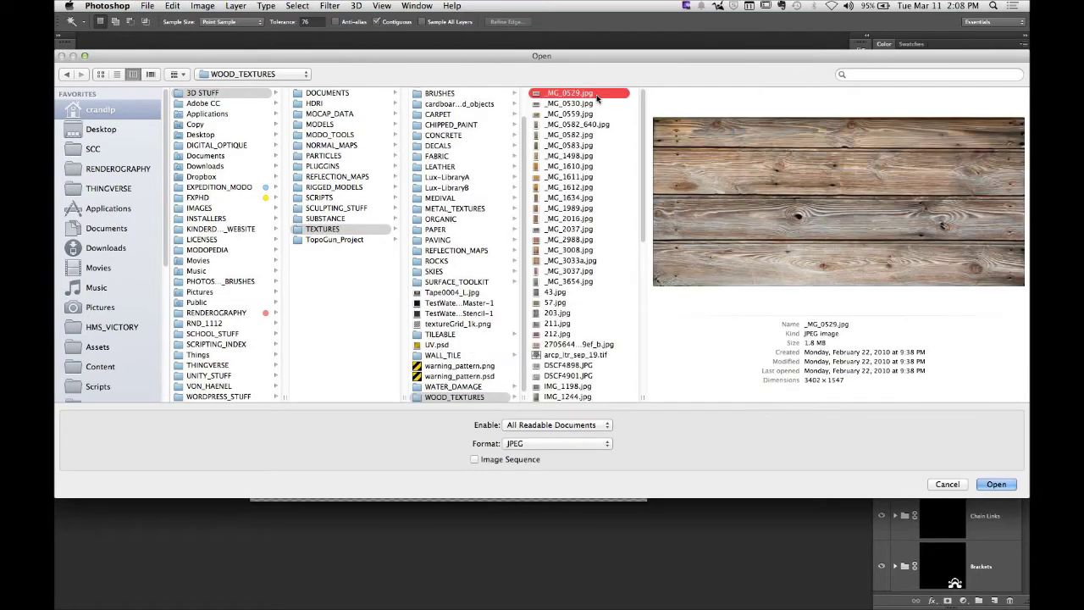
key(Down)
key(Down)
key(Down)
key(Down)
key(Down)
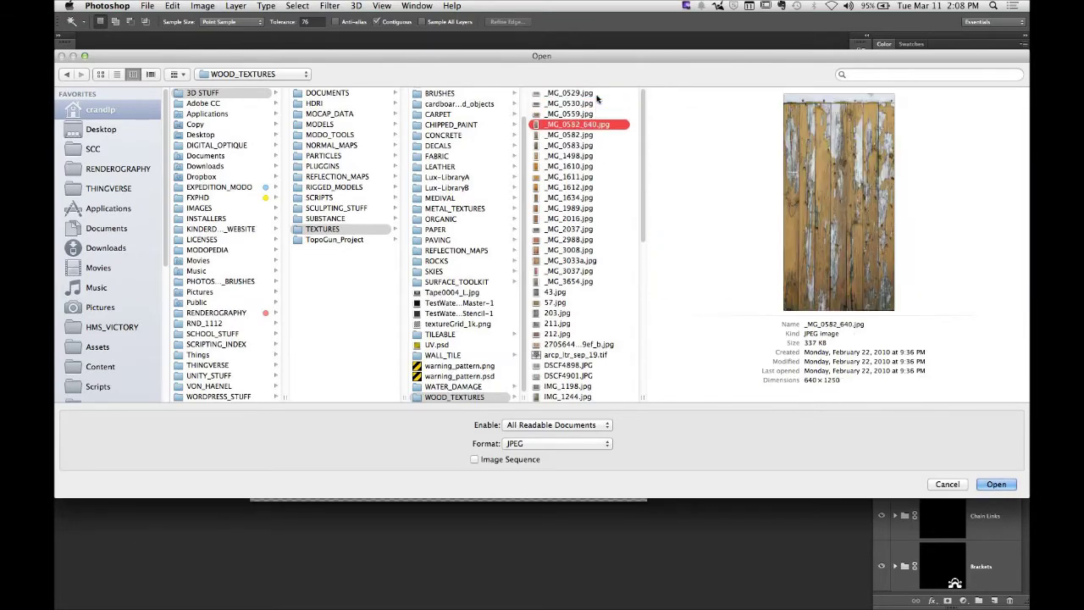
key(Down)
key(Down)
key(Down)
key(Down)
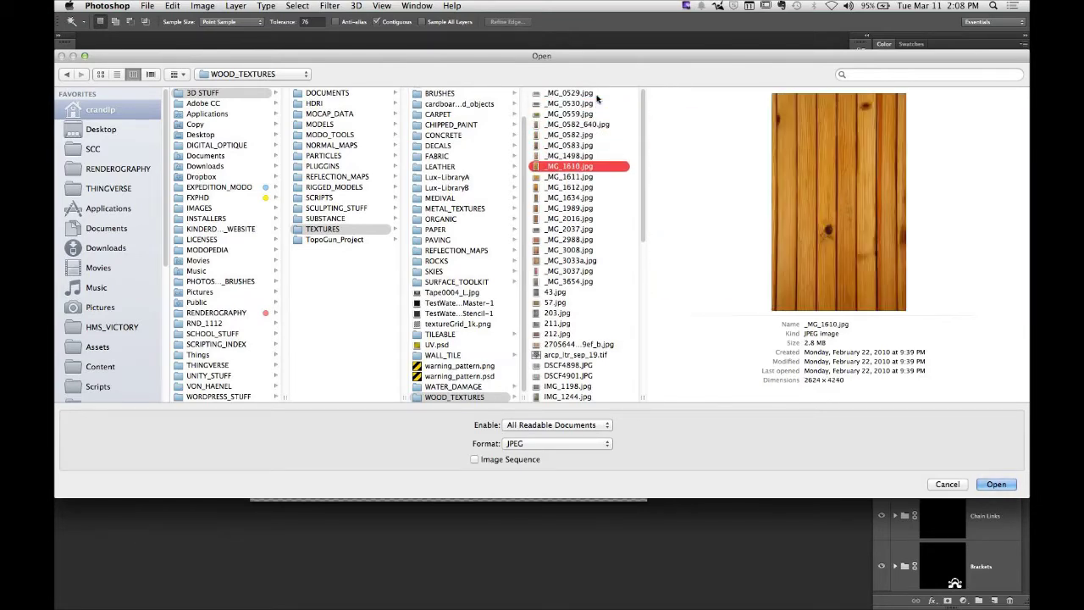
key(Down)
key(Down)
key(Down)
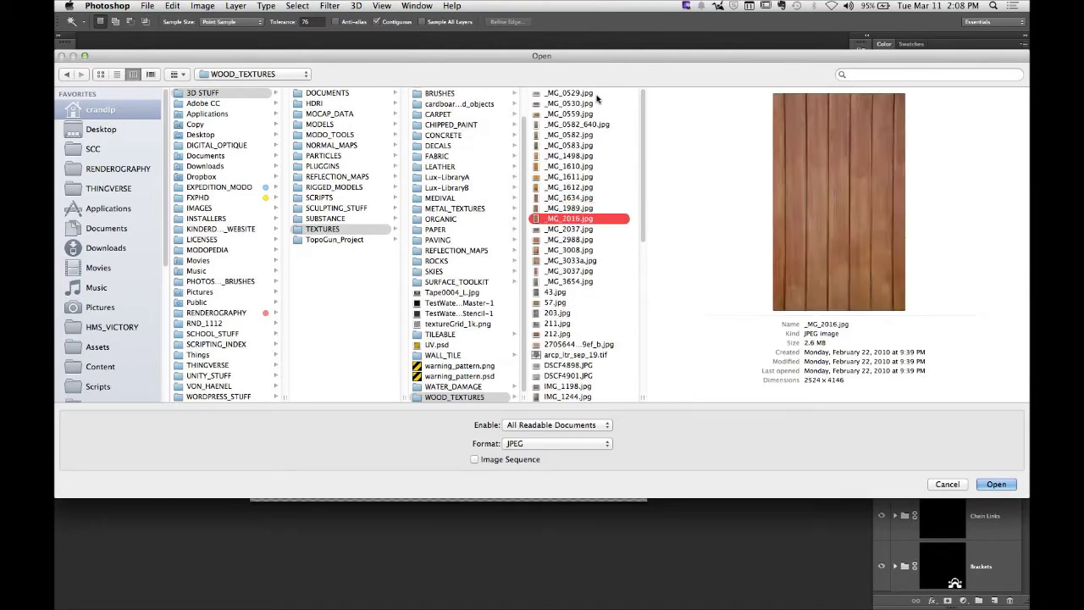
key(Down)
key(Down)
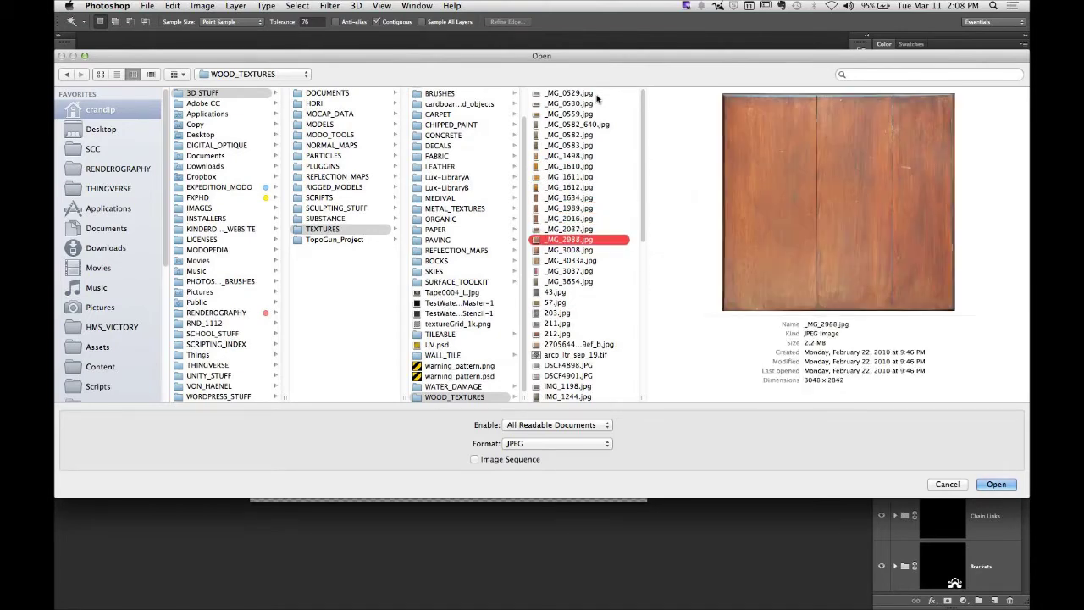
key(Down)
key(Down)
key(Down)
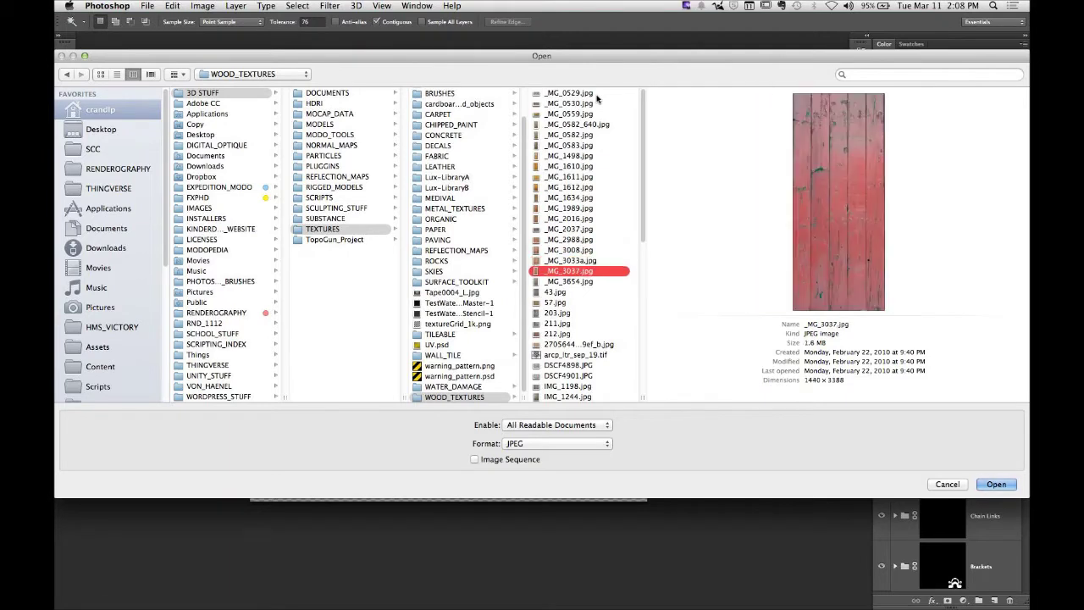
key(Up)
key(Down)
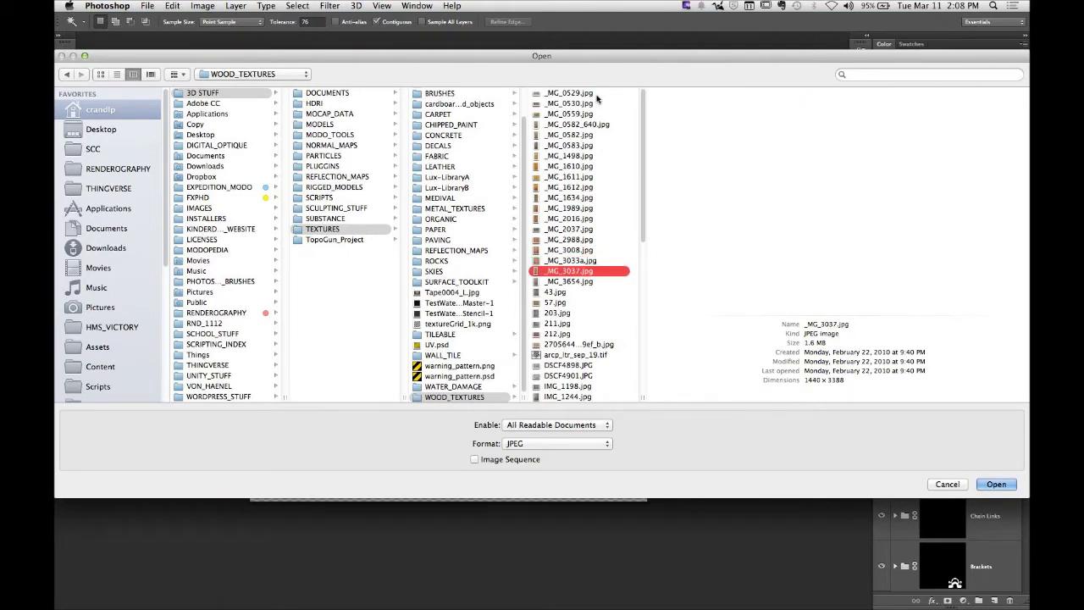
key(Down)
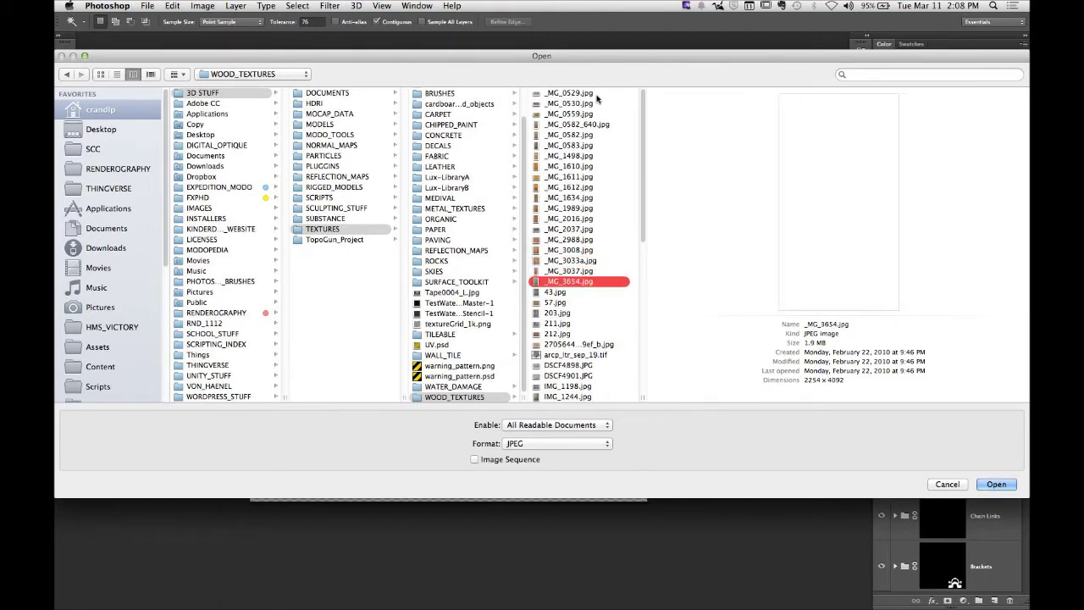
key(Down)
key(Down)
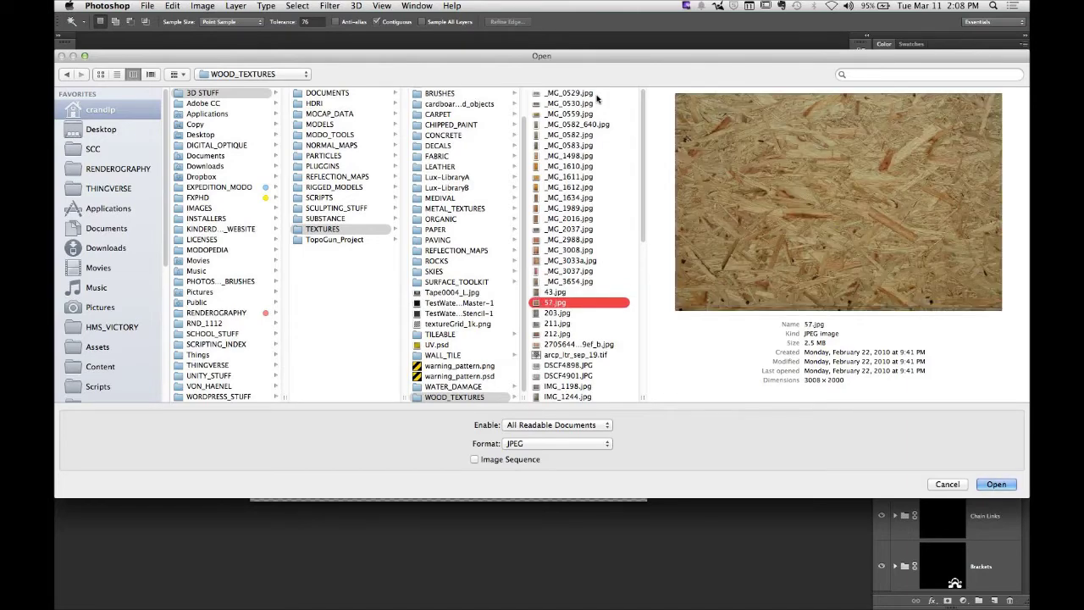
key(Down)
key(Down)
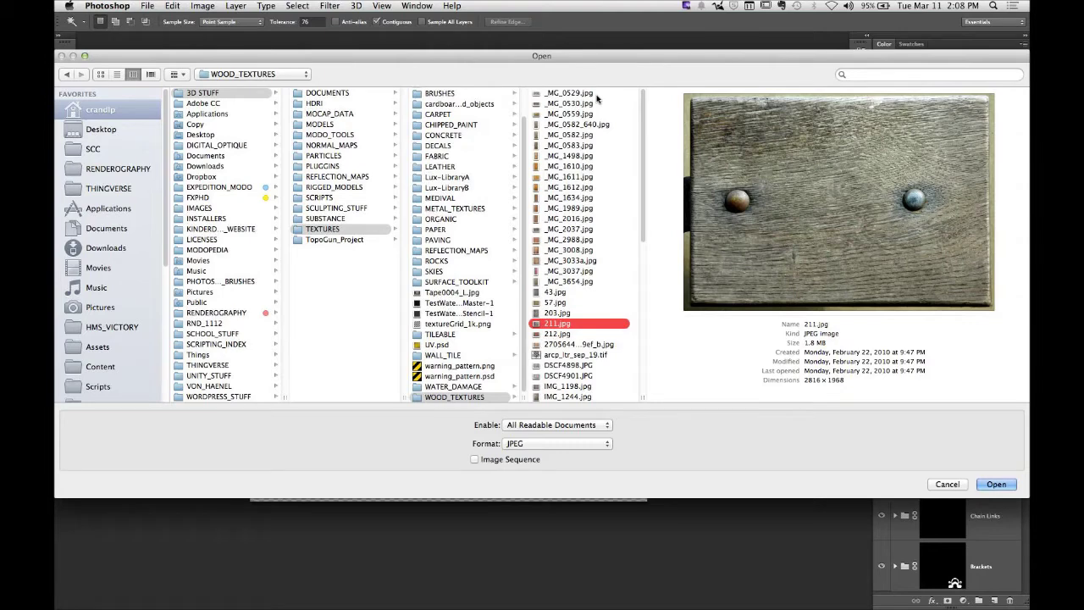
key(Down)
key(Down)
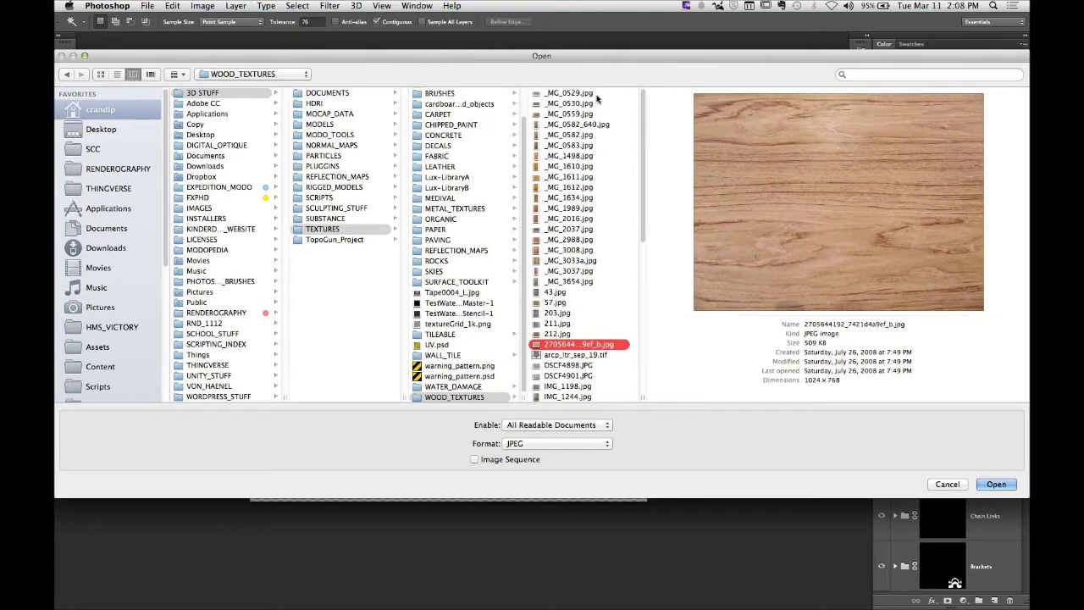
key(Down)
key(Down)
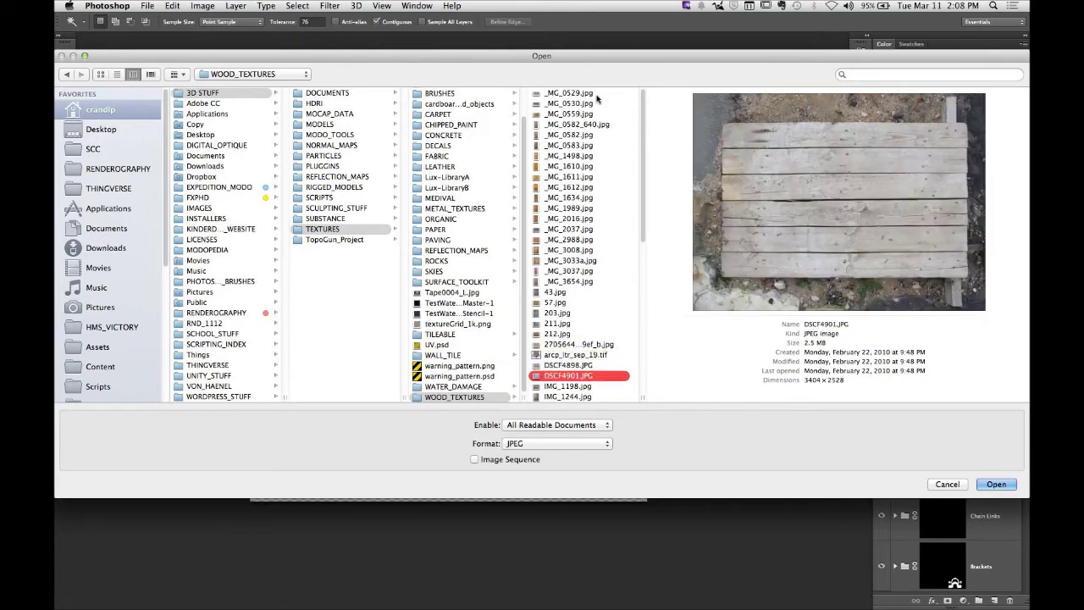
key(Down)
key(Down)
key(Down)
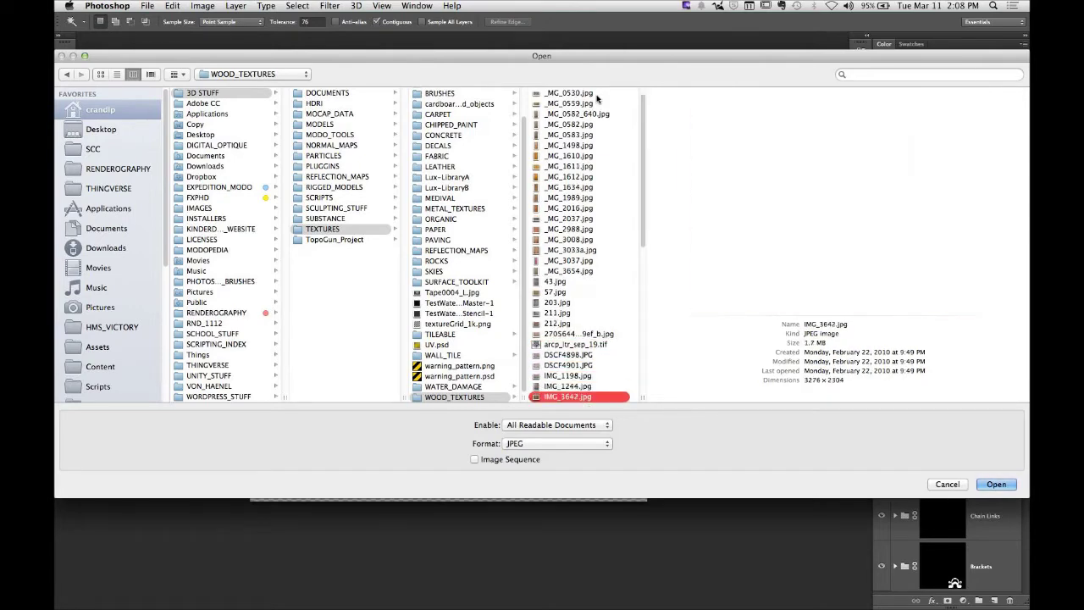
key(Down)
key(Down)
key(Down)
key(Down)
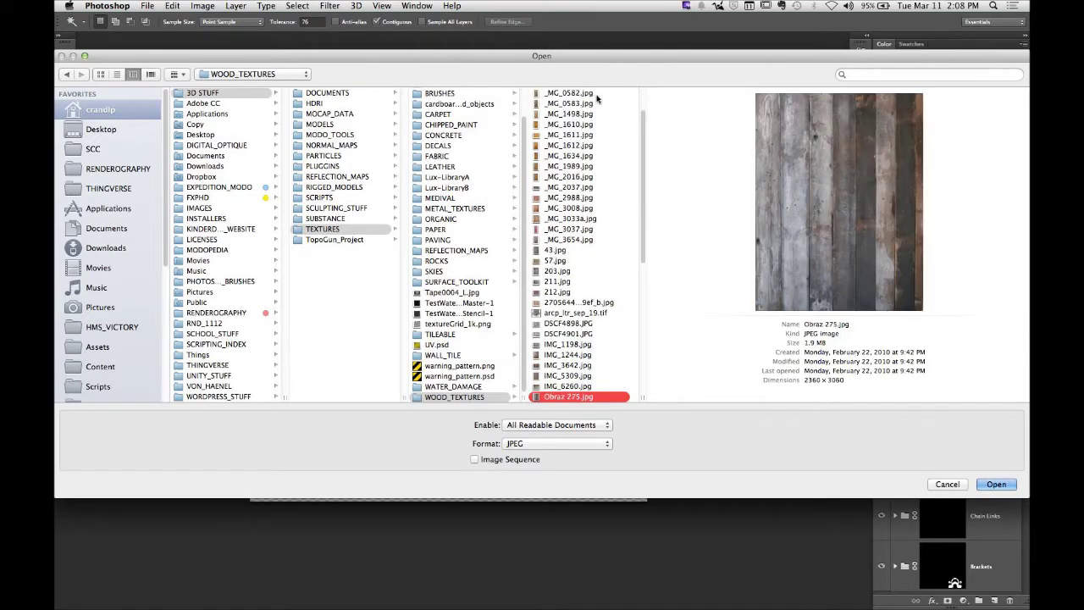
key(Down)
key(Down)
key(Down)
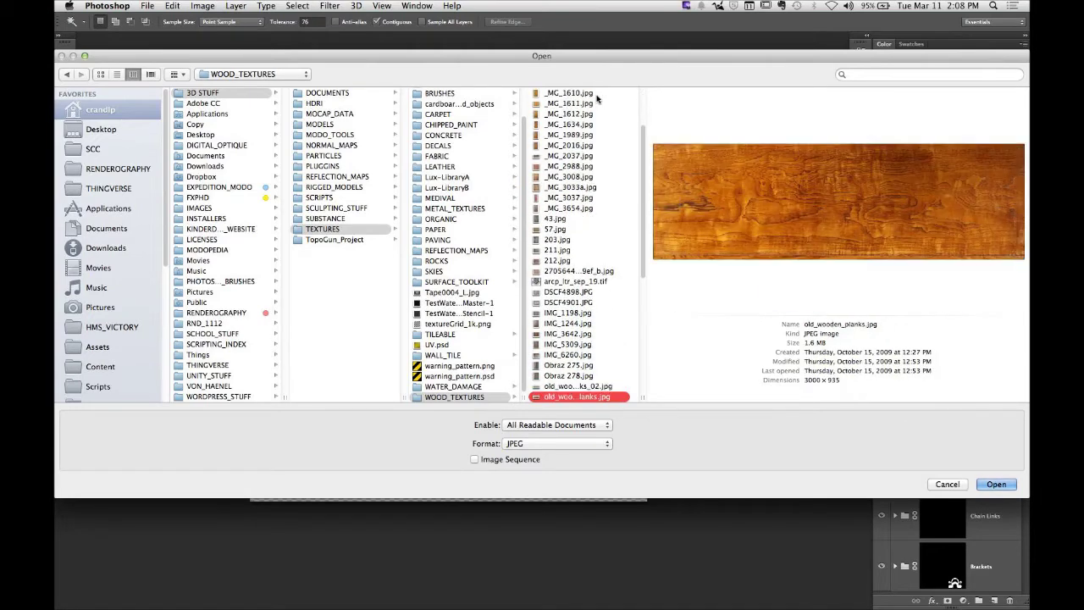
key(Down)
key(Down)
key(Down)
key(Down)
key(Down)
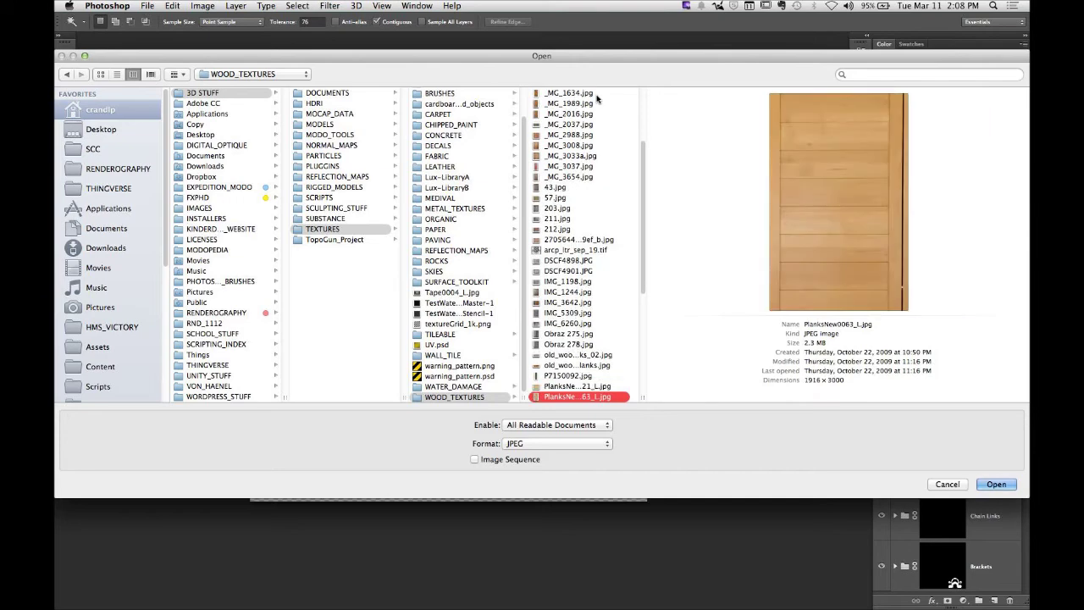
key(Down)
key(Down)
key(Down)
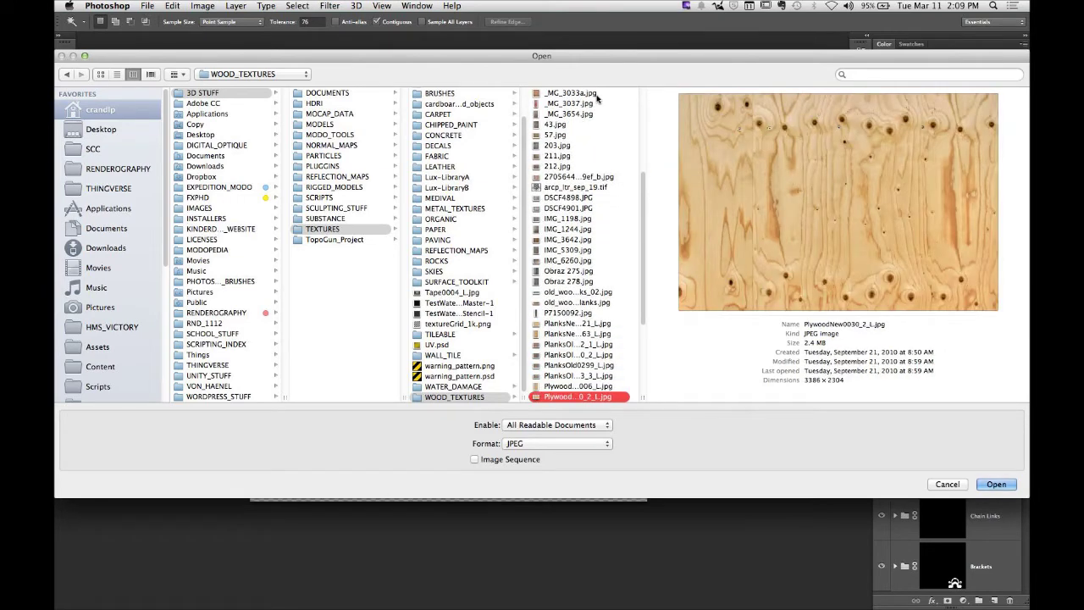
key(Down)
key(Down)
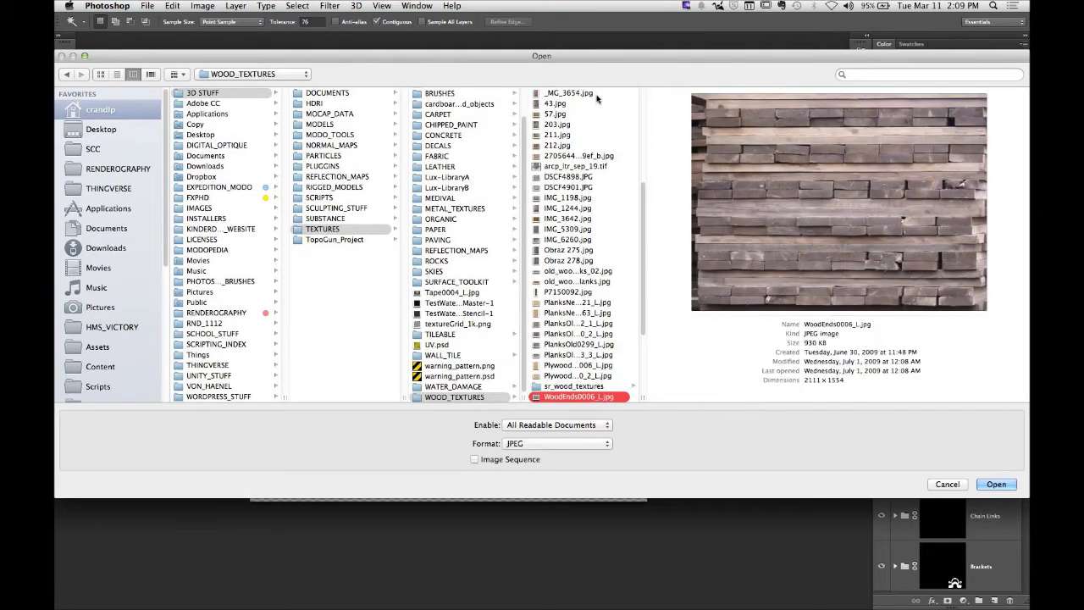
Step: Preview the images inside the sr_wood_textures subfolder through sr_wood_texture_07.jpg
key(Up)
key(Right)
key(Down)
key(Down)
key(Down)
key(Down)
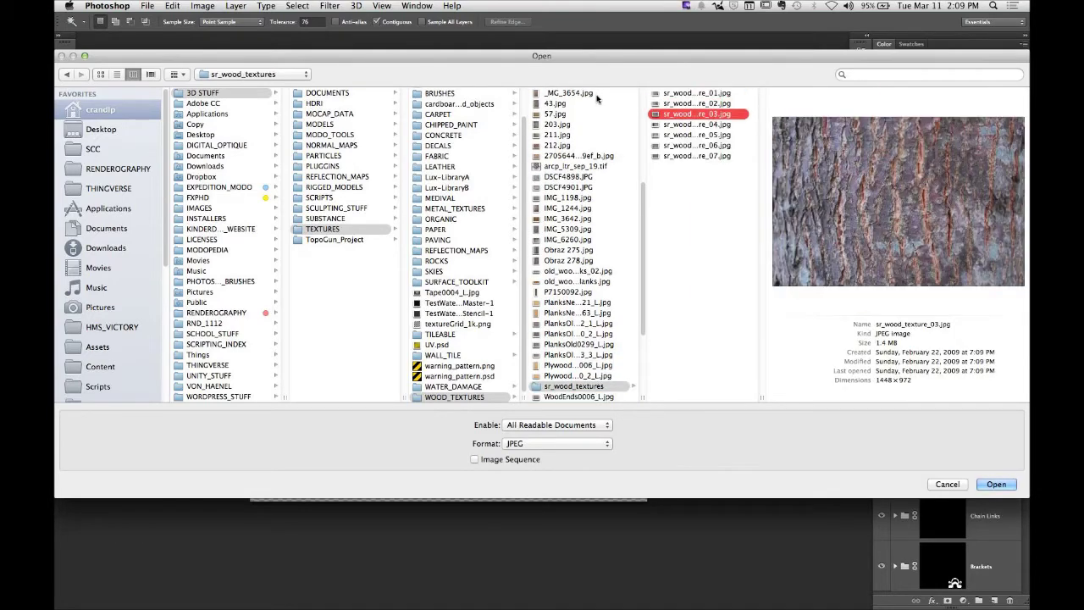
key(Down)
key(Down)
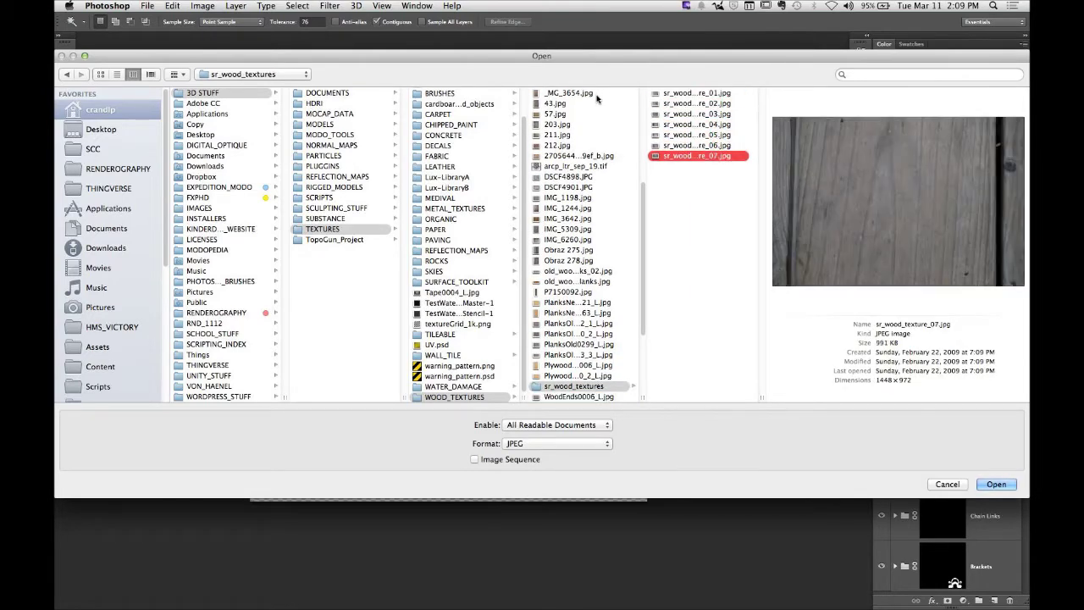
Step: Return to the WOOD_TEXTURES folder and preview the remaining WoodEnds, WoodFine and WoodRough images through WoodRough0106_2_S_tileable.jpg
key(Left)
key(Down)
key(Down)
key(Down)
key(Down)
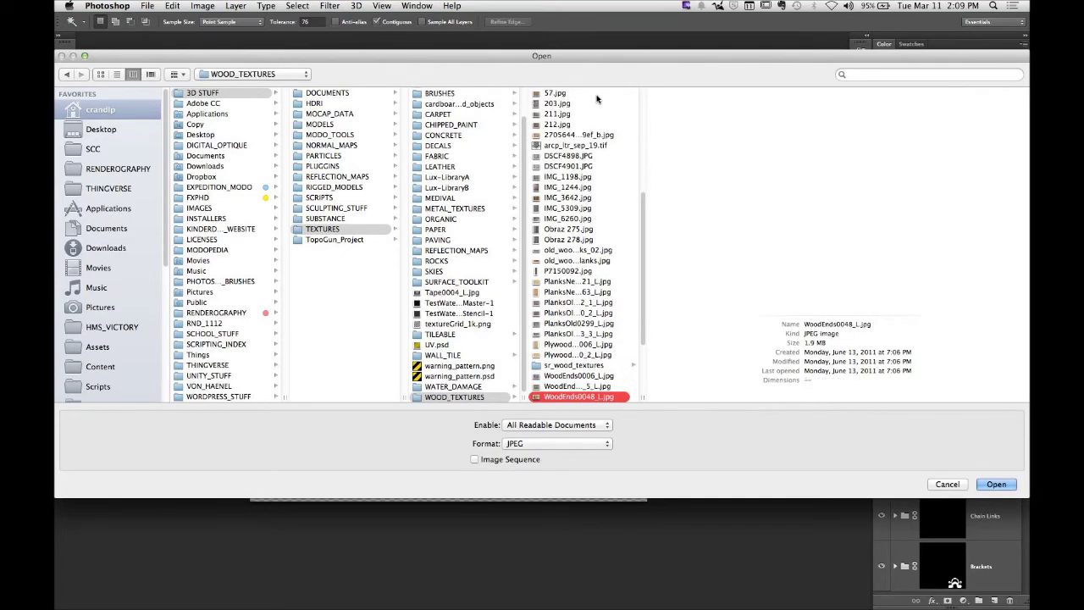
key(Down)
key(Down)
key(Down)
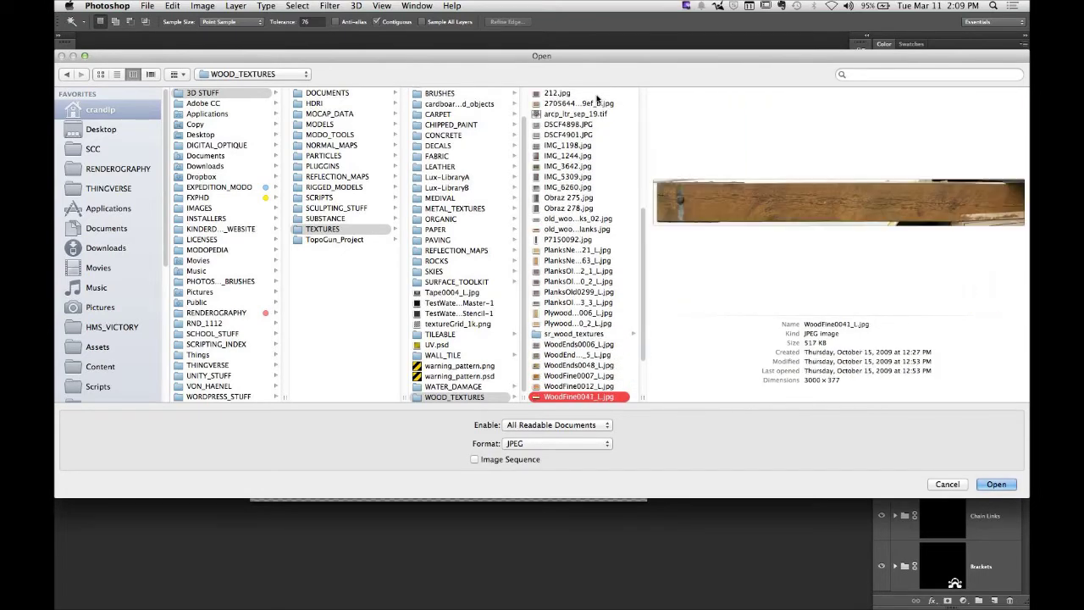
key(Down)
key(Down)
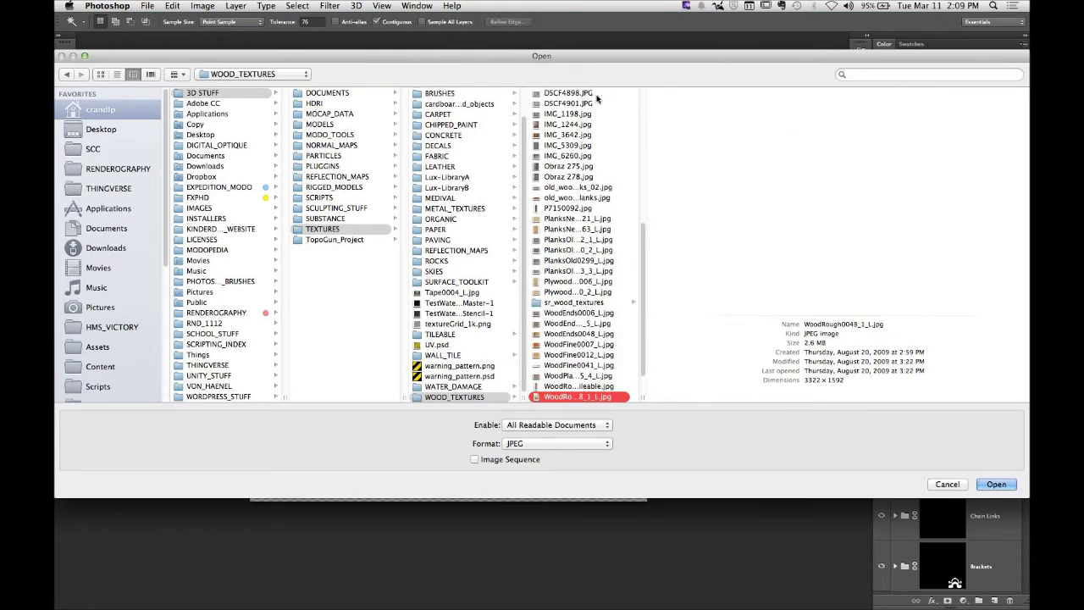
key(Down)
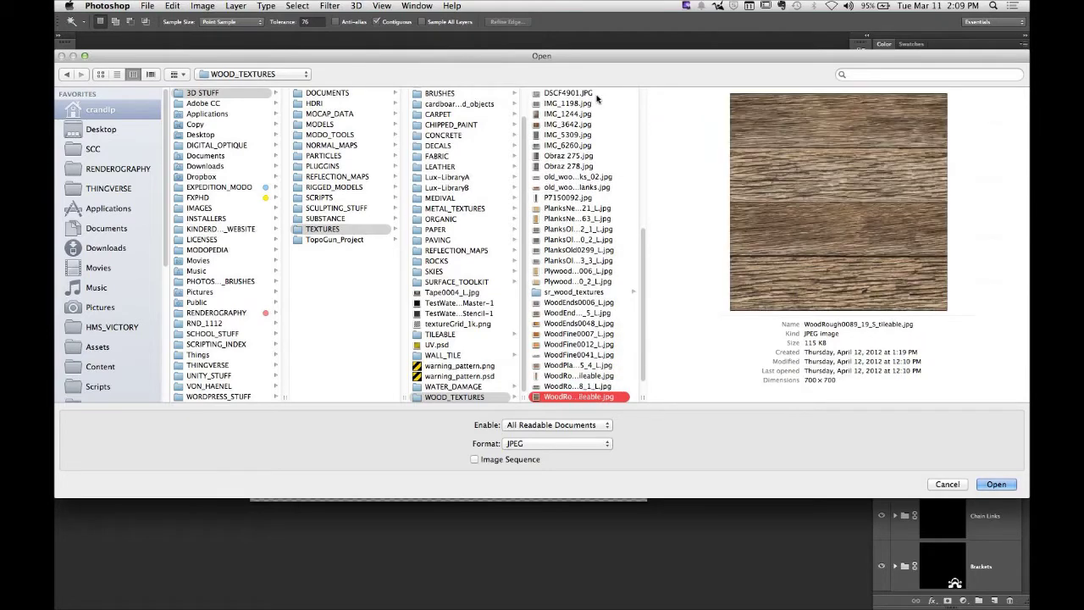
key(Down)
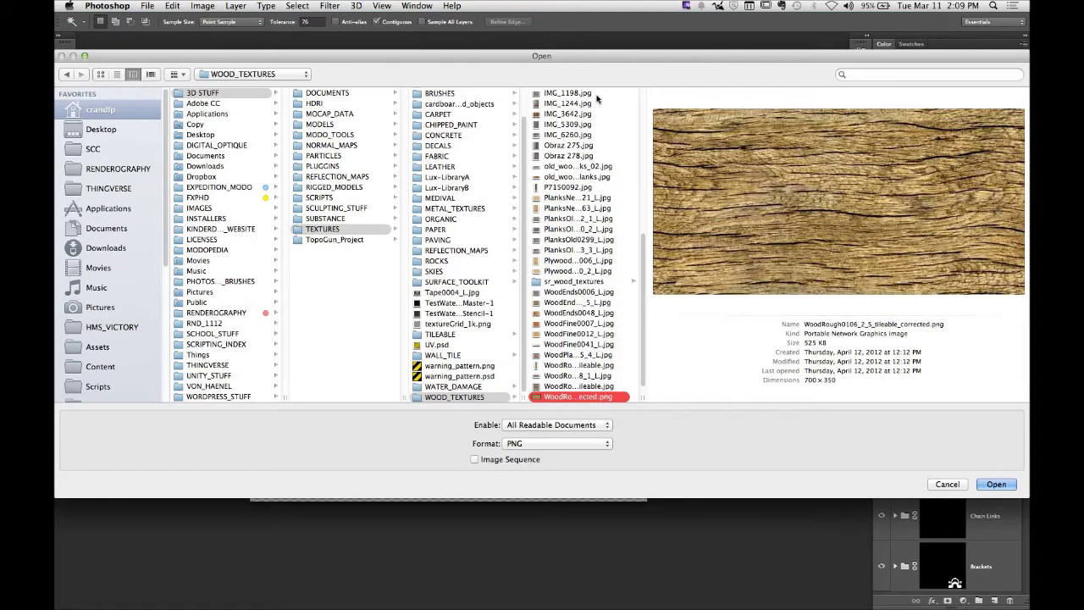
key(Down)
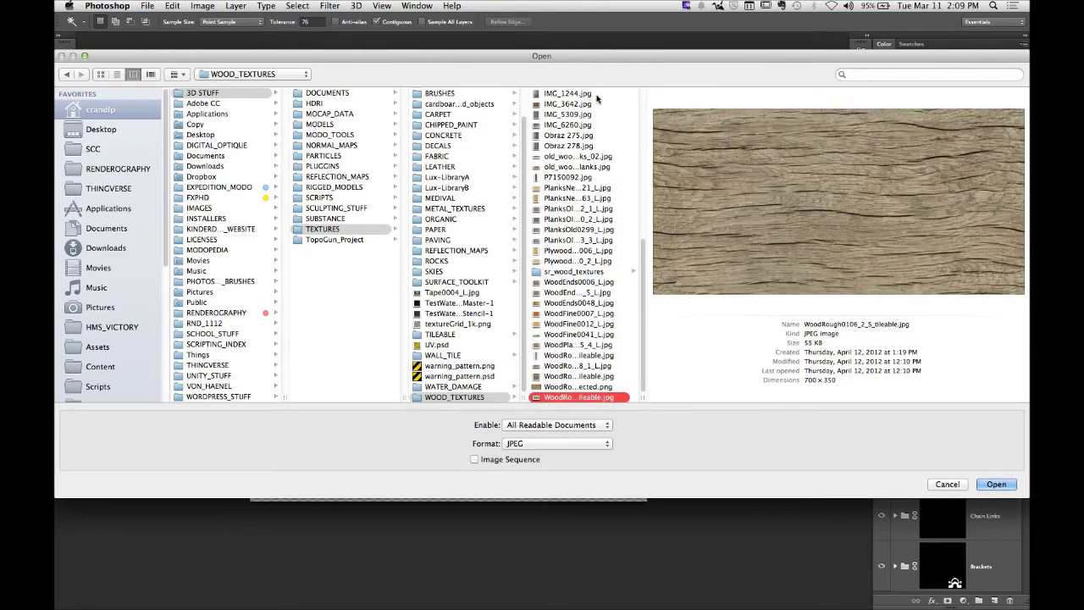
Step: Compare the WoodRough images again, including WoodRough0023_2_S_tileable.jpg and WoodRough0048_1_L.jpg, going back up to WoodFine0041_L.jpg
key(Up)
key(Up)
key(Up)
key(Up)
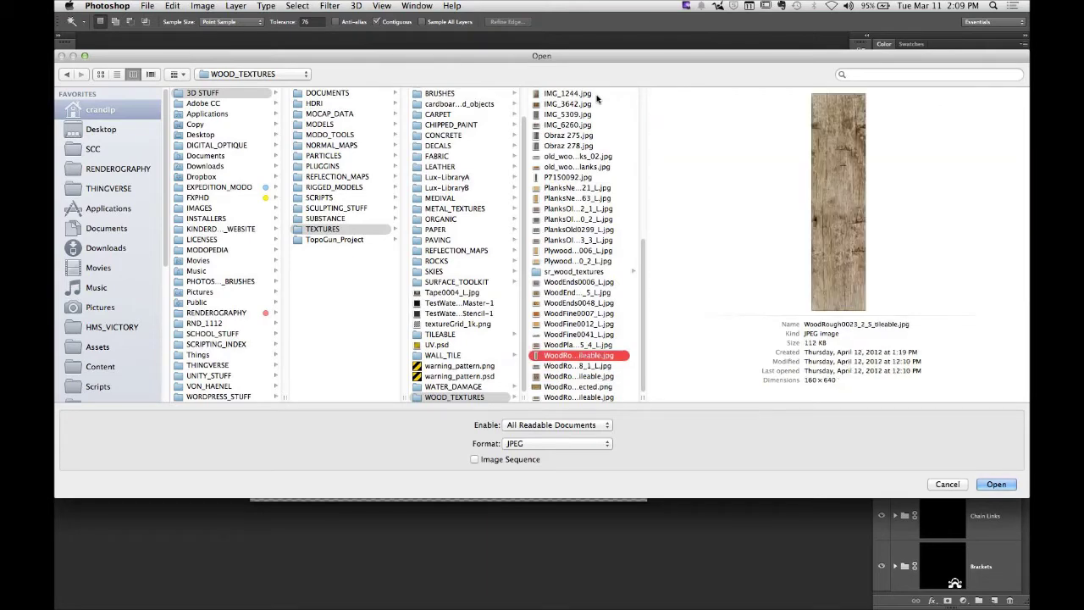
key(Down)
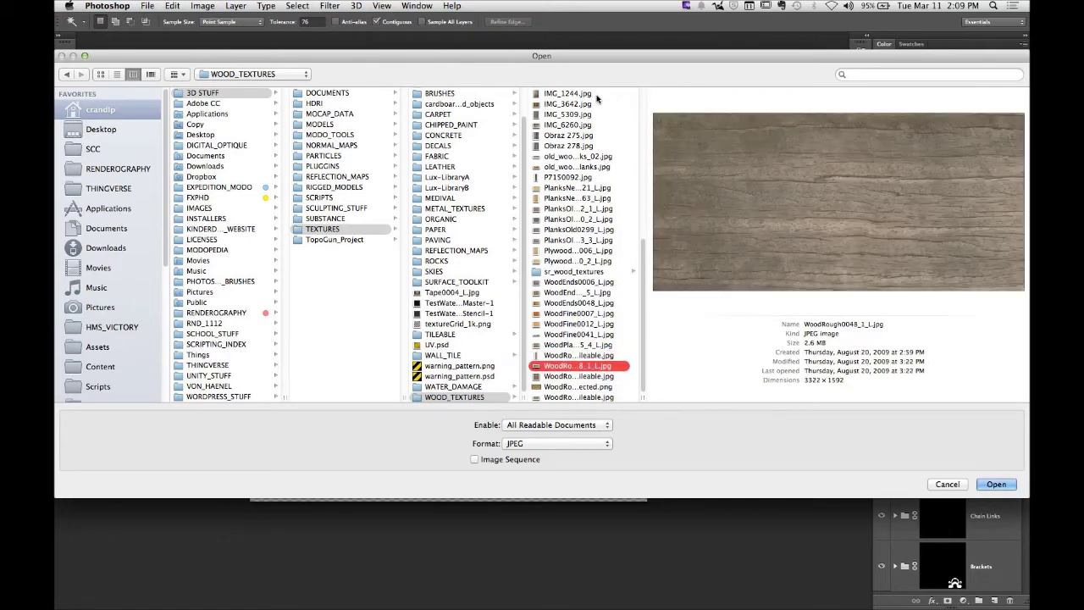
key(Down)
key(Up)
key(Up)
key(Up)
key(Up)
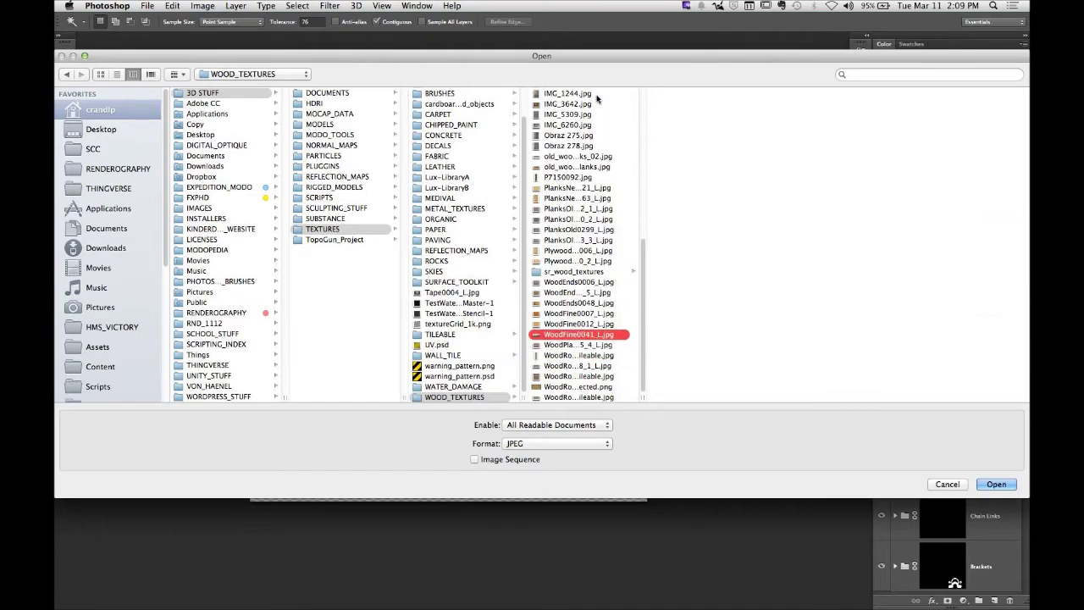
Step: Go back to the start of the wood texture list and preview the photos again from _MG_0529.jpg to _MG_0582.jpg
scroll(581, 229, up, 5)
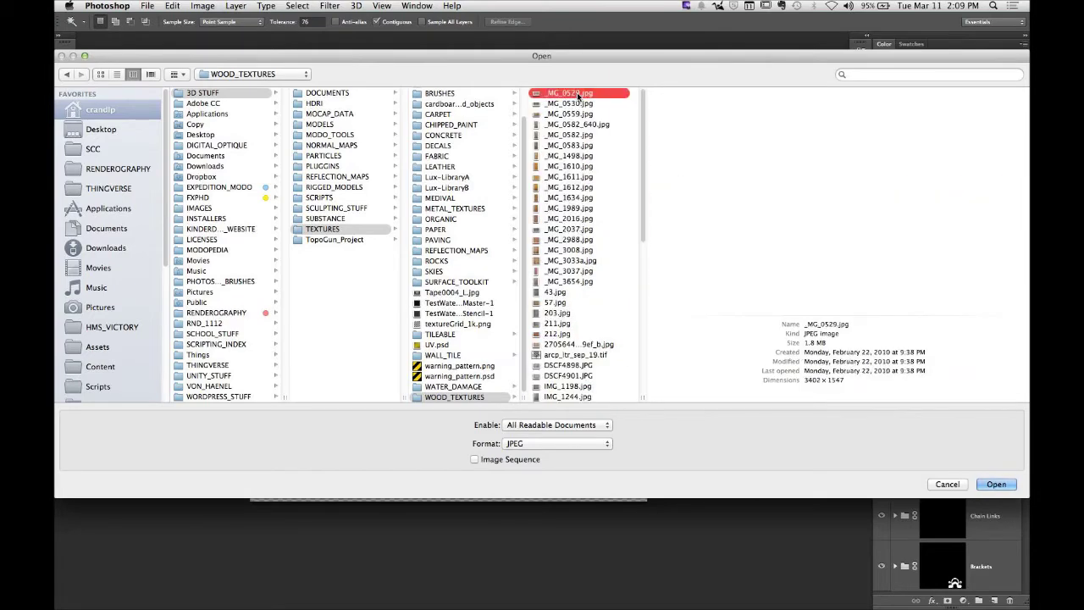
click(579, 95)
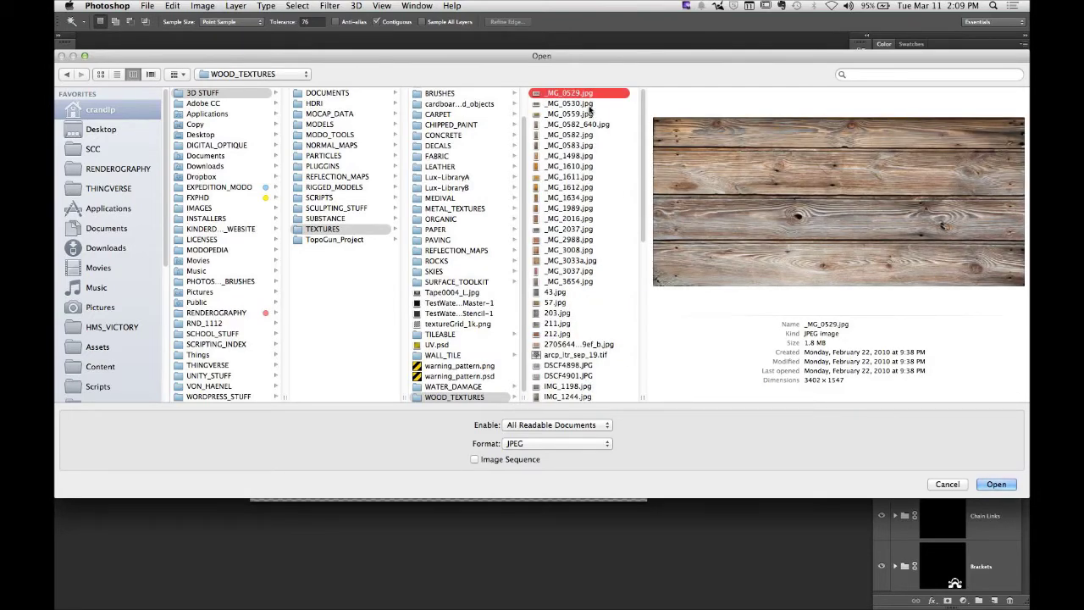
key(Down)
key(Down)
key(Down)
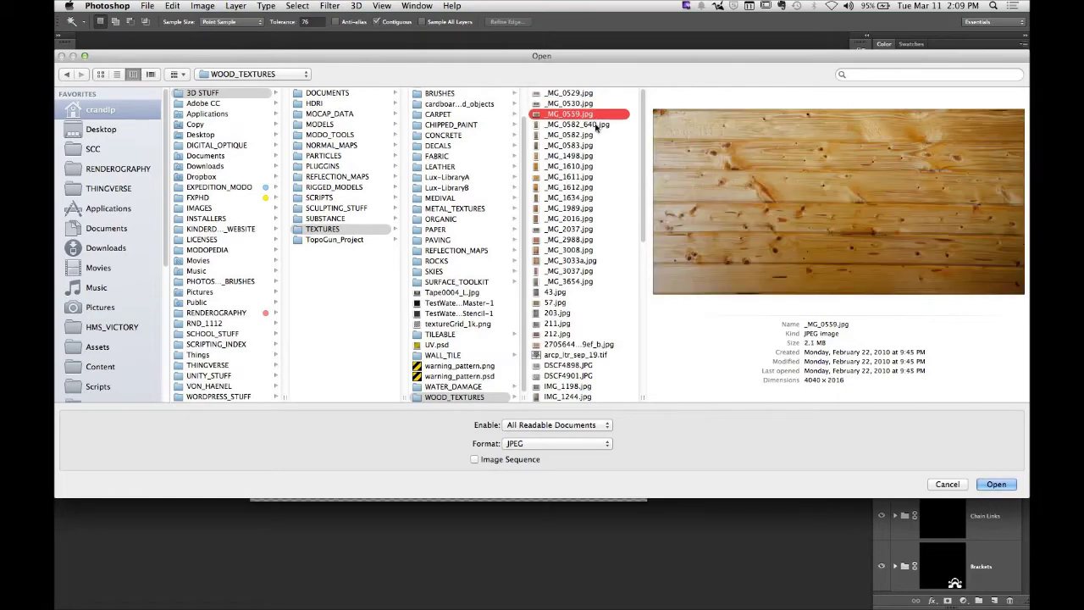
key(Down)
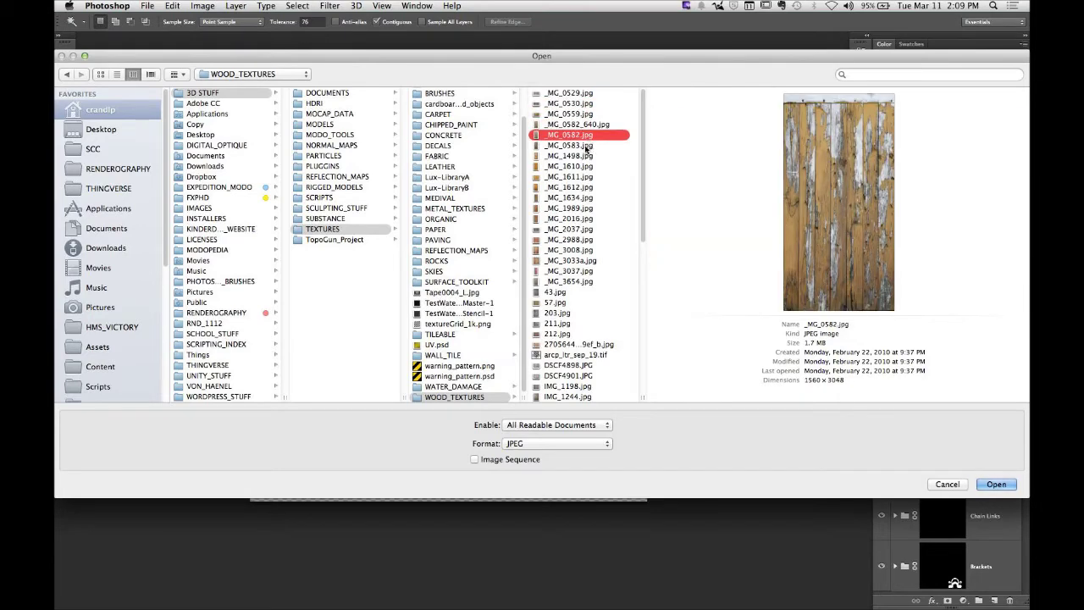
Step: Preview the images in the WOOD_TEXTURES folder and open WoodRough0023_2_S_tileable.jpg
click(576, 274)
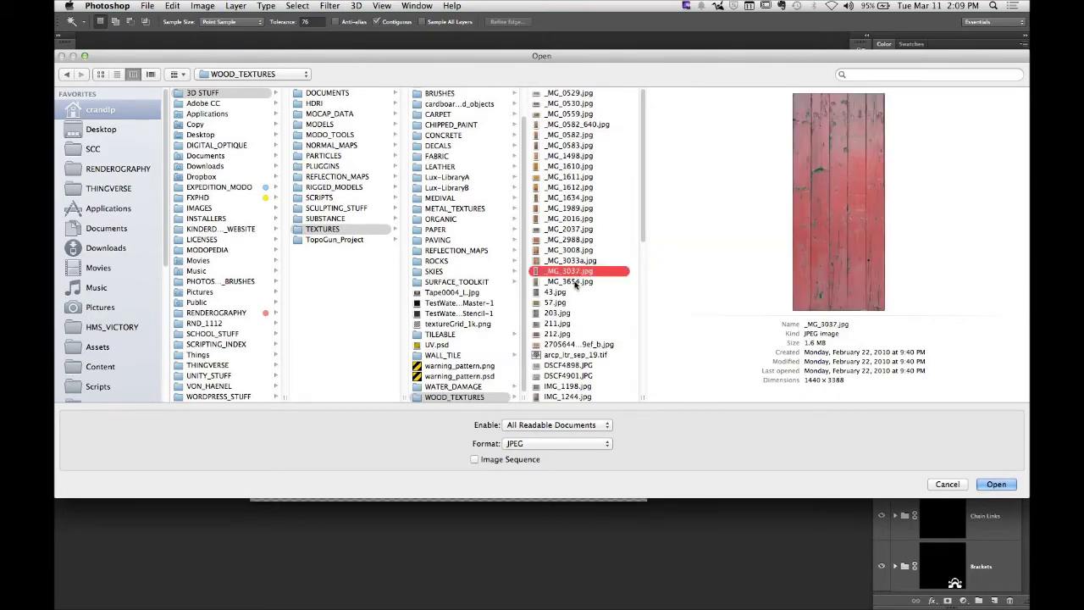
click(559, 293)
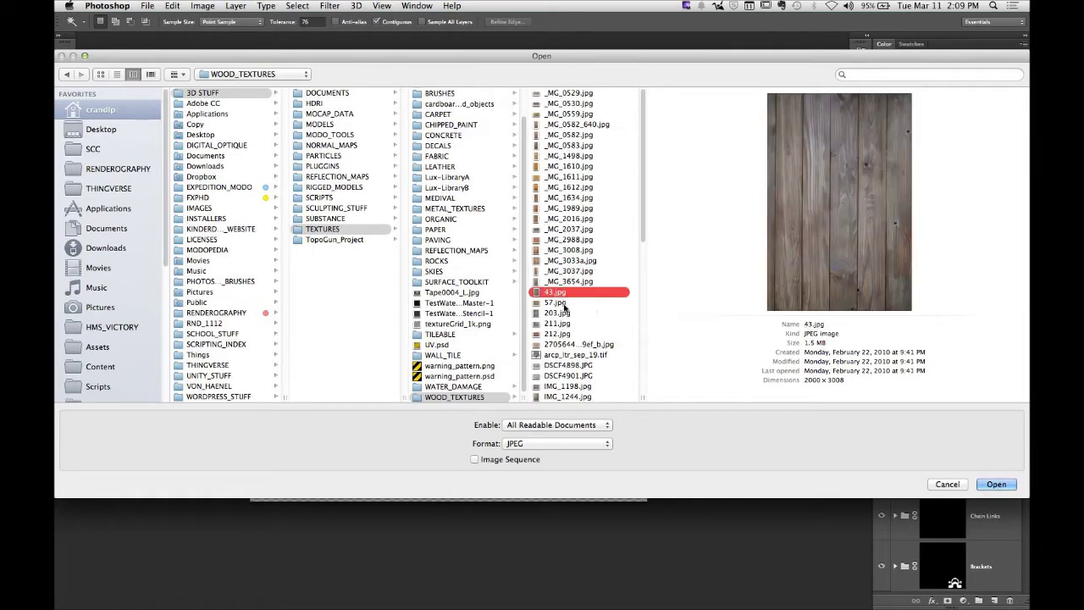
click(564, 304)
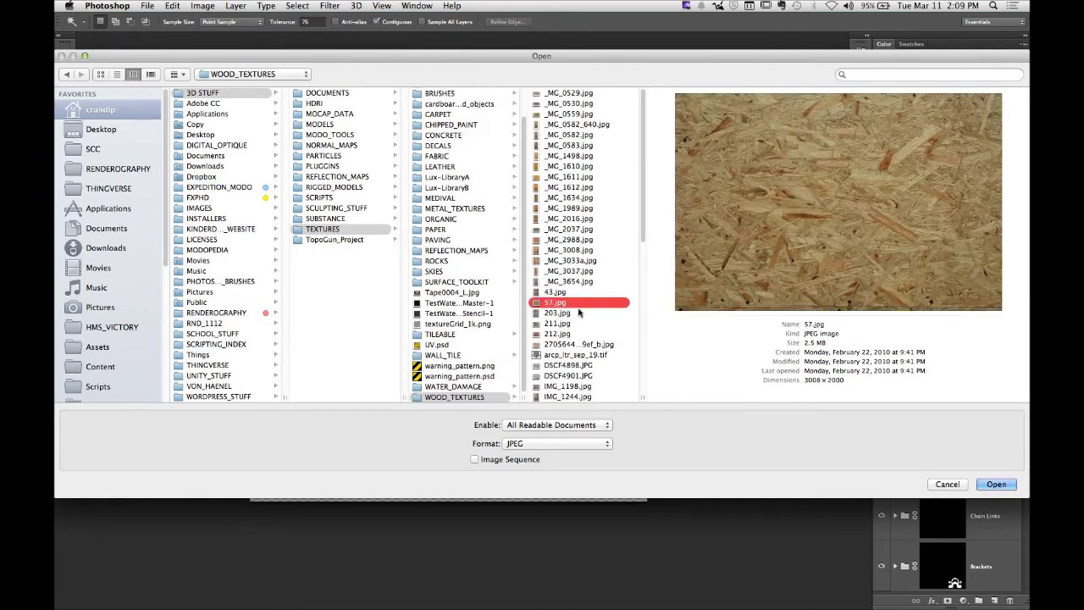
click(571, 97)
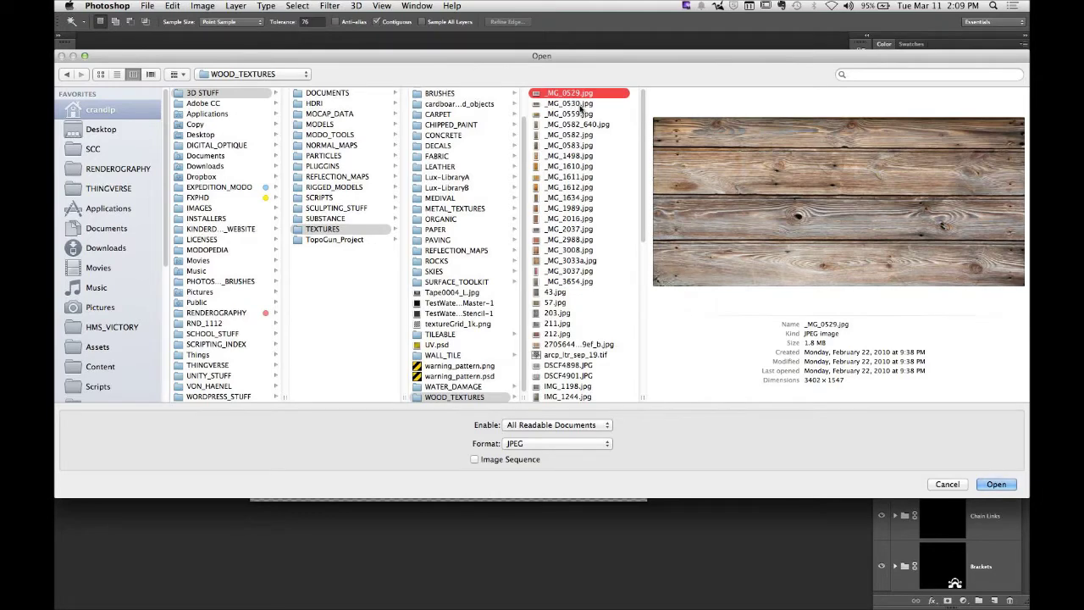
scroll(641, 177, down, 10)
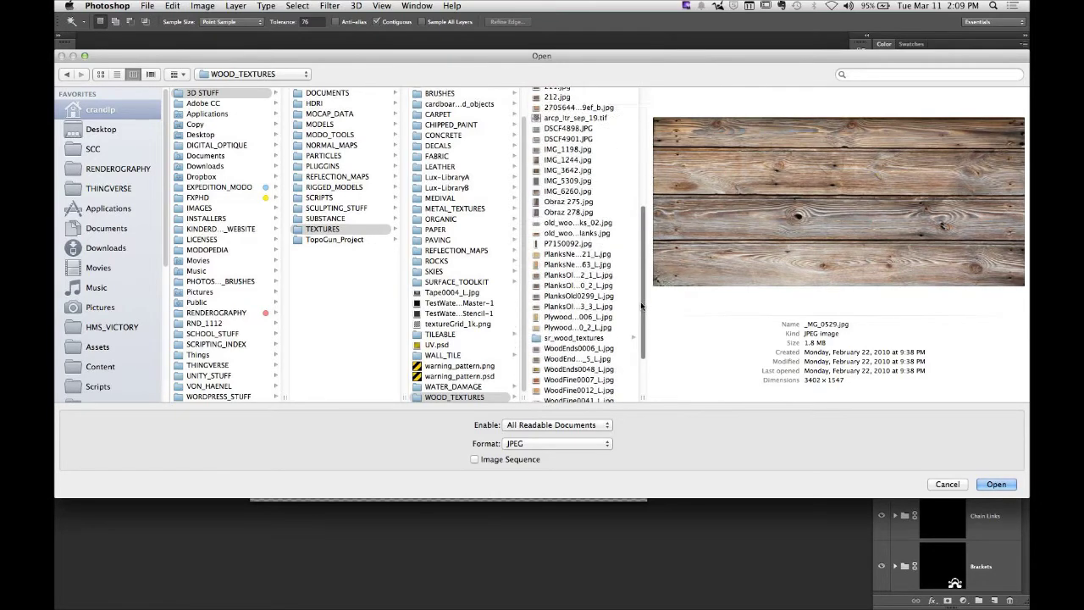
click(575, 366)
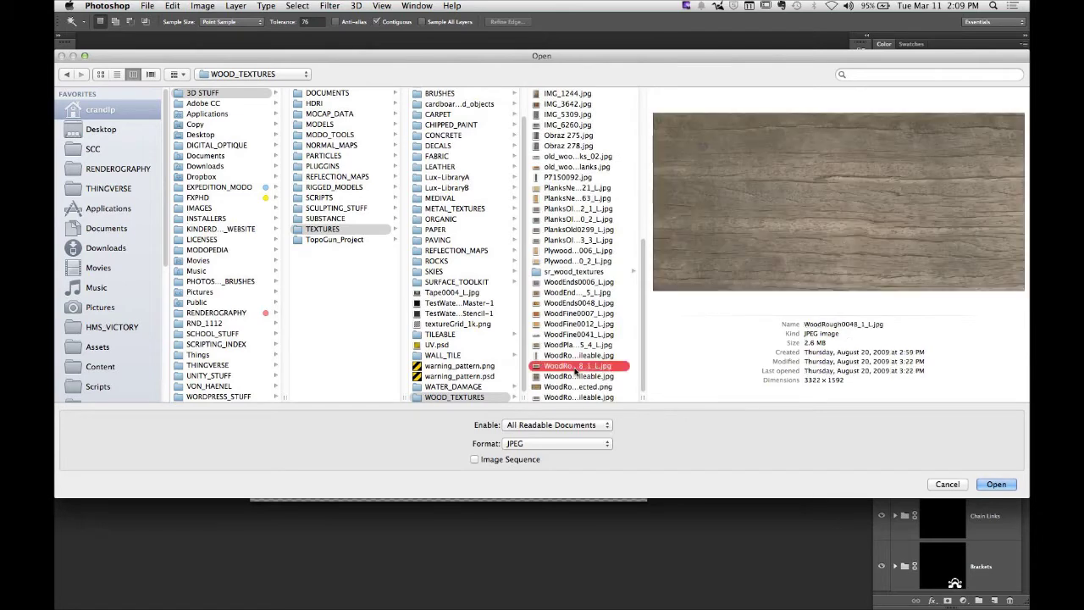
click(583, 377)
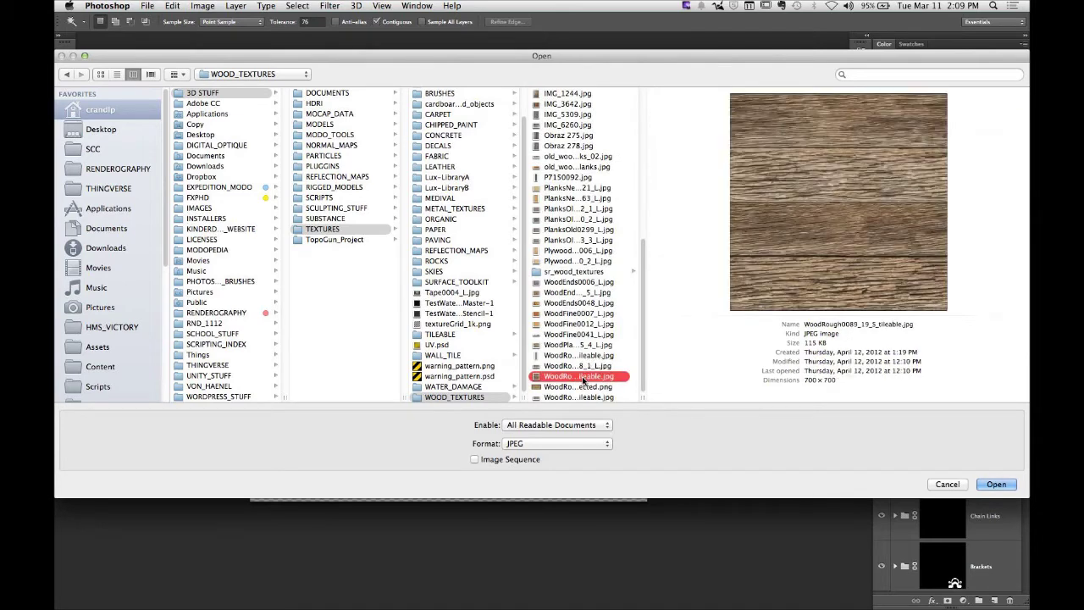
click(580, 366)
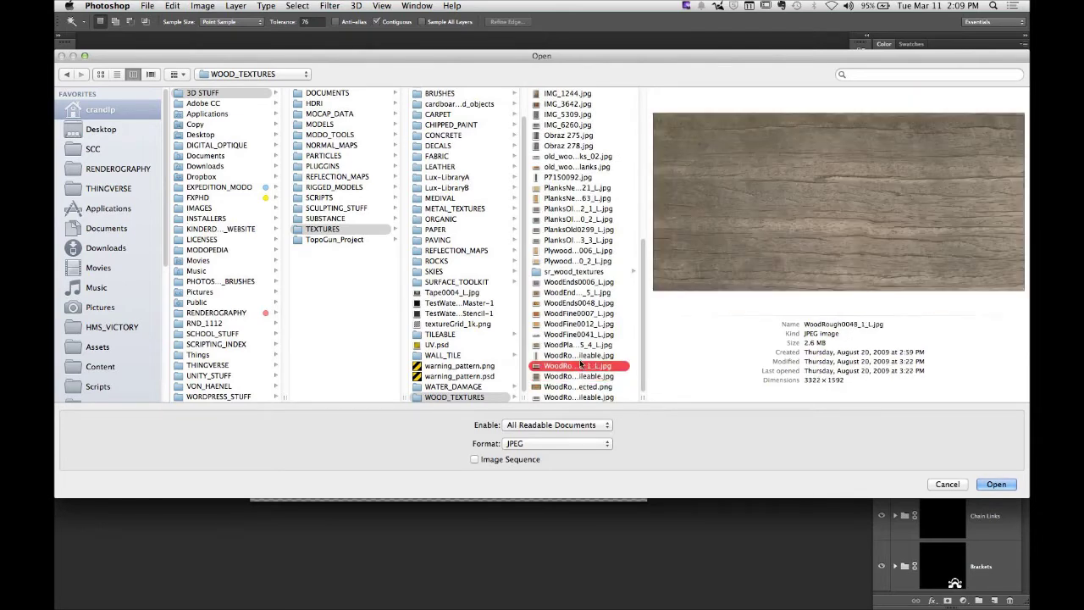
key(Up)
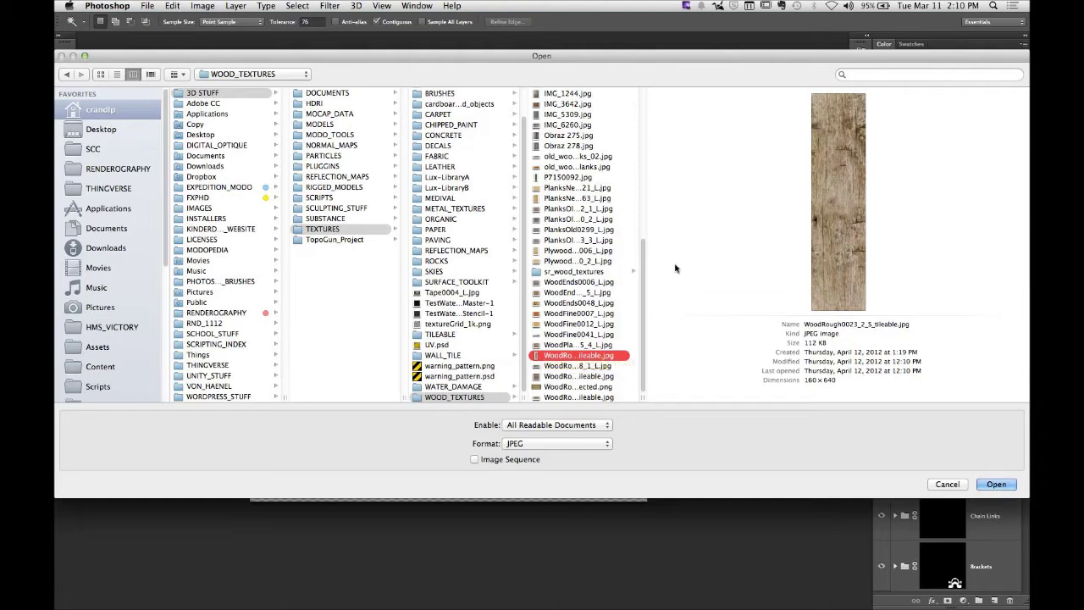
click(994, 486)
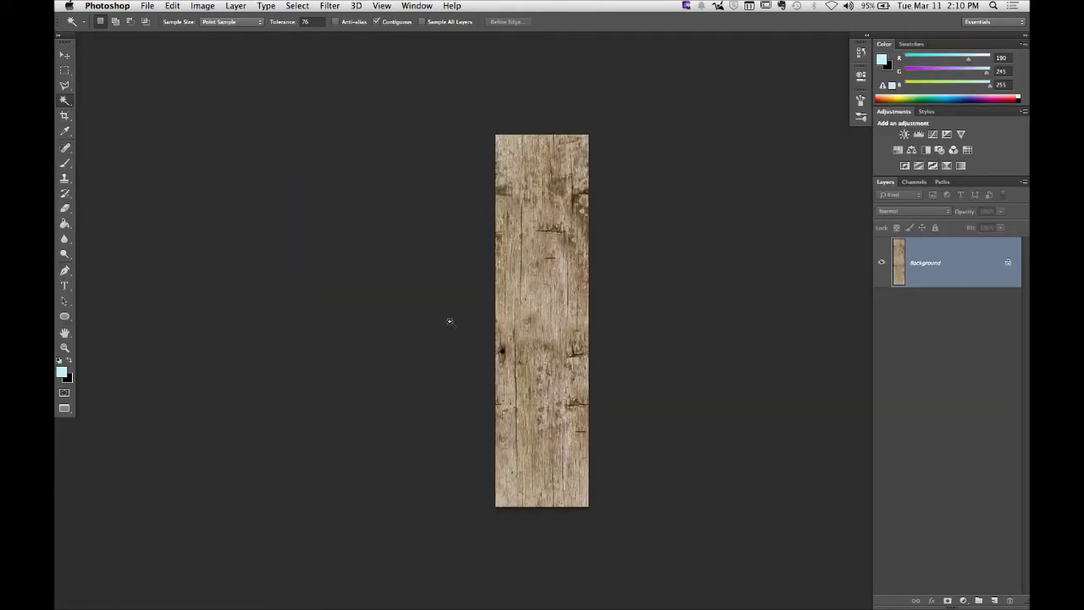
Step: Copy the wood texture into sign_tex_dif_v001.psd as a layer in the Sign group and close the texture image
key(f)
key(f)
key(f)
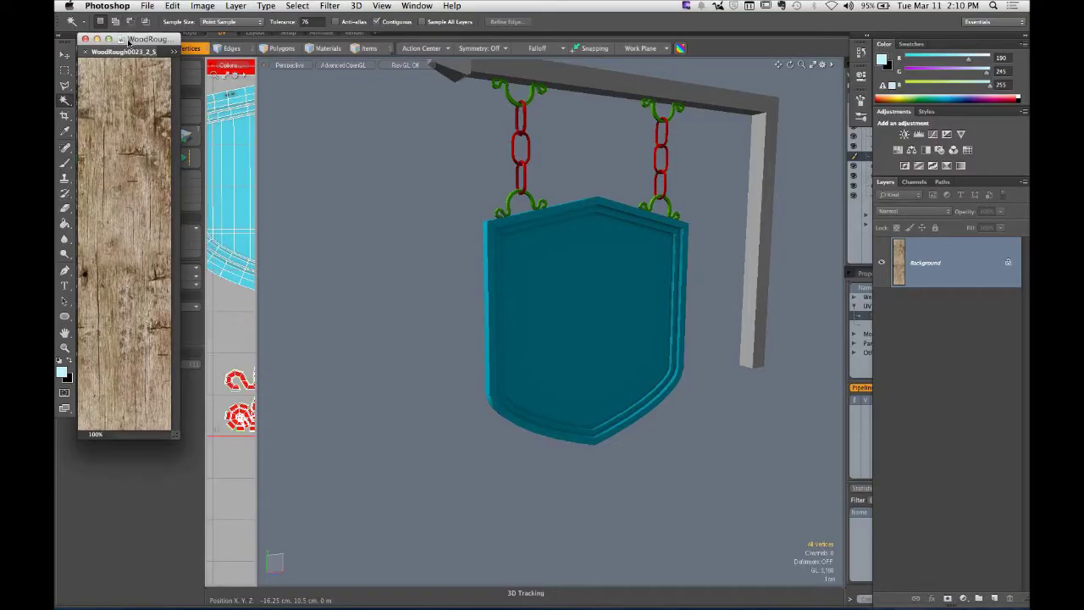
drag(176, 434, 856, 544)
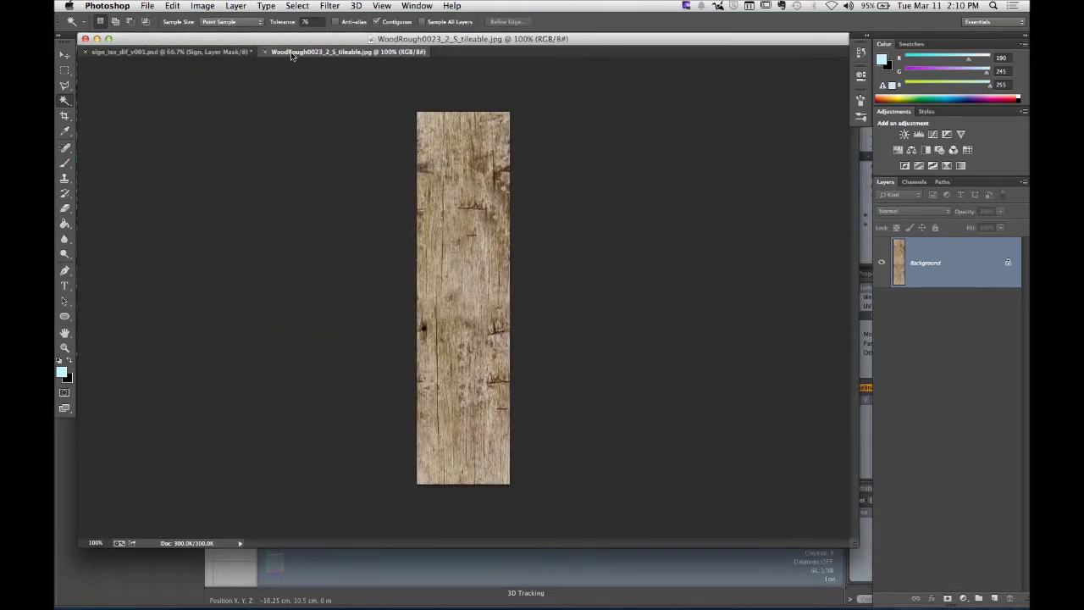
drag(291, 52, 686, 384)
drag(895, 273, 716, 422)
click(776, 581)
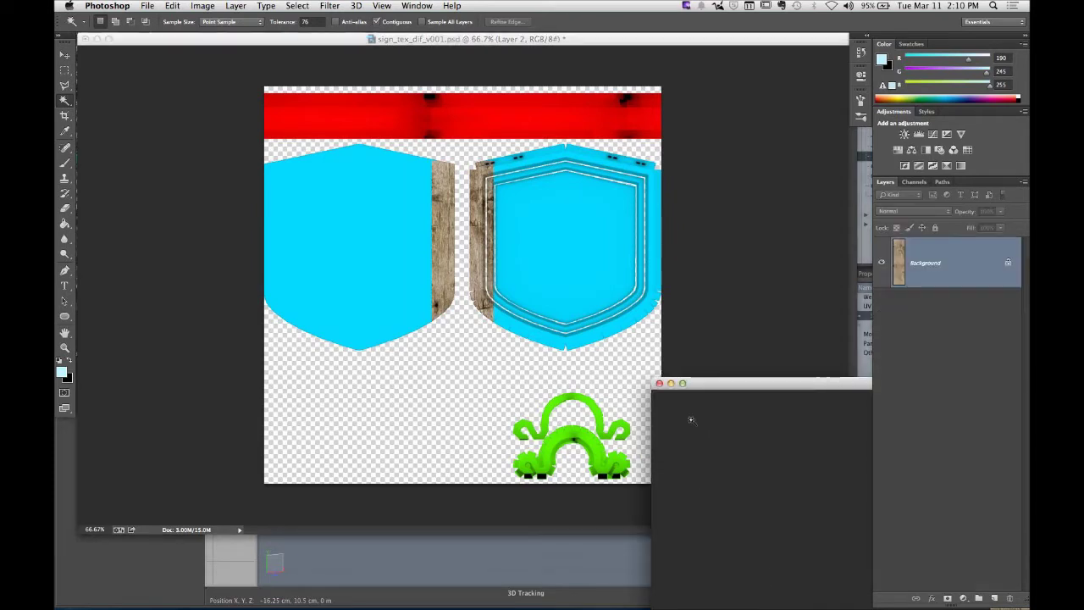
click(659, 384)
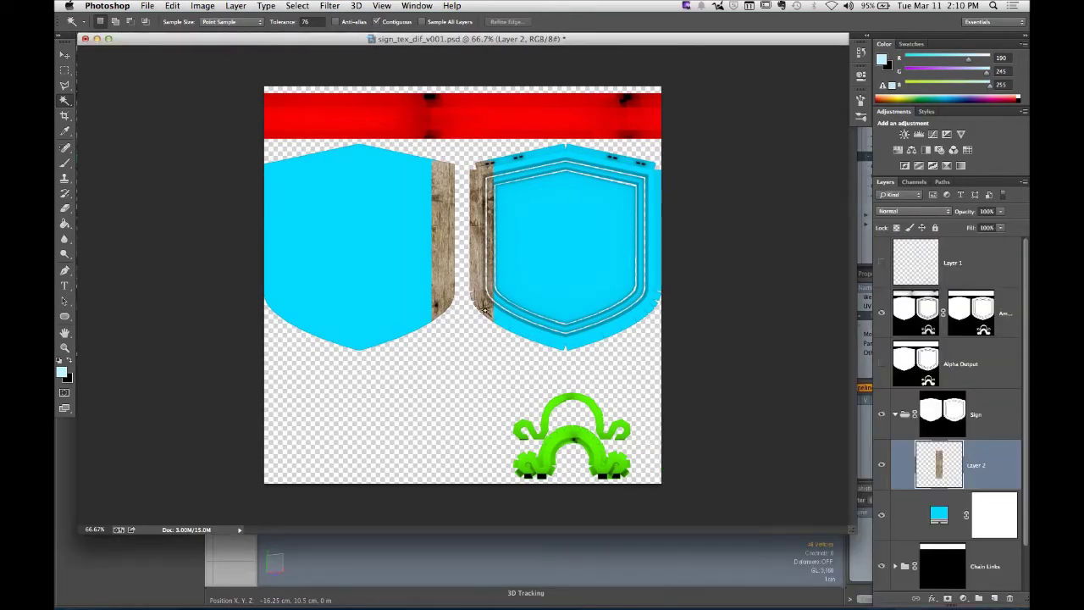
Step: Move the wood plank onto the middle of the framed shield and scale it to about 94% width and 89% height
key(v)
drag(482, 287, 574, 259)
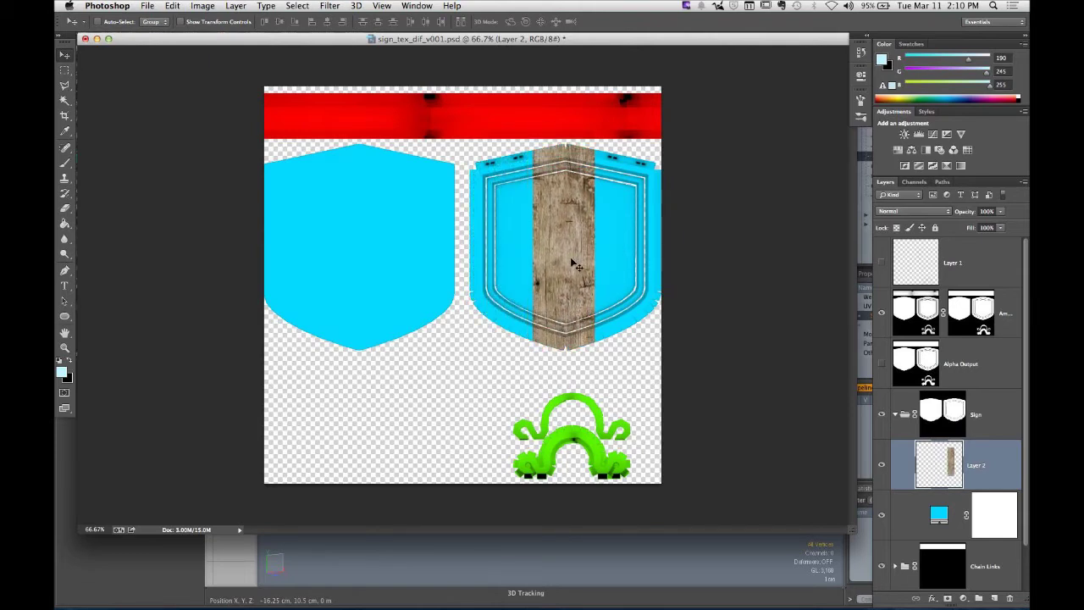
key(ctrl+t)
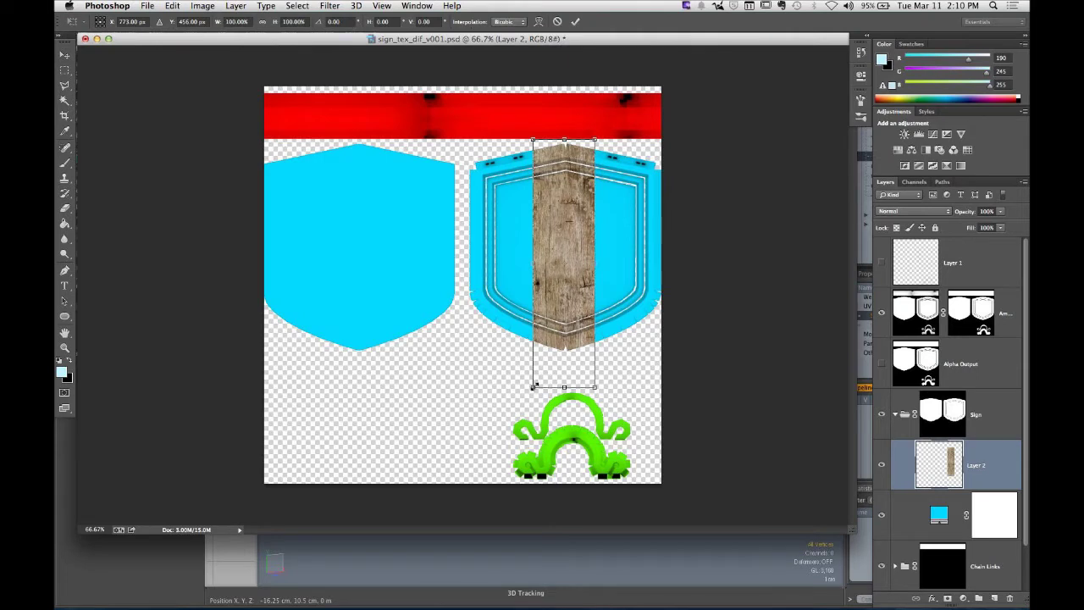
drag(532, 387, 569, 359)
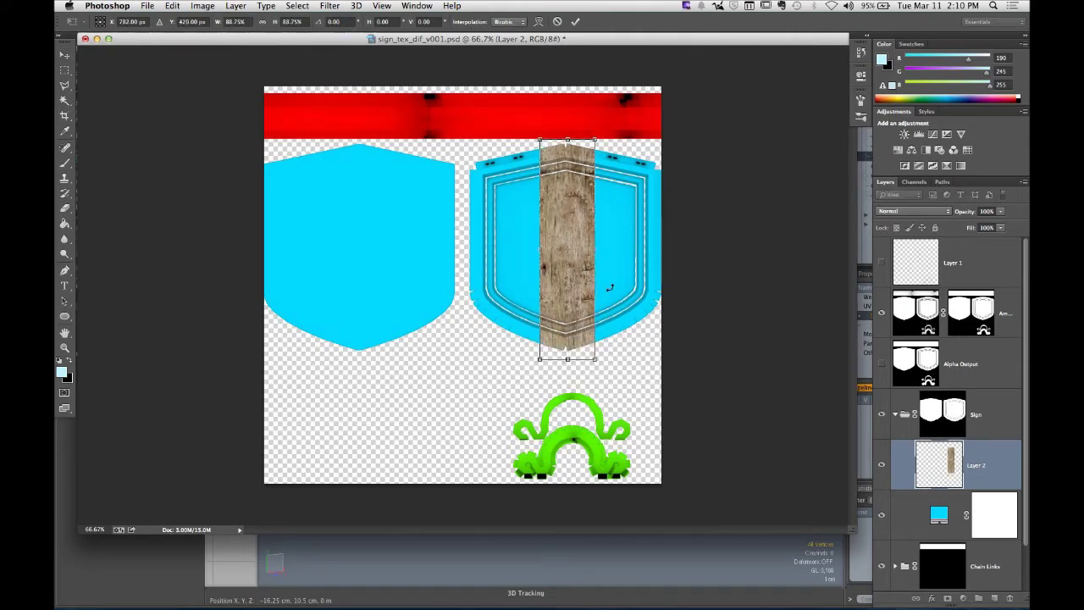
mouse_move(539, 250)
mouse_down()
mouse_move(527, 252)
mouse_move(537, 254)
mouse_up()
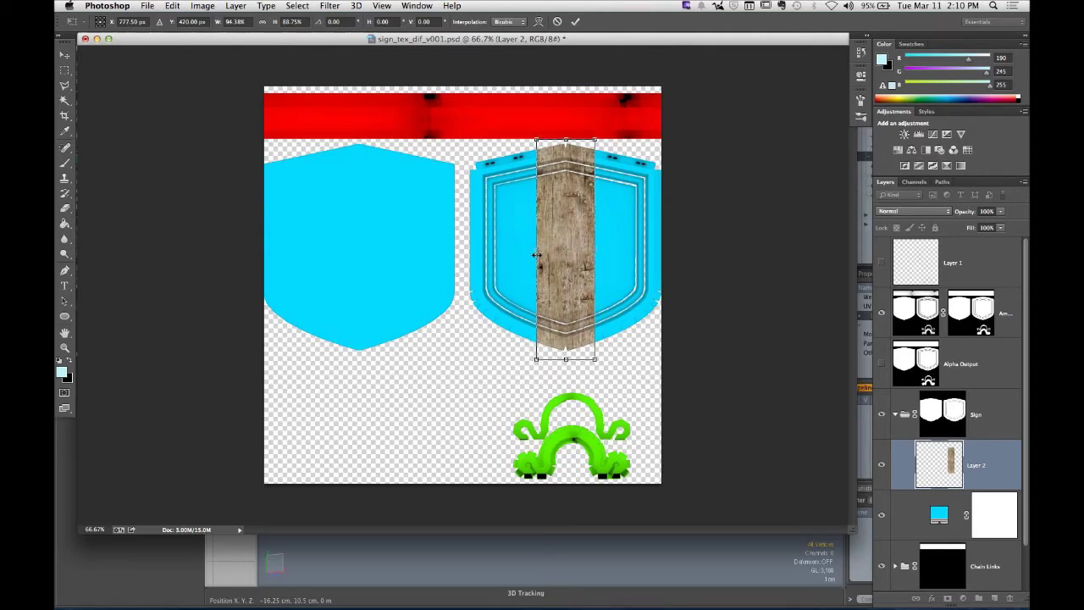
click(575, 22)
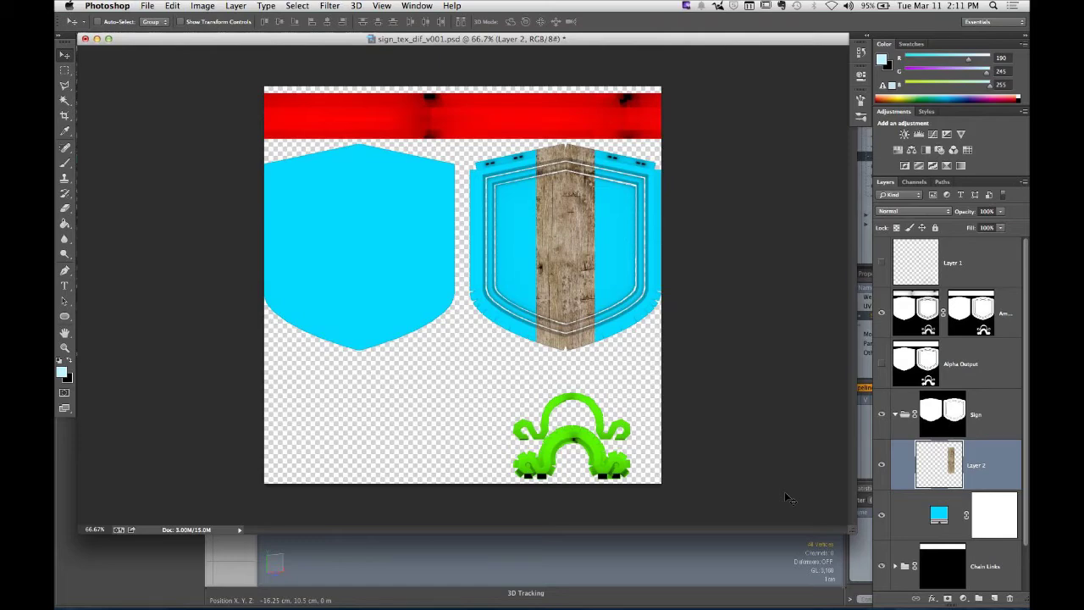
Step: Duplicate the plank layer and place the copy directly against the left side of the original plank
key(f)
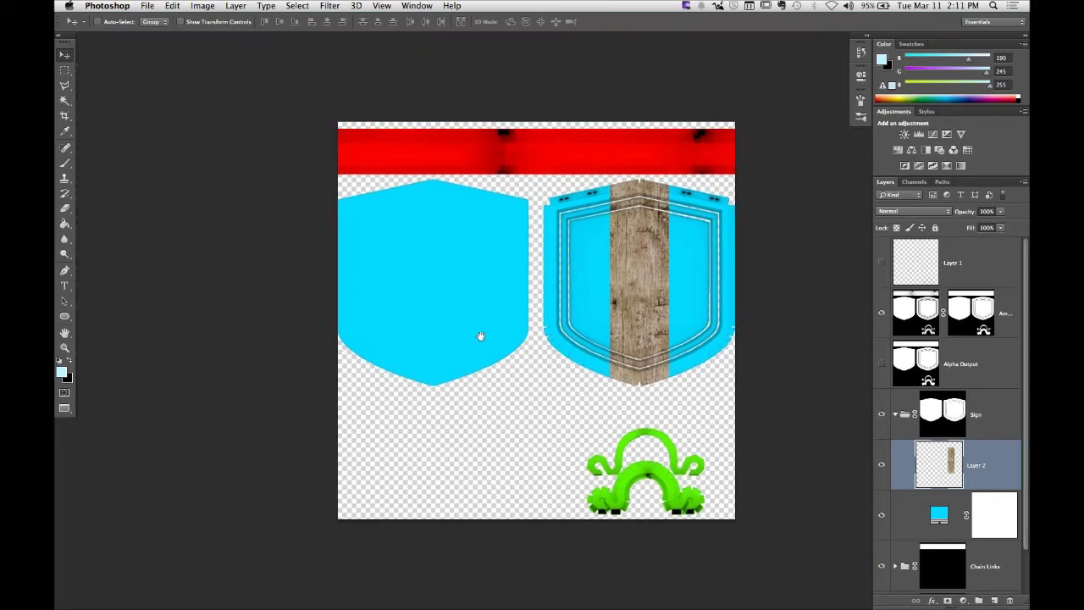
key(z)
click(508, 305)
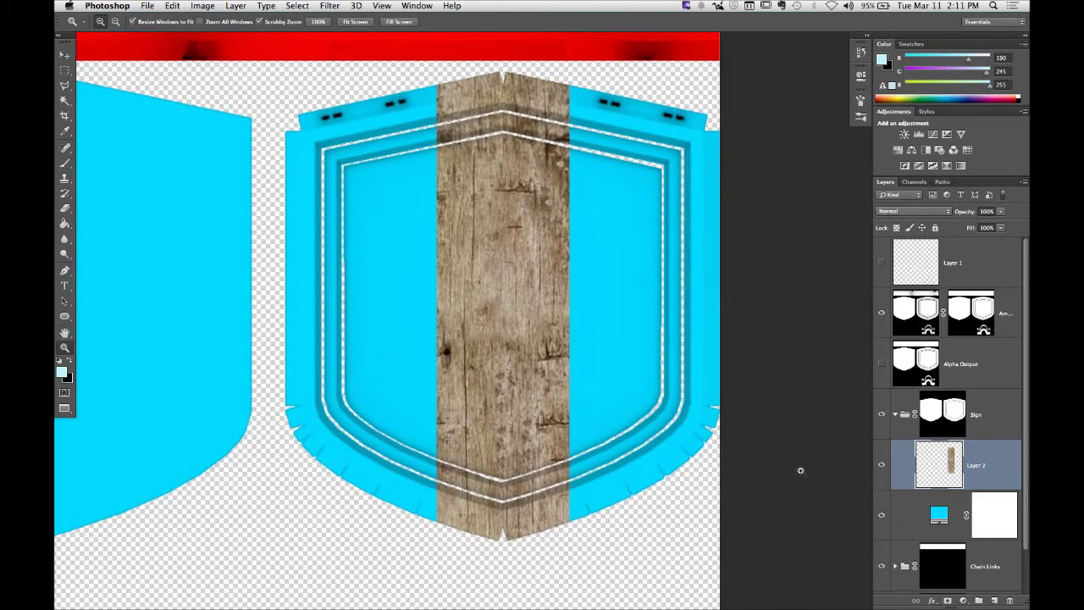
drag(962, 472, 993, 599)
key(v)
drag(491, 284, 362, 288)
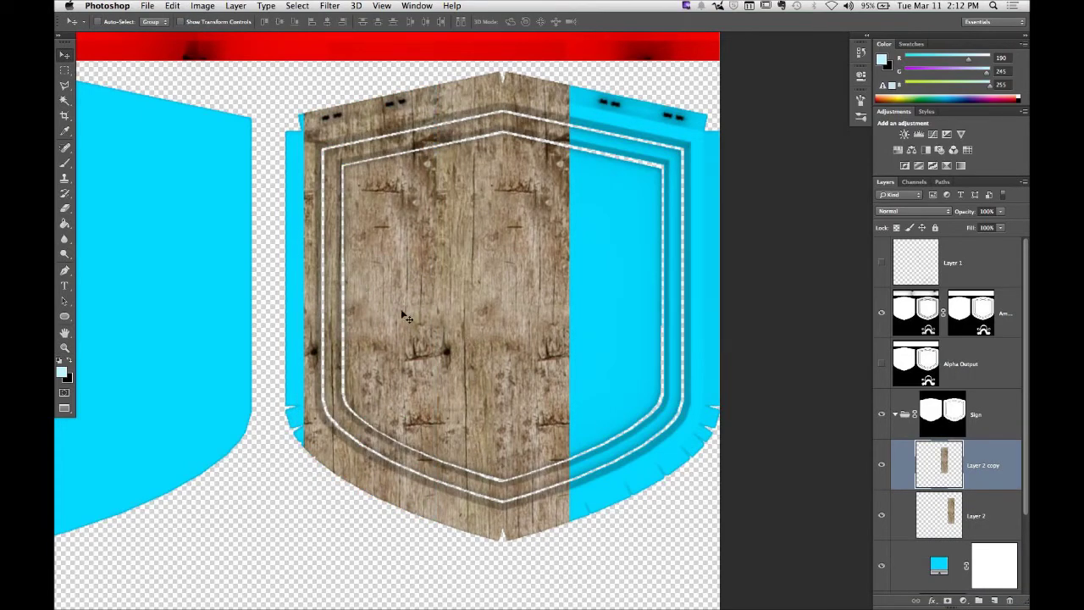
Step: Rotate the plank copy 180 degrees and shift it vertically so its grain and knots are offset from the neighbouring plank
key(ctrl+t)
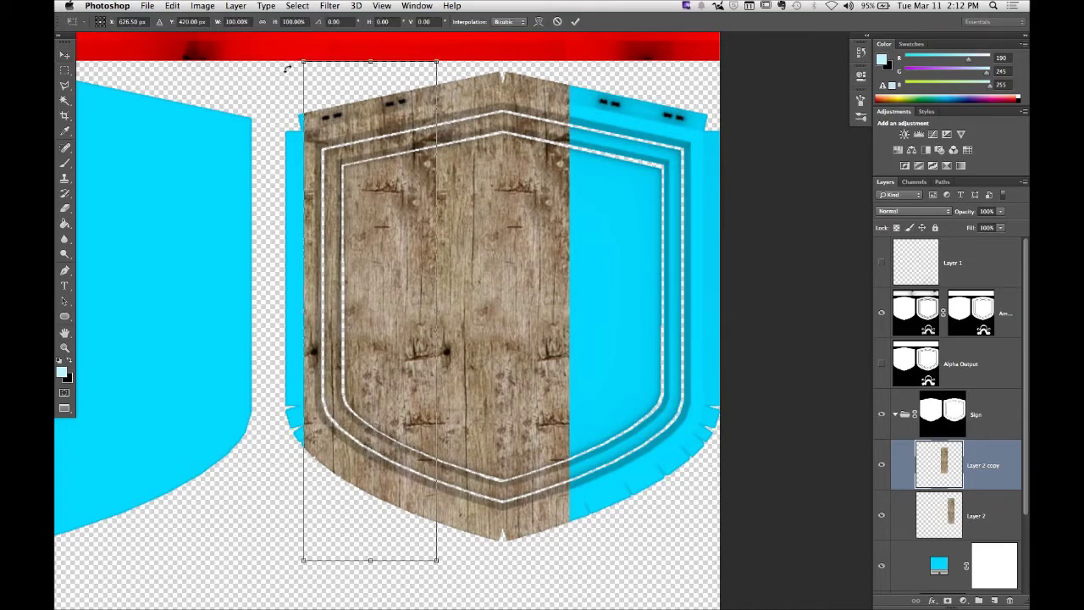
drag(289, 70, 423, 516)
drag(382, 413, 383, 471)
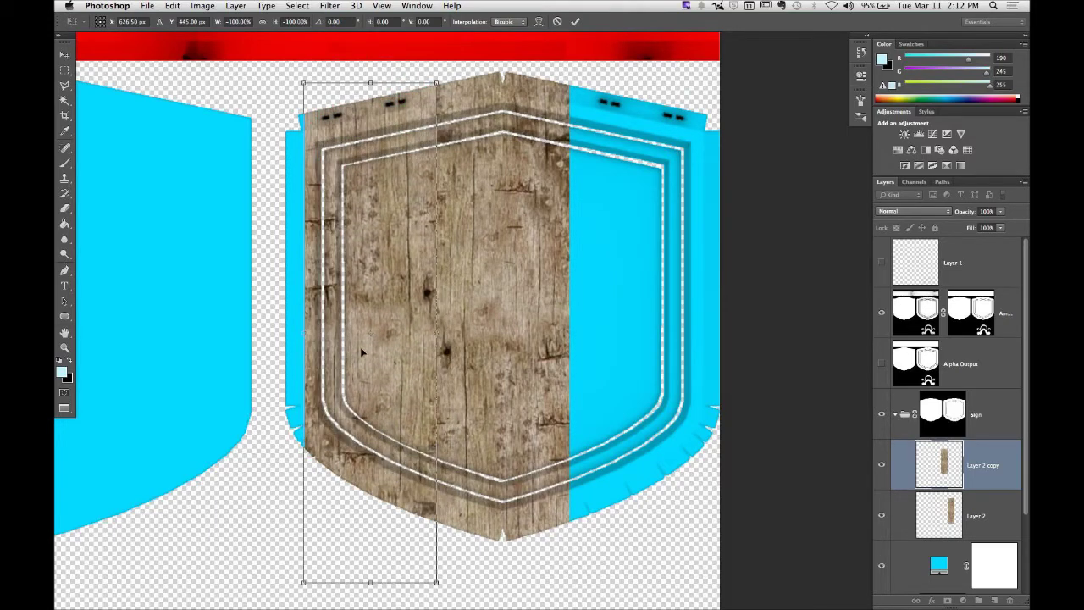
drag(396, 387, 395, 362)
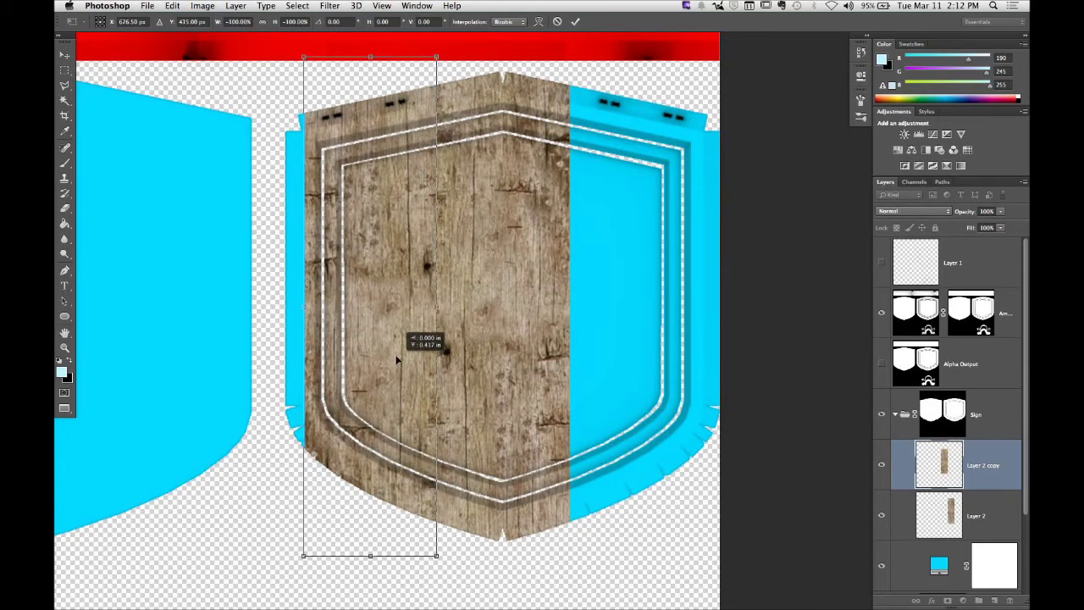
click(574, 22)
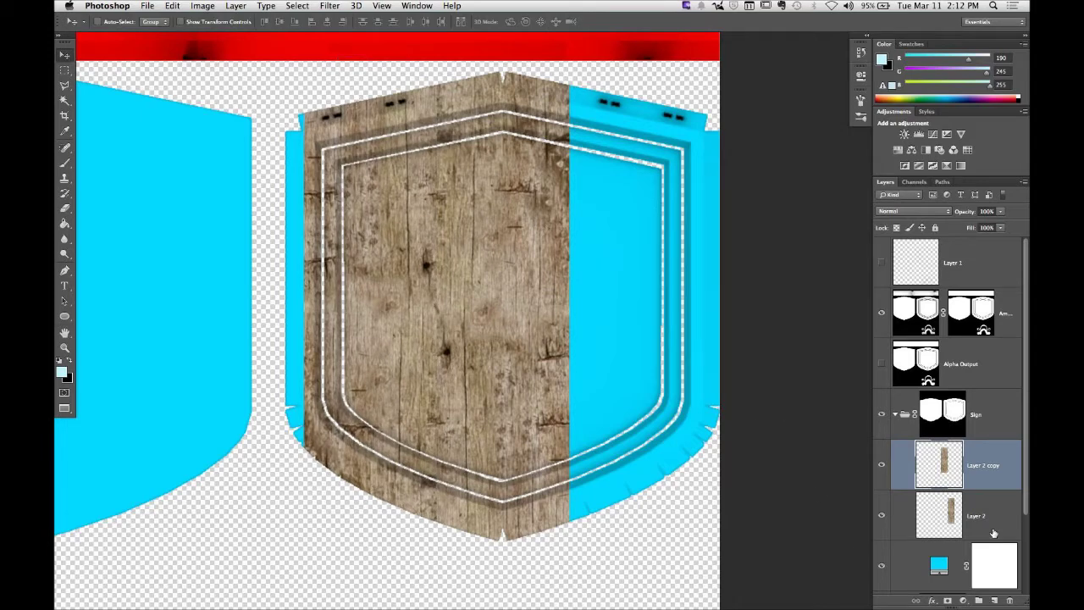
Step: Duplicate the rotated plank and place the new copy against its left side, covering the framed shield's left edge
key(ctrl+j)
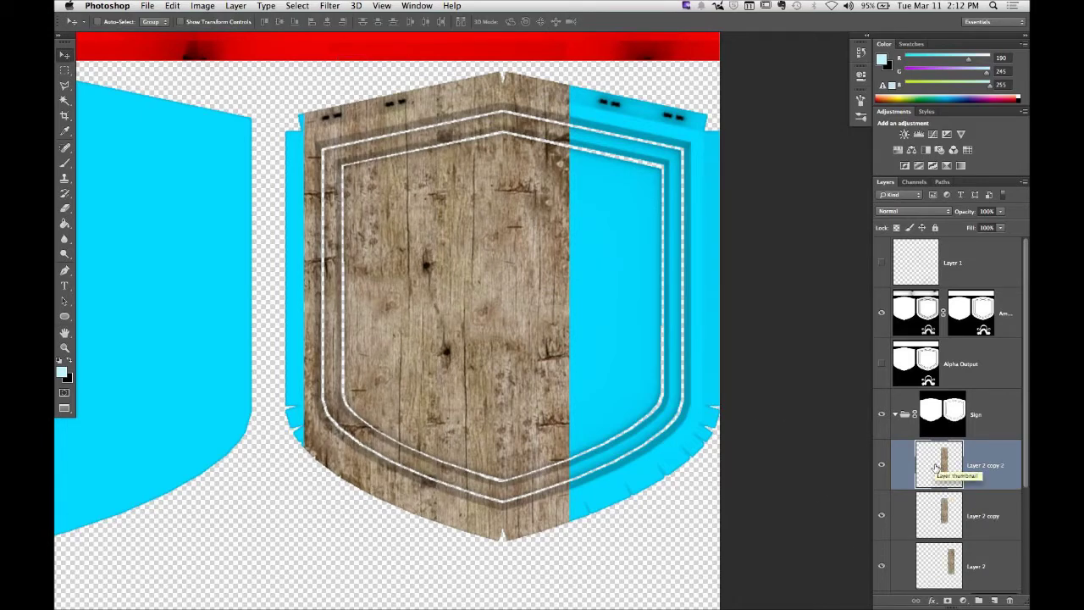
drag(343, 302, 196, 299)
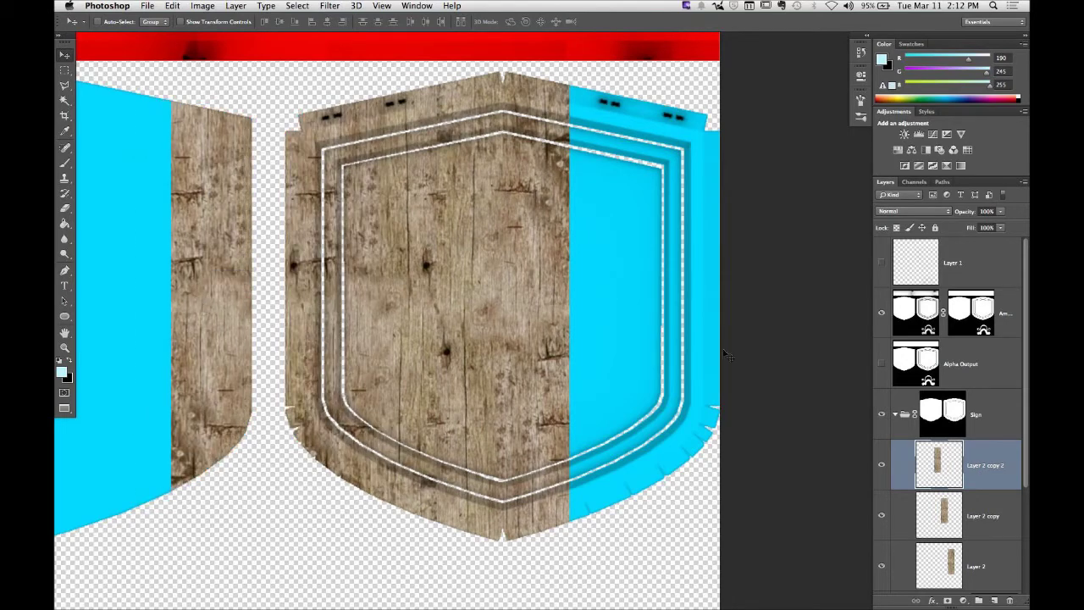
Step: Show the hidden Layer 1 containing the UV wireframe and rename it UVs
click(879, 265)
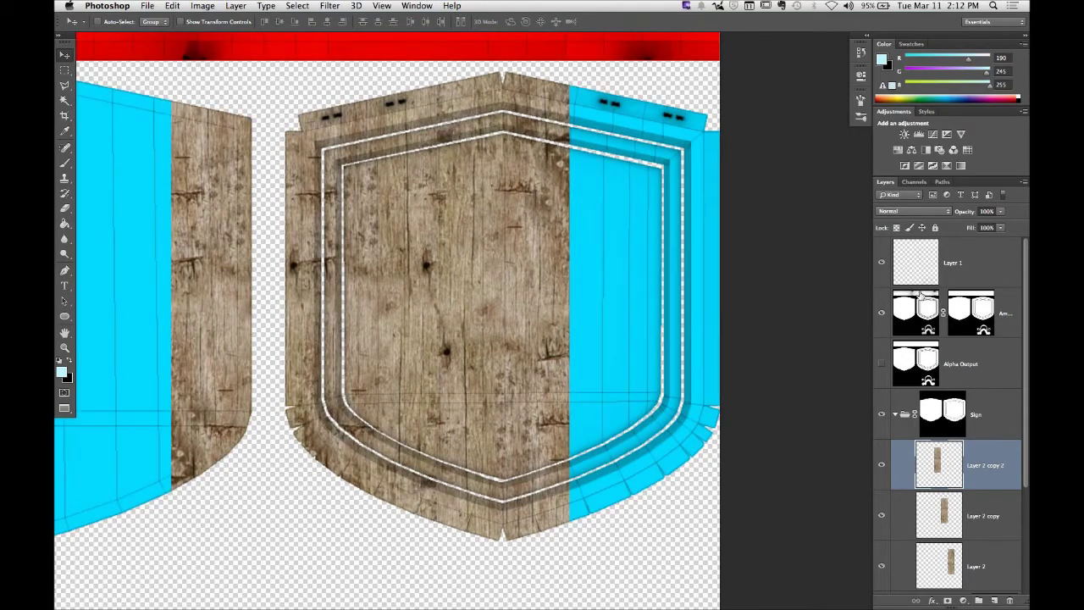
double_click(955, 263)
text(UV)
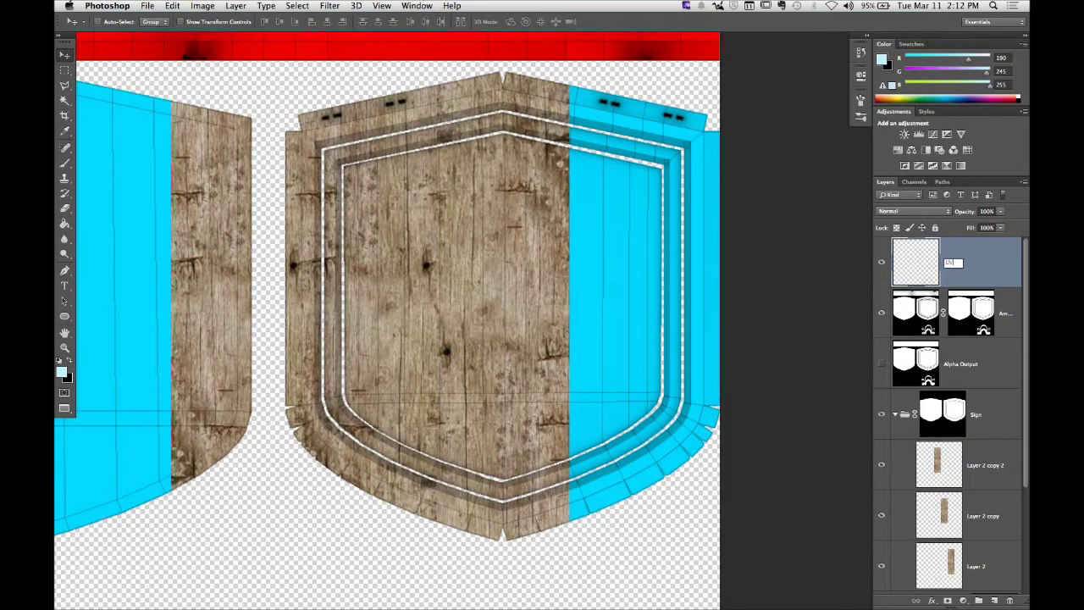
text(s)
key(Return)
Step: Give the UVs layer a 1 px magenta stroke effect
double_click(1004, 264)
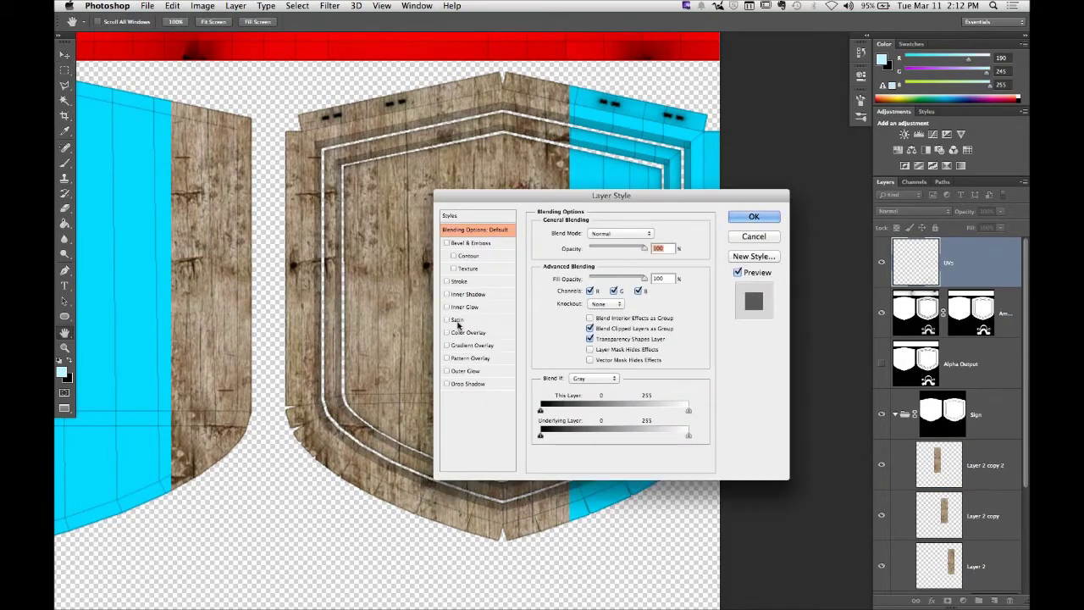
click(459, 282)
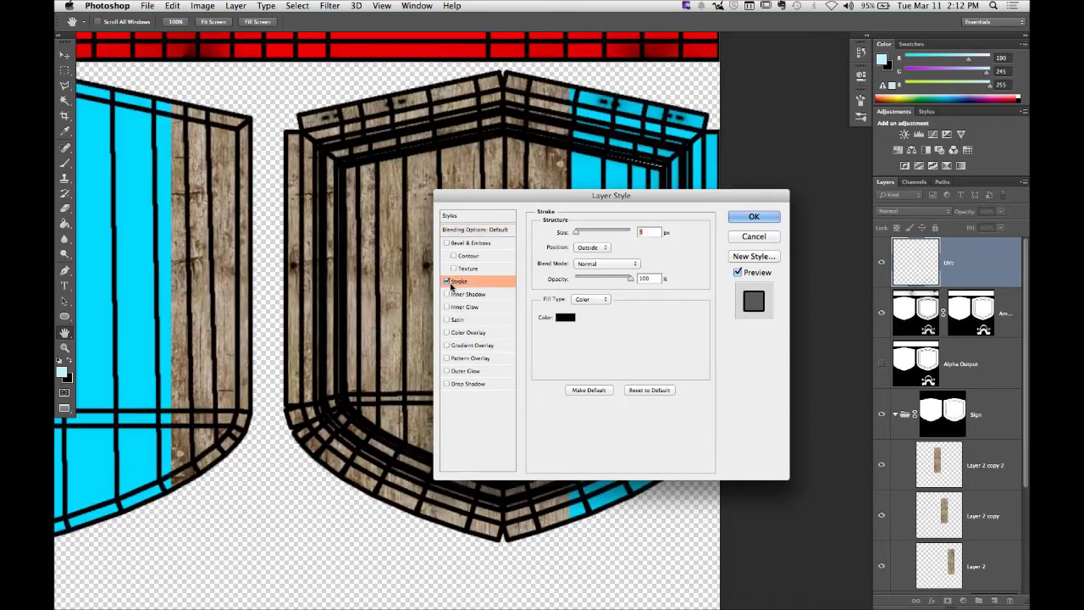
click(565, 322)
click(755, 117)
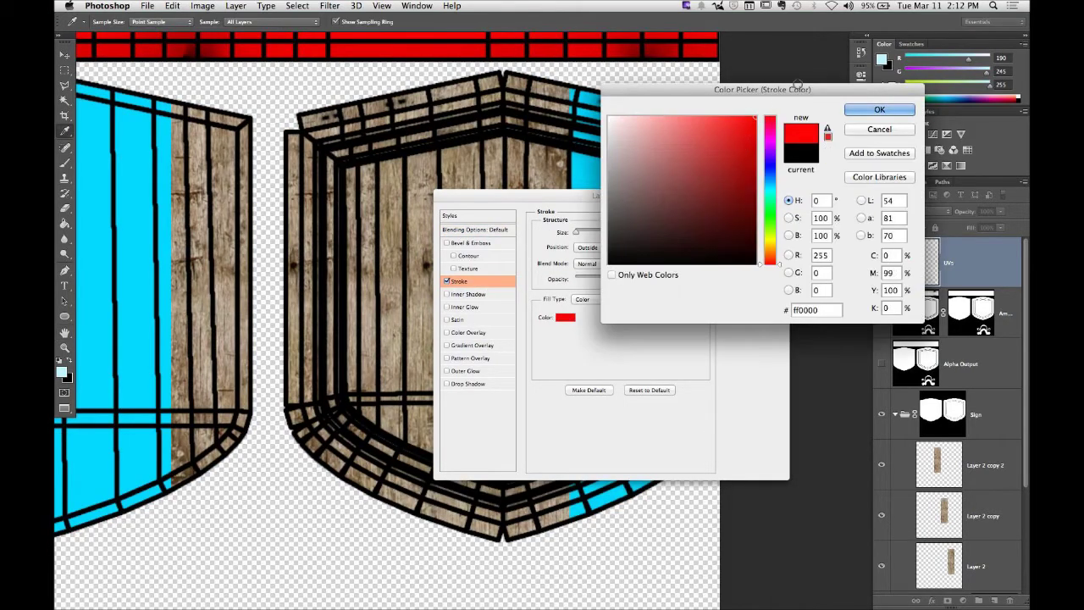
drag(769, 119, 770, 143)
click(879, 109)
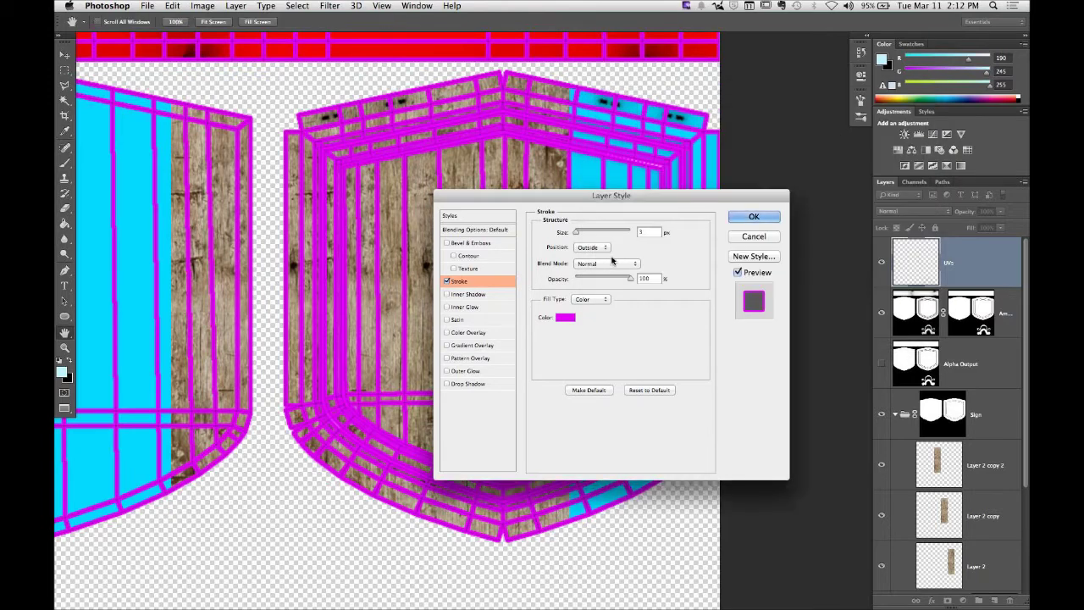
text(1)
click(754, 217)
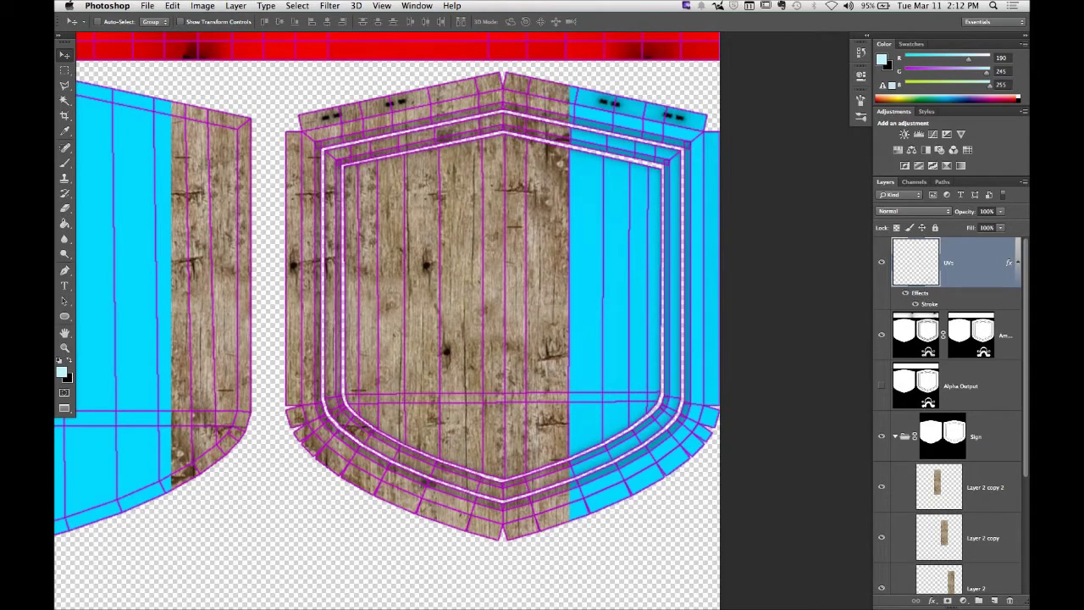
Step: Duplicate the Layer 2 plank and place the copy against its right side, over the uncovered blue part of the framed shield
scroll(948, 424, down, 5)
click(975, 432)
key(super+j)
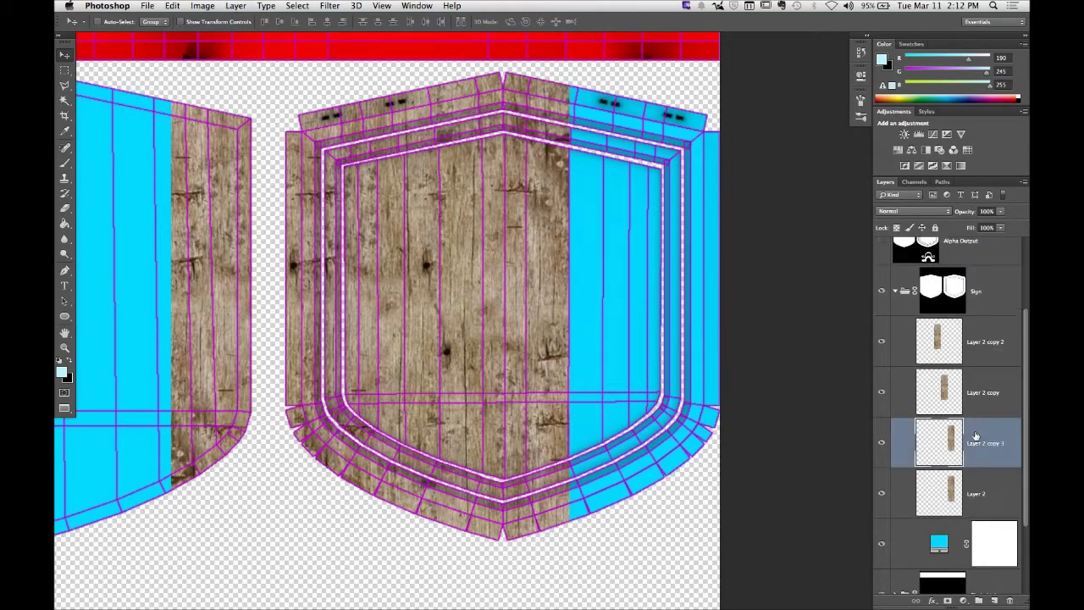
drag(555, 352, 654, 374)
Step: Rotate the new plank copy 180 degrees and shift it slightly down so its knots do not line up with the neighbouring plank
key(super+t)
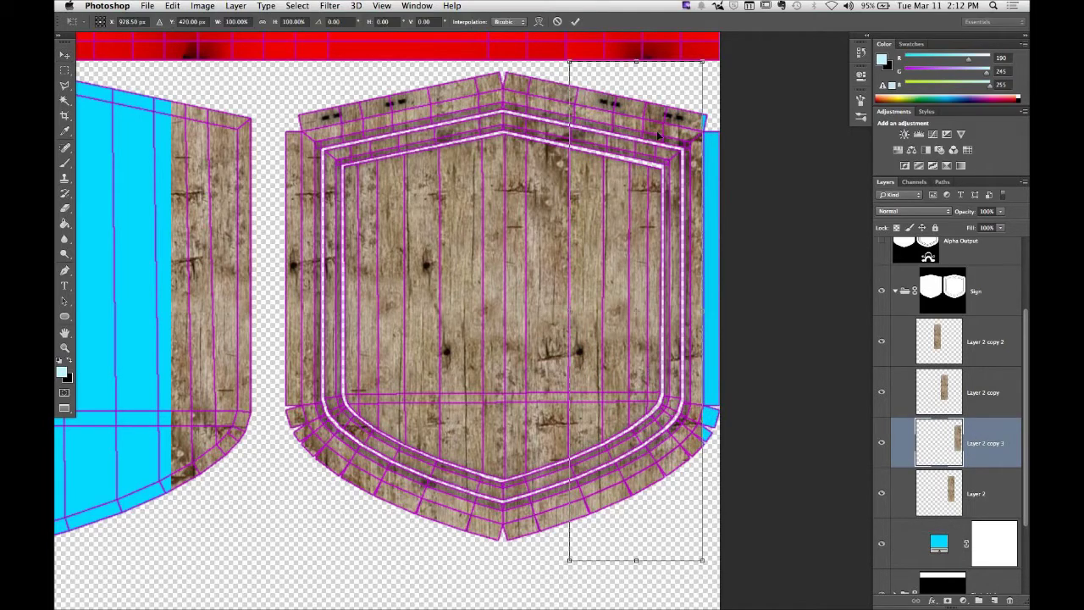
drag(542, 83, 716, 453)
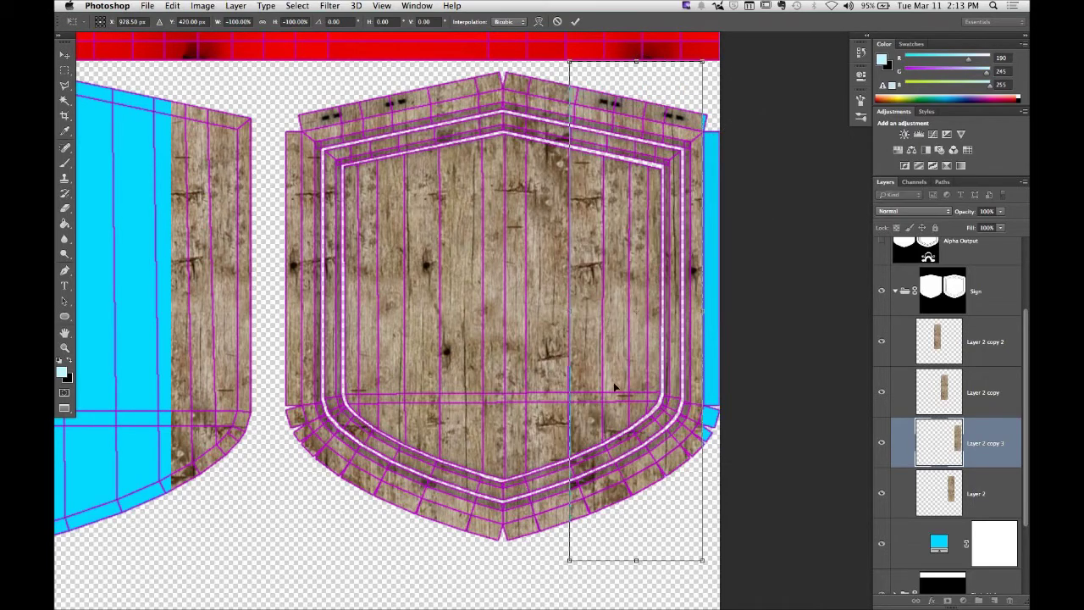
drag(596, 354, 596, 378)
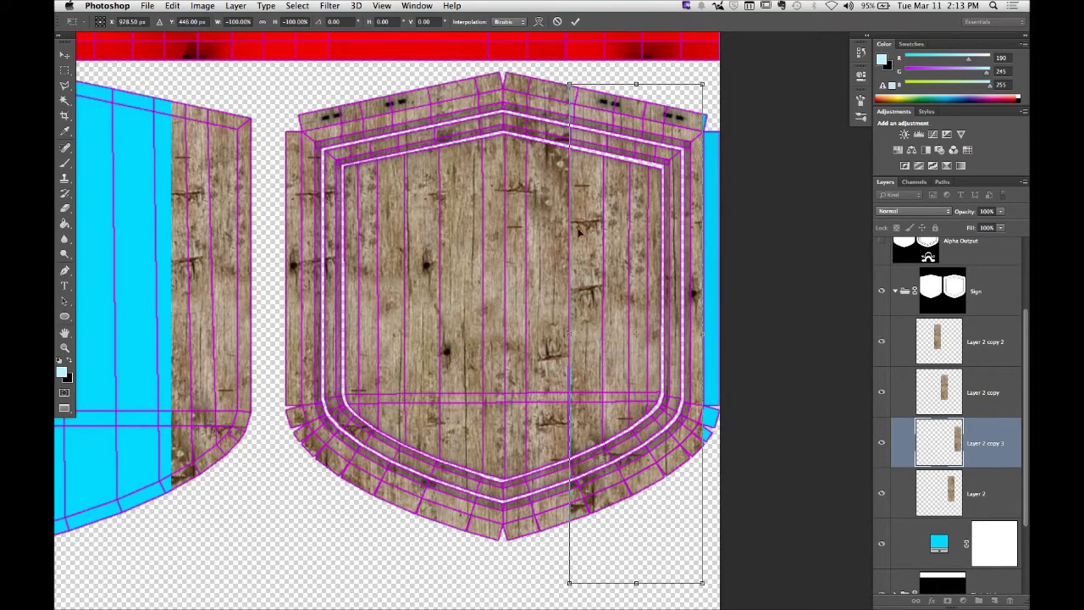
click(576, 25)
Step: Duplicate the rotated plank, place the copy over the framed shield's remaining blue right edge, and rotate it 180 degrees
scroll(533, 237, right, 8)
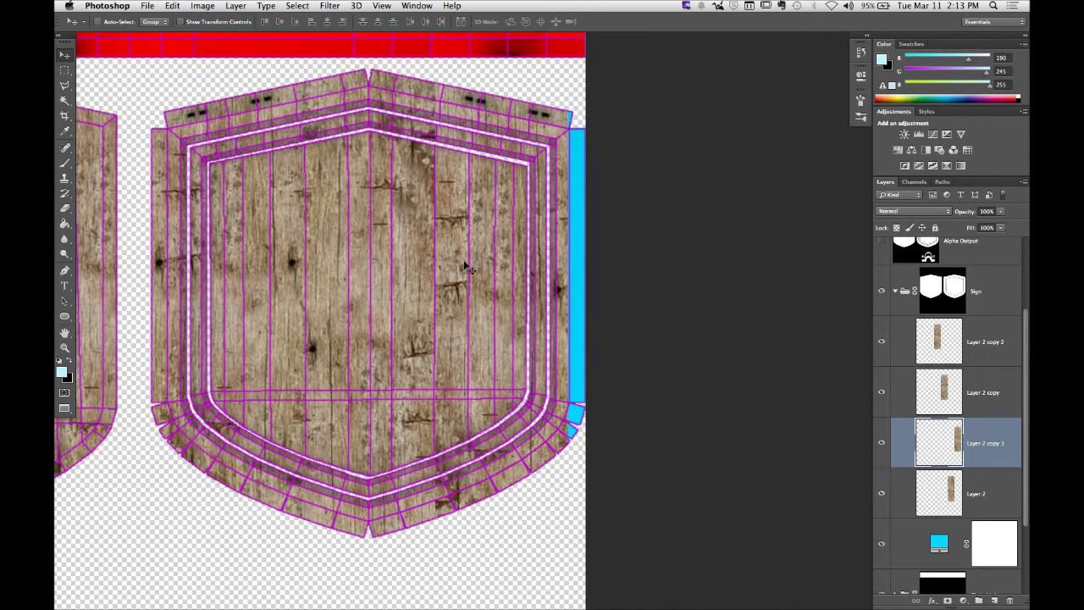
key(ctrl+j)
drag(559, 347, 669, 342)
key(ctrl+t)
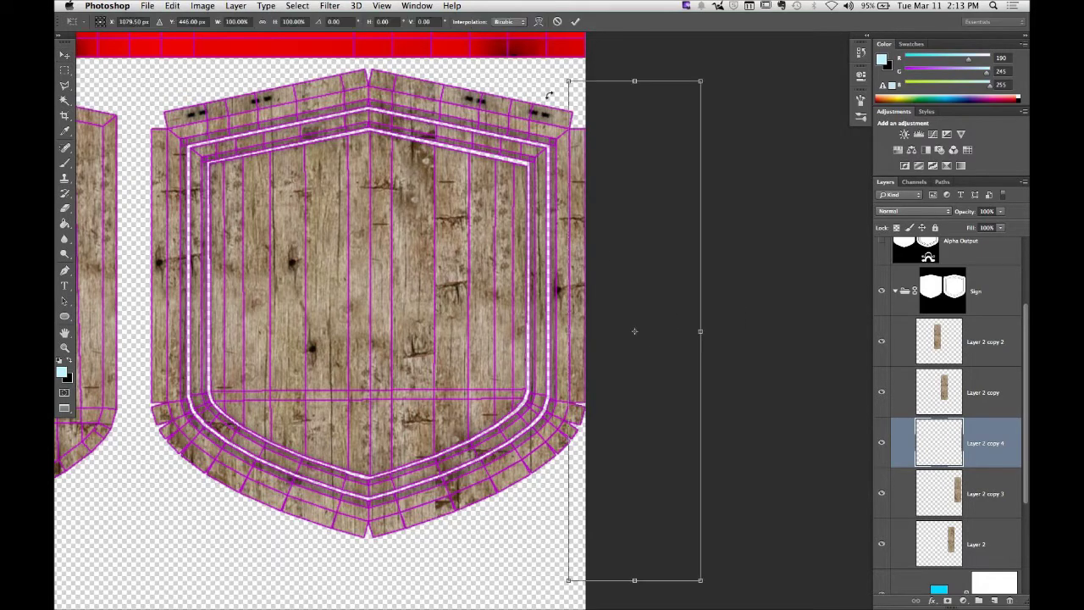
drag(515, 126, 681, 510)
click(575, 22)
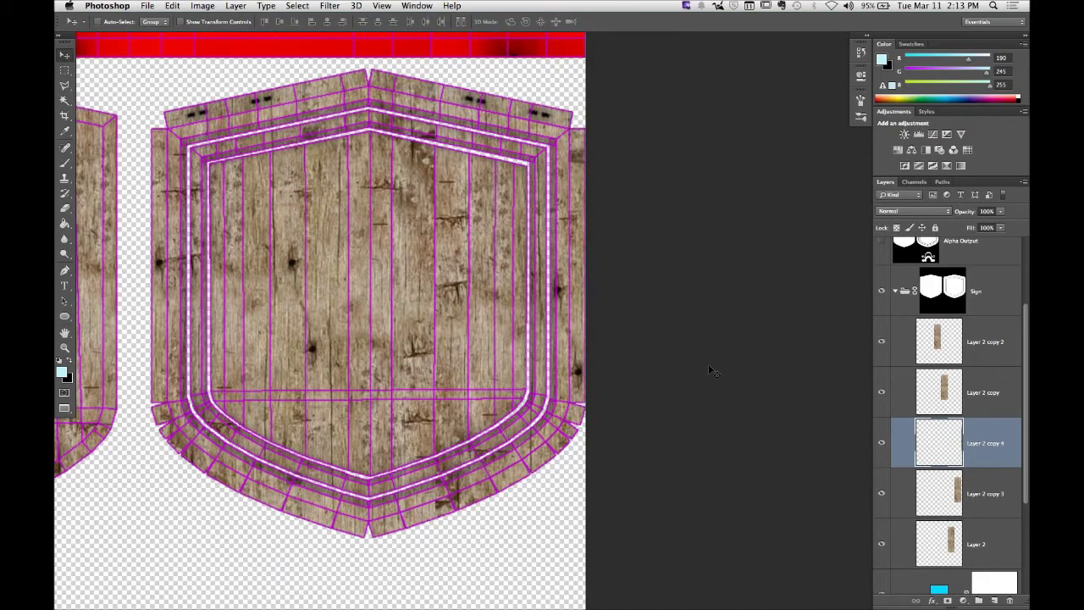
Step: Duplicate Layer 2 copy 2 and place the copy against its left side, covering the plain shield up to its centre line
drag(406, 265, 770, 280)
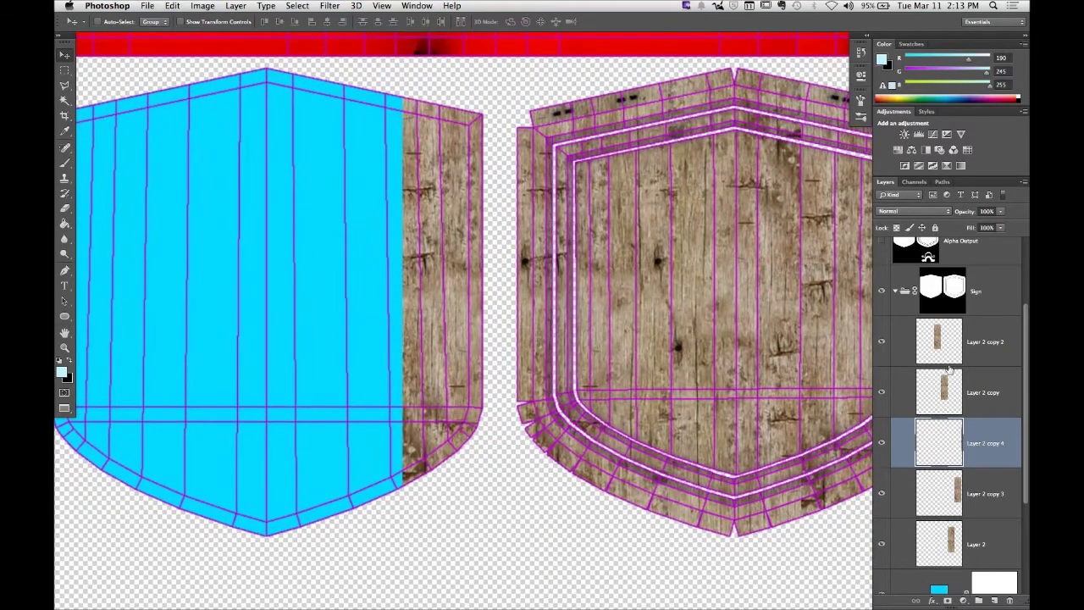
click(960, 350)
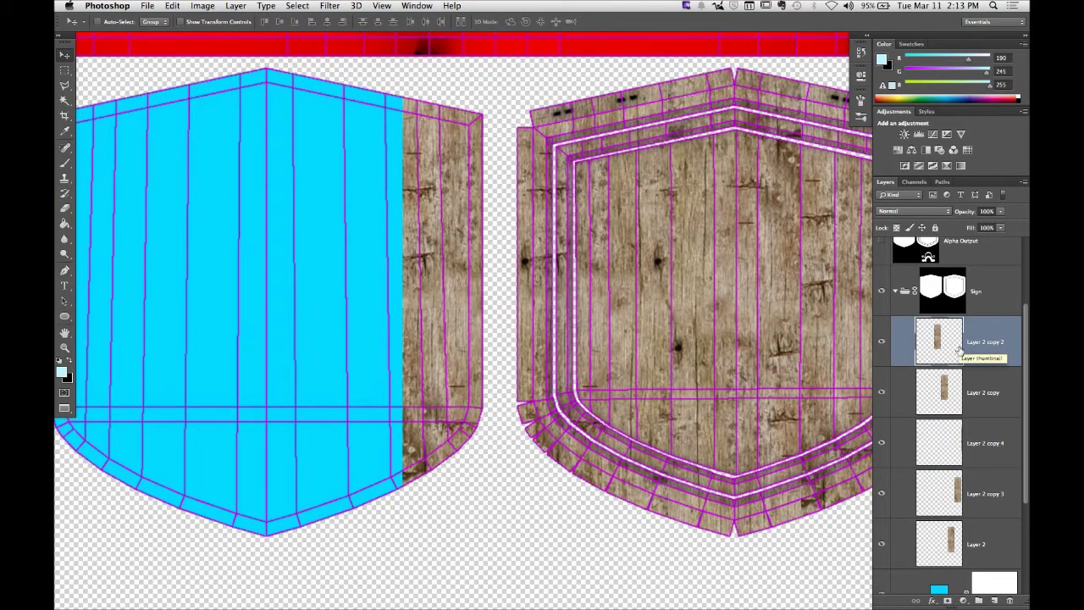
key(super+j)
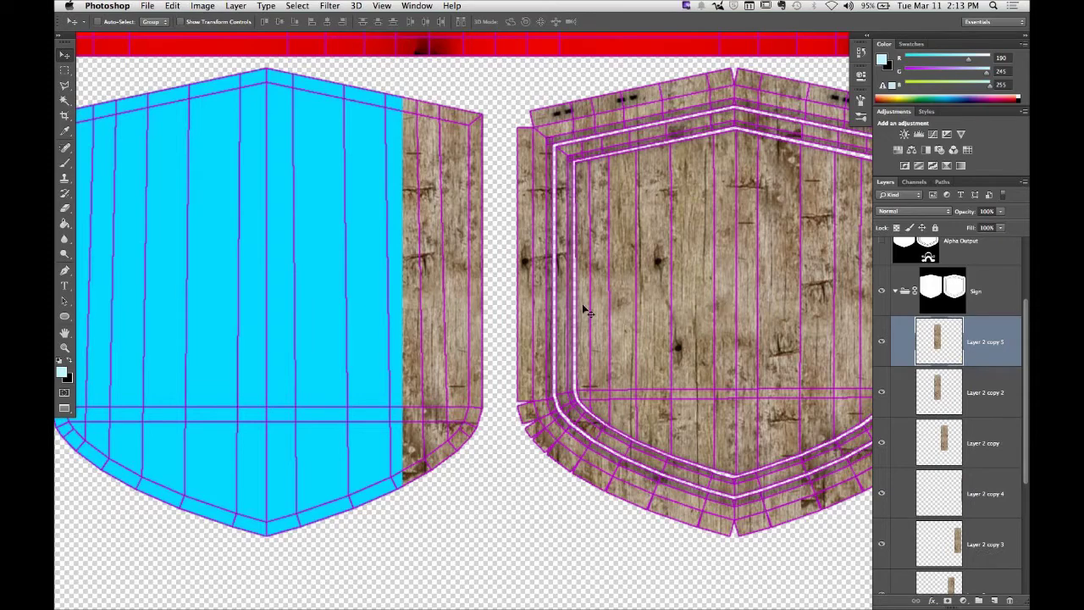
drag(582, 303, 462, 283)
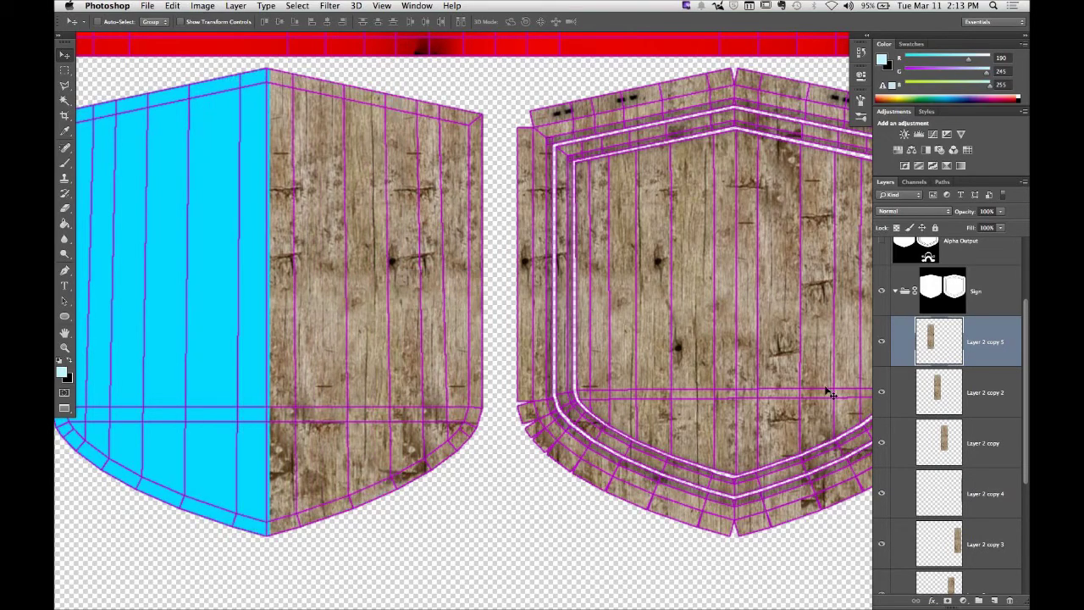
Step: Add two more plank copies side by side to the left, covering the rest of the plain shield
key(super+j)
drag(436, 341, 273, 329)
key(super+j)
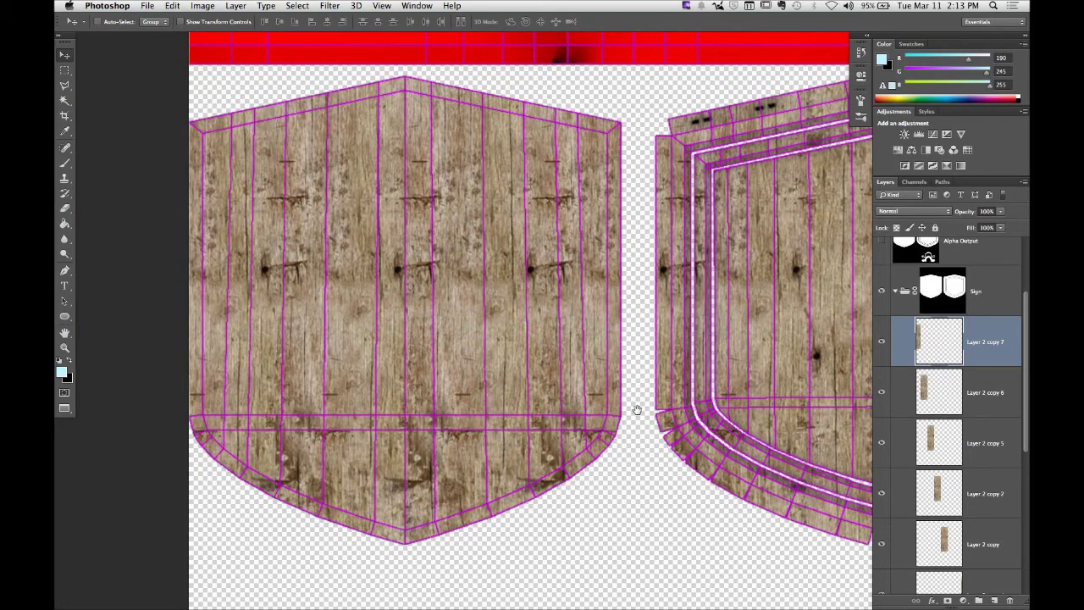
Step: Rotate the leftmost plank on the plain shield 180 degrees to break up the repeating knots
drag(637, 409, 503, 398)
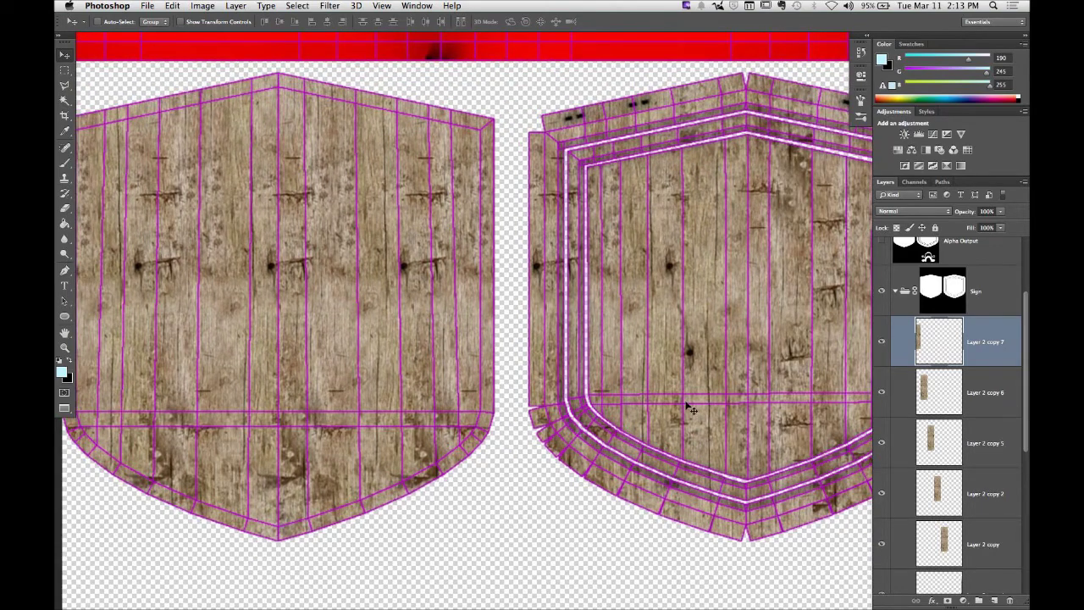
key(super+t)
drag(179, 78, 133, 494)
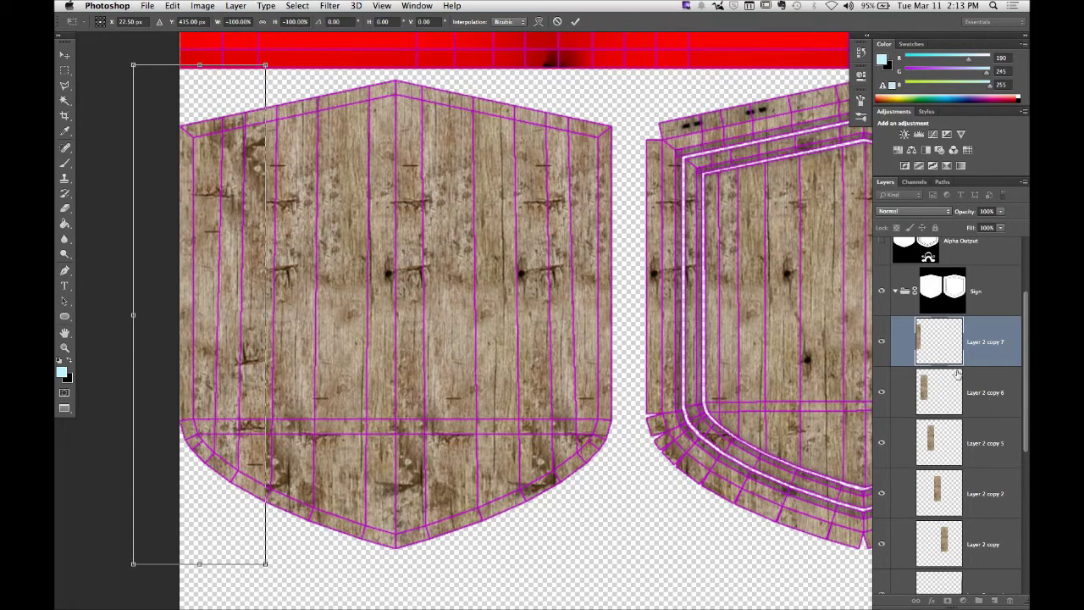
click(575, 21)
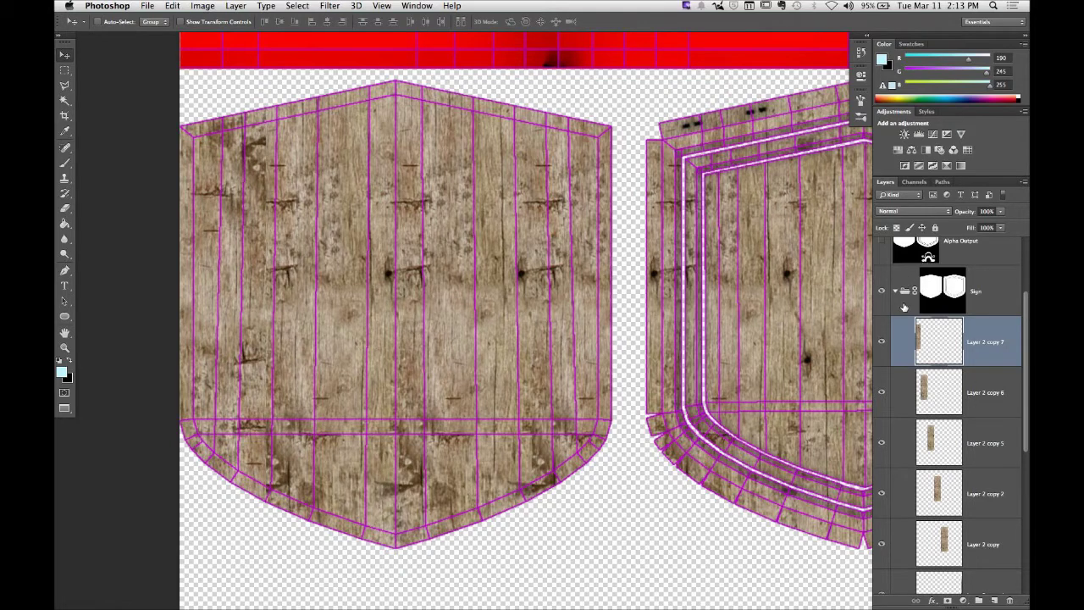
Step: Toggle the UVs layer off and examine the wood planks across both shields for seams and repetition
scroll(904, 308, up, 3)
click(881, 245)
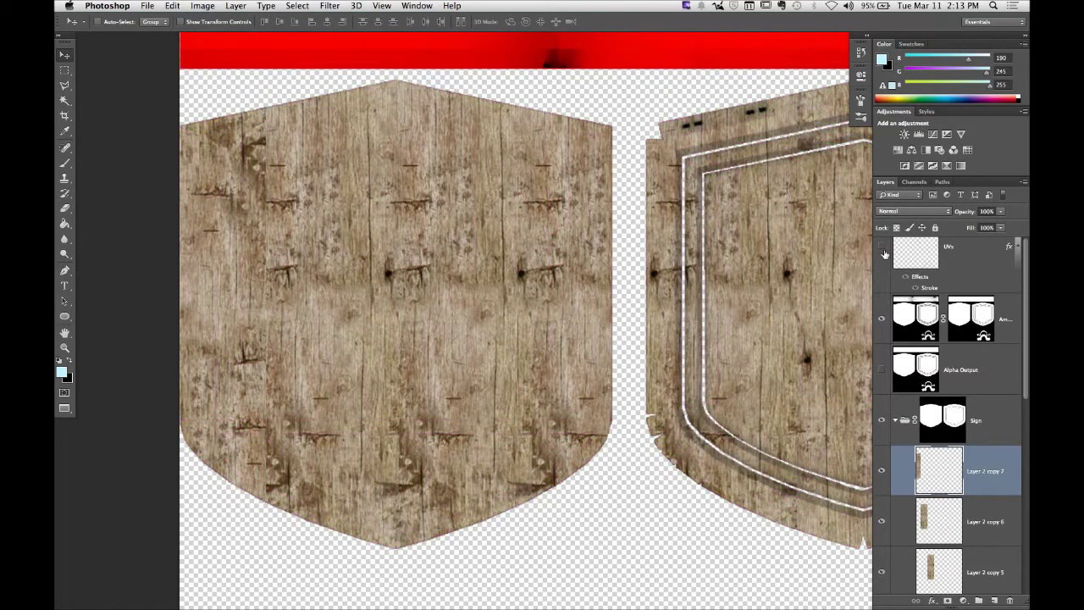
click(882, 245)
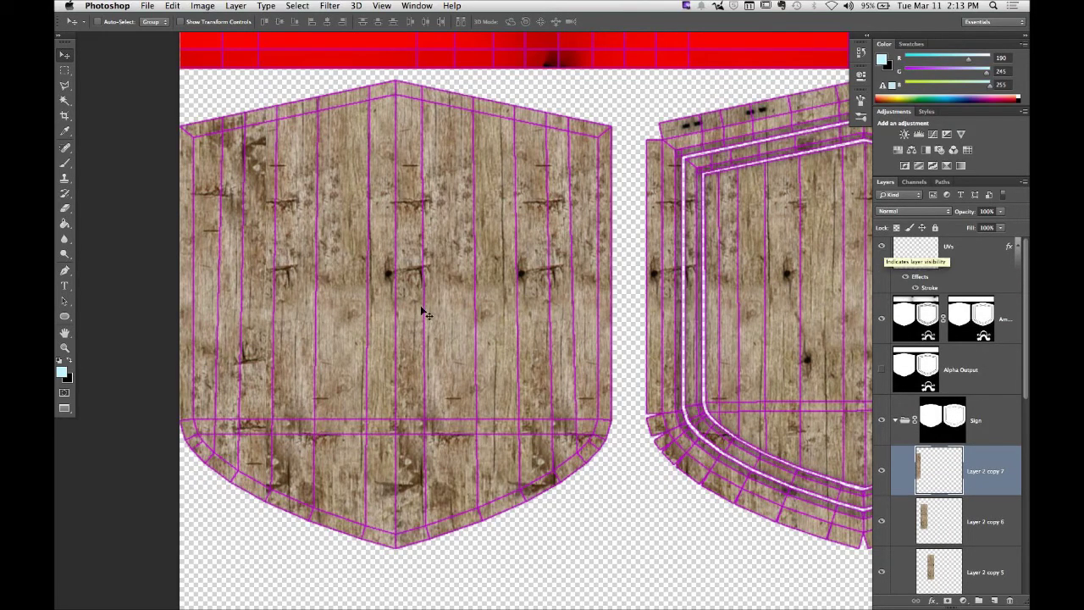
double_click(65, 348)
alt+click(685, 317)
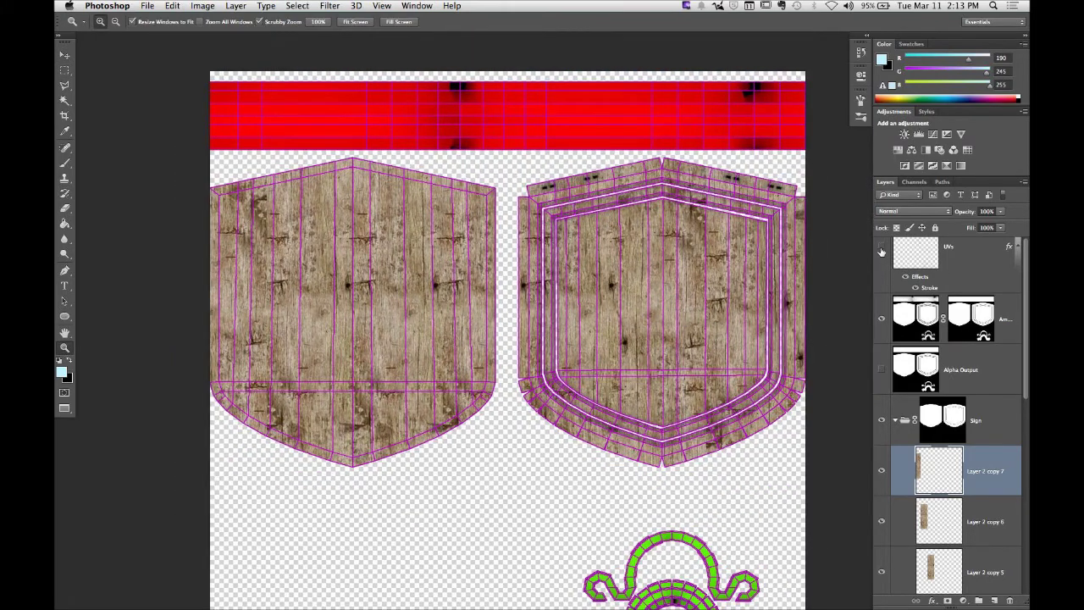
click(882, 245)
drag(569, 326, 519, 314)
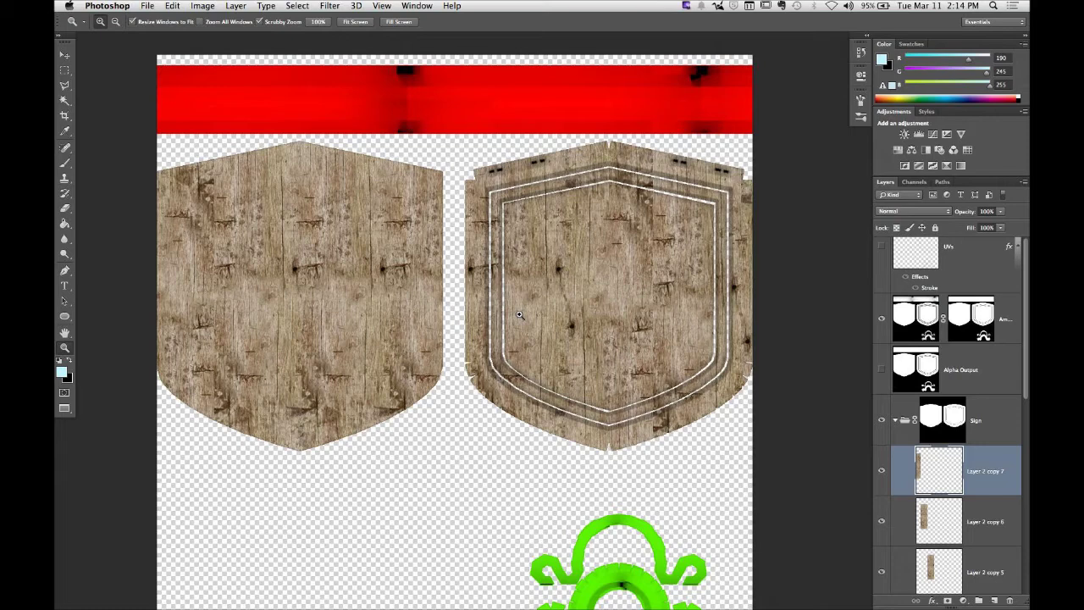
drag(691, 333, 652, 322)
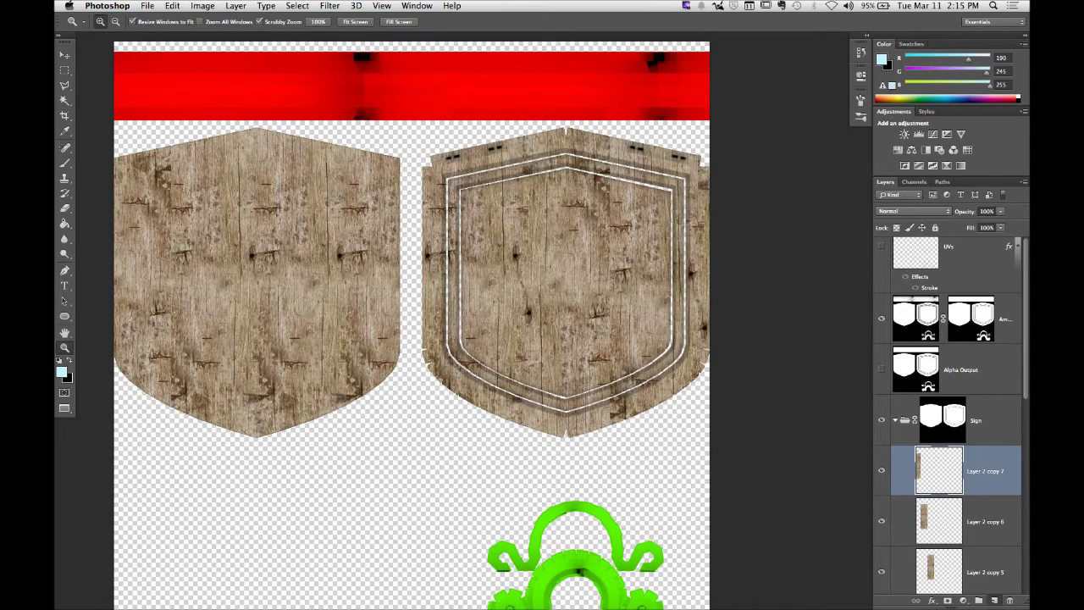
Step: Add a new empty layer above the planks in the Sign group and collapse the Adjustments section
click(994, 600)
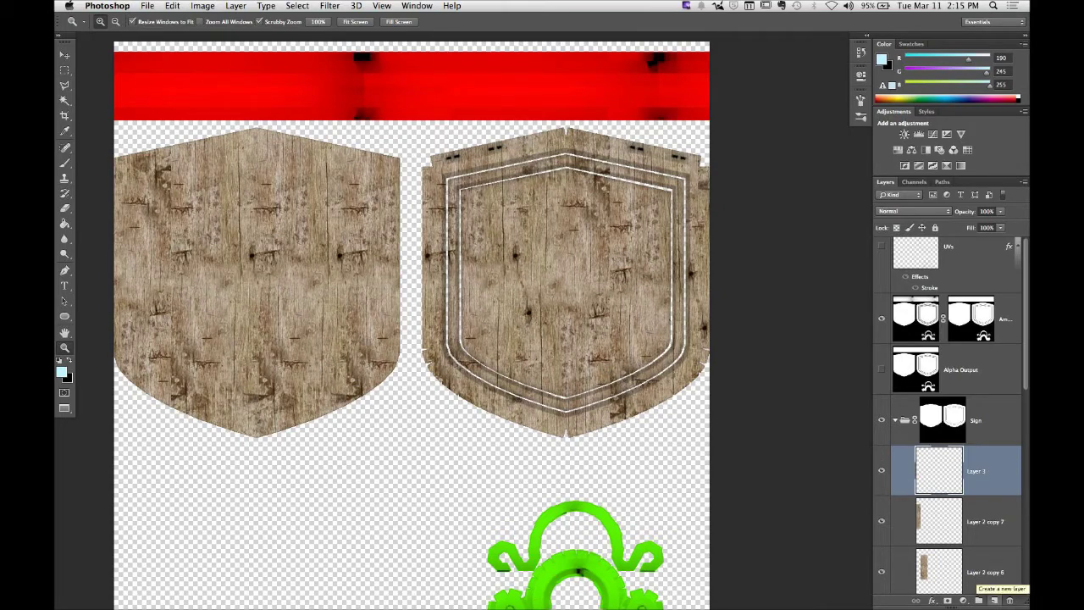
double_click(889, 111)
scroll(999, 365, down, 6)
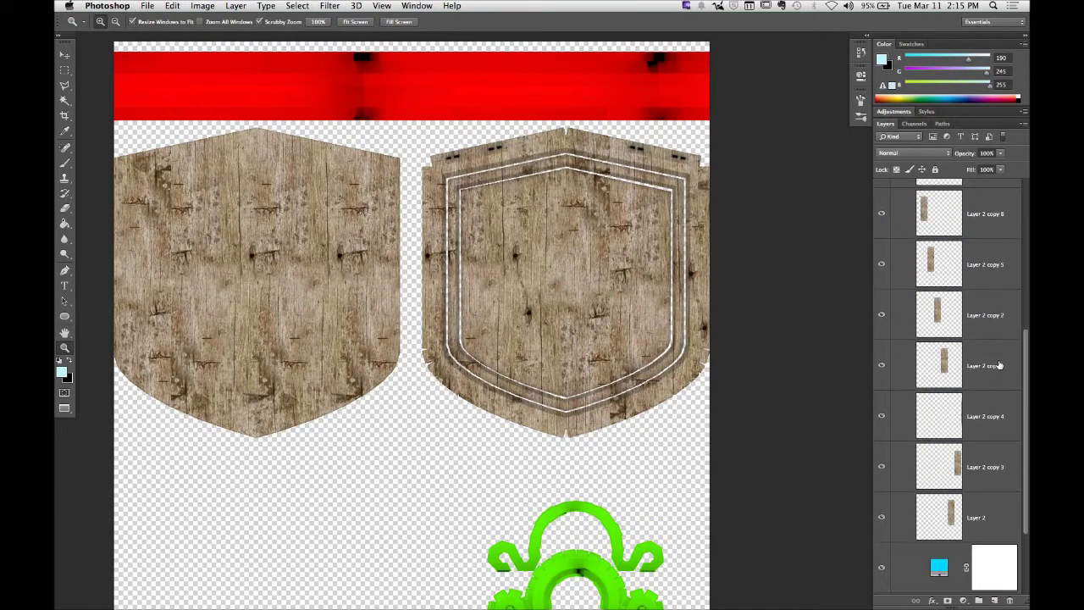
scroll(999, 365, up, 3)
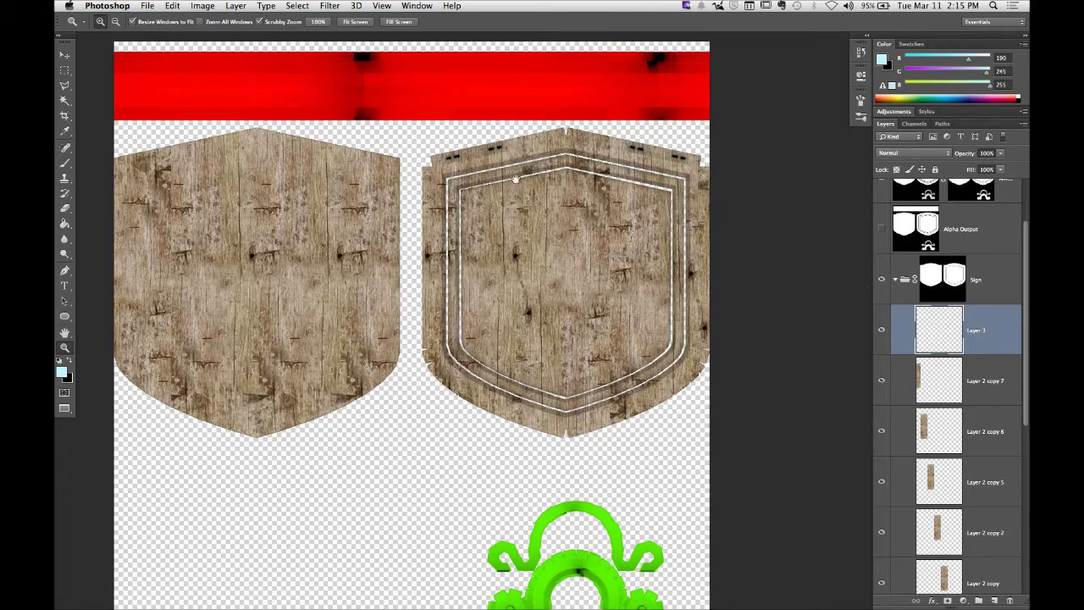
Step: Examine the framed shield's planks closely with the UV wireframe shown and hidden
drag(515, 179, 489, 211)
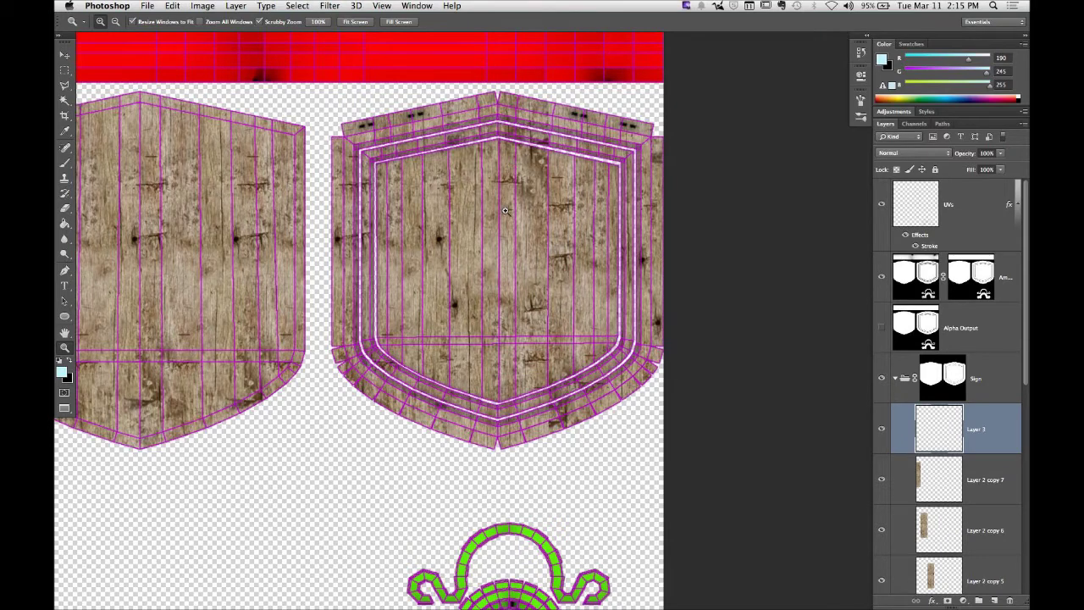
click(881, 204)
scroll(515, 233, down, 2)
scroll(508, 230, right, 2)
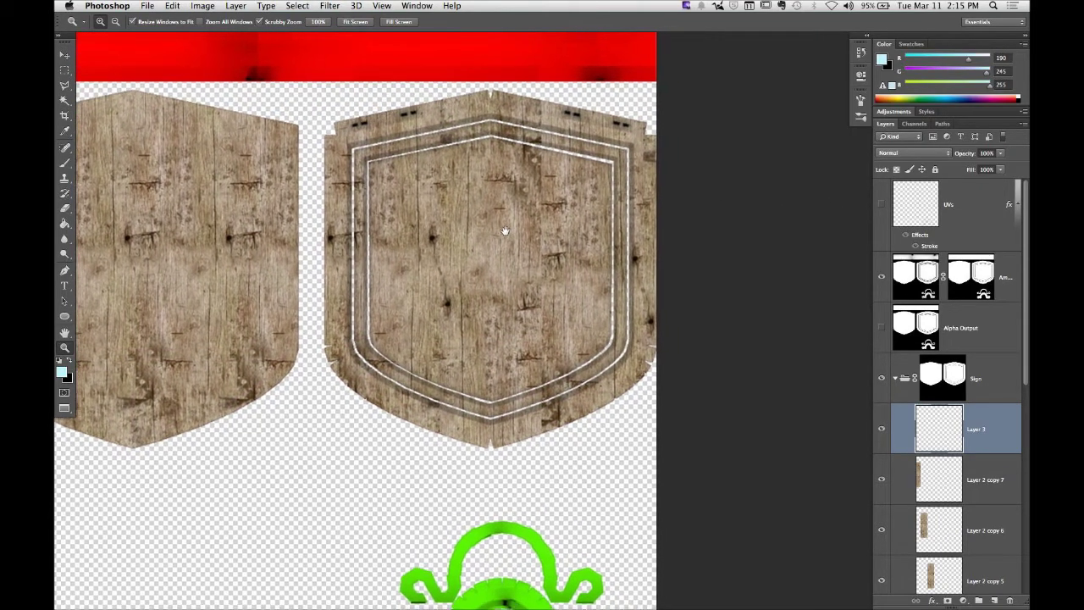
scroll(644, 341, down, 1)
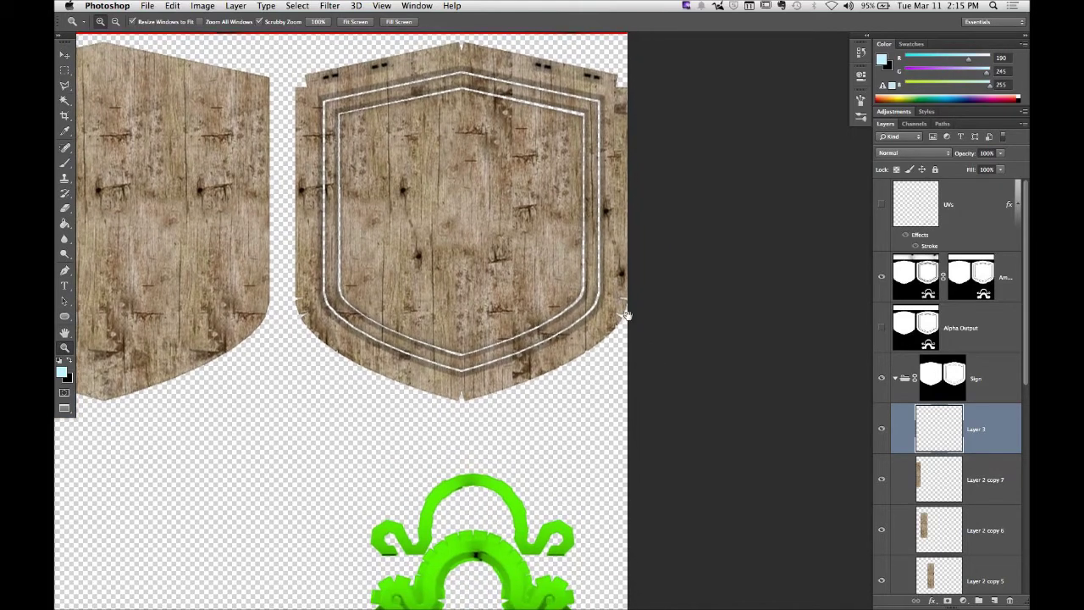
Step: Choose a large textured preset for the Brush tool and reduce its size to 700 px
click(66, 164)
click(861, 121)
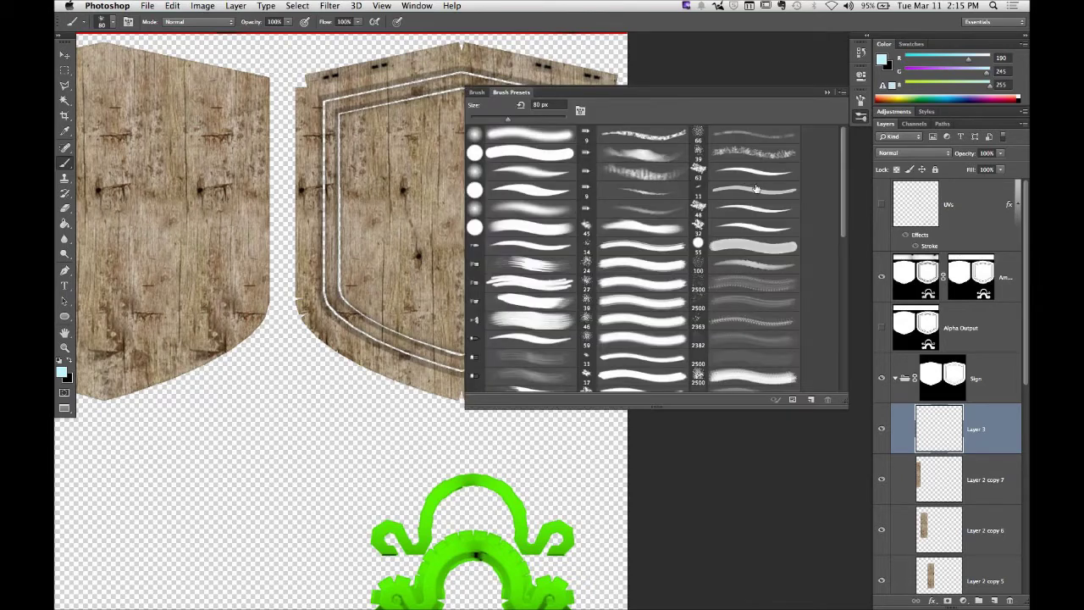
drag(845, 180, 839, 343)
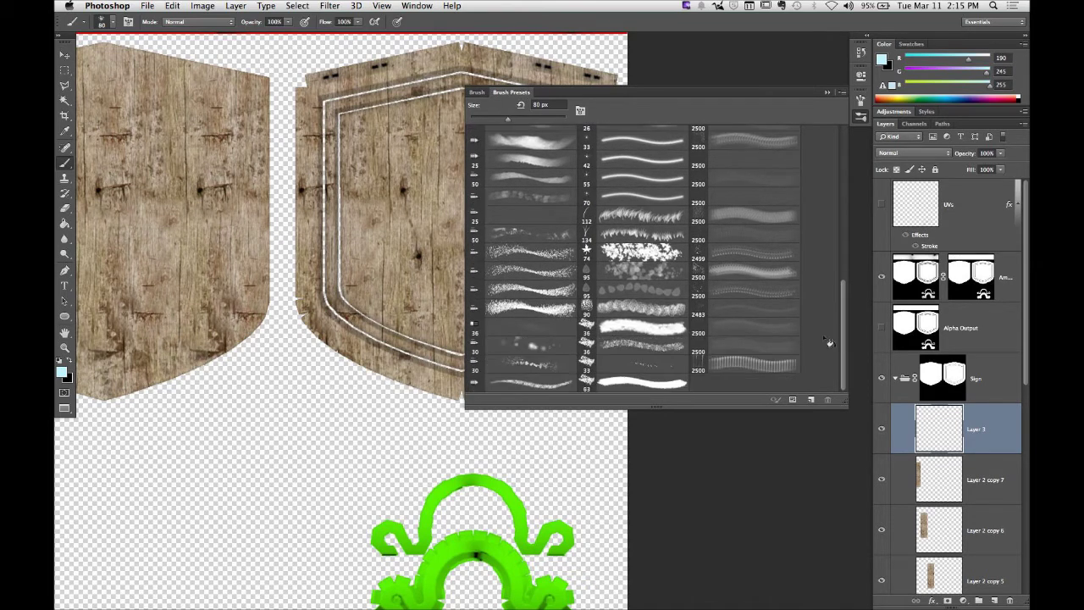
click(749, 271)
key(bracketleft)
key(bracketleft)
key(bracketleft)
key(bracketleft)
key(bracketleft)
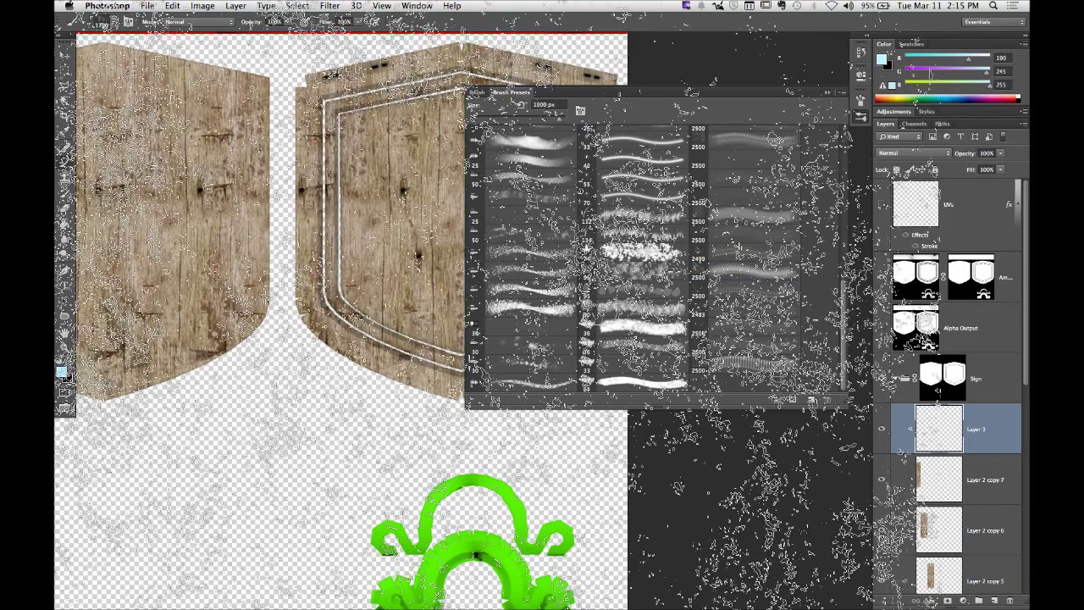
key(bracketleft)
key(bracketleft)
key(bracketleft)
key(bracketleft)
key(bracketleft)
key(bracketleft)
key(bracketleft)
key(bracketleft)
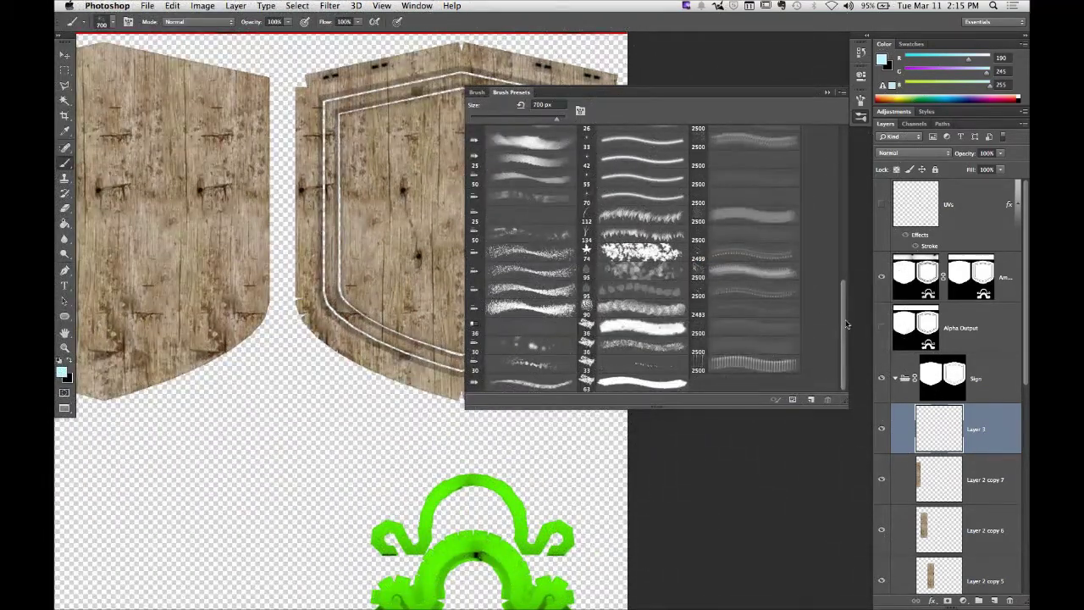
key(bracketleft)
Step: Try a stroke with the 30 px spatter brush preset on the framed shield, and undo it
click(549, 367)
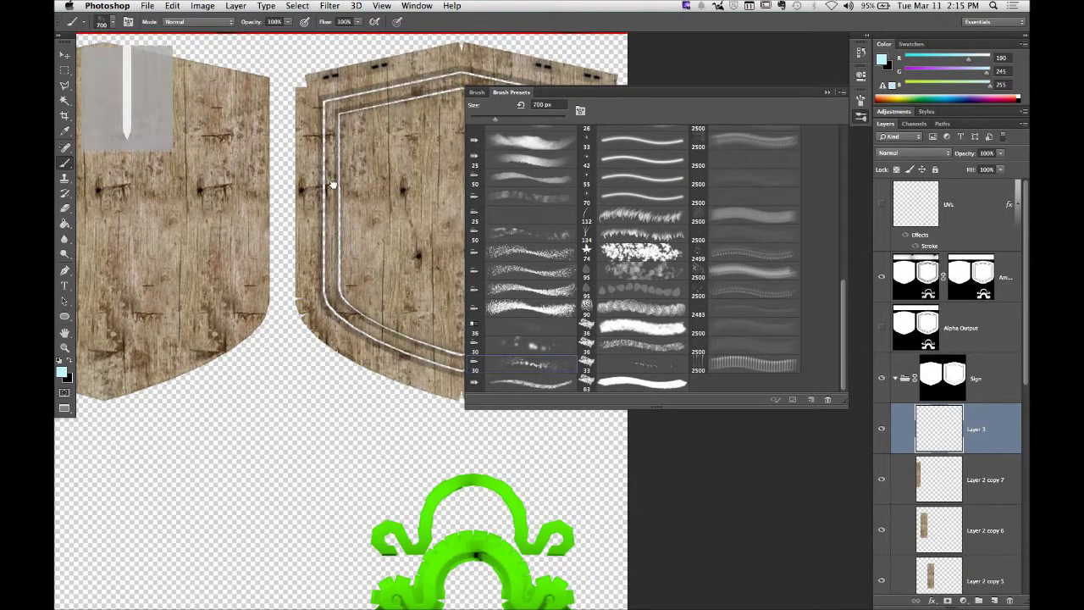
mouse_move(349, 193)
mouse_down()
mouse_move(376, 201)
mouse_move(389, 238)
mouse_move(423, 238)
mouse_move(398, 169)
mouse_up()
key(super+z)
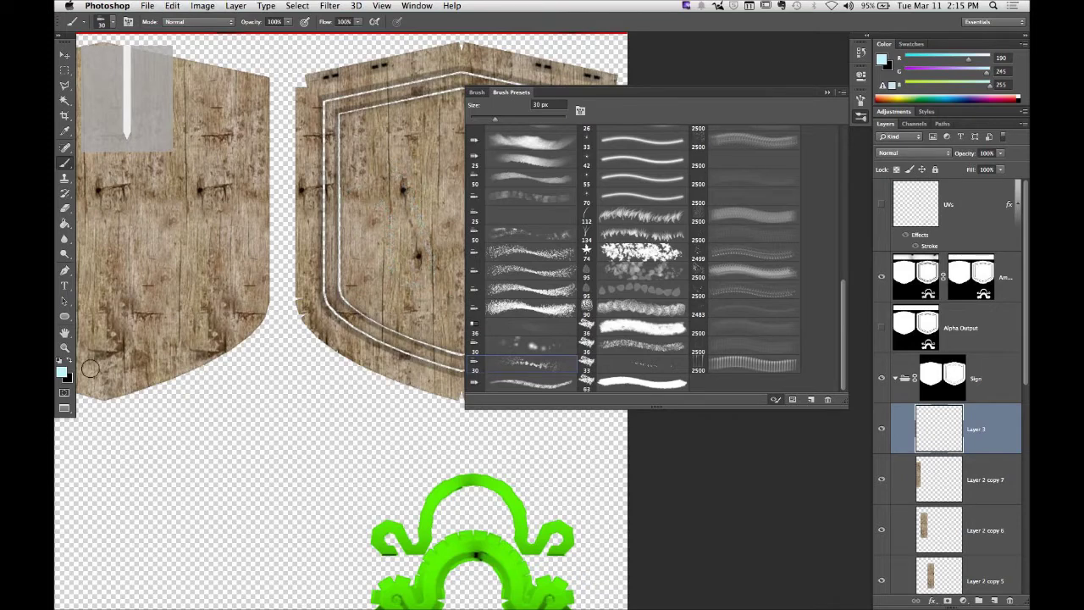
Step: Swap the foreground and background colours to make black the foreground, leaving its colour value as is
click(71, 362)
click(63, 374)
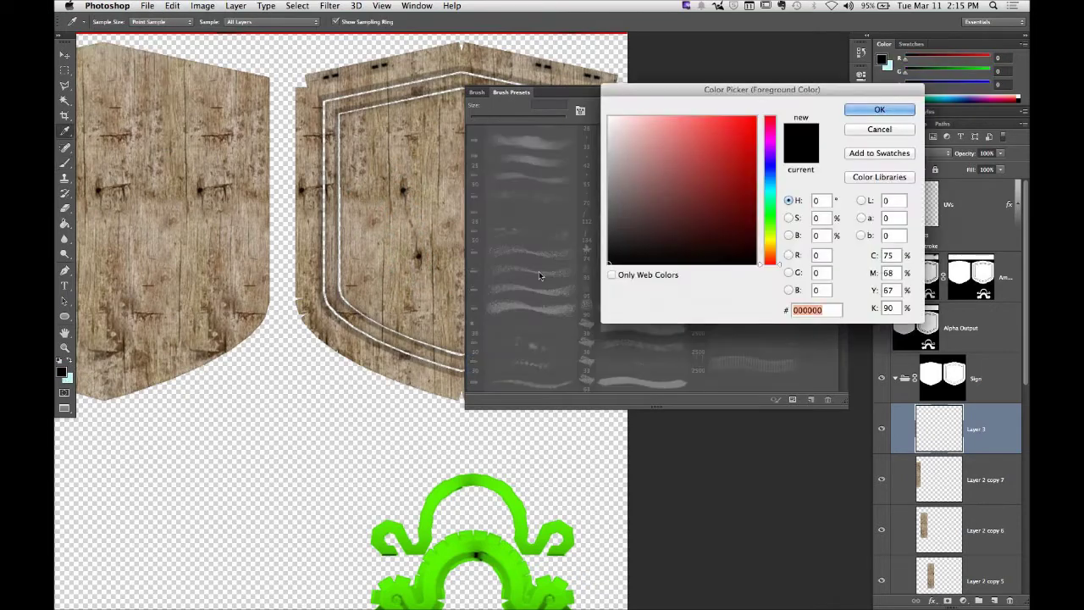
click(883, 131)
Step: Close the brush presets and delete the empty Layer 3
click(860, 116)
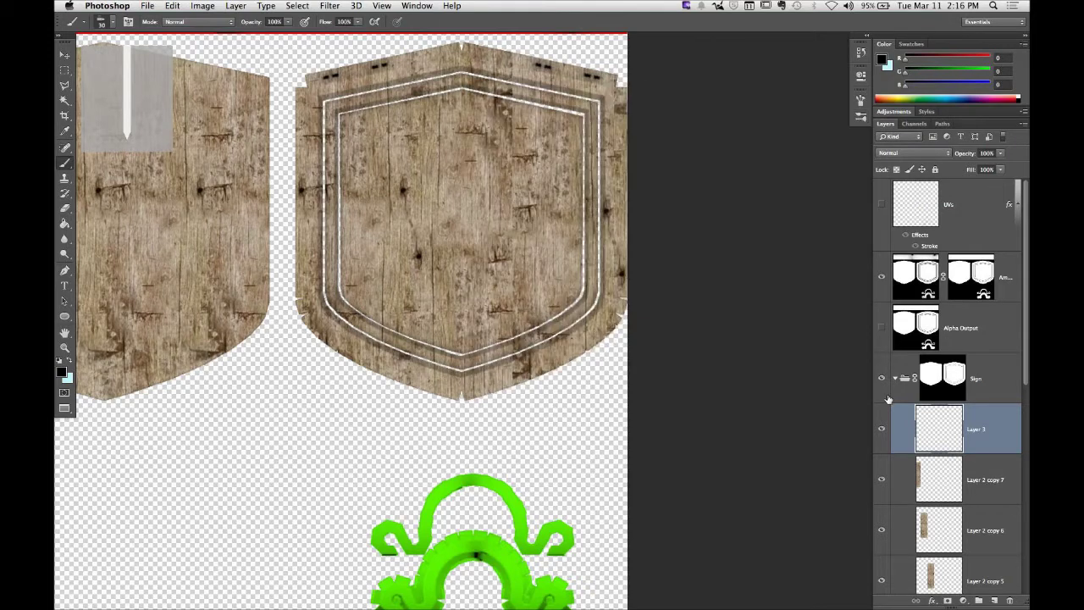
drag(937, 444, 998, 559)
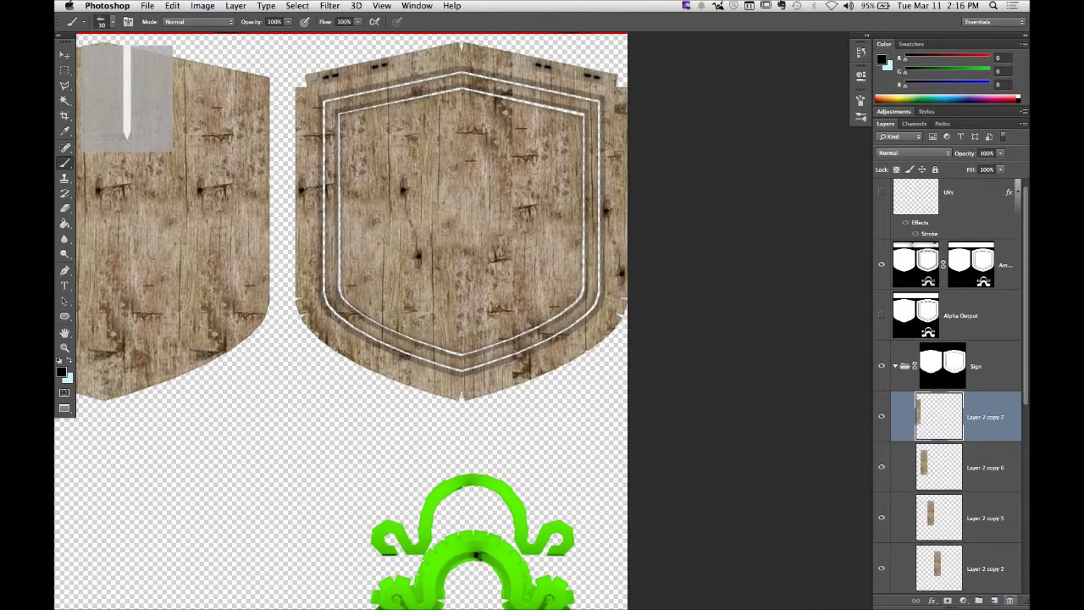
Step: Add a black (000000) Solid Color fill layer above Layer 2 copy 7 and invert its mask to hide the fill
click(962, 599)
click(974, 422)
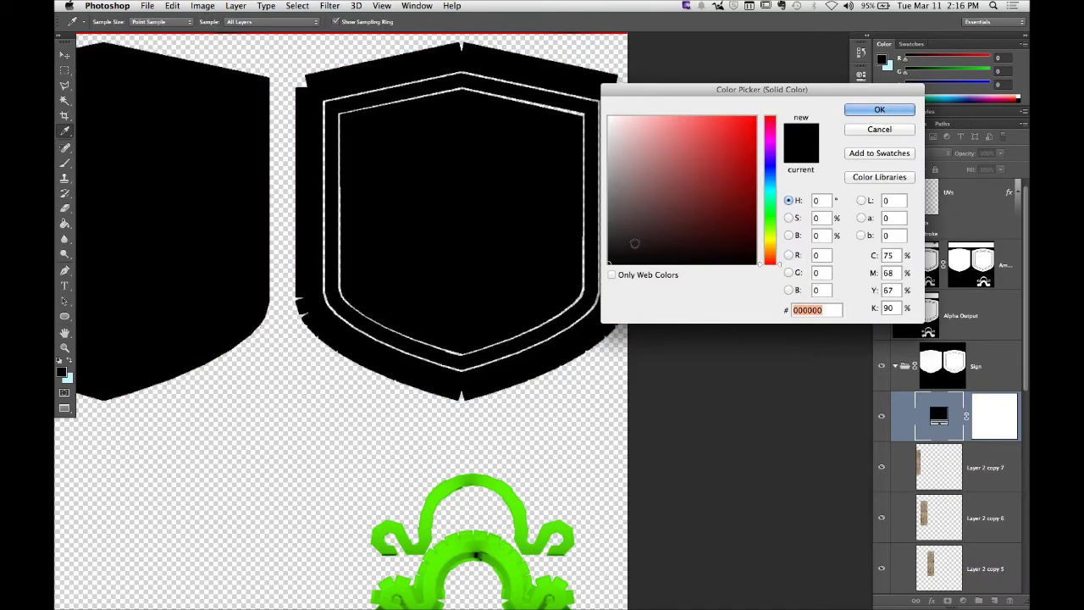
click(881, 110)
click(1003, 430)
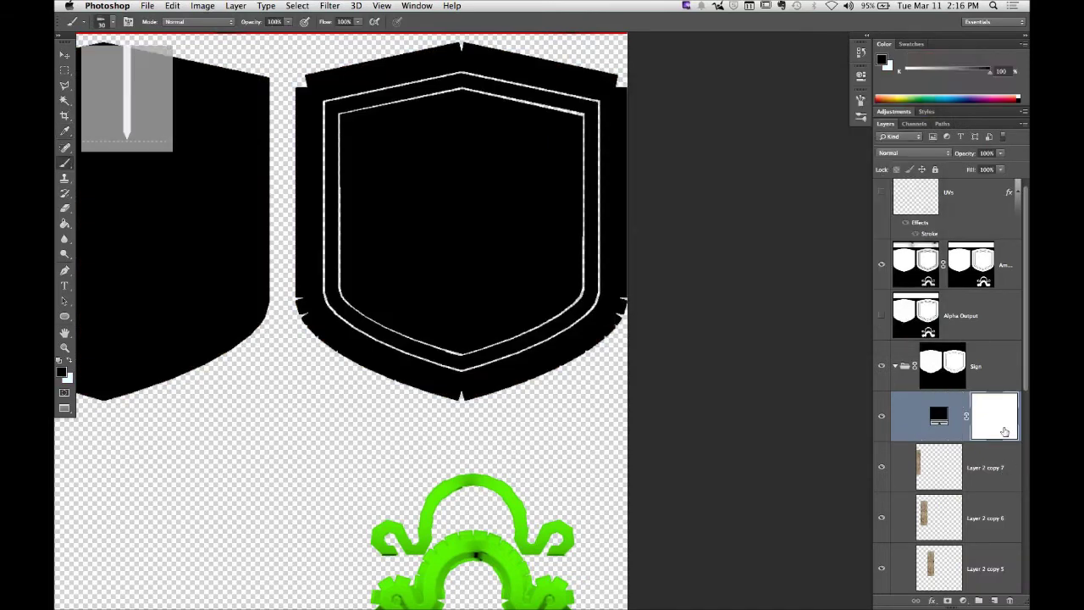
key(super+i)
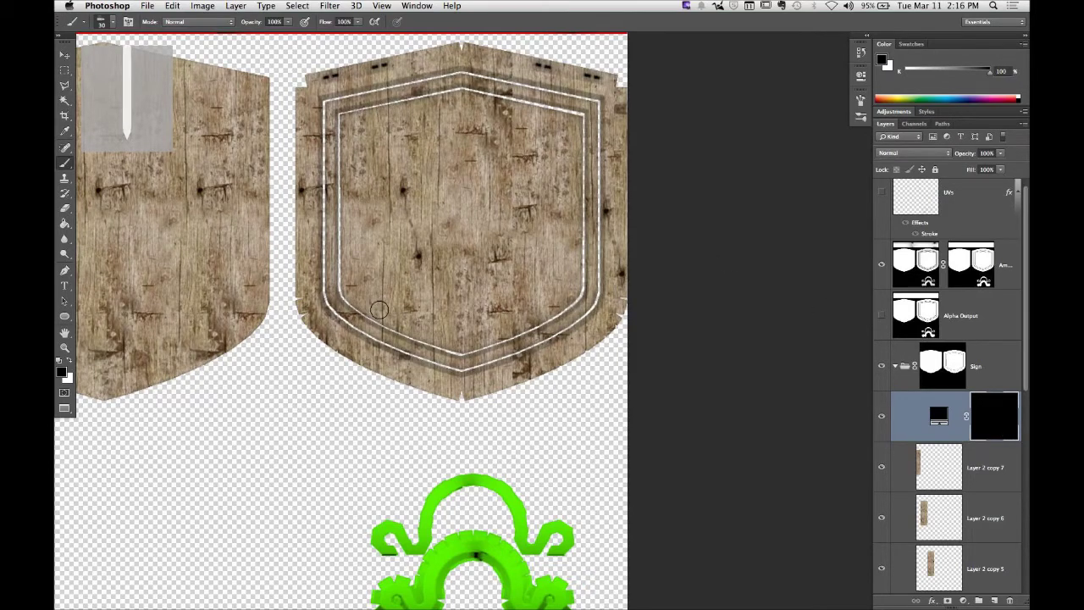
Step: Paint four vertical spatter seams in white on the fill layer's mask across the framed shield, redoing the third stroke
key(x)
drag(388, 101, 388, 391)
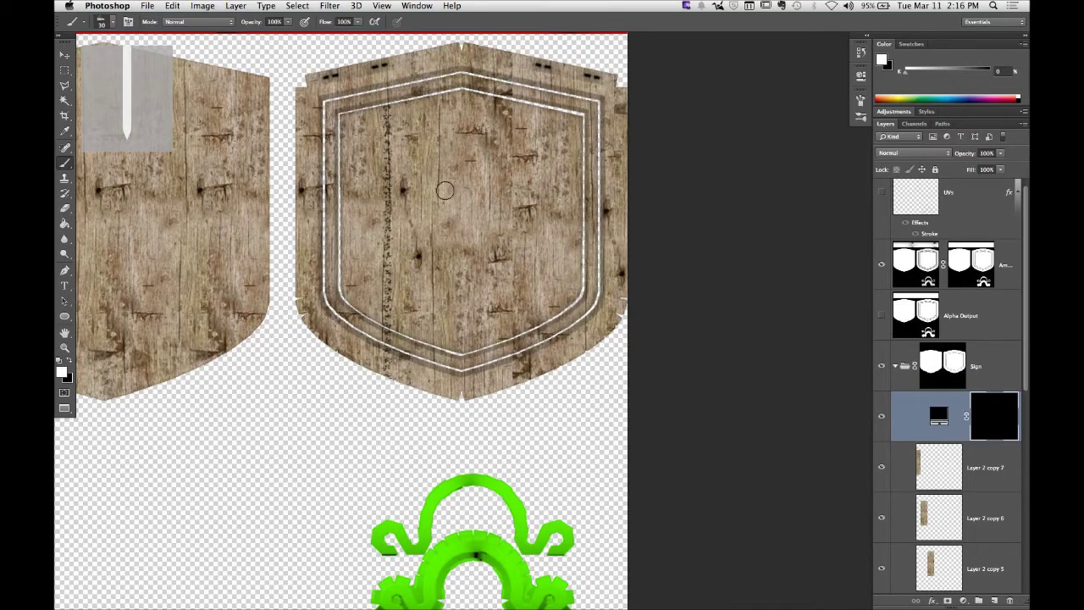
drag(459, 91, 460, 396)
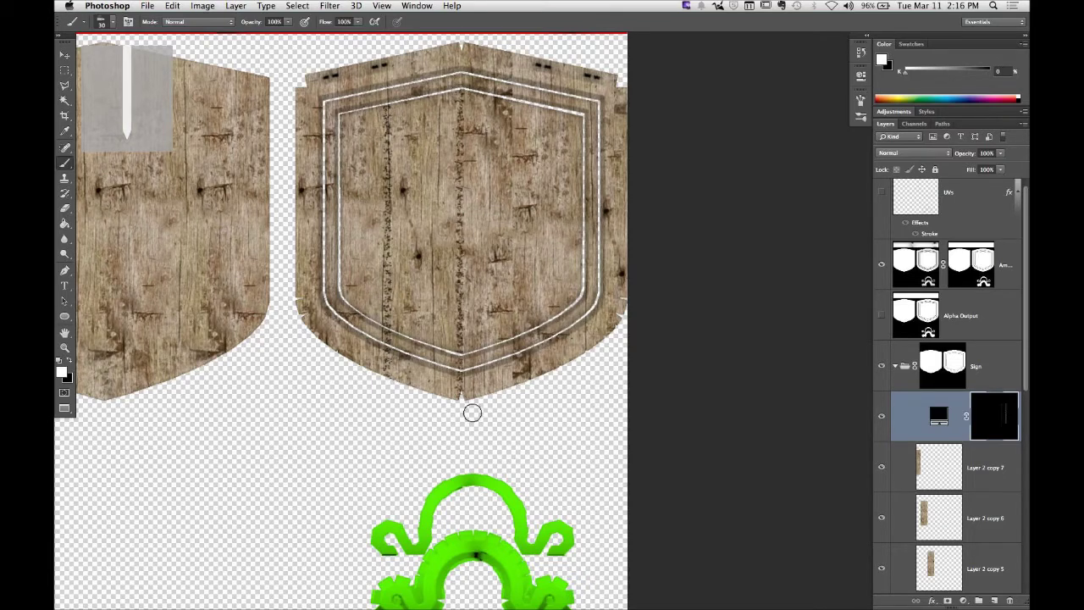
mouse_move(513, 97)
mouse_down()
mouse_move(499, 211)
mouse_move(519, 342)
mouse_up()
key(super+z)
mouse_move(511, 99)
mouse_down()
mouse_move(517, 438)
mouse_move(532, 473)
mouse_up()
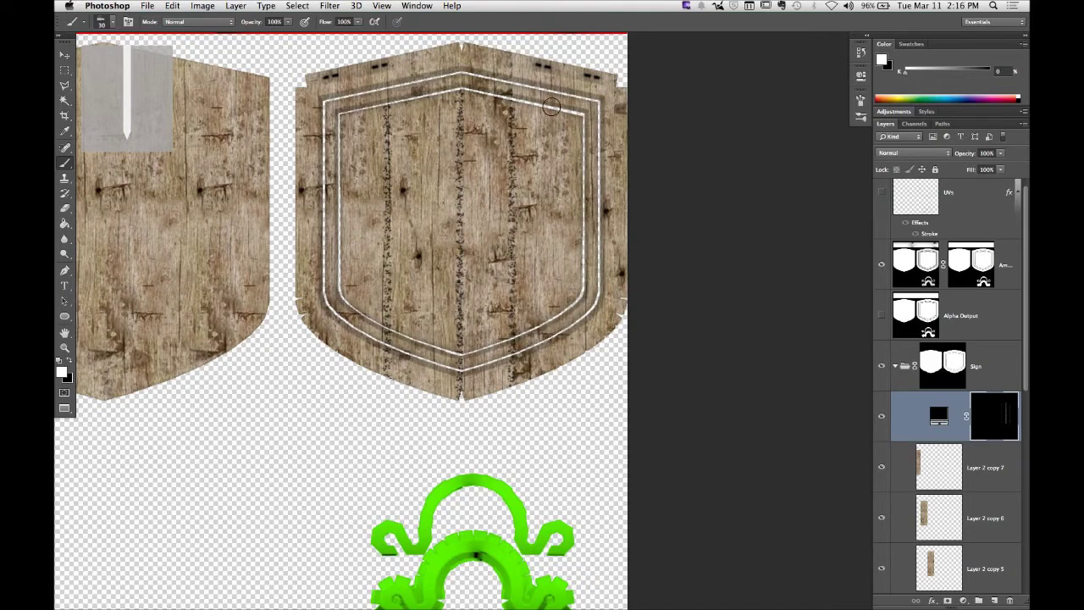
drag(551, 107, 555, 376)
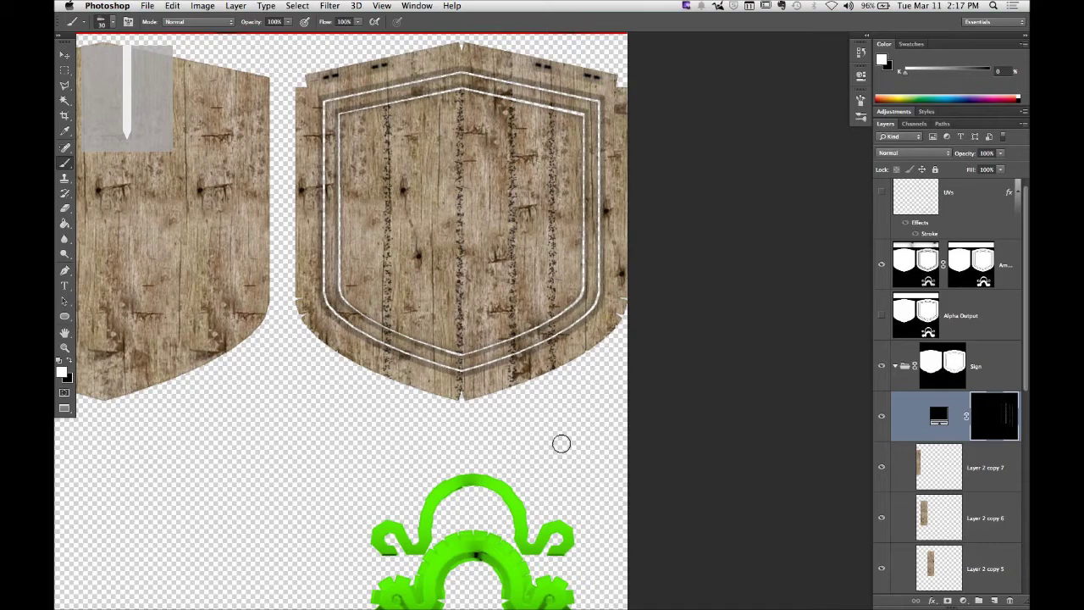
Step: Paint over the four vertical seams on the framed shield again with the spatter brush to darken them
scroll(508, 267, up, 2)
scroll(508, 267, right, 3)
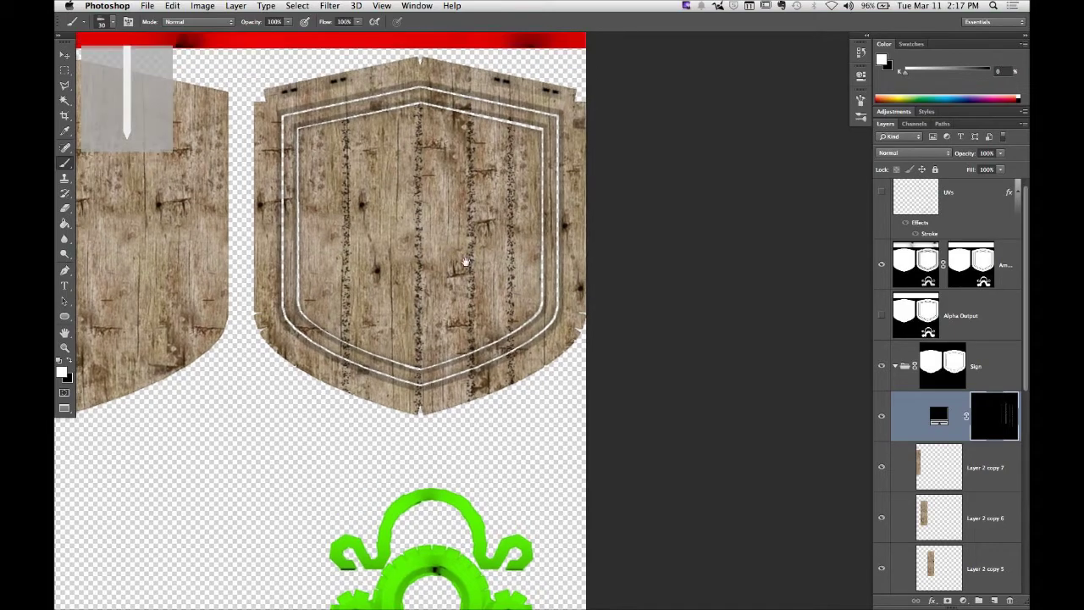
key(z)
drag(477, 265, 456, 272)
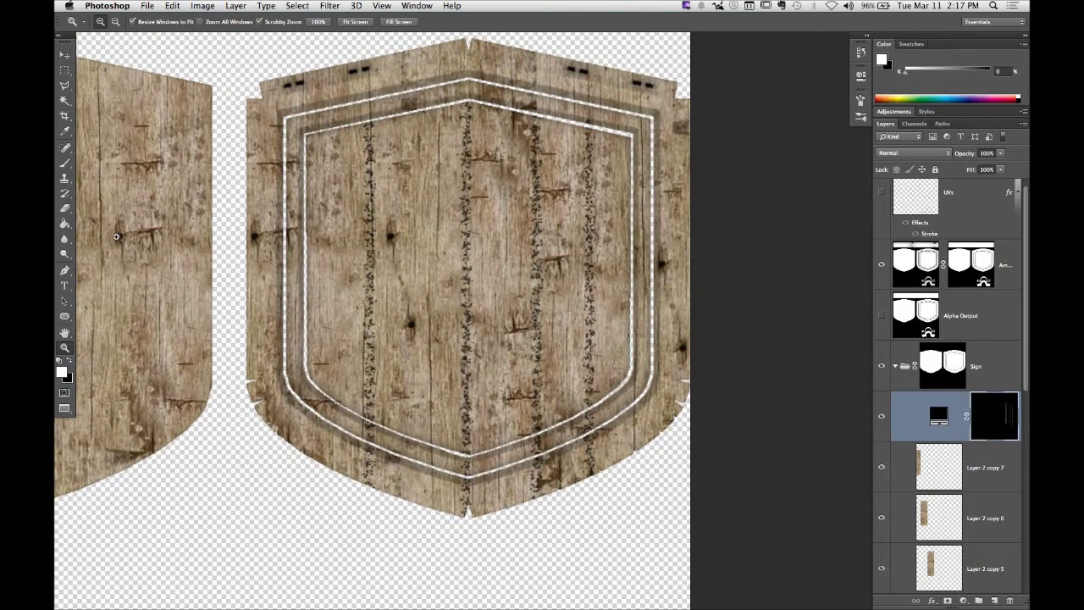
key(b)
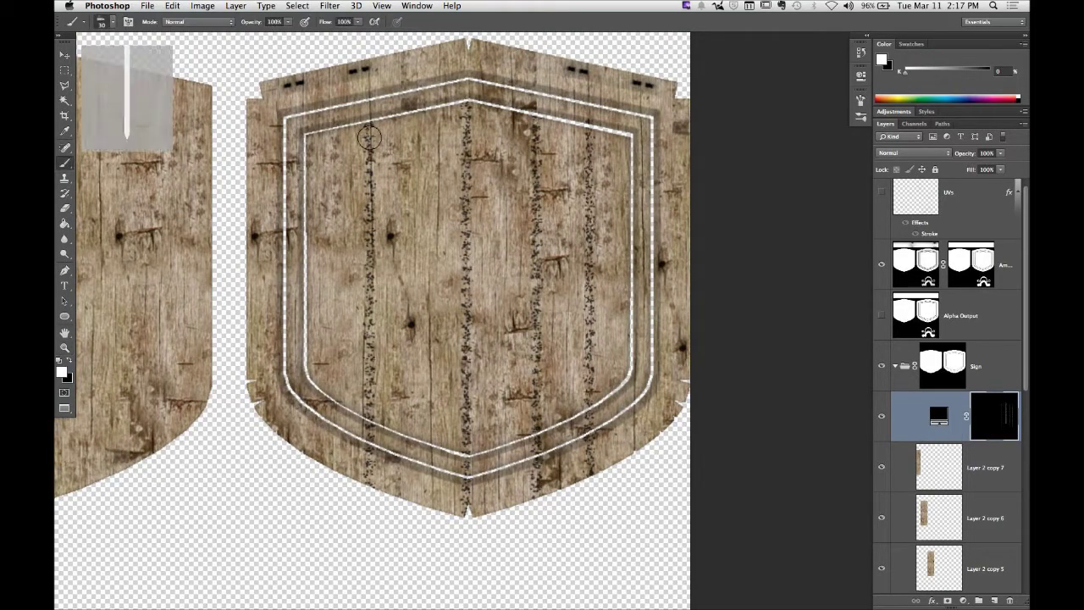
drag(367, 129, 372, 466)
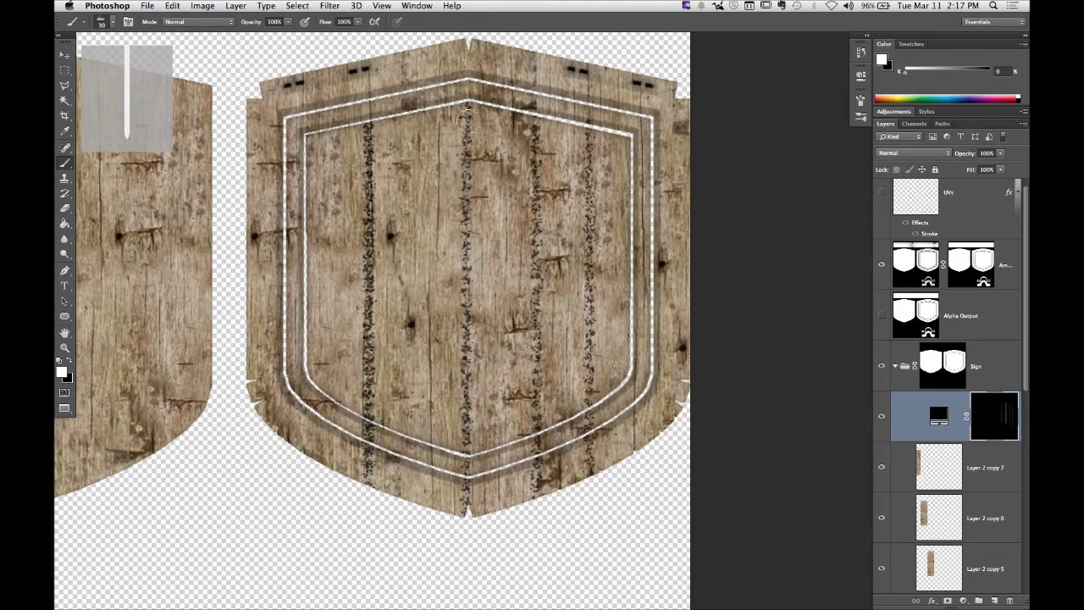
drag(465, 110, 470, 508)
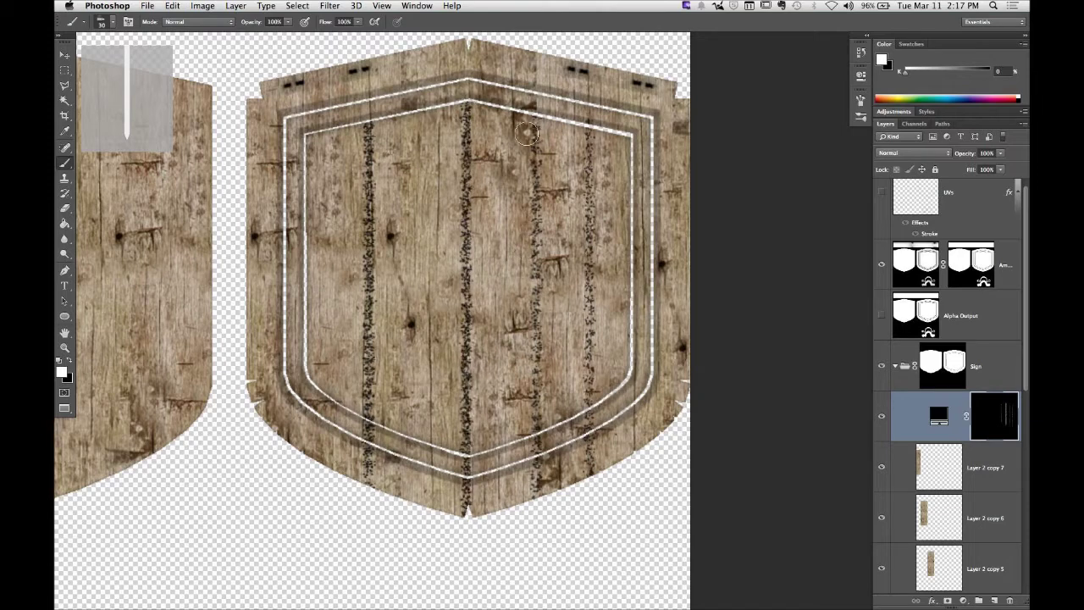
drag(532, 121, 538, 500)
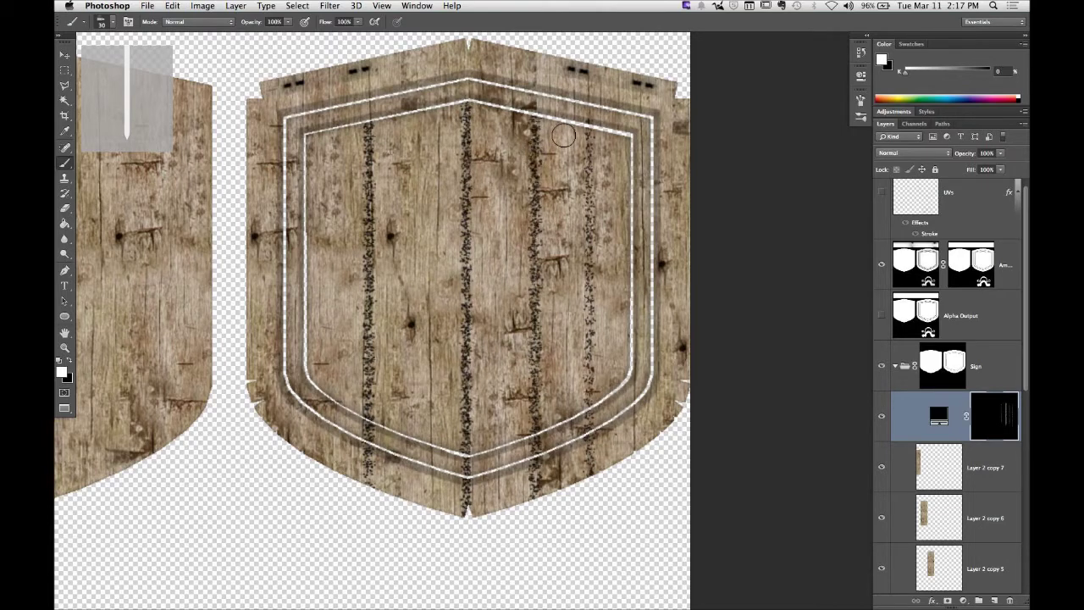
drag(585, 129, 593, 552)
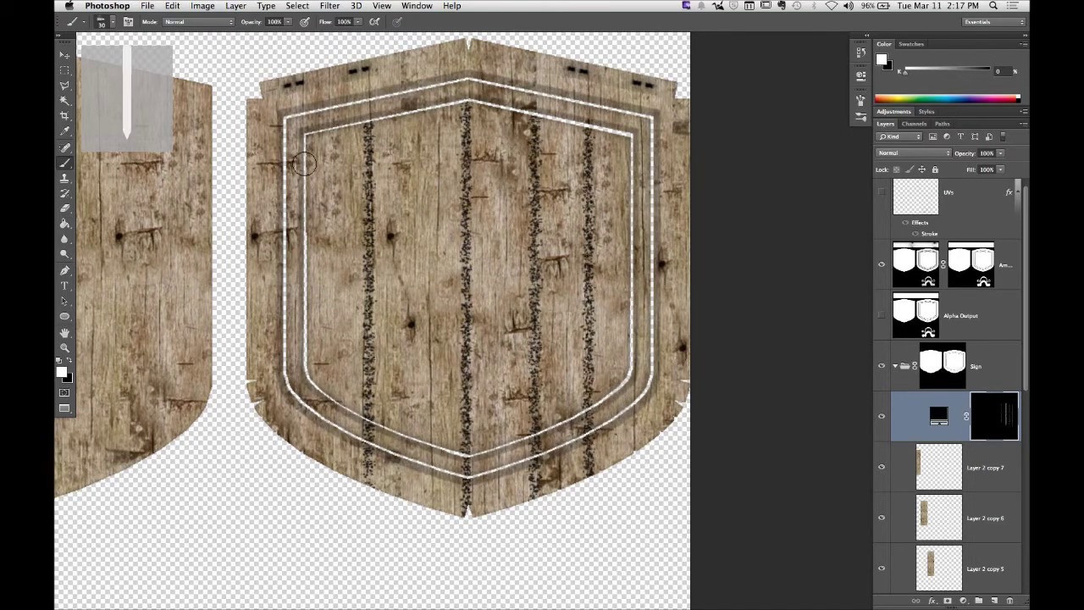
Step: Keep the fill layer's colour black and set its blend mode to Overlay
double_click(940, 416)
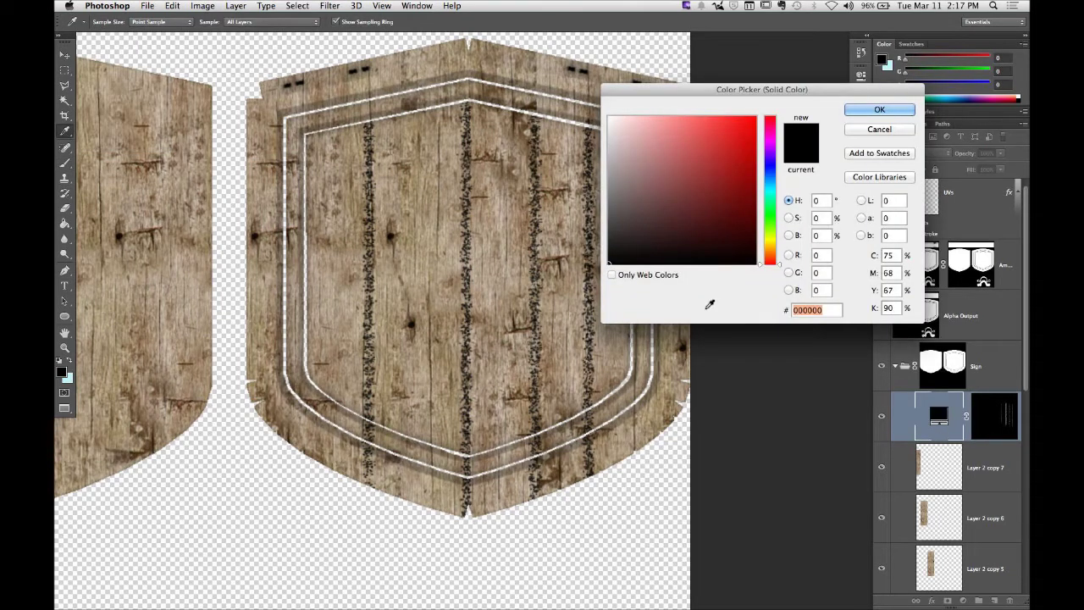
click(879, 109)
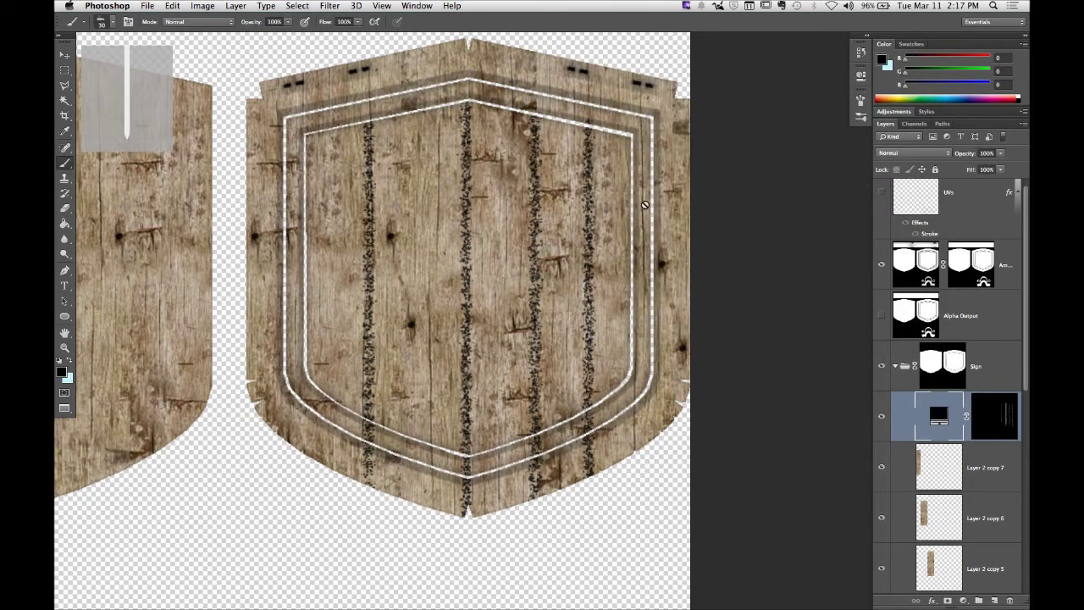
click(923, 154)
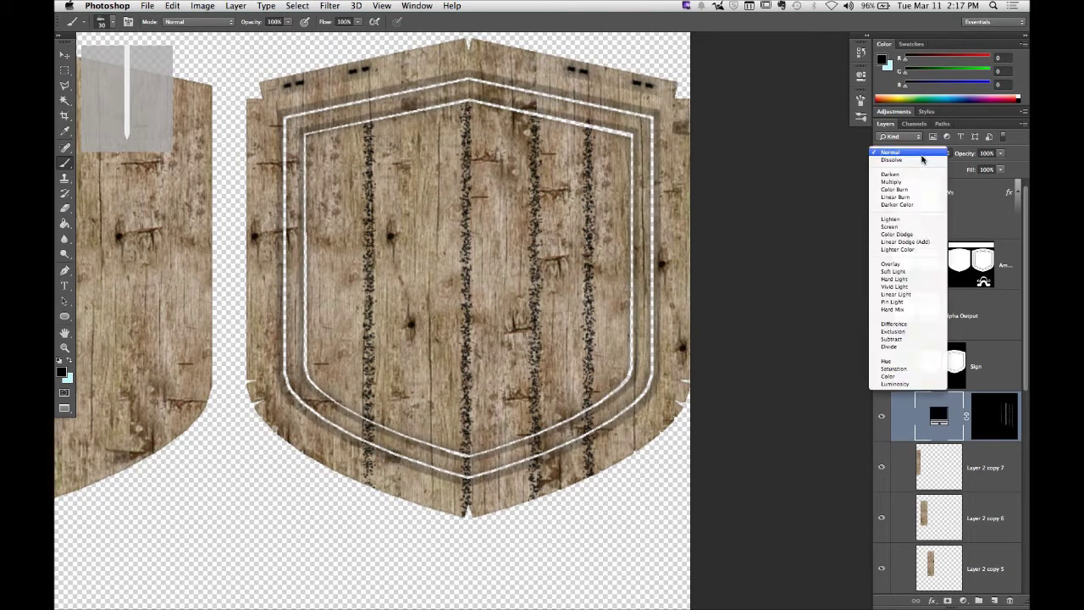
click(900, 267)
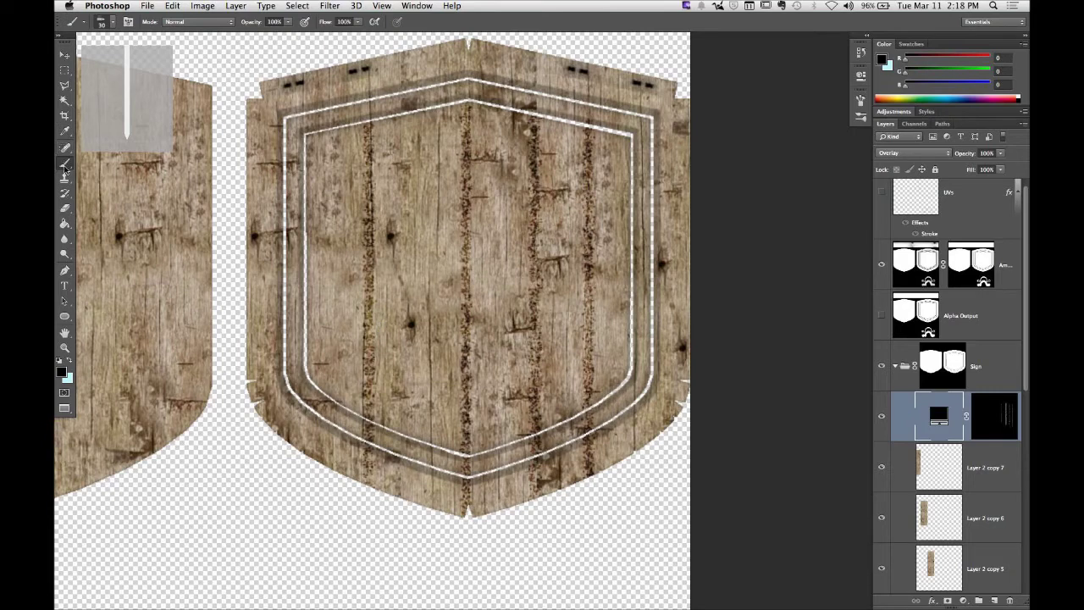
Step: Switch to the hard round brush preset, target the fill layer's mask, and undo a trial stroke over the leftmost seam
click(860, 116)
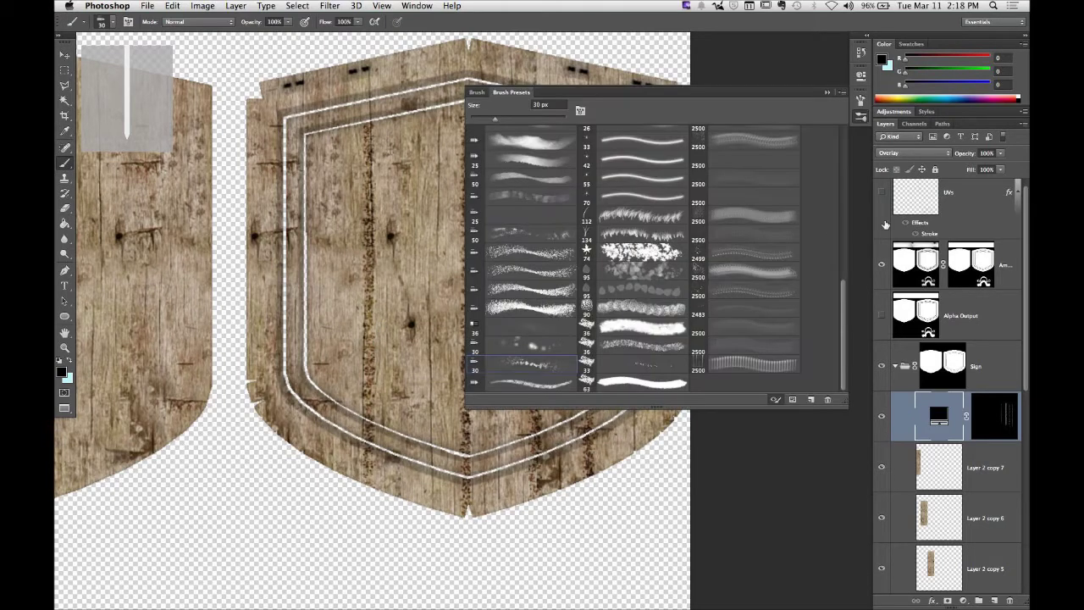
drag(845, 298, 838, 140)
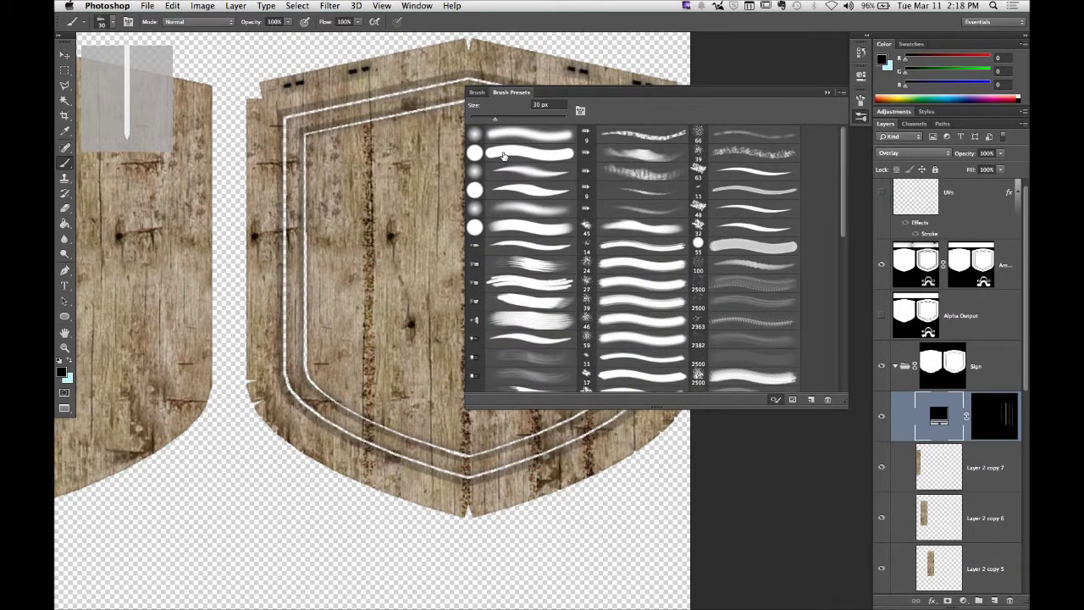
click(476, 159)
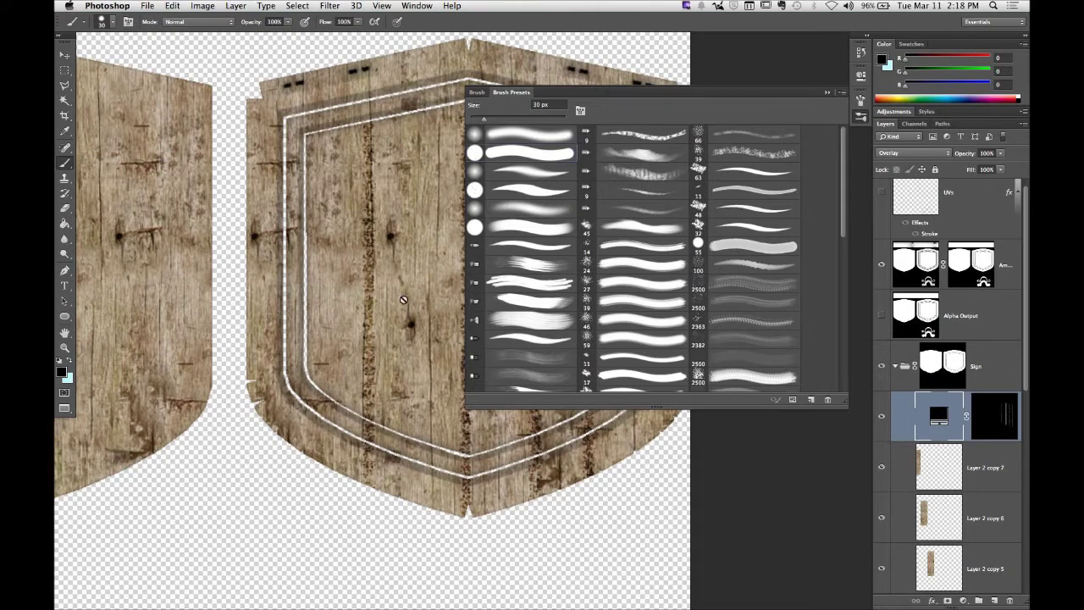
click(1002, 427)
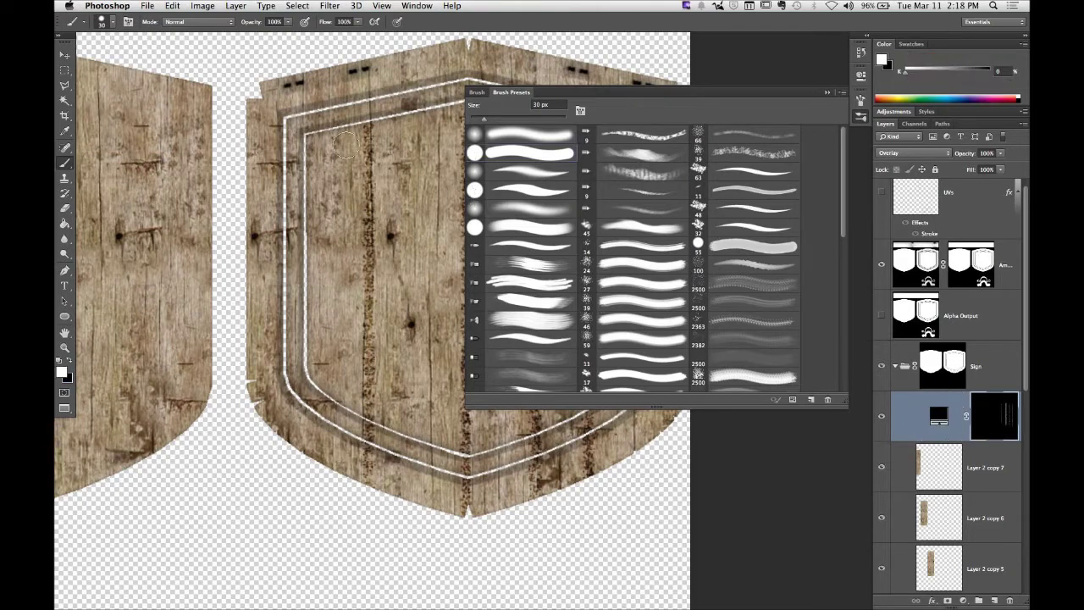
drag(370, 127, 370, 219)
key(ctrl+z)
Step: Reduce the brush size to 4 px and paint a line down the framed shield's leftmost seam on the mask
key(bracketleft)
key(bracketleft)
key(bracketleft)
key(bracketleft)
key(bracketleft)
key(bracketleft)
drag(369, 122, 368, 486)
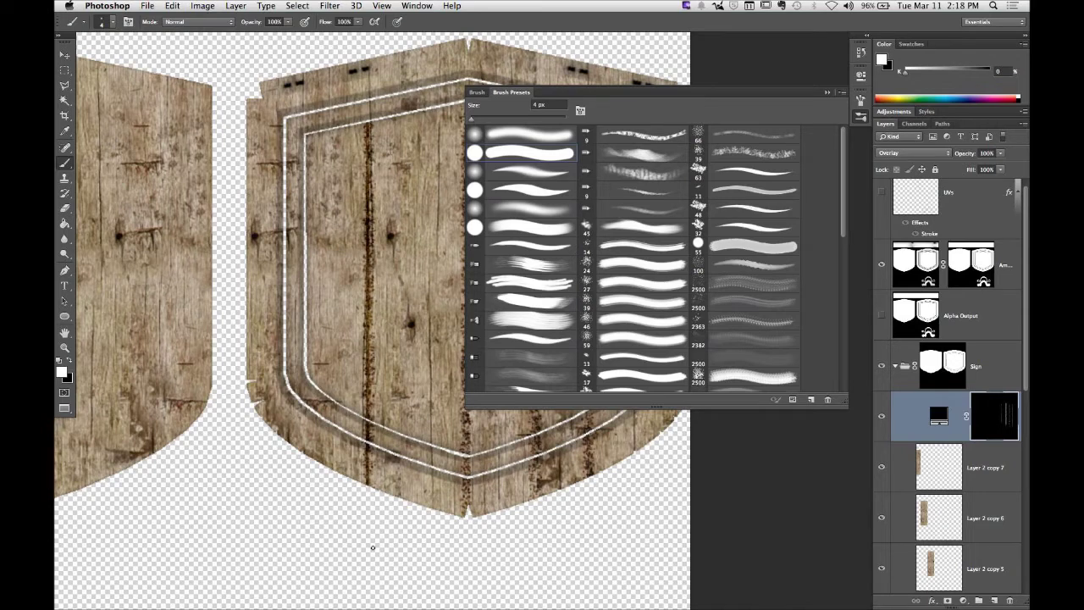
Step: Paint a thin line down each of the framed shield's four seams on the mask with the brush at 2 px
mouse_move(401, 295)
mouse_down()
mouse_move(401, 220)
mouse_move(355, 274)
mouse_up()
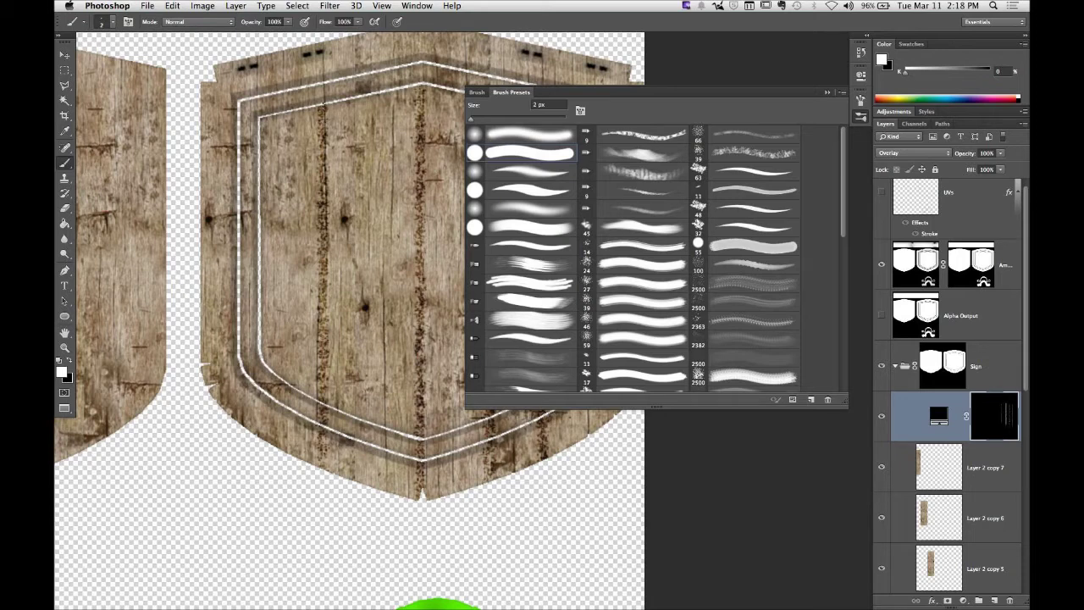
drag(323, 110, 334, 472)
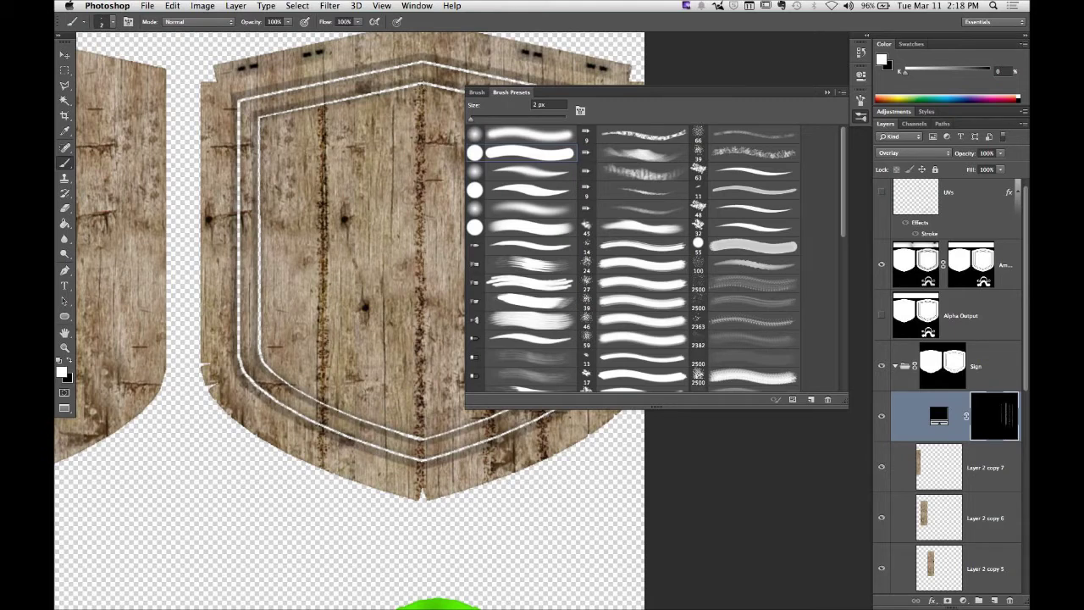
shift+click(421, 85)
key(super+z)
drag(421, 85, 423, 261)
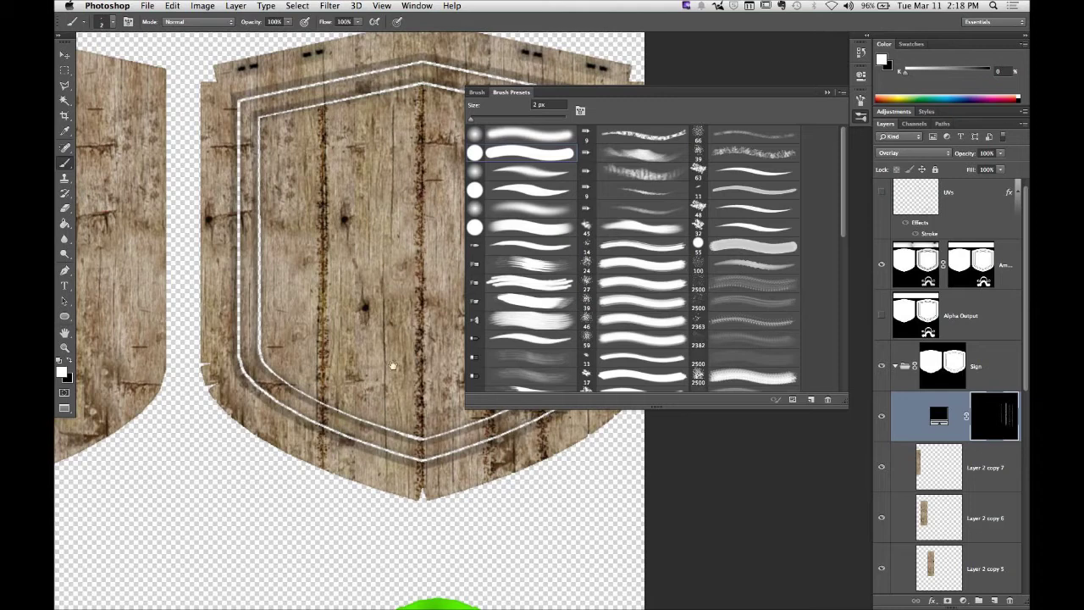
scroll(421, 506, right, 5)
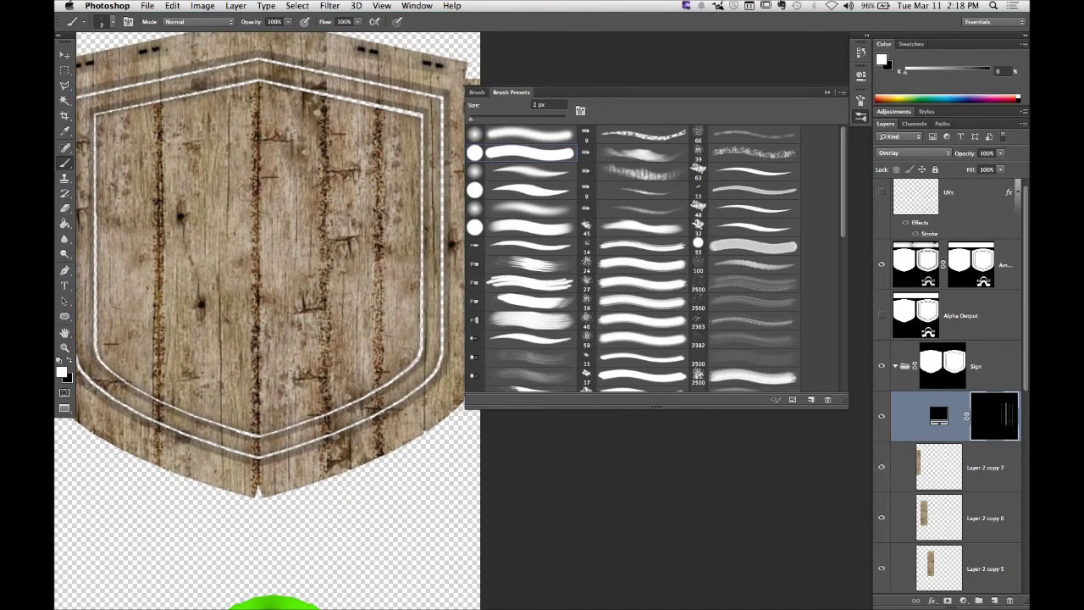
drag(323, 127, 323, 479)
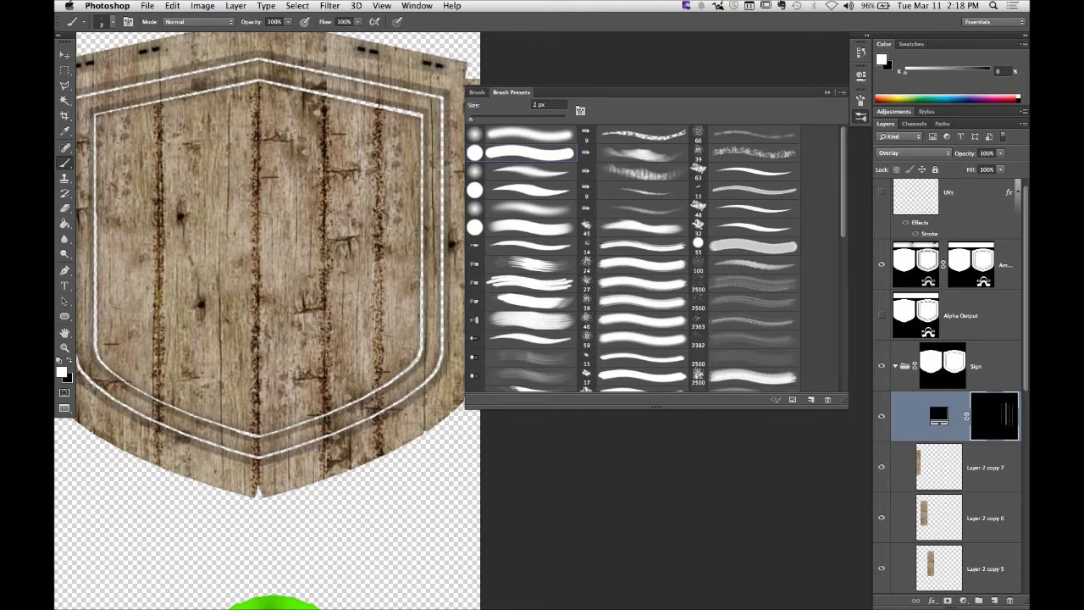
drag(379, 110, 379, 457)
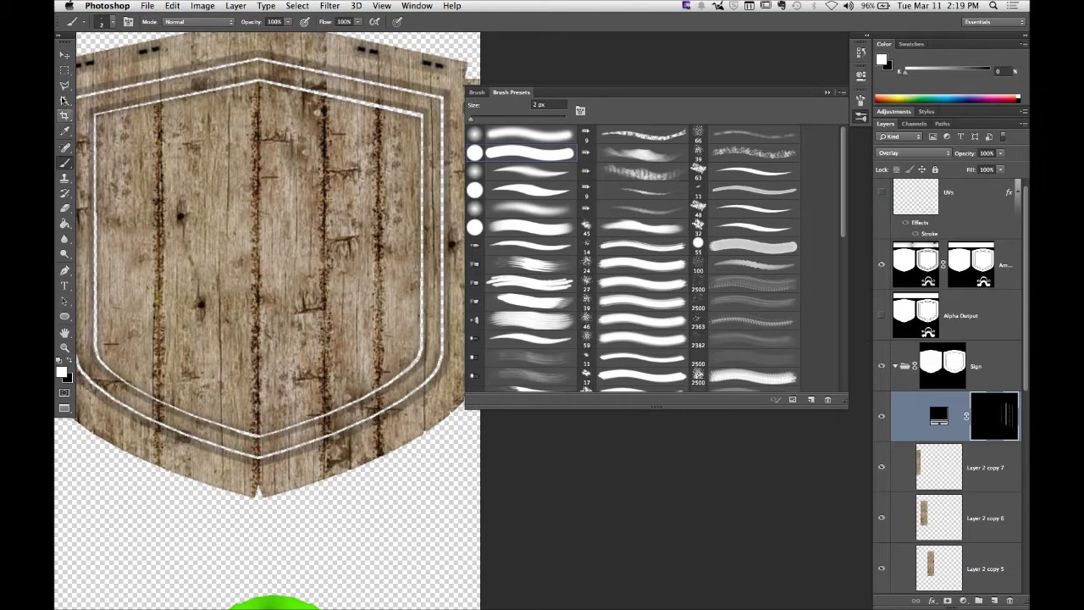
Step: Return to the Brush tool and close the brush presets
click(65, 72)
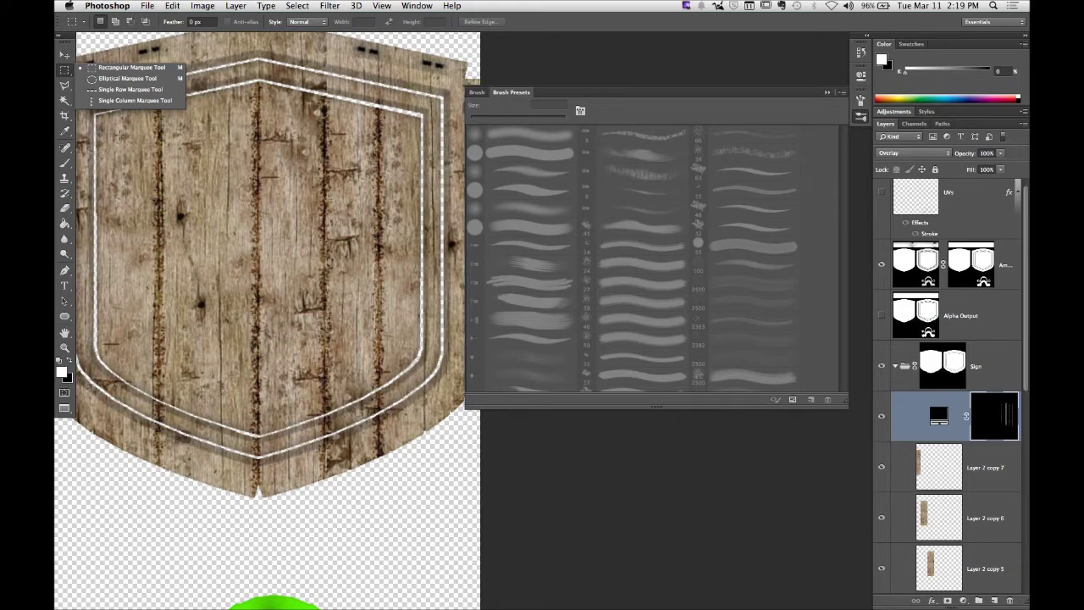
key(b)
click(860, 118)
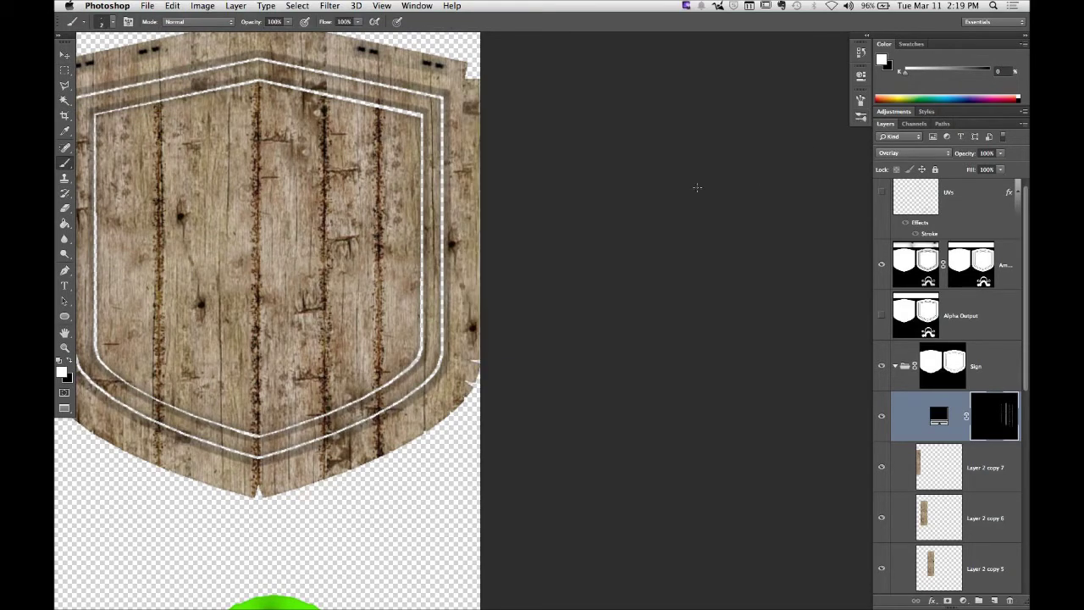
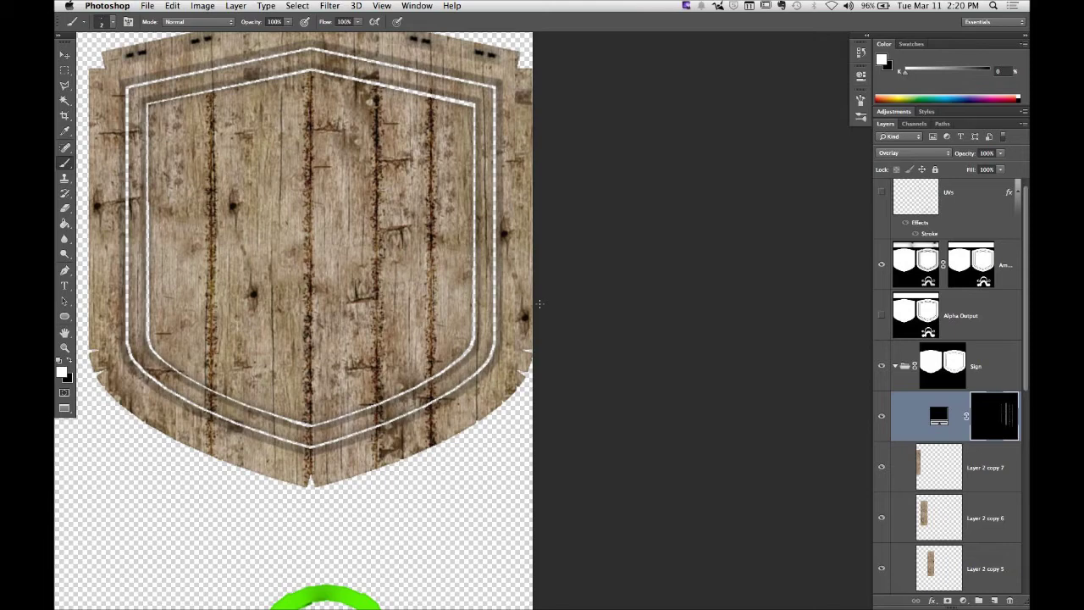
drag(305, 211, 331, 261)
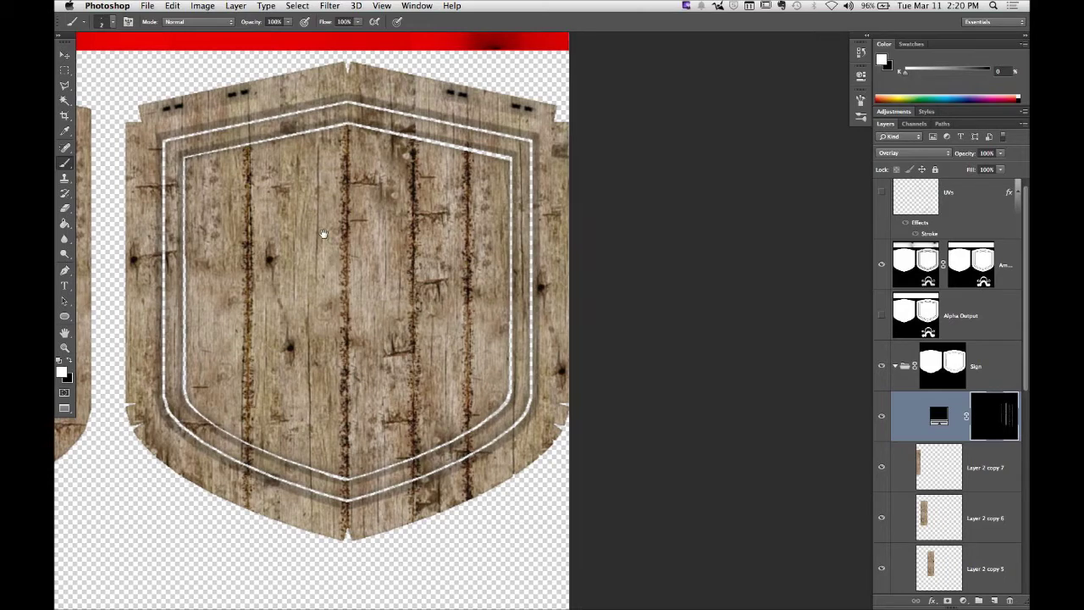
drag(310, 234, 335, 211)
drag(383, 609, 413, 602)
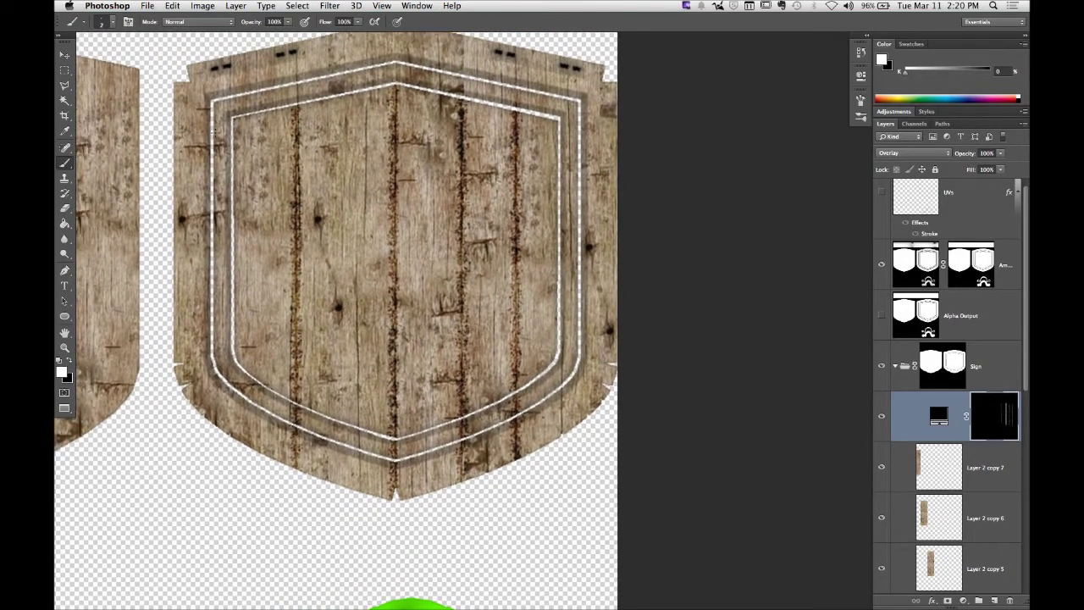
drag(389, 232, 396, 234)
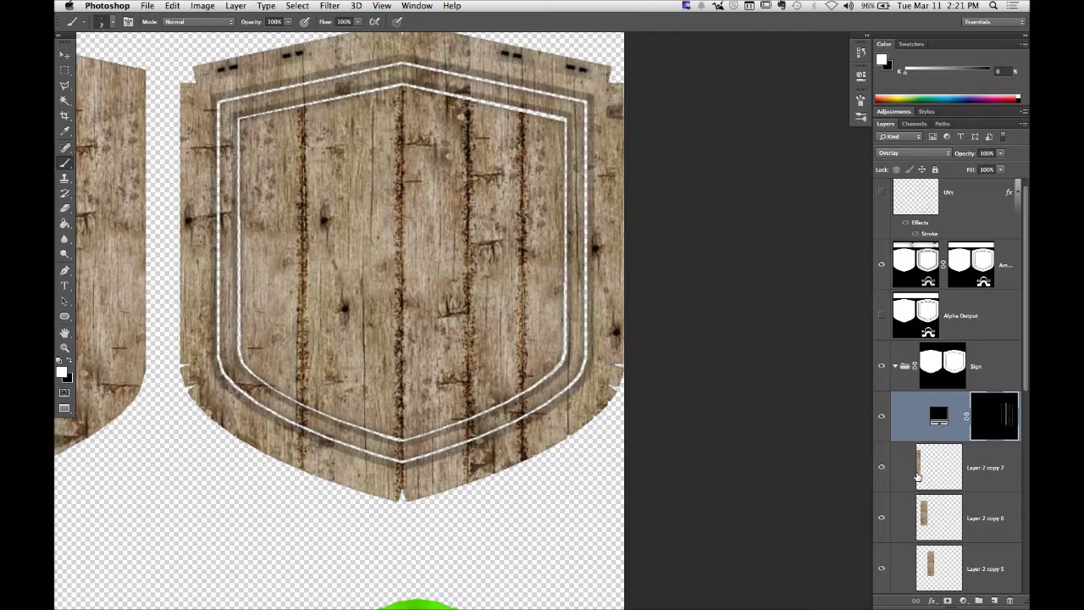
Step: Add a Hue/Saturation adjustment layer inside the Sign group, above the masked dark fill layer
click(987, 381)
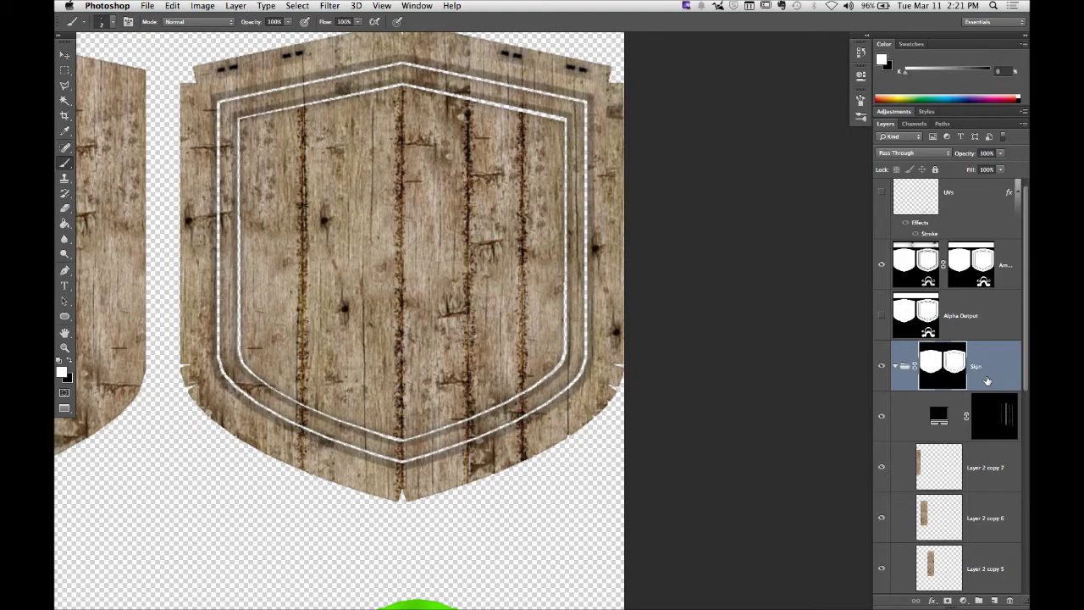
scroll(986, 381, up, 1)
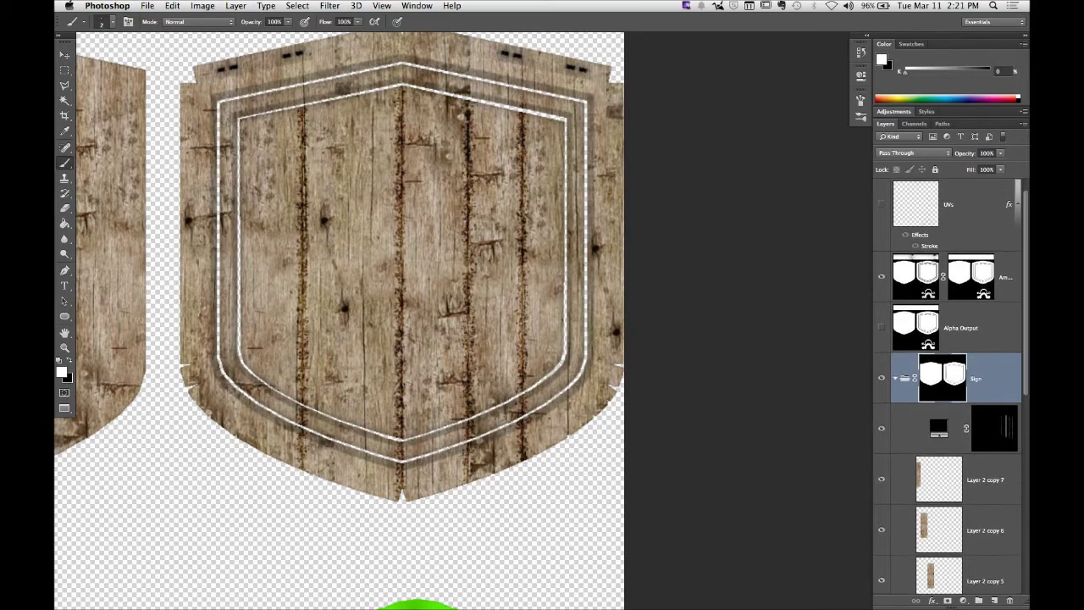
scroll(937, 381, down, 5)
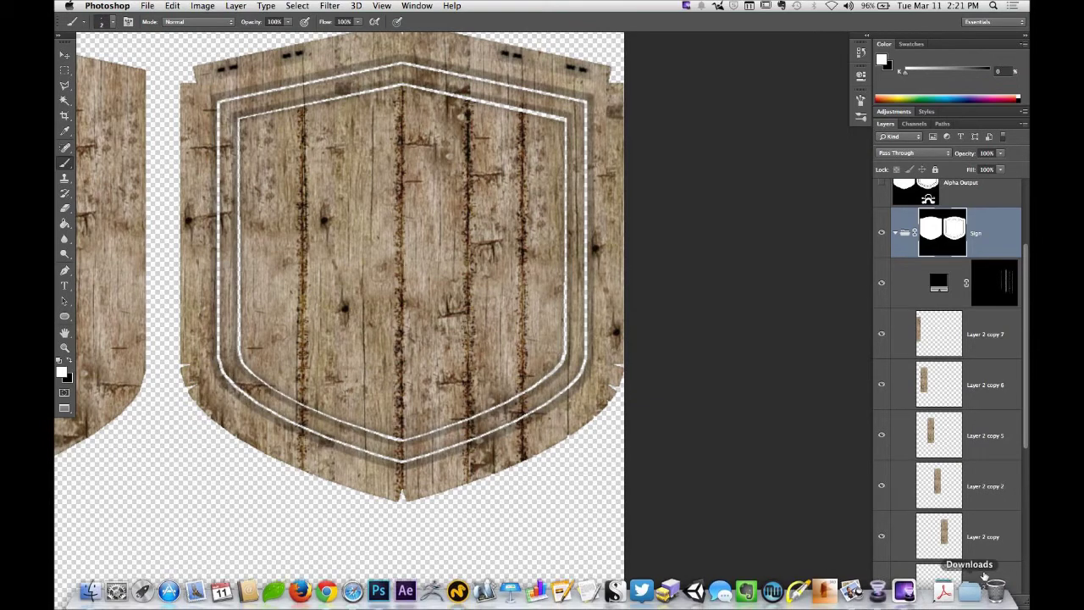
click(964, 600)
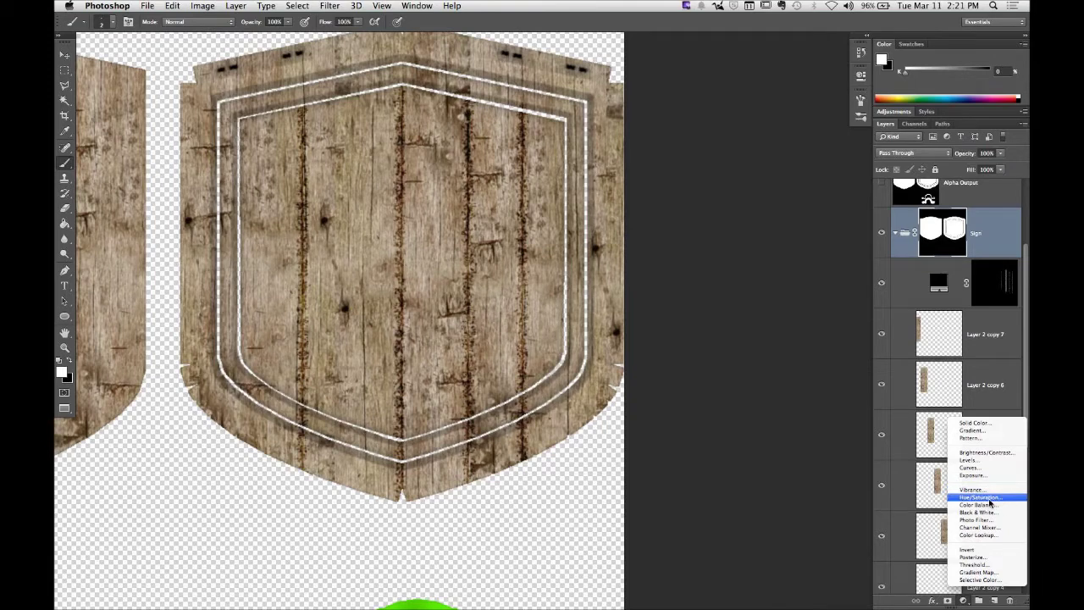
click(989, 502)
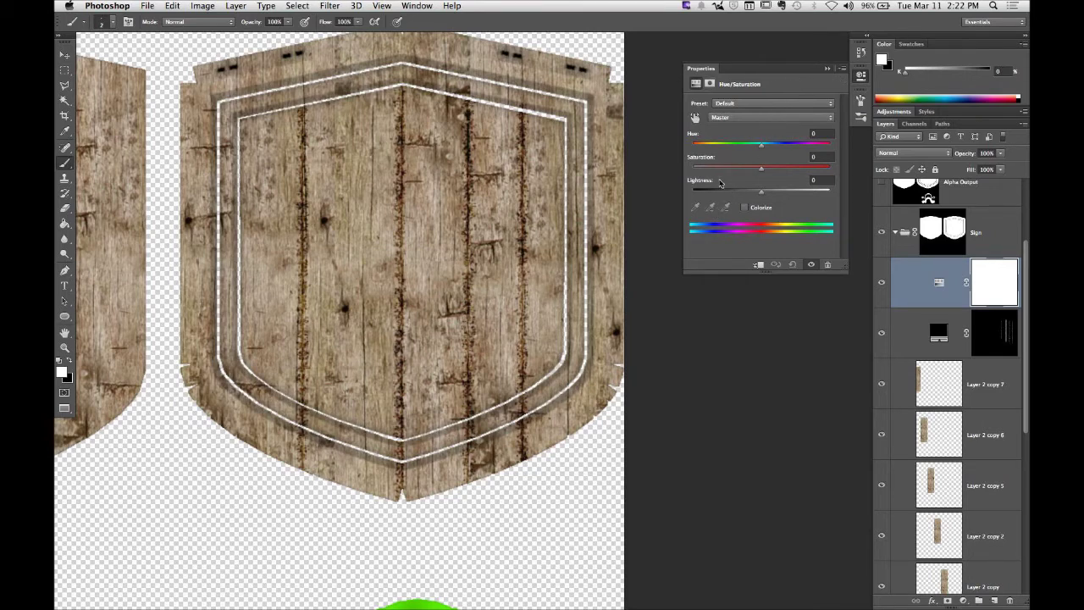
Step: Try hue shifts such as +29 and the Colorize option on the adjustment, inspecting the effect on both shields
drag(756, 149, 726, 149)
drag(710, 146, 781, 146)
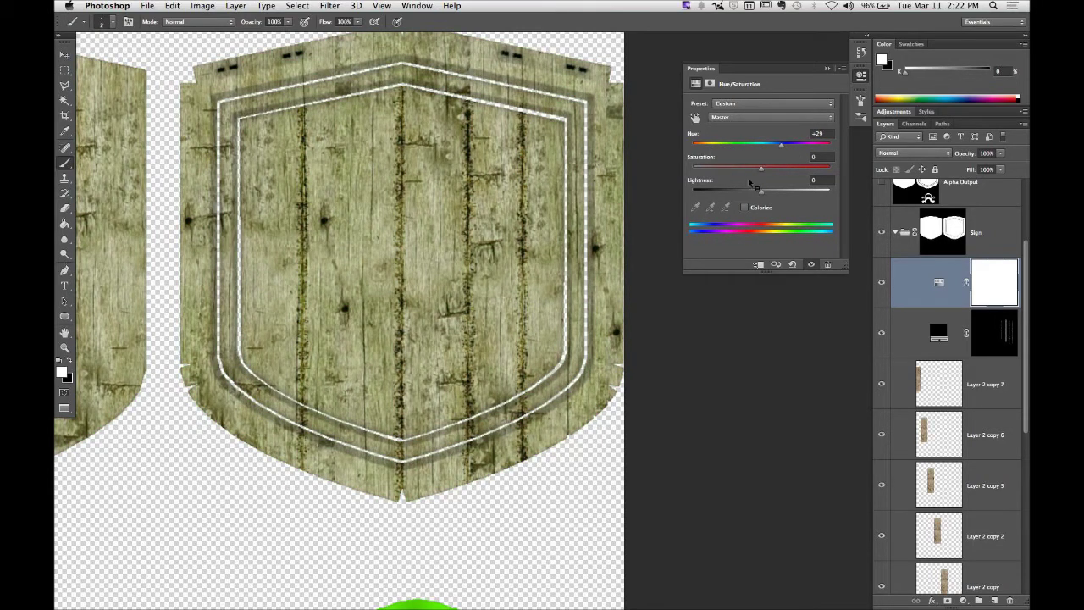
drag(350, 89, 516, 161)
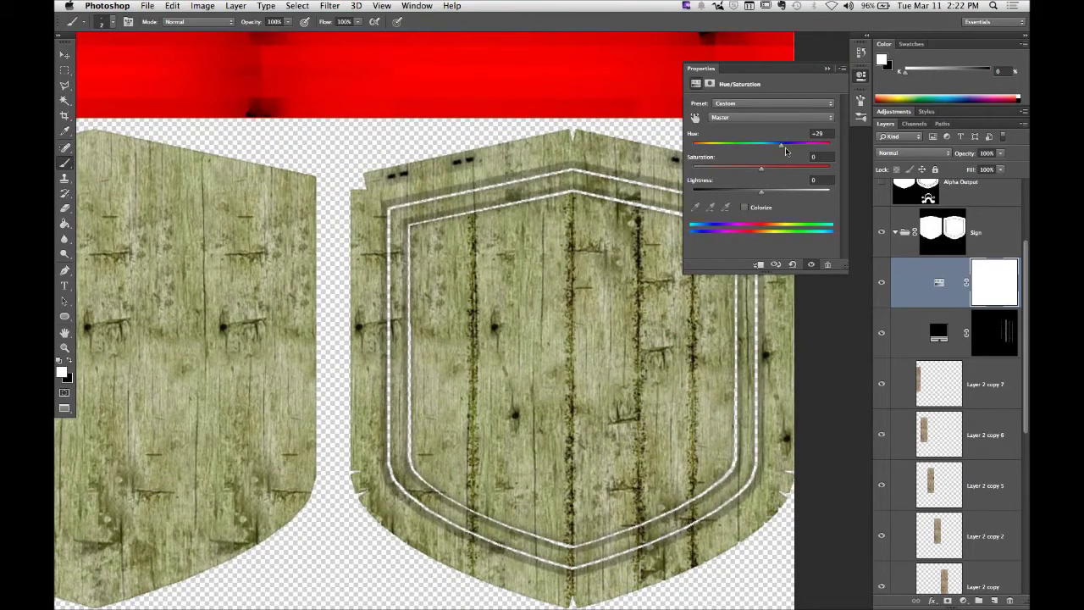
mouse_move(780, 145)
mouse_down()
mouse_move(818, 149)
mouse_move(707, 150)
mouse_move(745, 152)
mouse_move(716, 158)
mouse_move(735, 163)
mouse_move(698, 148)
mouse_move(780, 150)
mouse_move(760, 150)
mouse_up()
click(744, 208)
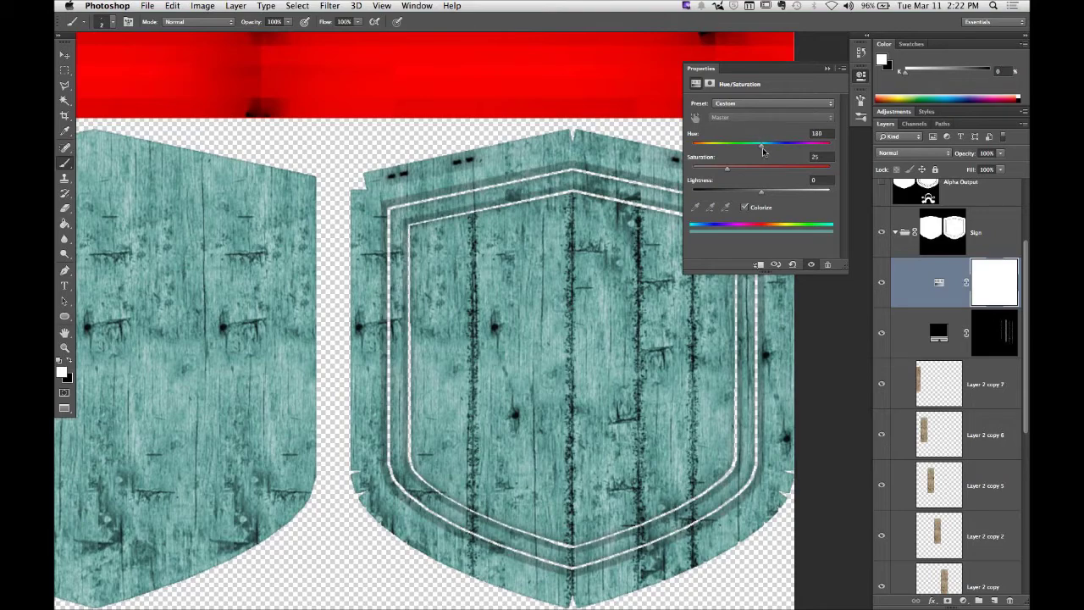
drag(762, 150, 770, 149)
click(744, 206)
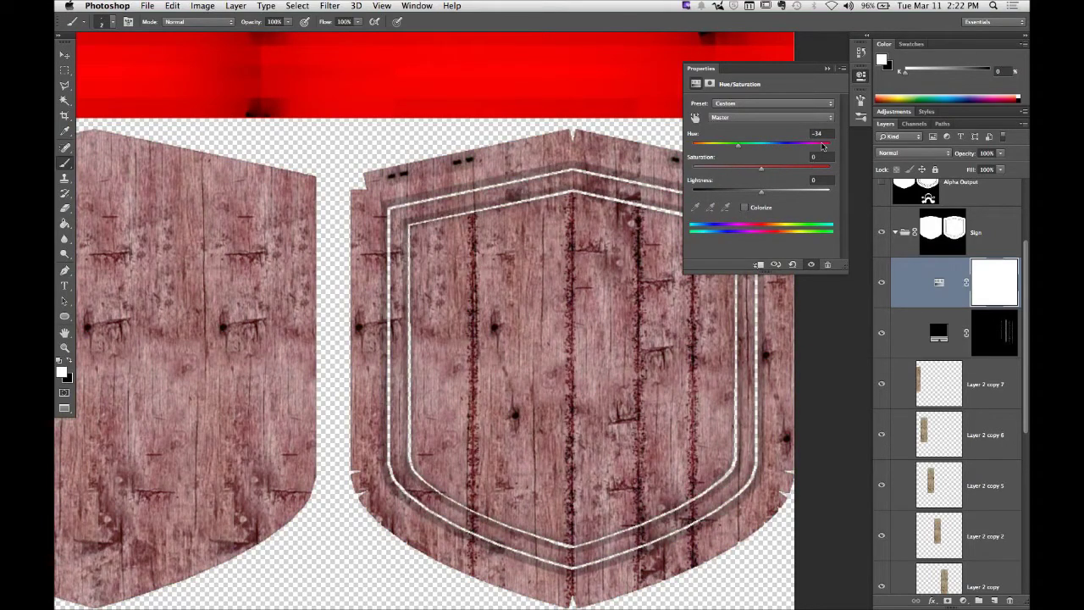
Step: Set the adjustment's hue to -100 for a strong purple tint
click(819, 133)
text(-1)
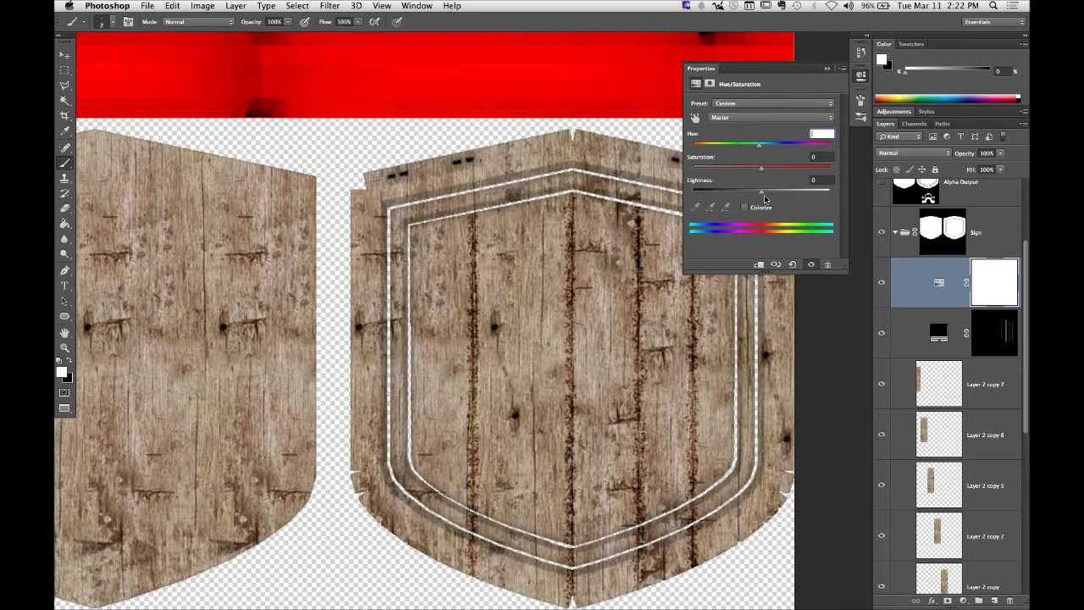
mouse_move(764, 193)
mouse_down()
mouse_move(787, 196)
mouse_move(749, 200)
mouse_move(772, 199)
mouse_move(760, 201)
mouse_move(766, 173)
mouse_move(743, 174)
mouse_move(761, 175)
mouse_up()
drag(759, 148, 714, 151)
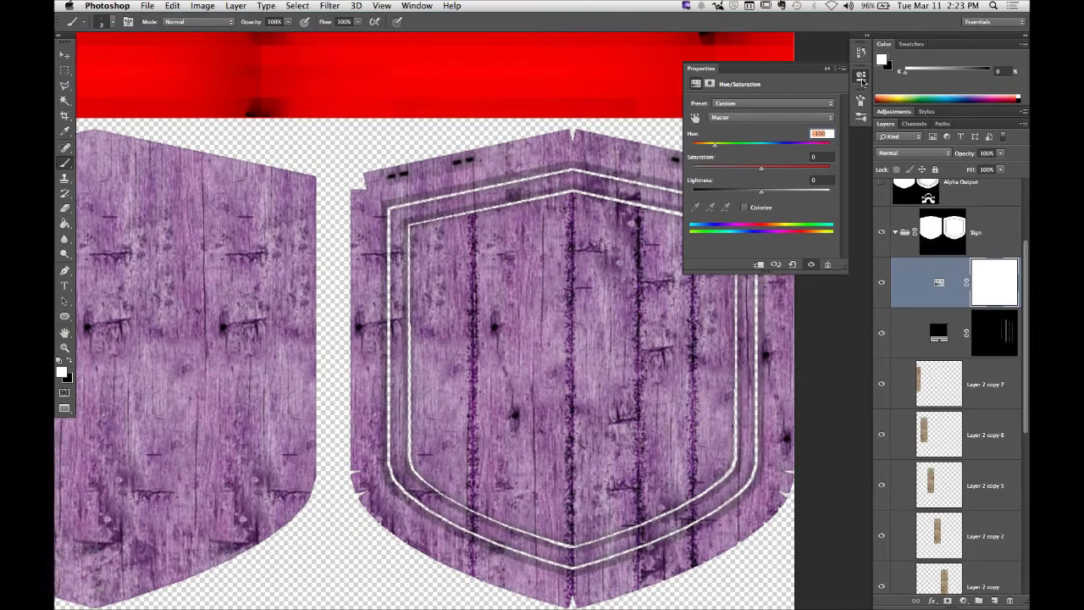
Step: Close the adjustment's properties and invert its layer mask to black
click(862, 81)
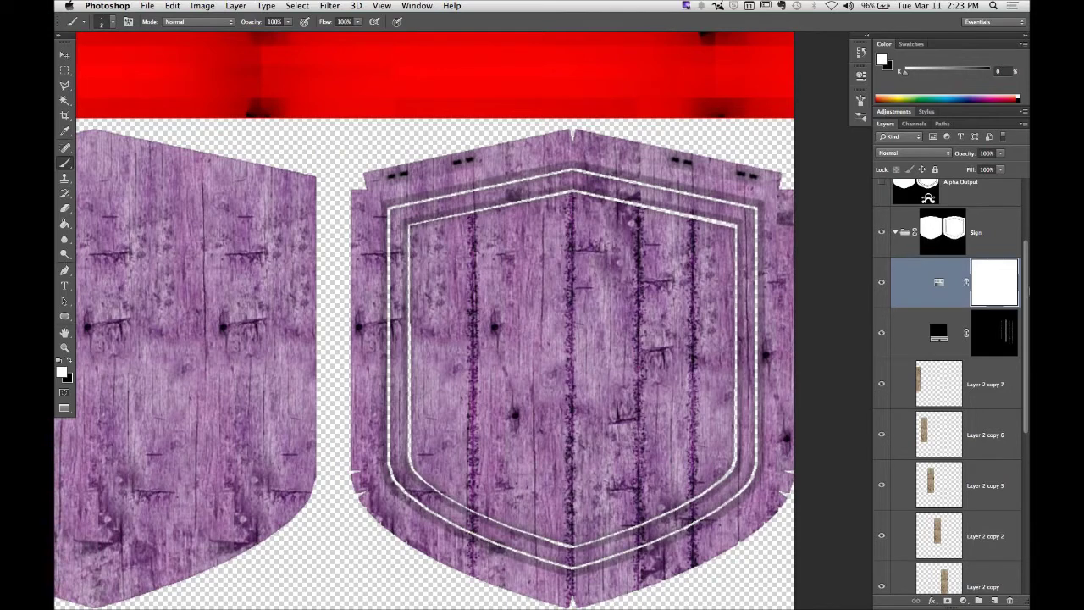
click(1012, 287)
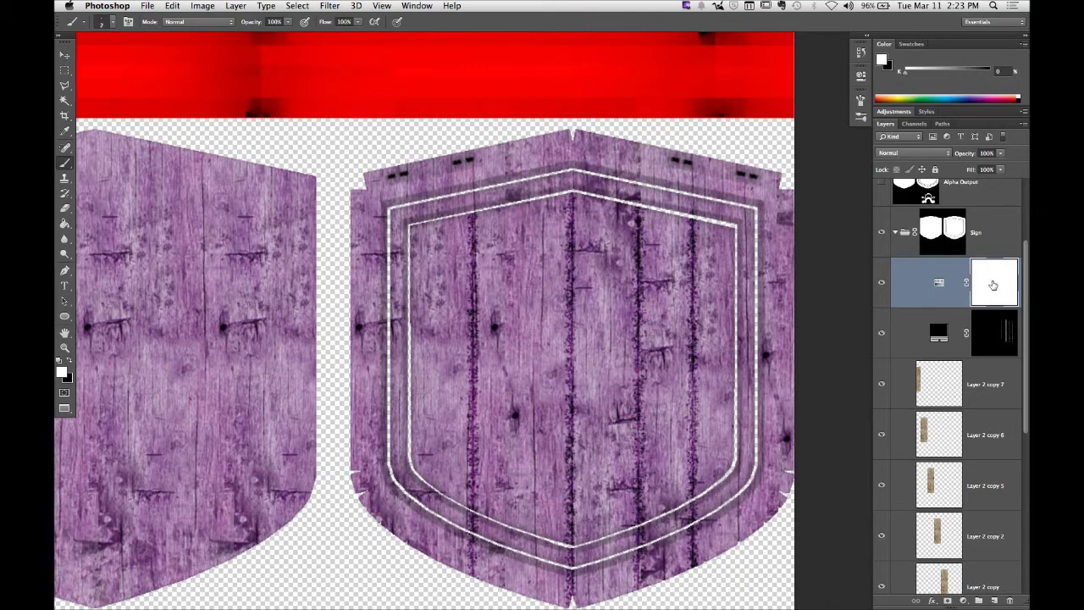
key(super+i)
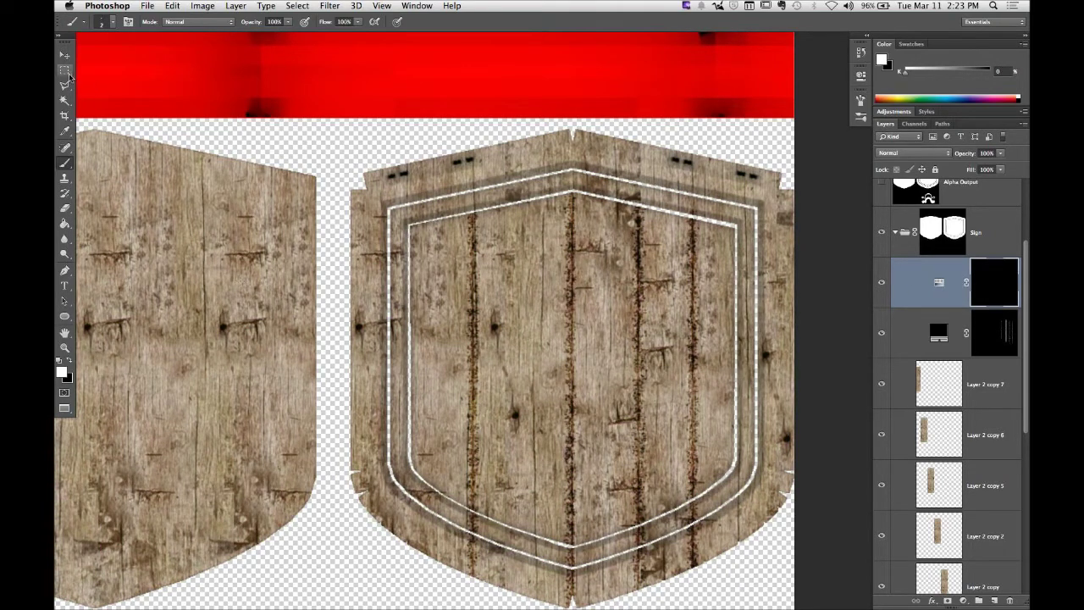
Step: Marquee-select the framed shield's leftmost plank up to its first seam and stretch the selection up to the shield's peak height
drag(66, 73, 97, 78)
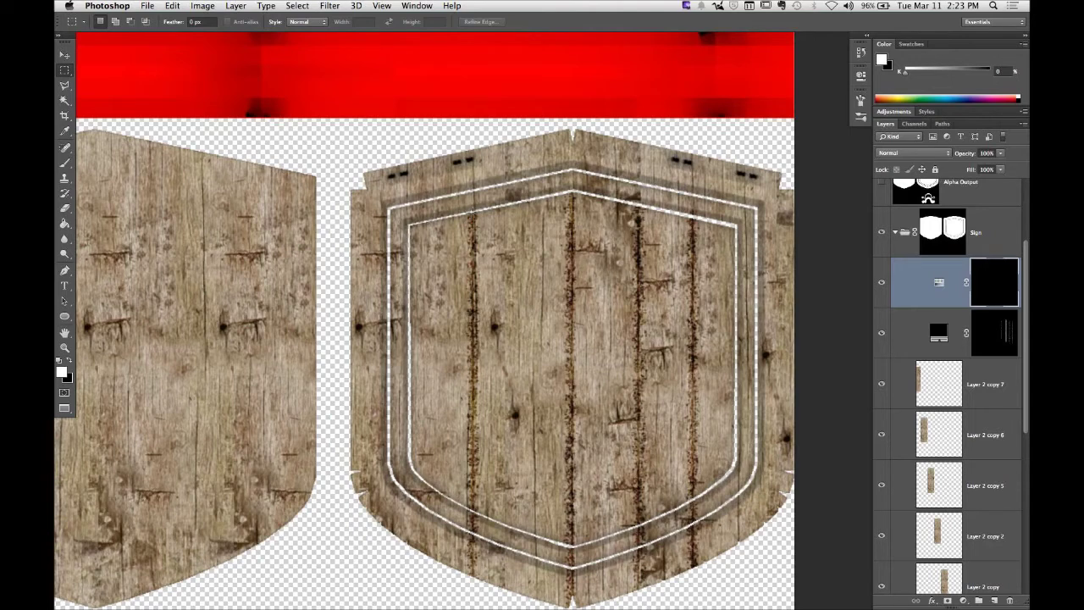
drag(474, 201, 339, 564)
click(297, 6)
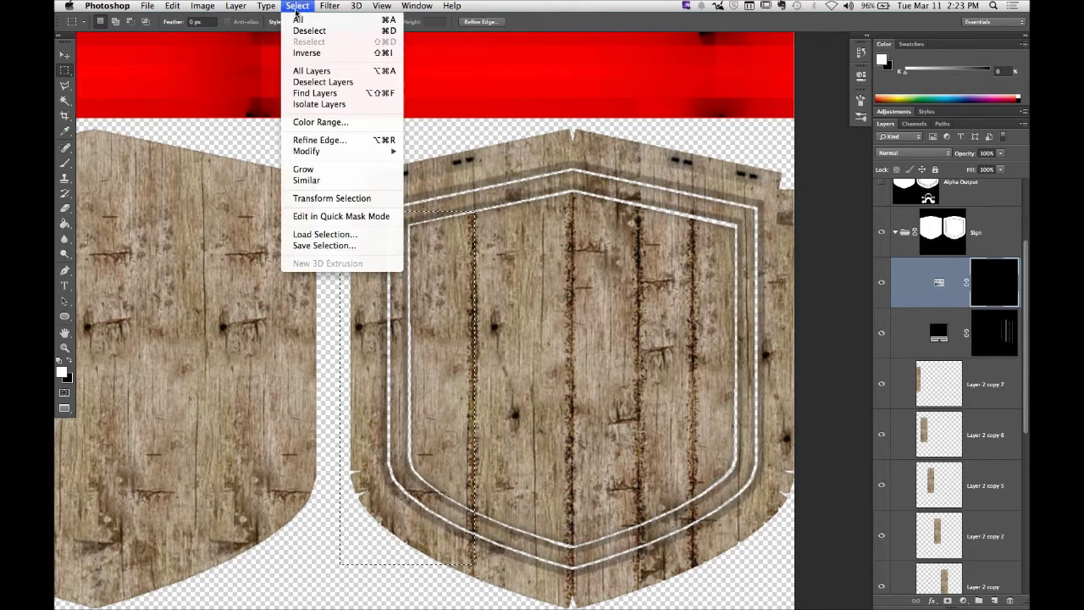
click(348, 198)
drag(407, 211, 407, 129)
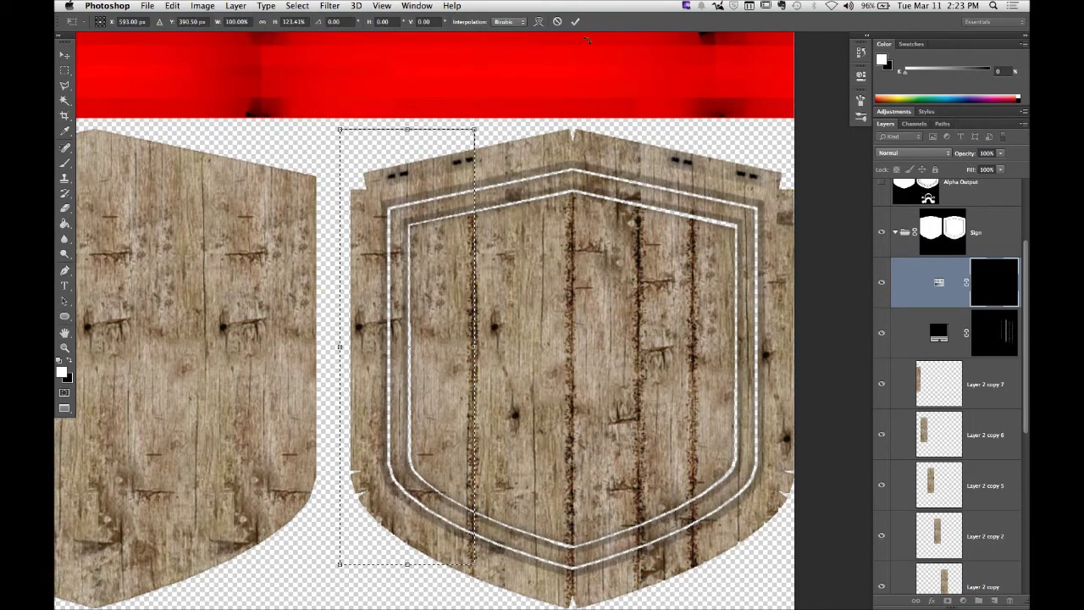
click(575, 21)
scroll(453, 276, down, 3)
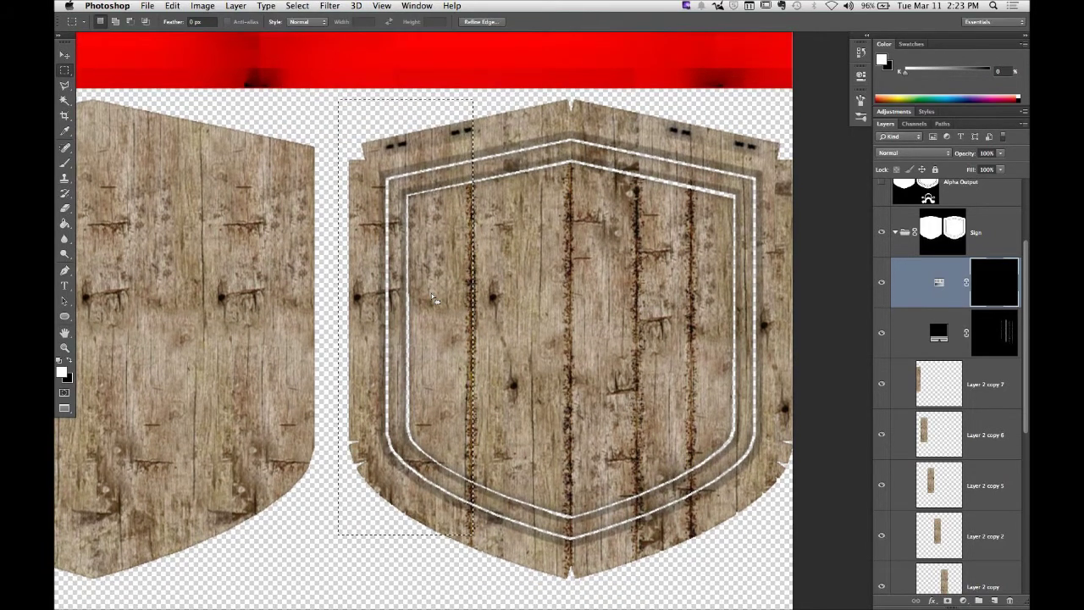
Step: Fill the selected plank area on the adjustment's mask with 50% Gray at 100% opacity and deselect
click(147, 6)
mouse_move(172, 6)
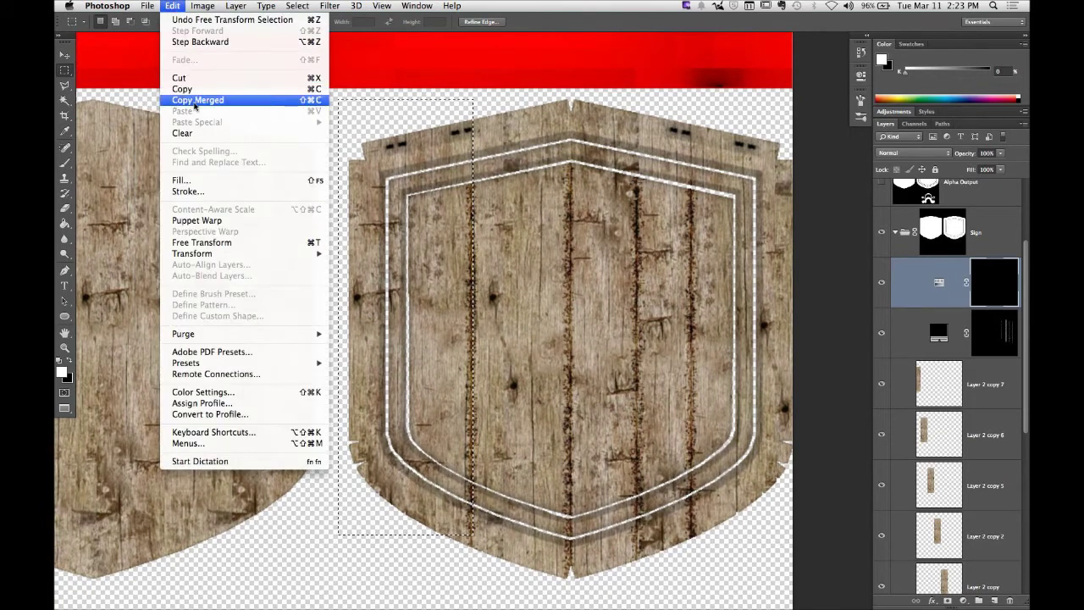
click(194, 179)
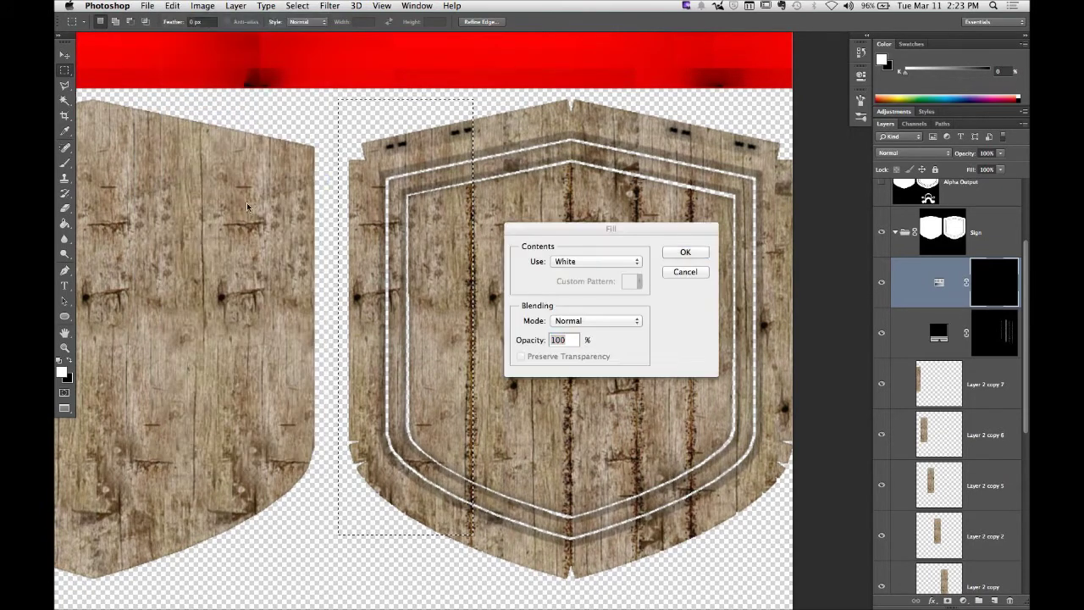
click(583, 263)
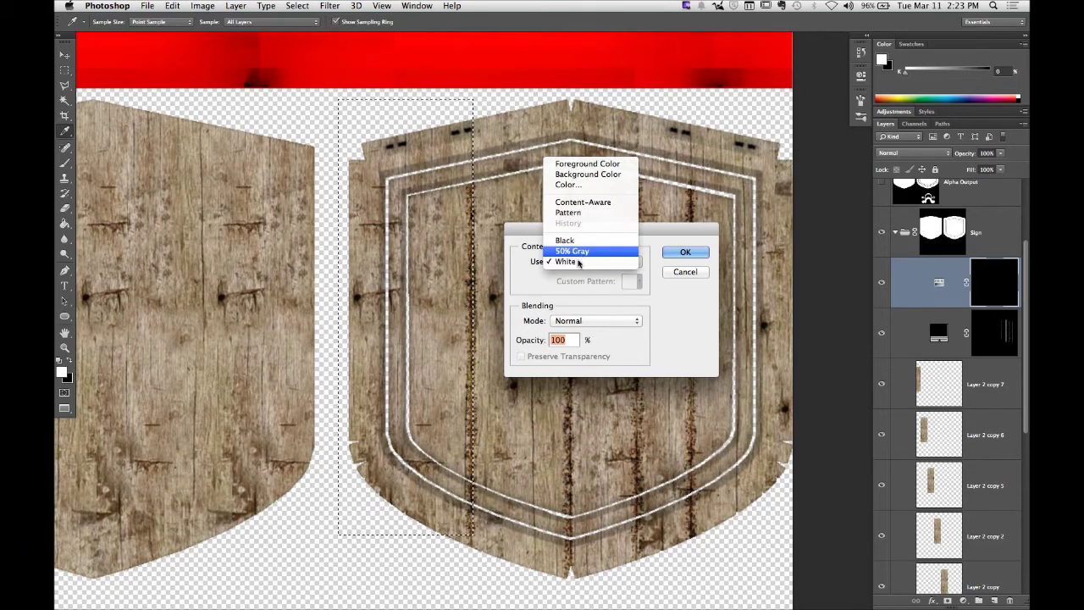
click(573, 250)
click(684, 251)
key(m)
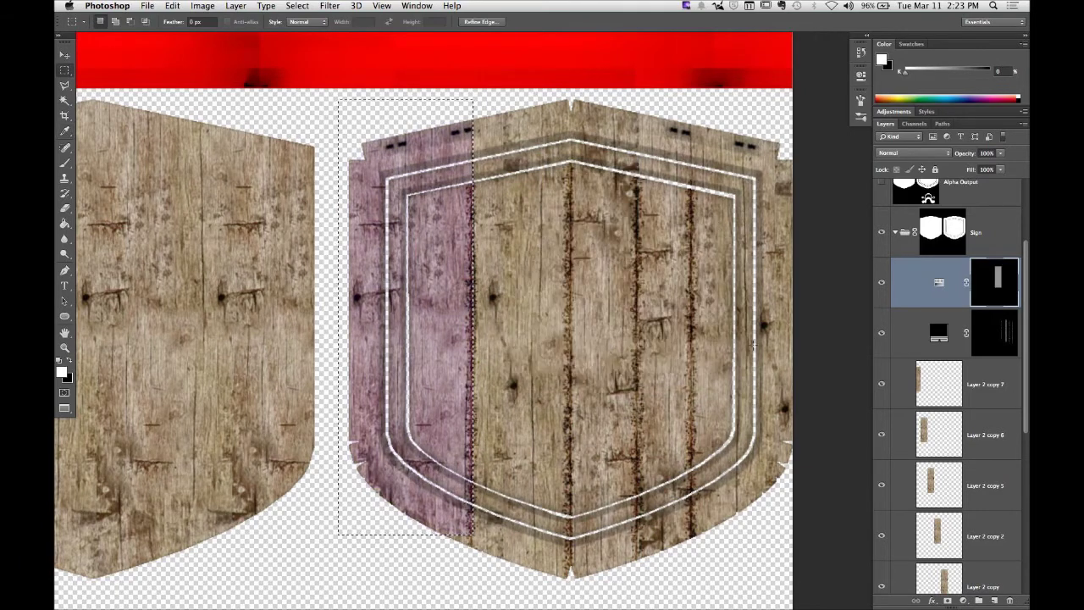
click(405, 201)
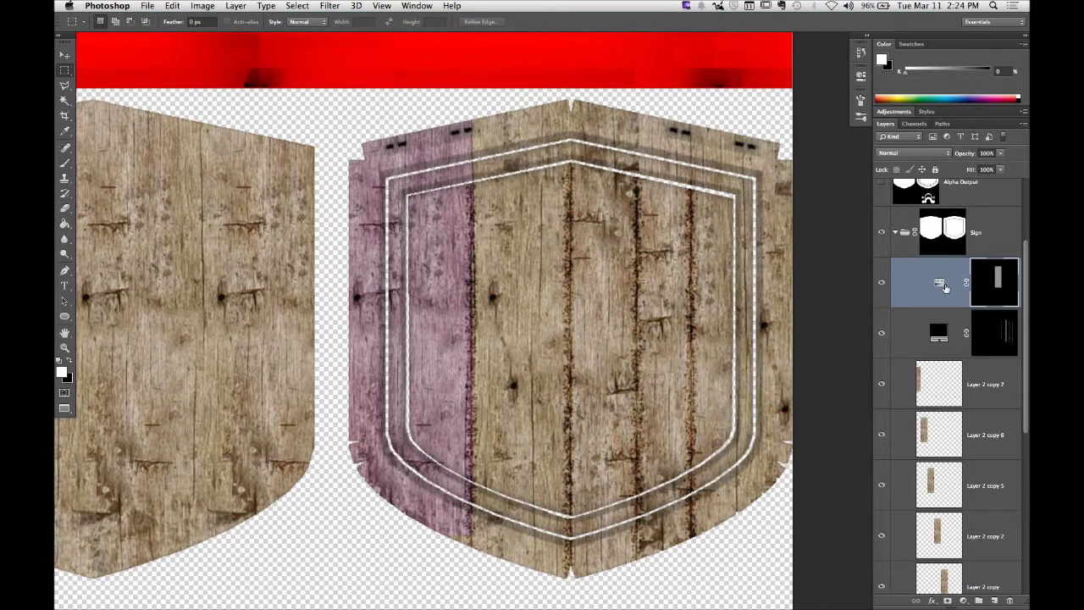
Step: Marquee-select the framed shield's second plank, between the first seam and the center seam, and extend the selection above the shield's top edge
scroll(552, 269, right, 3)
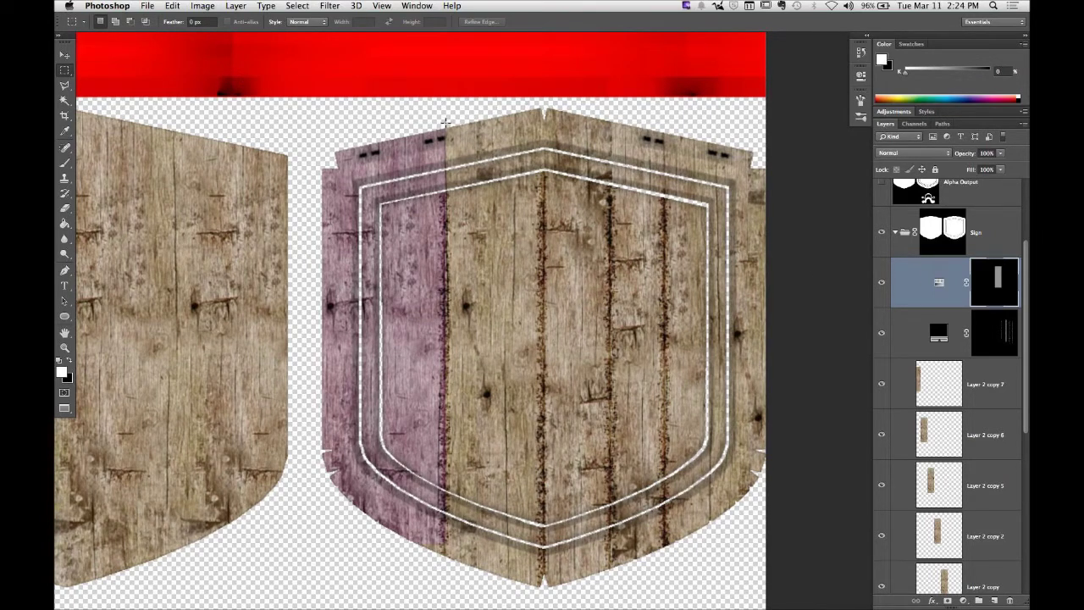
drag(445, 123, 542, 587)
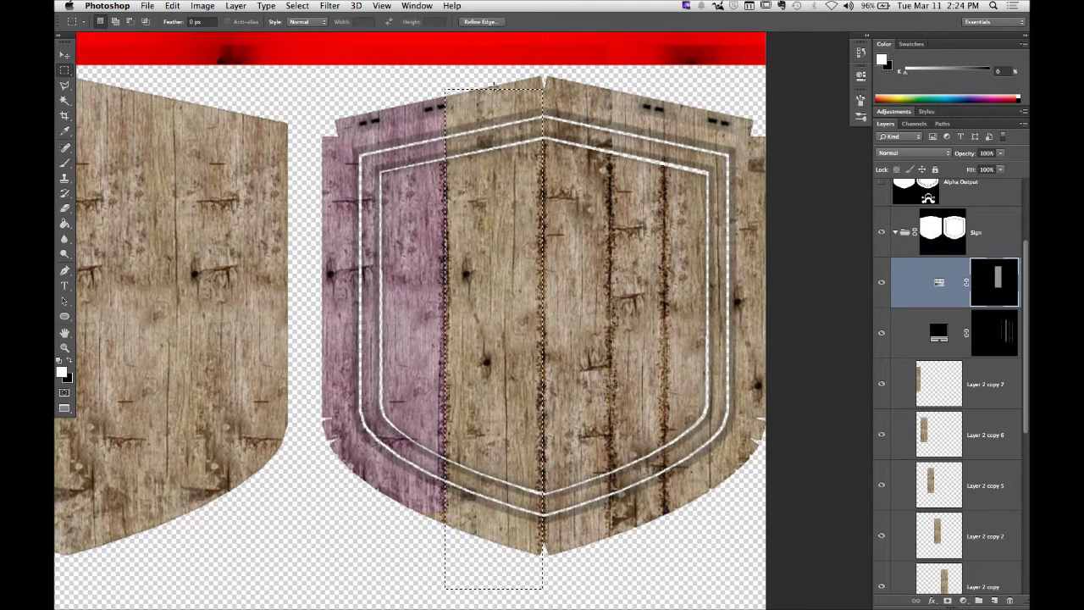
click(297, 6)
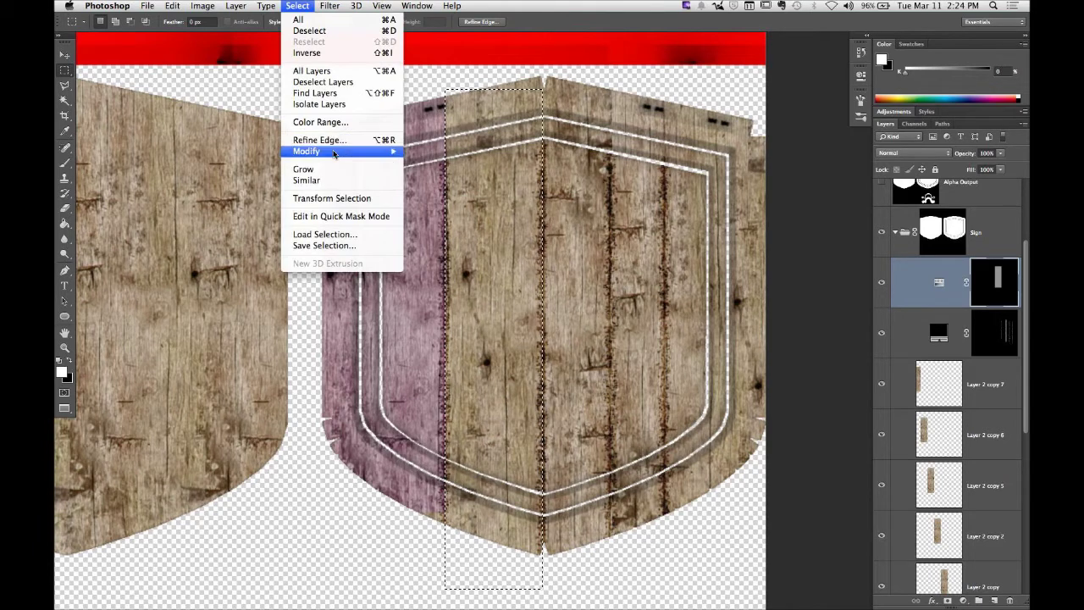
click(336, 202)
drag(494, 89, 494, 65)
click(575, 21)
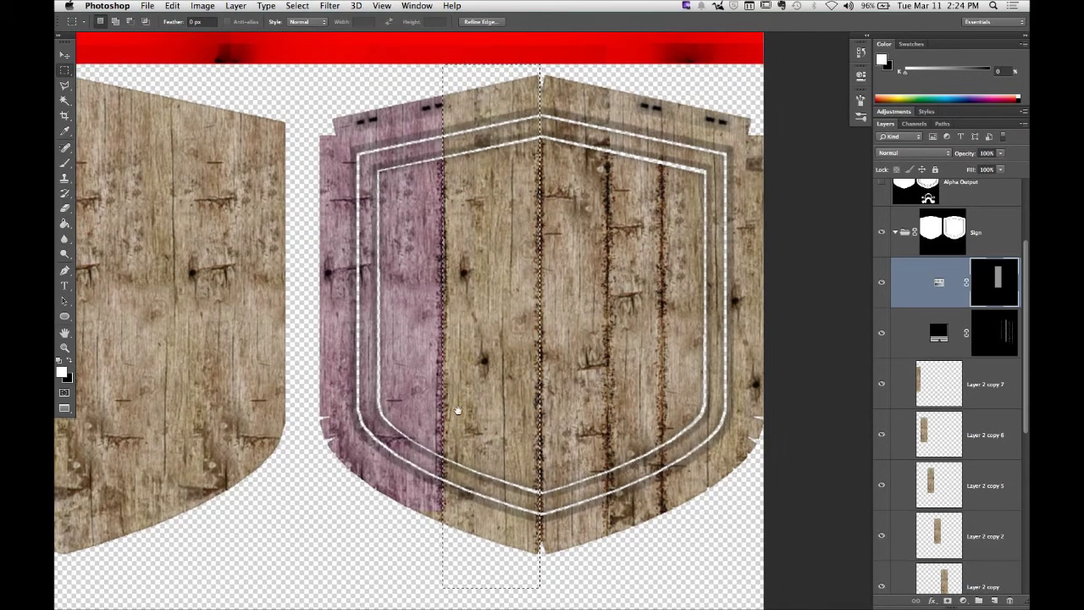
drag(457, 411, 436, 415)
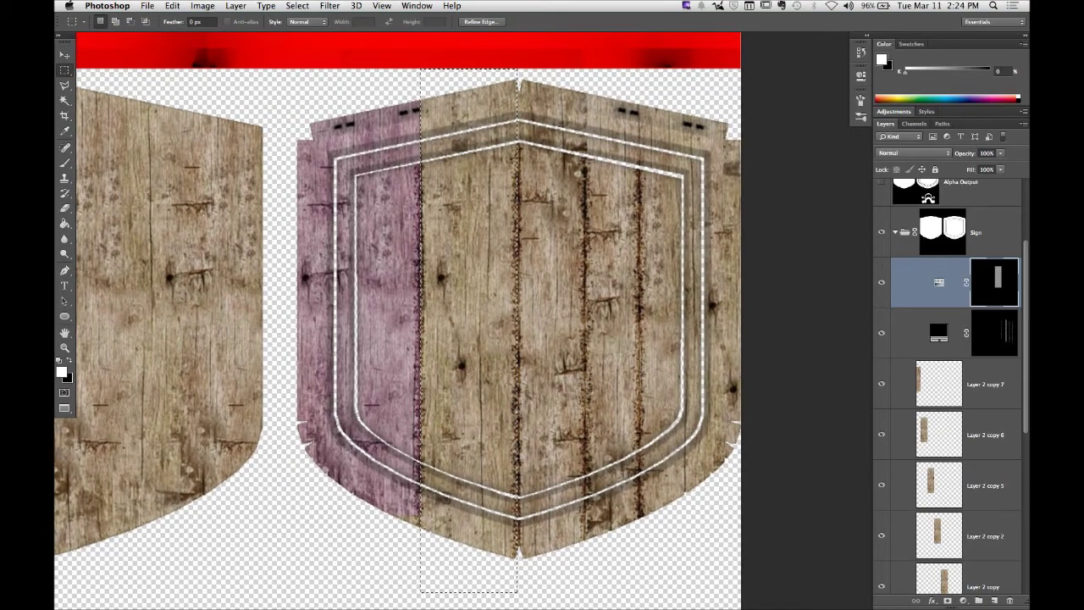
Step: Fill the second plank's selection on the mask with a custom gray darker than the first plank's, and deselect
click(172, 6)
click(179, 178)
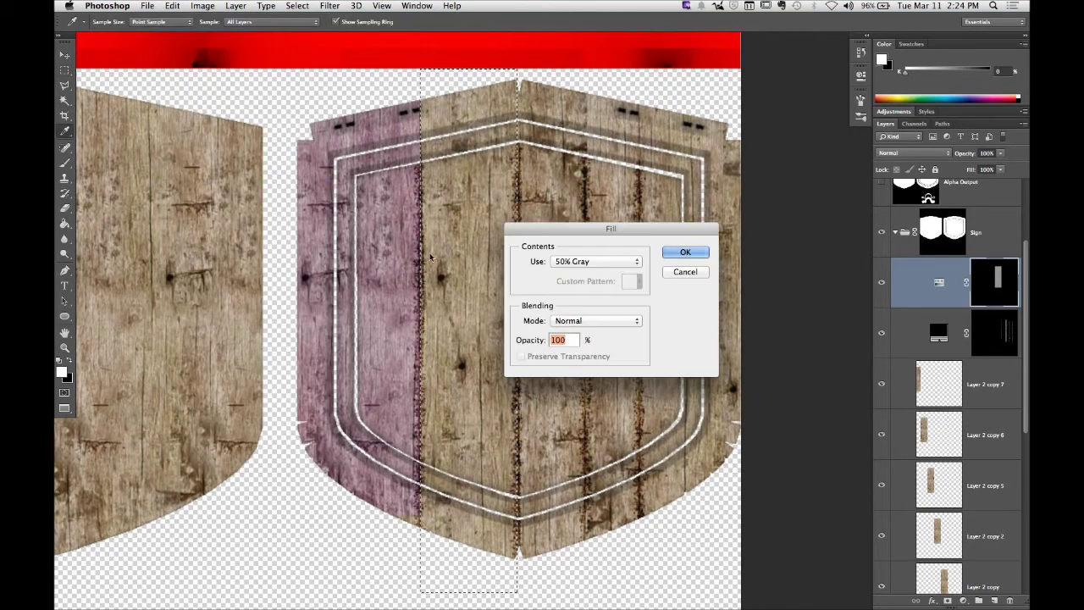
click(590, 261)
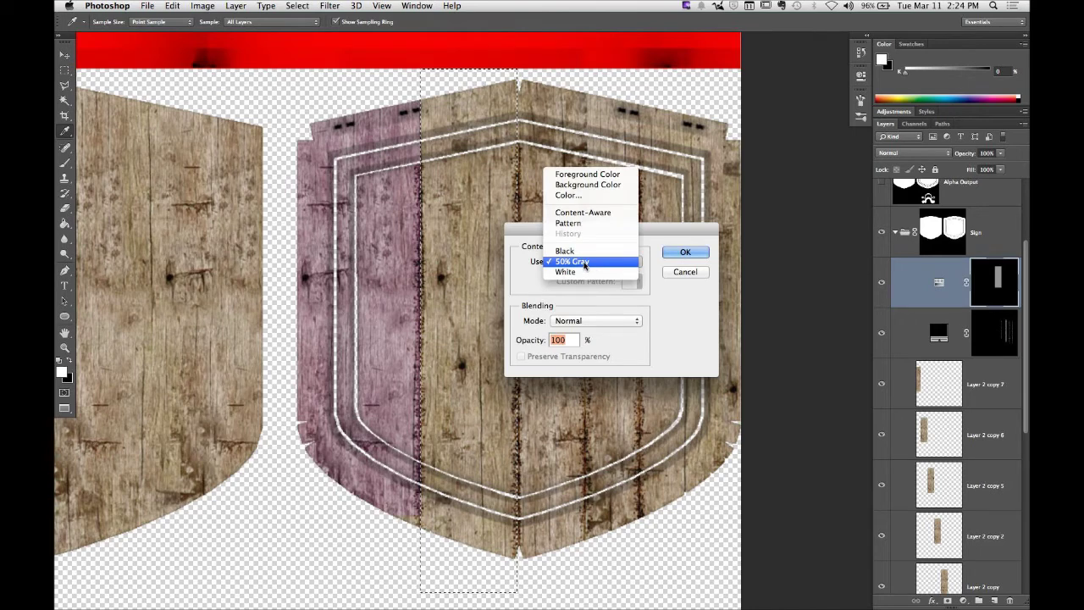
click(568, 195)
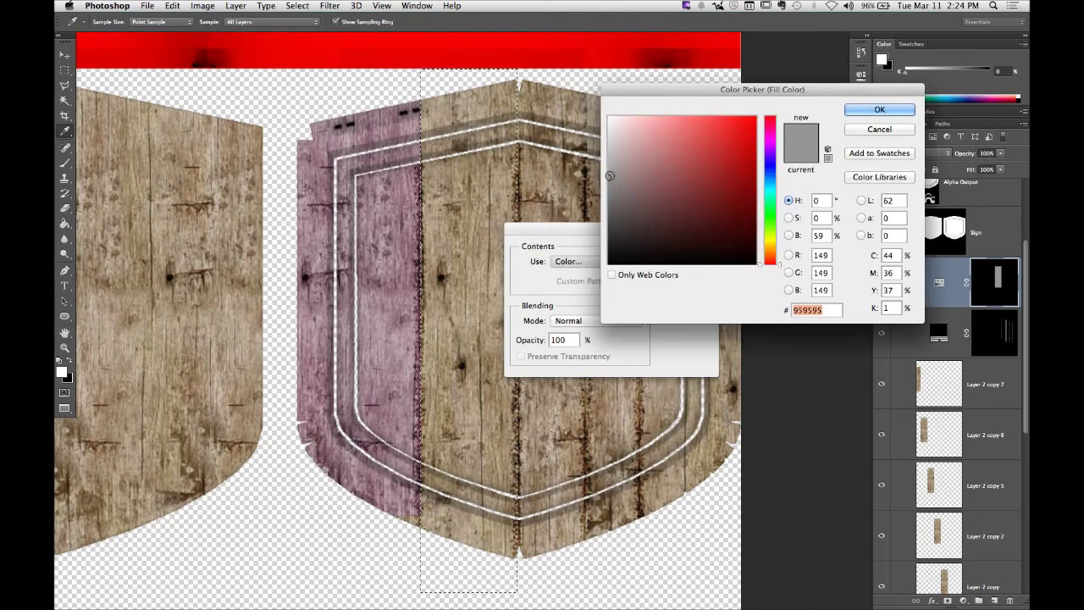
mouse_move(609, 177)
mouse_down()
mouse_move(607, 139)
mouse_move(607, 213)
mouse_move(599, 205)
mouse_up()
click(860, 111)
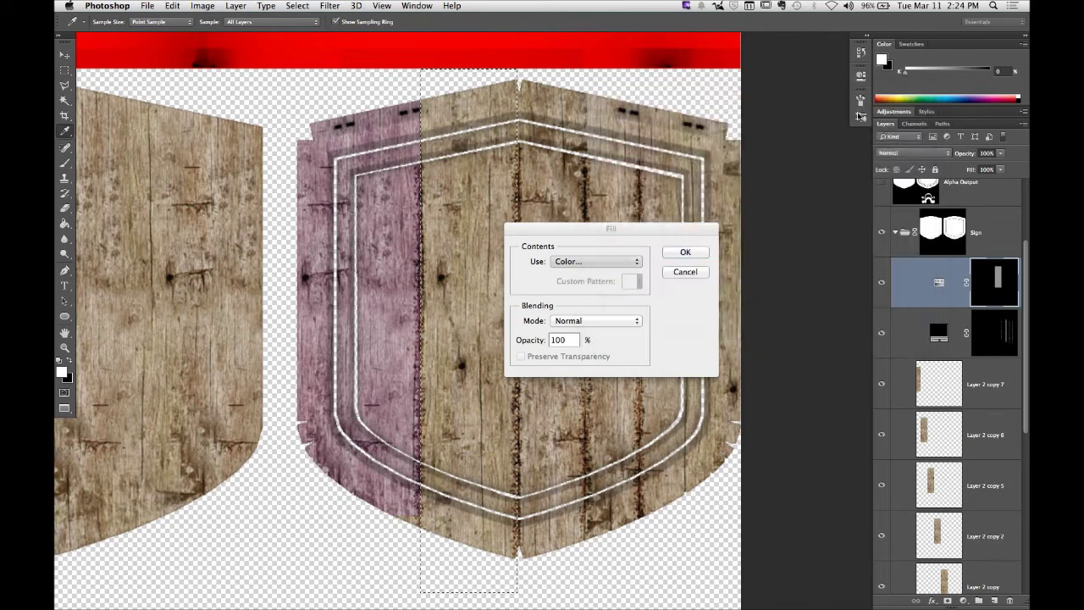
click(685, 252)
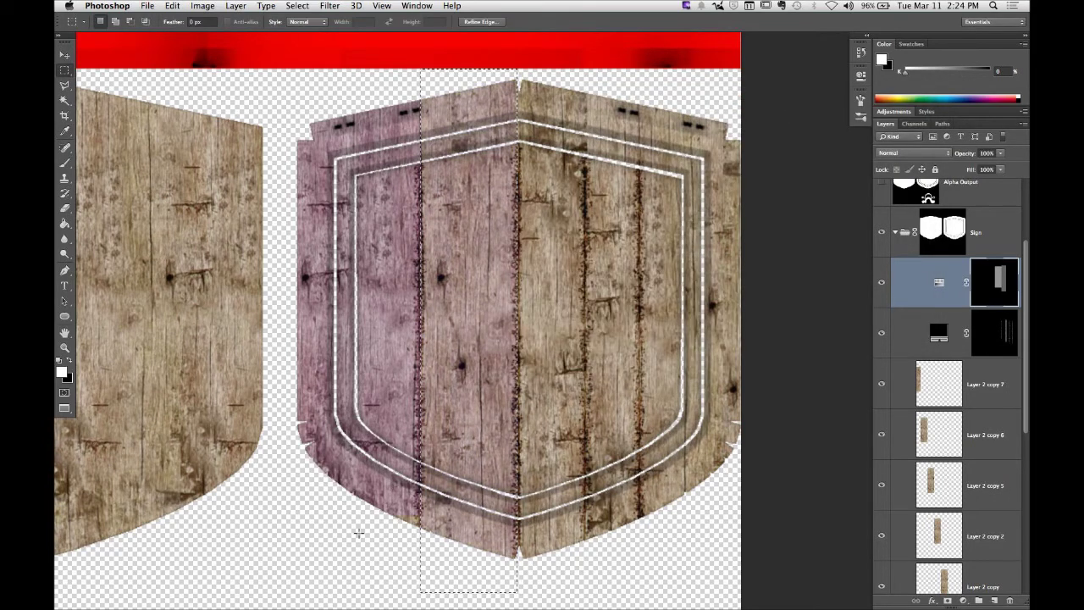
key(ctrl+d)
drag(526, 243, 493, 237)
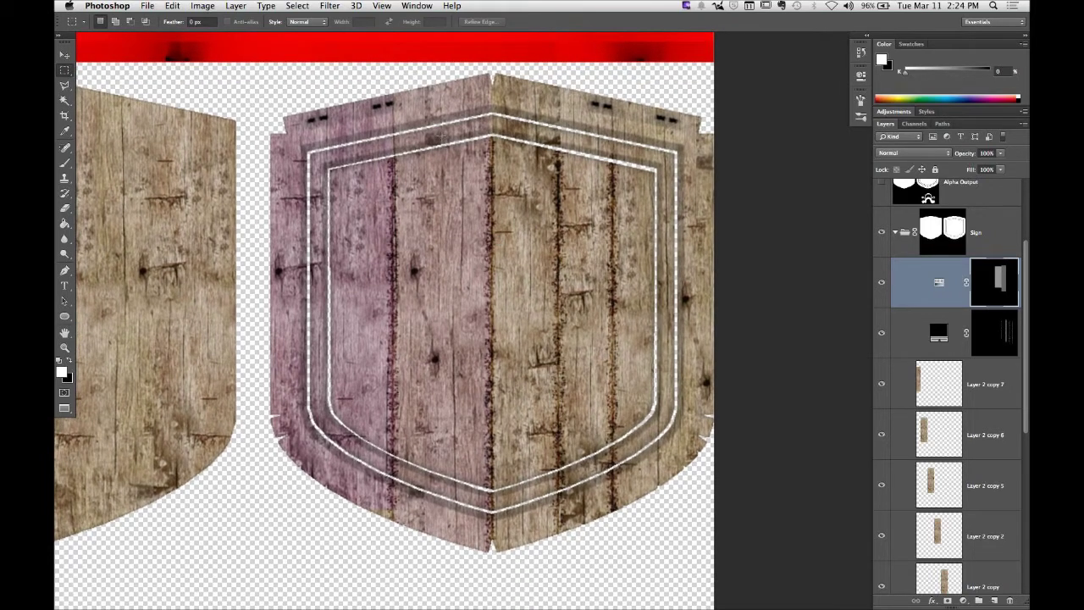
drag(518, 143, 496, 145)
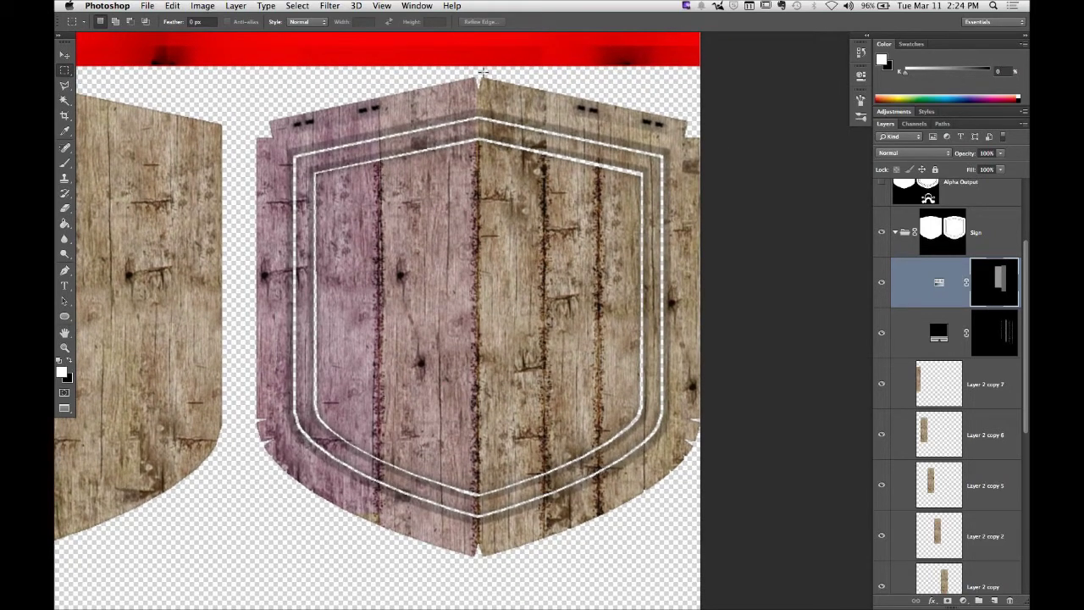
Step: Marquee-select the framed shield's third plank, just past the center seam, fill it on the mask with the second plank's gray #666666, and deselect
drag(479, 74, 543, 584)
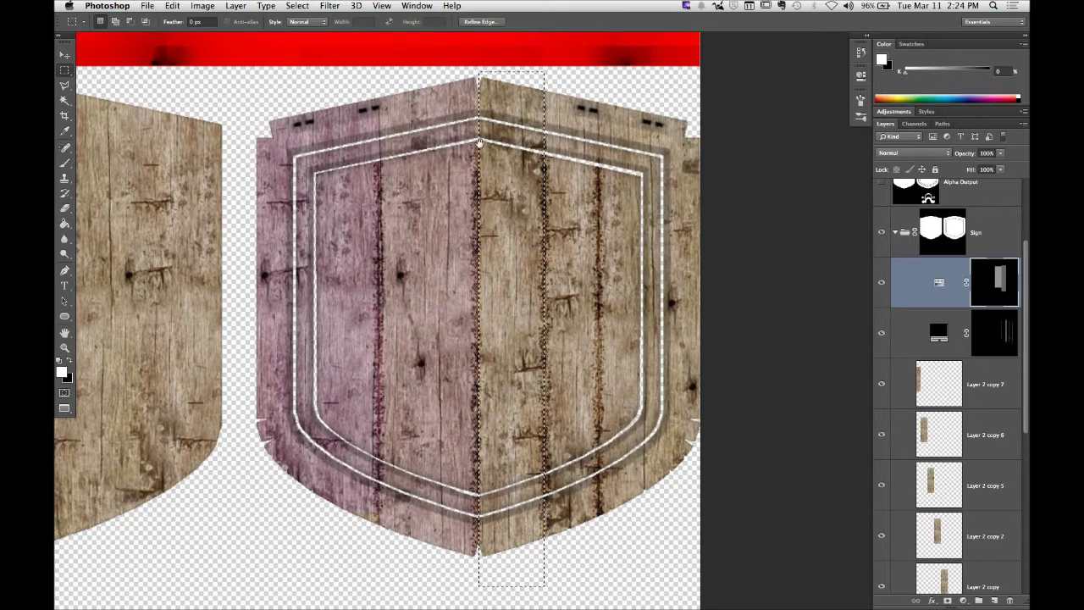
drag(478, 144, 473, 199)
click(147, 6)
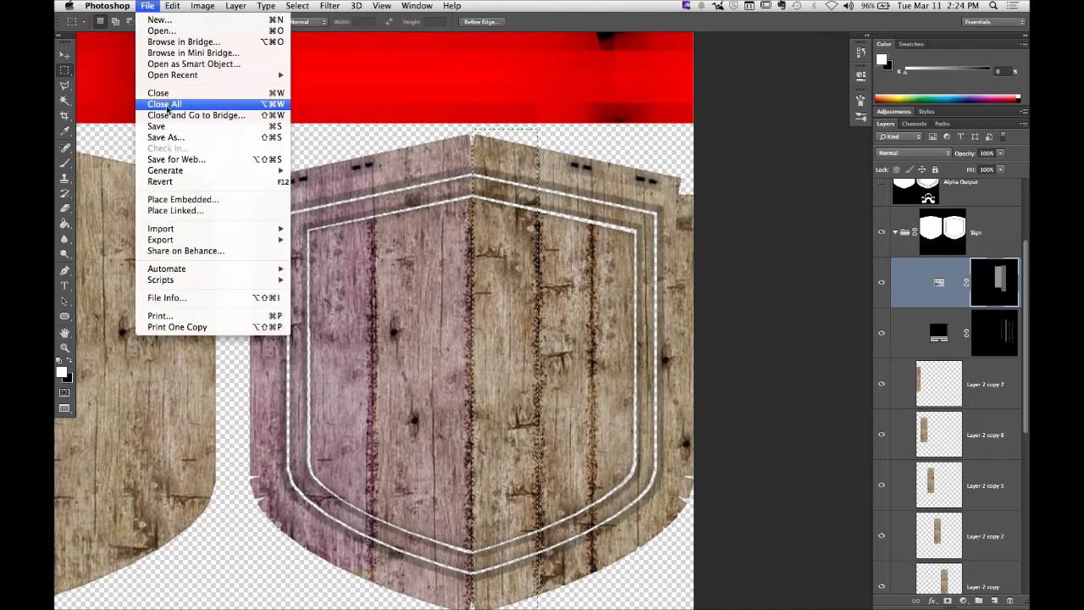
click(178, 180)
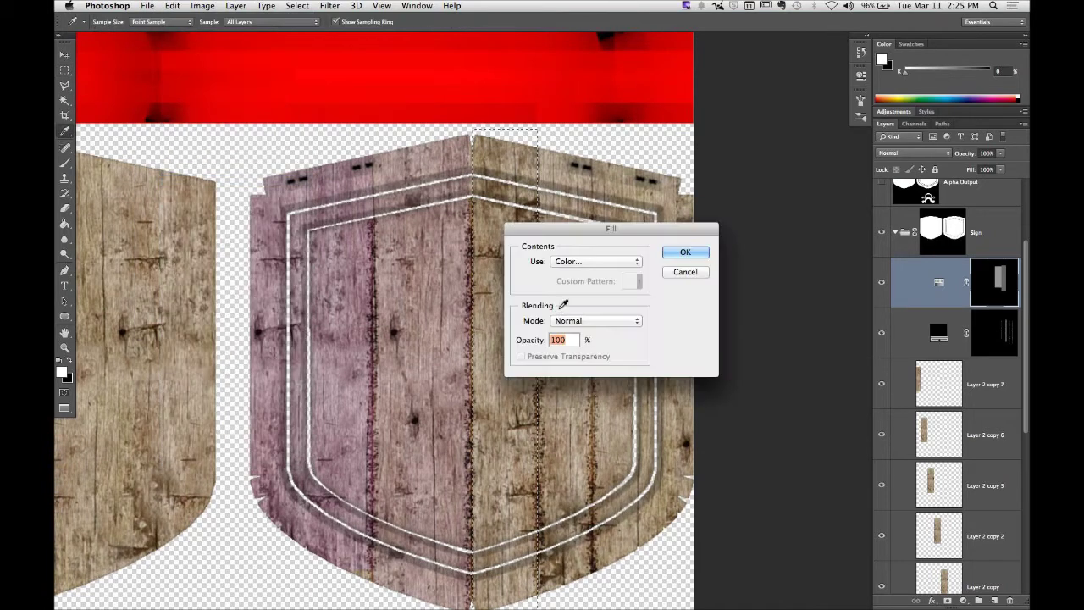
click(596, 263)
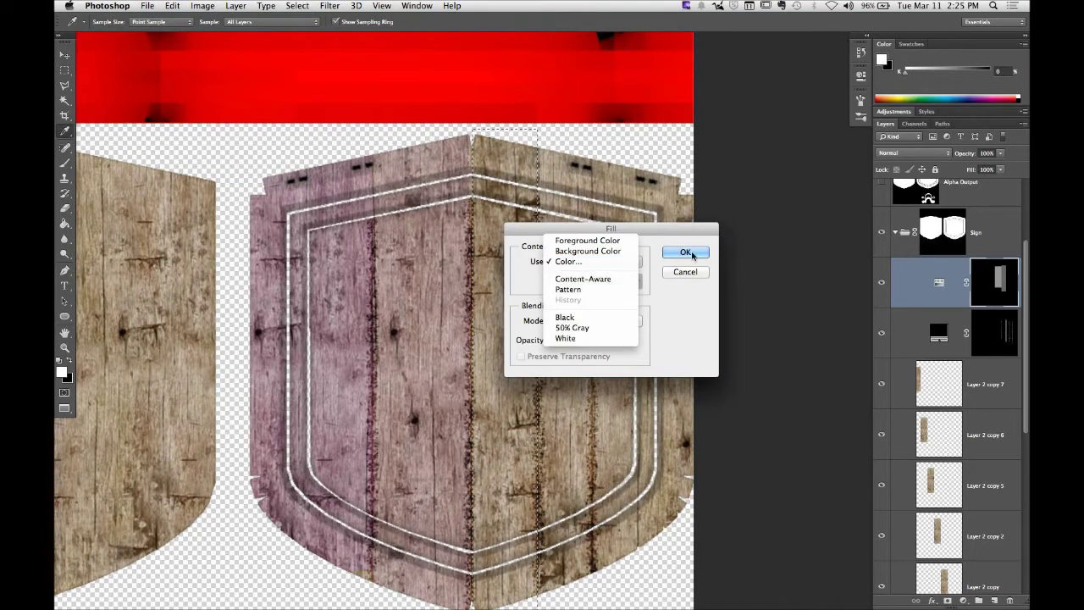
click(596, 271)
click(685, 251)
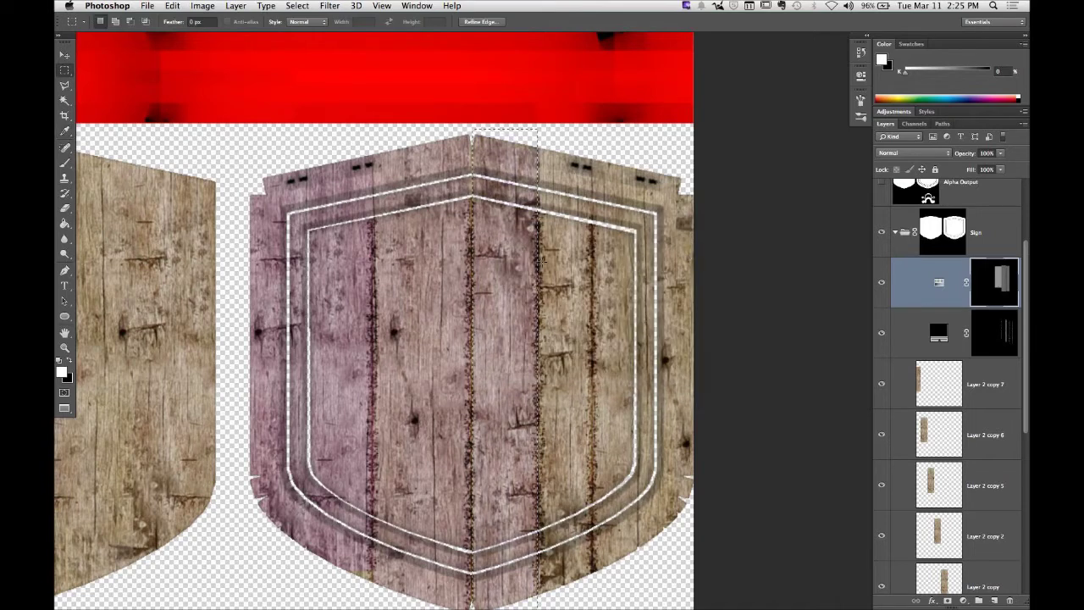
key(ctrl+d)
Step: Try filling the adjustment's mask with white at 100% opacity without a selection, and undo the fill
click(172, 6)
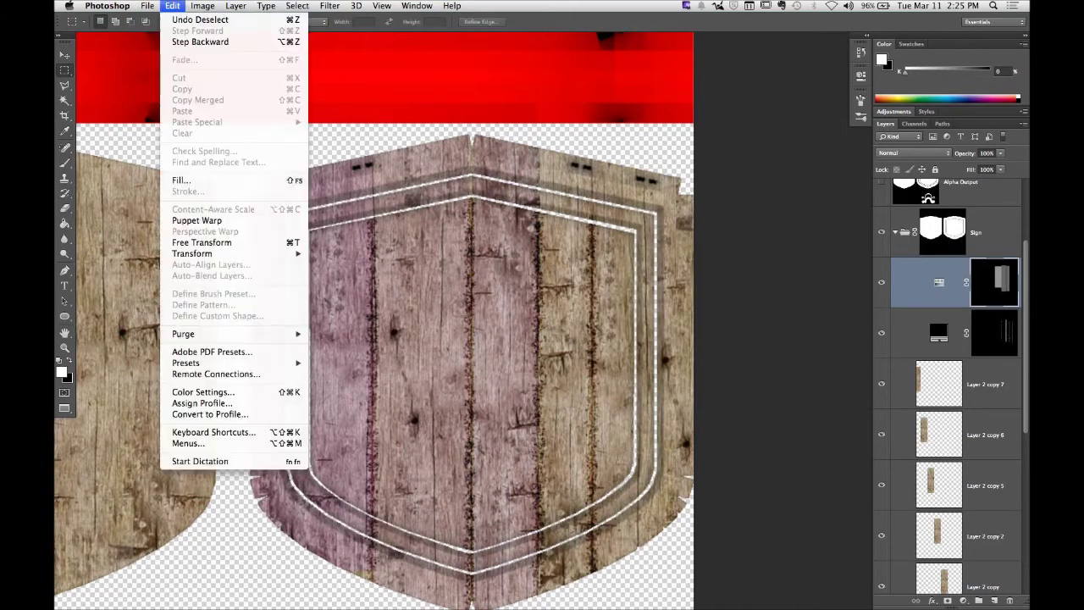
click(178, 180)
click(571, 262)
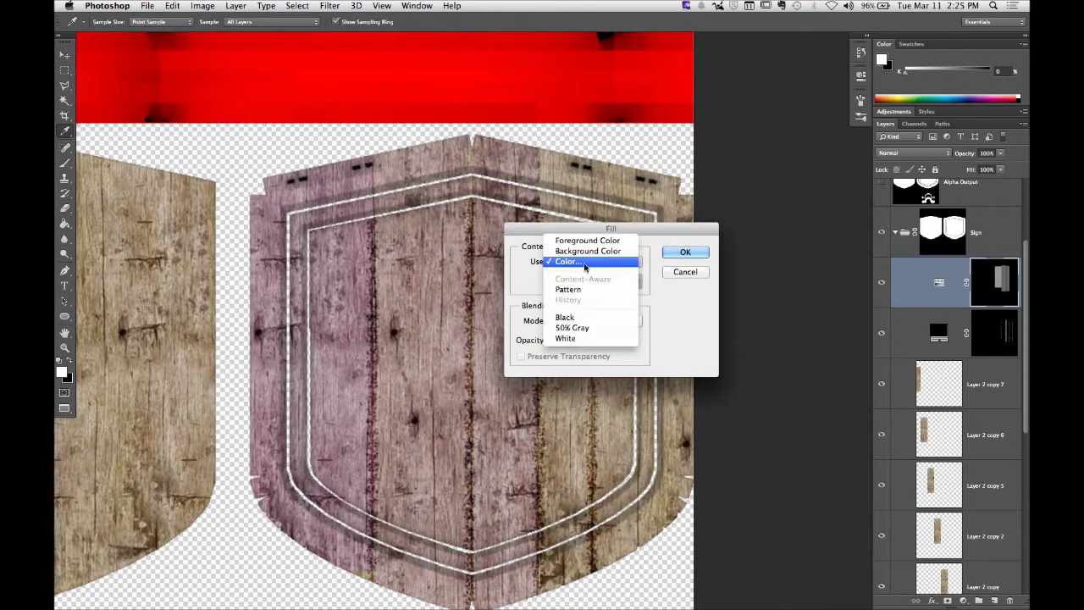
click(583, 264)
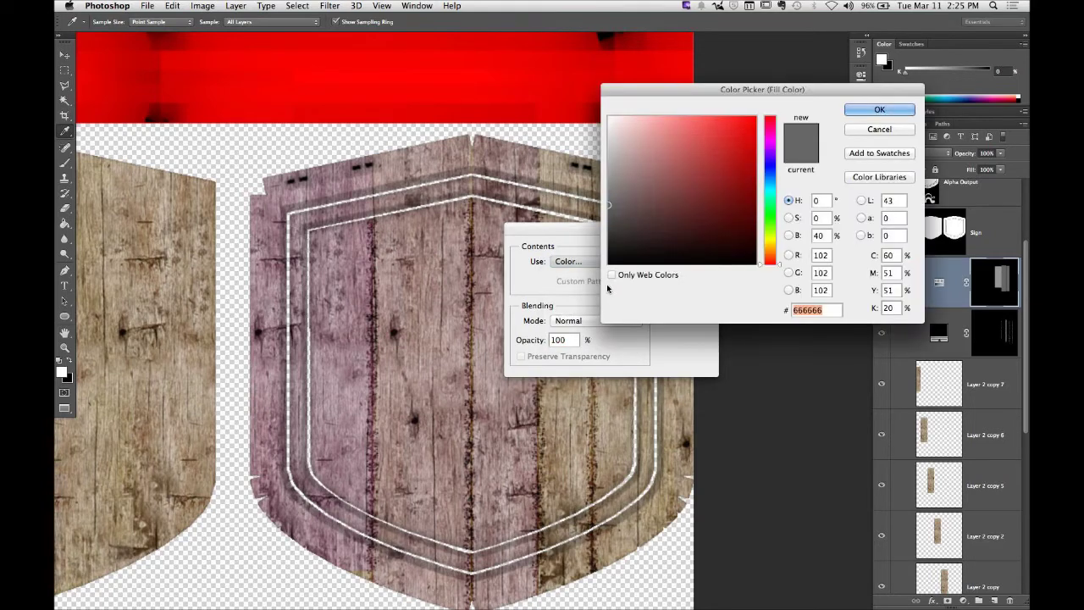
click(611, 118)
click(879, 109)
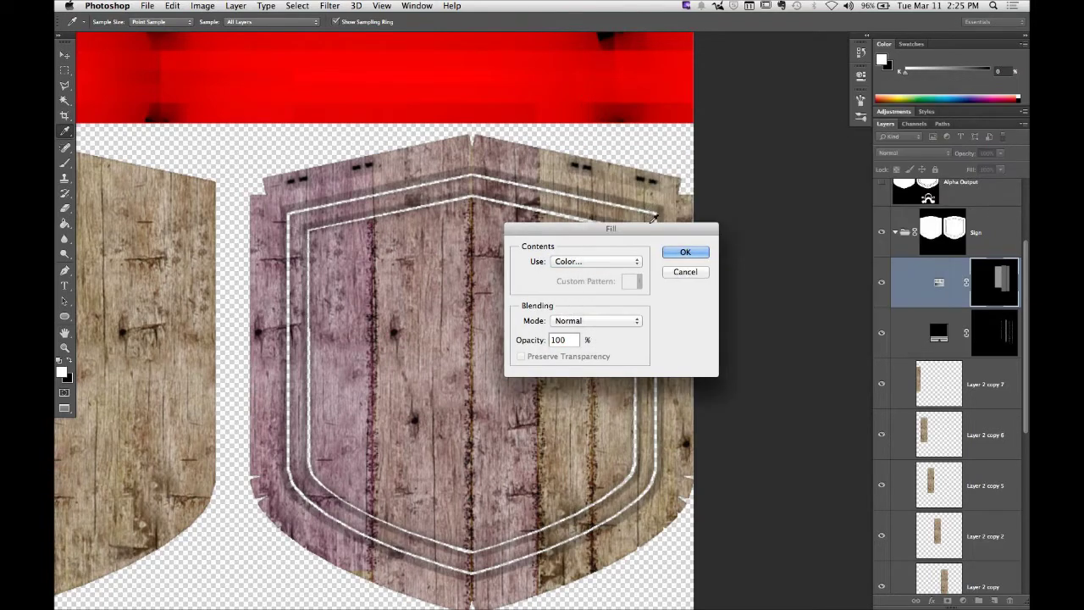
click(685, 249)
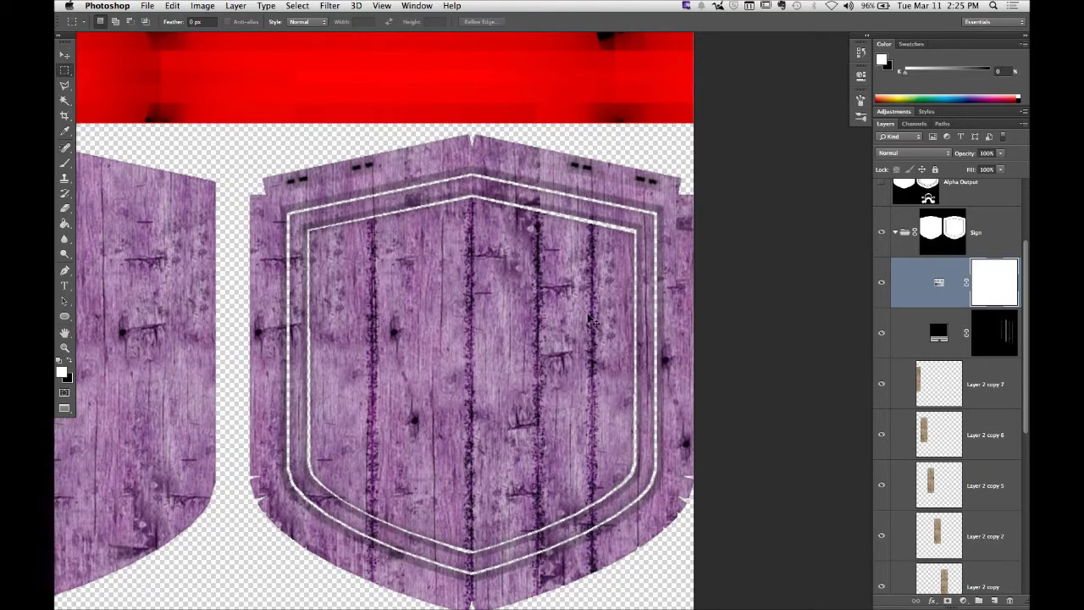
key(ctrl+z)
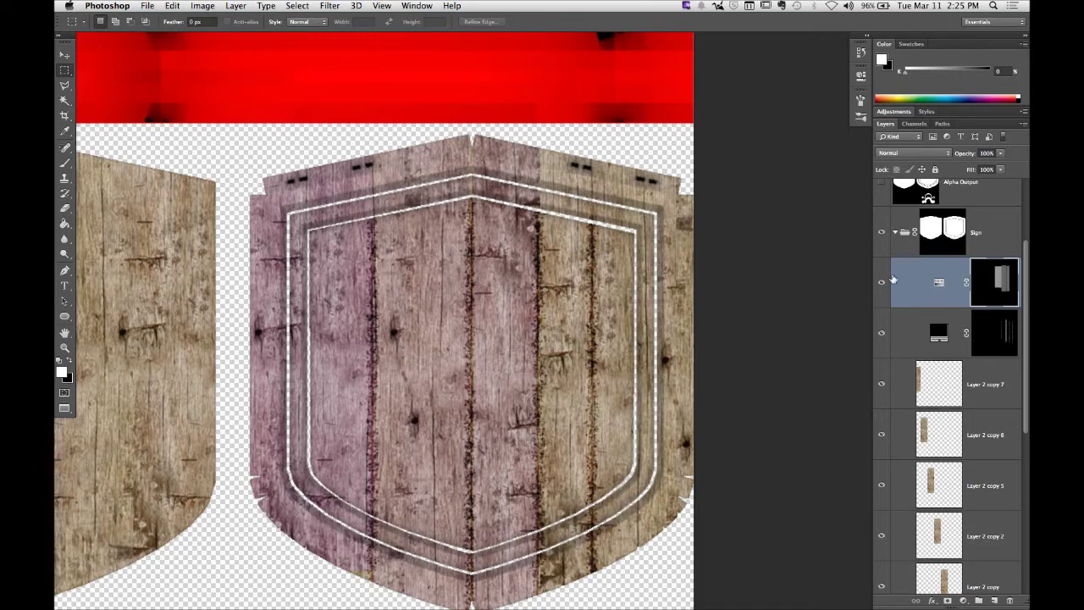
Step: Display the Hue/Saturation adjustment's mask by itself and select its third-plank strip with the Magic Wand
shift+click(1007, 286)
shift+click(1004, 288)
right_click(1000, 309)
key(Escape)
super+click(1006, 287)
alt+click(997, 283)
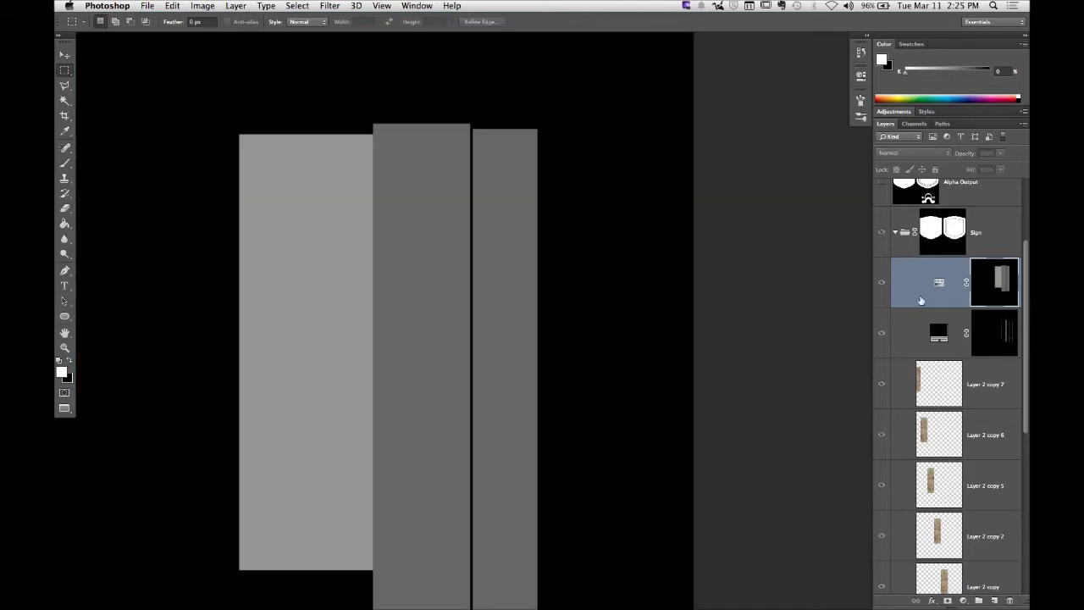
drag(505, 290, 478, 262)
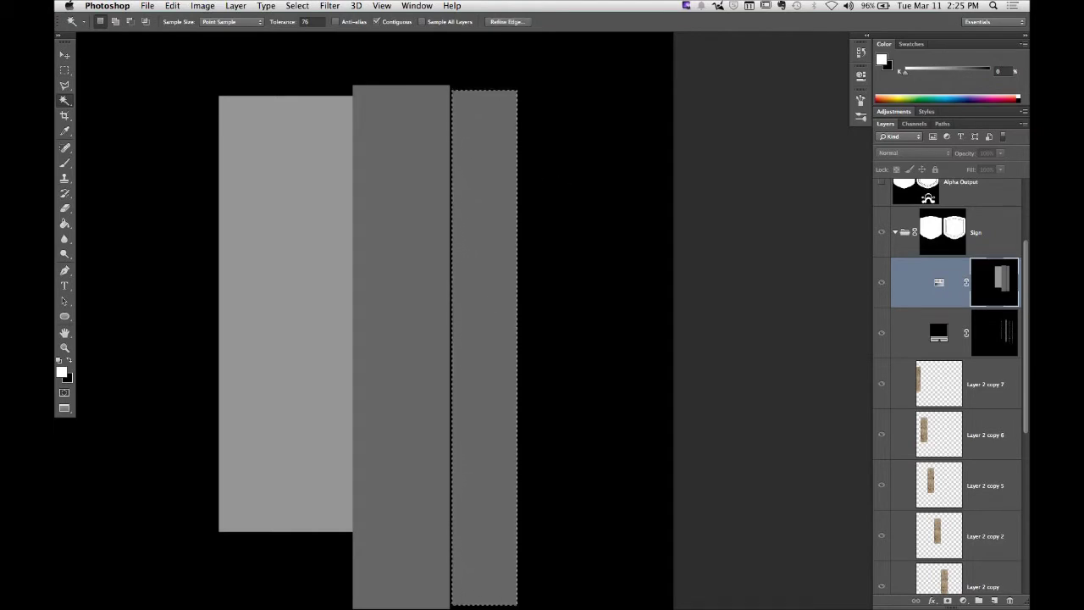
Step: Fill the selected third-plank strip on the mask with white #ffffff, deselect, and return to the image to review the plank's color
click(172, 6)
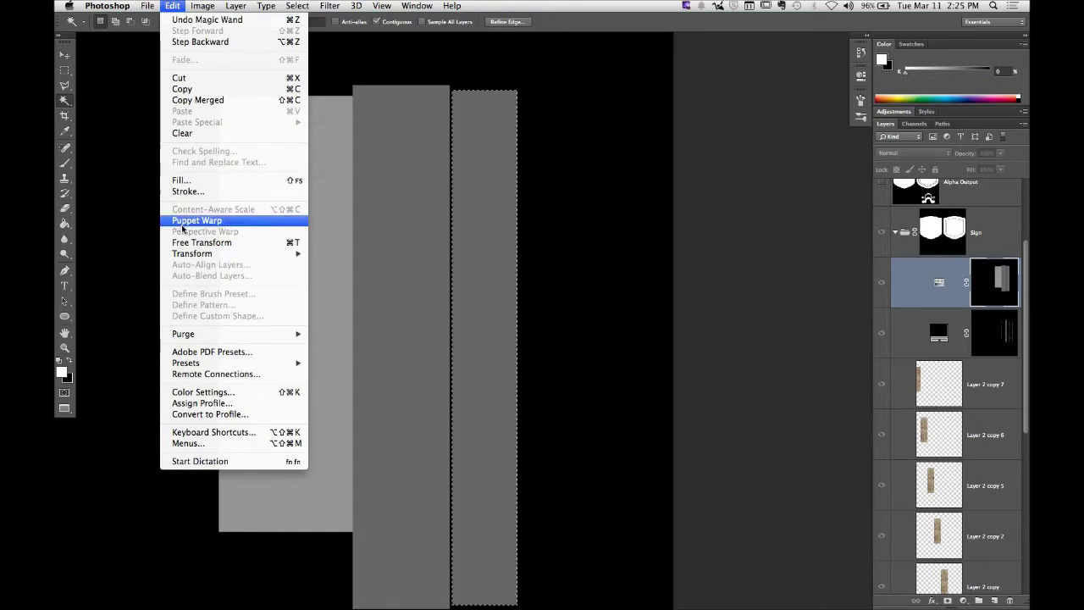
click(189, 182)
click(592, 262)
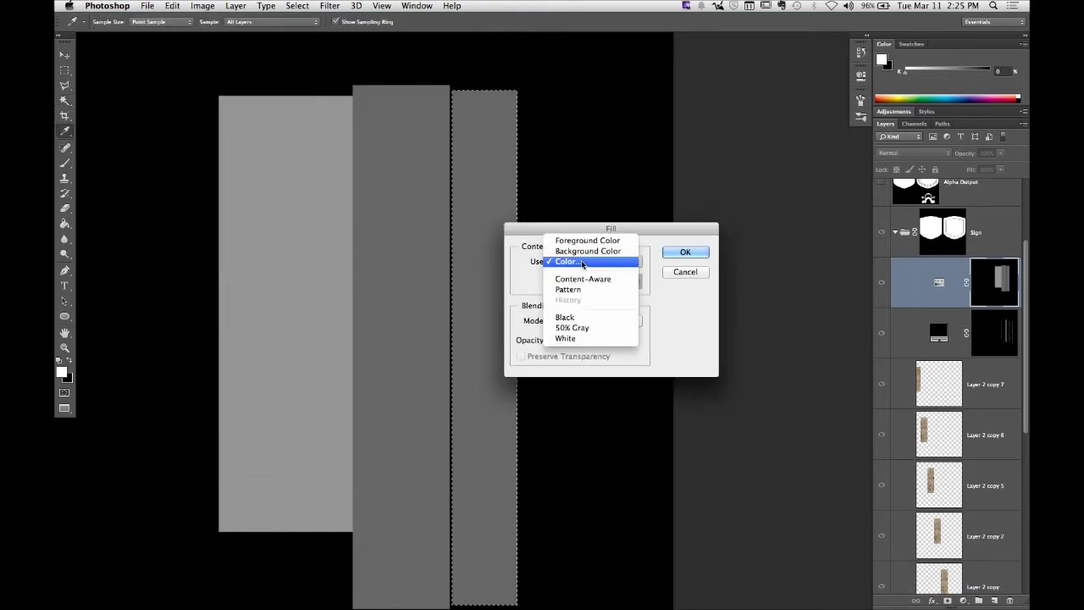
click(582, 264)
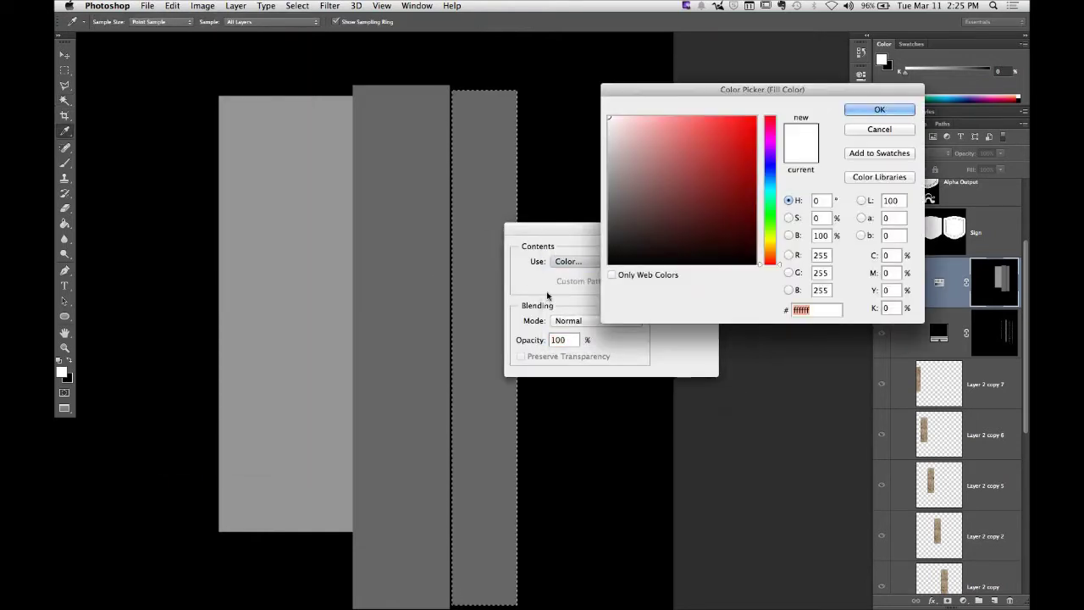
click(908, 106)
click(694, 252)
key(super+d)
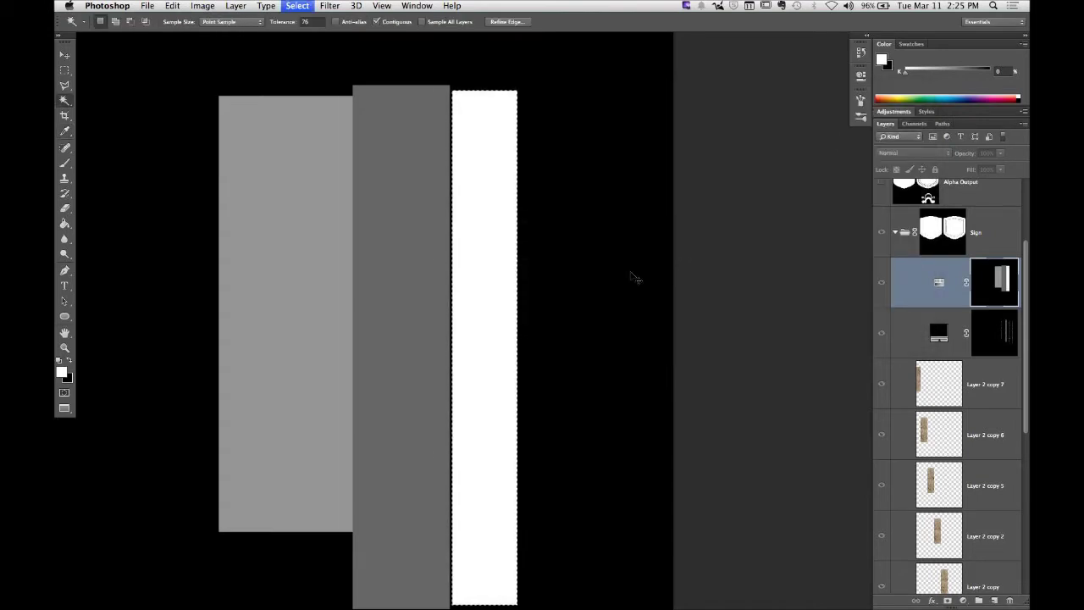
drag(476, 254, 445, 230)
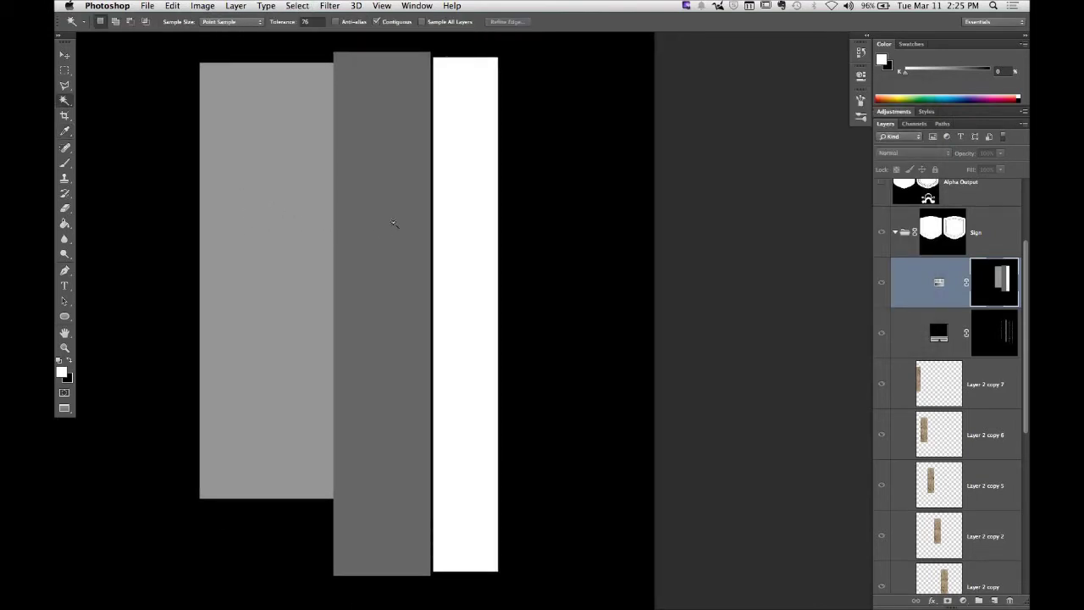
alt+click(1002, 290)
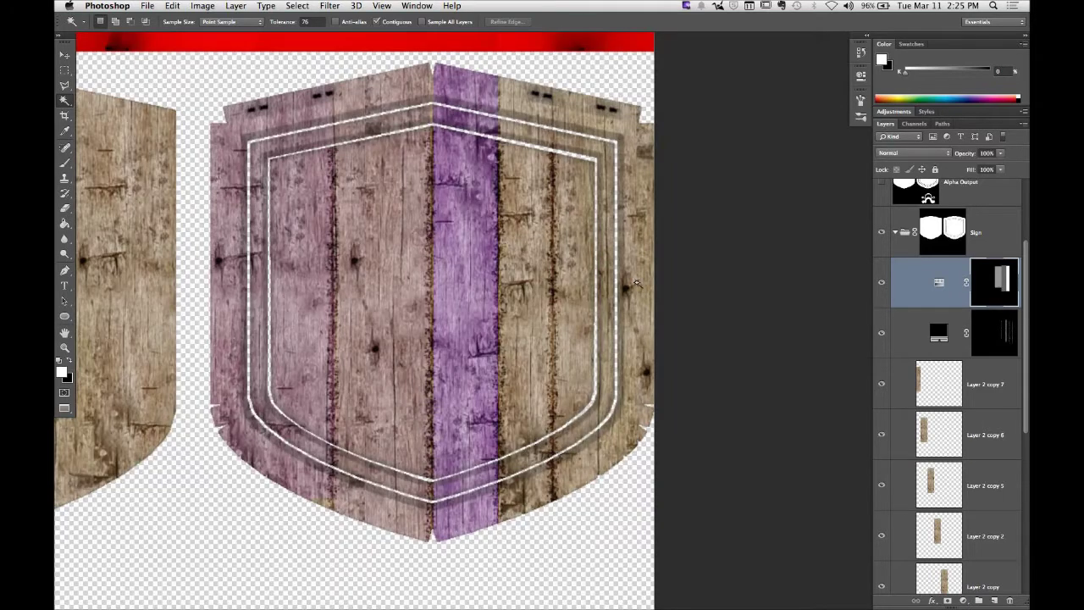
drag(436, 277, 447, 286)
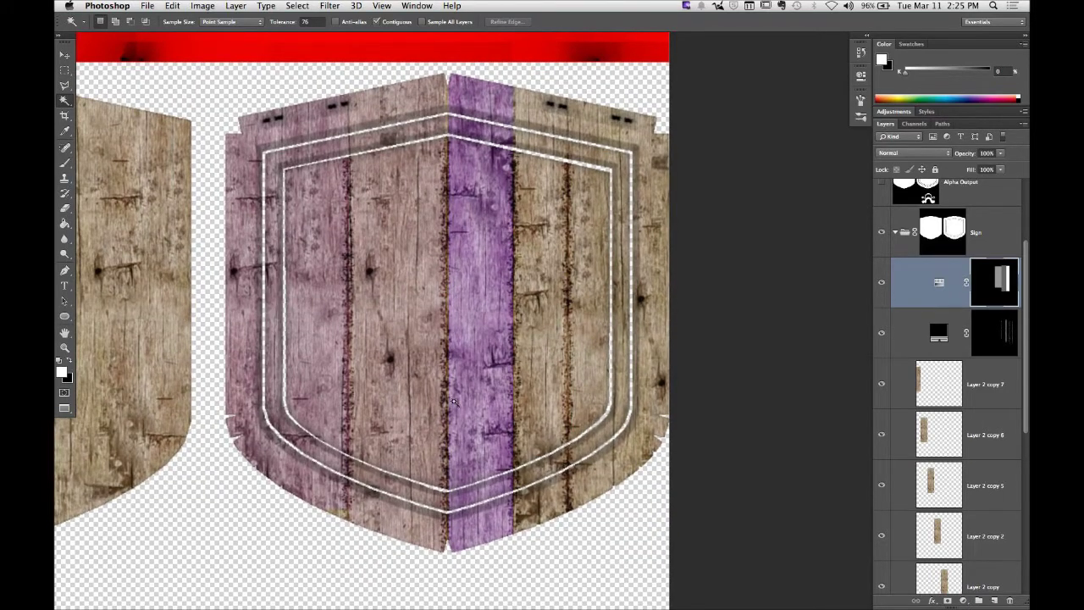
scroll(452, 401, right, 3)
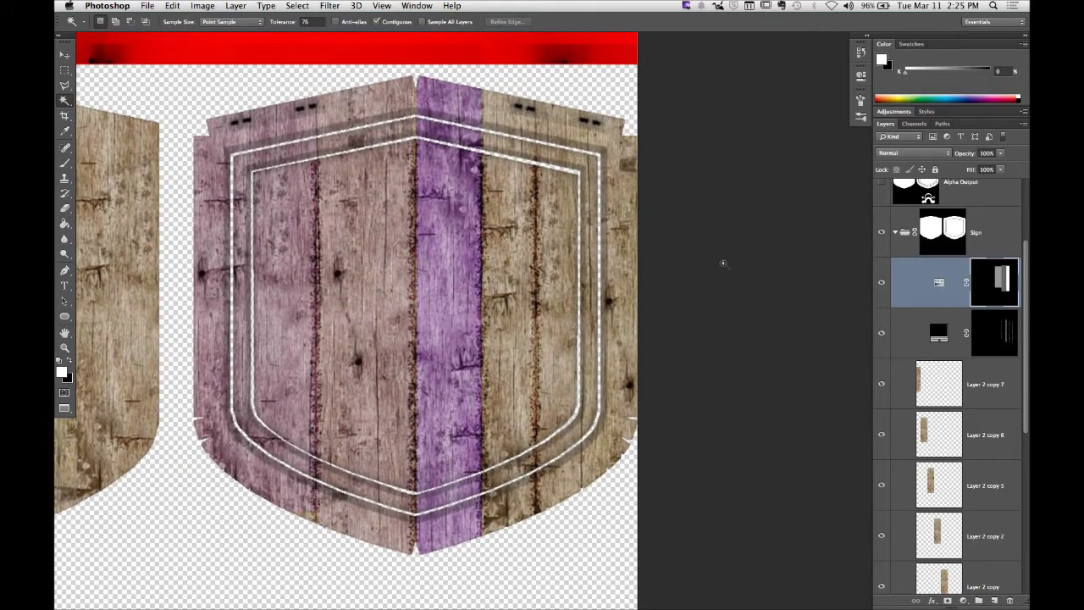
Step: In the mask-only display, fill the third-plank strip with a light gray of about #cccccc, deselect, and return to the image
alt+click(1001, 284)
click(465, 177)
click(147, 6)
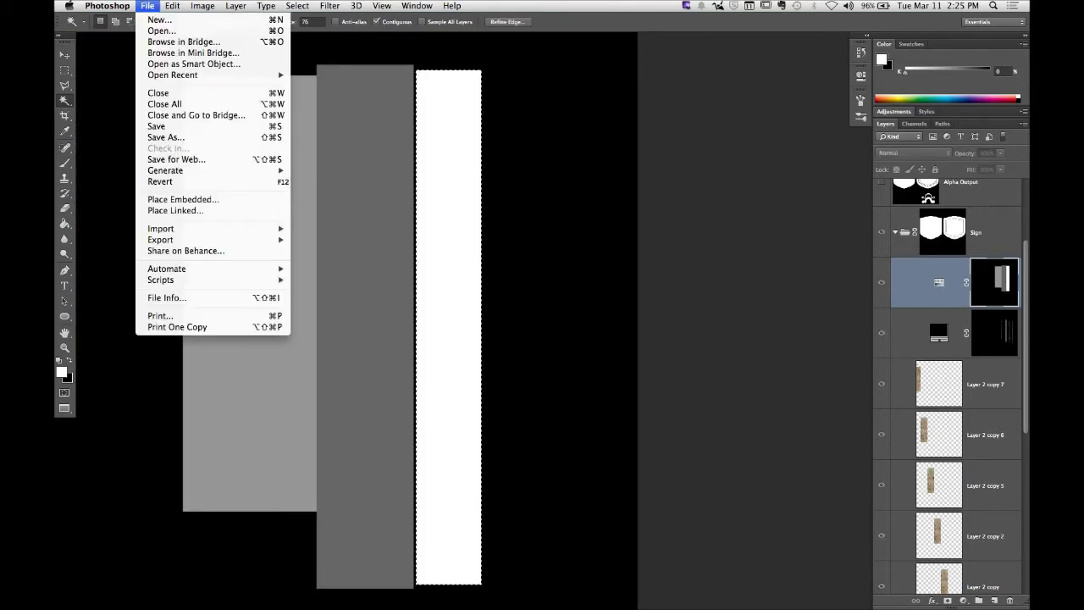
mouse_move(172, 6)
click(177, 177)
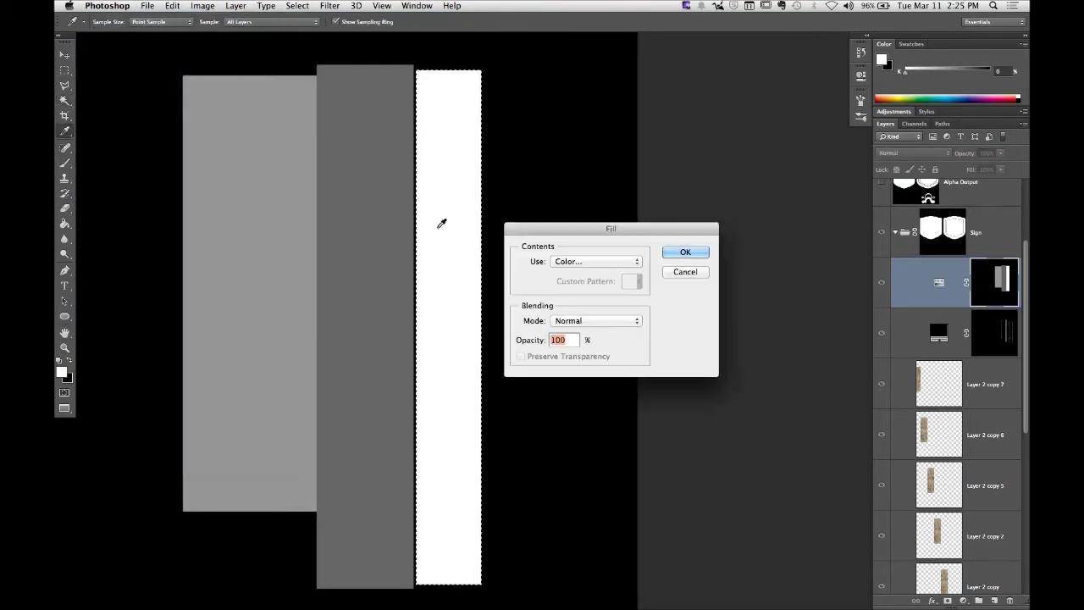
click(597, 261)
click(595, 264)
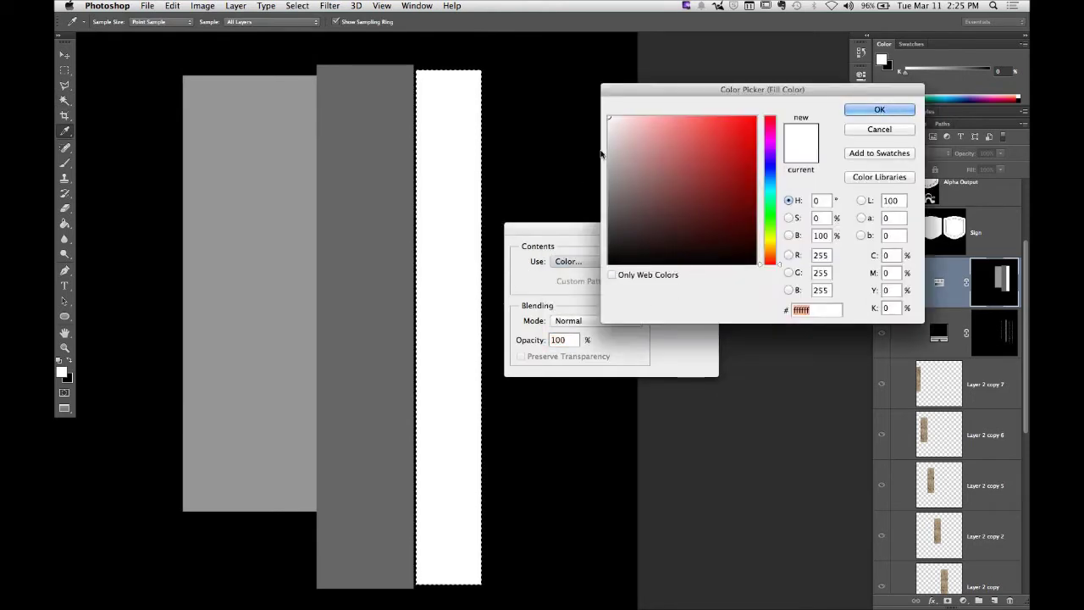
text(cccccc)
click(879, 109)
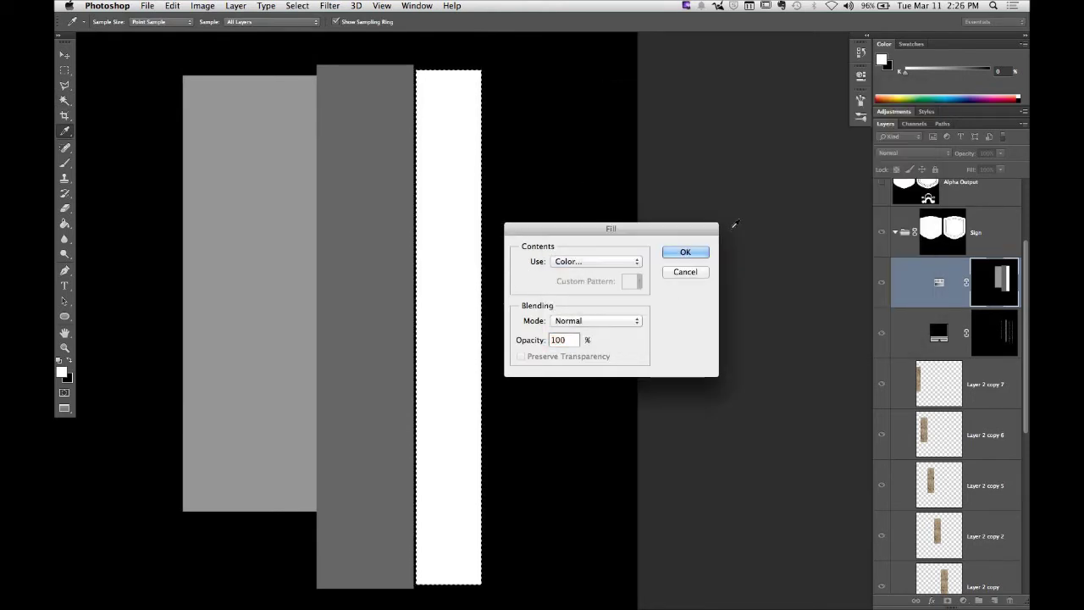
click(685, 251)
key(super+d)
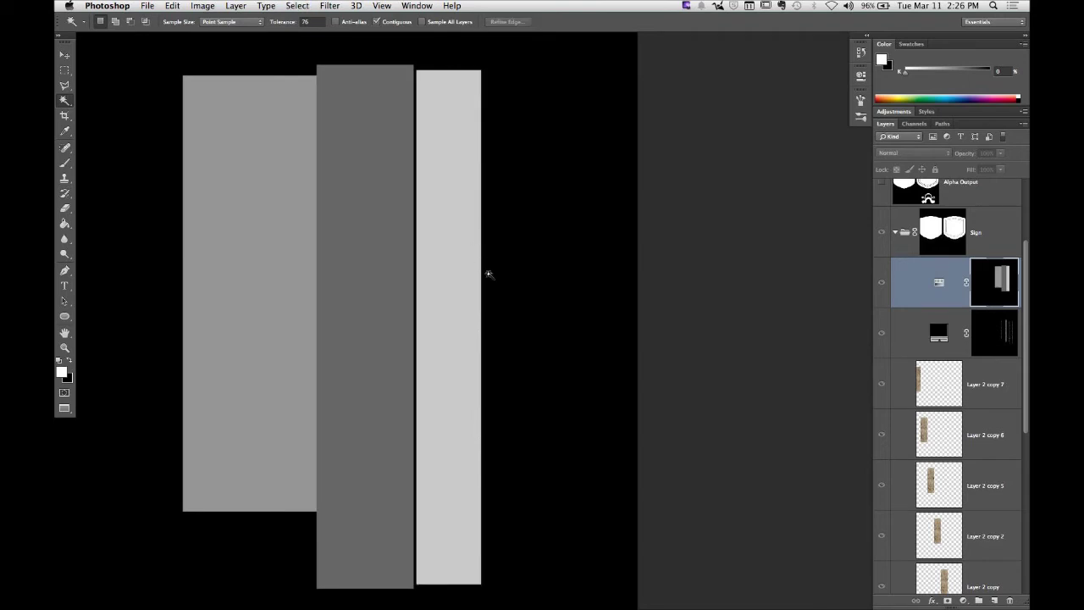
alt+click(999, 286)
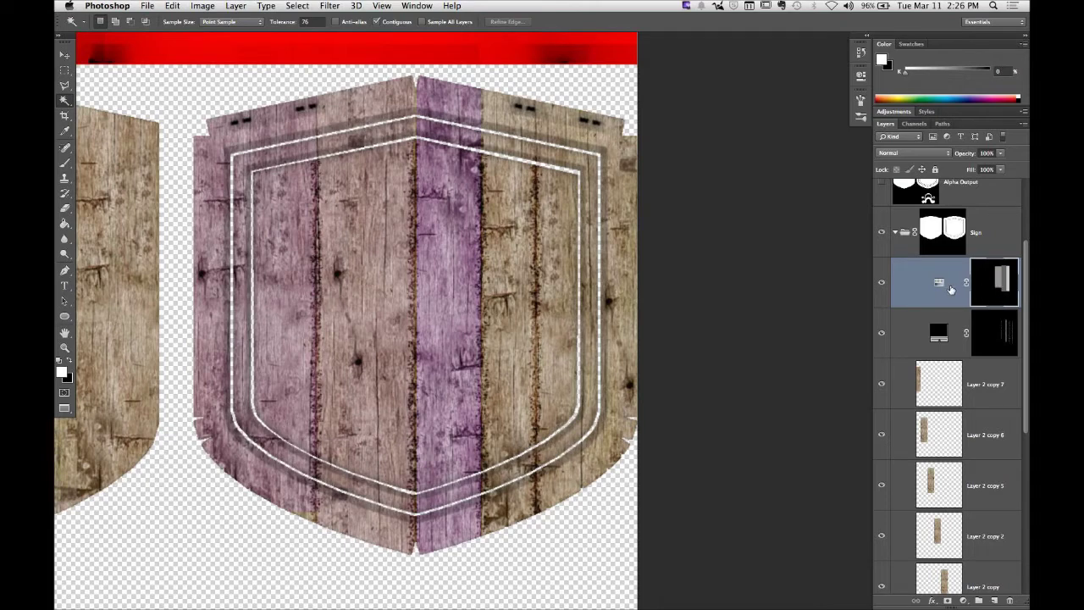
Step: Marquee-select the framed shield's fourth plank between its two seams and fill it on the mask with gray #8e8e8e at 100% opacity
click(65, 70)
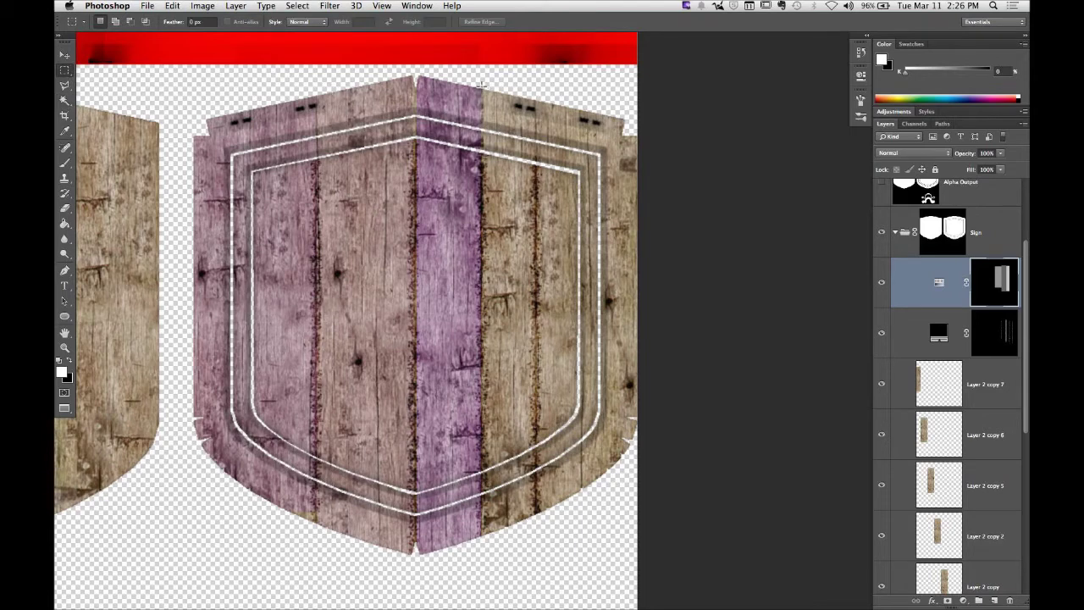
drag(481, 85, 535, 579)
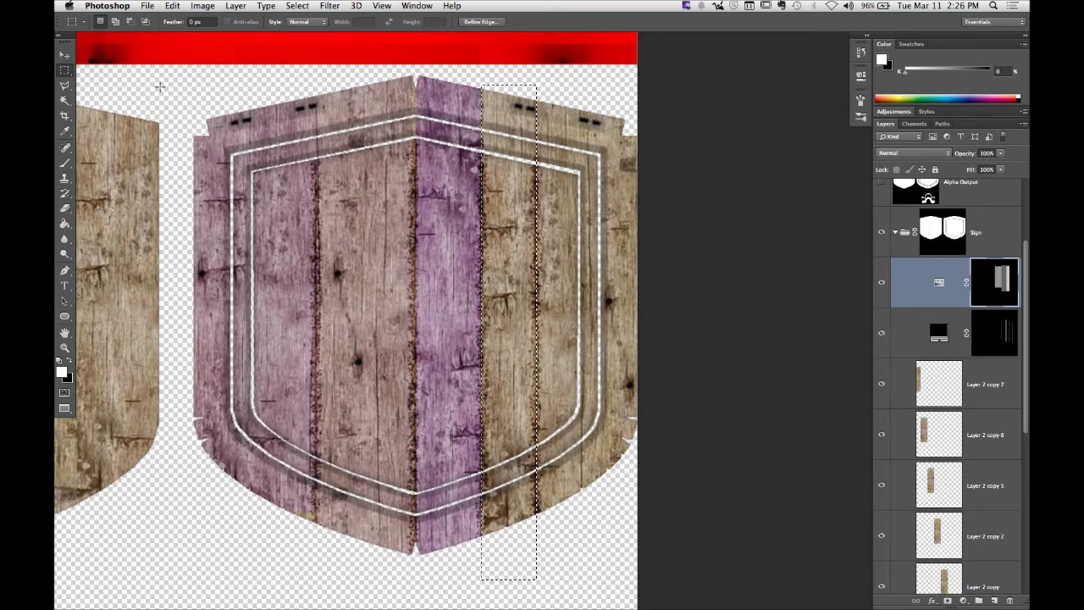
click(172, 6)
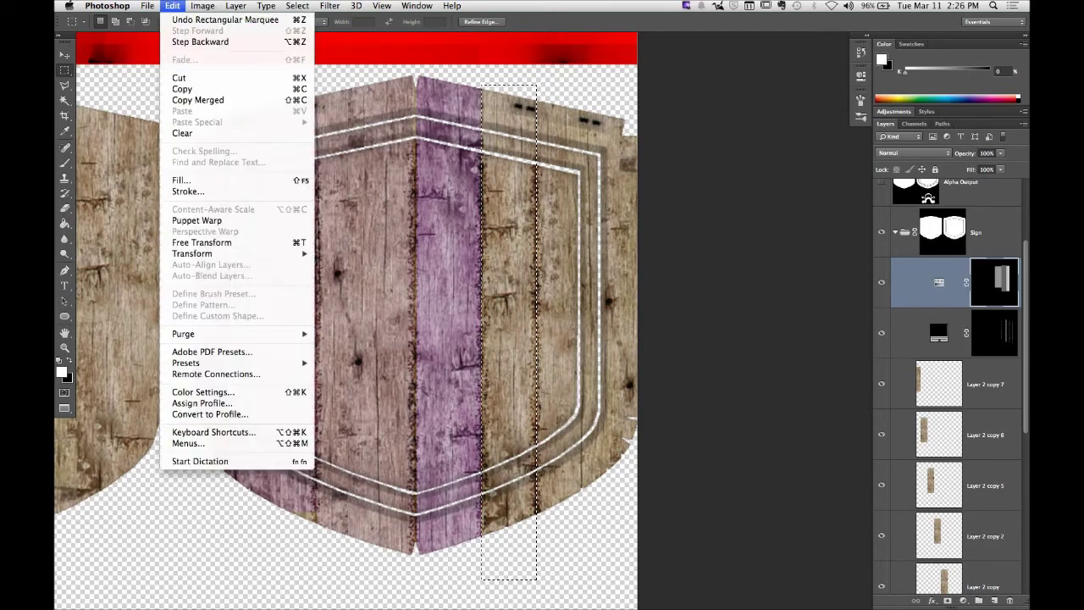
click(181, 180)
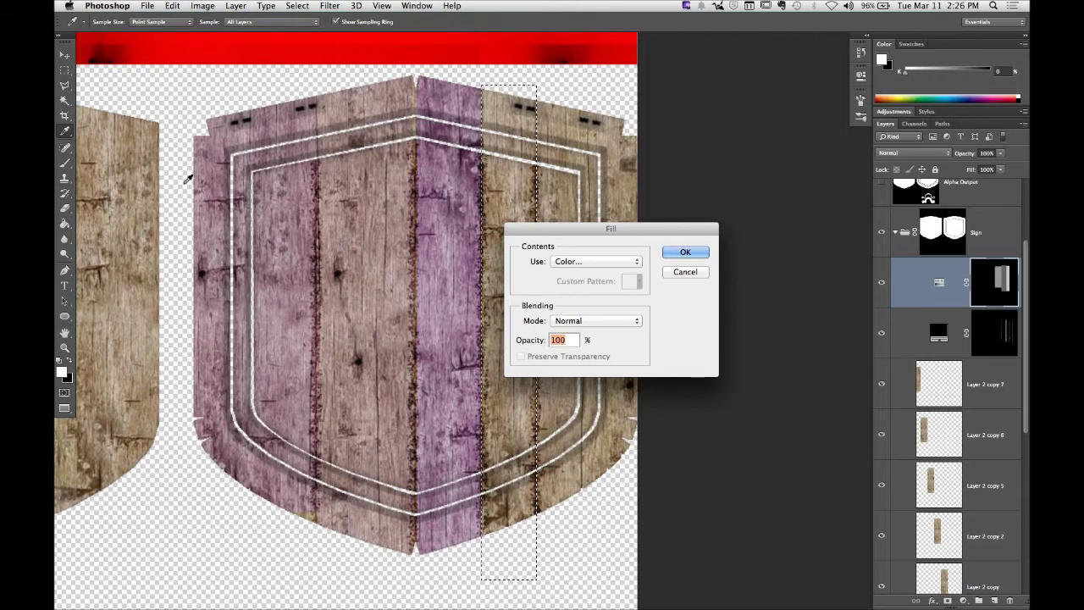
click(579, 262)
click(579, 265)
click(608, 181)
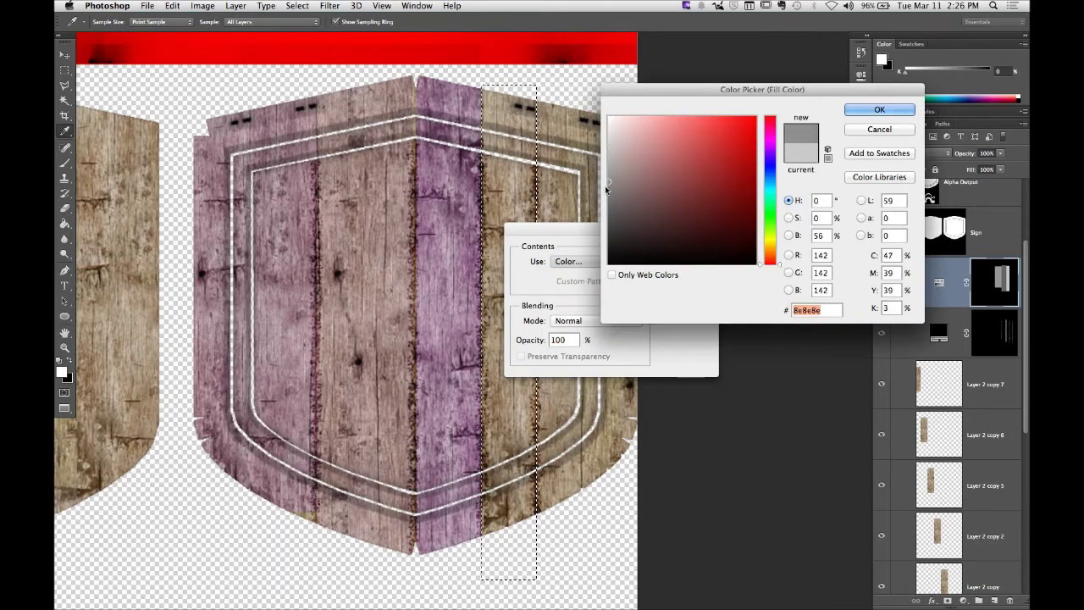
click(902, 113)
click(683, 249)
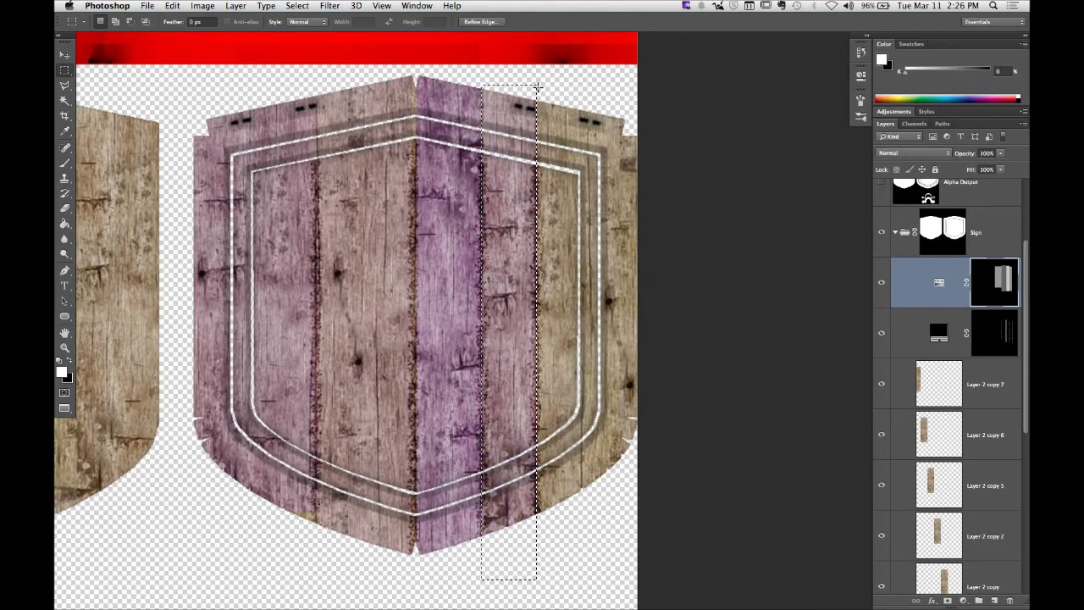
click(65, 55)
mouse_move(503, 179)
mouse_down()
mouse_move(561, 183)
mouse_move(505, 183)
mouse_up()
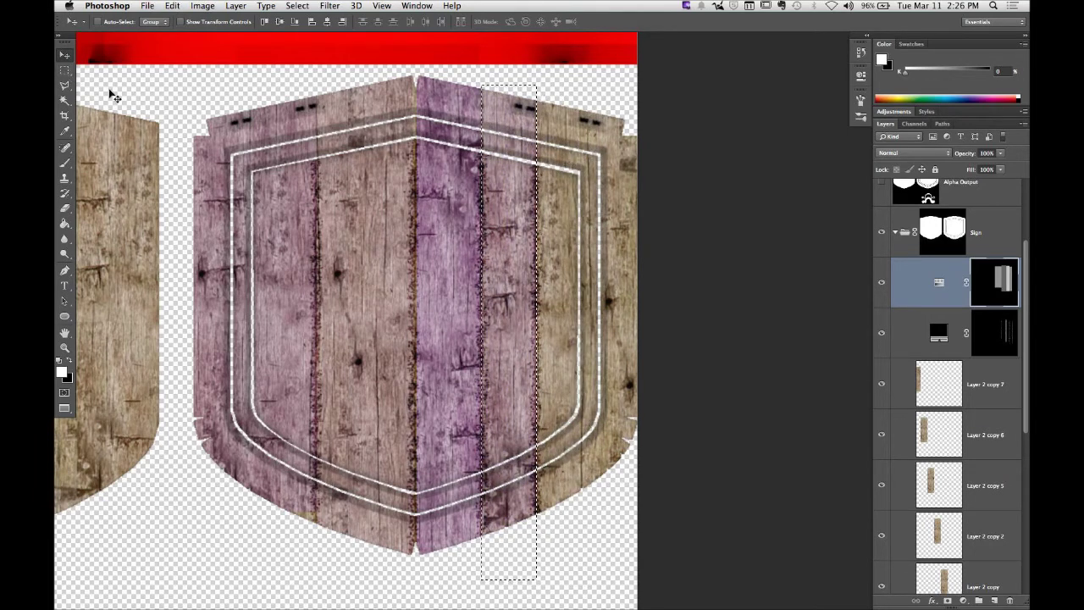
click(64, 70)
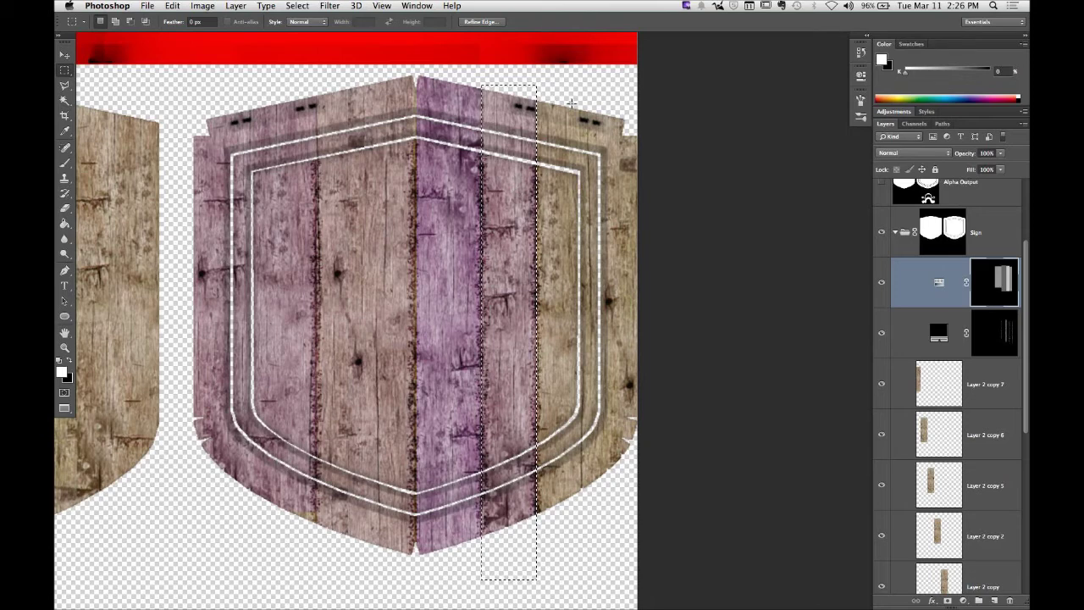
Step: Move the marquee onto the framed shield's fifth plank and widen the selection to about 118% so it reaches the outer frame line
drag(529, 99, 581, 98)
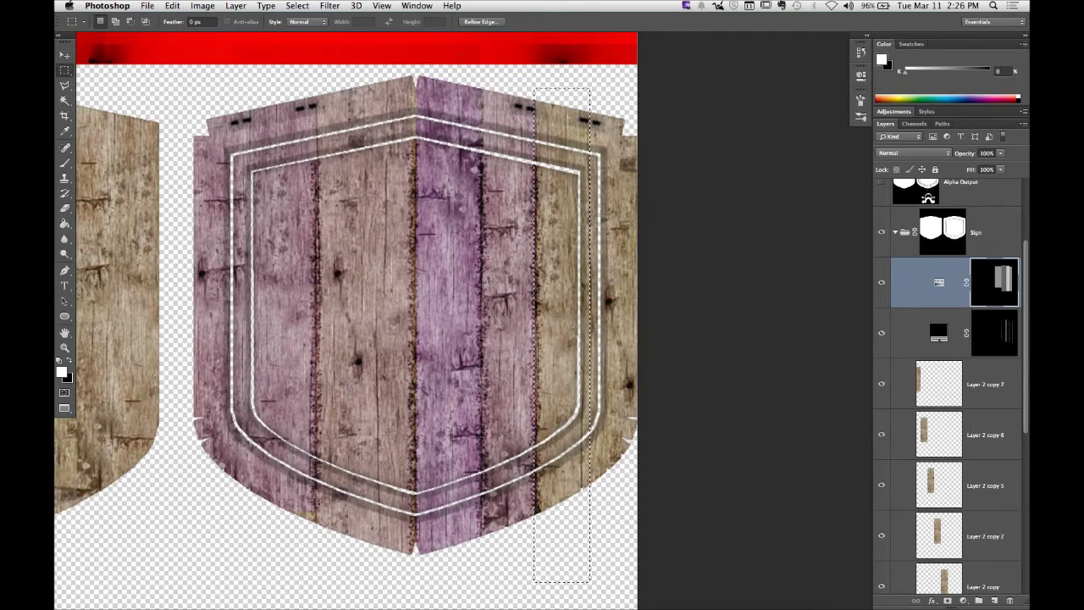
click(297, 6)
click(332, 198)
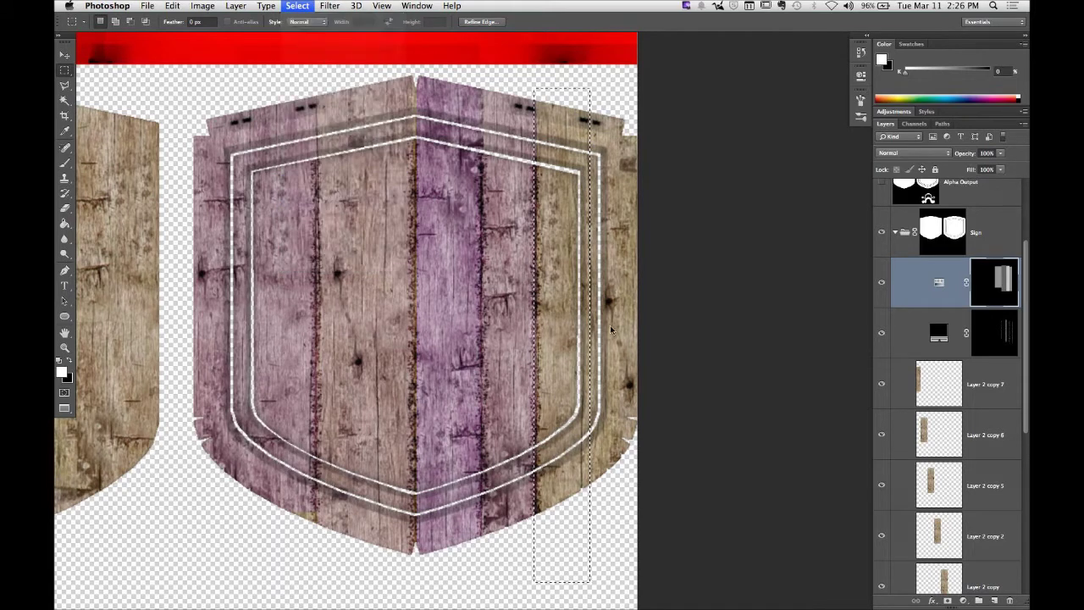
drag(590, 333, 597, 333)
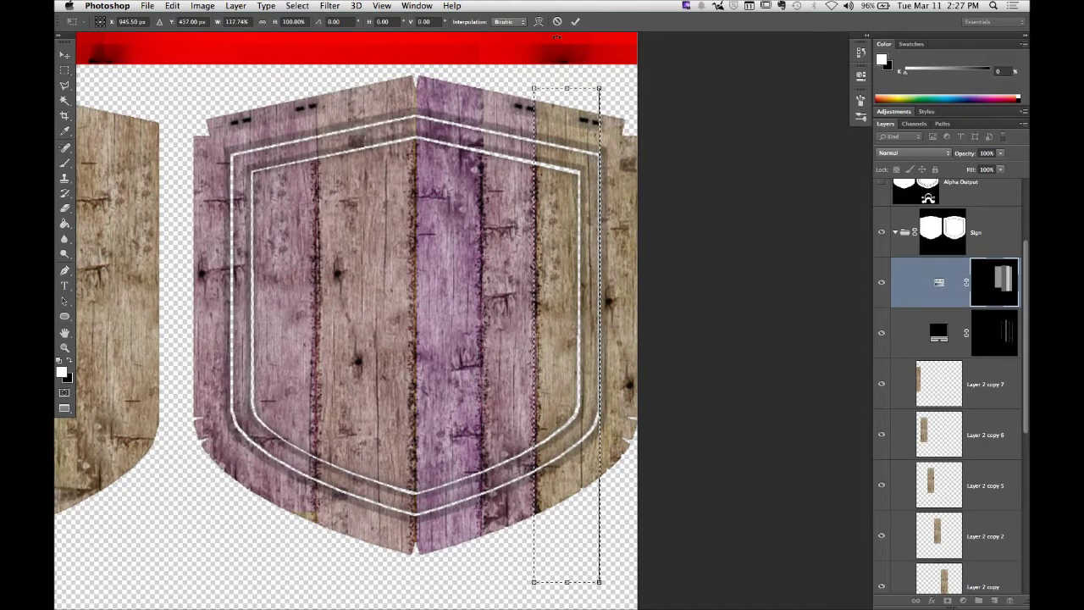
click(575, 21)
Step: Fill the selected fifth-plank area on the Hue/Saturation mask with a gray in Normal mode at 100% opacity, and deselect
click(172, 6)
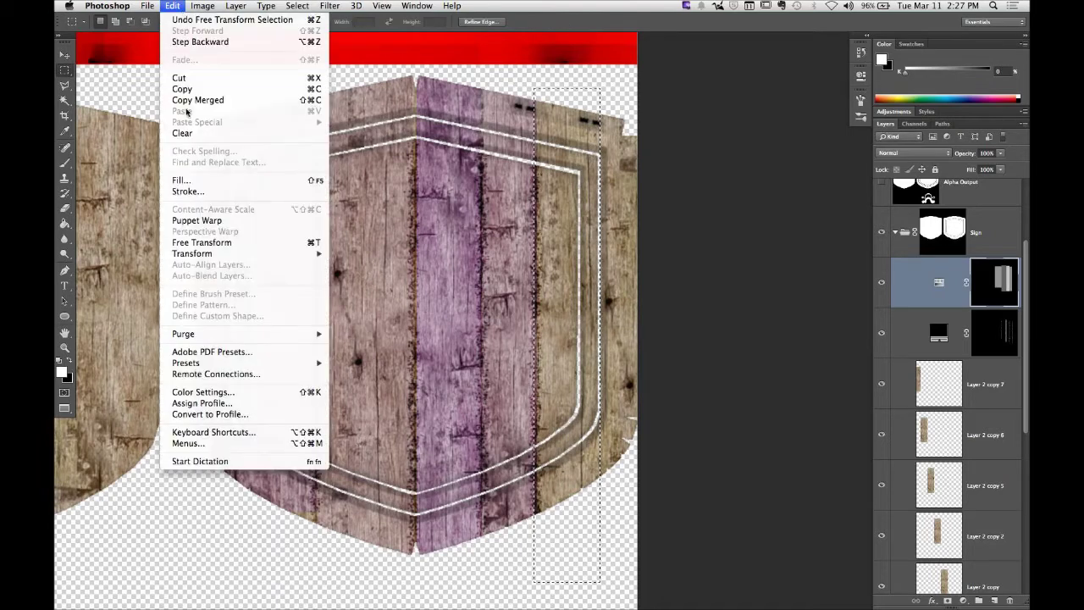
click(190, 179)
click(584, 261)
click(610, 267)
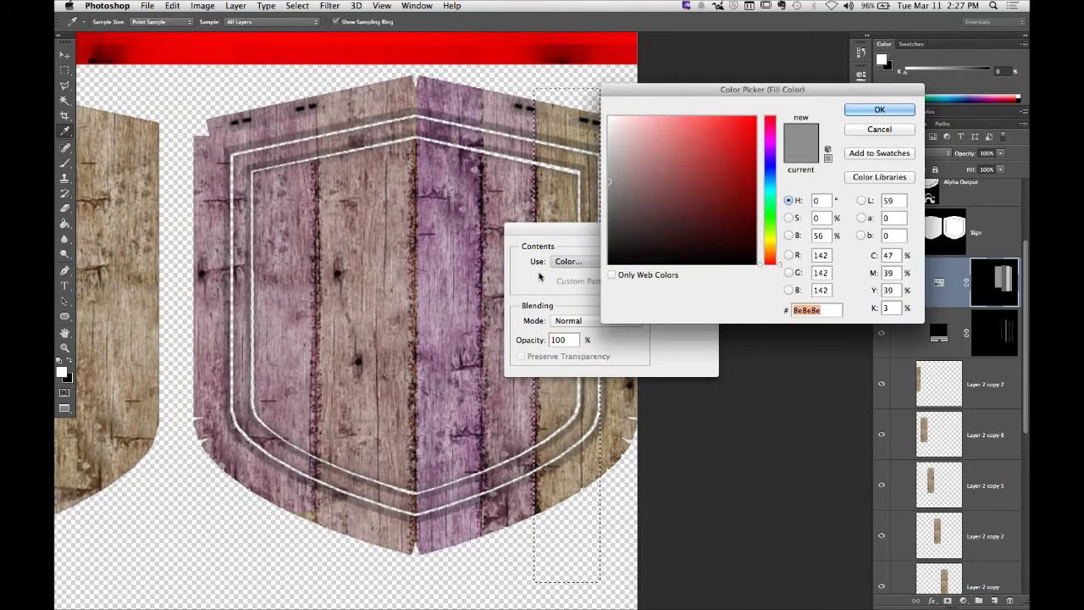
click(879, 109)
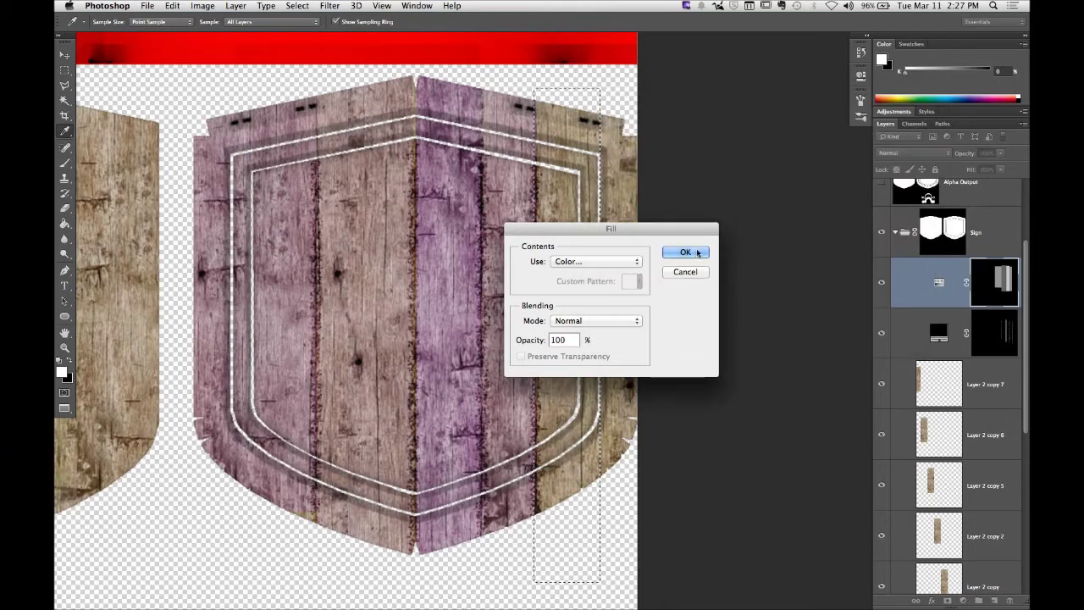
click(673, 250)
key(super+d)
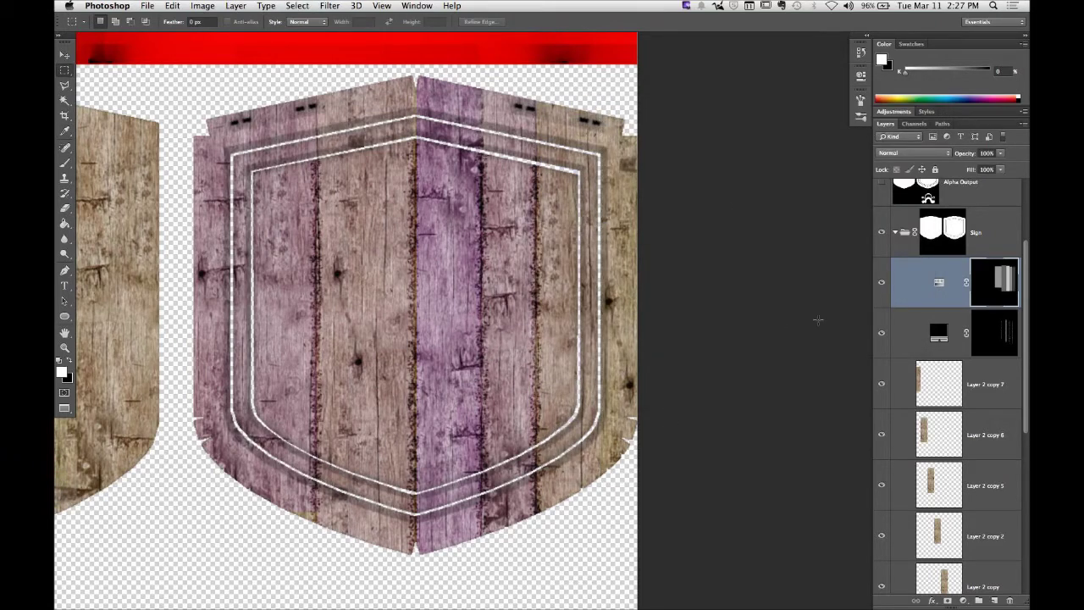
Step: In the Hue/Saturation adjustment, set Hue to 0 and raise Saturation to +44
double_click(940, 286)
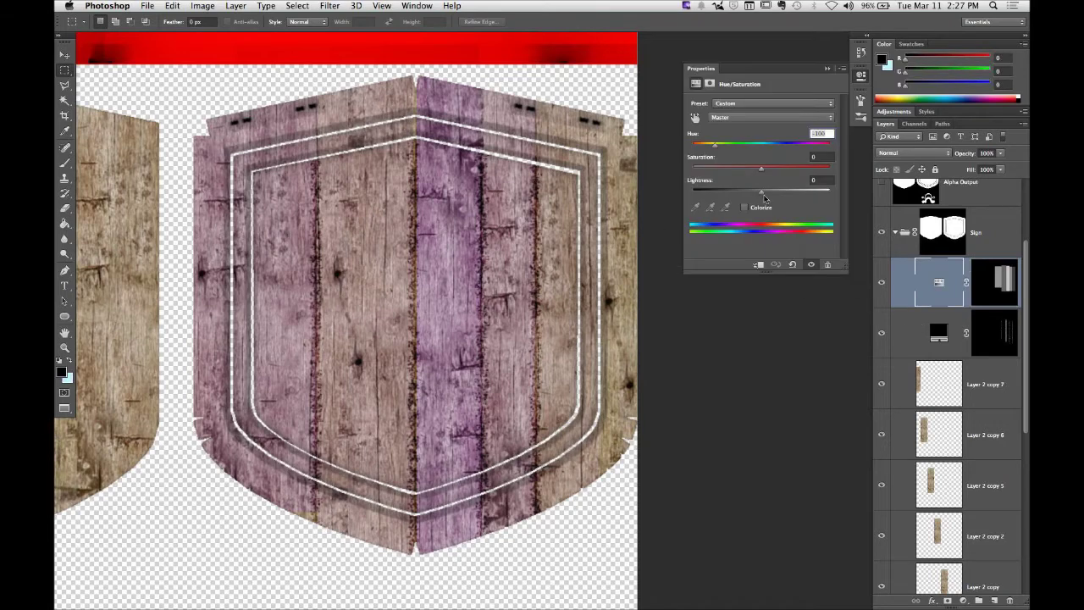
drag(715, 148, 757, 168)
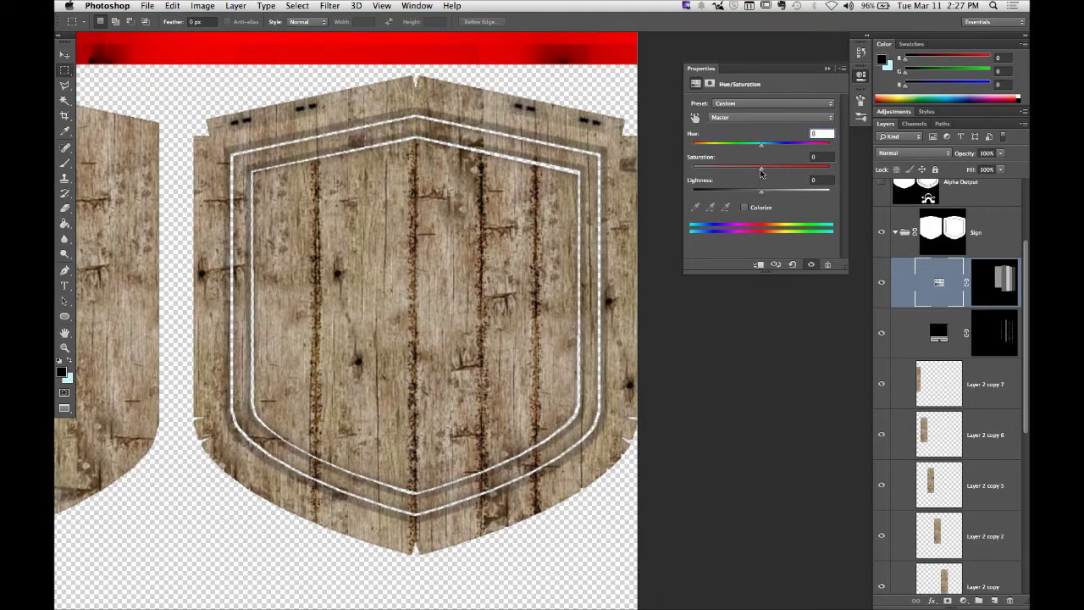
drag(761, 168, 790, 173)
mouse_move(792, 170)
mouse_down()
mouse_move(752, 173)
mouse_move(770, 194)
mouse_move(746, 194)
mouse_move(768, 172)
mouse_move(791, 172)
mouse_up()
click(863, 79)
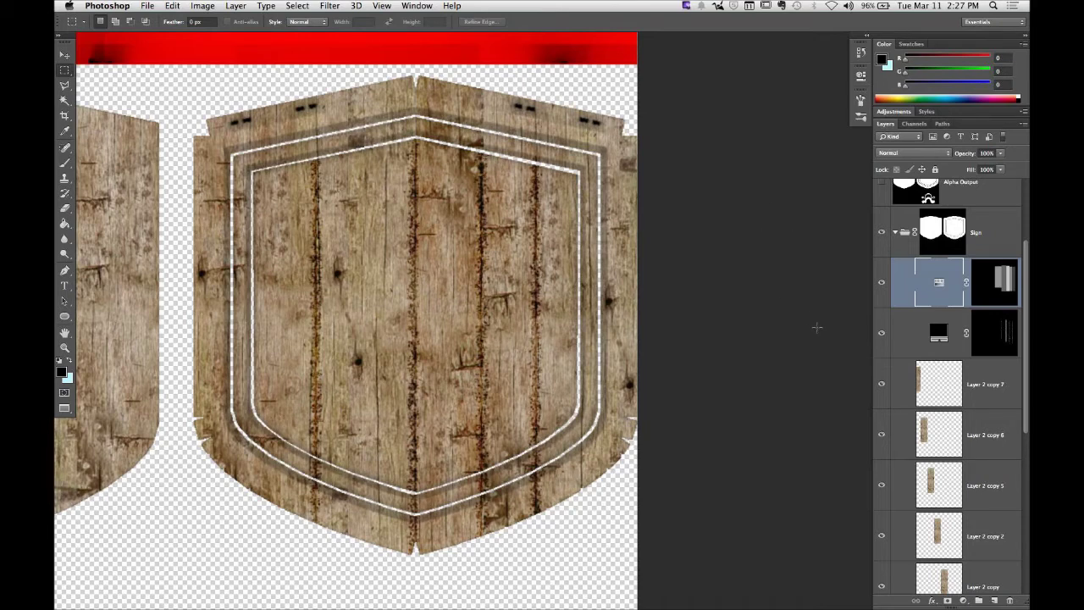
Step: Compare the planks with and without the Hue/Saturation adjustment by switching its visibility off and on several times
click(881, 283)
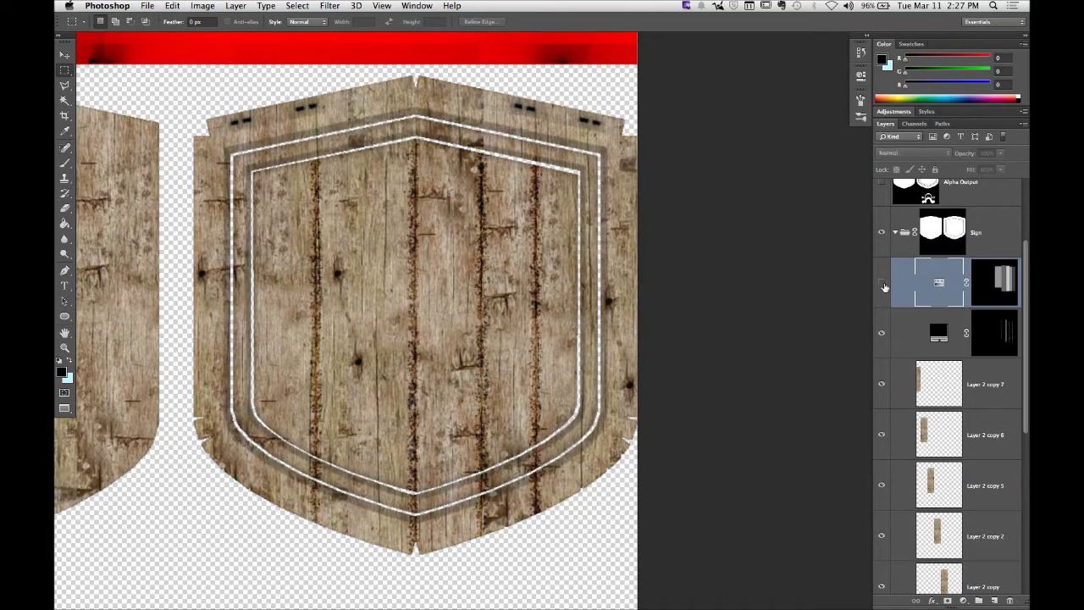
click(882, 283)
click(881, 283)
click(882, 282)
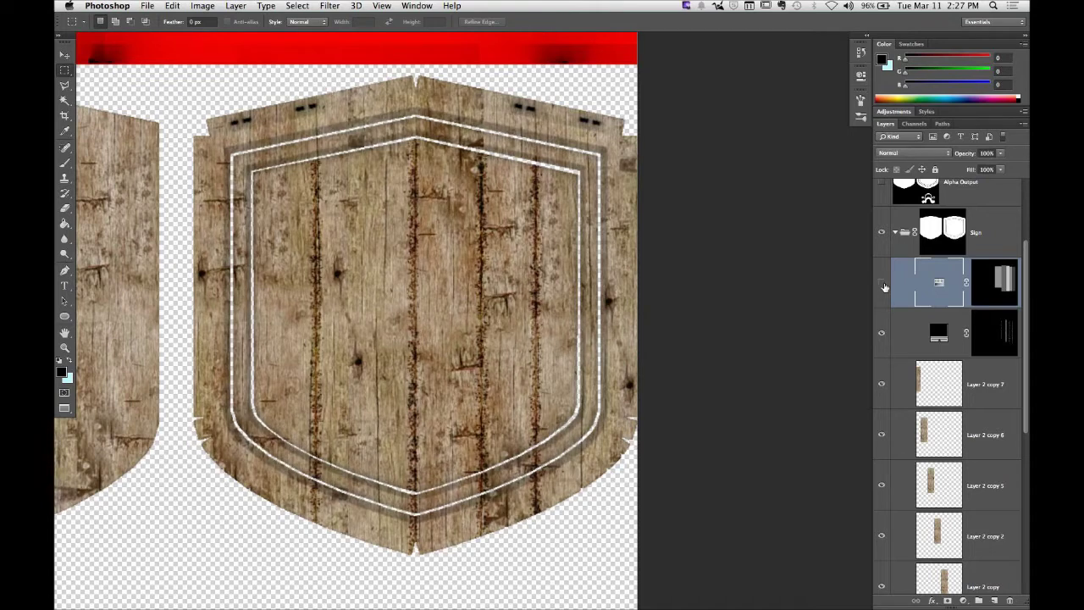
click(882, 283)
click(881, 282)
click(881, 283)
click(881, 283)
Step: Set the Hue/Saturation adjustment's Saturation to -25 and Lightness to about +8
double_click(938, 282)
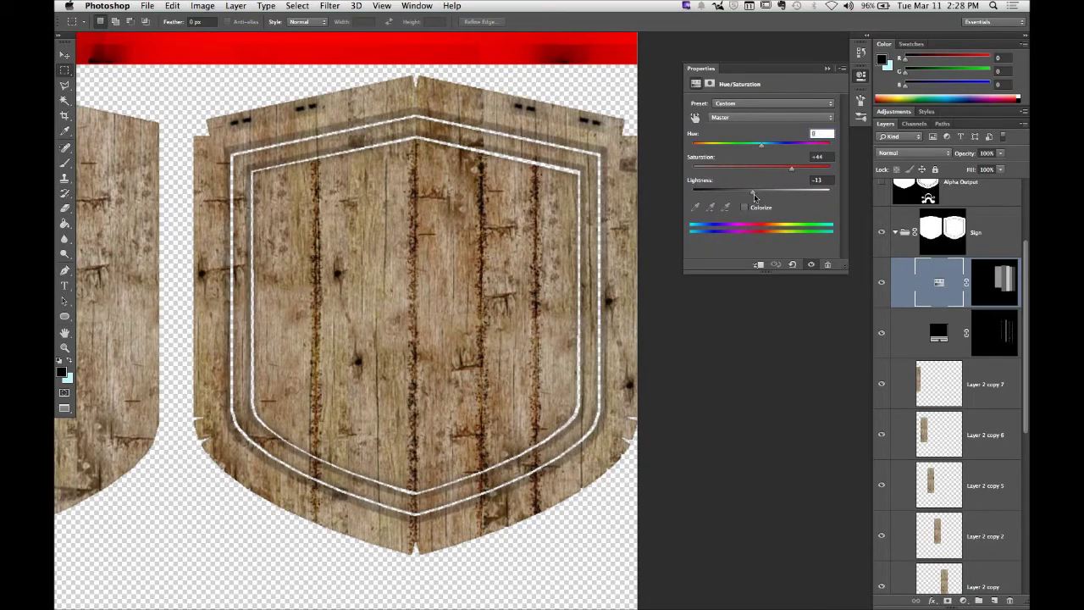
mouse_move(751, 193)
mouse_down()
mouse_move(786, 195)
mouse_move(740, 195)
mouse_move(760, 199)
mouse_up()
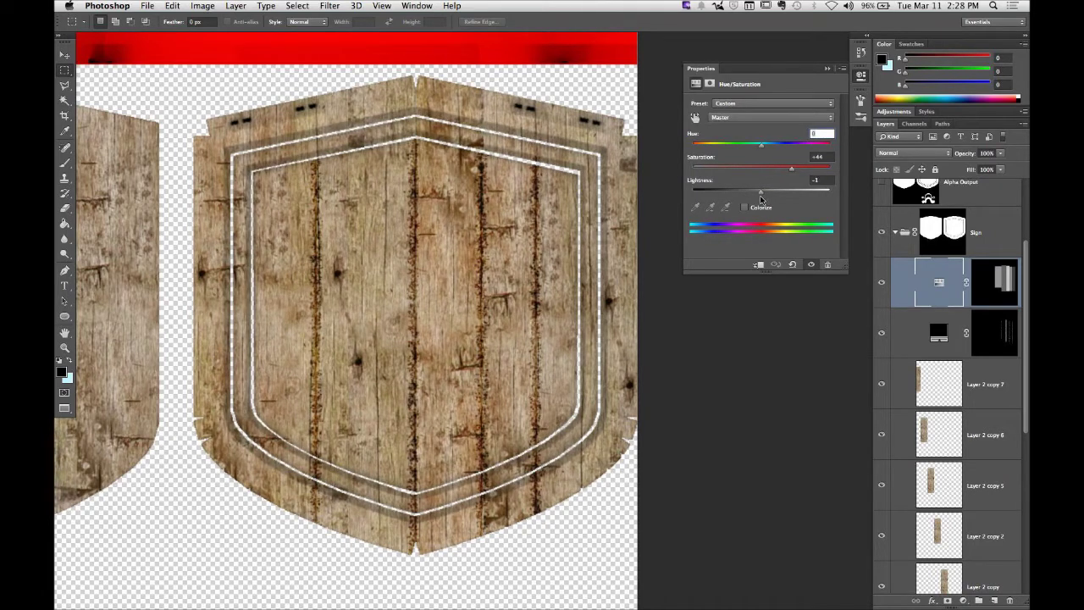
drag(789, 165, 748, 172)
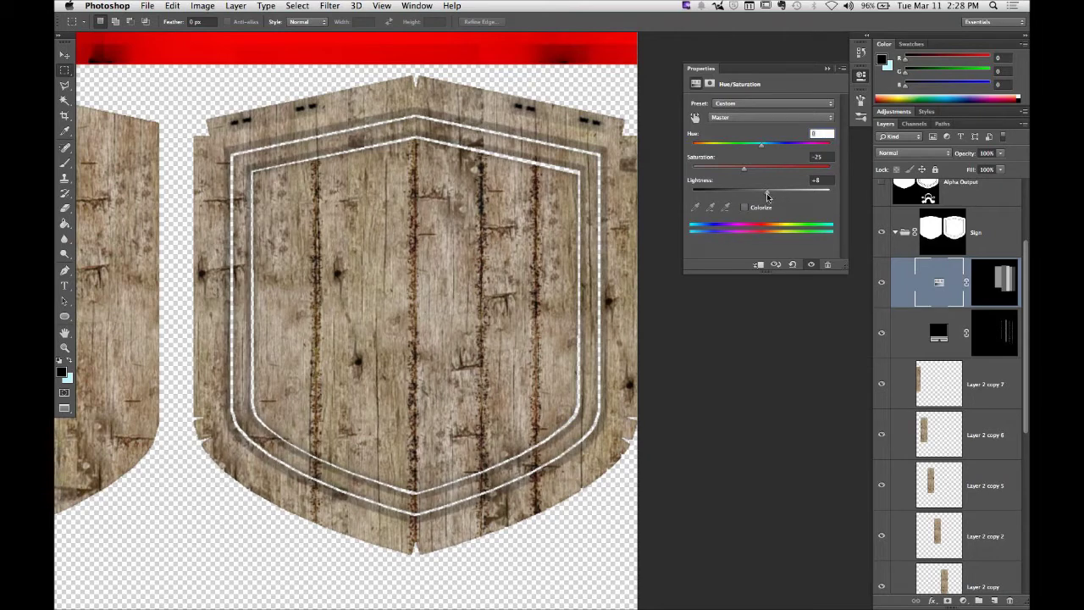
click(860, 76)
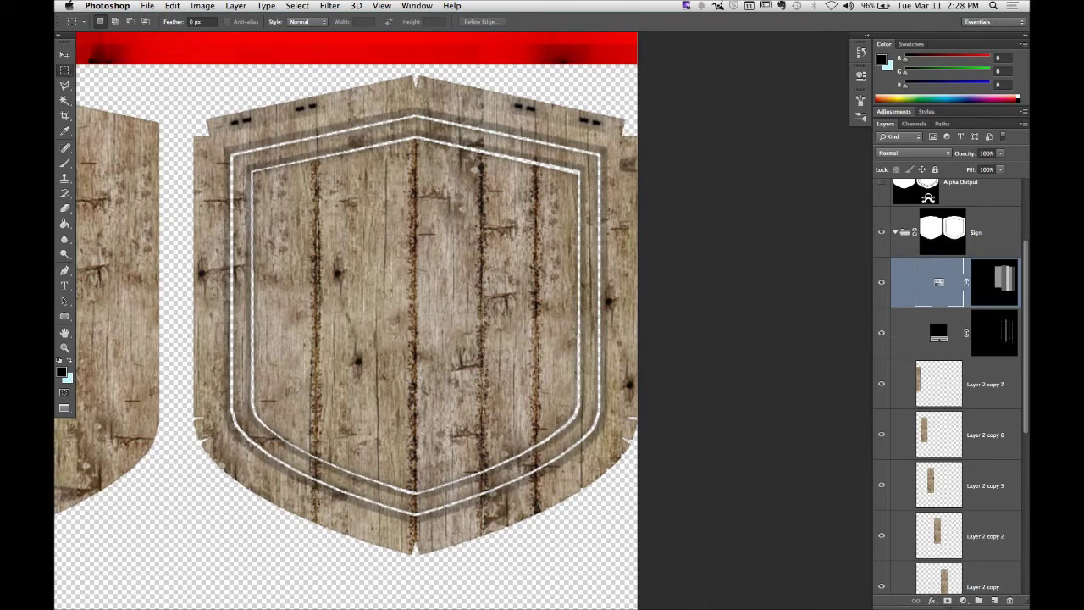
Step: Try the Hue/Saturation adjustment lower in the layer stack, between Layer 2 copy 4 and Layer 2 copy 3
scroll(988, 329, up, 1)
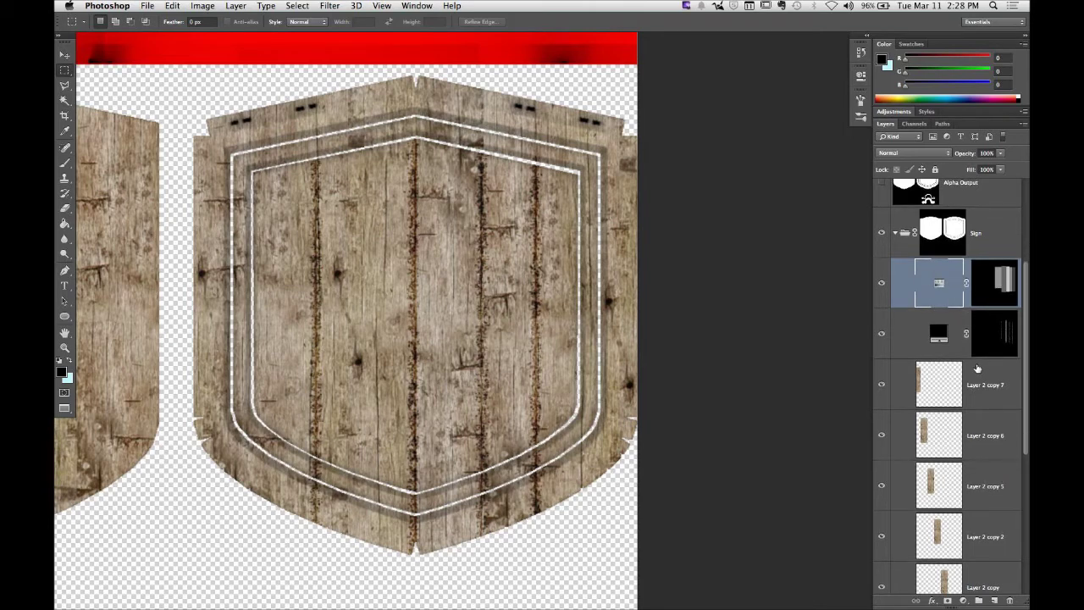
drag(943, 293, 936, 508)
scroll(992, 332, down, 5)
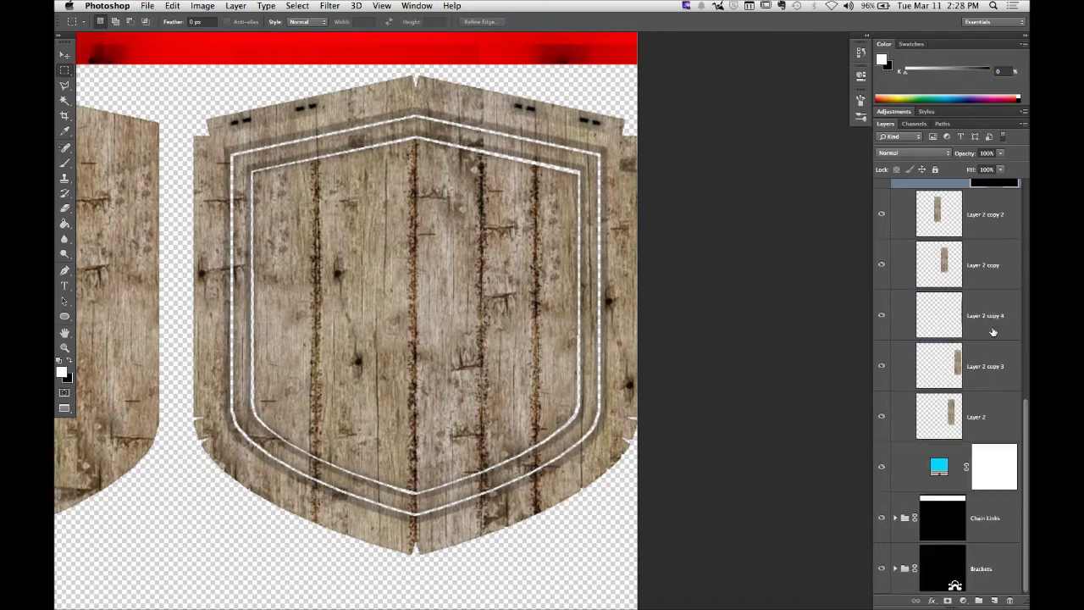
scroll(982, 318, up, 1)
drag(939, 192, 928, 361)
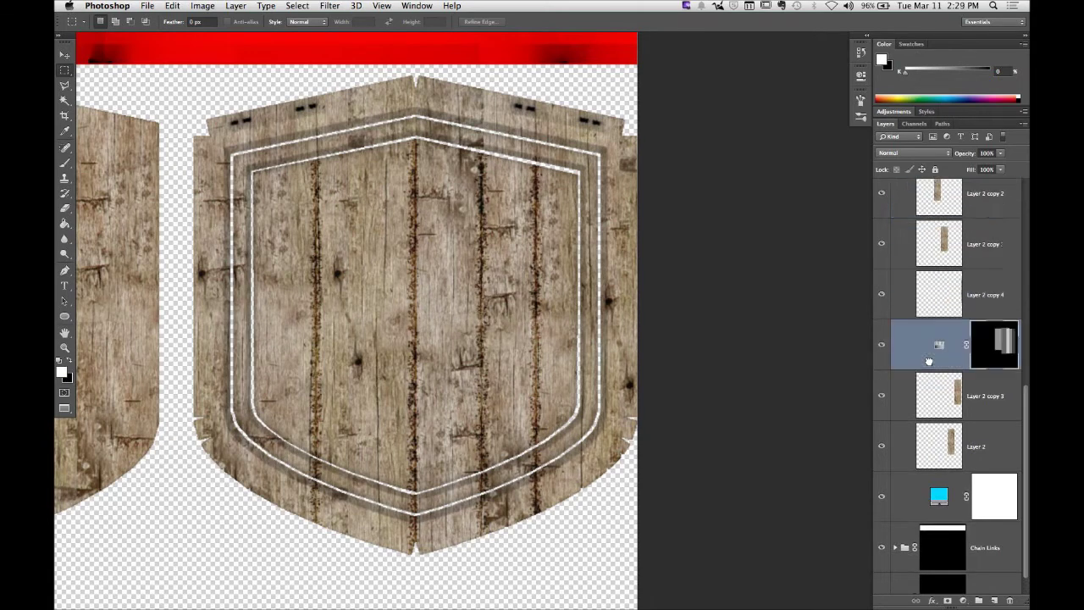
Step: Switch Layer 2 copy 3 and Layer 2 off and on to check which part of the planks each layer covers
click(944, 409)
click(884, 400)
click(884, 399)
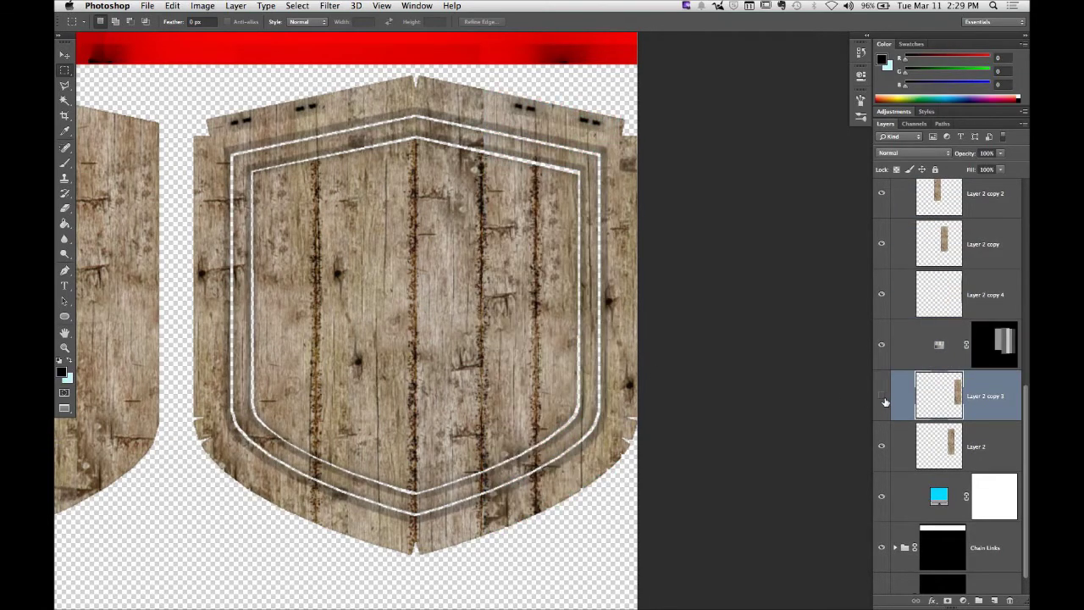
click(883, 400)
click(884, 400)
click(884, 446)
click(884, 446)
click(885, 447)
click(886, 447)
Step: Move the Hue/Saturation adjustment layer up the stack to sit directly above Layer 2 copy 7, beneath the black seam fill layer
click(943, 360)
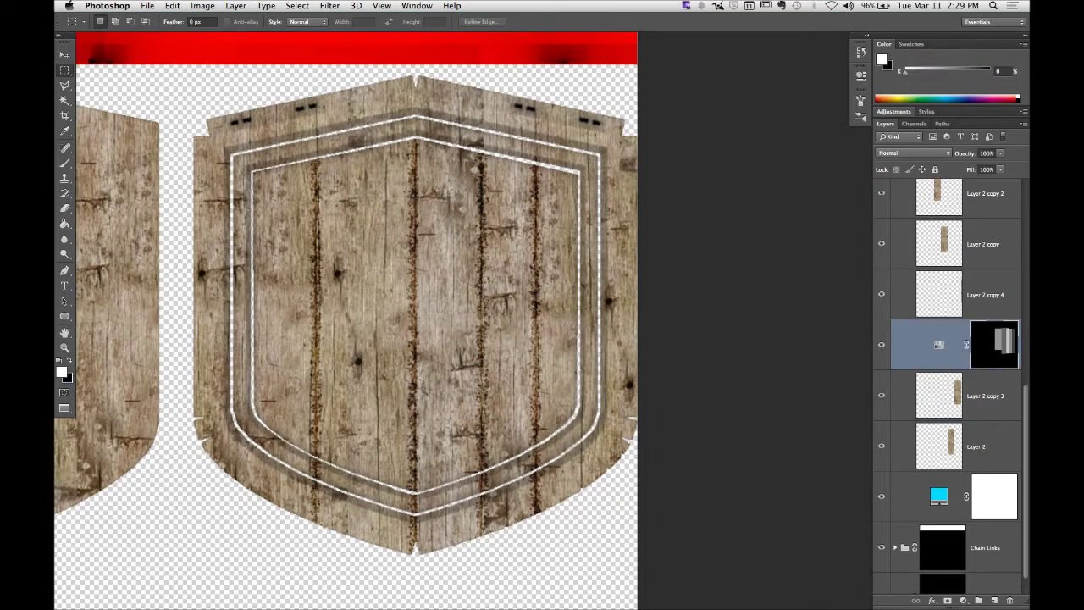
scroll(942, 345, up, 2)
drag(955, 416, 948, 244)
scroll(940, 381, up, 4)
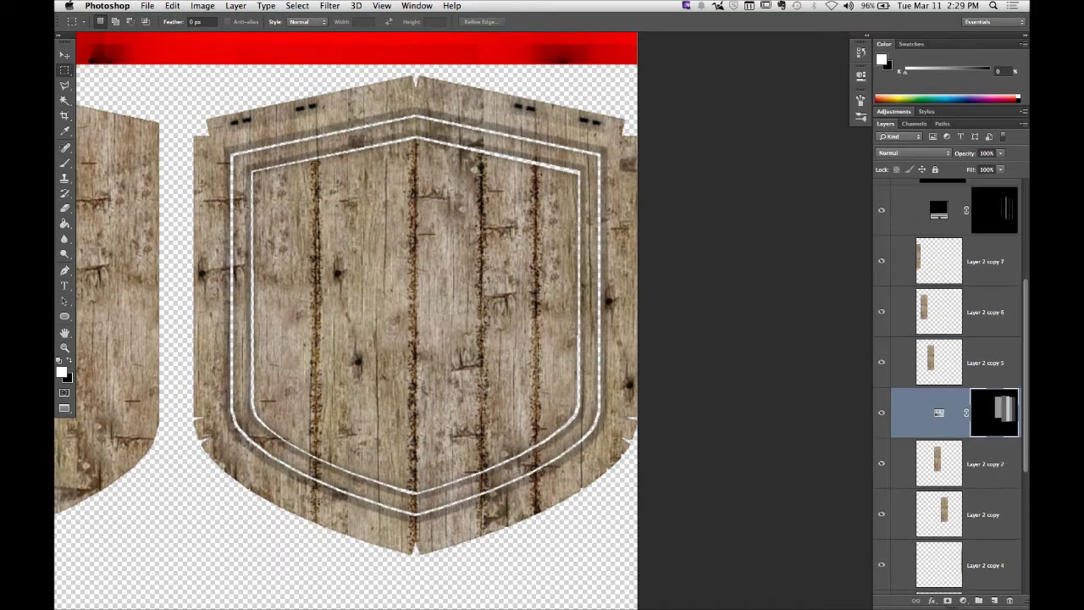
drag(940, 412, 935, 256)
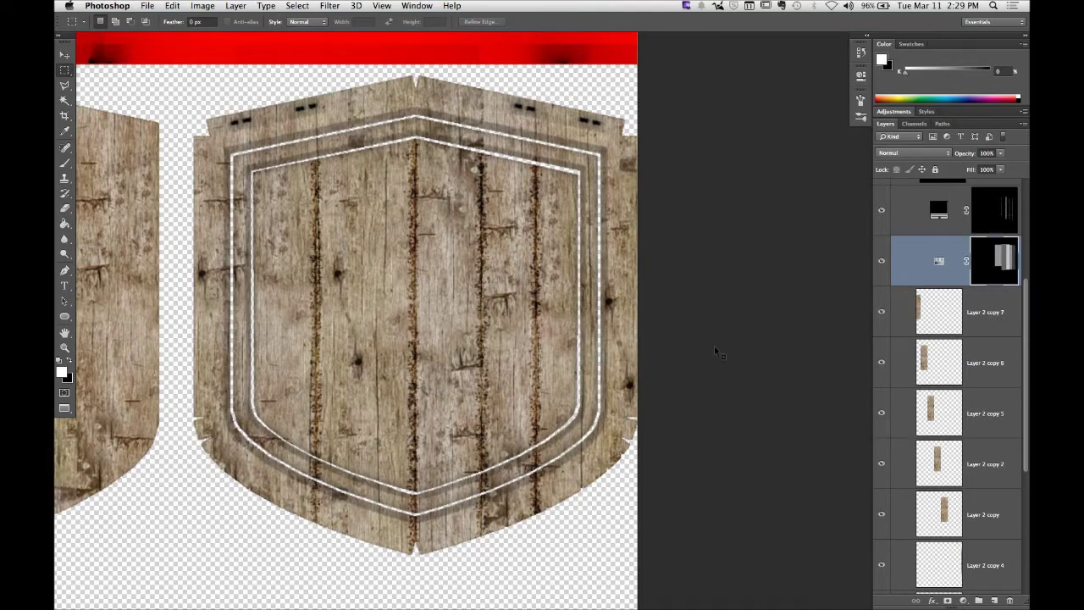
Step: Review both wooden shields side by side, checking the plank color variation and painted seams on the framed shield
drag(426, 255, 617, 277)
key(z)
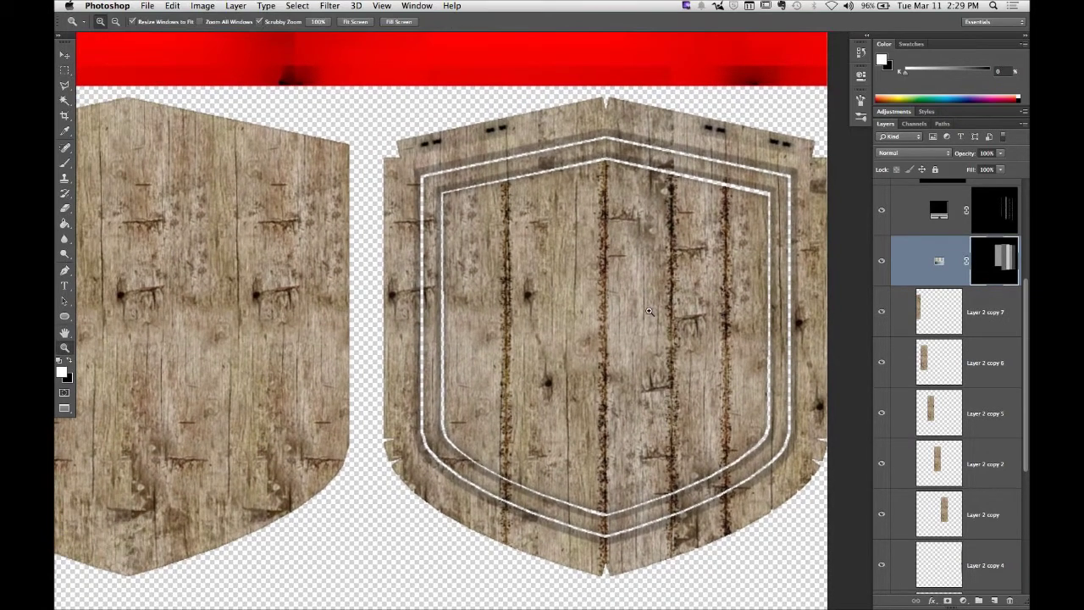
drag(649, 311, 571, 314)
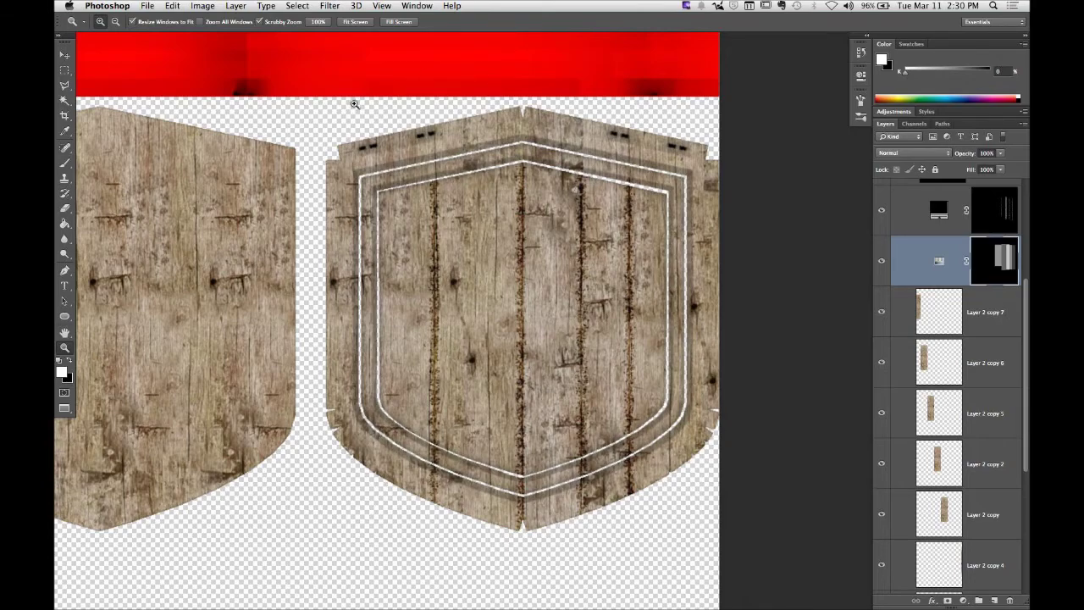
mouse_move(356, 148)
mouse_down()
mouse_move(398, 149)
mouse_move(338, 149)
mouse_up()
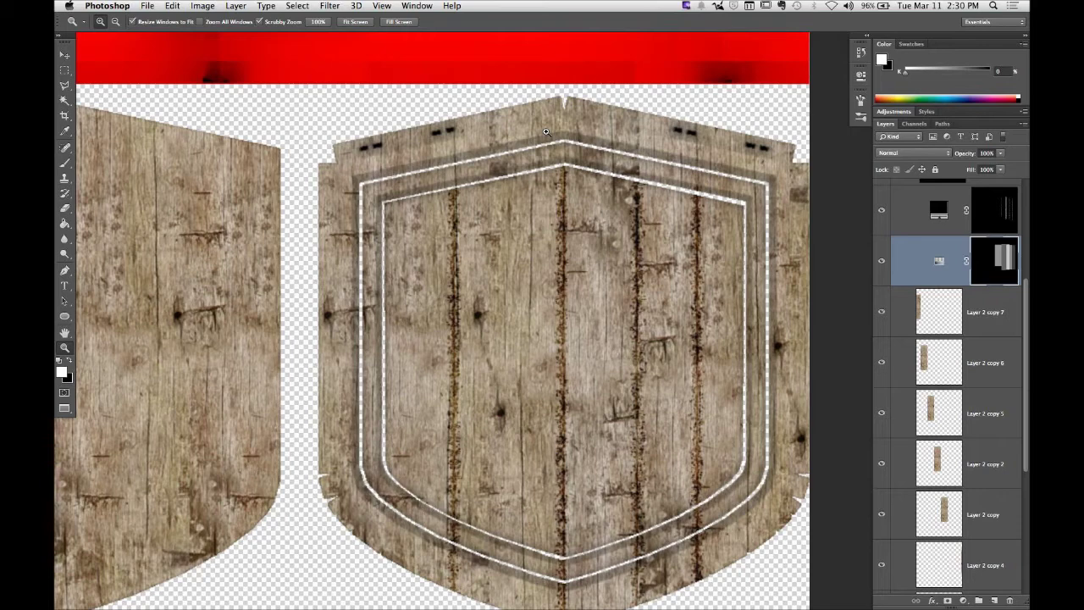
scroll(546, 131, right, 5)
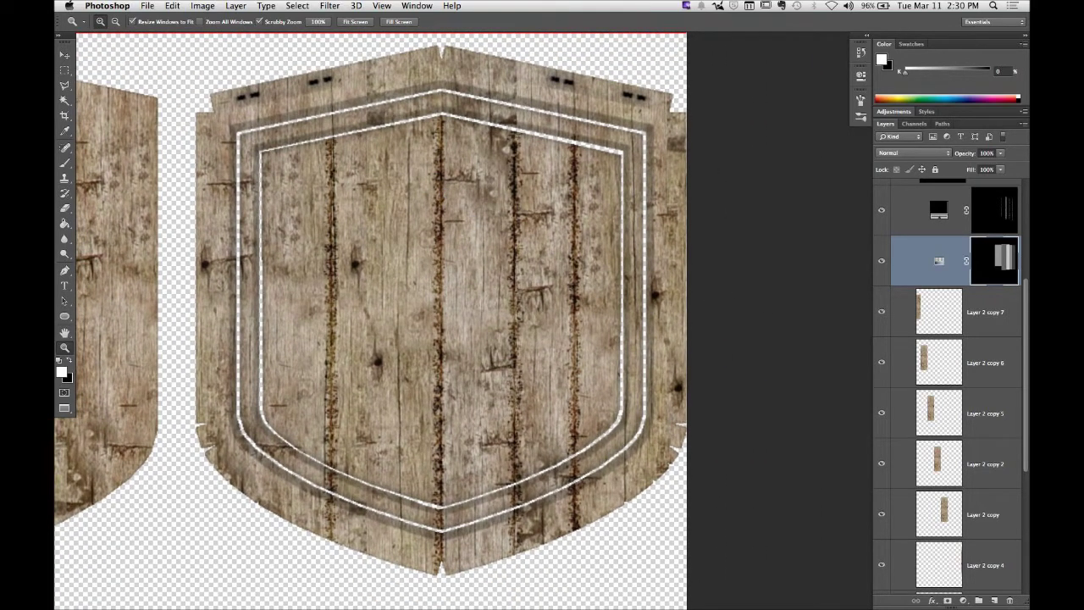
scroll(936, 261, up, 5)
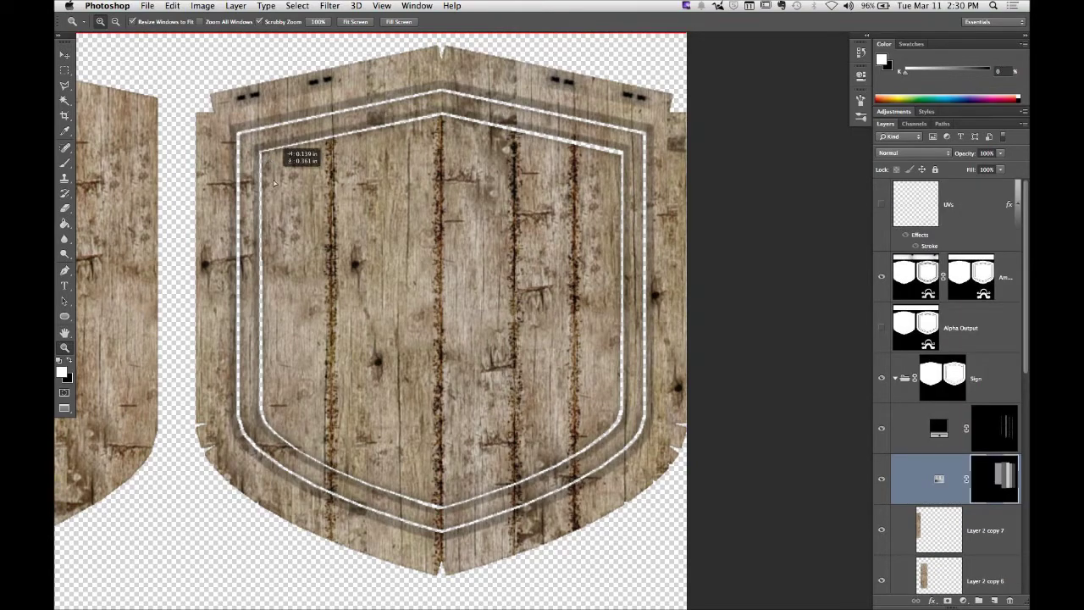
Step: Examine the framed shield's upper corners, frame lines and seam ends up close, and activate the Rectangular Marquee tool
drag(275, 187, 232, 201)
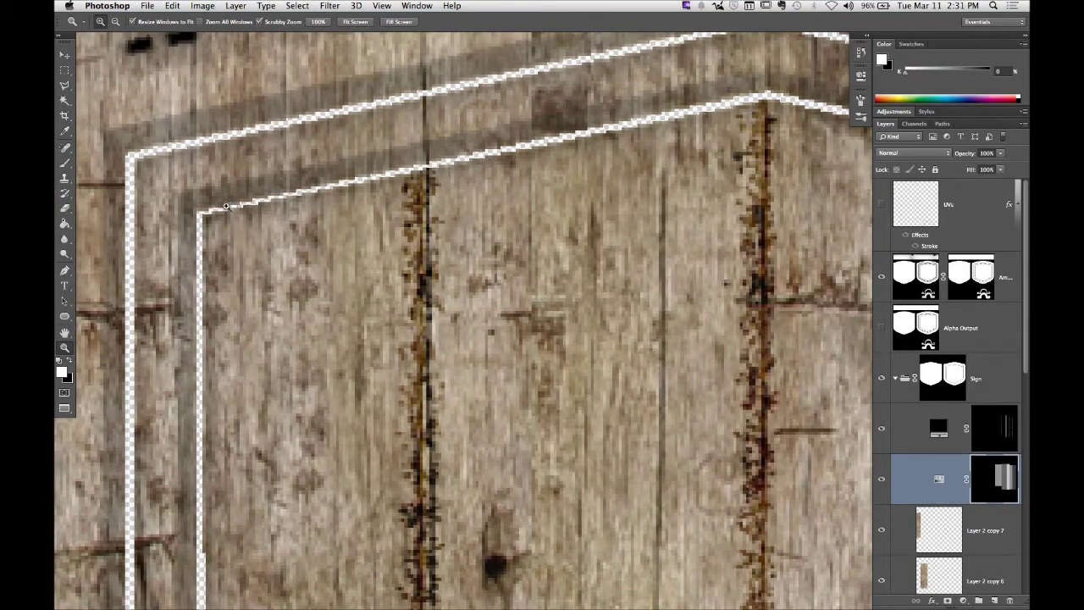
drag(669, 195, 466, 251)
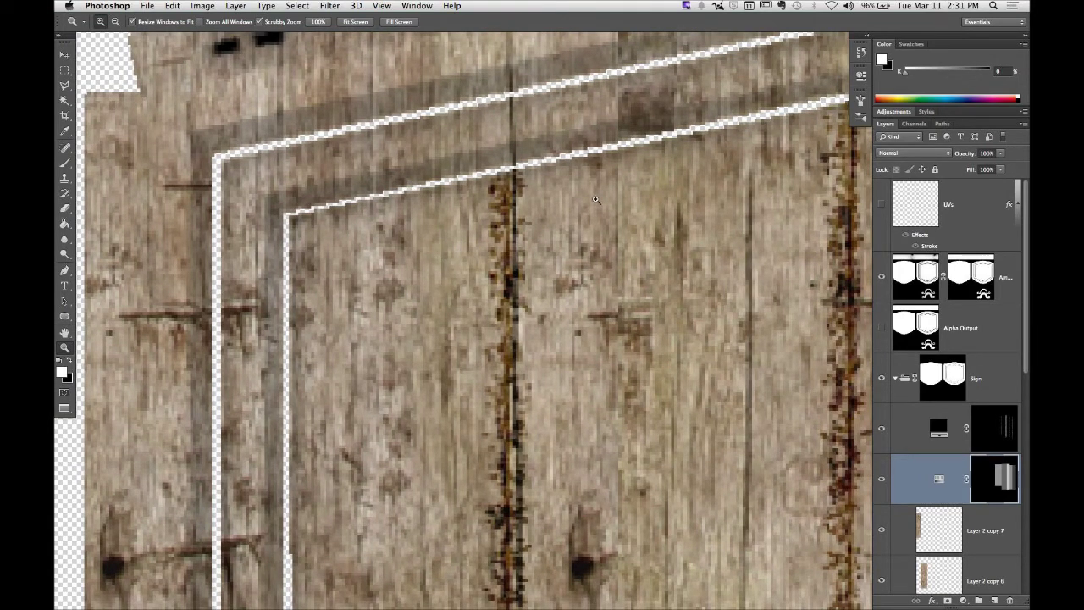
drag(593, 222, 228, 243)
drag(561, 276, 467, 243)
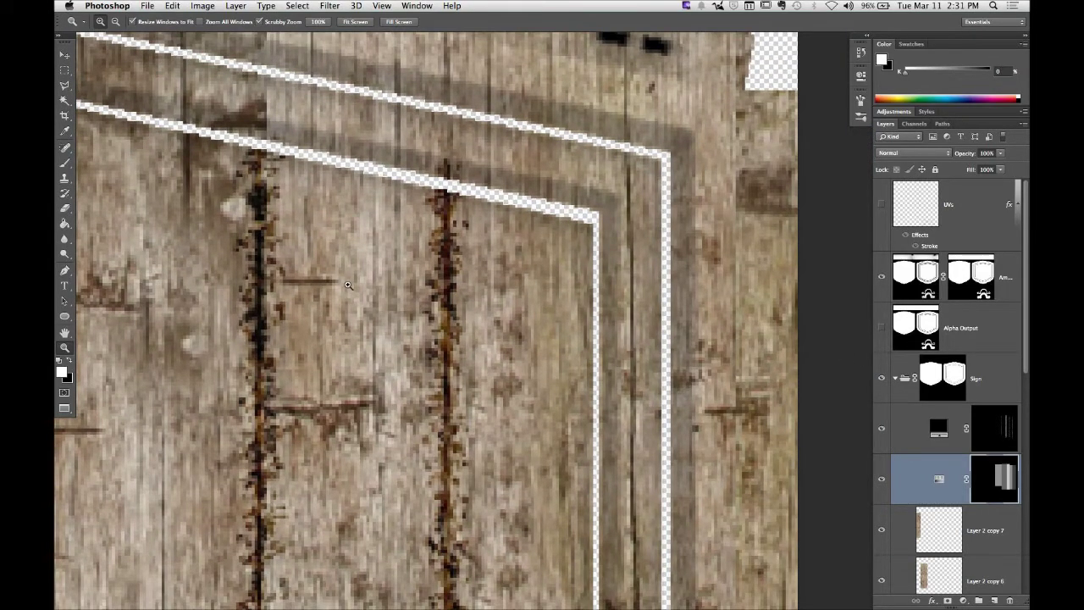
drag(343, 284, 582, 256)
drag(316, 314, 320, 192)
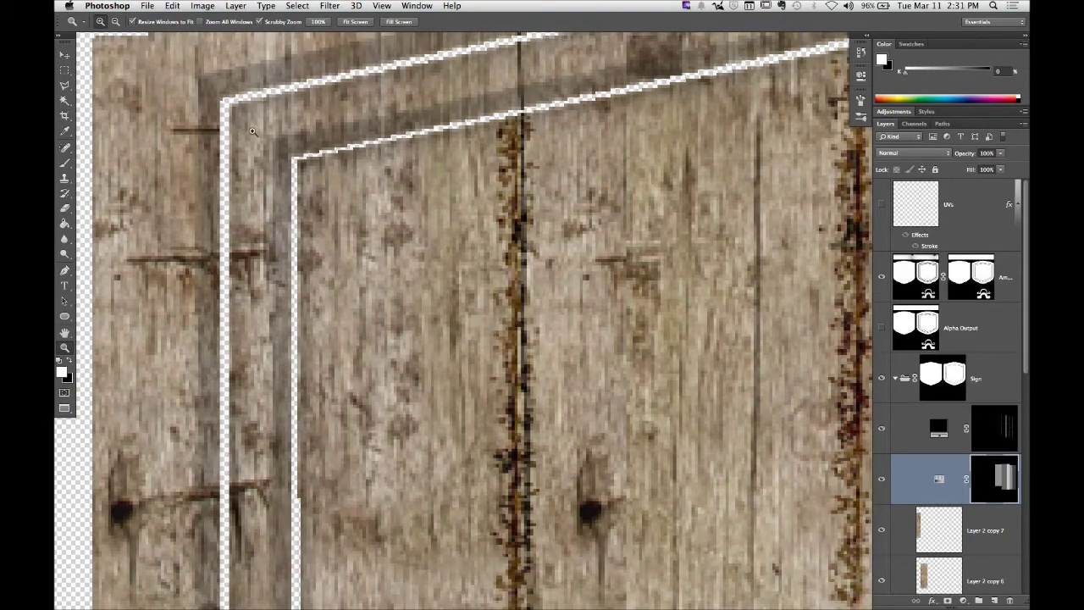
drag(268, 139, 298, 178)
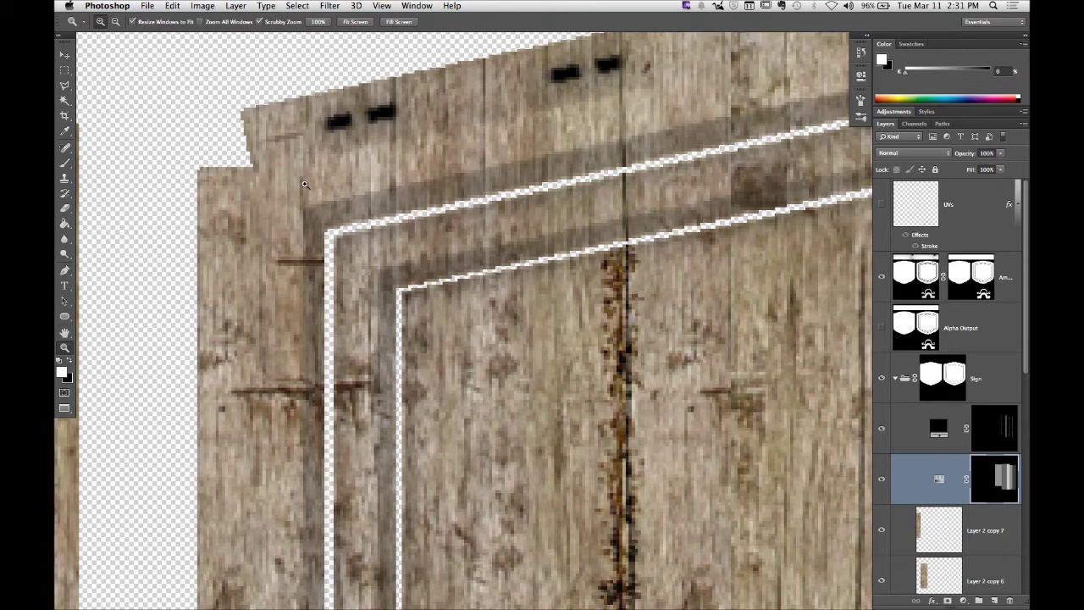
drag(435, 341, 413, 292)
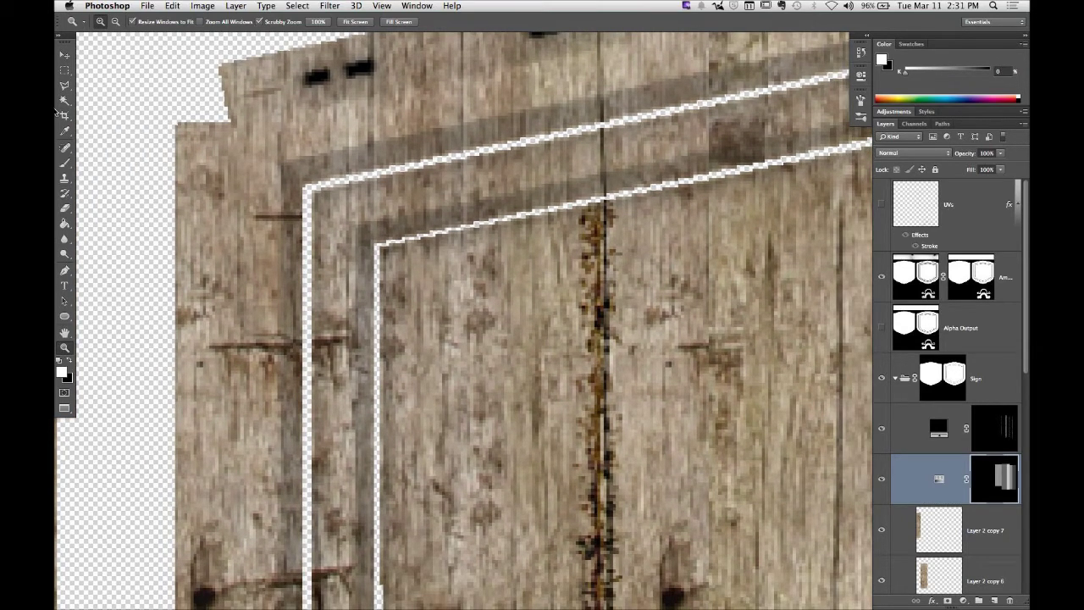
click(65, 72)
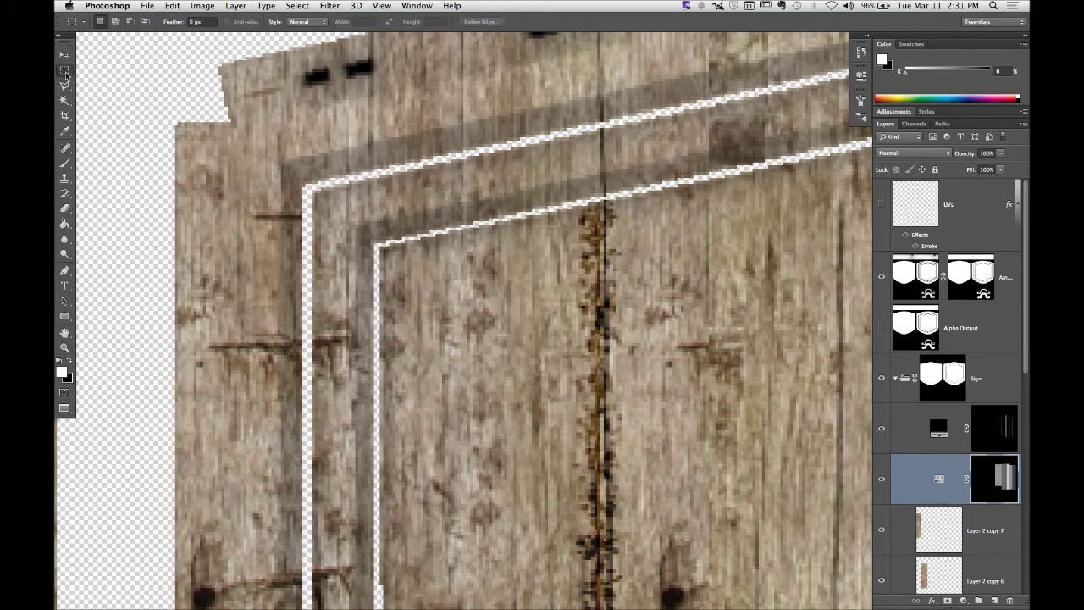
drag(89, 50, 150, 85)
click(142, 99)
drag(70, 91, 124, 99)
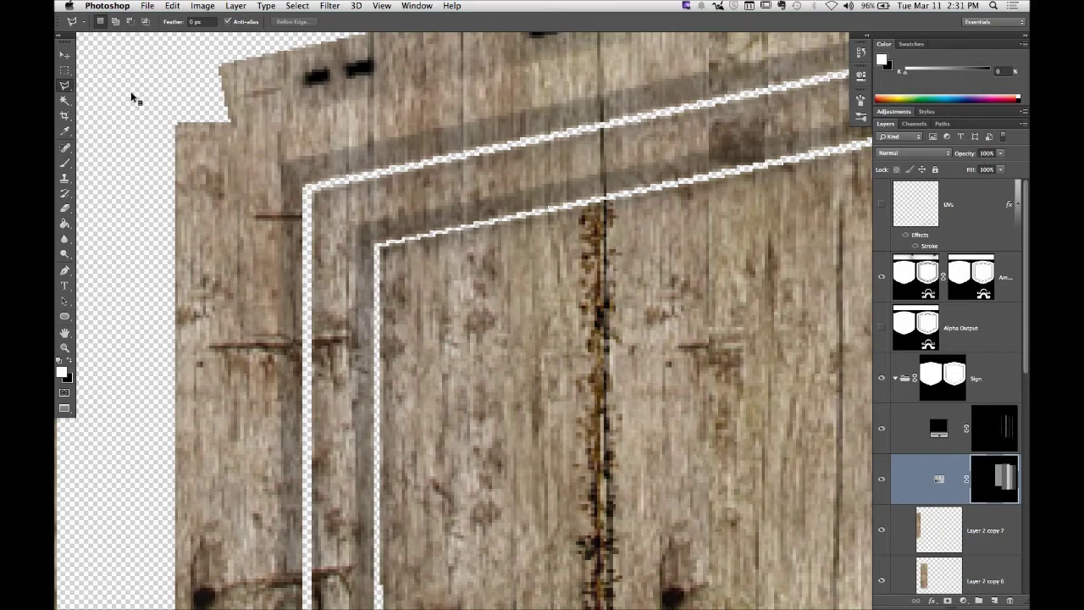
click(307, 185)
mouse_move(728, 120)
mouse_down()
mouse_move(379, 250)
mouse_move(209, 278)
mouse_up()
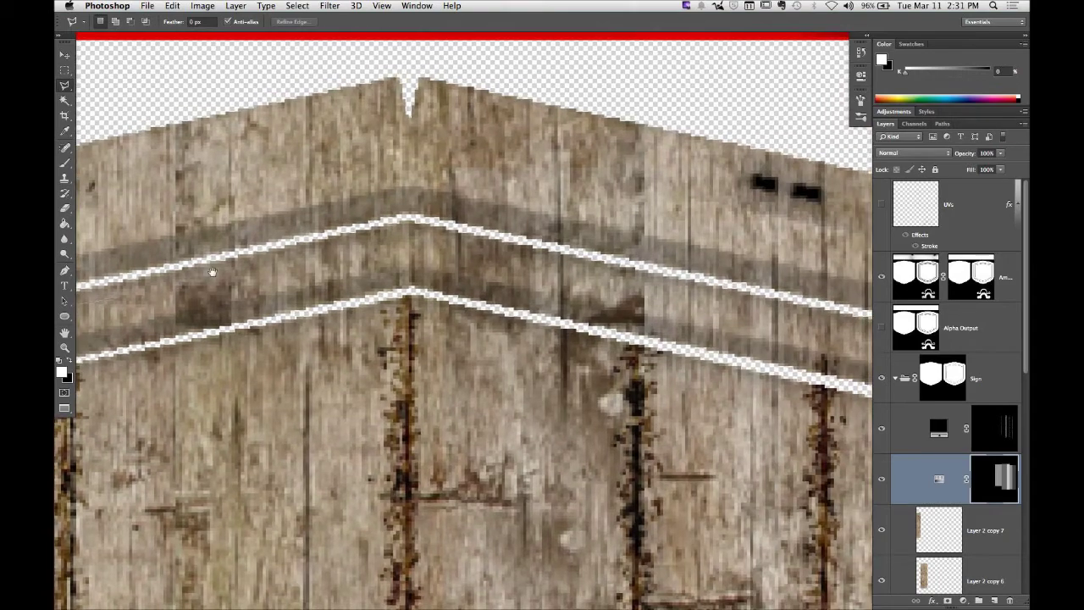
click(410, 221)
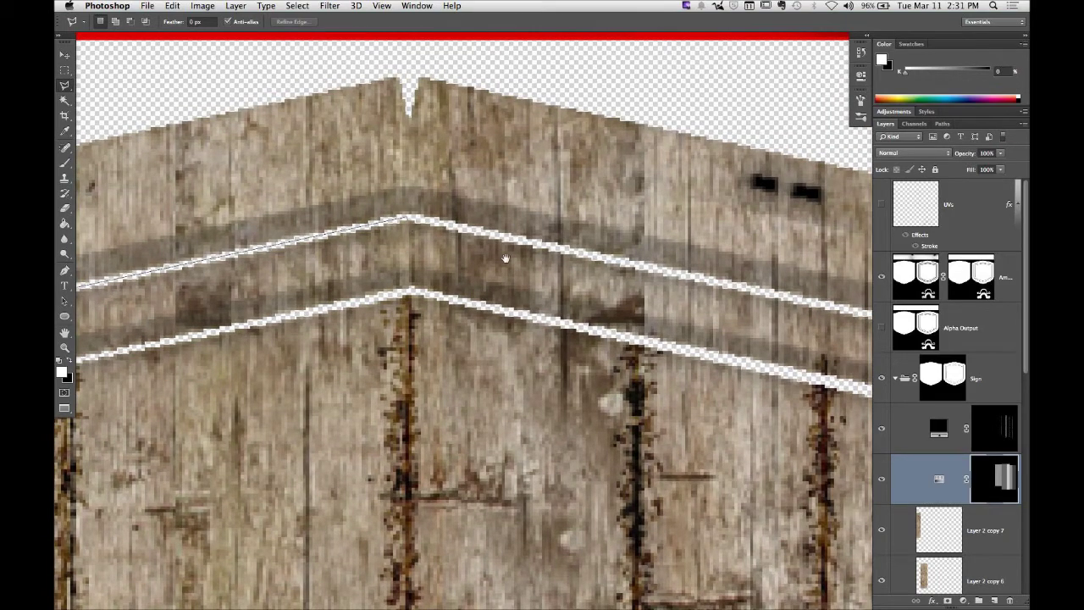
drag(752, 288, 404, 284)
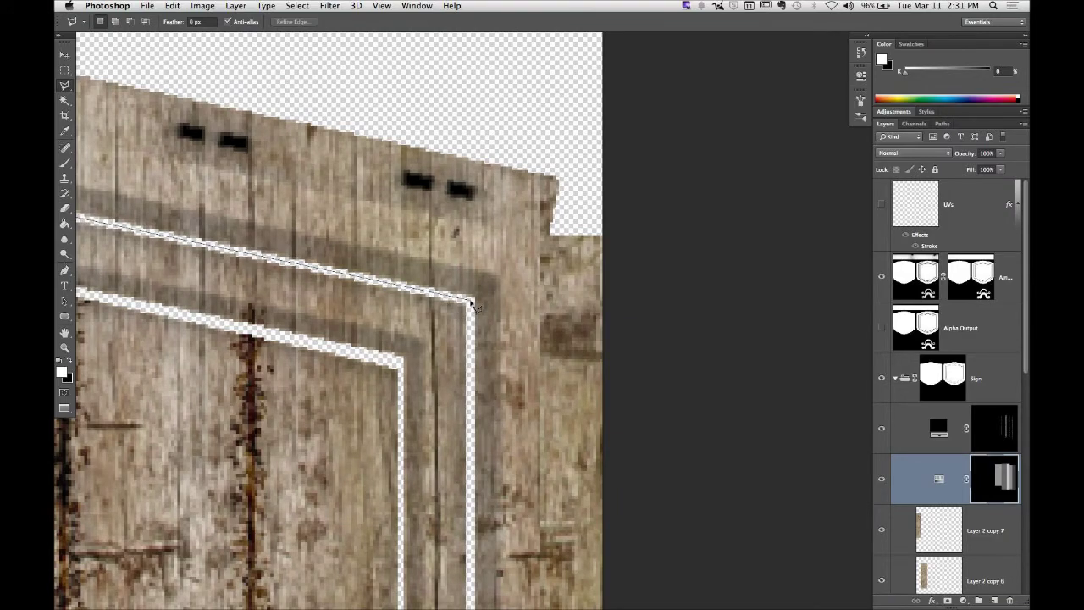
click(472, 302)
scroll(462, 356, down, 10)
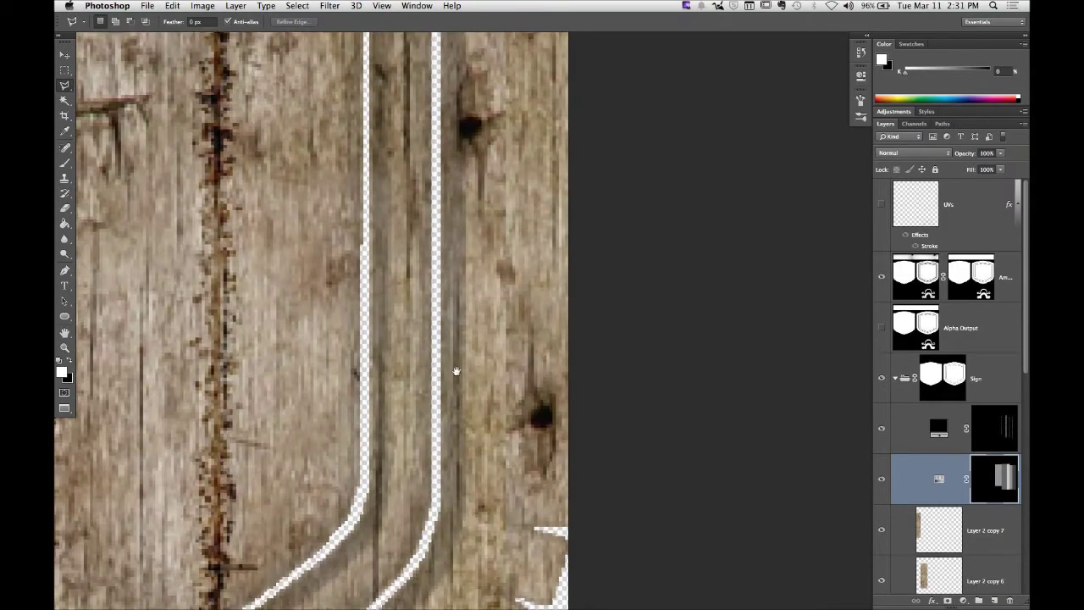
drag(455, 371, 447, 181)
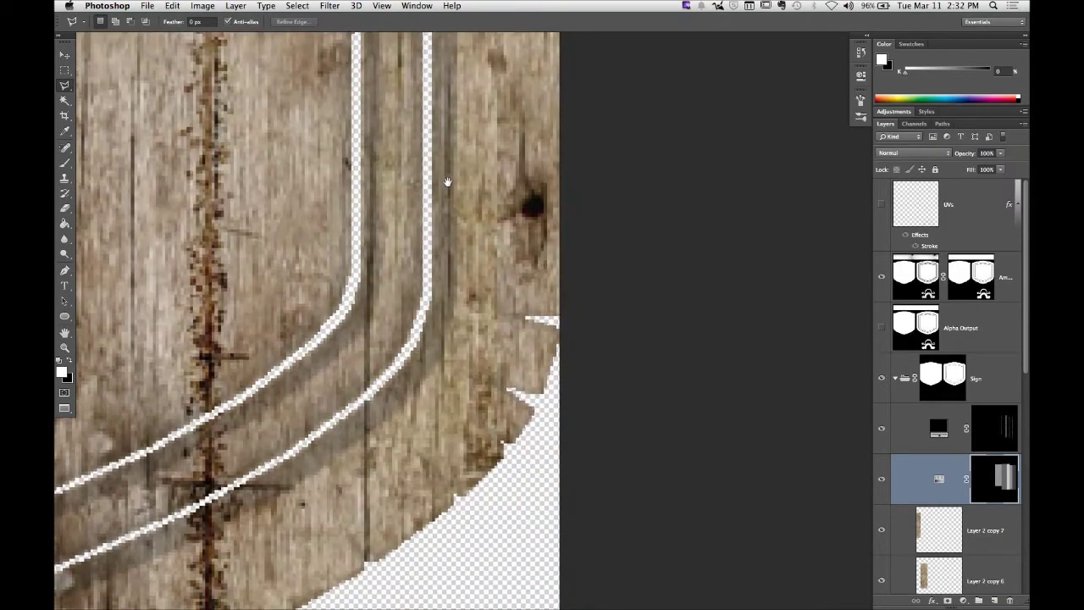
click(429, 299)
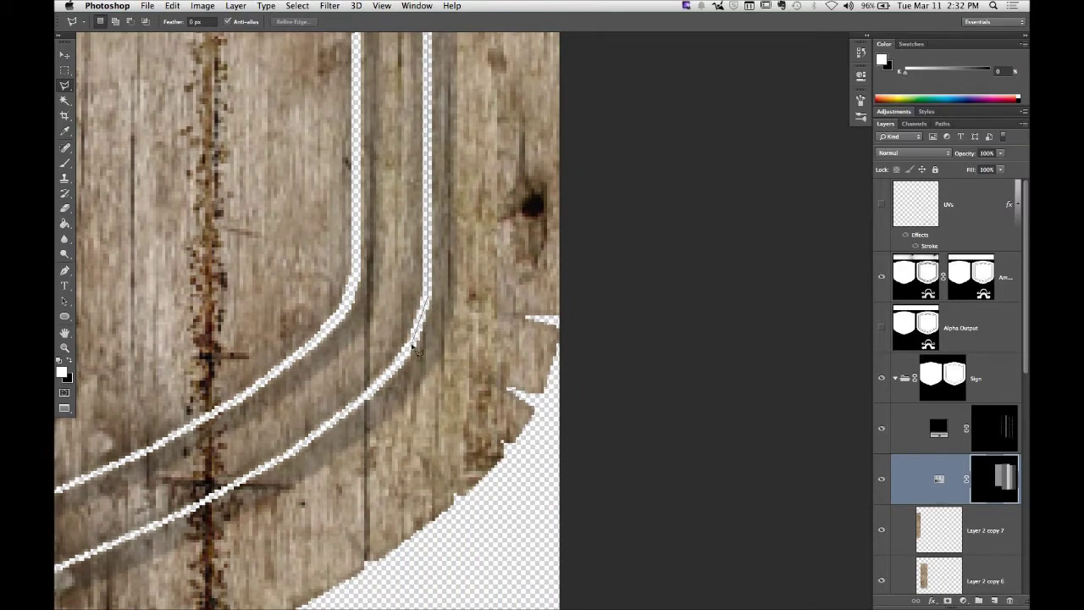
double_click(415, 347)
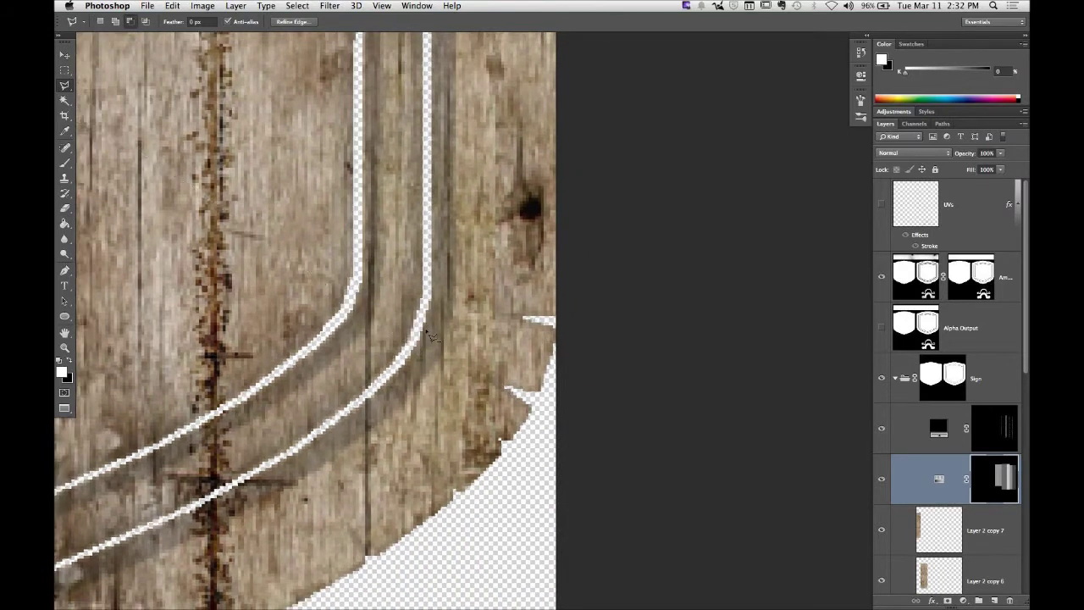
key(super+0)
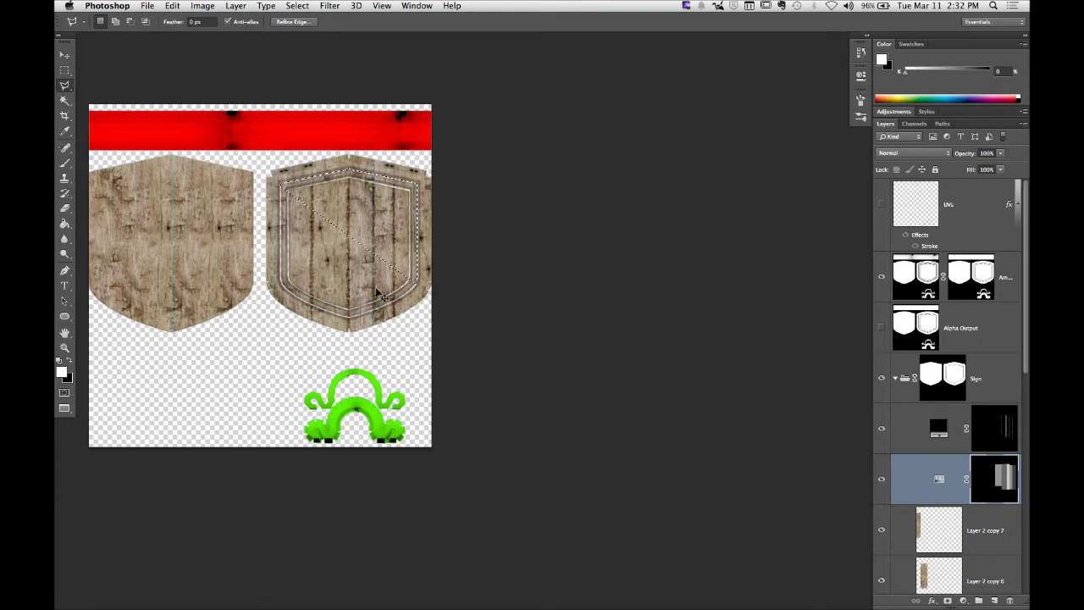
key(super+d)
drag(316, 234, 351, 261)
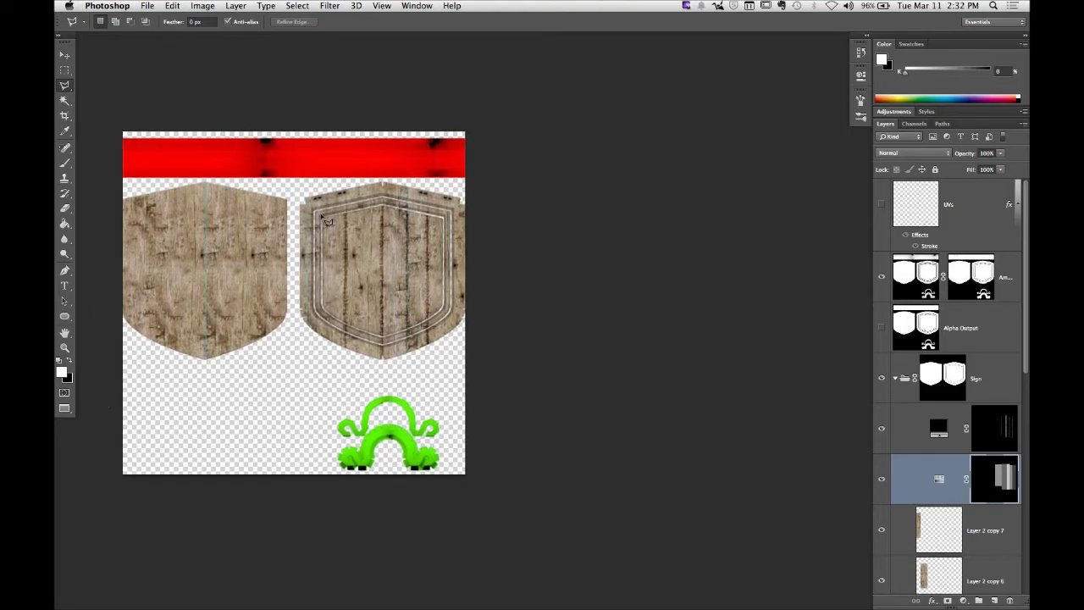
drag(327, 221, 304, 205)
click(65, 84)
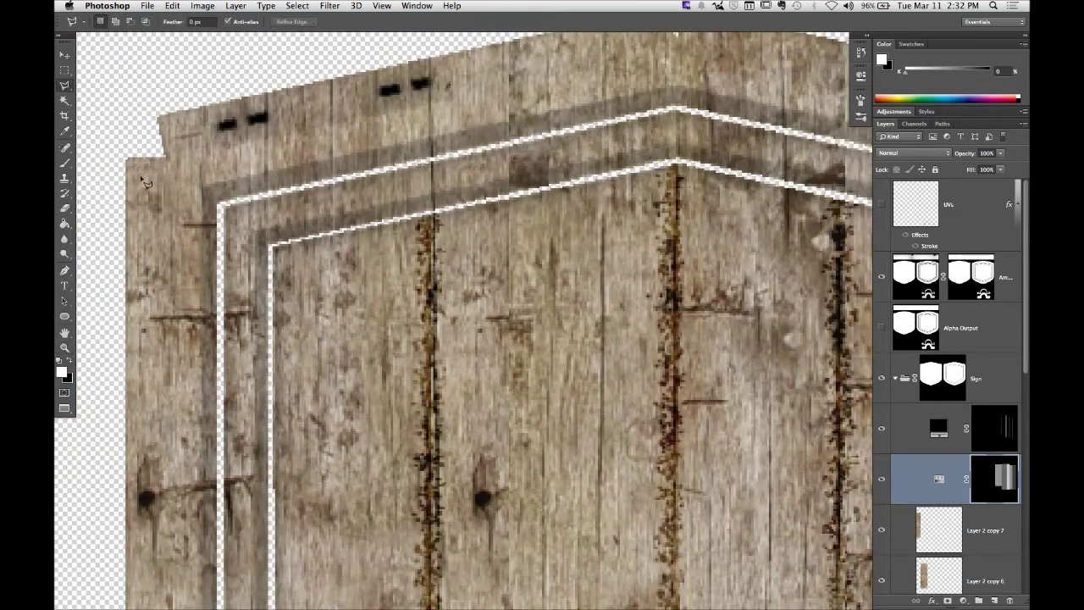
click(218, 205)
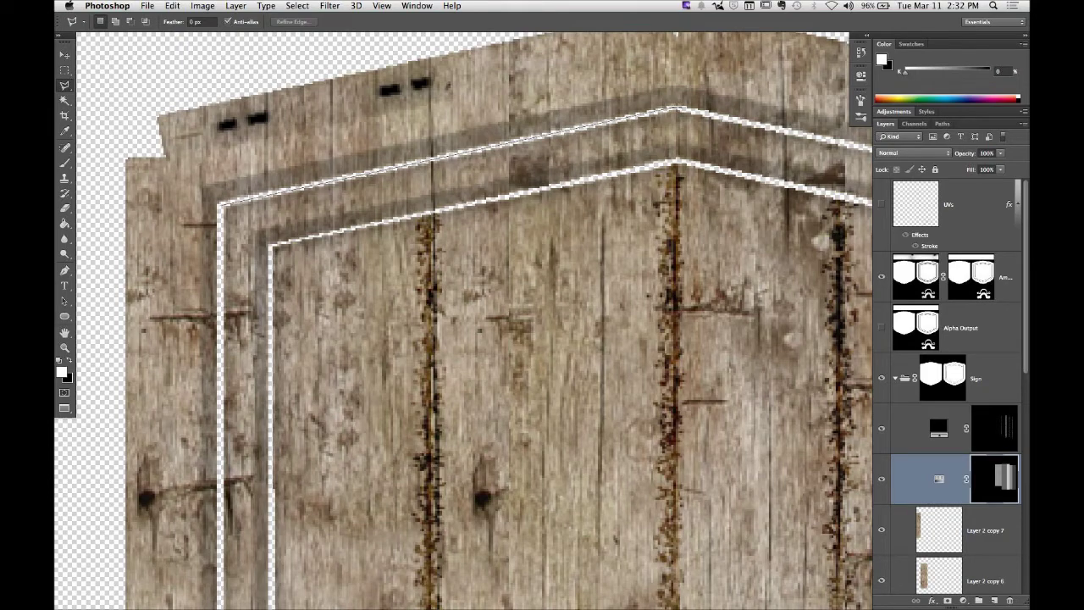
drag(740, 141, 310, 135)
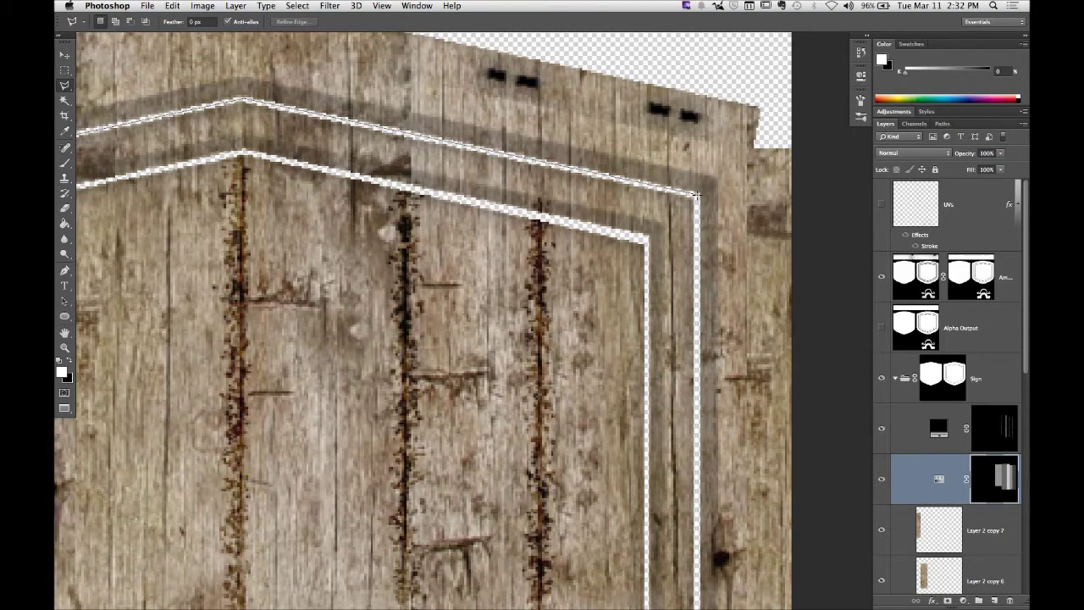
scroll(695, 194, down, 10)
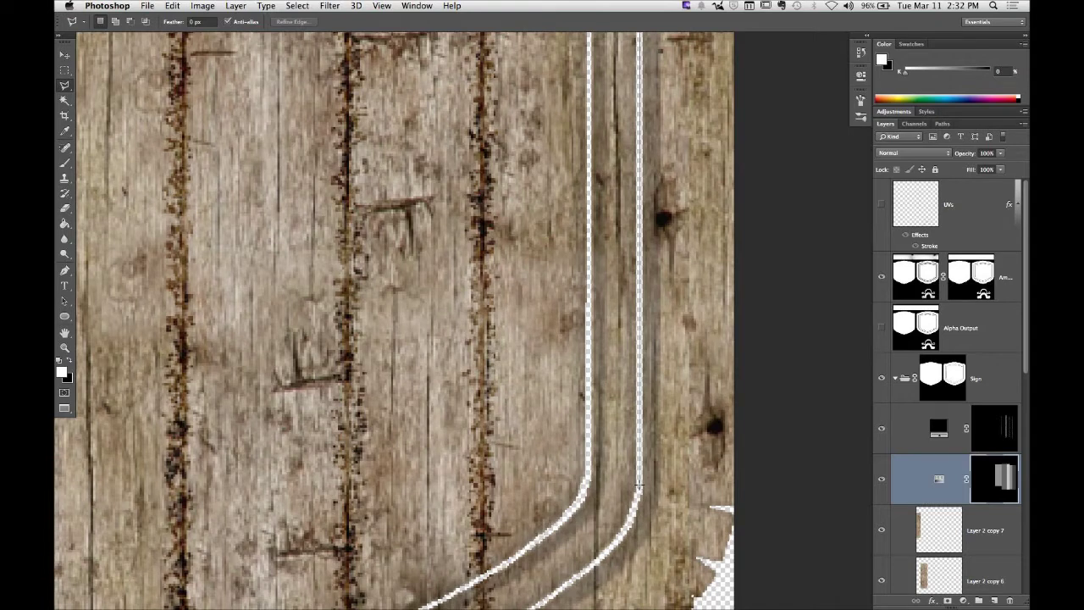
scroll(636, 493, down, 5)
scroll(637, 493, left, 2)
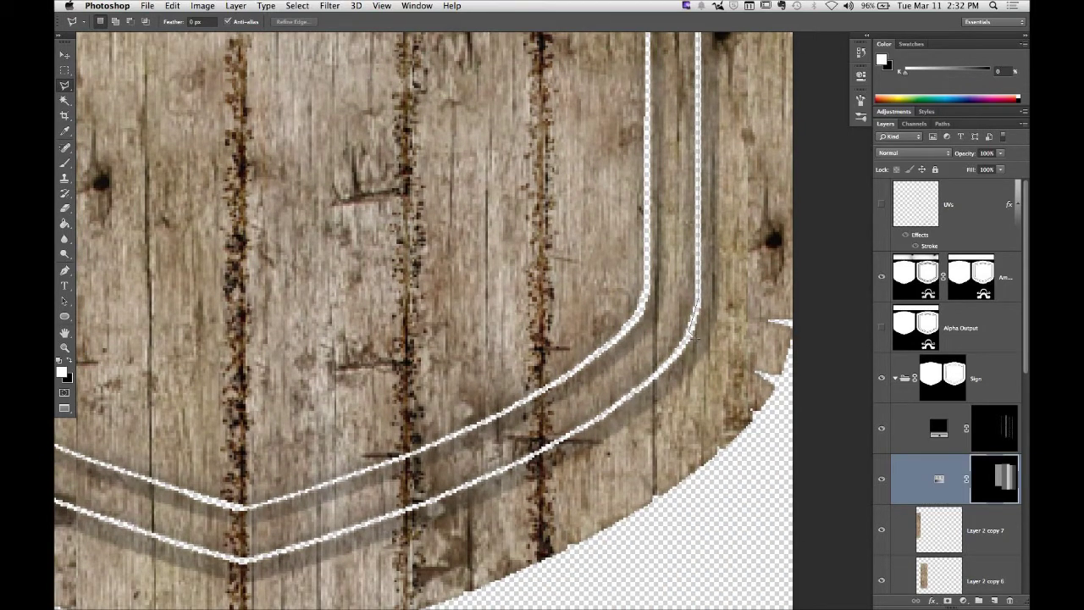
double_click(694, 337)
key(super+d)
Step: Hide the Sign group and the ambient occlusion layer, and show the Alpha Output layer on its own
click(881, 379)
scroll(648, 292, up, 1)
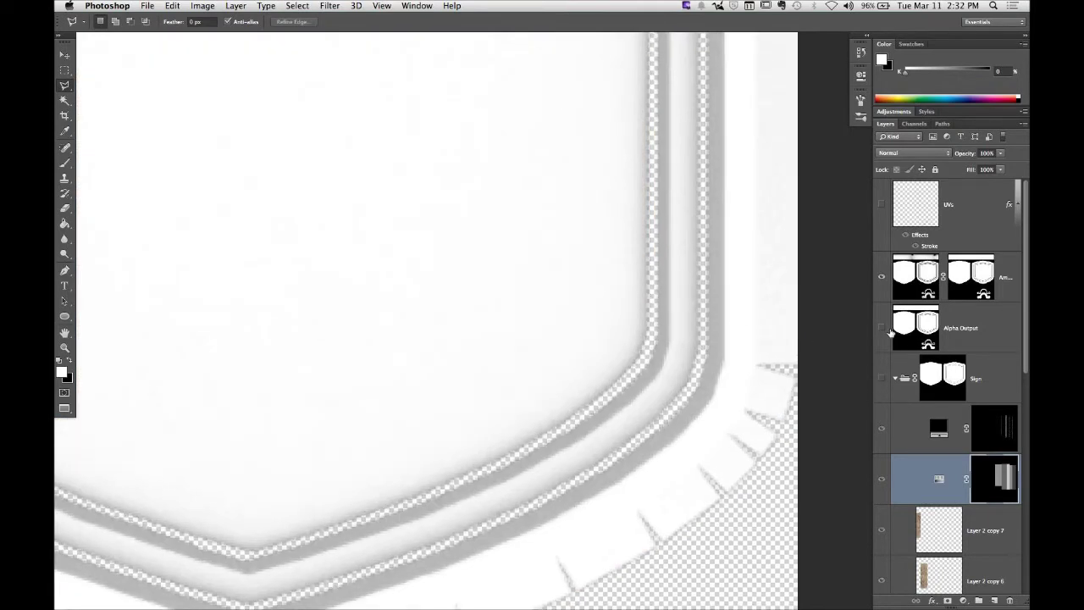
click(881, 328)
scroll(652, 298, up, 1)
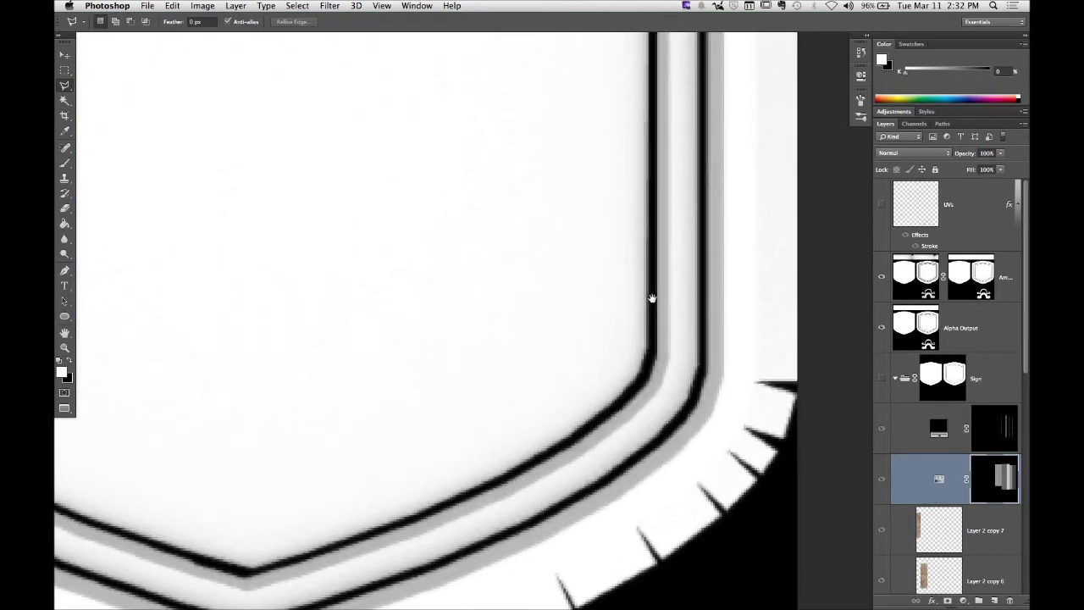
click(881, 277)
scroll(706, 249, left, 1)
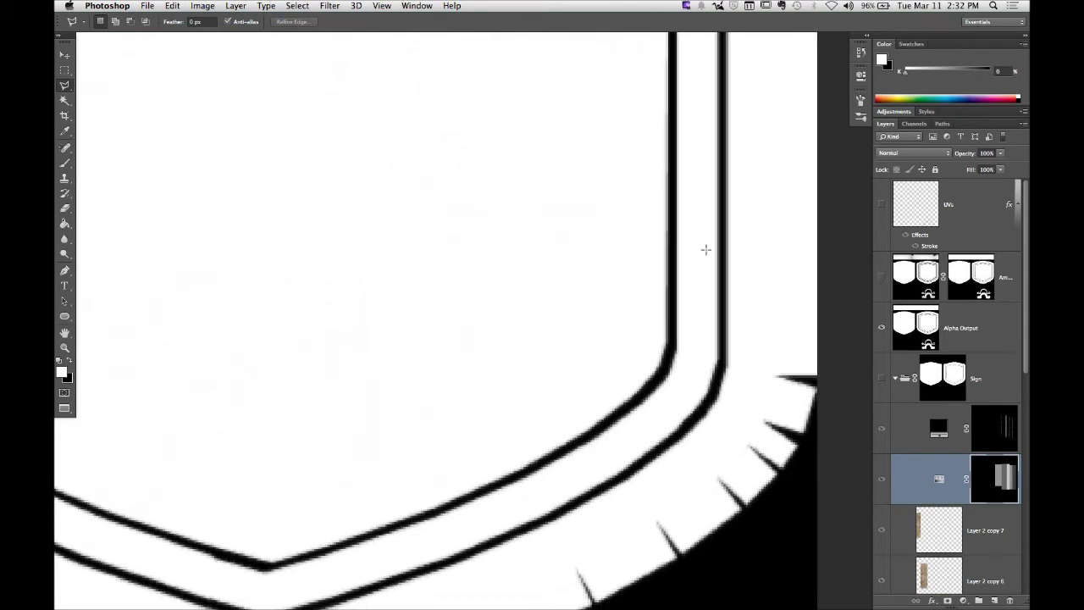
Step: Examine the black frame lines of the framed shield in the alpha map, from the lower curve around to the upper corners
key(space)
mouse_move(544, 474)
mouse_down()
mouse_move(583, 441)
mouse_move(762, 385)
mouse_up()
mouse_move(364, 430)
mouse_down()
mouse_move(554, 382)
mouse_move(623, 424)
mouse_up()
drag(369, 227, 372, 430)
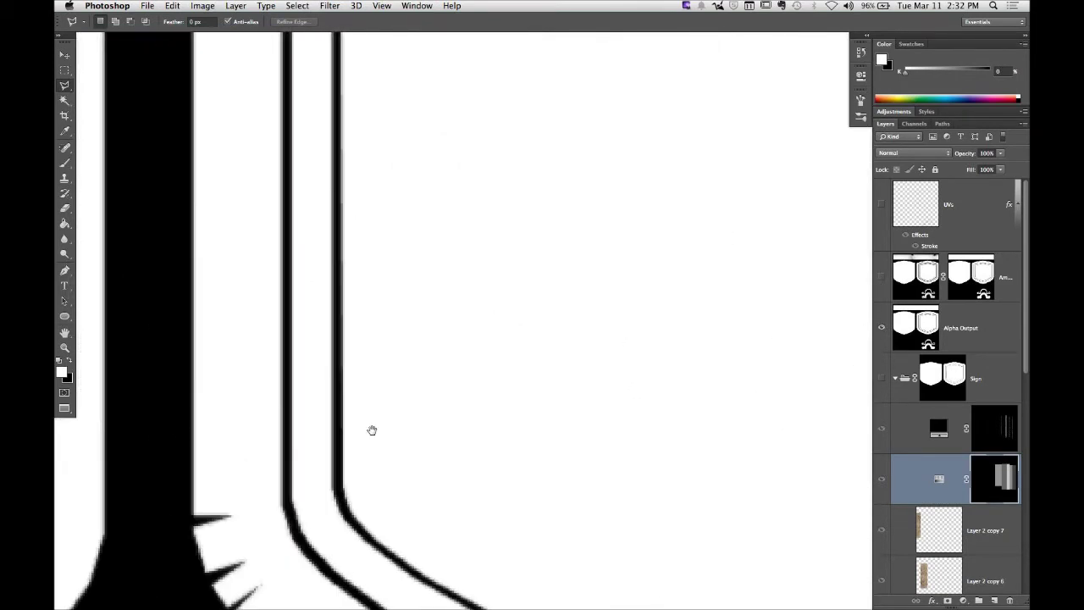
scroll(372, 430, up, 10)
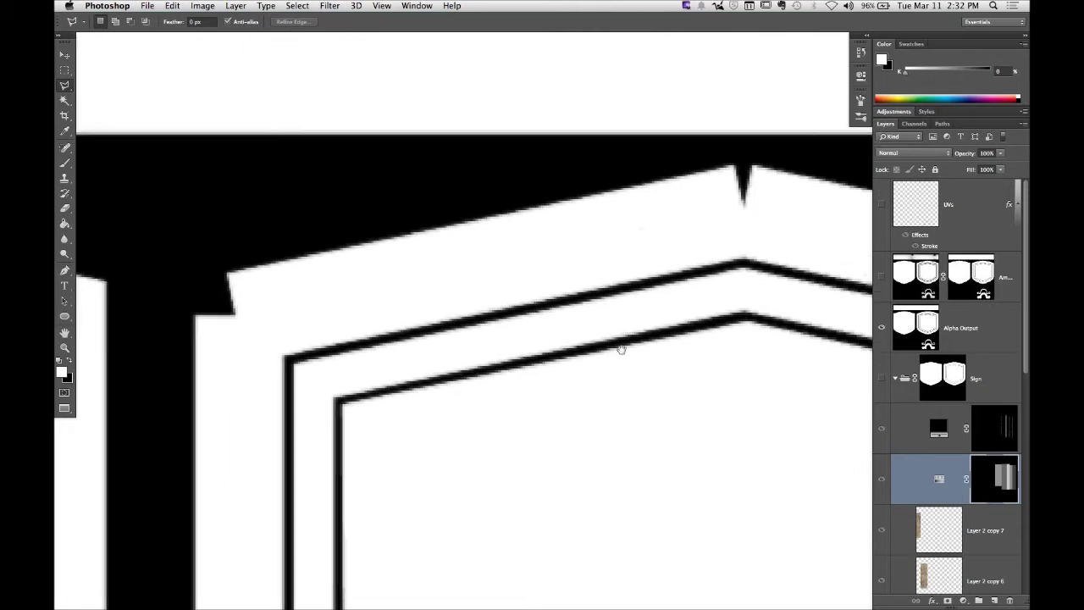
scroll(620, 349, right, 10)
scroll(621, 349, down, 4)
scroll(550, 253, up, 1)
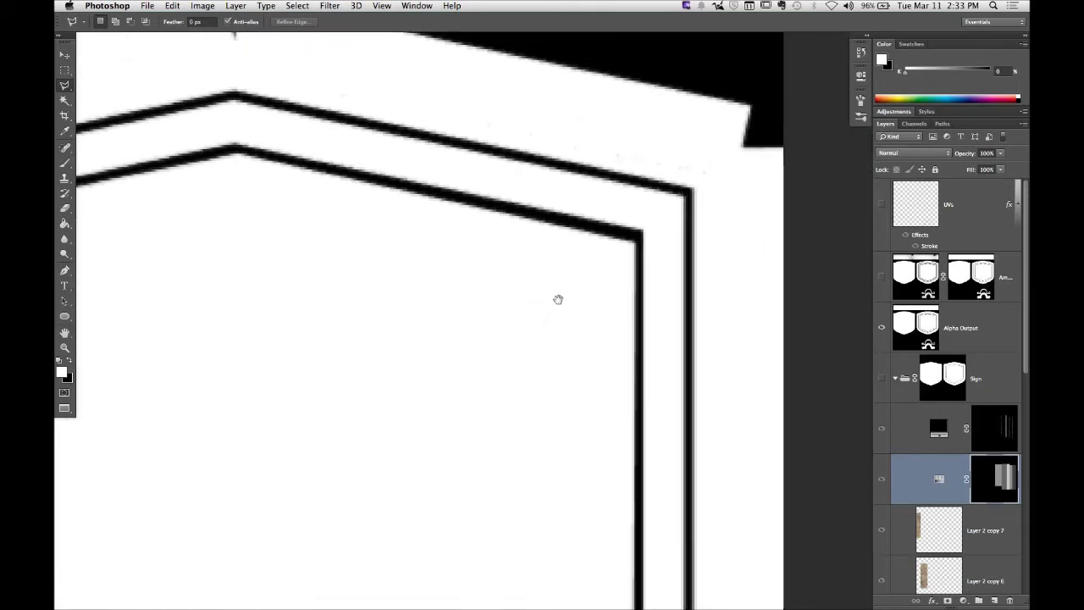
scroll(558, 298, up, 2)
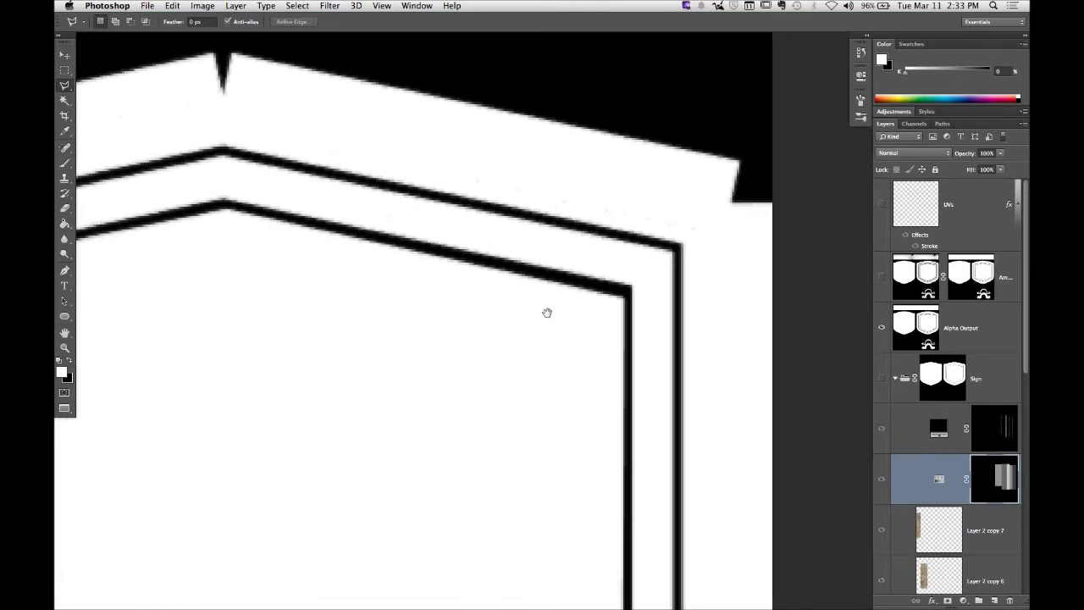
Step: Select the band between the two frame lines with the Magic Wand, and bring back the Sign group in place of Alpha Output
click(68, 103)
scroll(406, 254, down, 8)
scroll(408, 161, right, 2)
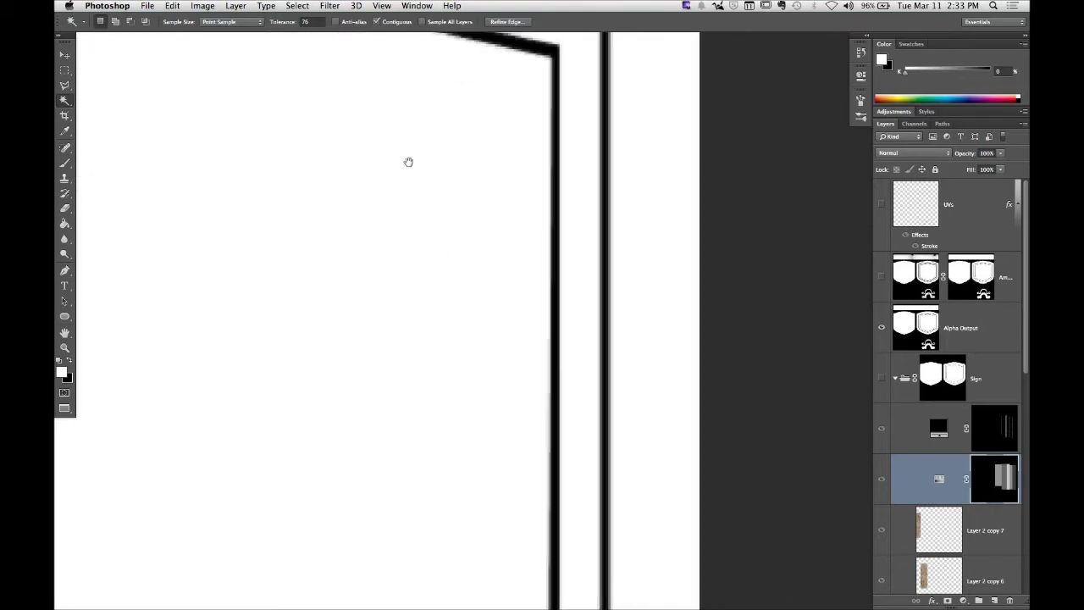
scroll(408, 162, down, 10)
scroll(431, 327, right, 1)
click(309, 228)
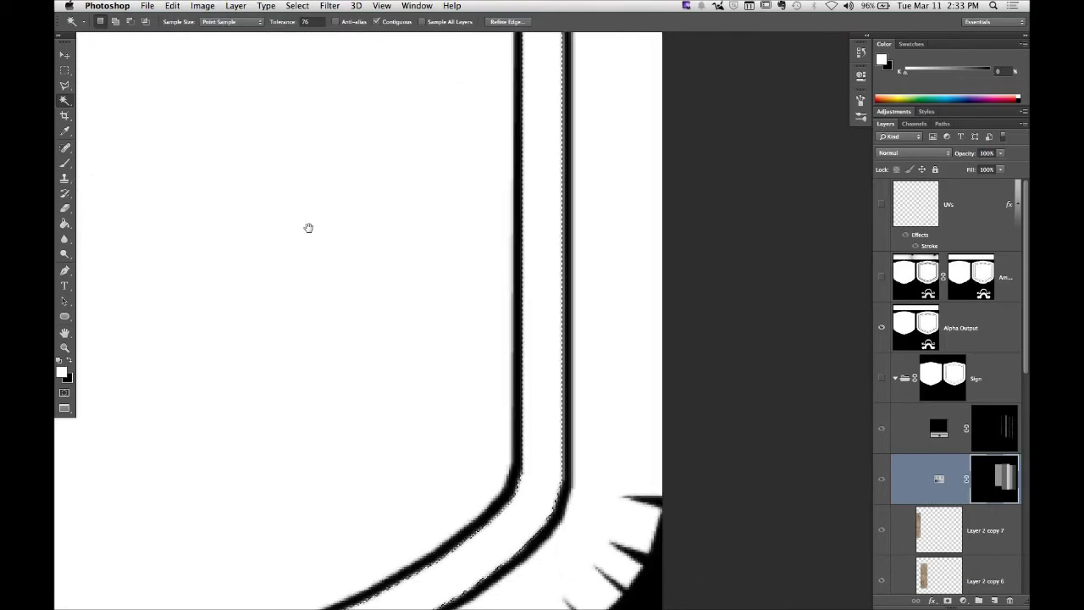
click(881, 330)
click(881, 378)
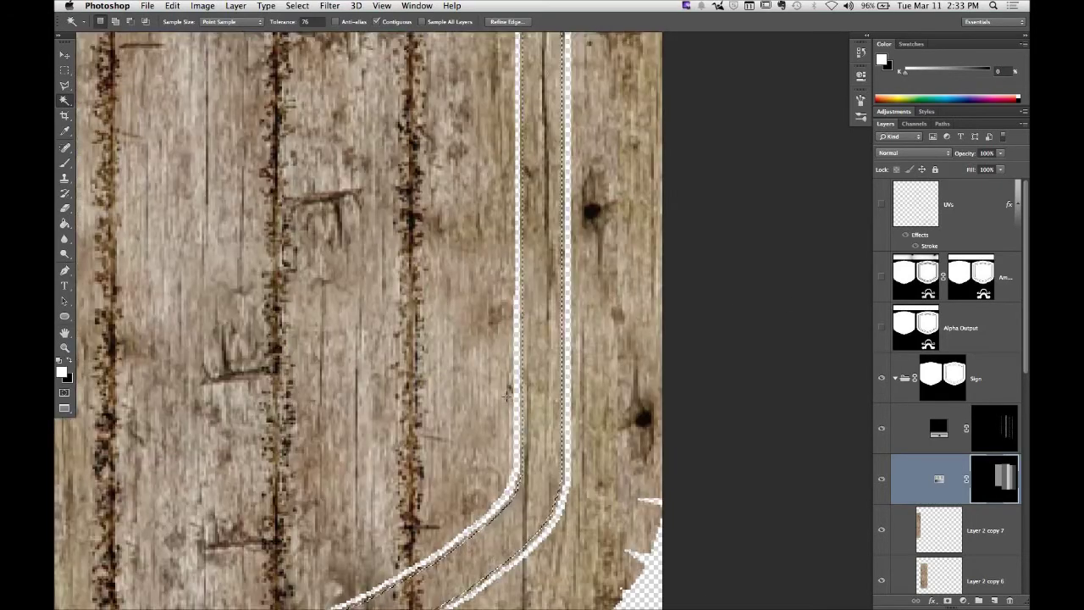
Step: Fill the selected frame band with a Solid Color fill layer in red, ff0000
scroll(508, 396, left, 3)
scroll(508, 396, down, 1)
click(964, 601)
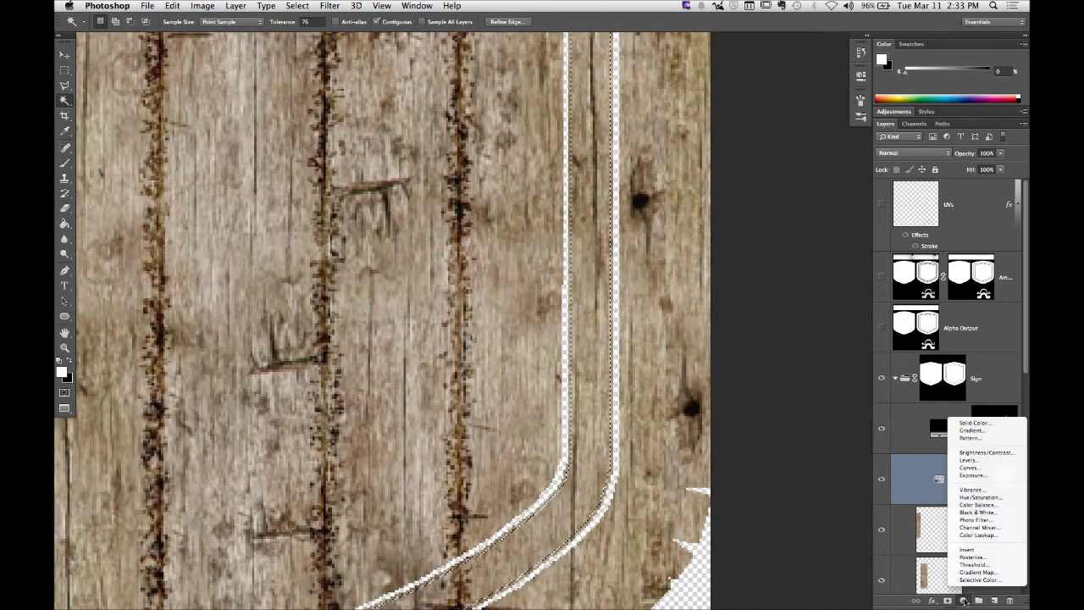
click(974, 423)
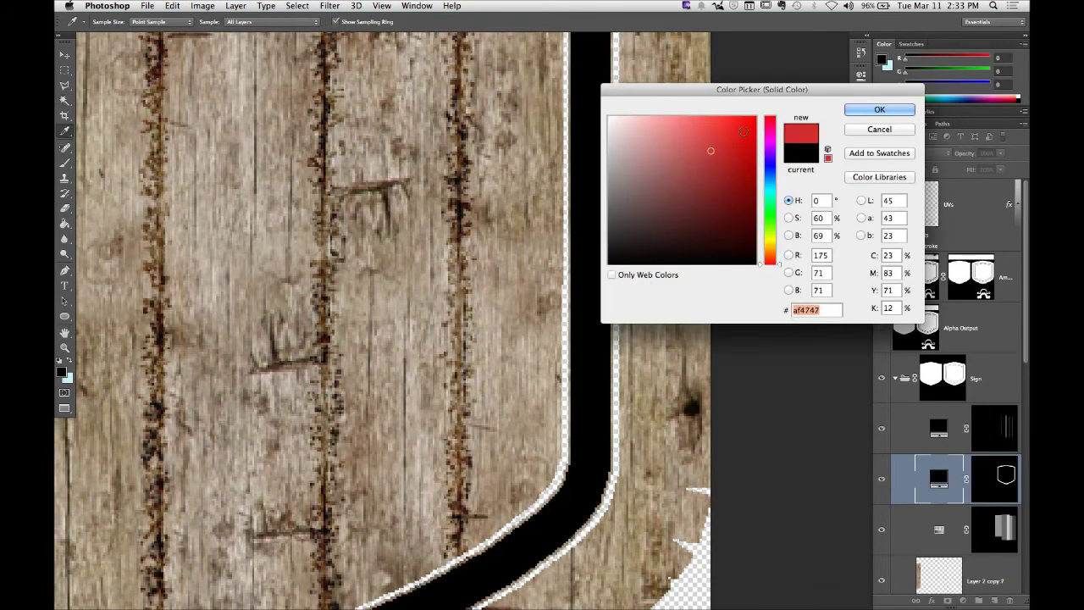
text(ff0000)
key(Return)
scroll(569, 298, up, 1)
scroll(569, 298, left, 1)
key(z)
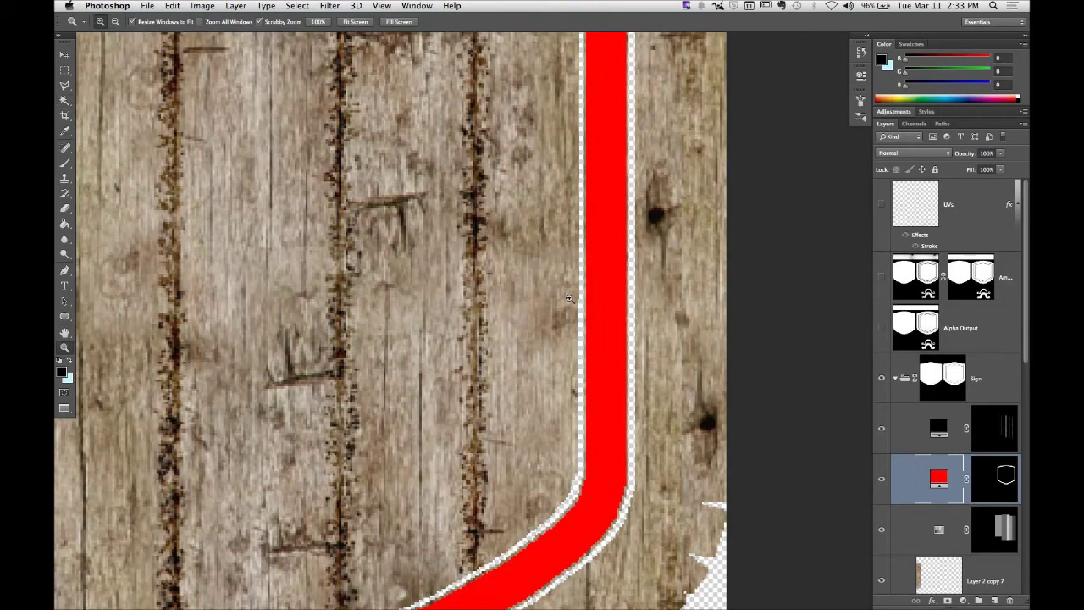
scroll(569, 298, down, 5)
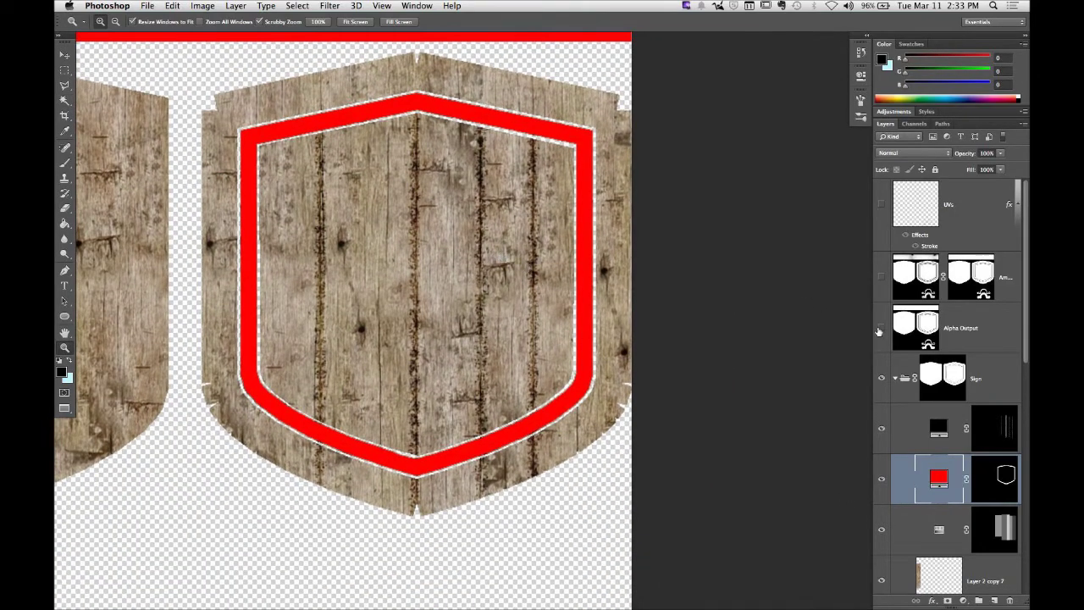
Step: Show and activate the Alpha Output layer, and select the framed shield's outer border area with the Magic Wand
click(880, 328)
scroll(377, 269, left, 1)
scroll(377, 269, up, 1)
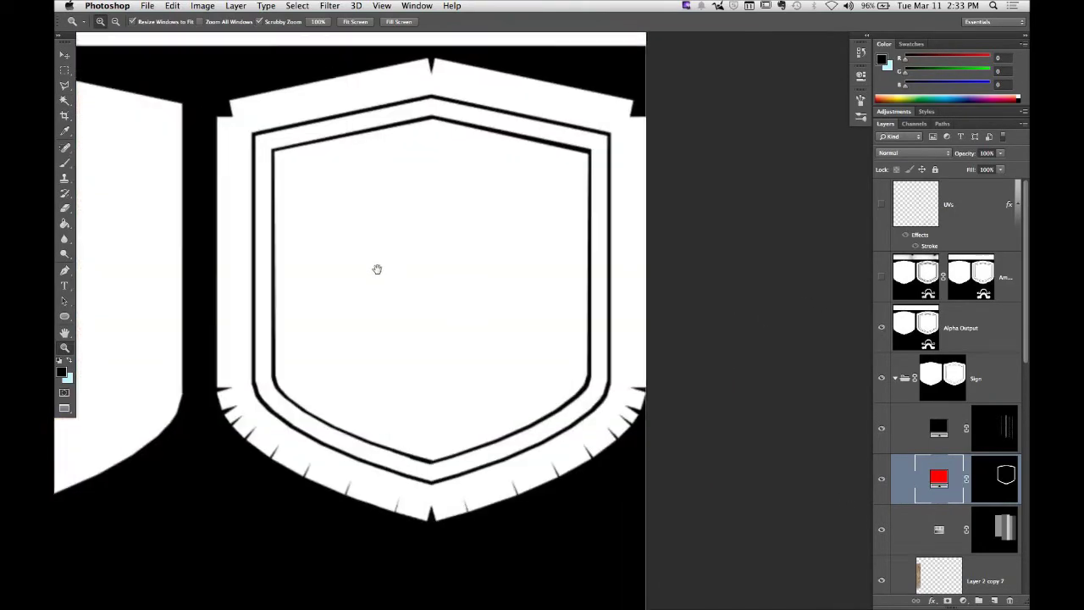
scroll(377, 269, left, 1)
scroll(376, 269, up, 1)
click(980, 345)
key(w)
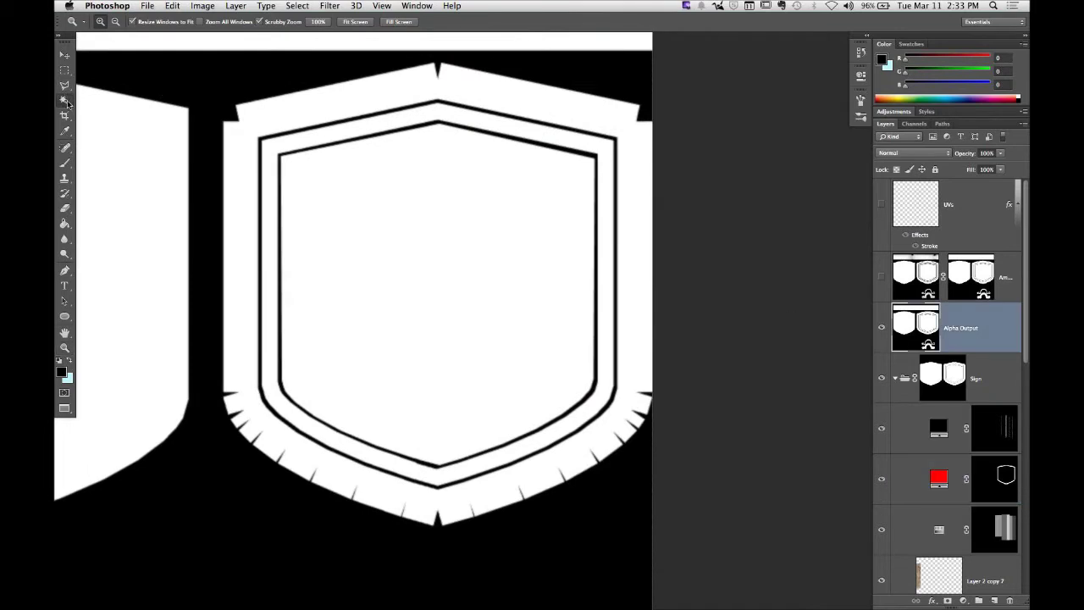
click(244, 171)
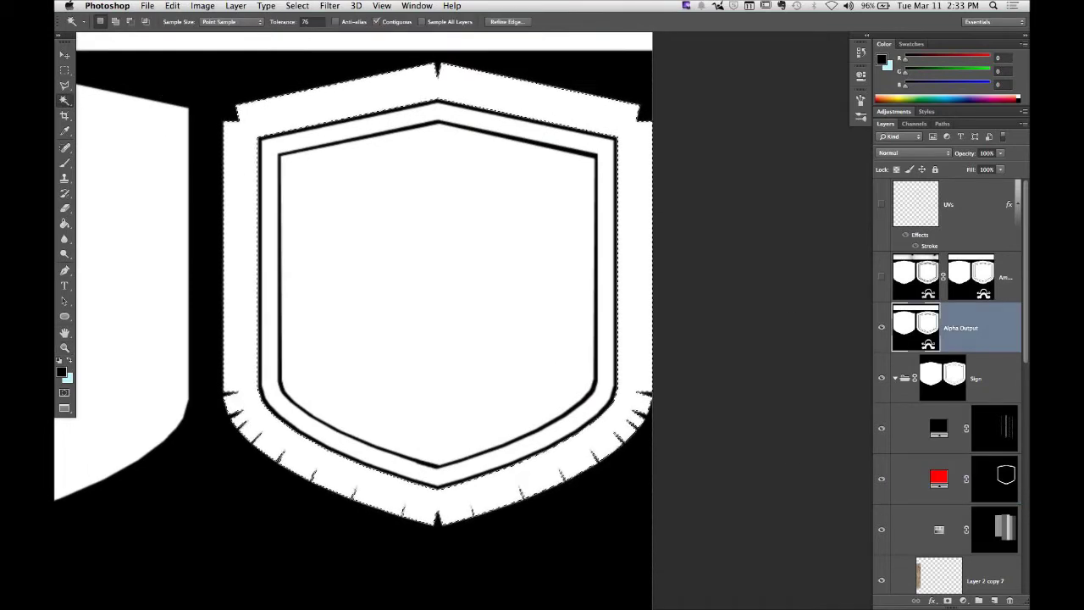
Step: Add a Solid Color fill layer in blue, 0006ff, for the outer border and move it into the Sign group beneath Layer 2 copy
click(962, 599)
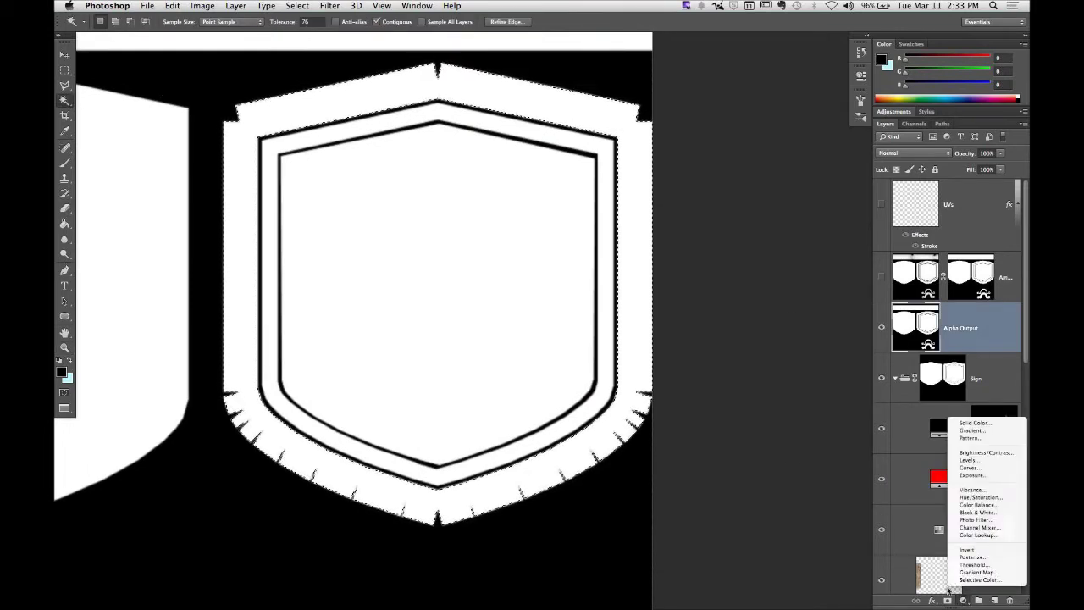
click(974, 422)
click(768, 172)
click(755, 117)
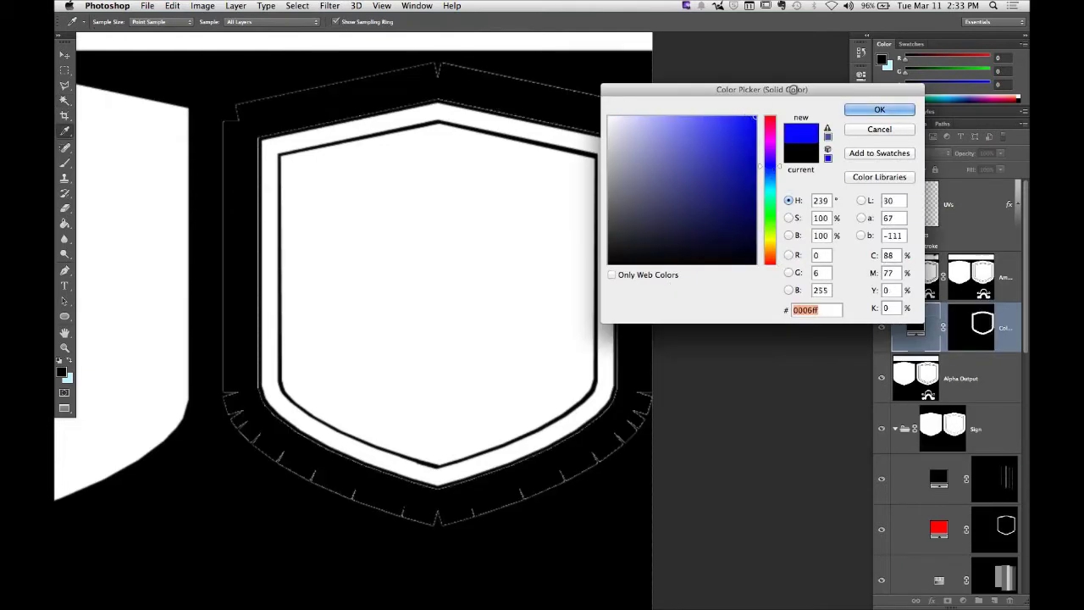
click(878, 109)
mouse_move(921, 339)
mouse_down()
mouse_move(957, 550)
mouse_move(931, 343)
mouse_up()
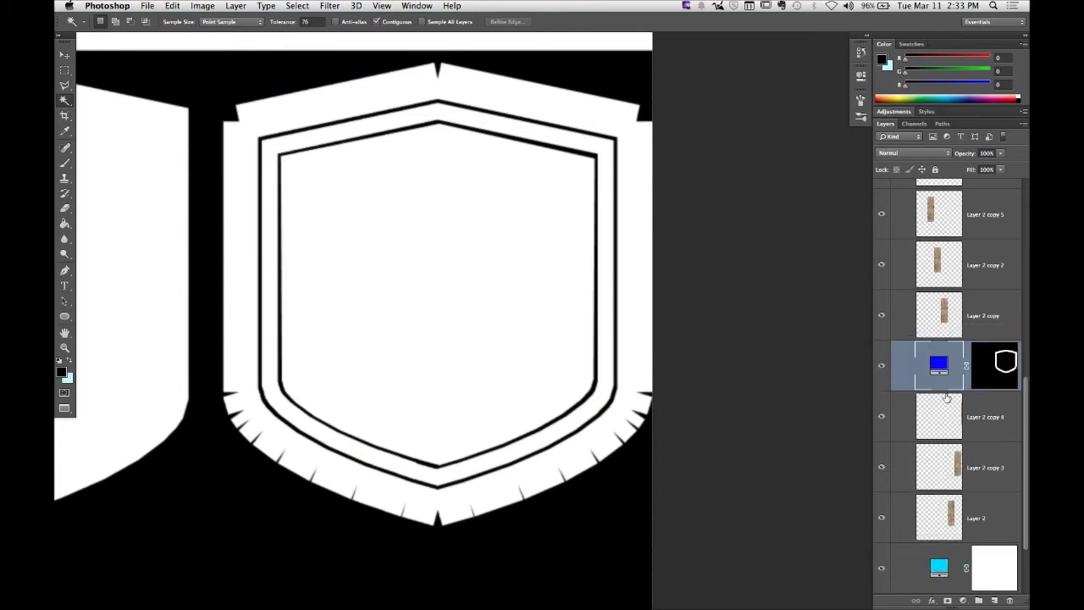
Step: Move the blue fill layer up the layer stack to sit directly beneath the red fill layer, above the Hue/Saturation layer
scroll(936, 411, up, 1)
drag(936, 415, 931, 258)
scroll(936, 391, up, 3)
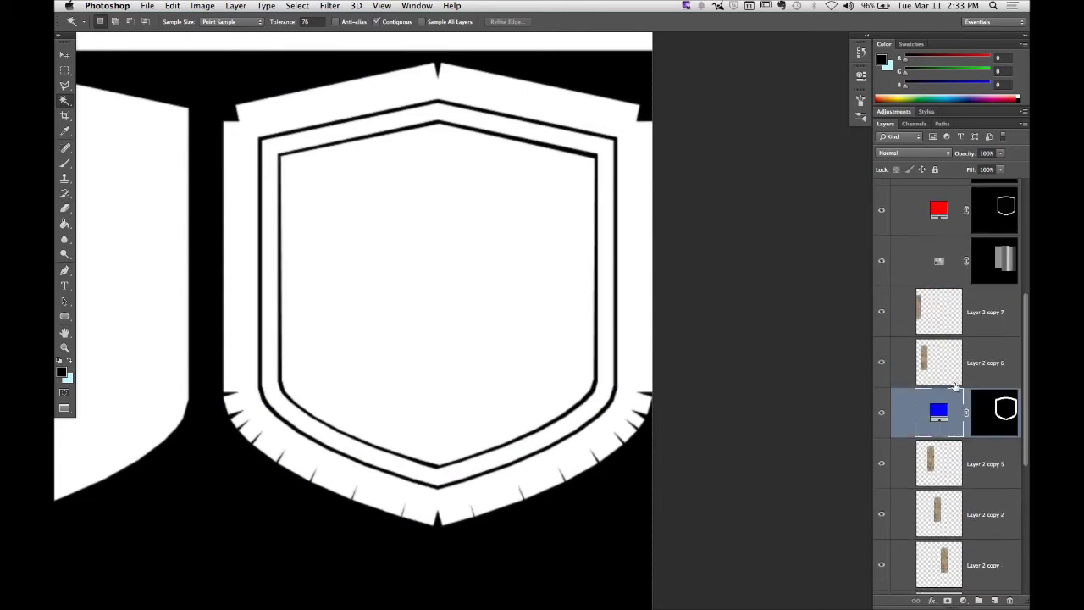
drag(938, 406, 922, 242)
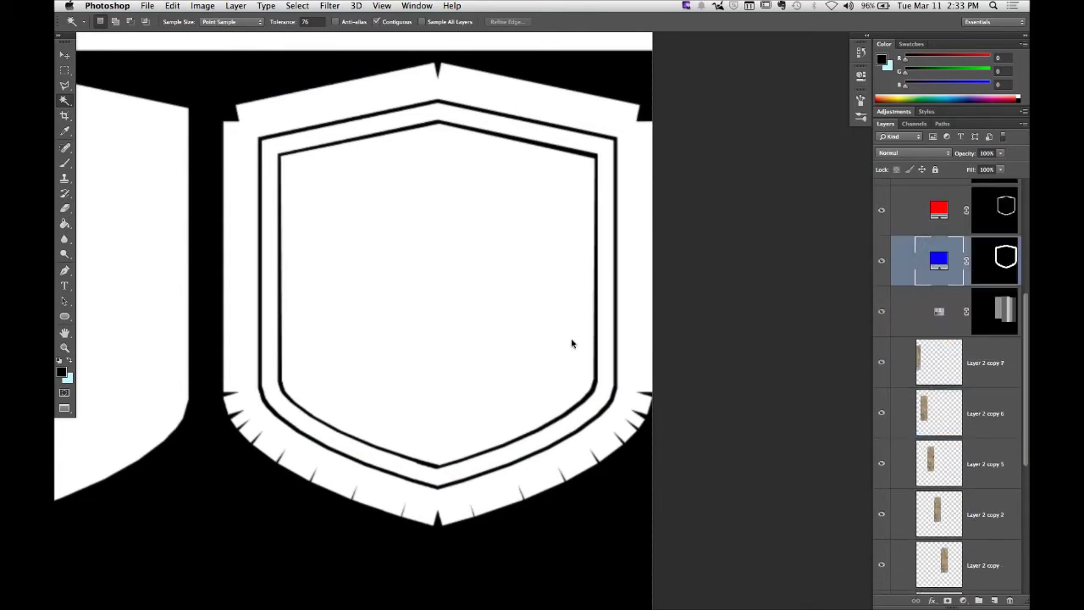
Step: Hide the Alpha Output layer and frame the bordered shield for a closer view of the red and blue fills
scroll(964, 332, up, 5)
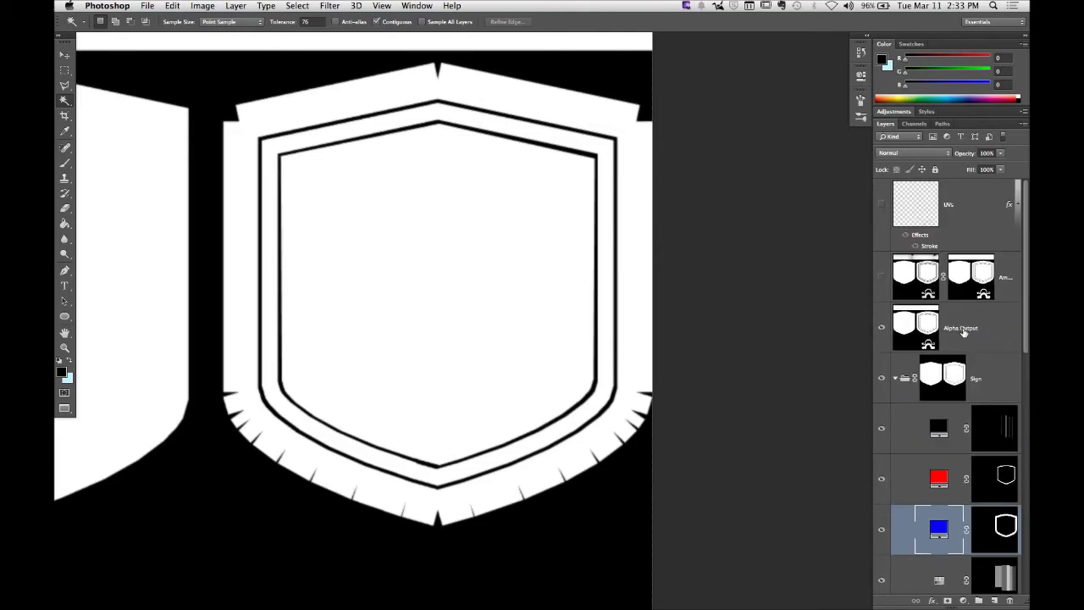
click(882, 327)
drag(427, 295, 334, 305)
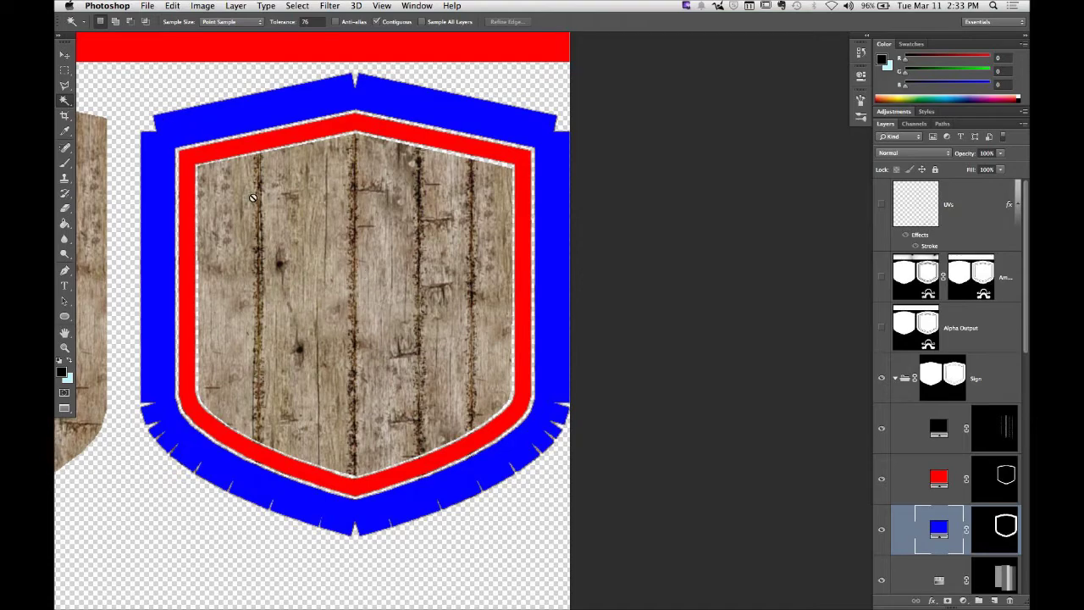
key(z)
click(221, 125)
drag(220, 125, 250, 146)
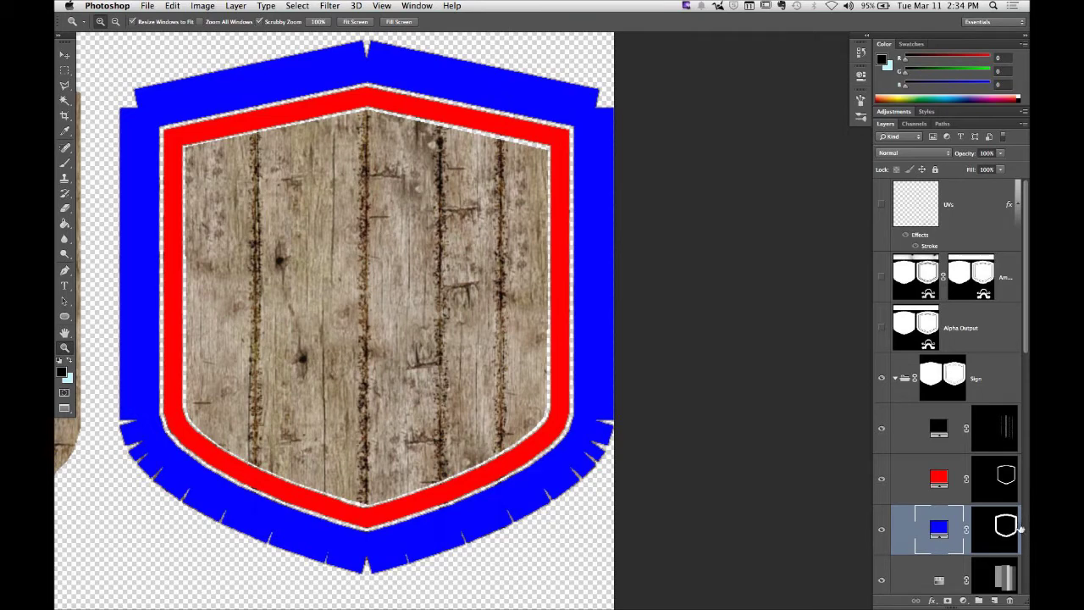
Step: Load the red fill layer's mask as a selection and create a new group above it masked to that selection
click(935, 484)
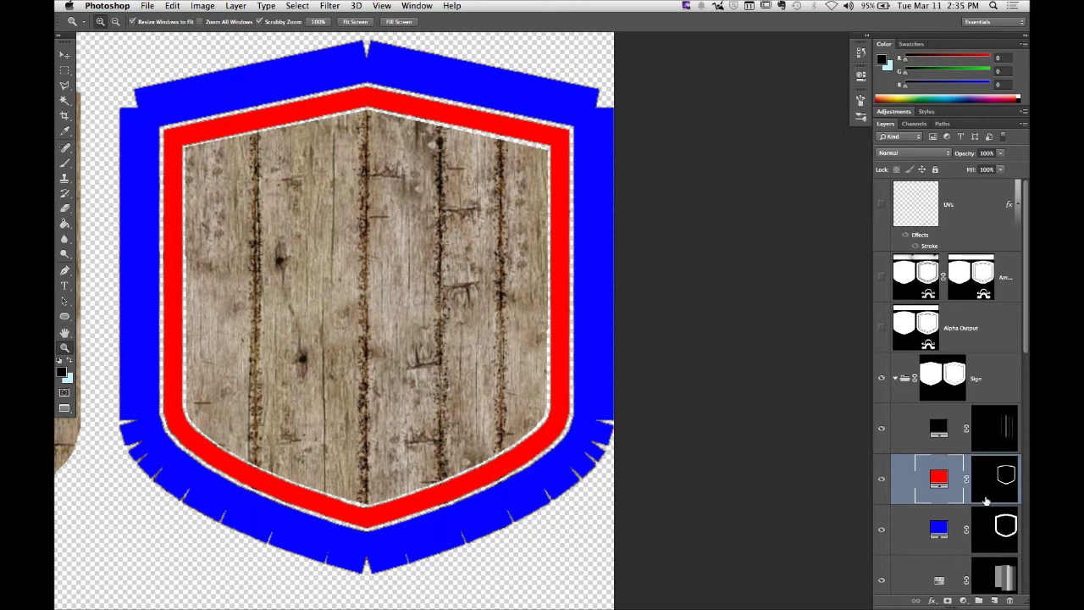
mouse_move(985, 500)
mouse_down()
mouse_move(977, 490)
mouse_move(990, 498)
mouse_up()
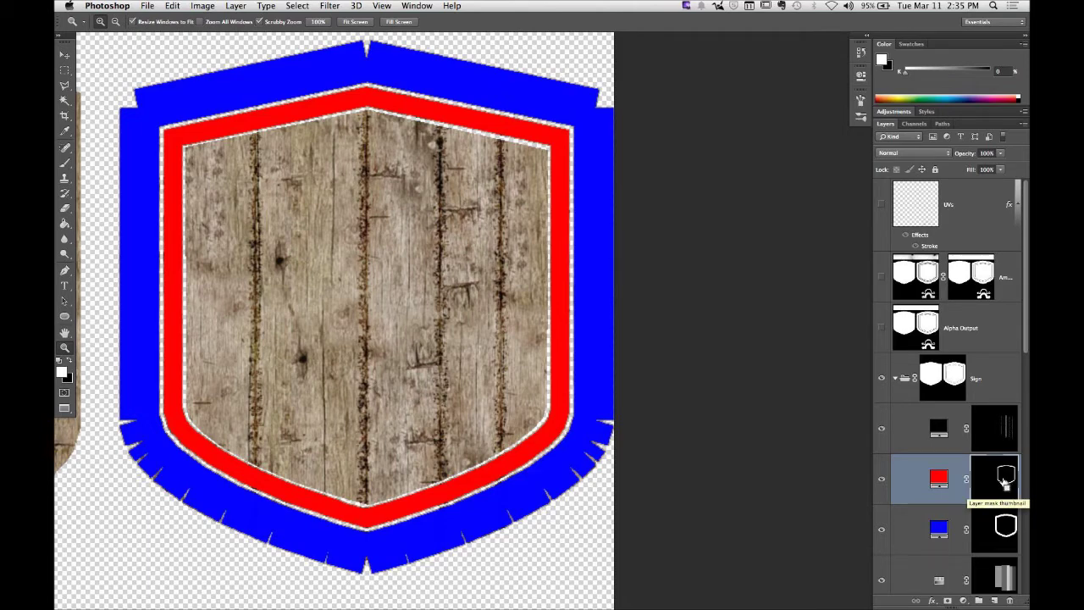
super+click(1004, 484)
click(979, 600)
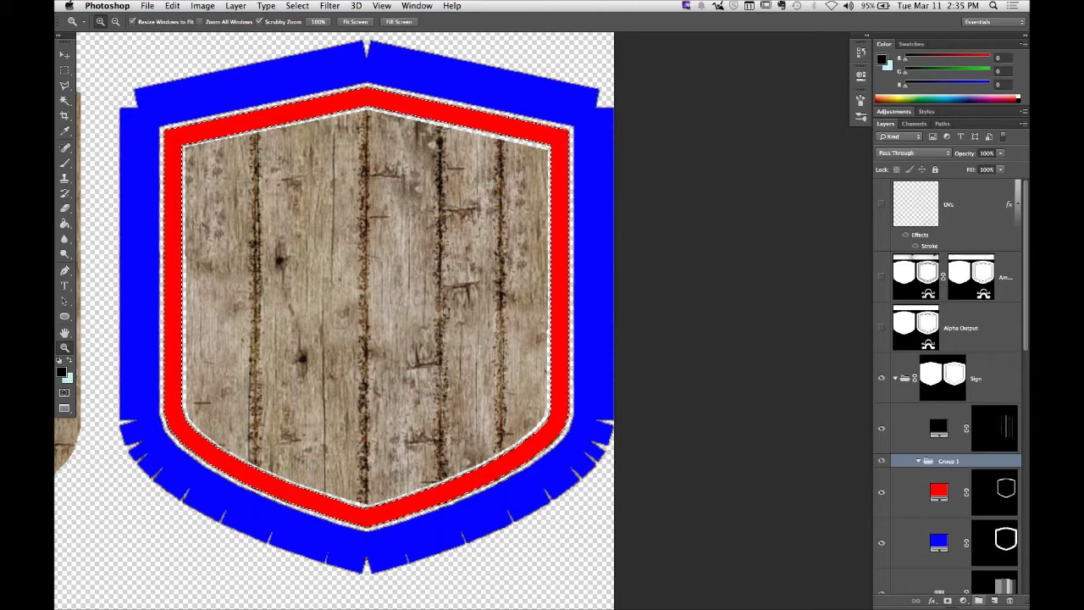
click(946, 600)
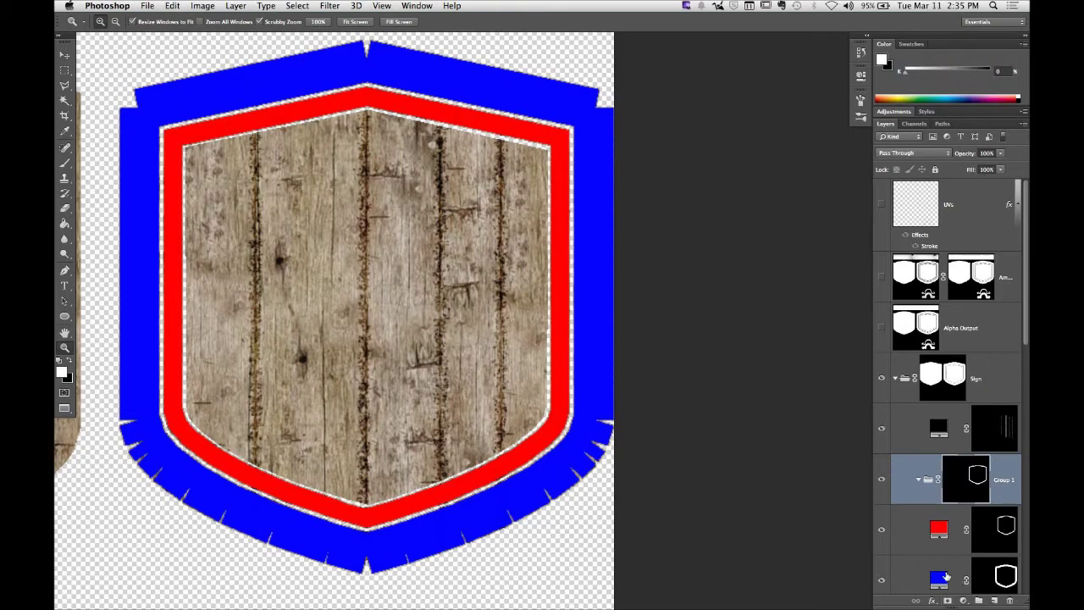
Step: Fill the red fill layer's own mask with black to hide its color in the frame band
click(1001, 530)
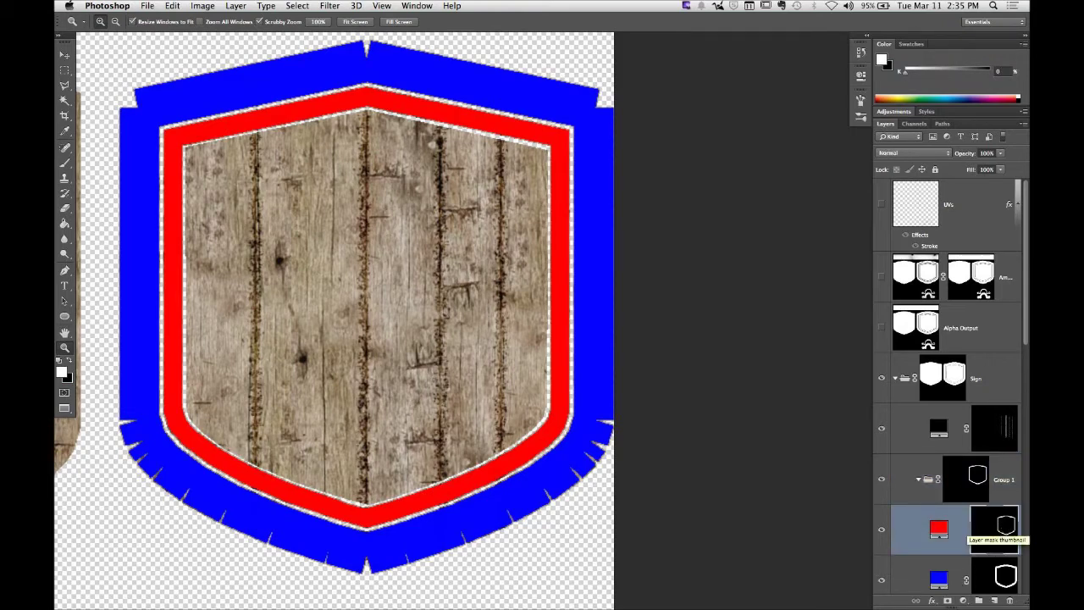
click(172, 6)
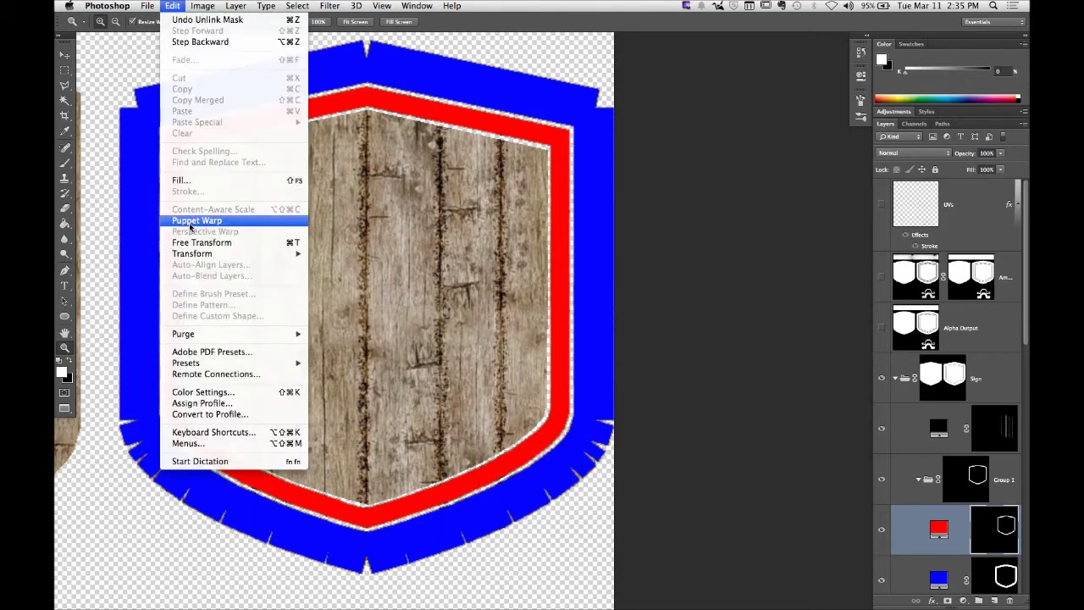
click(182, 181)
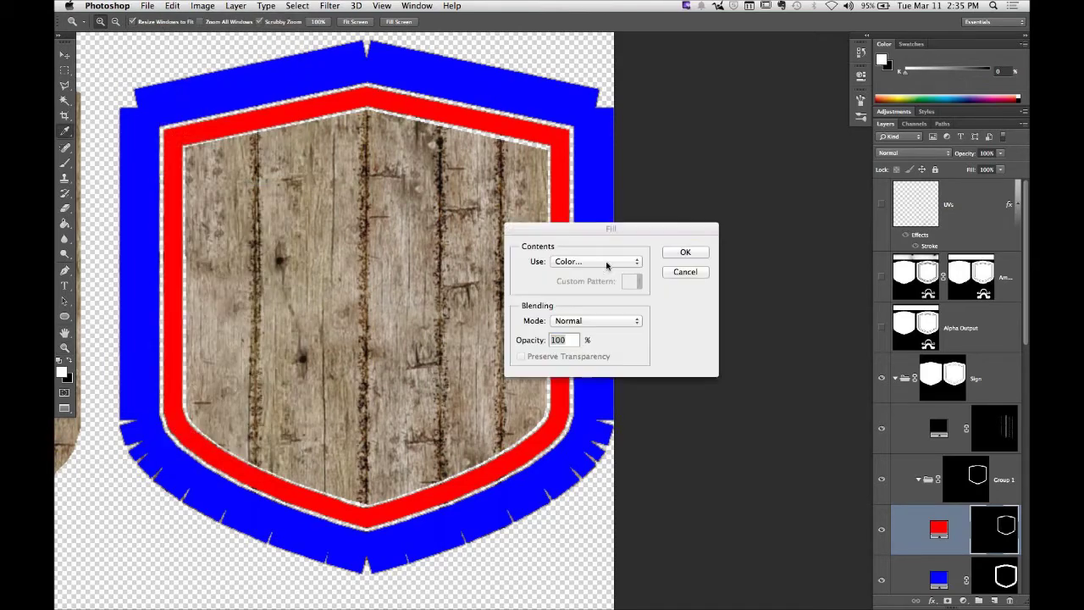
click(623, 261)
key(Return)
key(Return)
key(z)
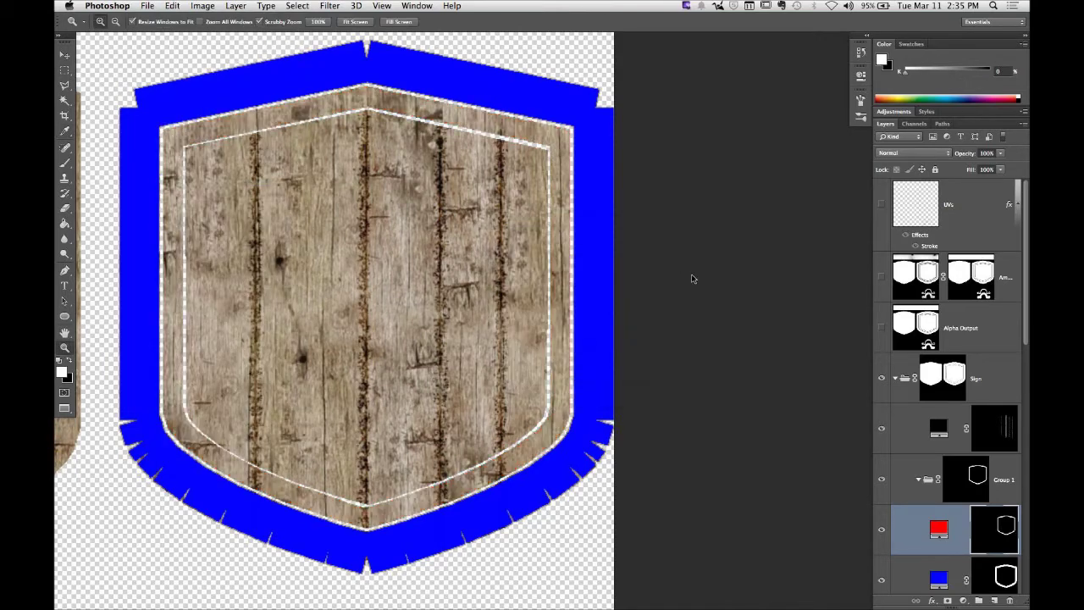
Step: Load the blue fill layer's mask as a selection and create a second group masked to the outer border
super+click(1001, 576)
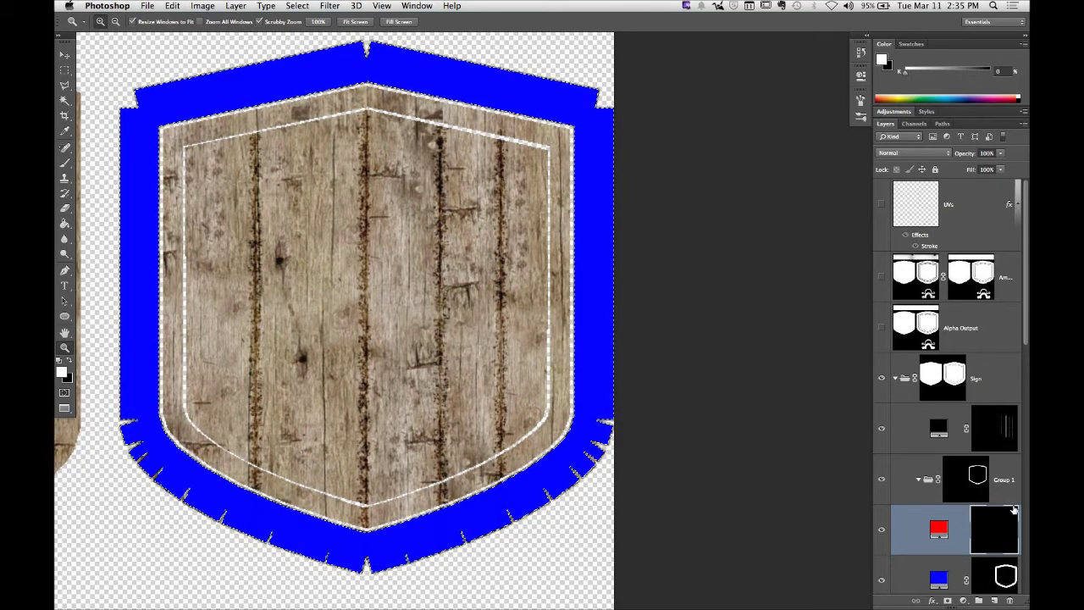
scroll(1005, 508, down, 3)
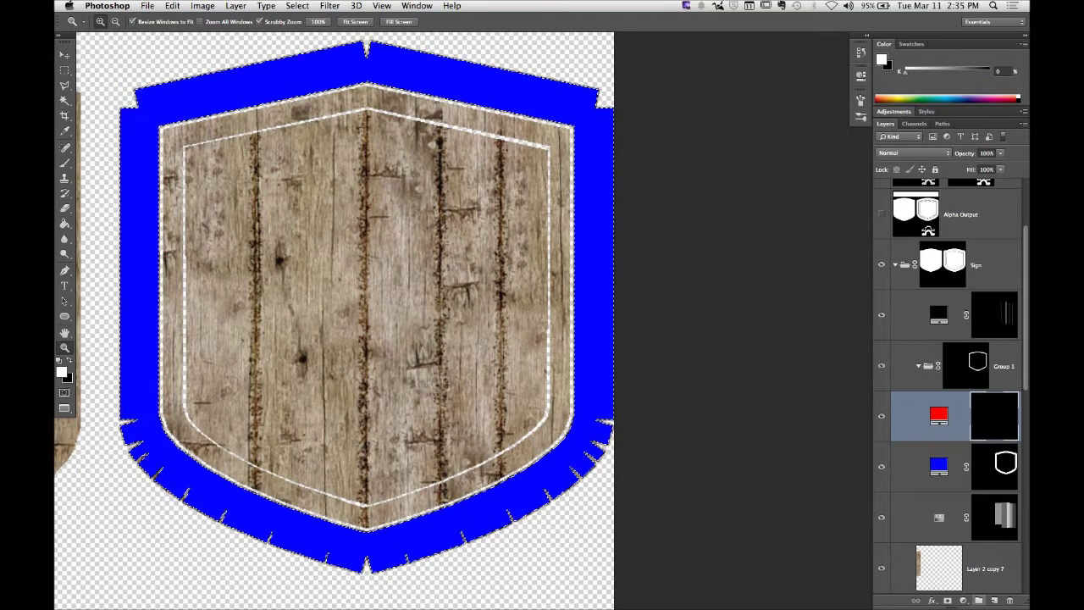
click(978, 601)
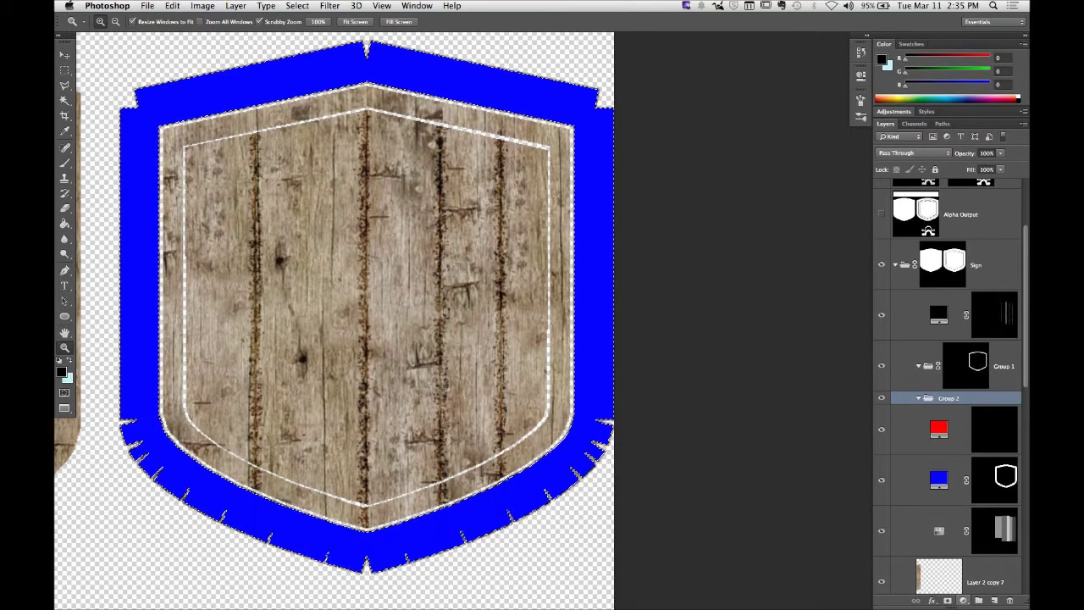
click(947, 601)
Step: Fill the blue fill layer's own mask with black to hide its color on the outer border
click(1002, 524)
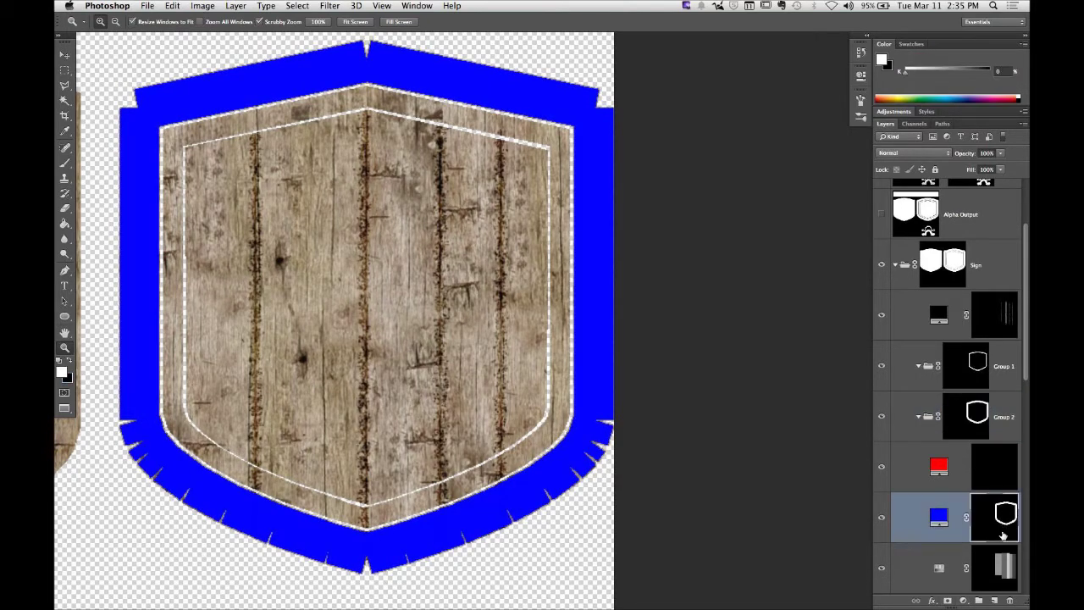
click(172, 6)
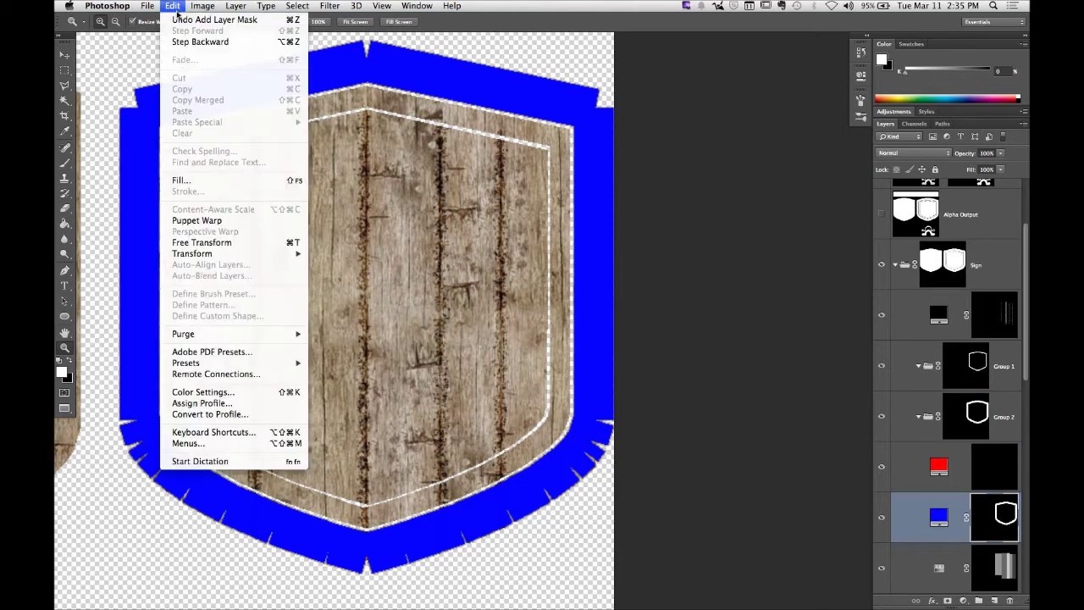
click(190, 177)
click(685, 252)
key(z)
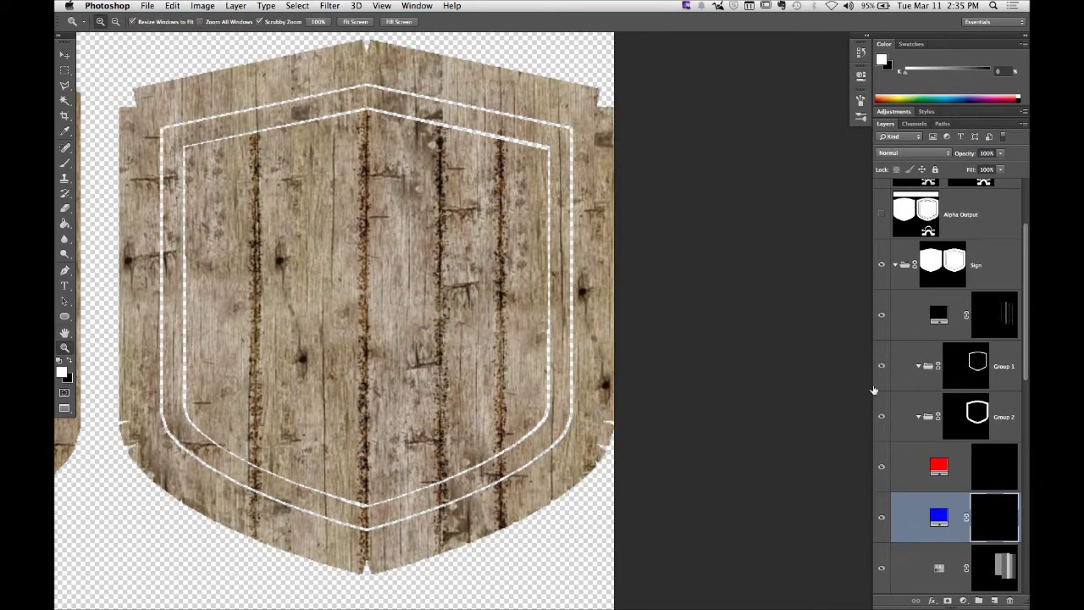
Step: Place the red fill layer inside Group 1 and the blue one inside Group 2, and widen the layer list to show their names
drag(938, 471, 1002, 369)
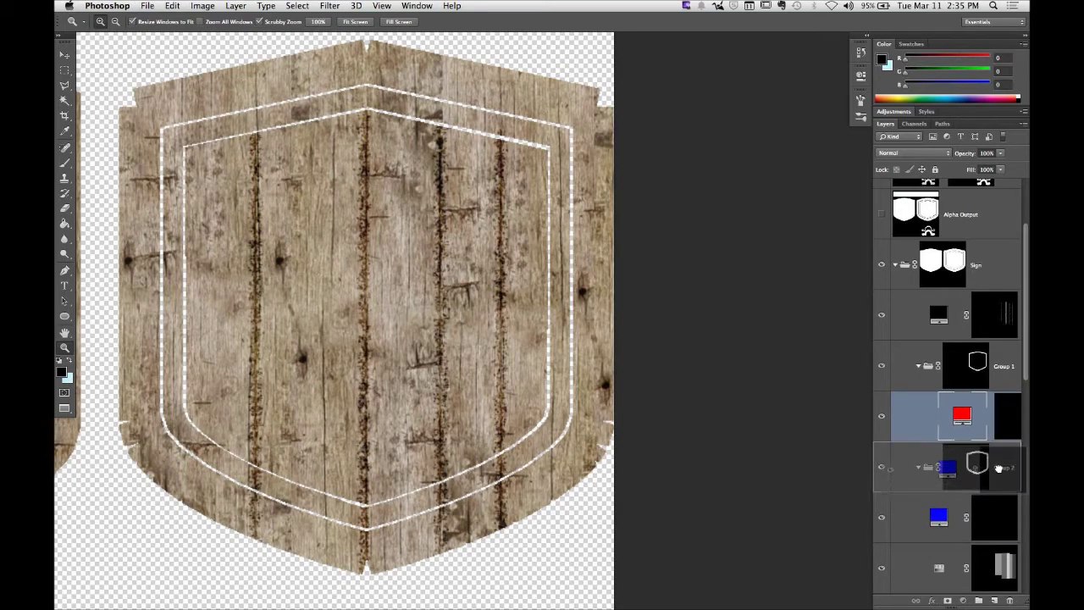
click(925, 511)
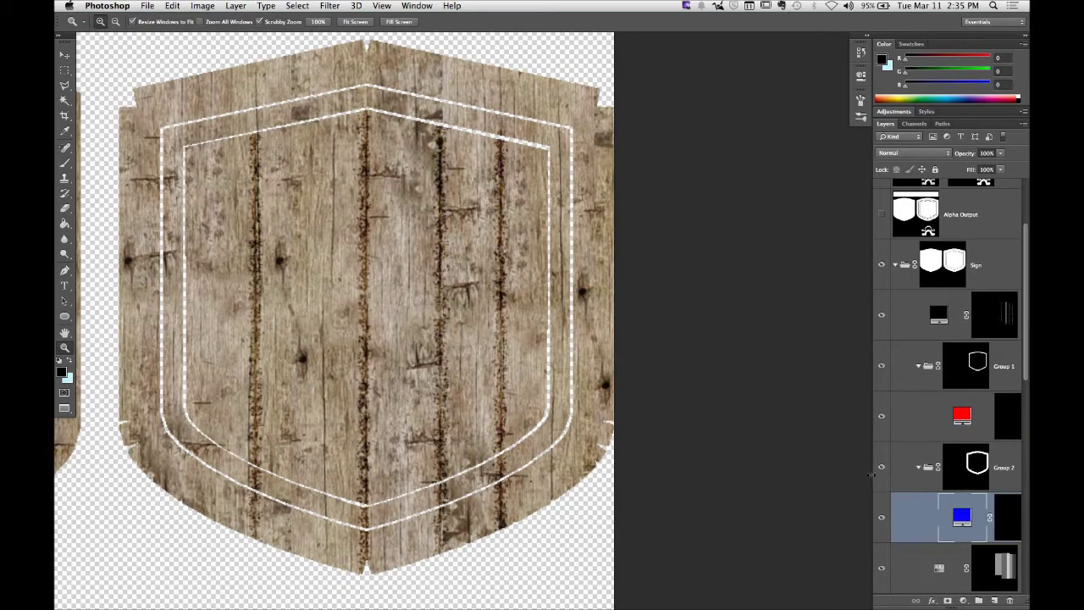
drag(870, 476, 818, 478)
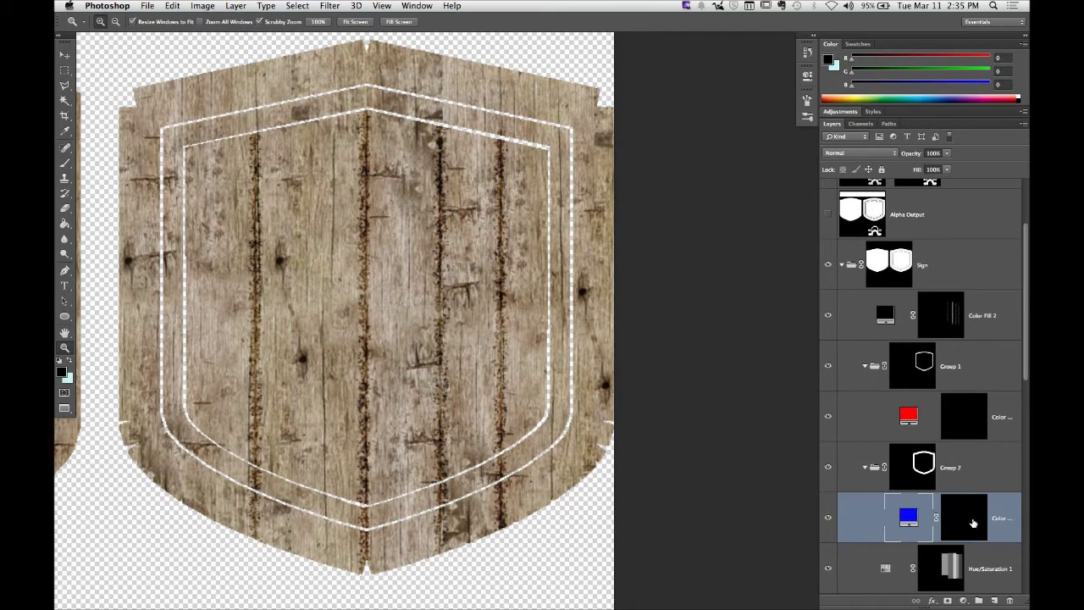
click(897, 267)
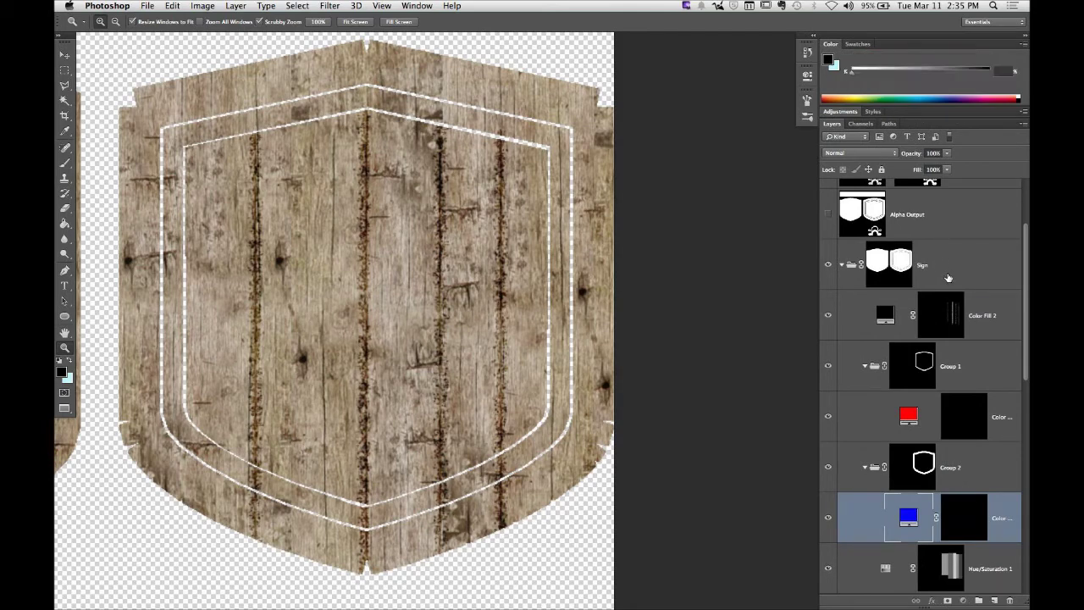
click(877, 471)
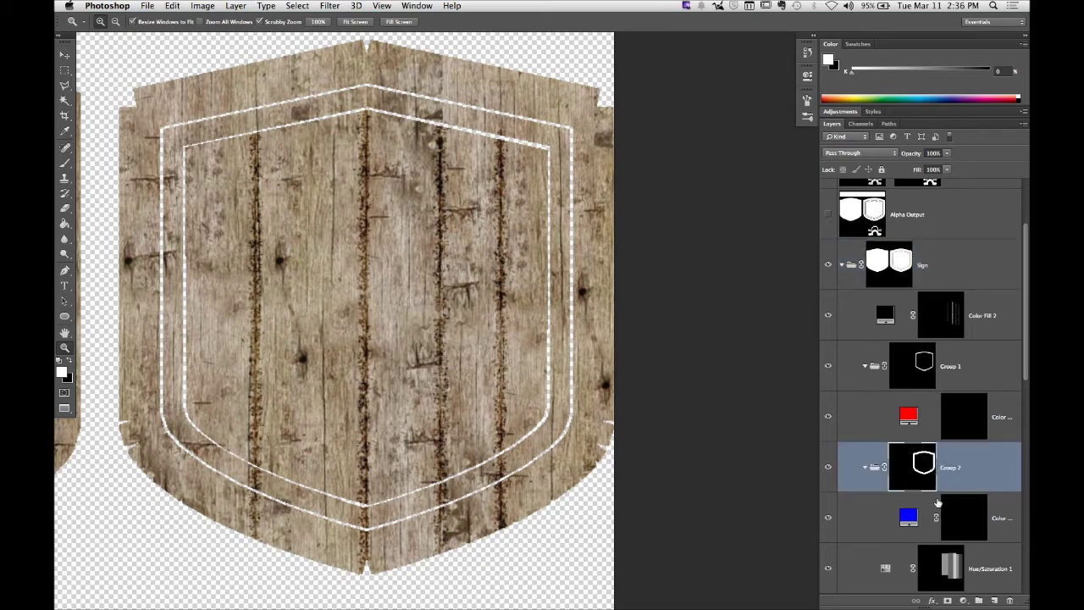
click(909, 519)
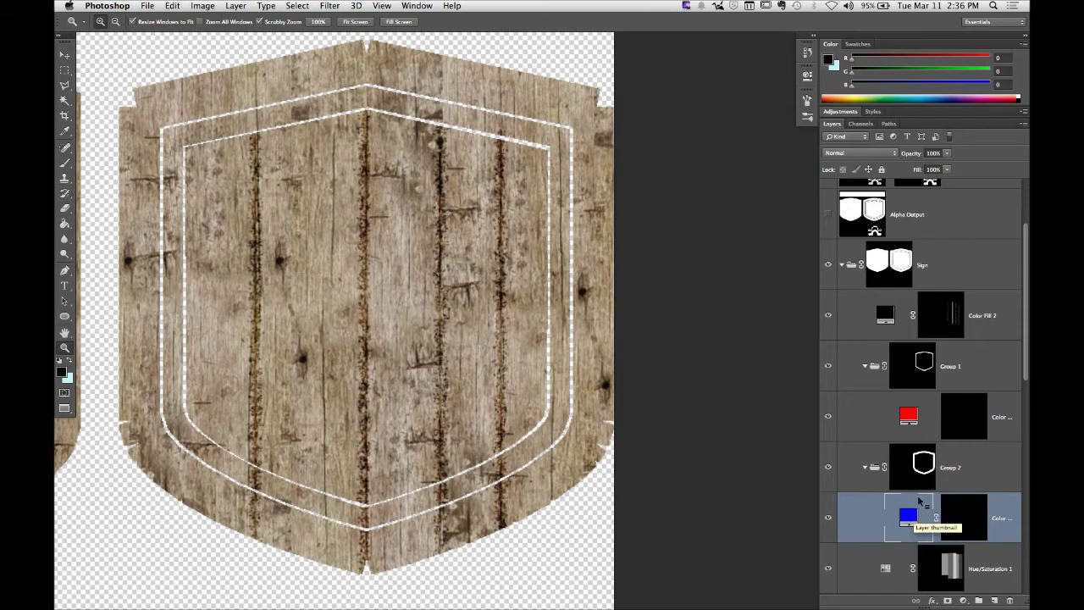
Step: Fill a few patches on the outer border's upper-left edge with white in the blue fill's mask using the Paint Bucket
scroll(268, 192, up, 5)
scroll(268, 191, left, 8)
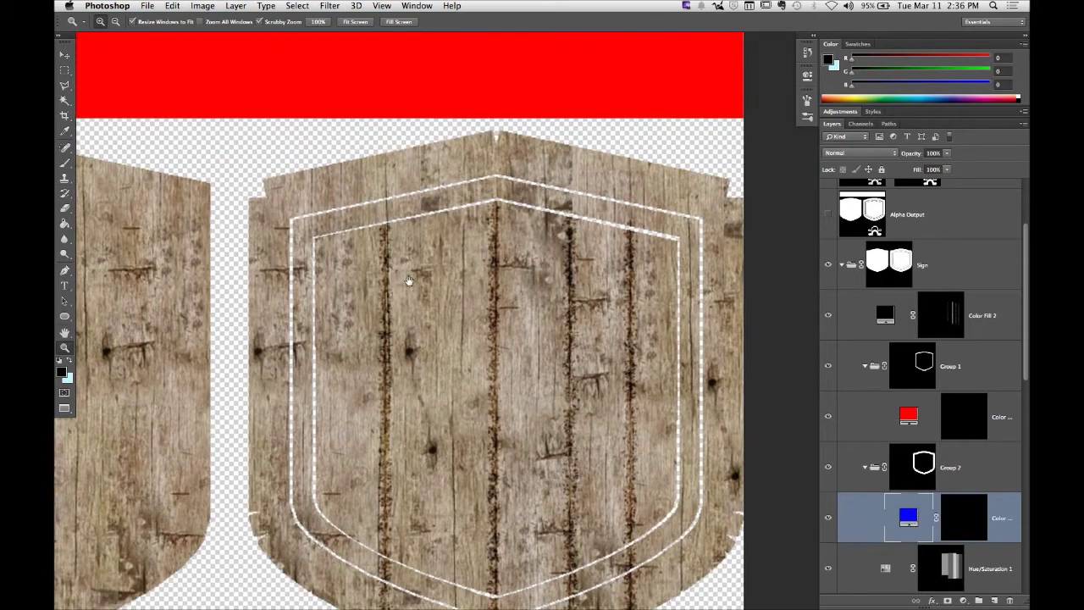
click(289, 204)
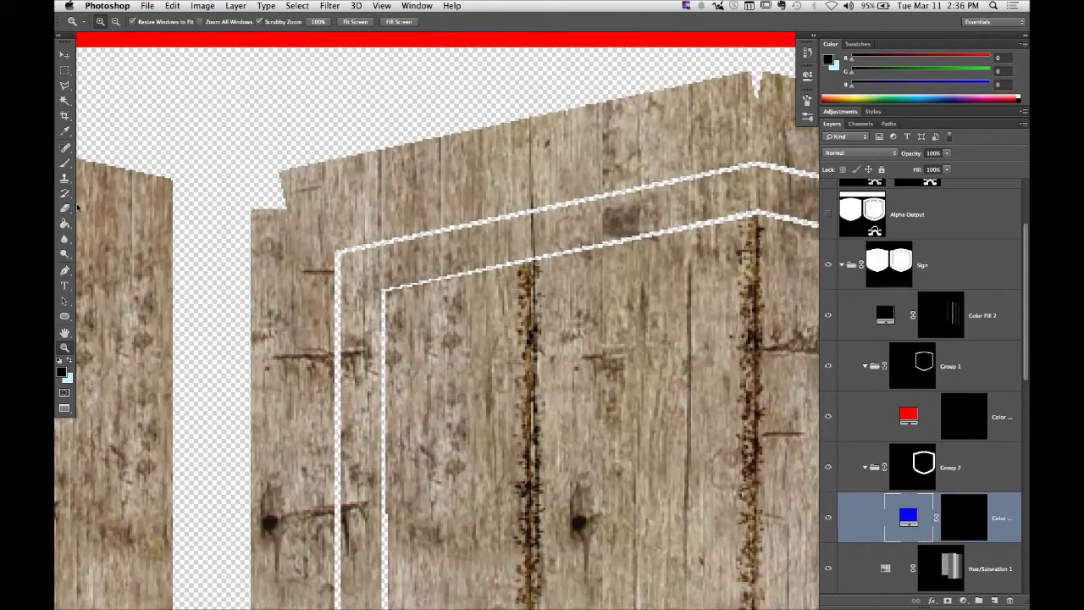
click(66, 224)
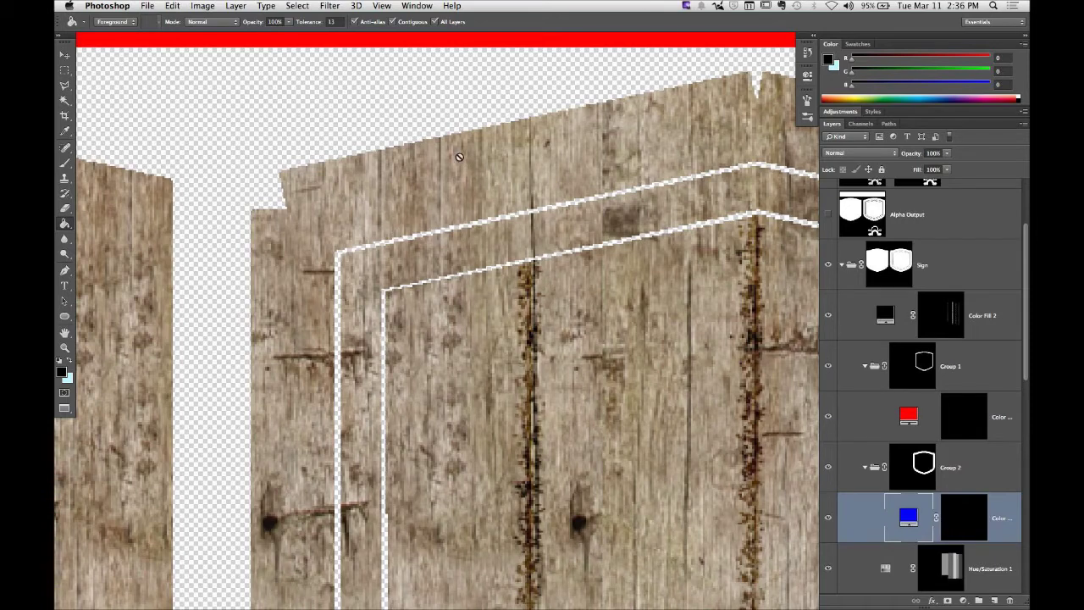
click(980, 524)
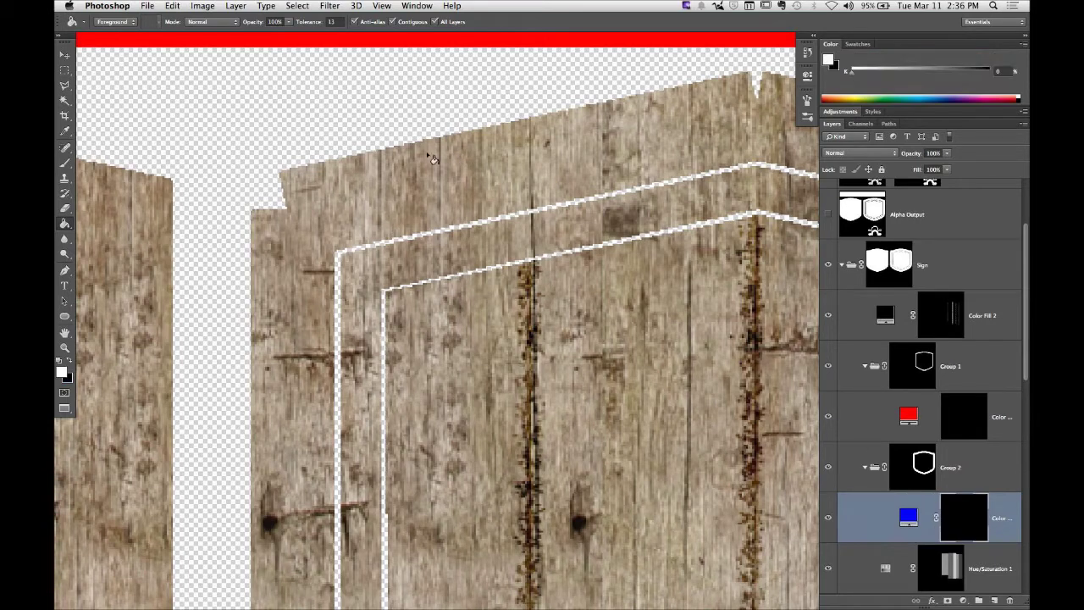
click(393, 208)
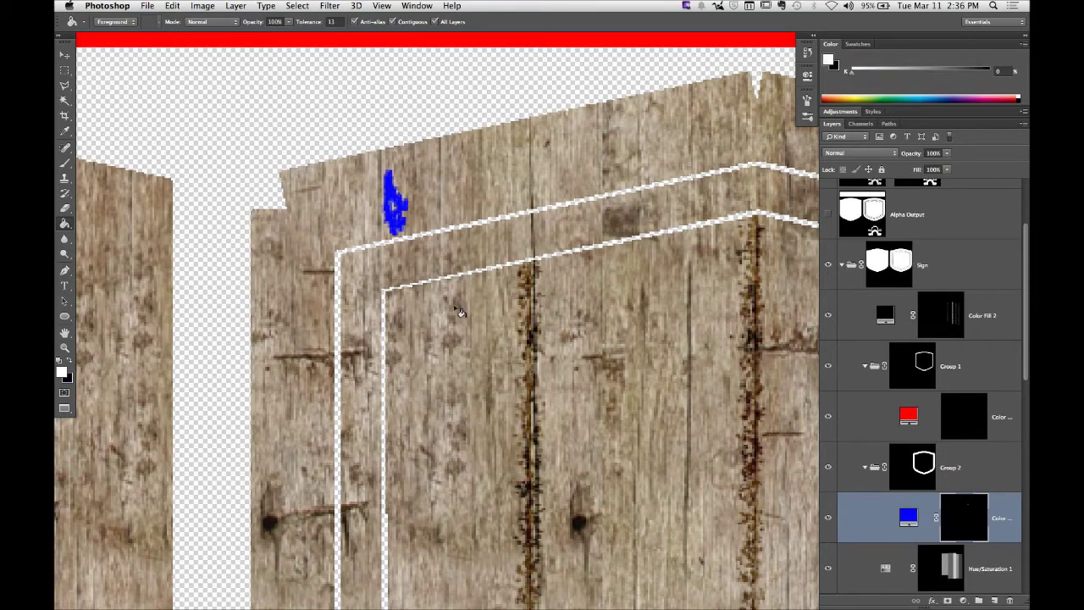
click(476, 182)
click(432, 193)
click(420, 173)
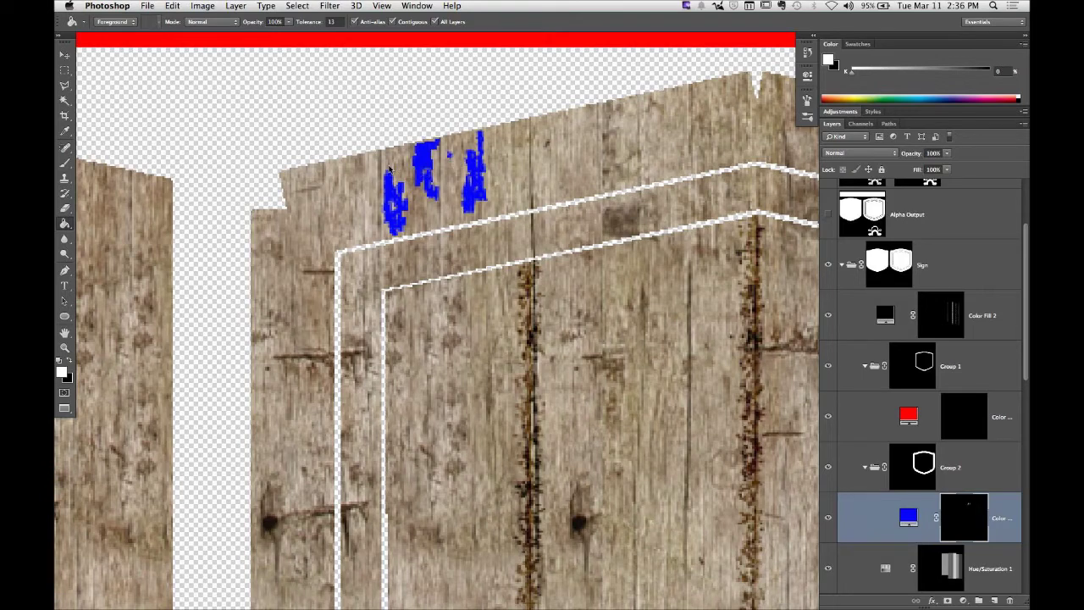
Step: Raise the Paint Bucket tolerance to 30 and fill the border's left side and top peak white in the blue fill's mask
drag(308, 21, 322, 22)
click(359, 182)
click(547, 164)
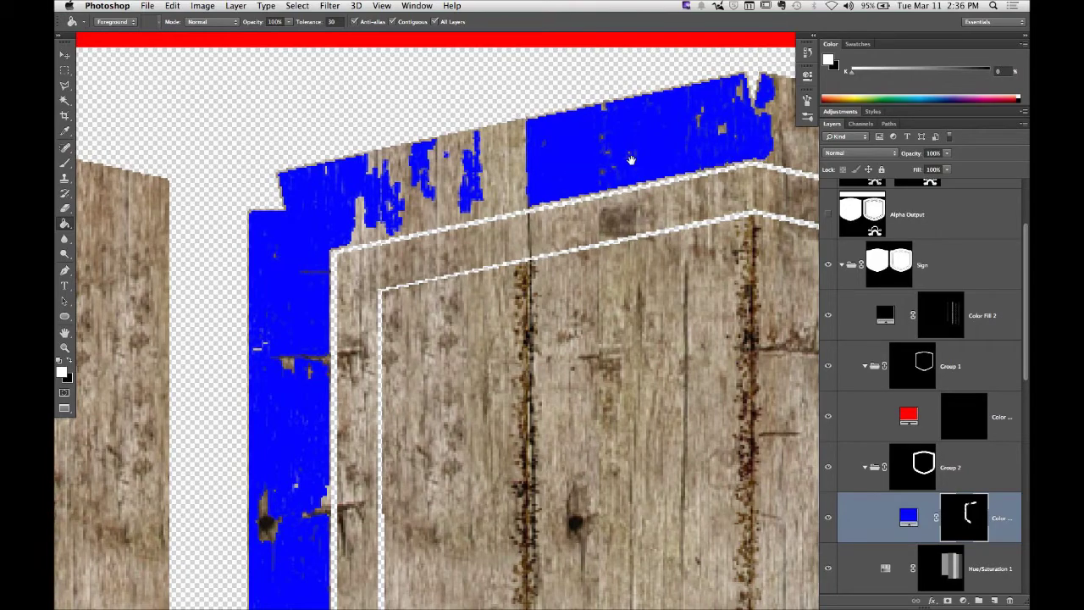
drag(630, 160, 440, 161)
click(659, 149)
click(614, 127)
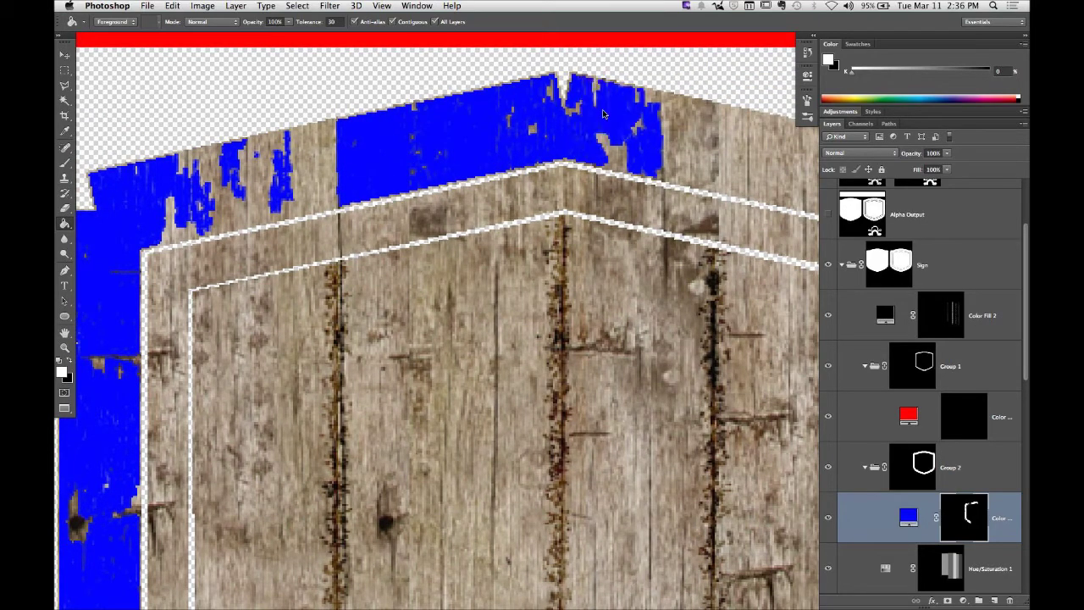
Step: Continue the white Paint Bucket fills in the blue fill's mask along the outer border's right side
drag(679, 117, 413, 77)
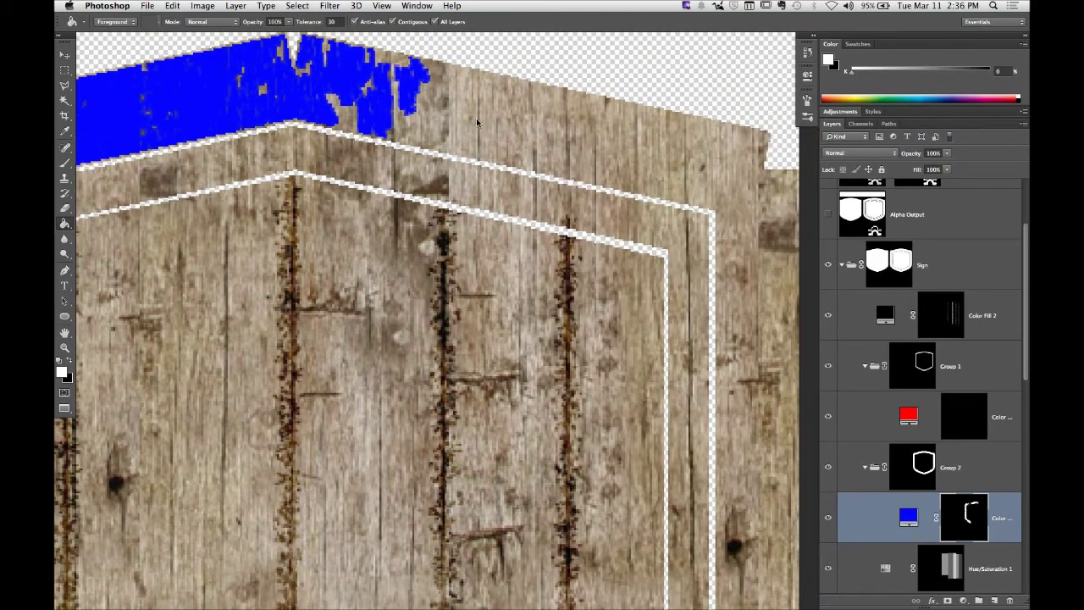
click(688, 196)
drag(687, 196, 582, 128)
drag(633, 296, 601, 274)
drag(648, 367, 658, 273)
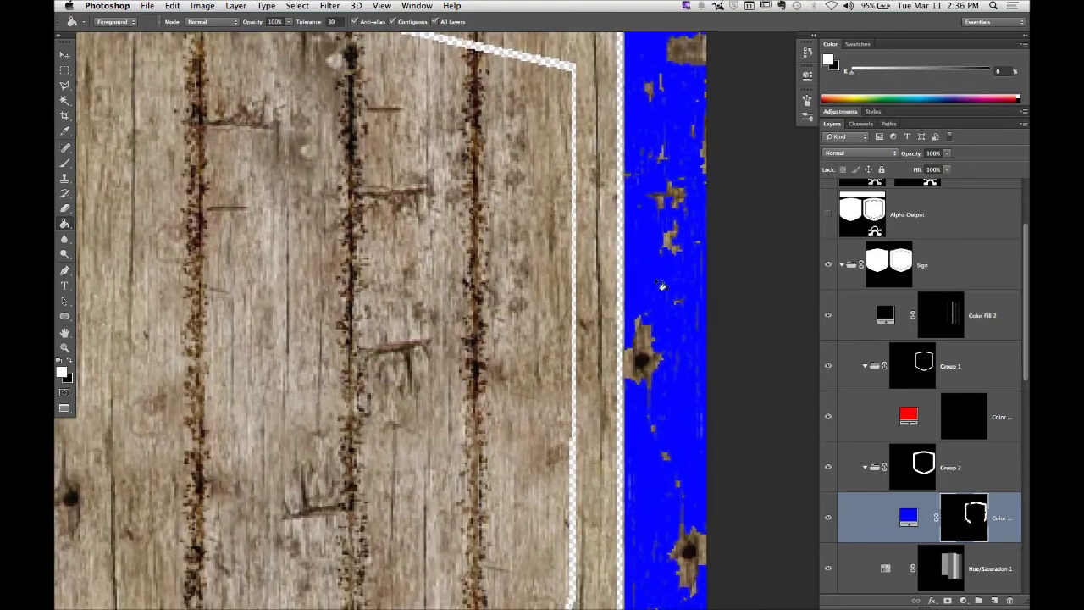
Step: Continue the white Paint Bucket fills in the blue fill's mask around the outer border's lower-right curve to its bottom point
scroll(658, 279, down, 10)
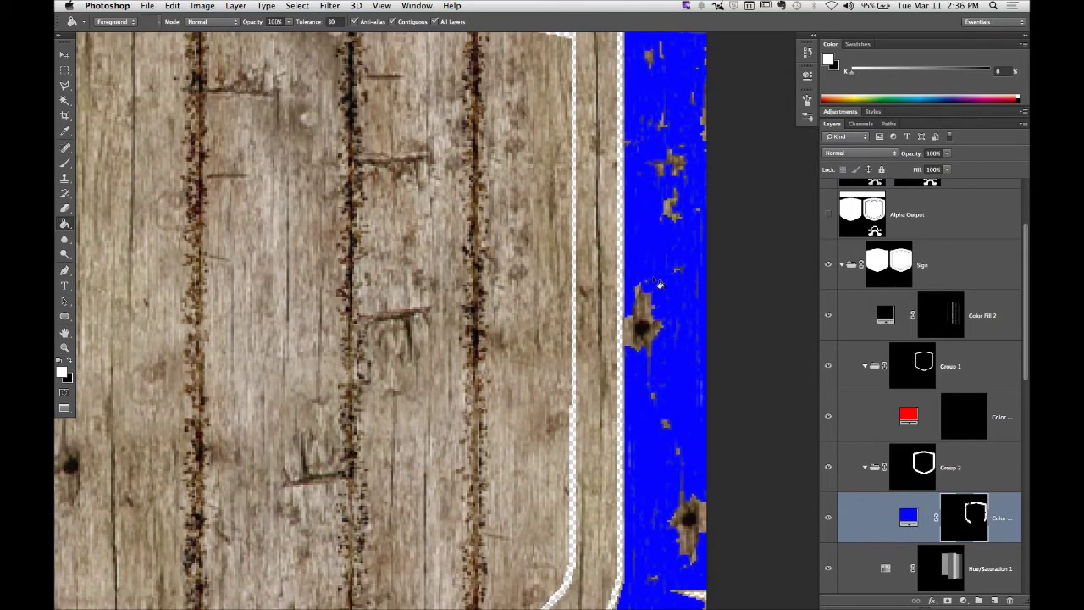
scroll(658, 284, down, 5)
scroll(593, 279, up, 2)
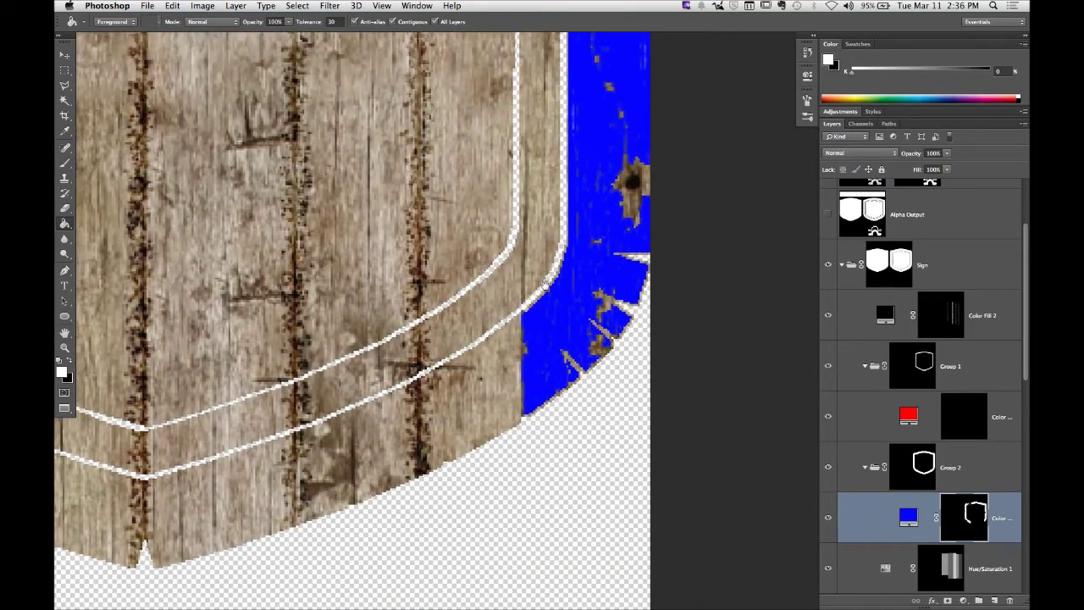
scroll(545, 286, down, 2)
scroll(545, 286, left, 3)
click(536, 356)
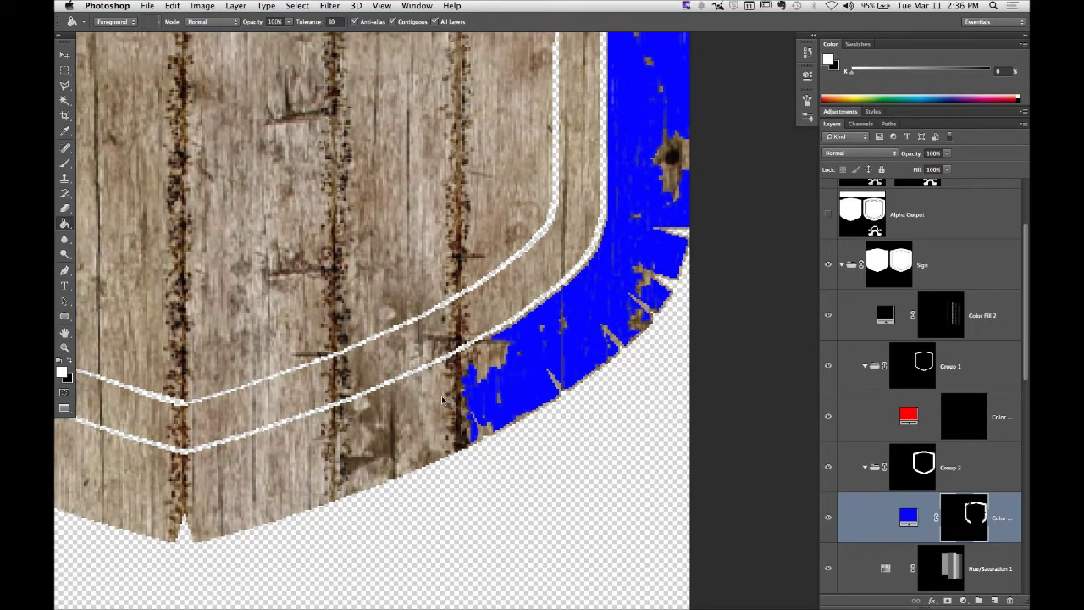
click(425, 430)
click(356, 437)
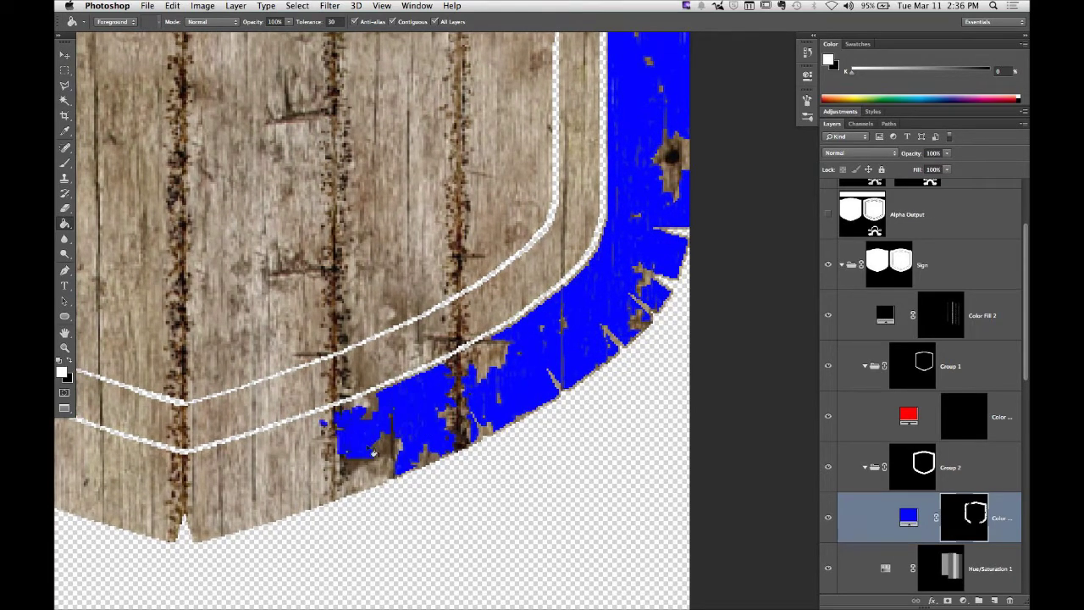
click(362, 483)
click(254, 483)
scroll(368, 484, left, 5)
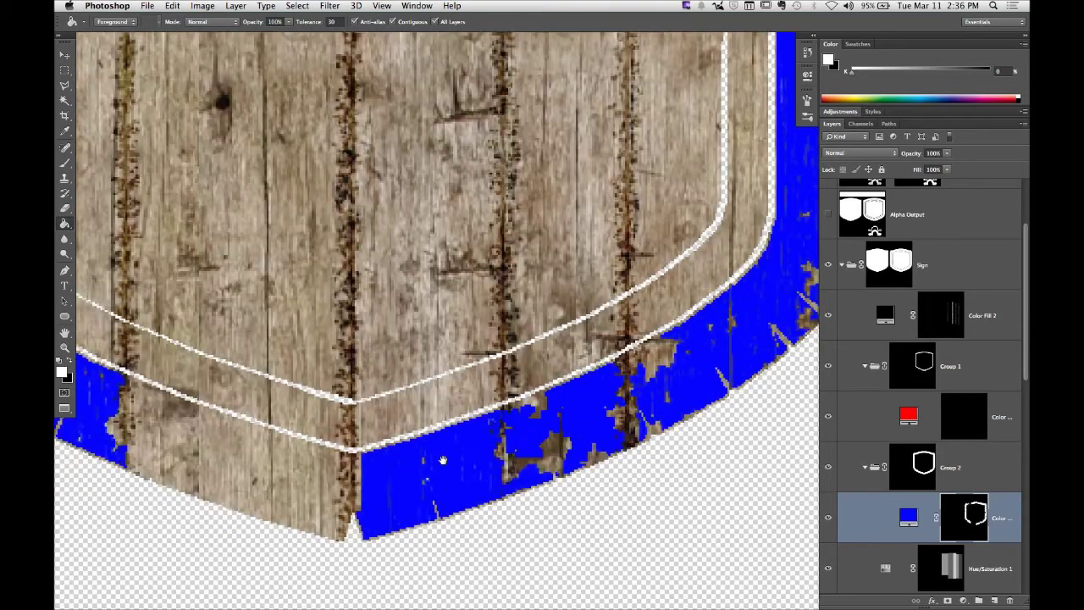
Step: Fill the remaining bare gap on the outer border's upper-left edge white in the blue fill's mask
scroll(368, 485, left, 10)
scroll(422, 263, up, 15)
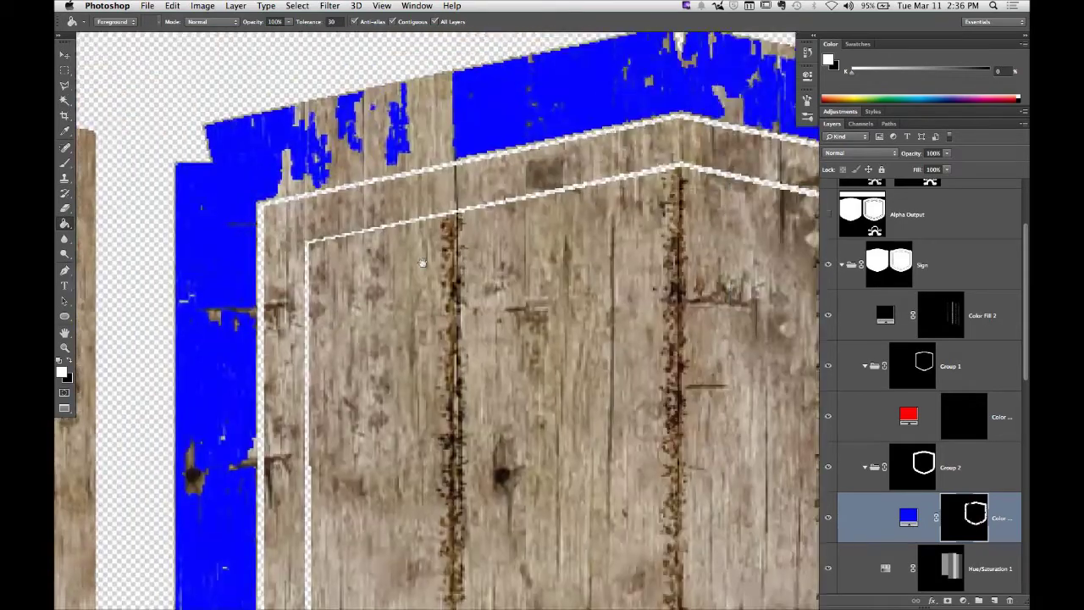
scroll(421, 263, up, 2)
scroll(421, 263, right, 1)
click(297, 199)
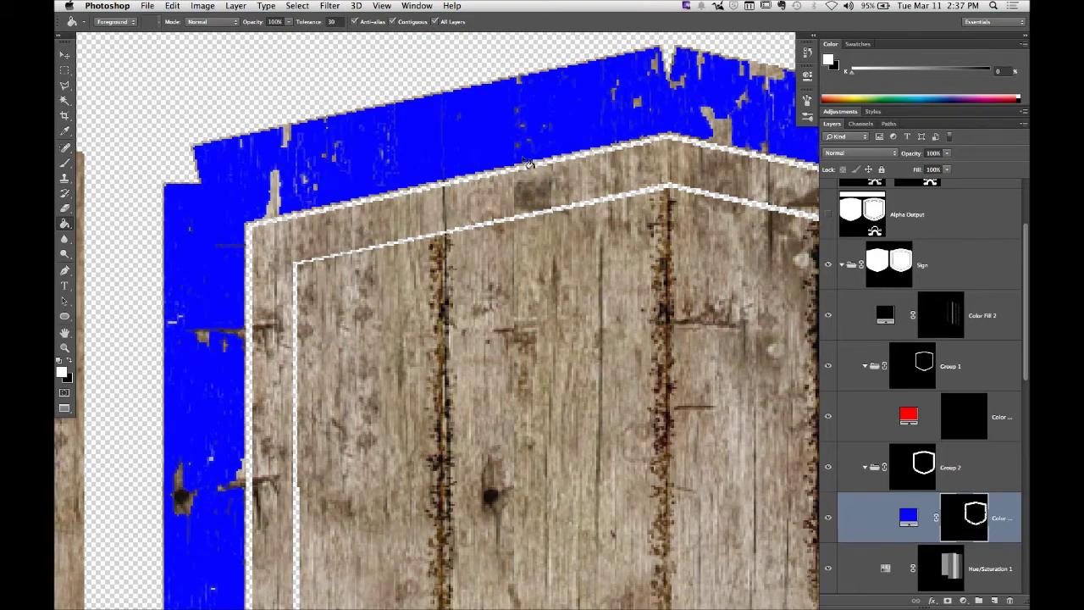
Step: Change the blue fill layer's color to the lighter, less saturated blue #565aed
scroll(531, 167, right, 5)
key(z)
alt+click(550, 150)
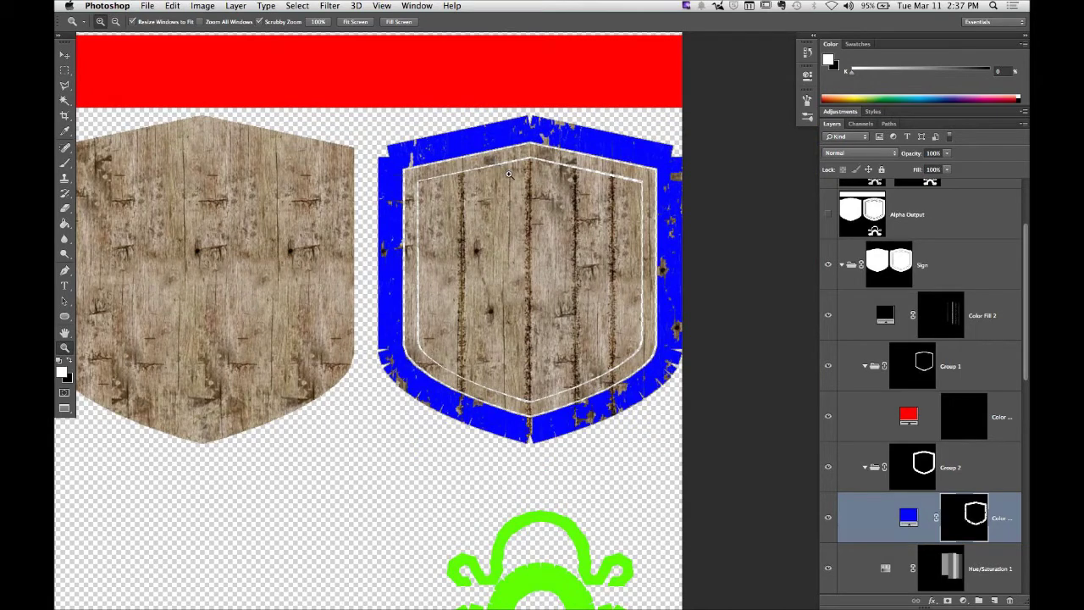
double_click(907, 518)
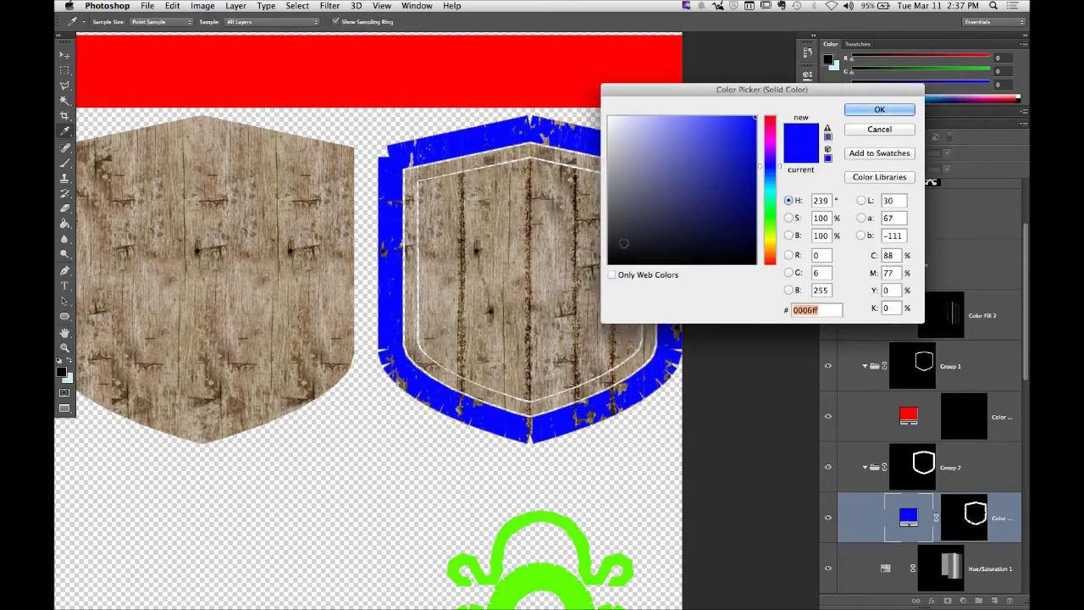
mouse_move(624, 244)
mouse_down()
mouse_move(738, 143)
mouse_move(695, 115)
mouse_move(718, 147)
mouse_move(704, 147)
mouse_move(684, 96)
mouse_move(812, 115)
mouse_up()
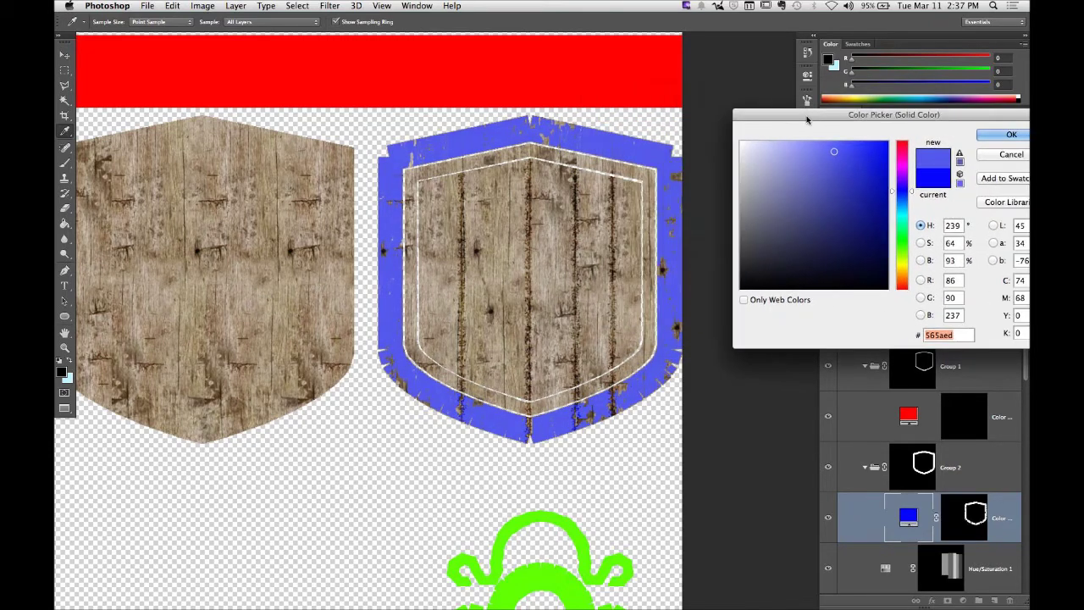
click(994, 138)
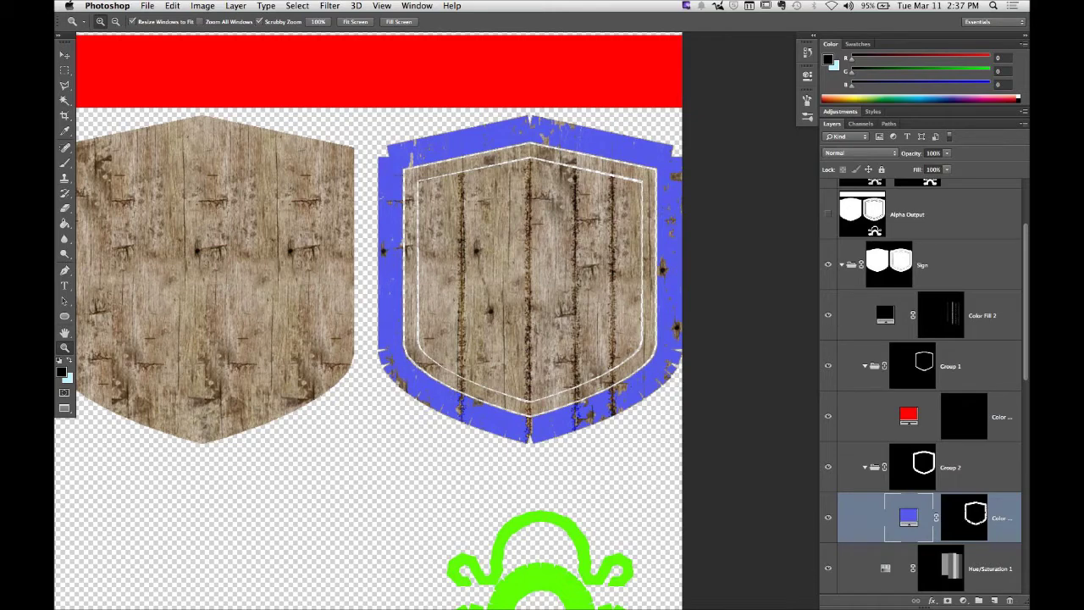
Step: Select Group 2 and hide its blue fill layer to inspect the bare wood along the sign's upper frame
click(973, 487)
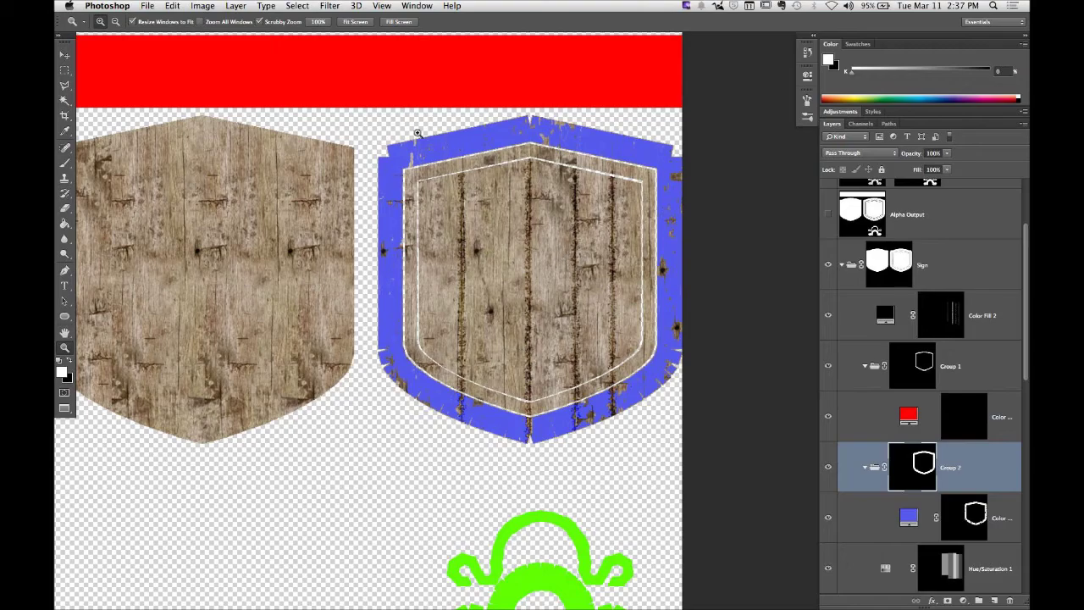
drag(423, 150, 416, 184)
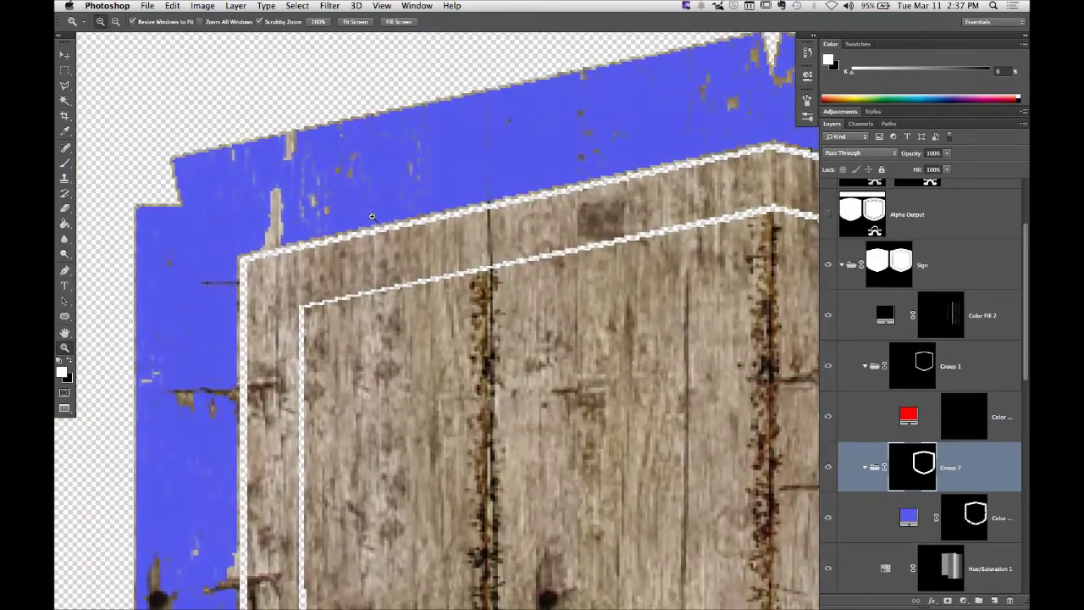
click(828, 517)
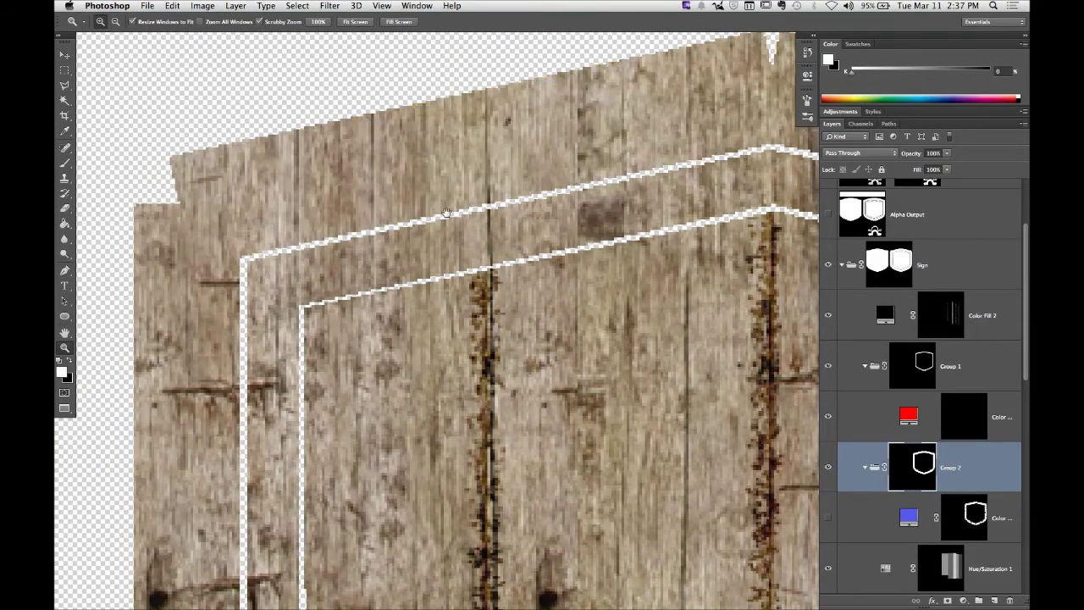
drag(389, 169, 427, 199)
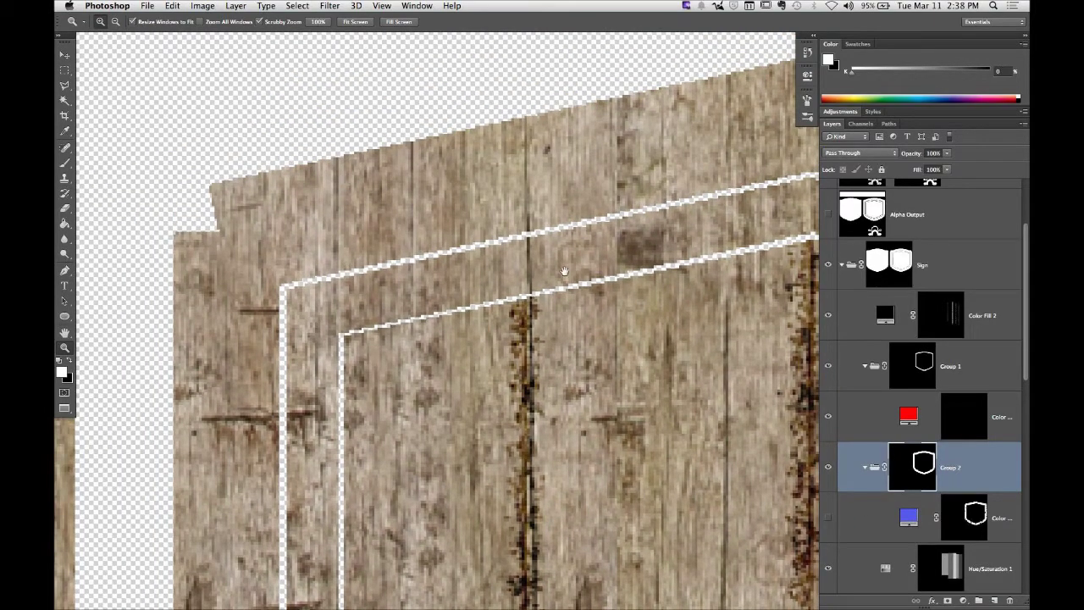
drag(391, 250, 671, 407)
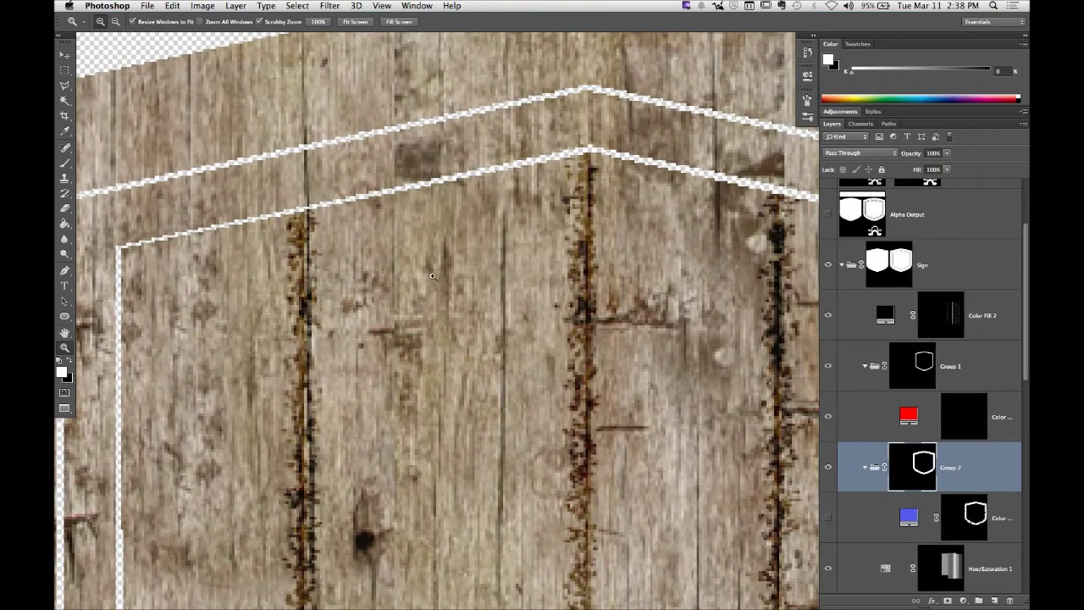
drag(499, 349, 431, 370)
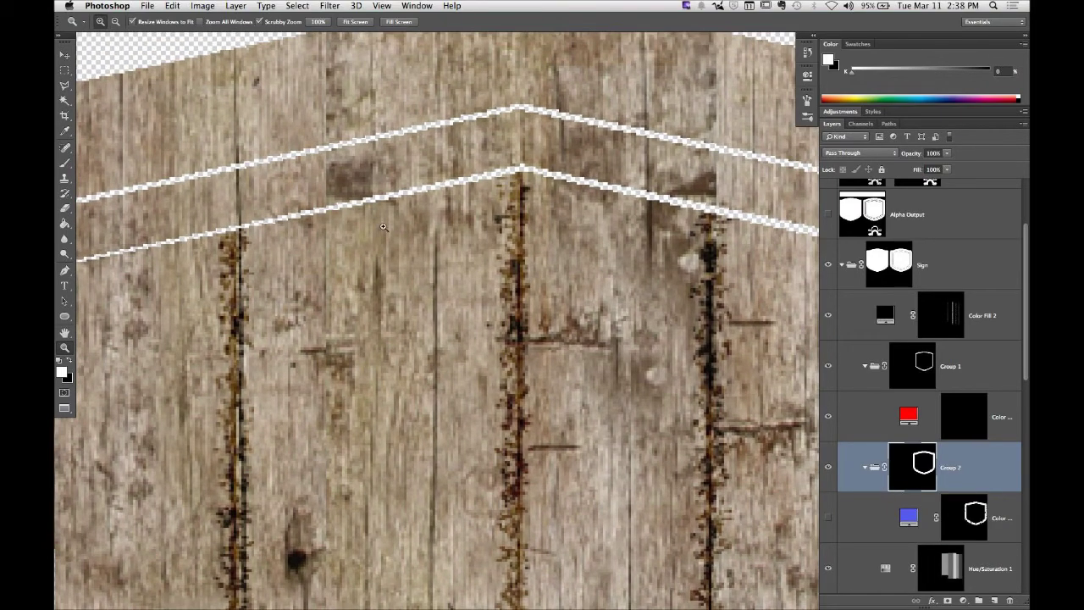
drag(603, 204, 398, 226)
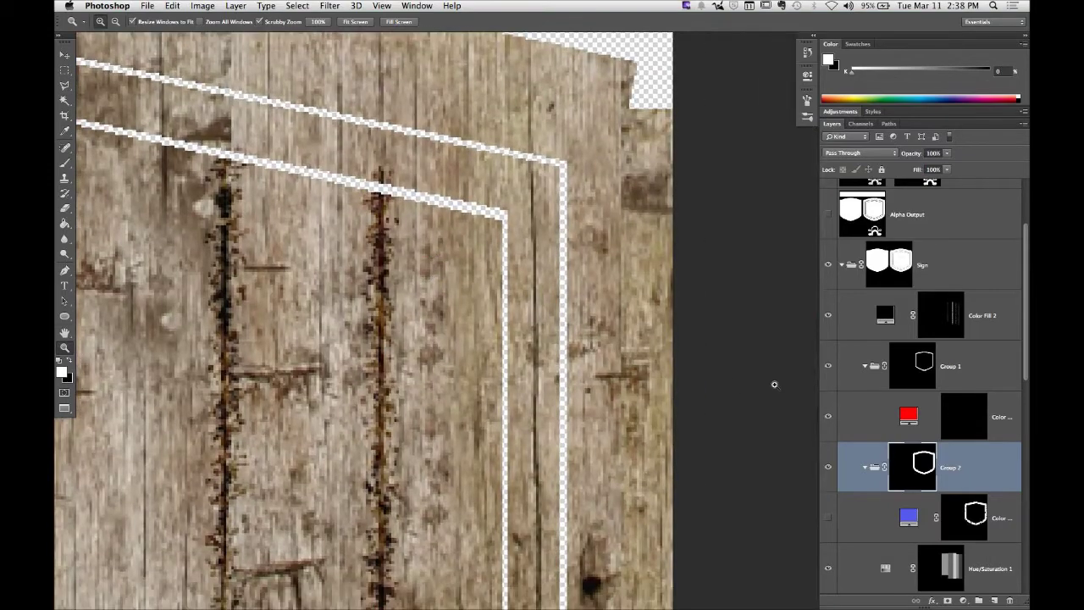
scroll(756, 380, left, 5)
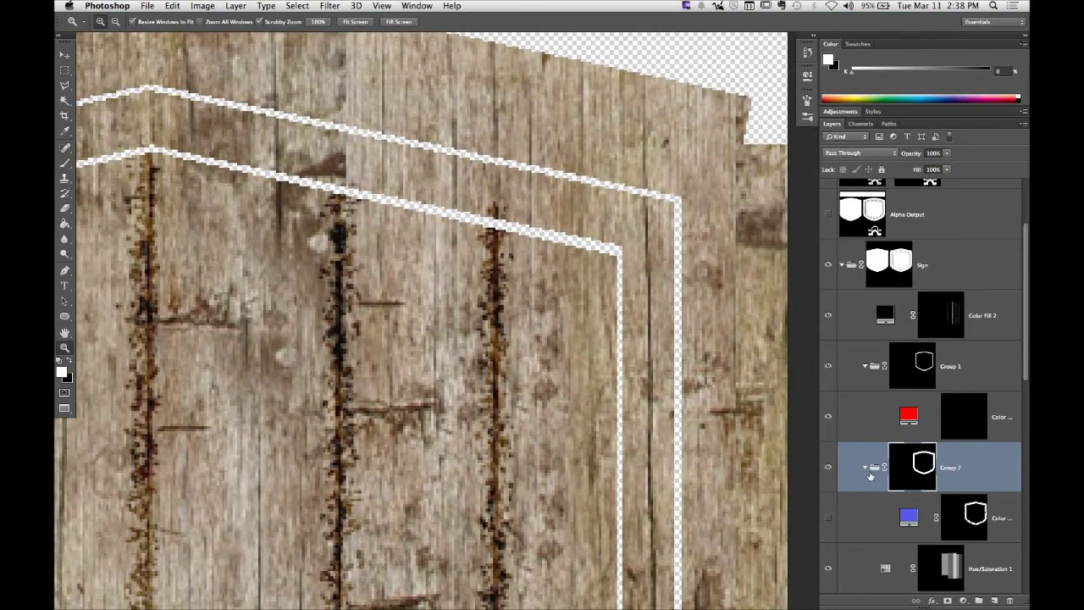
Step: Collapse Group 2 and compare the planks with the Hue/Saturation 1 adjustment hidden and shown
click(864, 467)
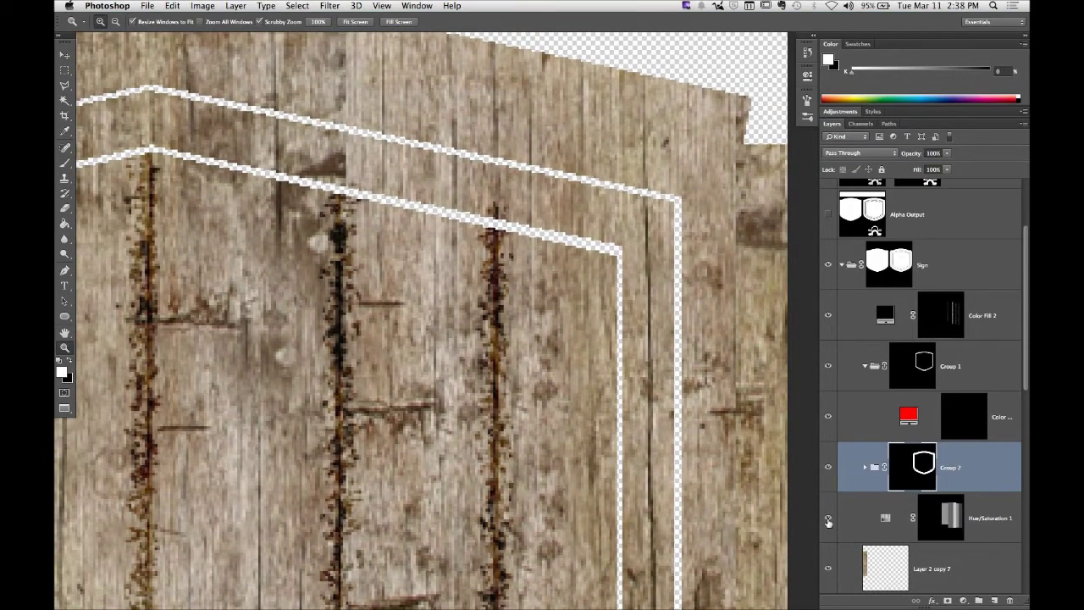
scroll(923, 386, down, 5)
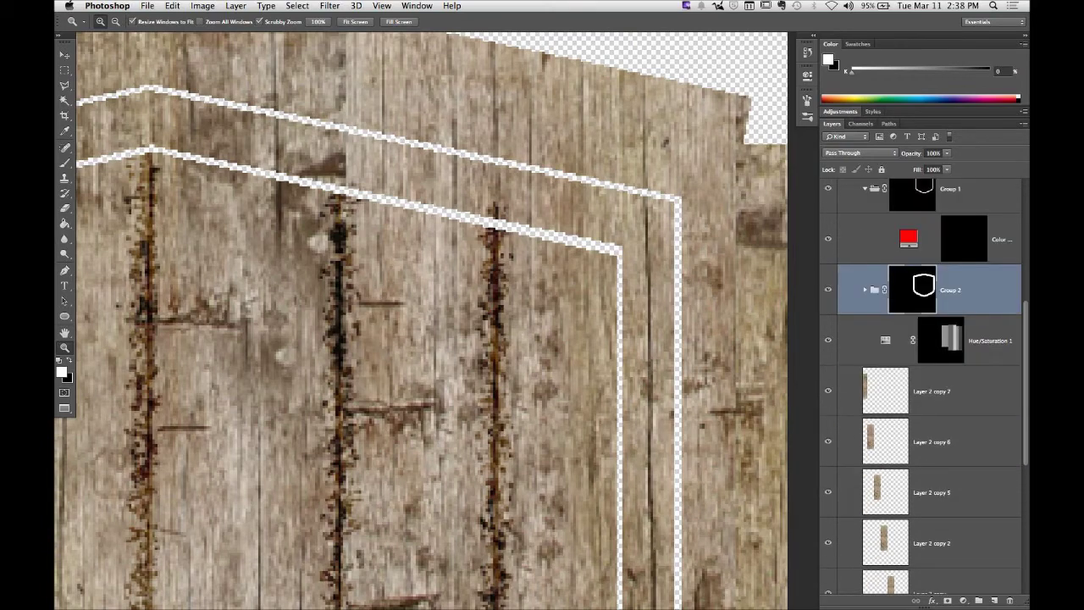
click(829, 340)
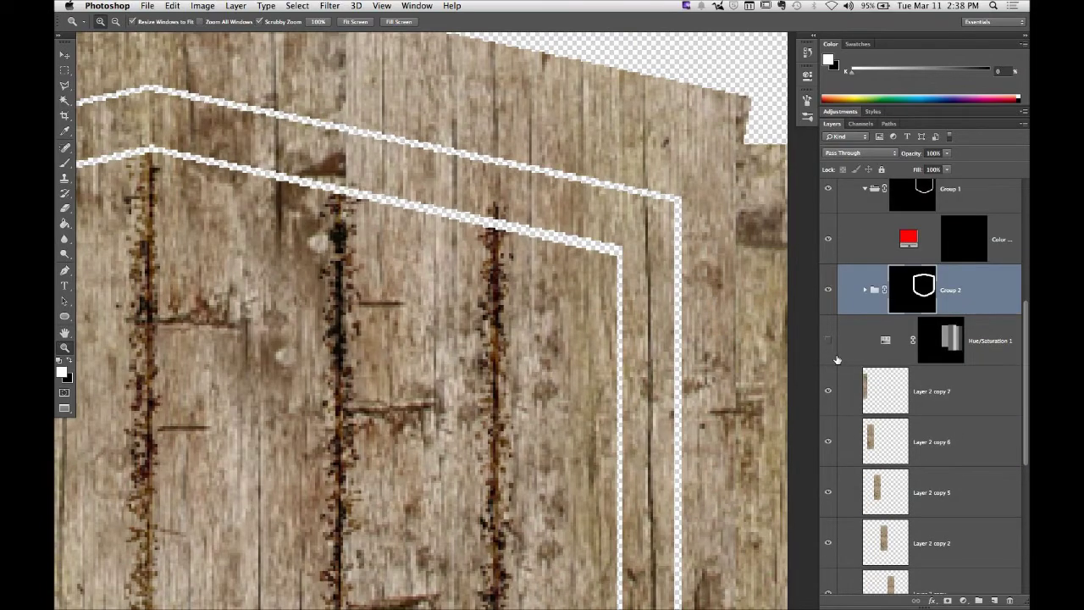
scroll(920, 386, up, 2)
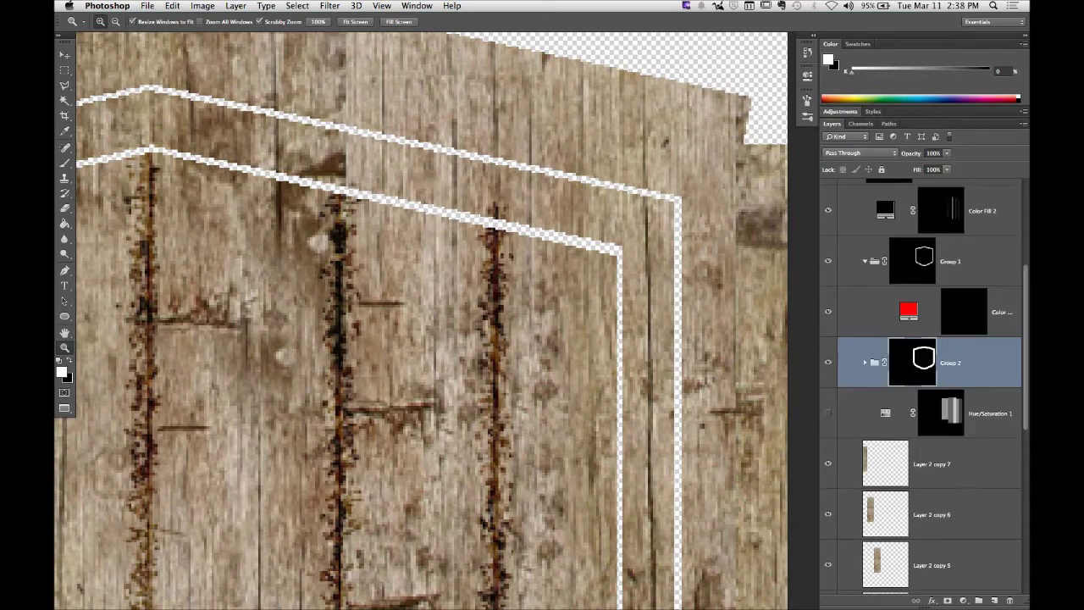
click(828, 413)
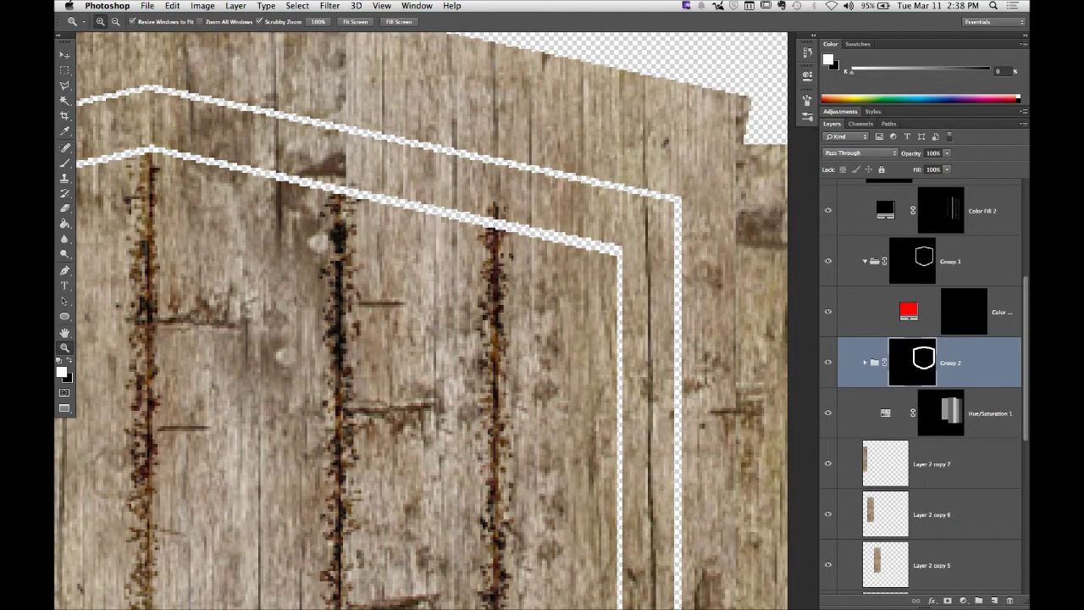
Step: Hide the Color Fill 2 layer that darkens the plank seams and view both sign shapes whole
scroll(1008, 278, up, 2)
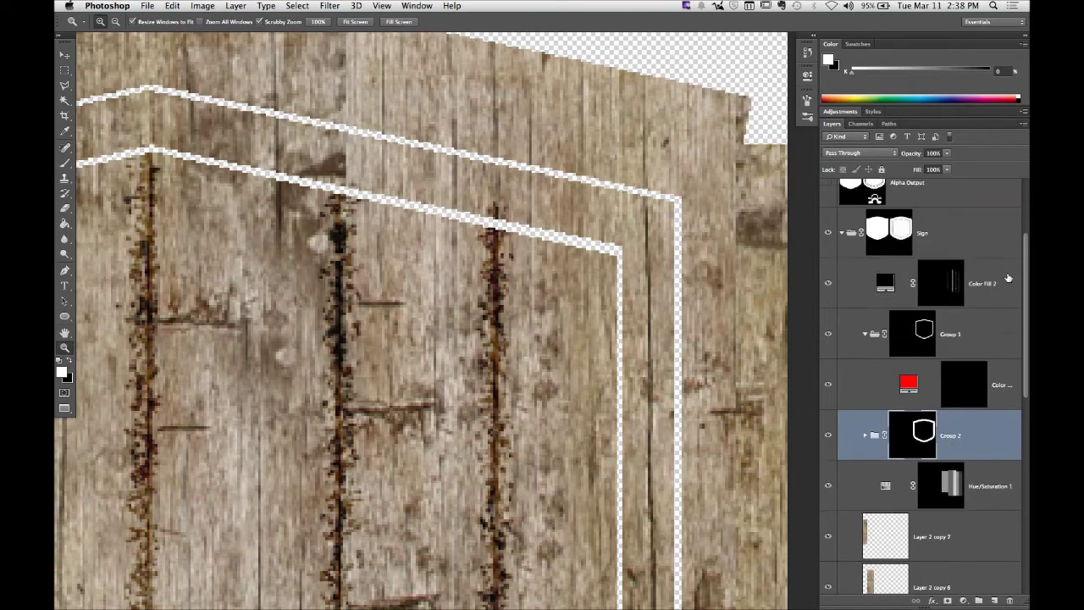
click(828, 284)
scroll(502, 343, left, 8)
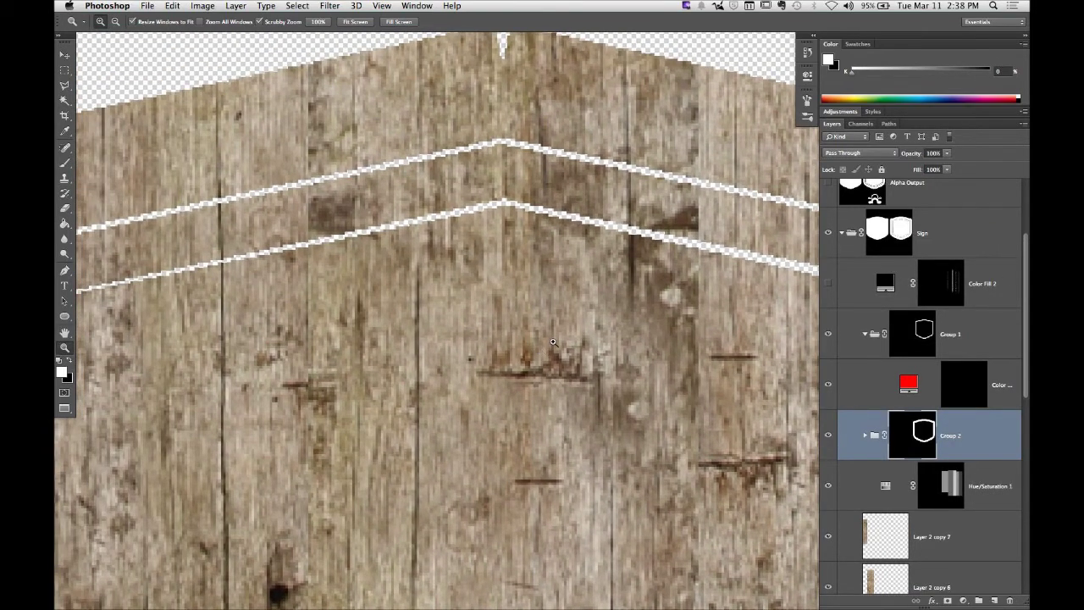
drag(552, 342, 471, 356)
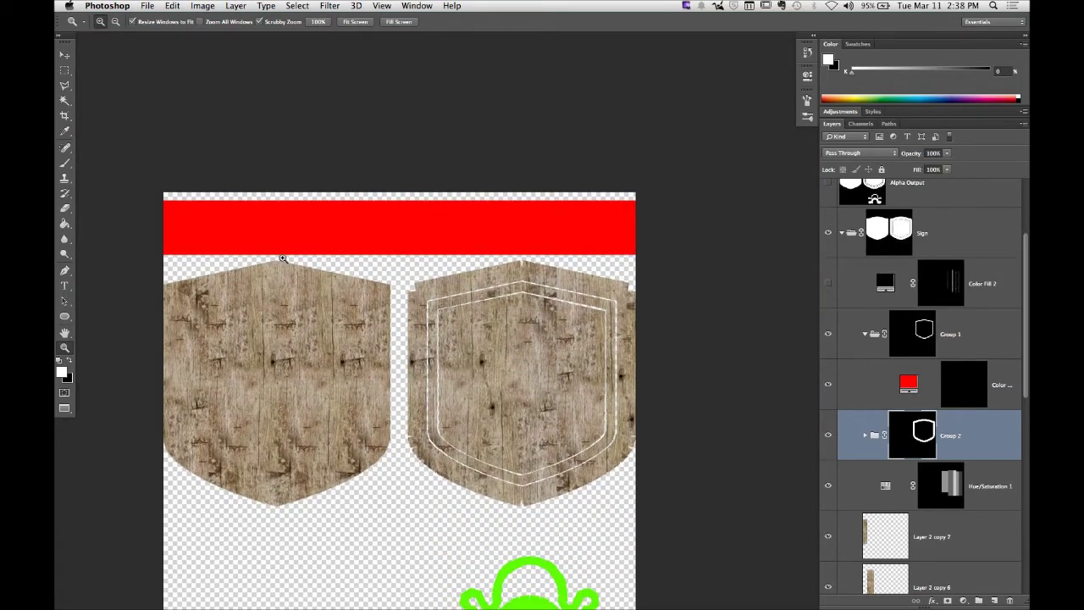
scroll(550, 320, down, 2)
click(517, 333)
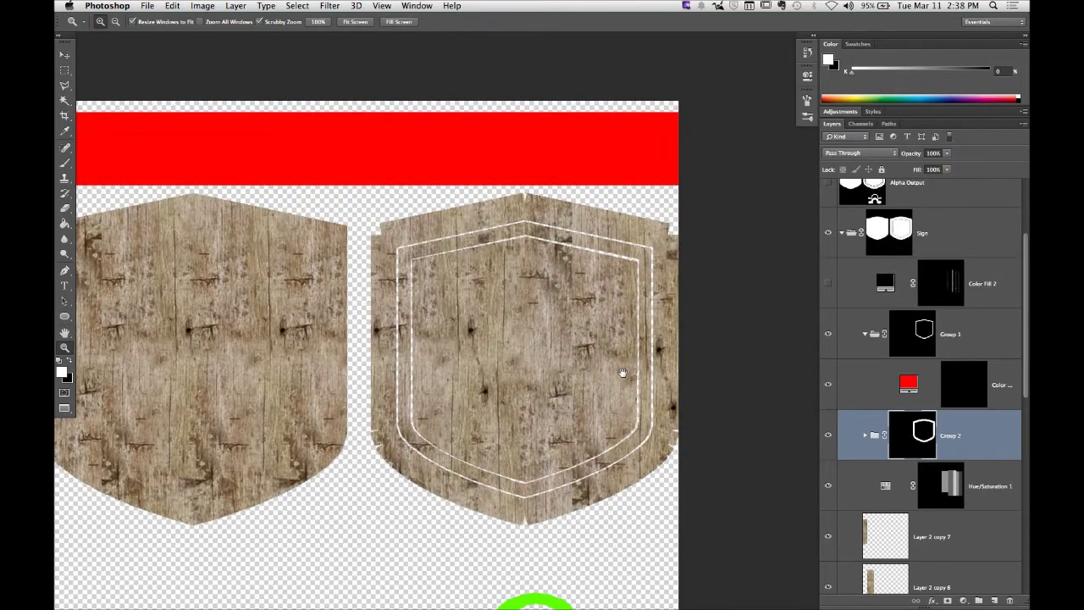
scroll(668, 338, down, 1)
Step: Switch to the document's color channels and display only the Blue channel
click(863, 125)
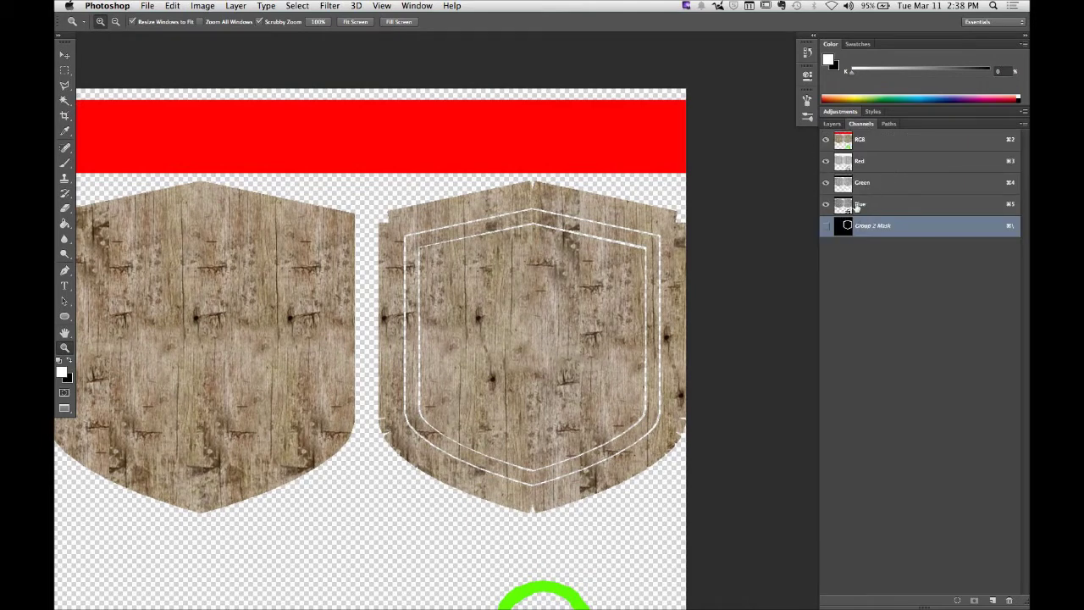
click(850, 209)
click(850, 186)
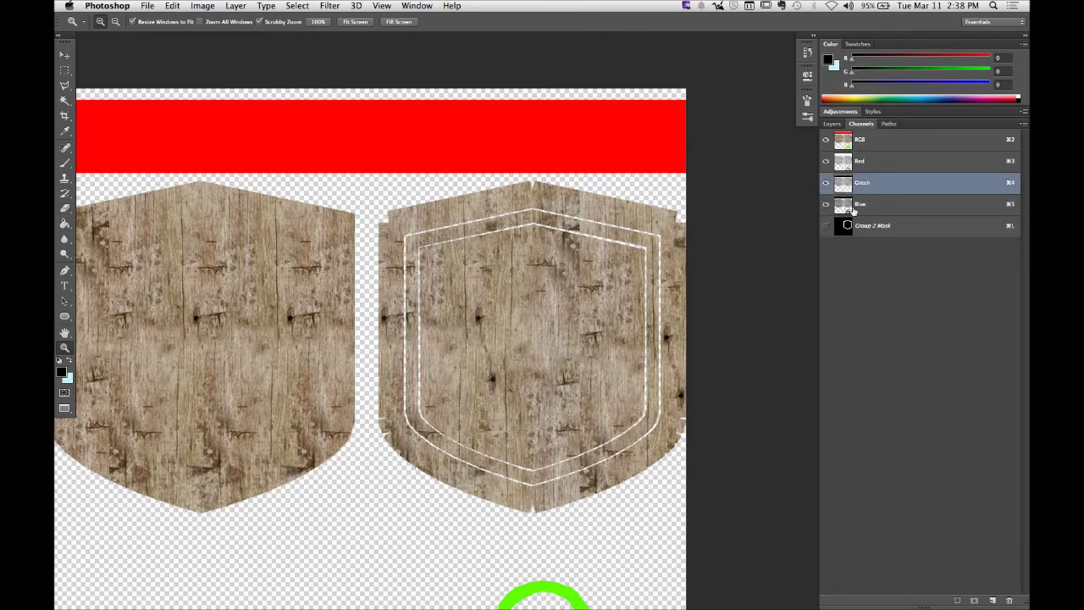
click(852, 210)
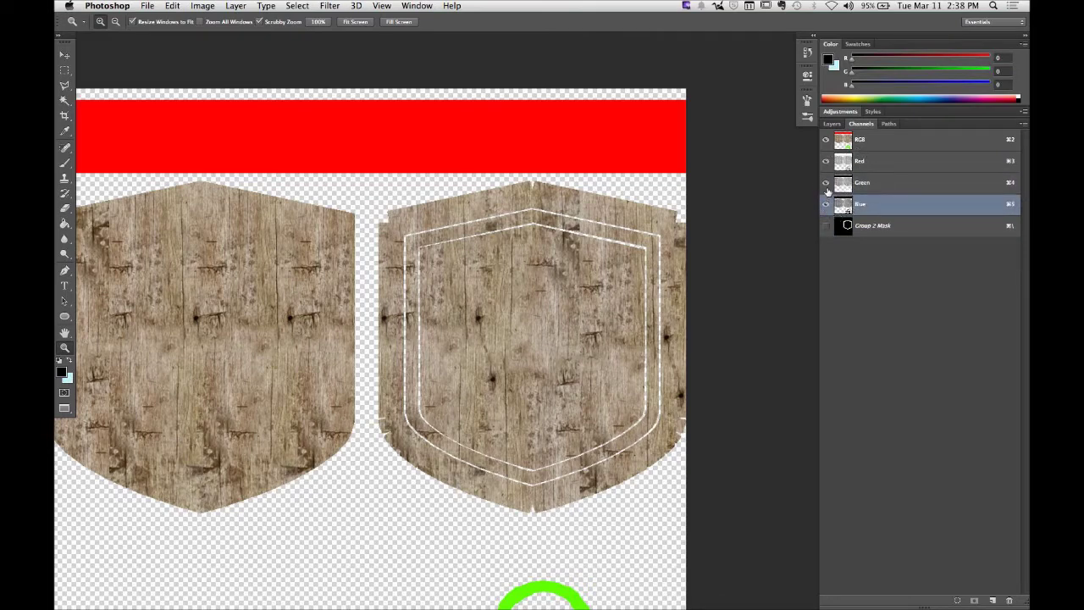
click(825, 182)
click(826, 161)
drag(473, 297, 511, 261)
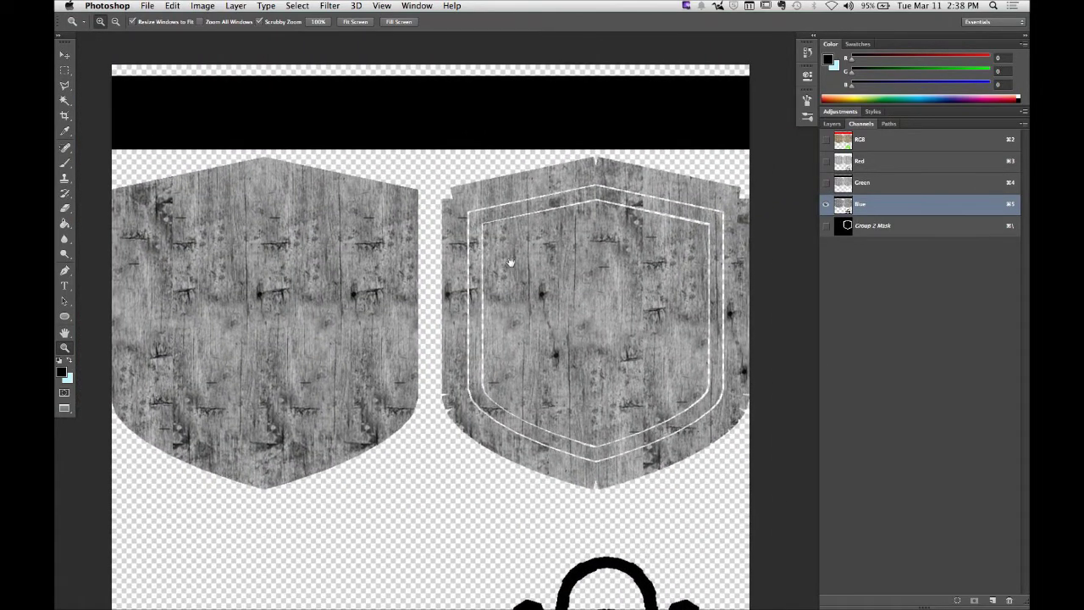
Step: Compare the wood's contrast in the Red and Green channels with the Blue channel, ending on Blue
click(861, 186)
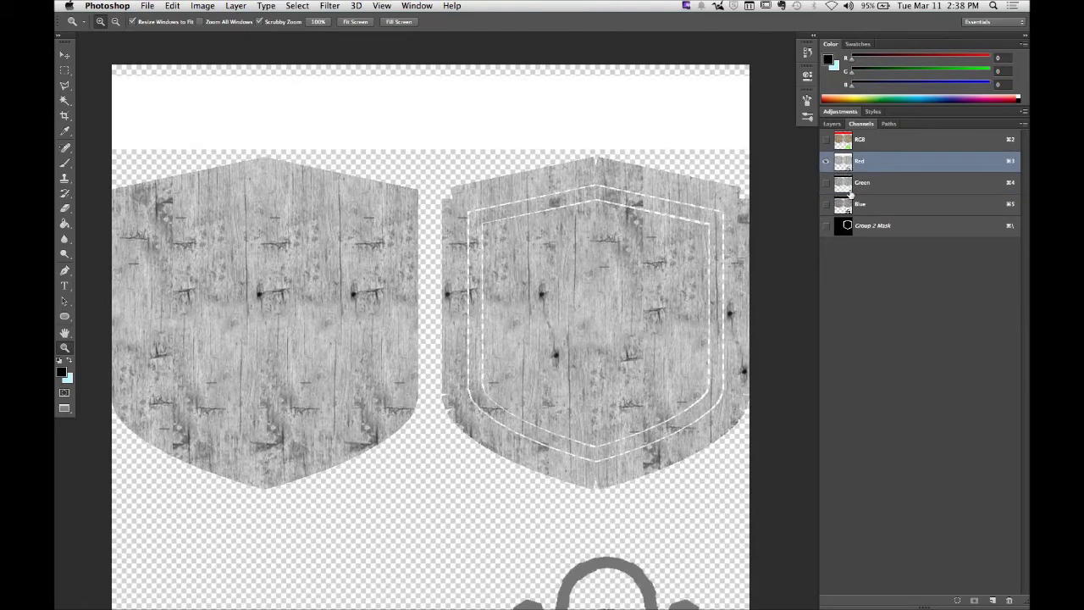
click(849, 191)
click(846, 208)
drag(548, 252, 504, 233)
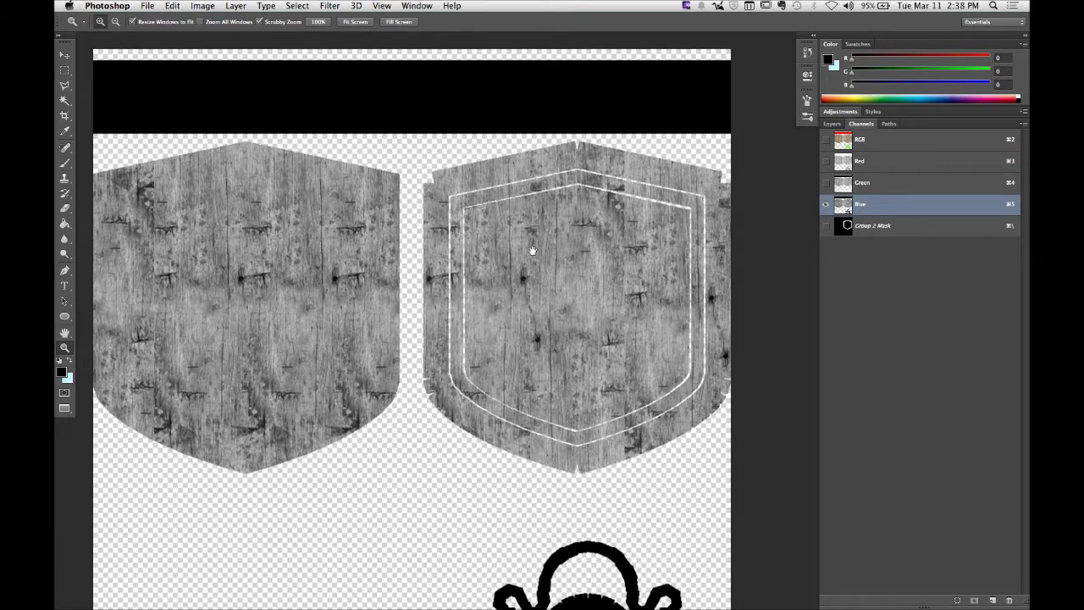
scroll(525, 254, up, 2)
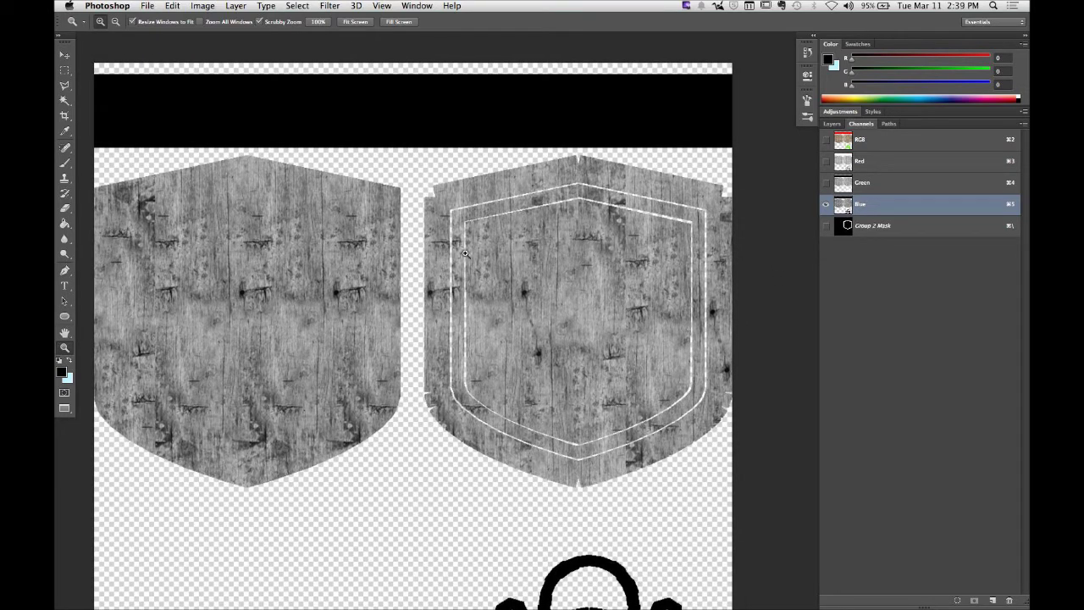
Step: Duplicate the Blue channel and raise the copy's contrast using Levels with black input 48 and white input 159
mouse_move(435, 237)
mouse_down()
mouse_move(526, 238)
mouse_move(414, 238)
mouse_up()
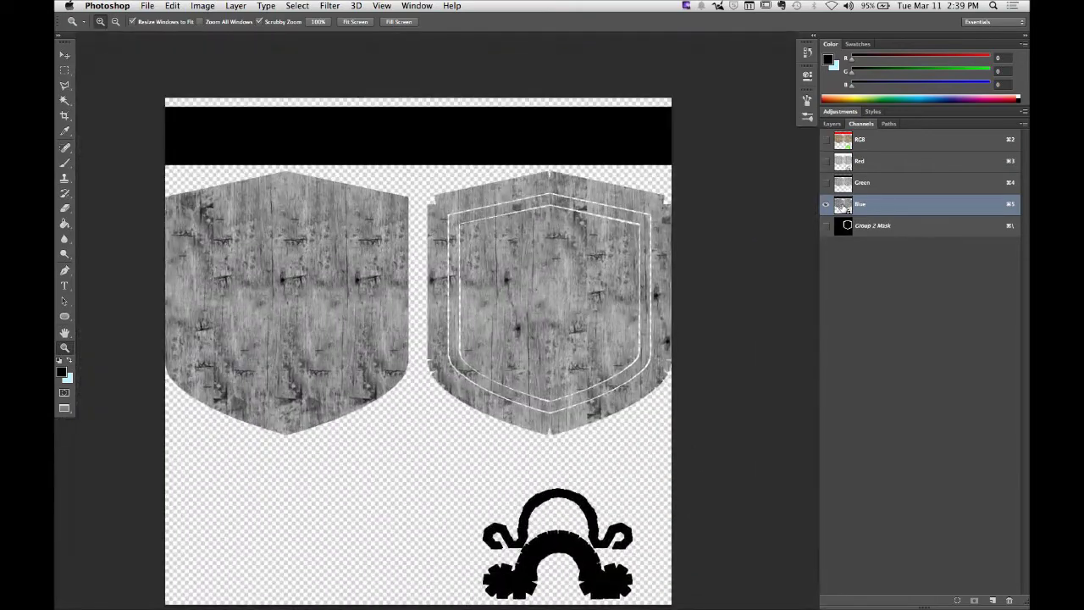
drag(843, 206, 992, 597)
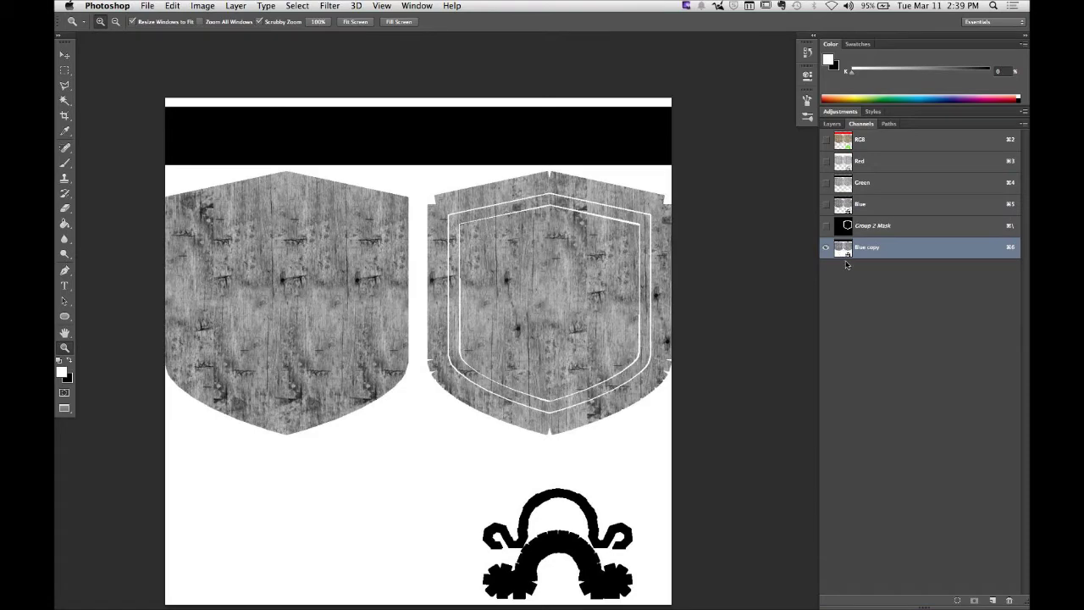
key(super+l)
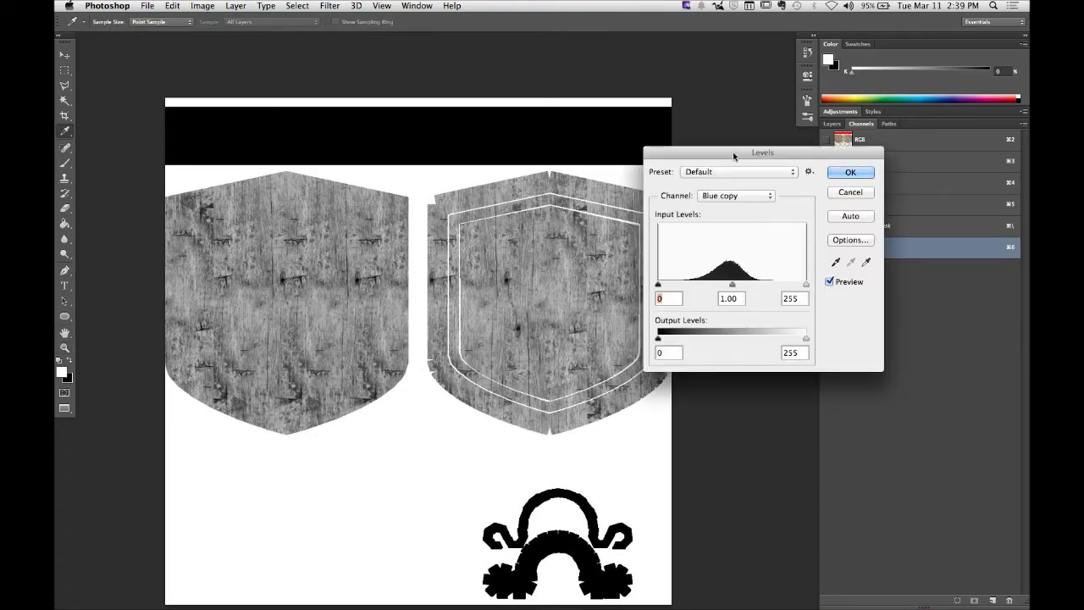
drag(732, 152, 830, 142)
drag(755, 276, 781, 277)
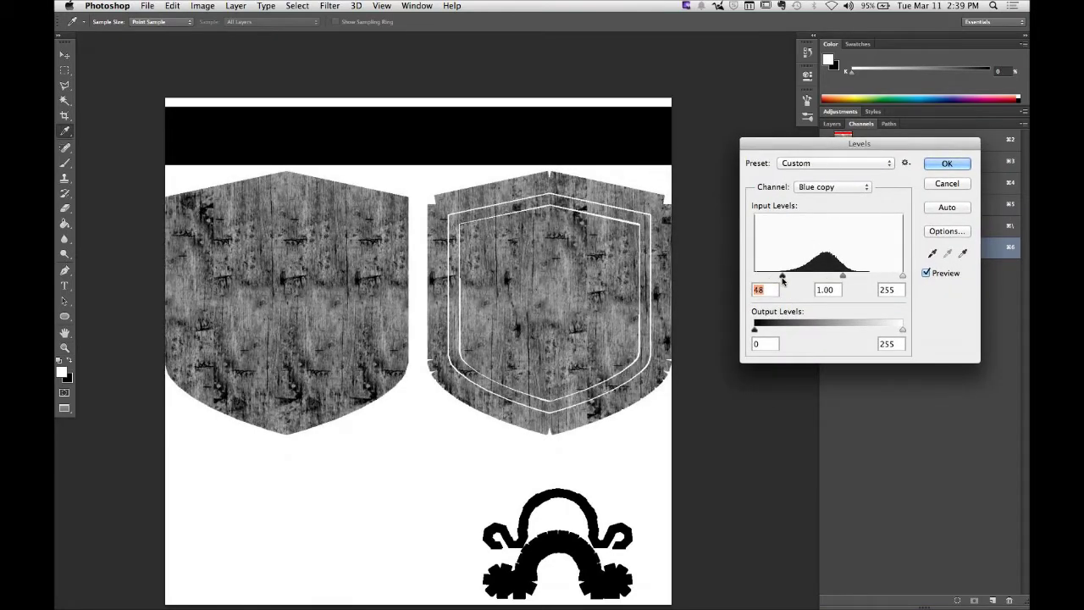
drag(902, 276, 847, 278)
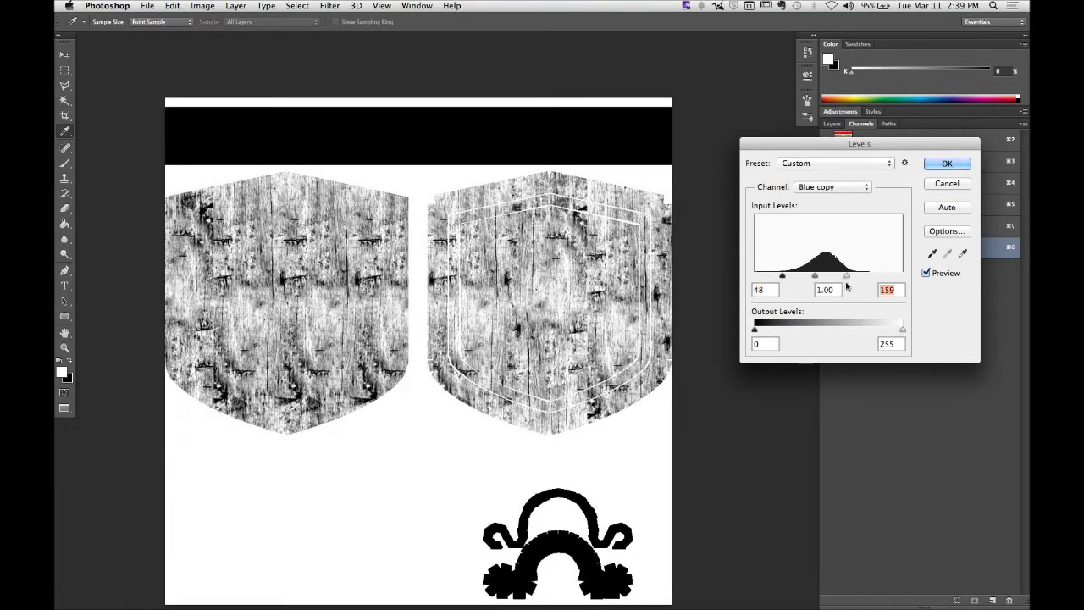
click(947, 164)
Step: Examine the high-contrast wood grain of the Blue copy channel up close across the framed sign shape
key(z)
click(474, 200)
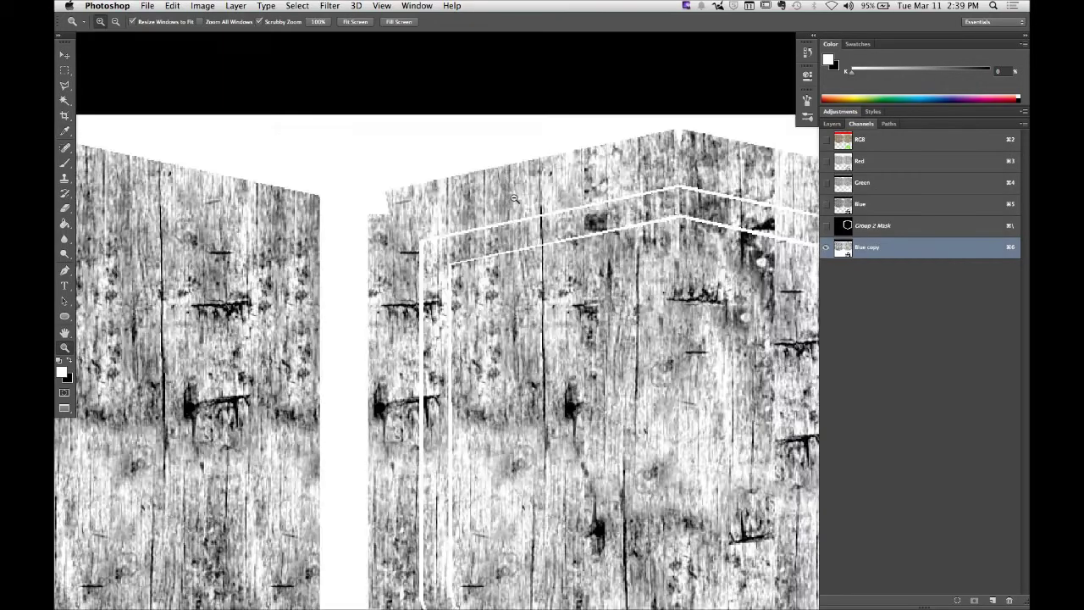
scroll(605, 193, right, 5)
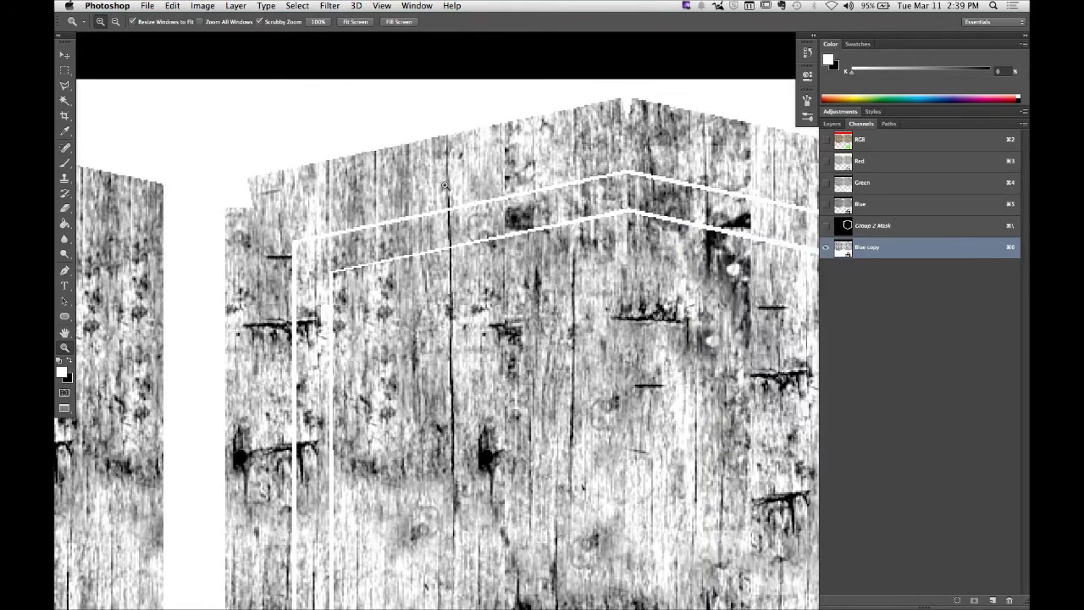
scroll(663, 240, right, 10)
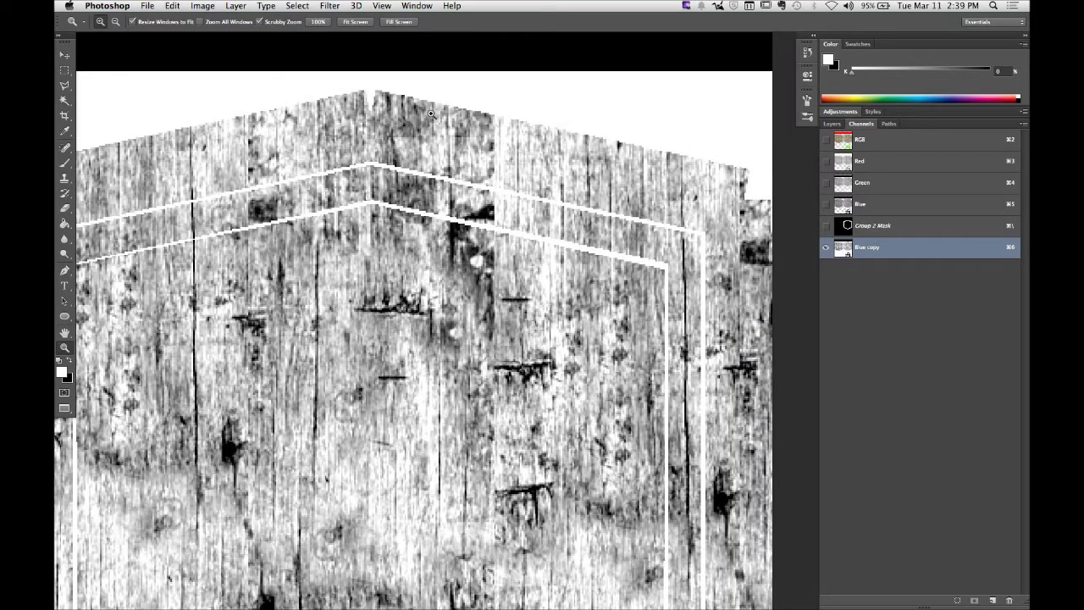
scroll(682, 206, down, 2)
scroll(711, 258, down, 4)
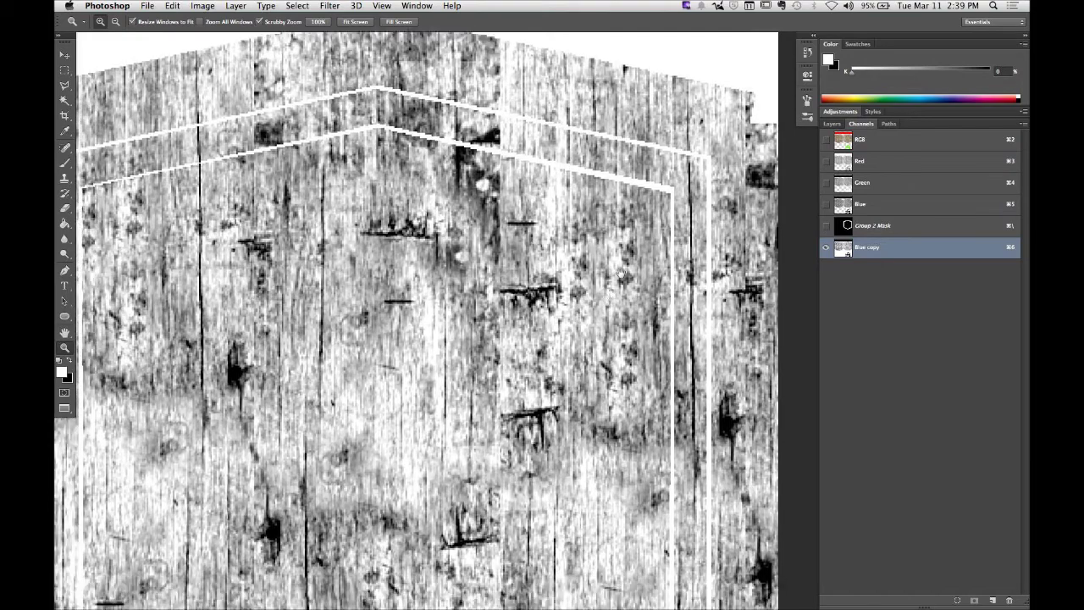
scroll(602, 321, down, 5)
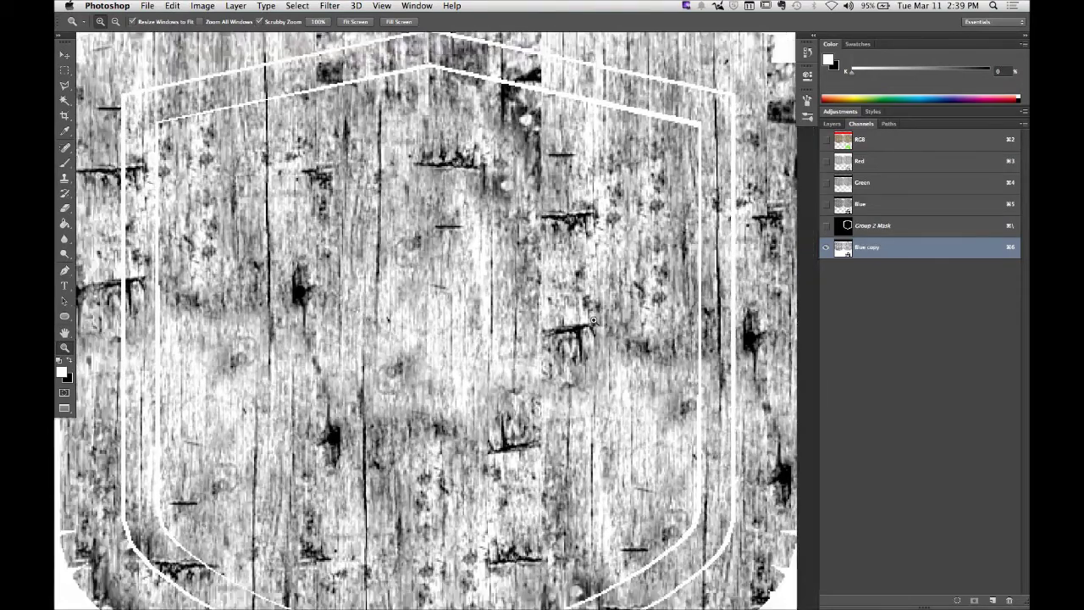
scroll(552, 326, up, 2)
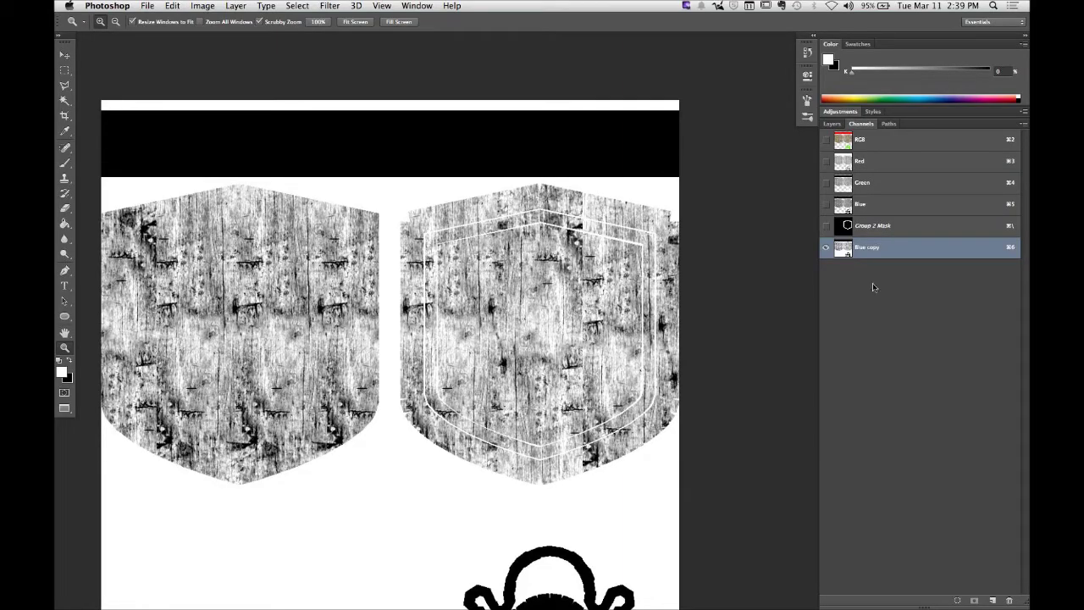
Step: Load the Blue copy channel as a selection, restore the full RGB view with Blue copy hidden, and return to the layers
super+click(844, 249)
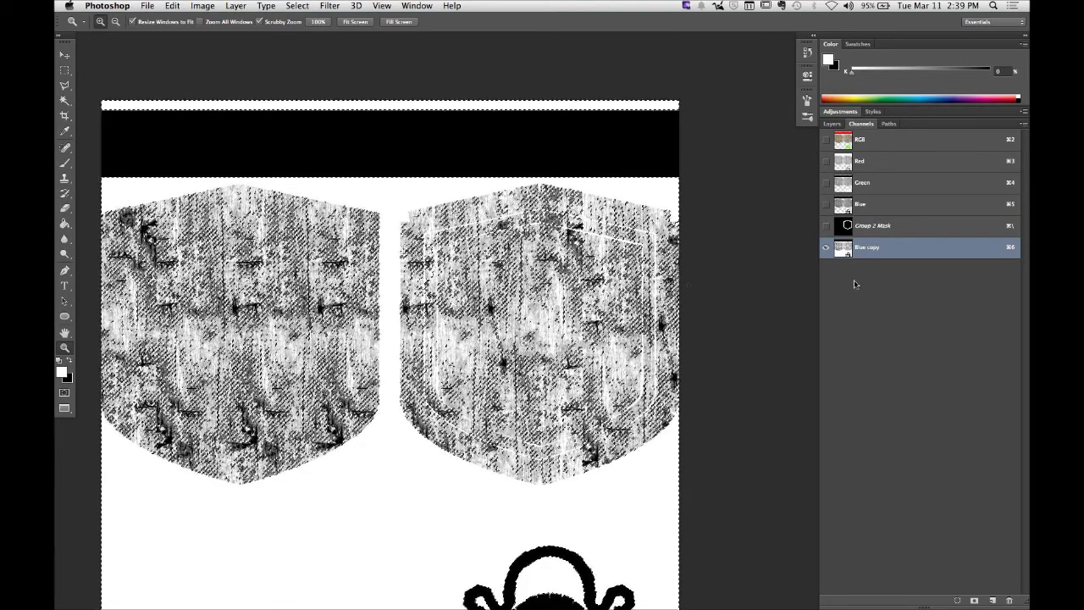
click(831, 124)
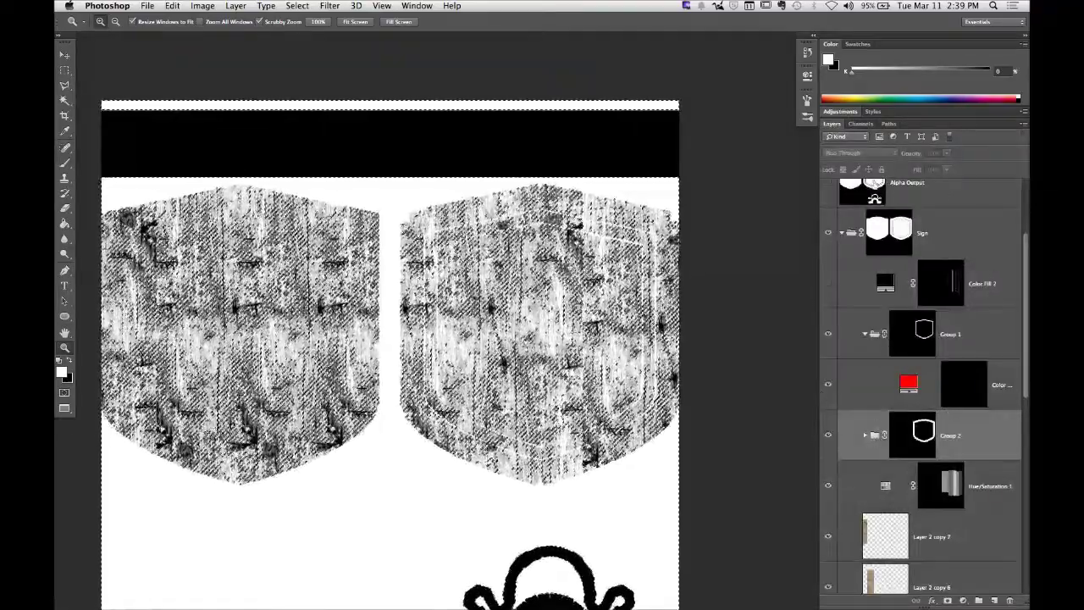
click(860, 124)
click(826, 138)
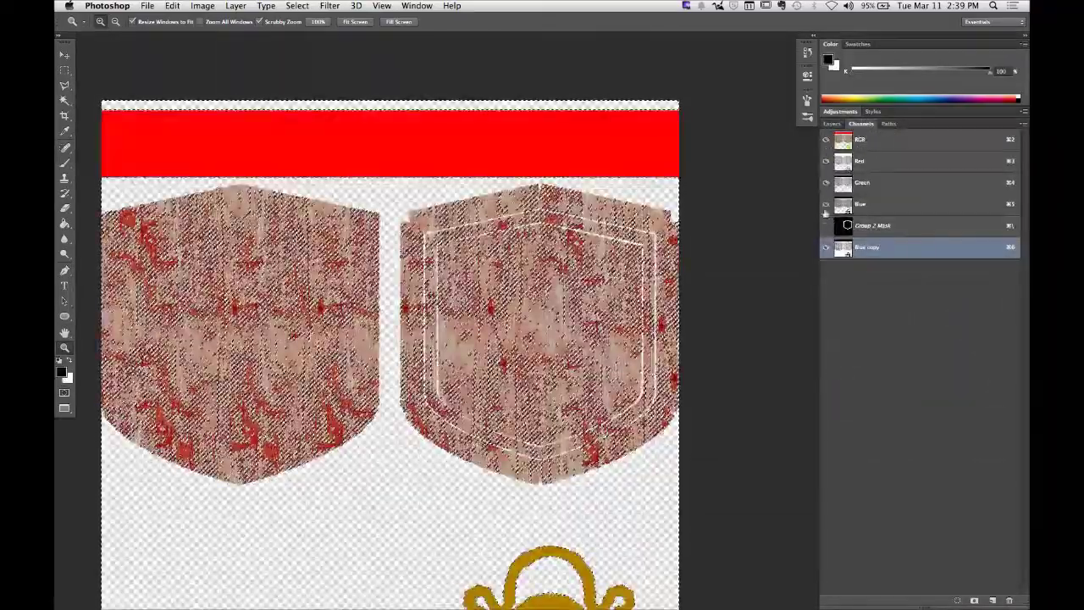
click(826, 248)
click(833, 124)
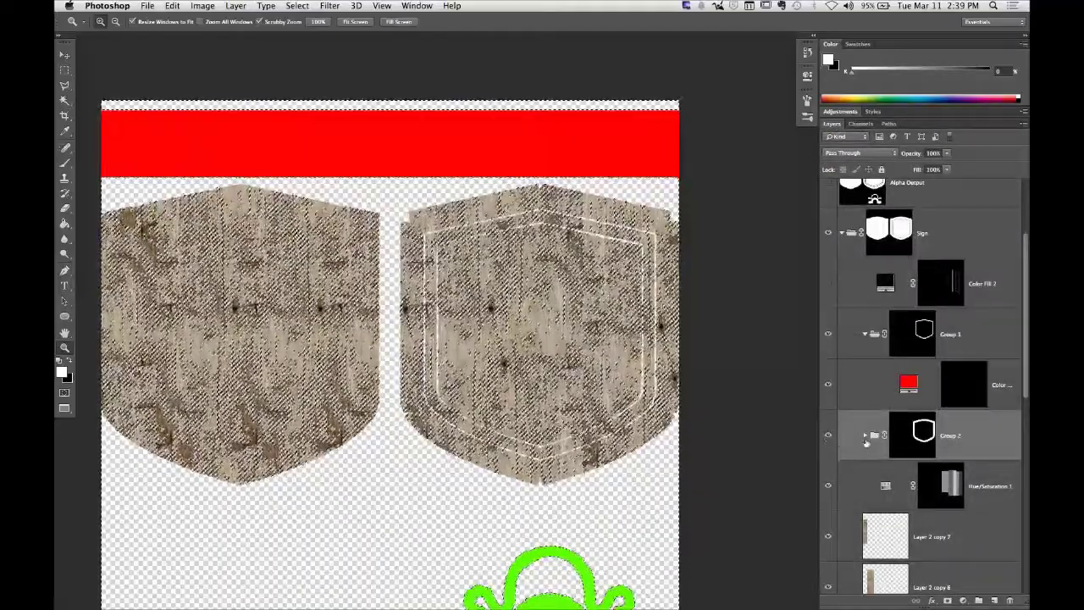
Step: Show the blue color fill layer inside Group 2 and fill the selected grain area of its mask with black at 100% opacity
click(864, 436)
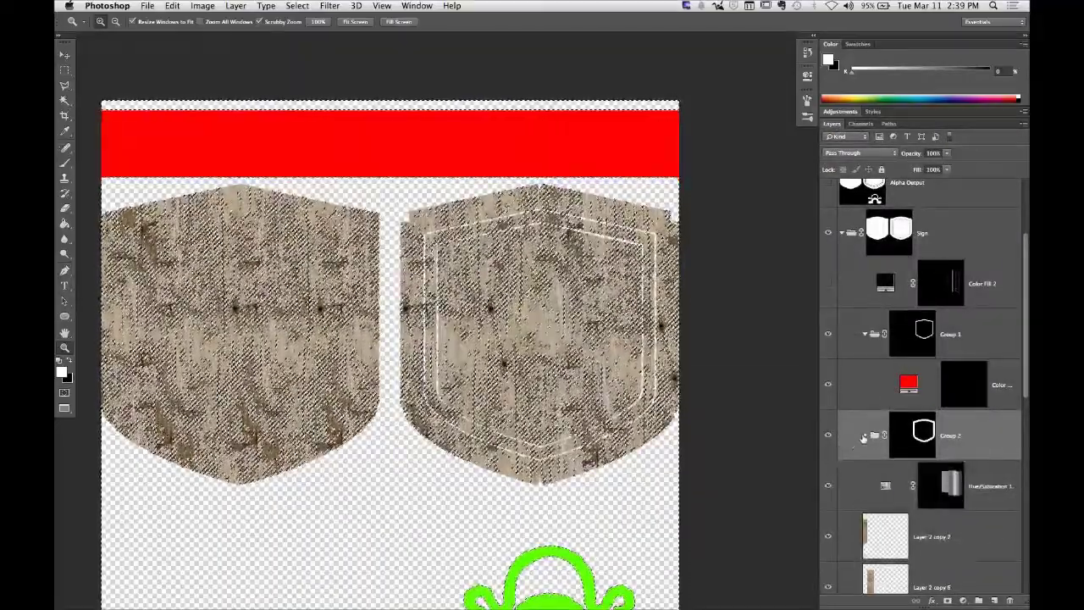
click(832, 487)
click(1003, 487)
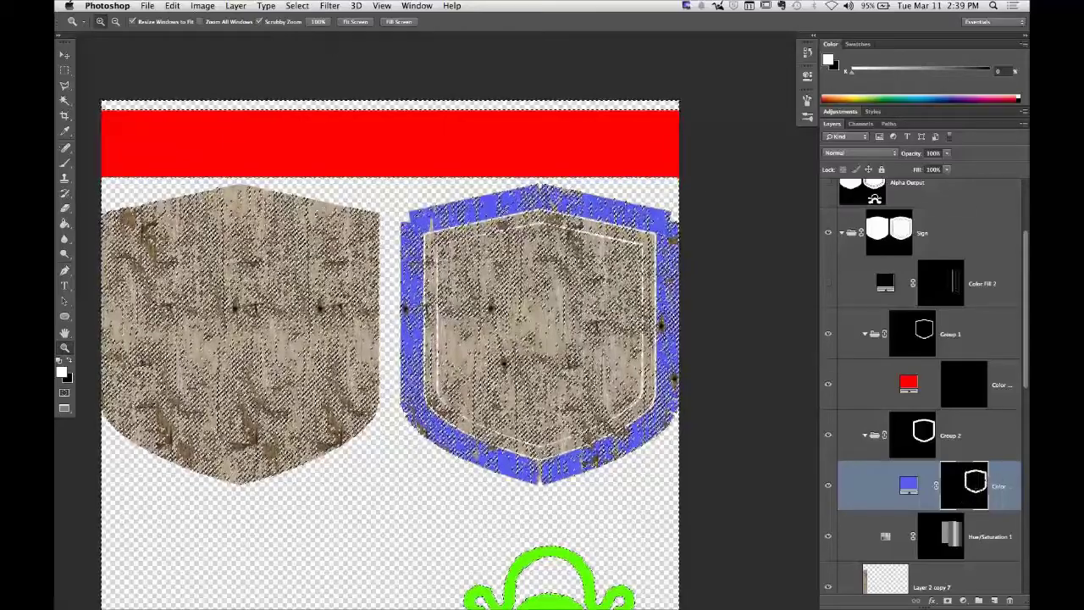
click(172, 5)
click(183, 180)
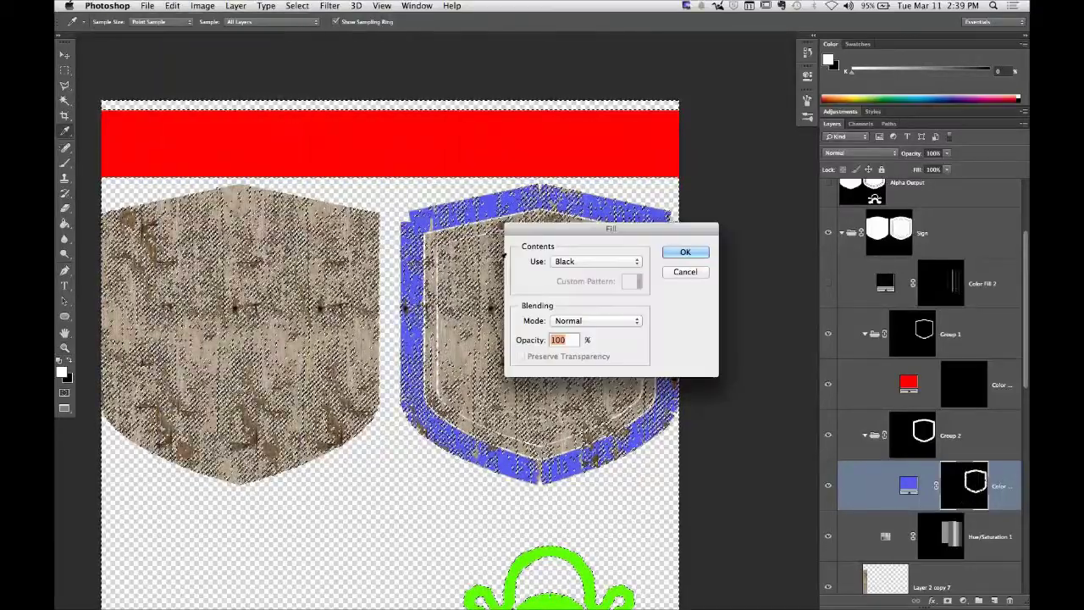
Step: Examine the worn blue paint on the frame up close and as a whole, and return to the document's channels
key(z)
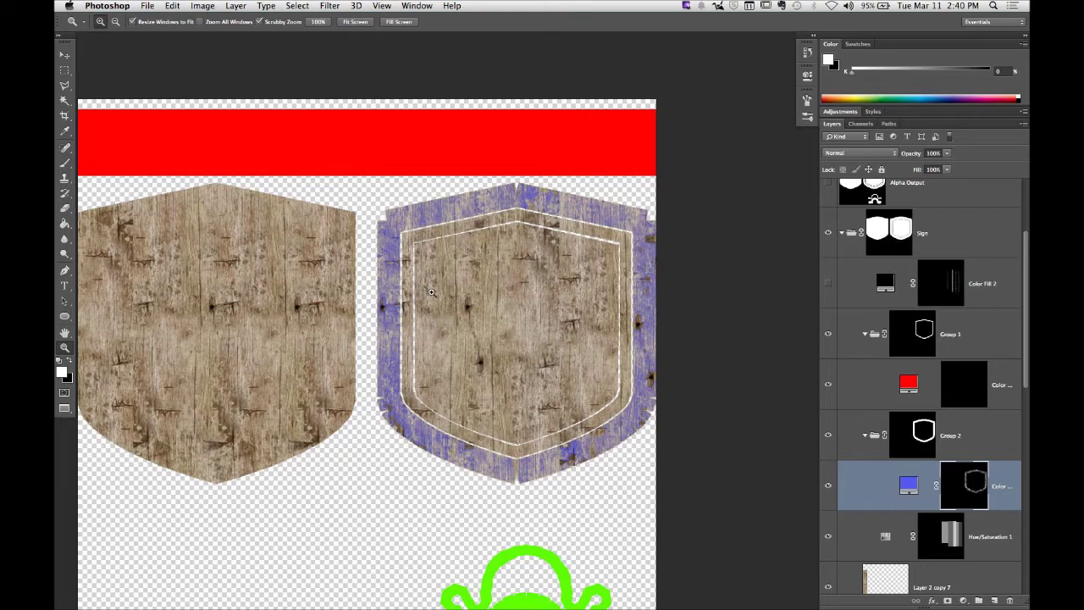
drag(438, 211, 415, 221)
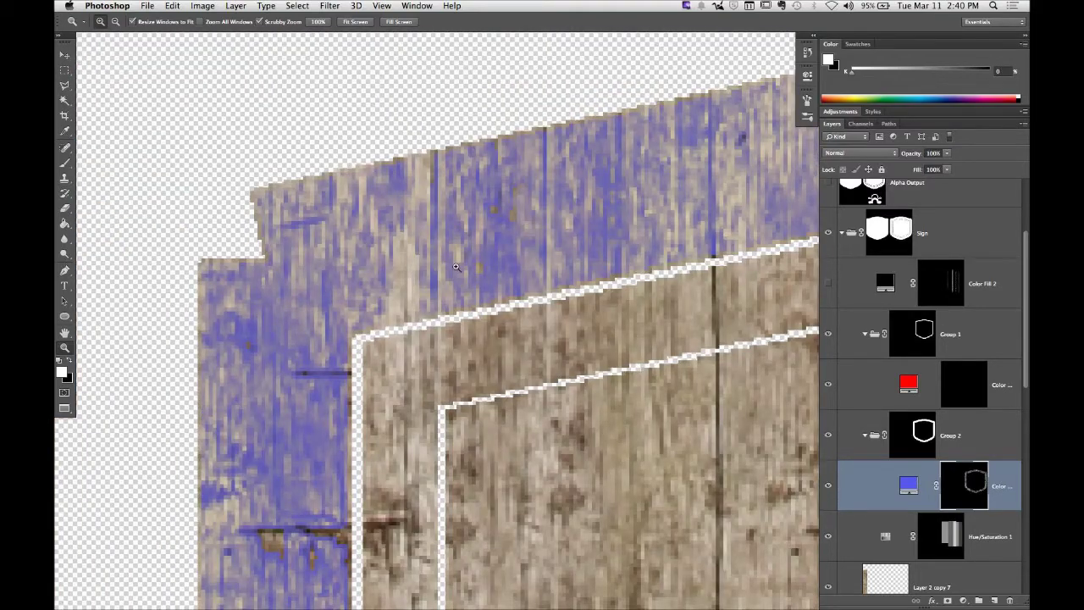
drag(455, 267, 303, 196)
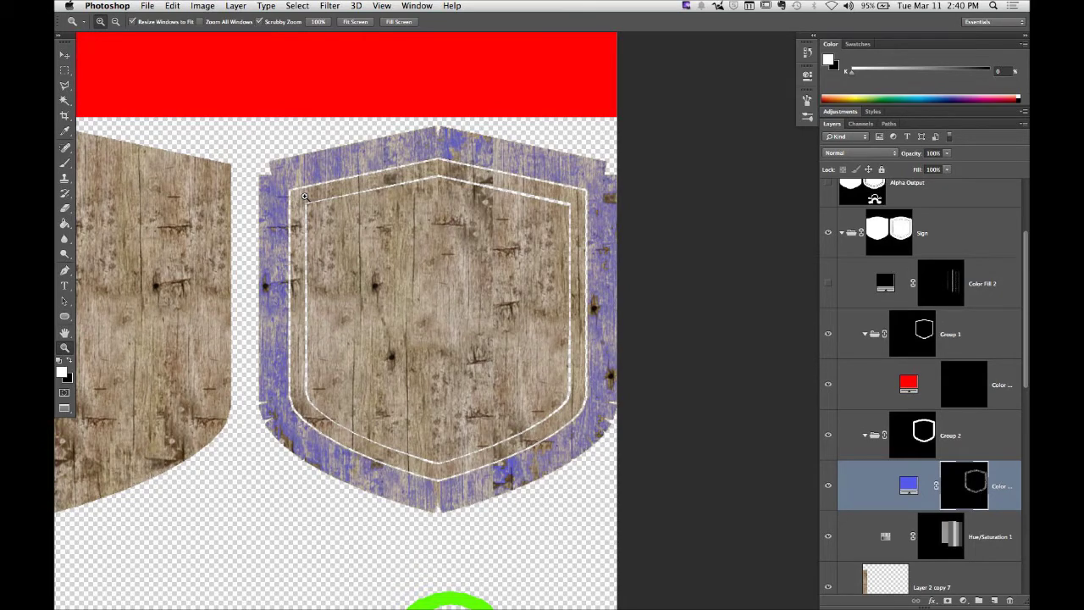
click(870, 125)
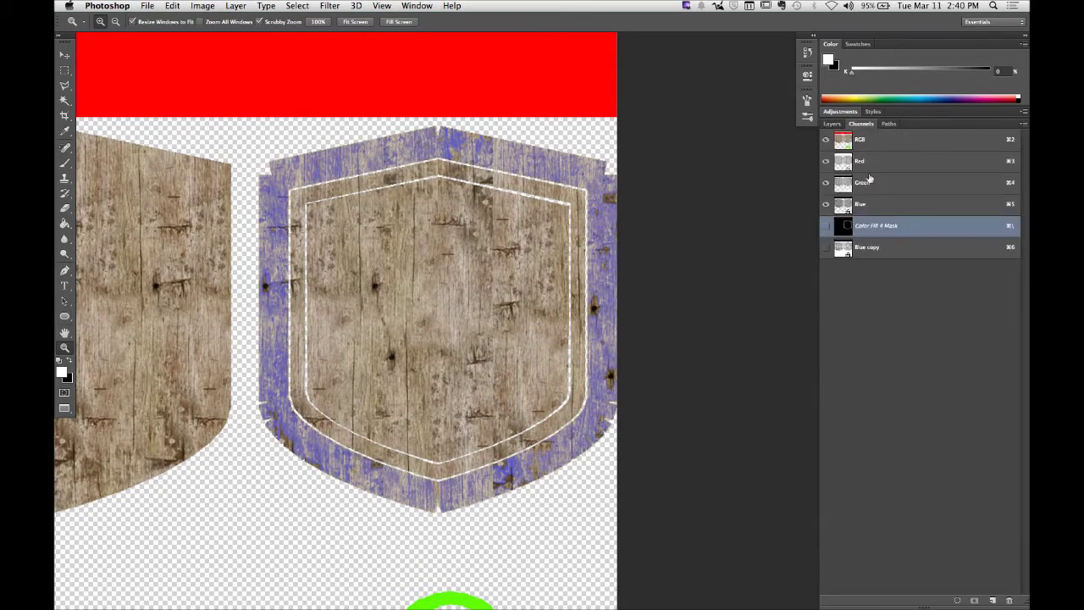
Step: Compare the sign texture in the Red, Green, Blue and Blue copy channels, then return to the layers
click(846, 211)
click(845, 188)
click(845, 167)
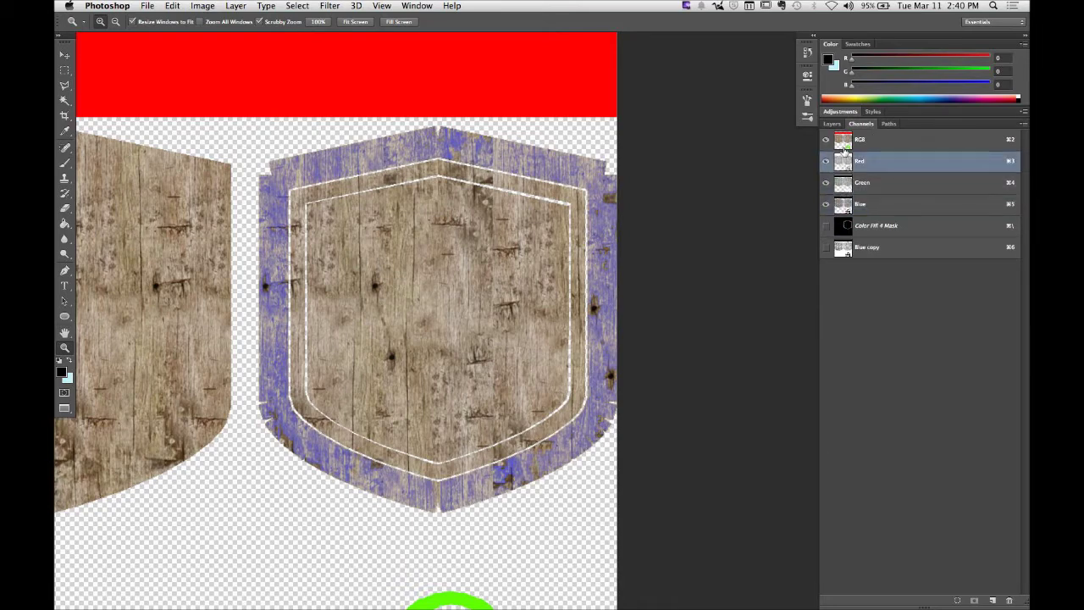
click(845, 149)
click(845, 183)
click(845, 208)
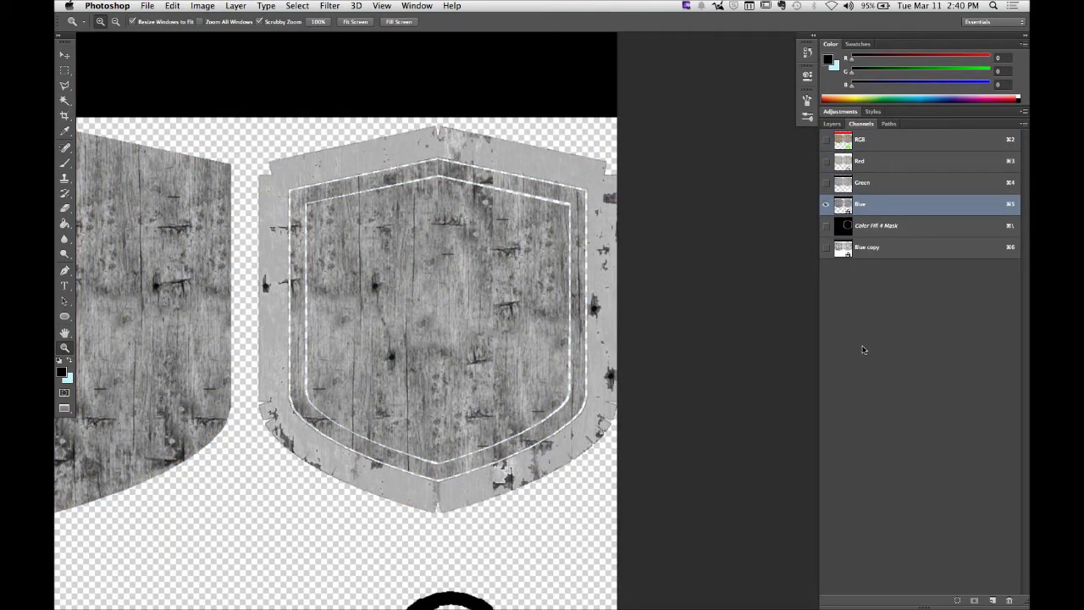
click(843, 248)
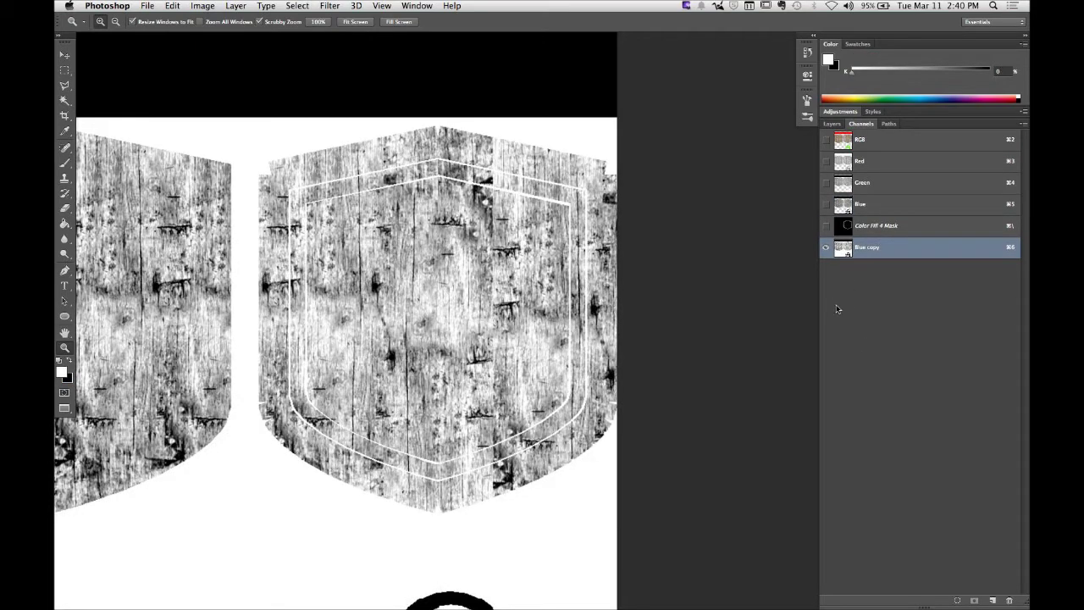
click(830, 124)
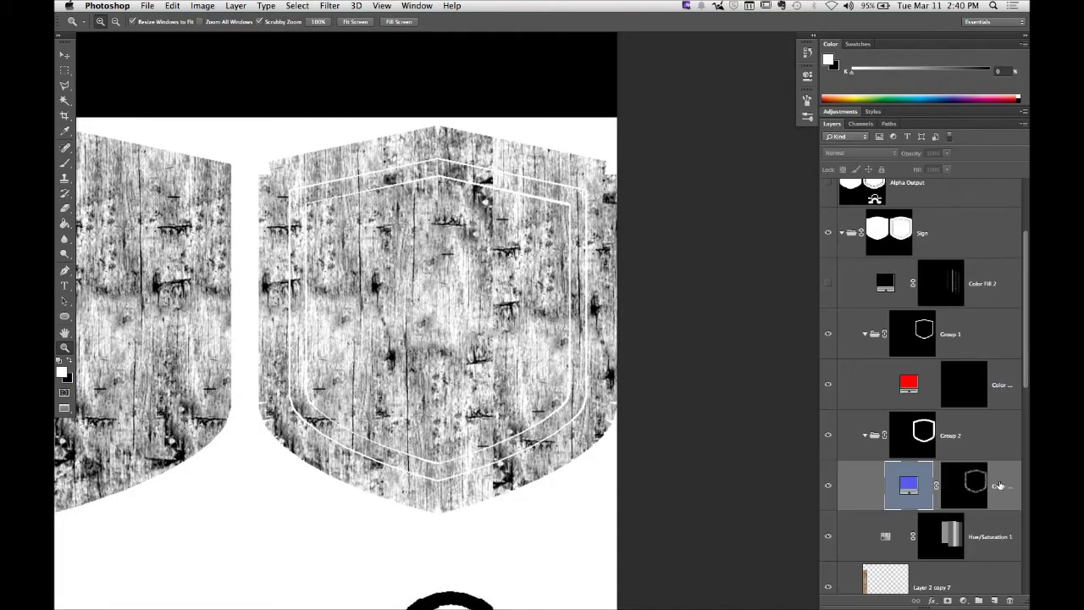
Step: Collapse Group 2, which holds the blue color fill, and rename it Blue Paint
click(865, 438)
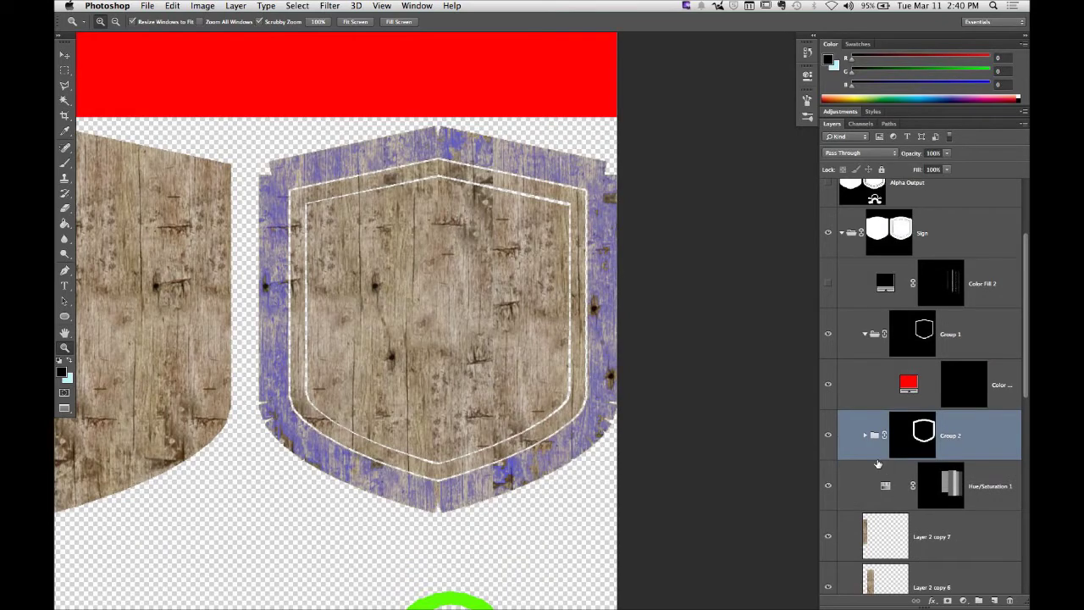
drag(454, 297, 363, 251)
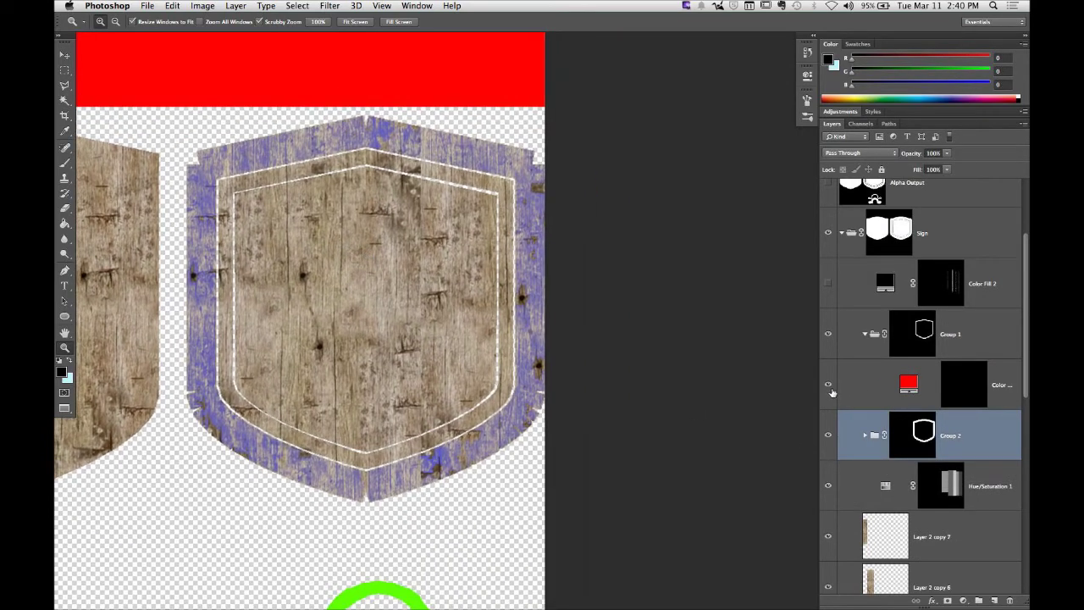
click(1000, 384)
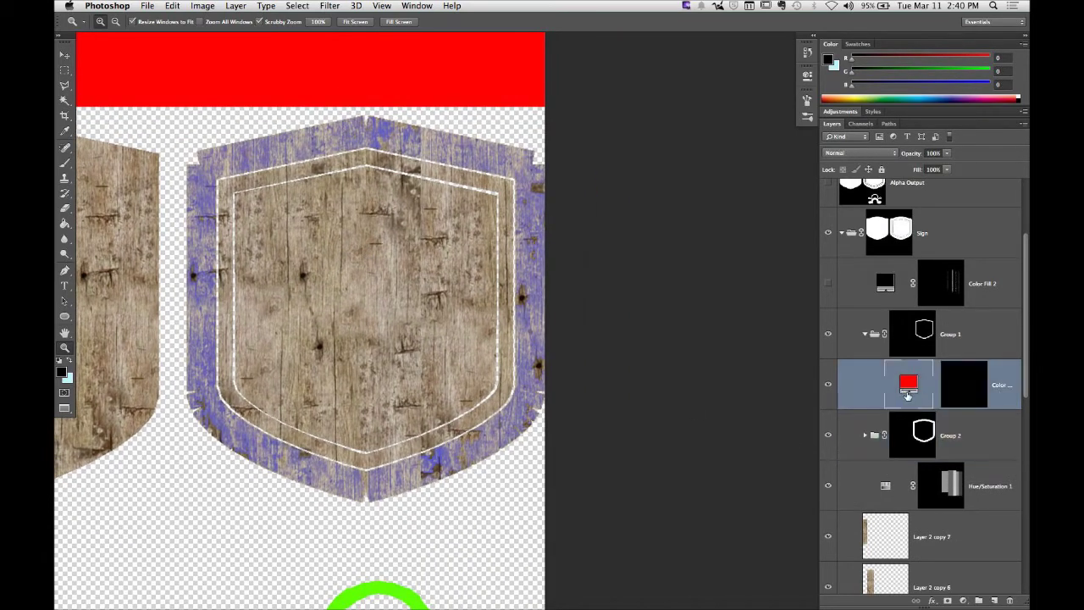
click(958, 405)
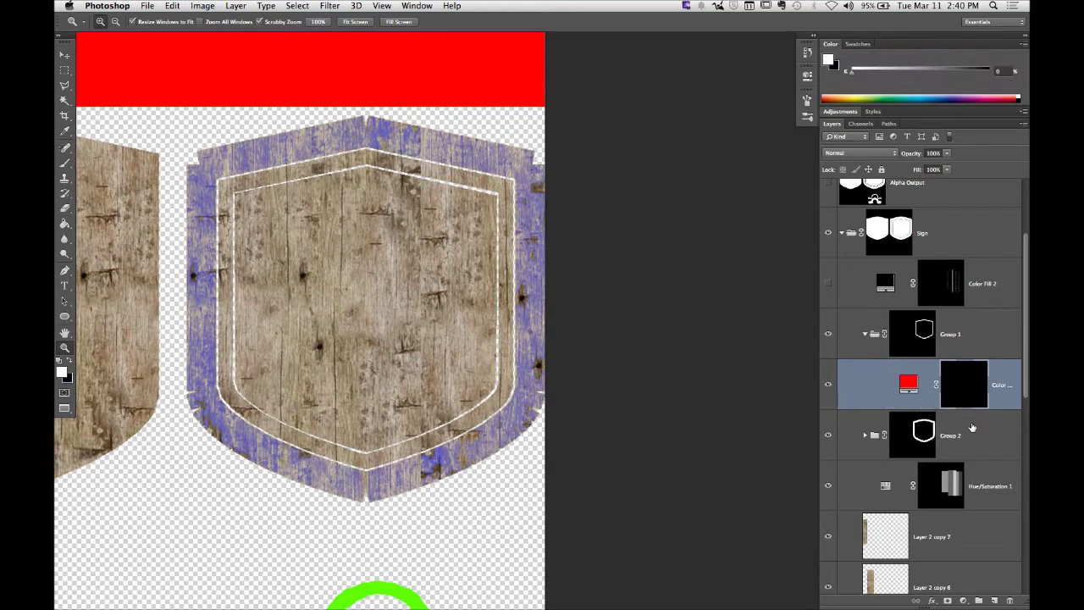
double_click(952, 436)
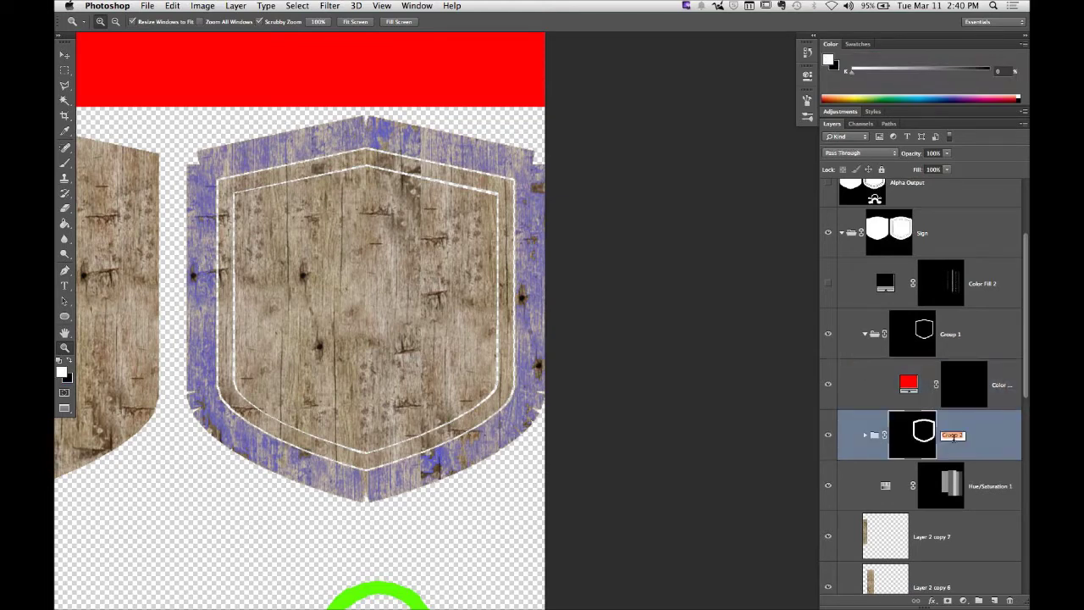
text(Blue Paint)
key(Return)
Step: Rename Group 1, which holds the red color fill, as Red Paint
double_click(951, 335)
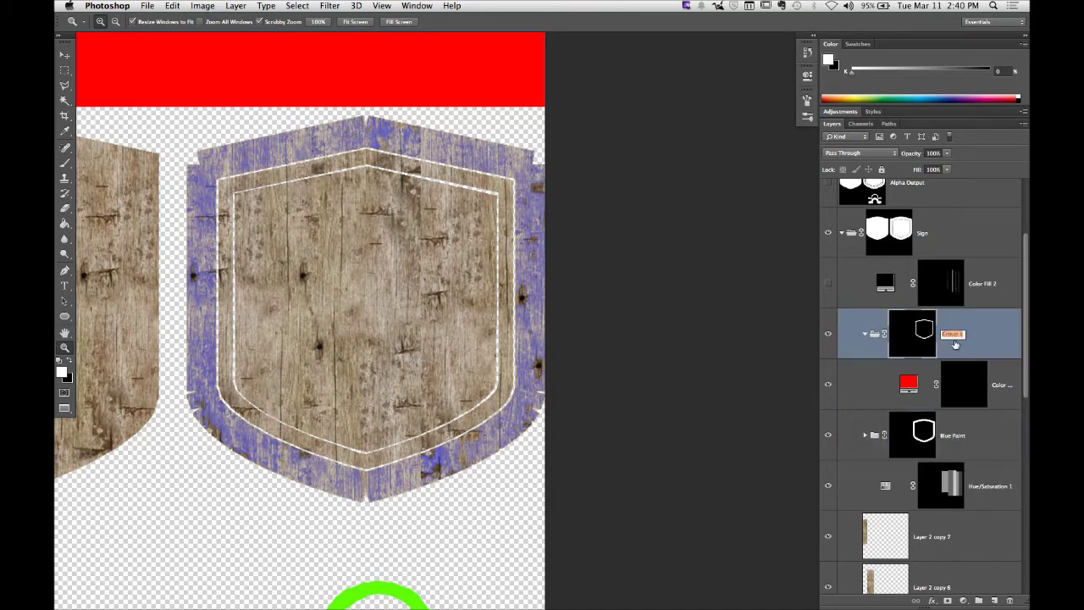
text(Red Paint)
key(Return)
Step: Target the red color fill's mask and compare the wood contrast in the Blue copy, Blue, Green and Red channels
click(962, 388)
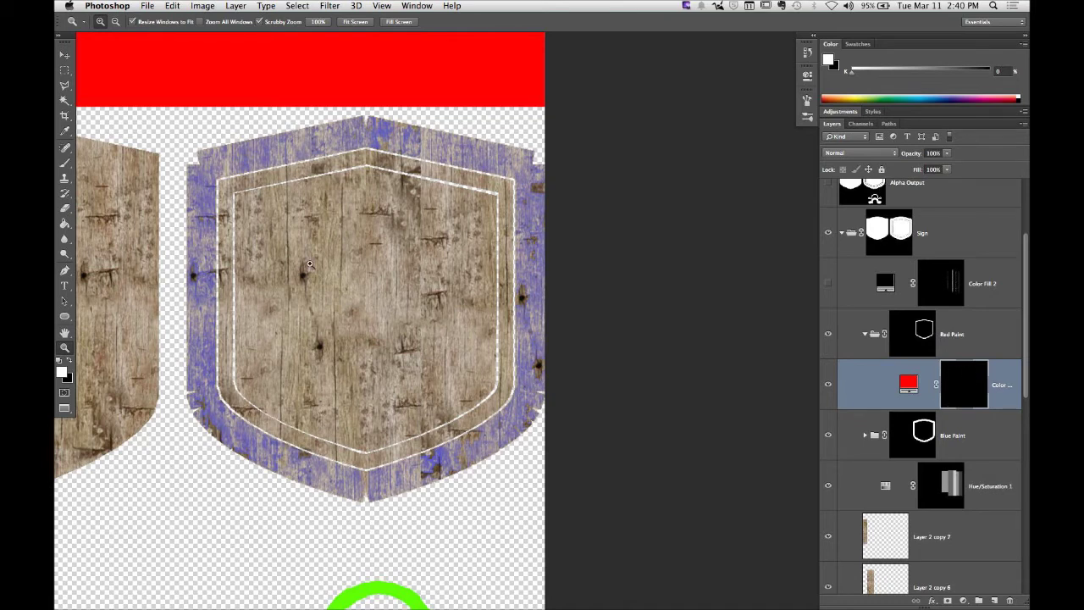
click(860, 124)
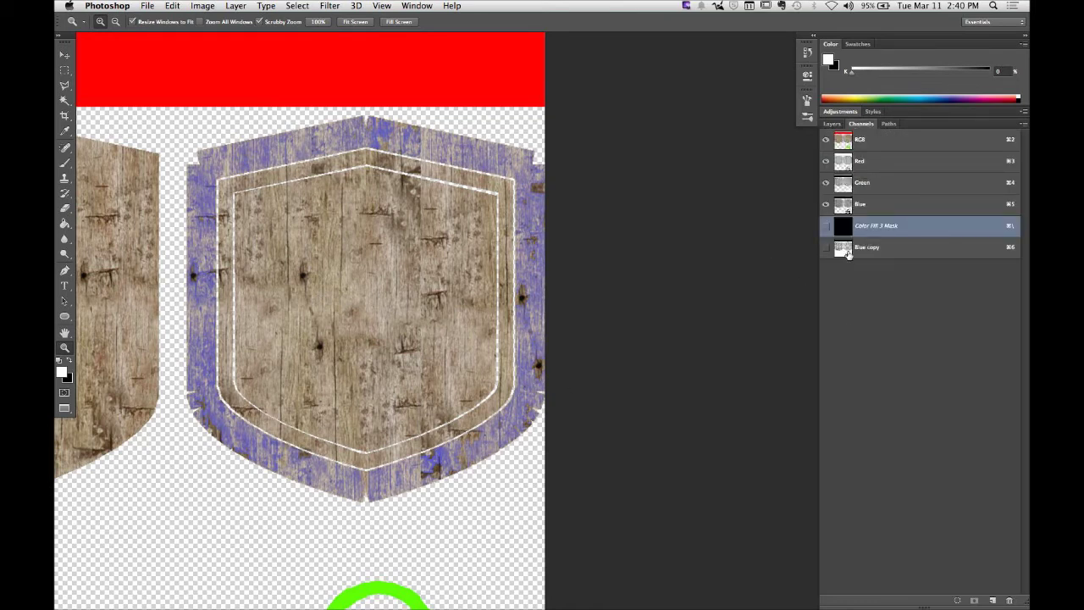
click(847, 249)
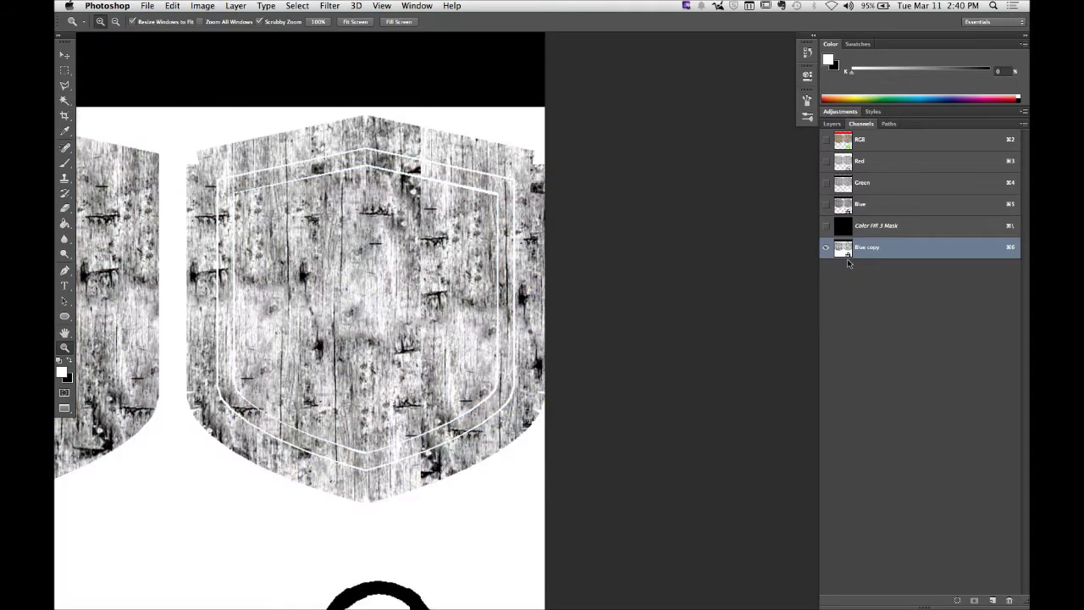
click(846, 206)
click(846, 187)
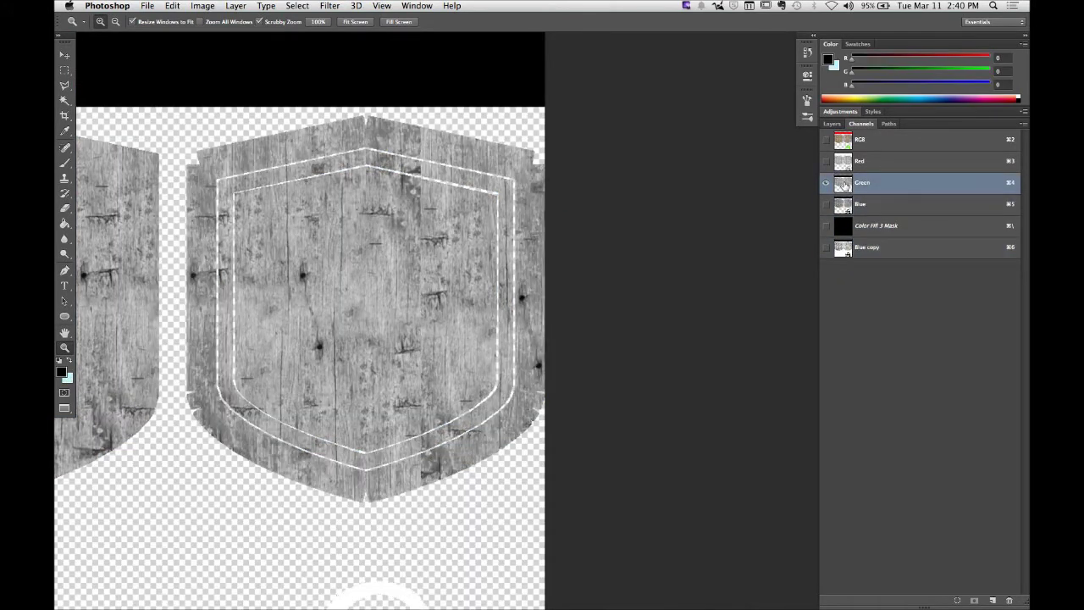
click(844, 163)
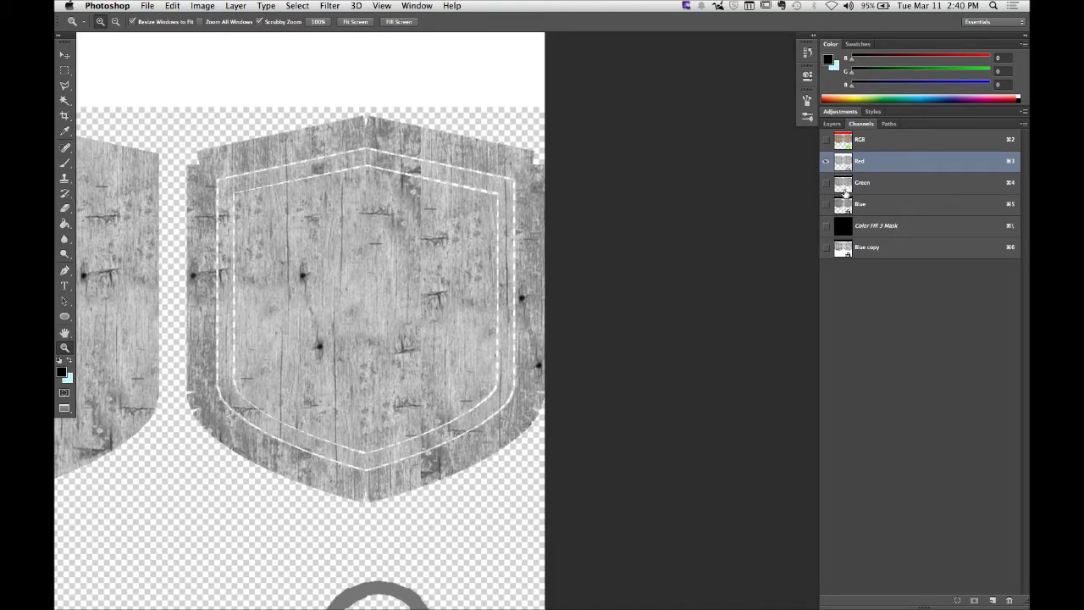
click(844, 186)
click(845, 207)
click(844, 185)
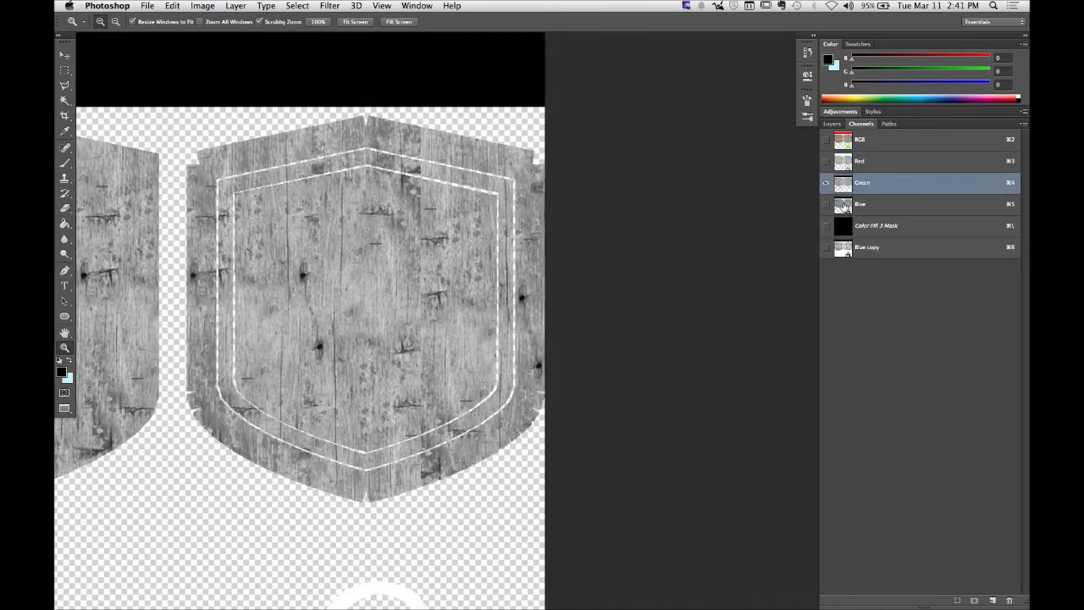
click(844, 204)
click(844, 184)
click(846, 162)
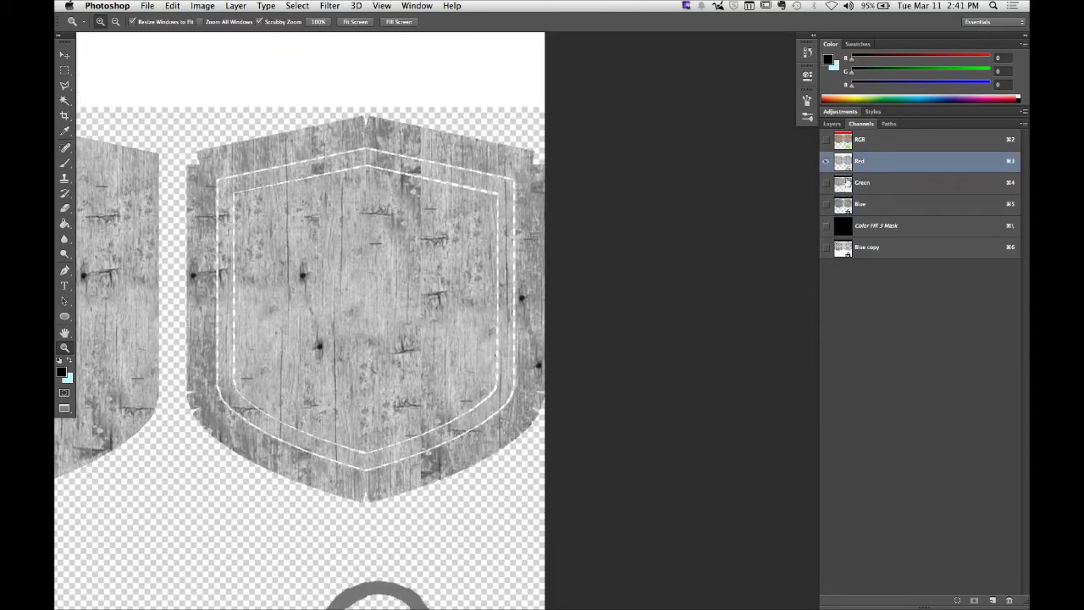
Step: Duplicate the Red channel and apply Levels to the copy with input black 92, midtone 1.63 and white 255
drag(845, 165, 992, 599)
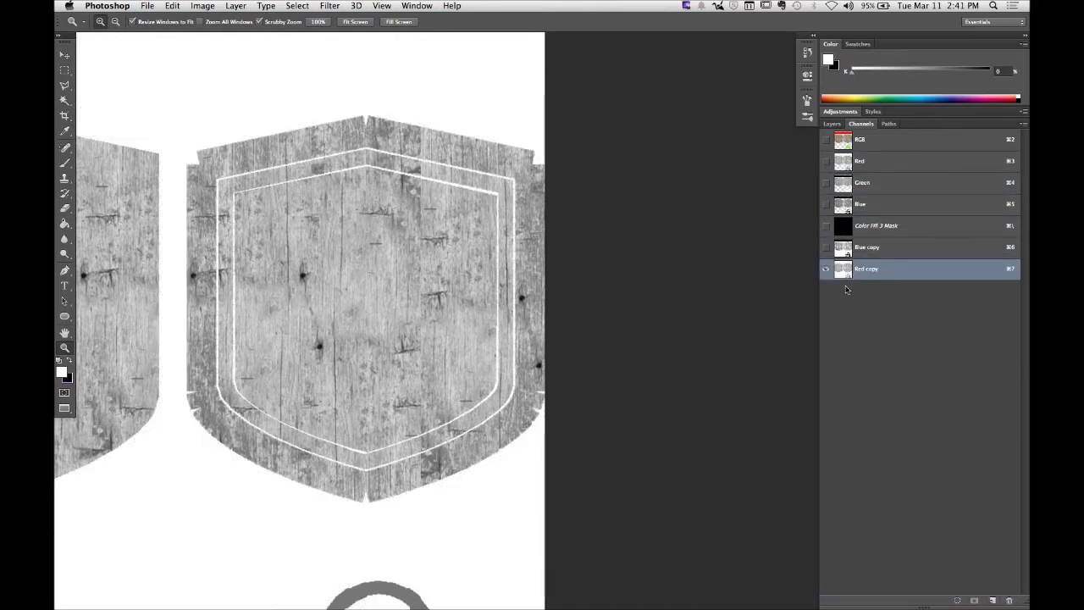
key(super+l)
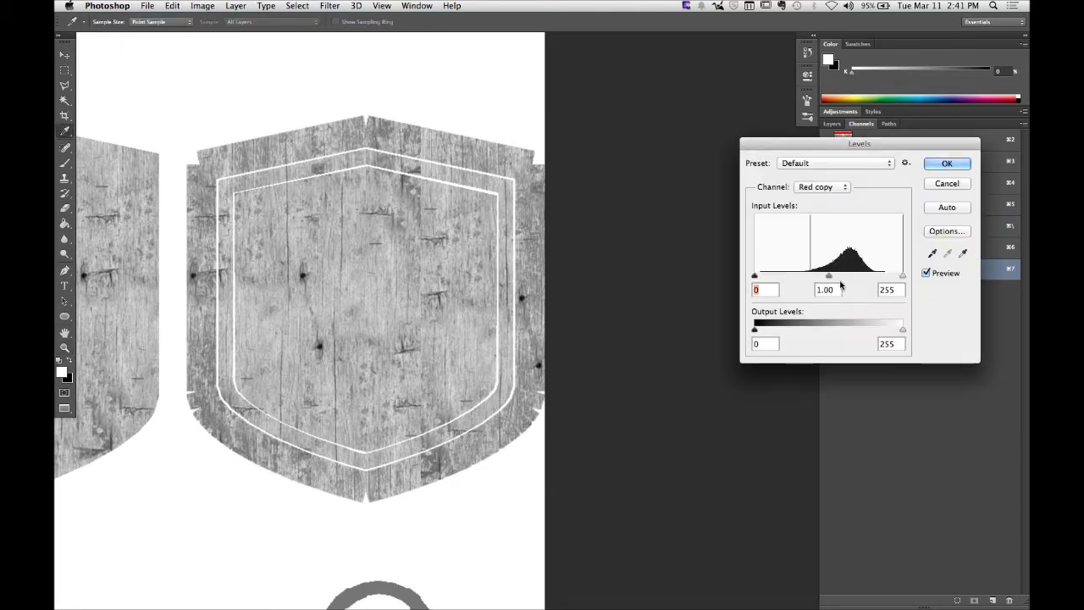
drag(756, 277, 839, 284)
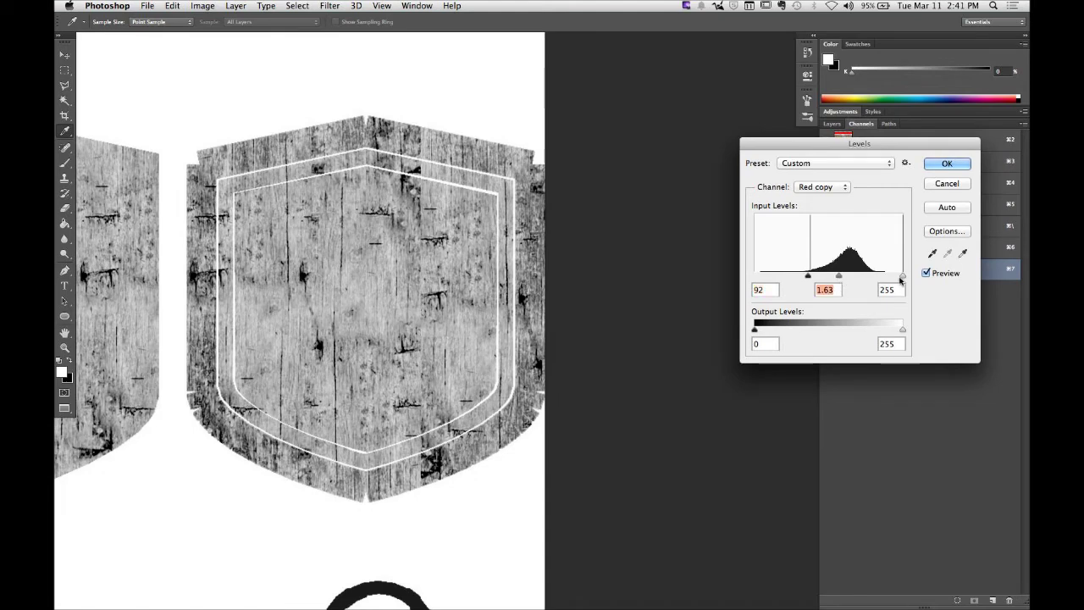
click(934, 168)
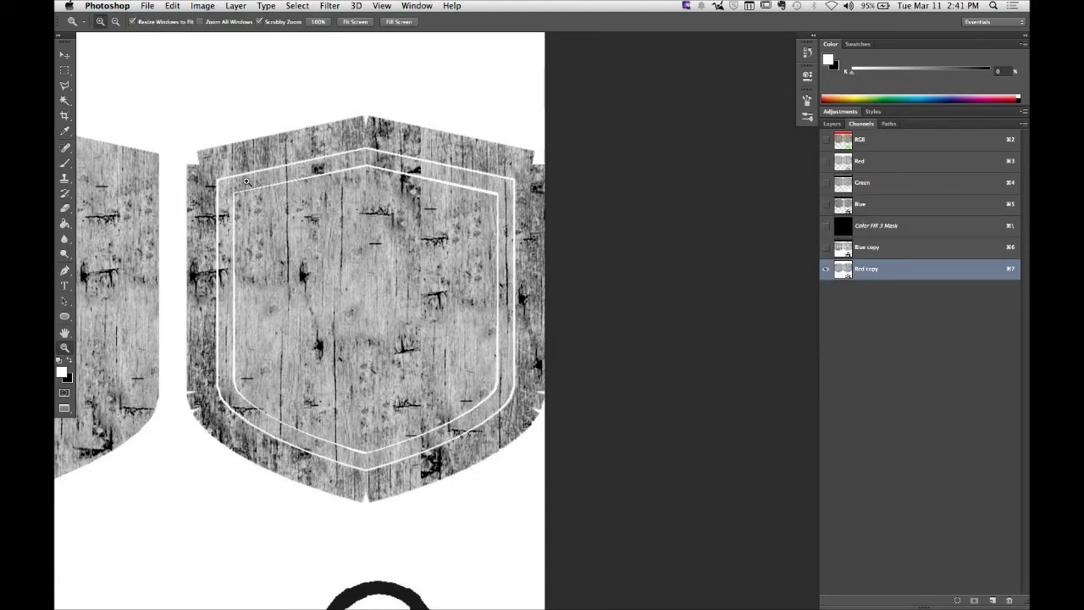
Step: Inspect the wood grain in the Red copy channel and load that channel as a selection, returning to the layers
drag(247, 181, 311, 183)
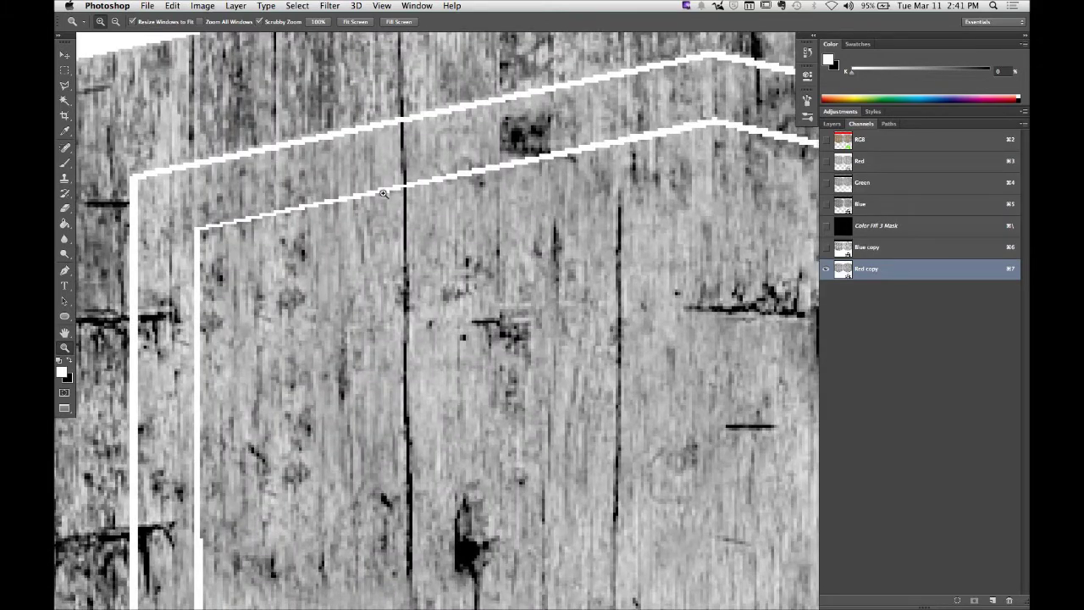
drag(533, 217, 453, 202)
drag(561, 235, 450, 193)
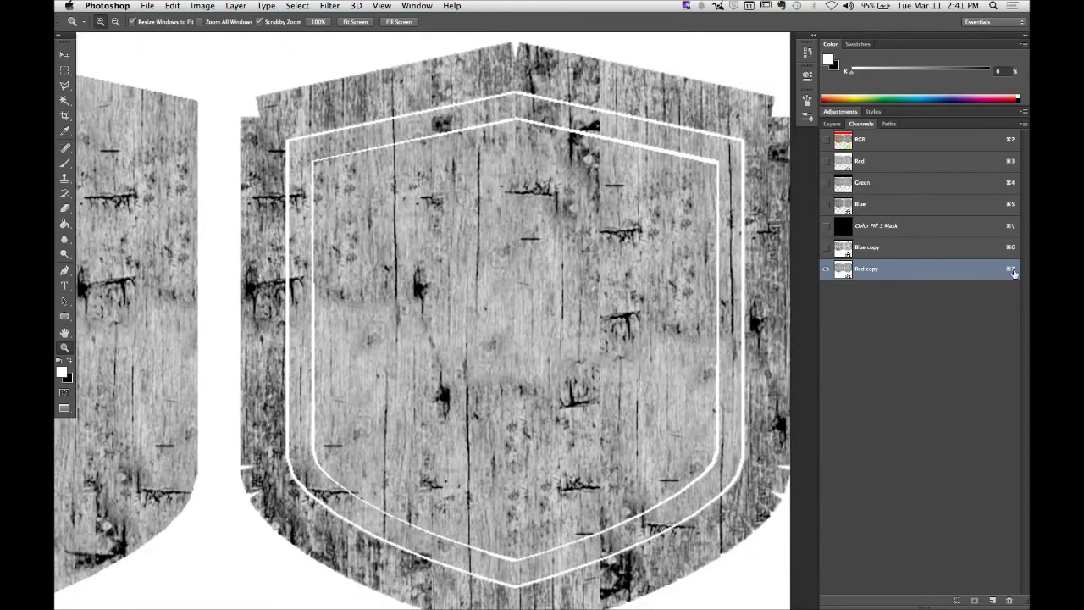
super+click(841, 272)
click(832, 124)
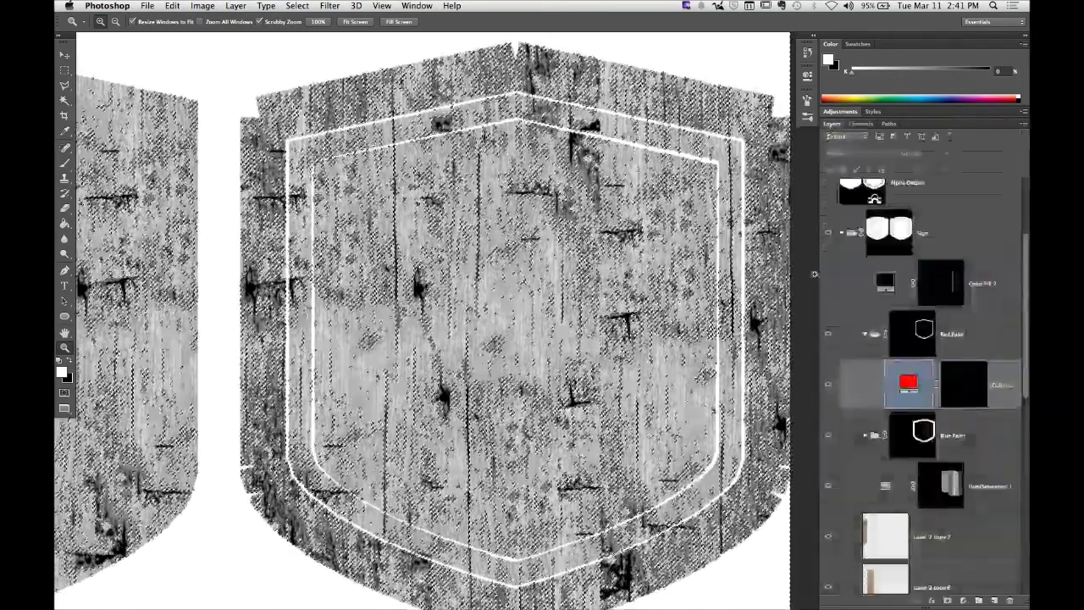
Step: Fill the selection with white on the red color fill's mask in Red Paint, using Normal mode at 100% opacity
click(975, 384)
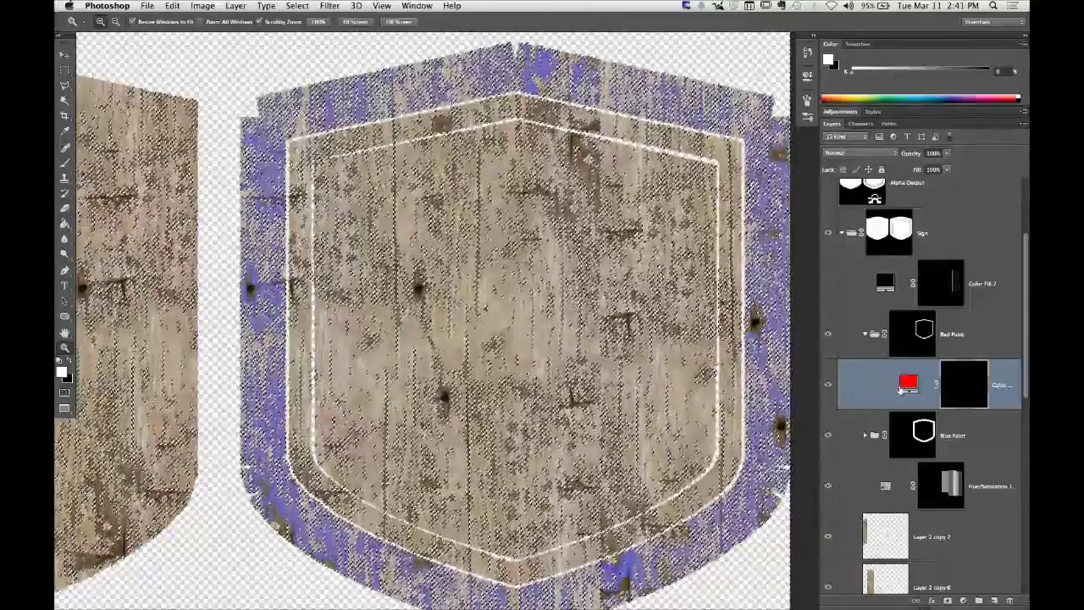
click(172, 5)
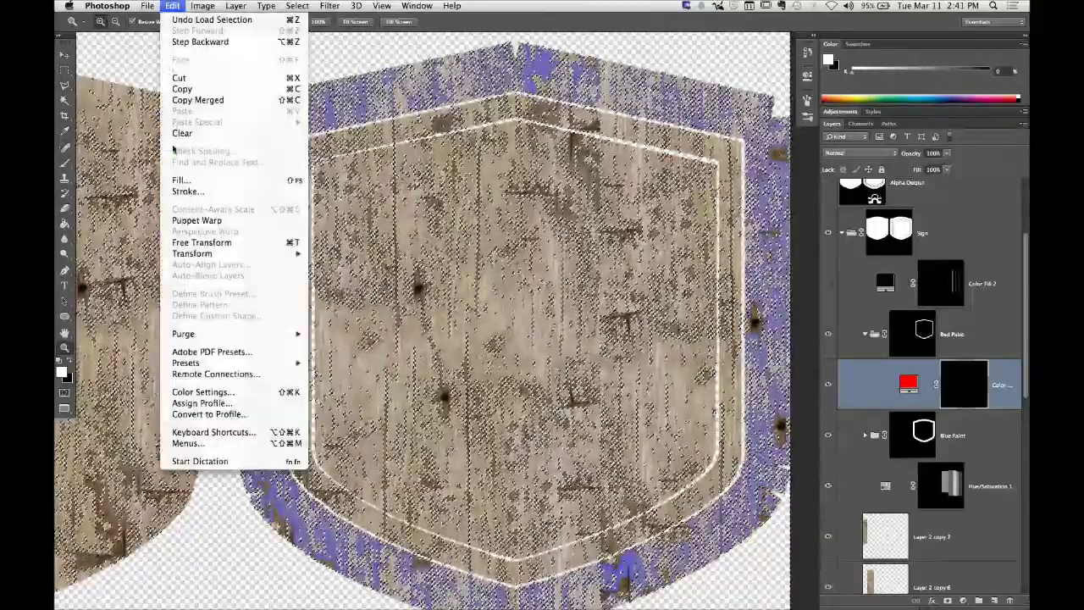
click(179, 180)
click(595, 260)
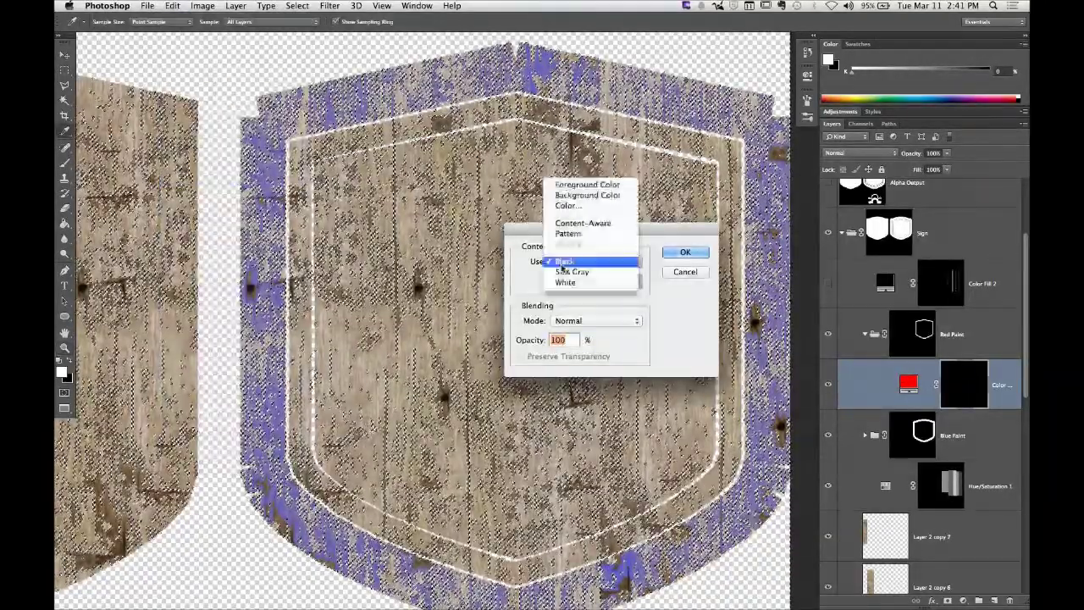
click(612, 280)
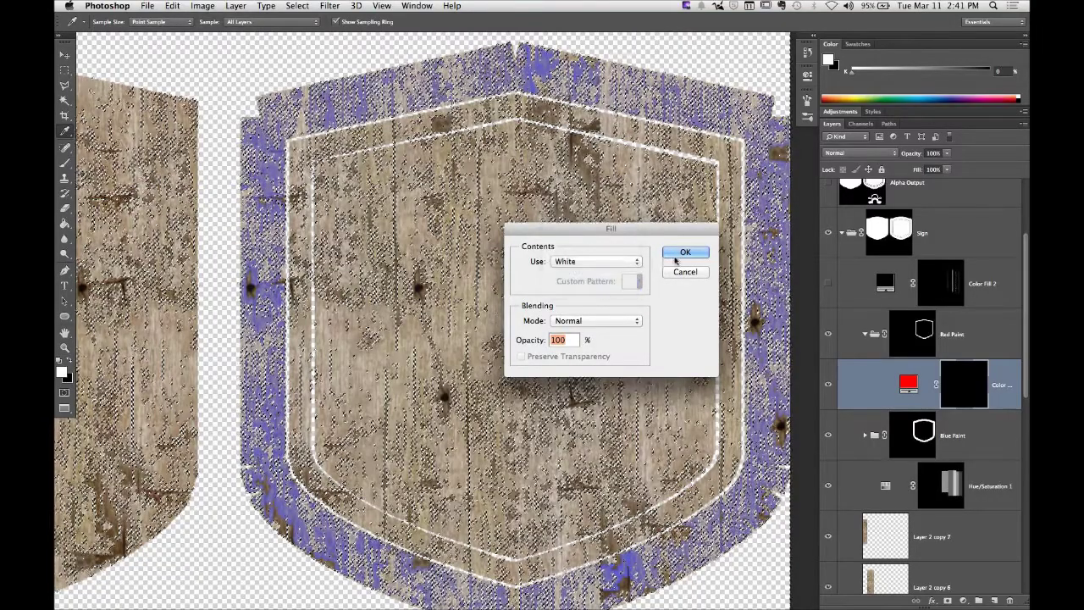
key(Return)
key(z)
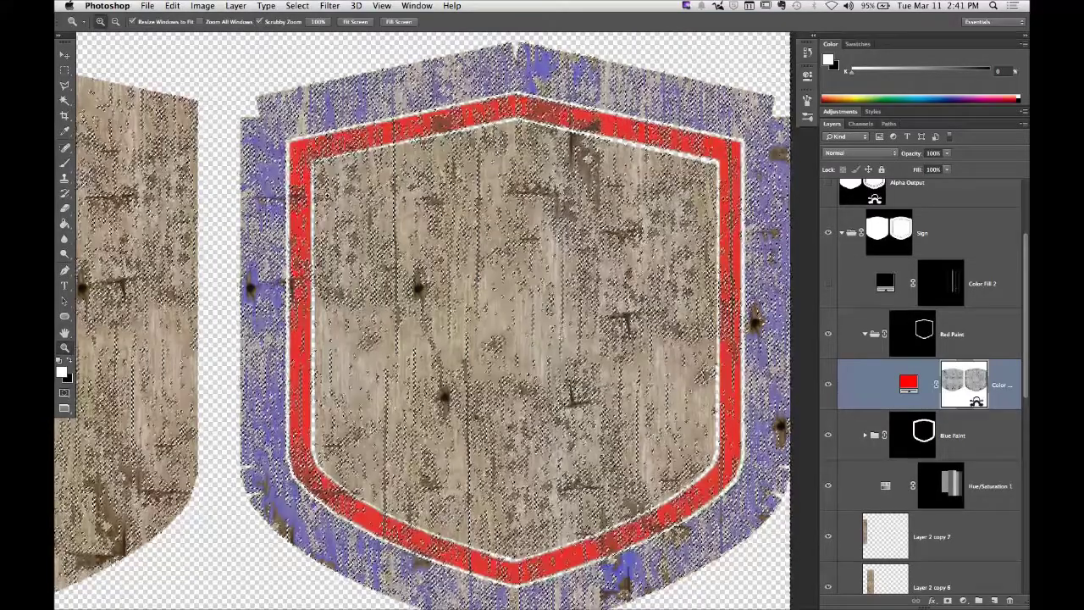
Step: Clear the selection and apply Levels to the red color fill's mask with input black 106, midtone 0.59 and white 217
drag(443, 272, 418, 260)
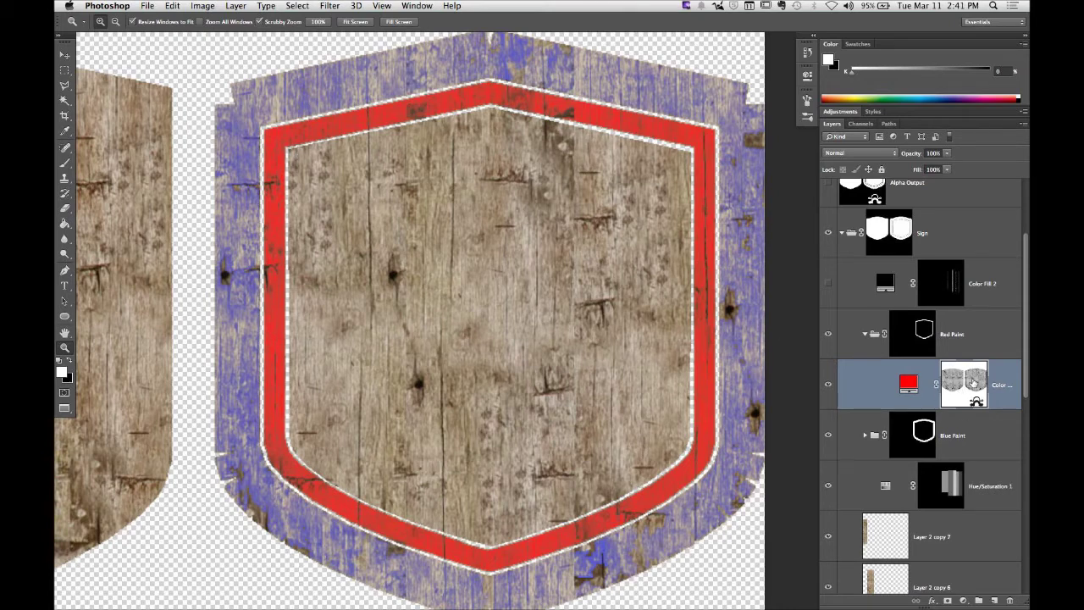
key(super+l)
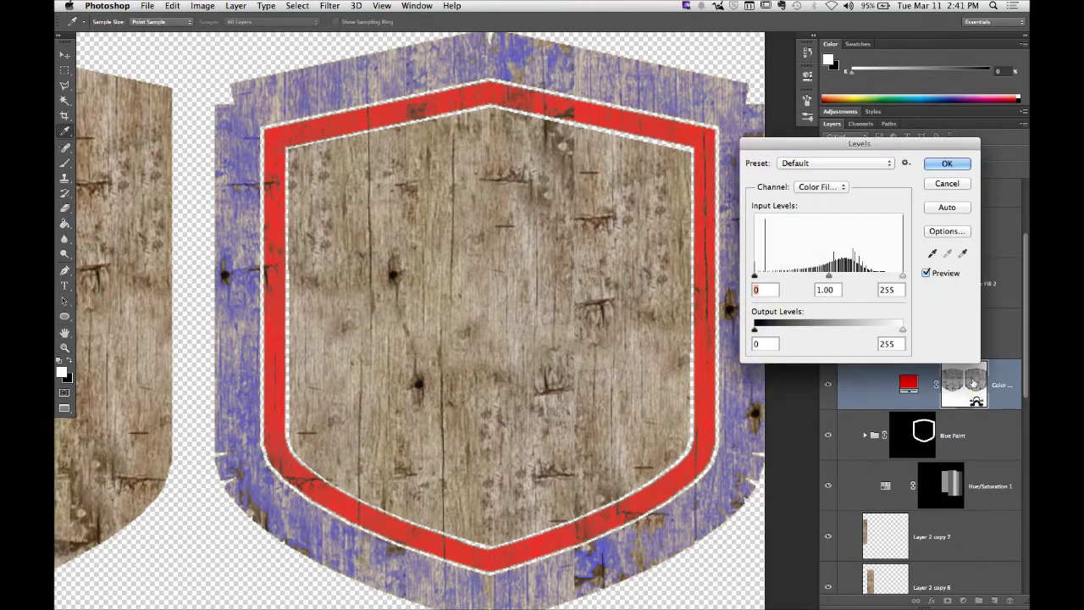
drag(828, 276, 846, 278)
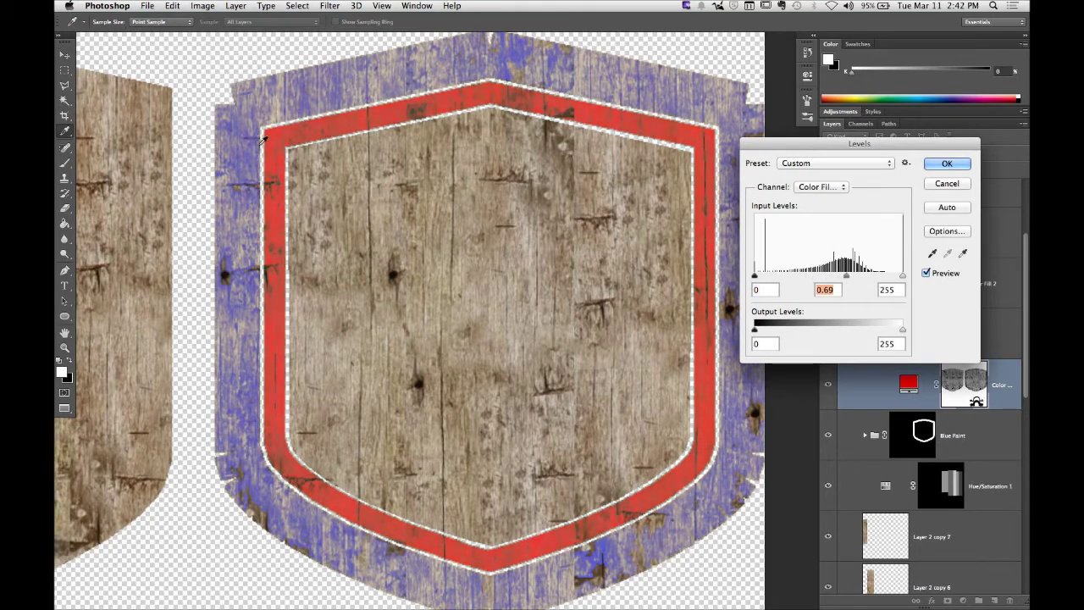
mouse_move(754, 277)
mouse_down()
mouse_move(842, 277)
mouse_move(754, 278)
mouse_up()
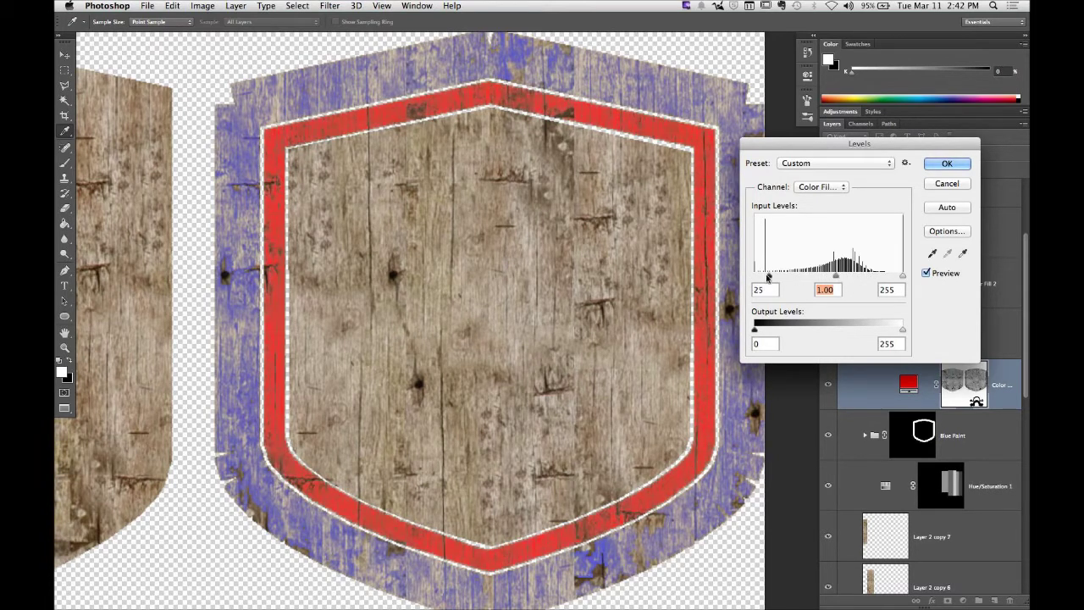
drag(903, 278, 853, 283)
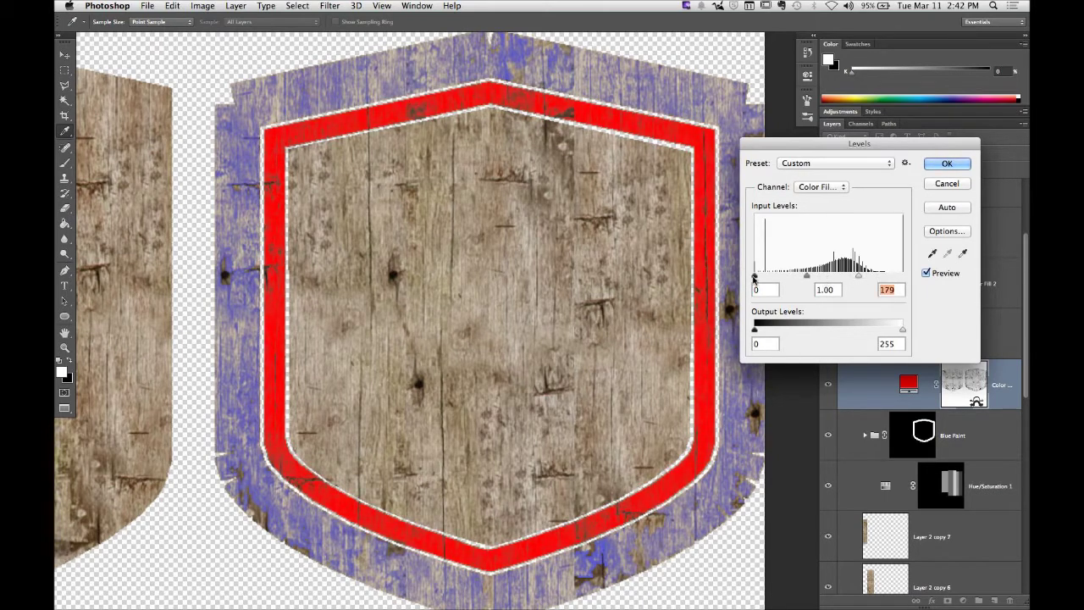
drag(754, 278, 884, 280)
mouse_move(813, 280)
mouse_down()
mouse_move(779, 278)
mouse_move(798, 279)
mouse_up()
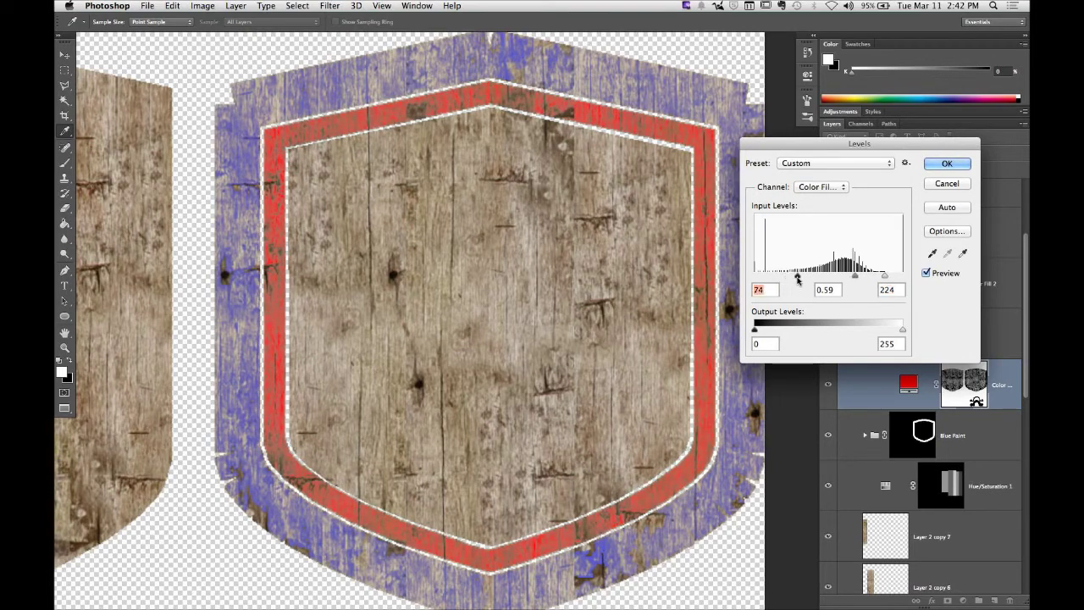
drag(886, 277, 908, 277)
drag(797, 278, 816, 279)
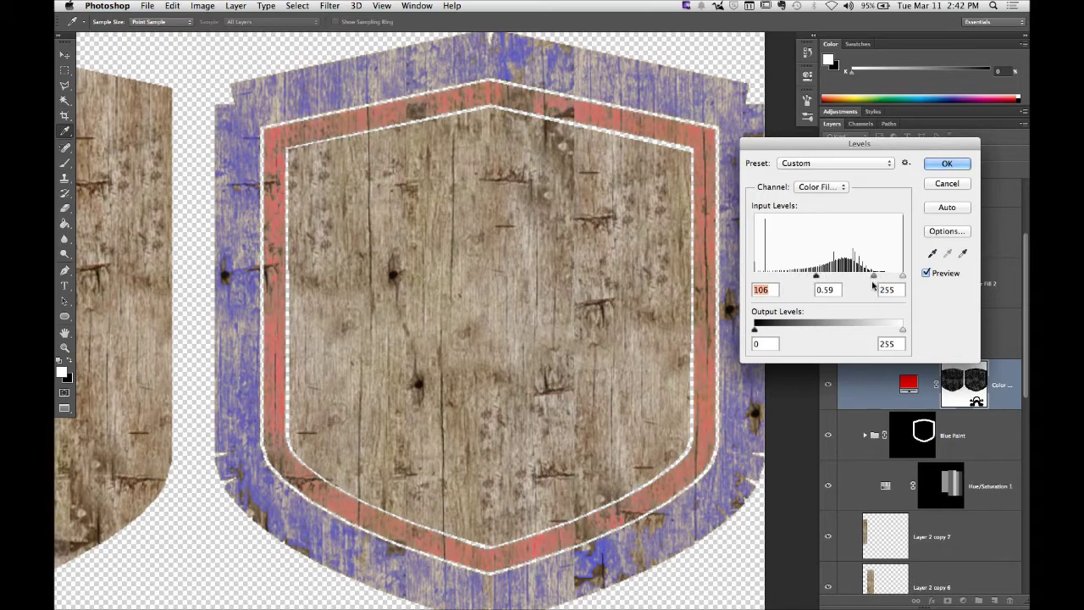
drag(902, 277, 882, 283)
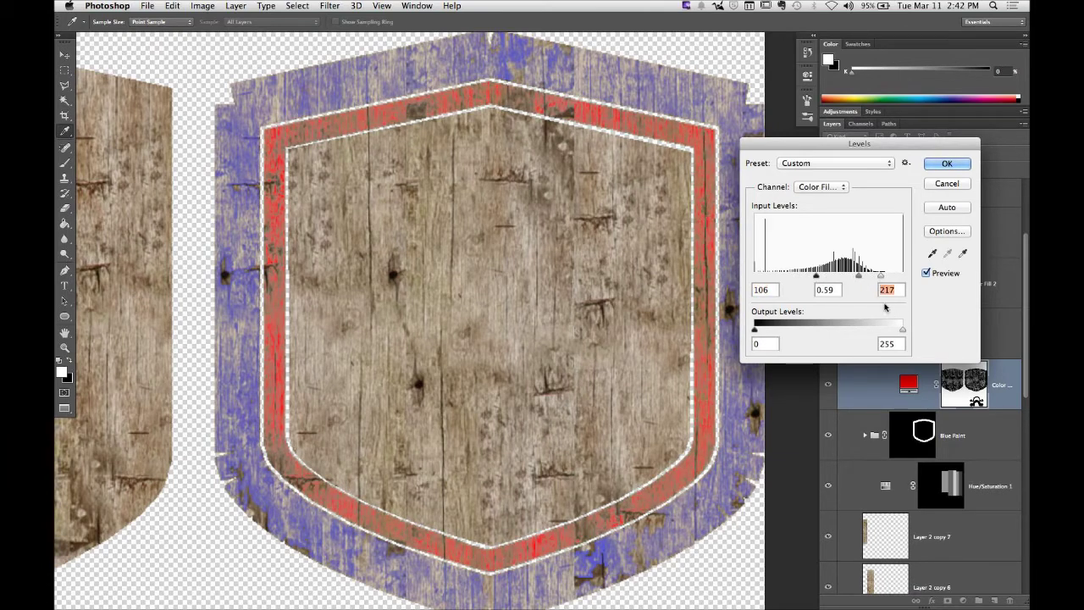
click(946, 163)
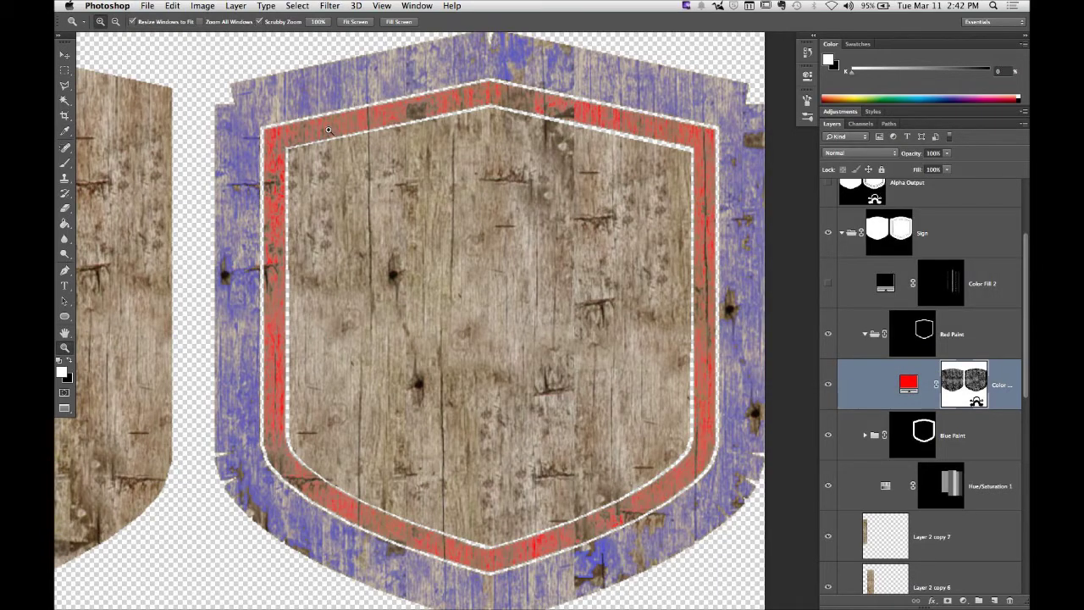
Step: Collapse the Red Paint group and move the Hue/Saturation 1 adjustment above both paint groups
click(865, 335)
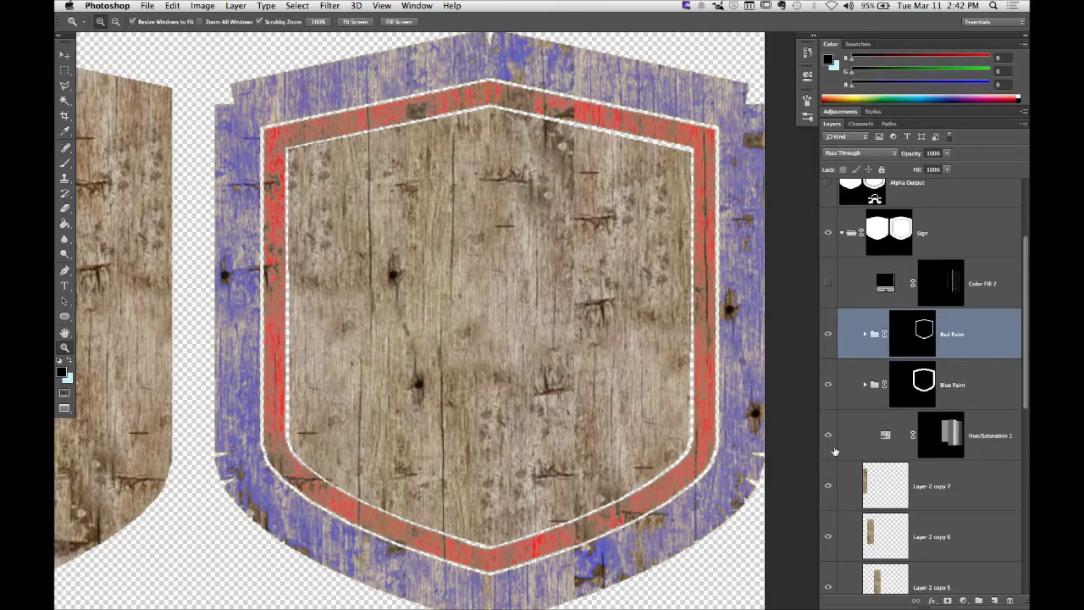
mouse_move(886, 436)
mouse_down()
mouse_move(843, 375)
mouse_move(846, 313)
mouse_up()
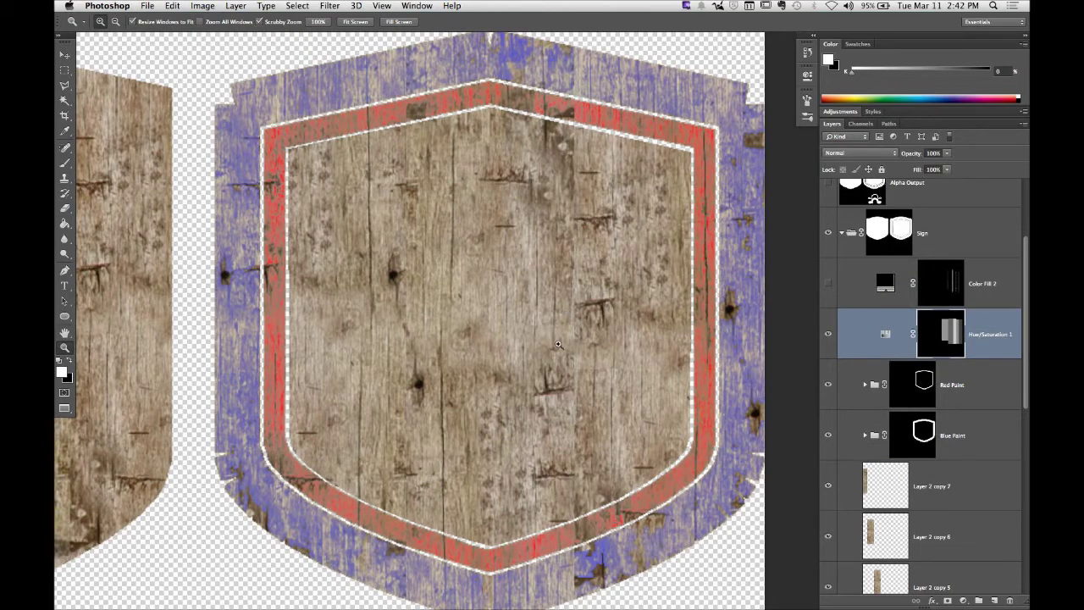
drag(558, 344, 470, 305)
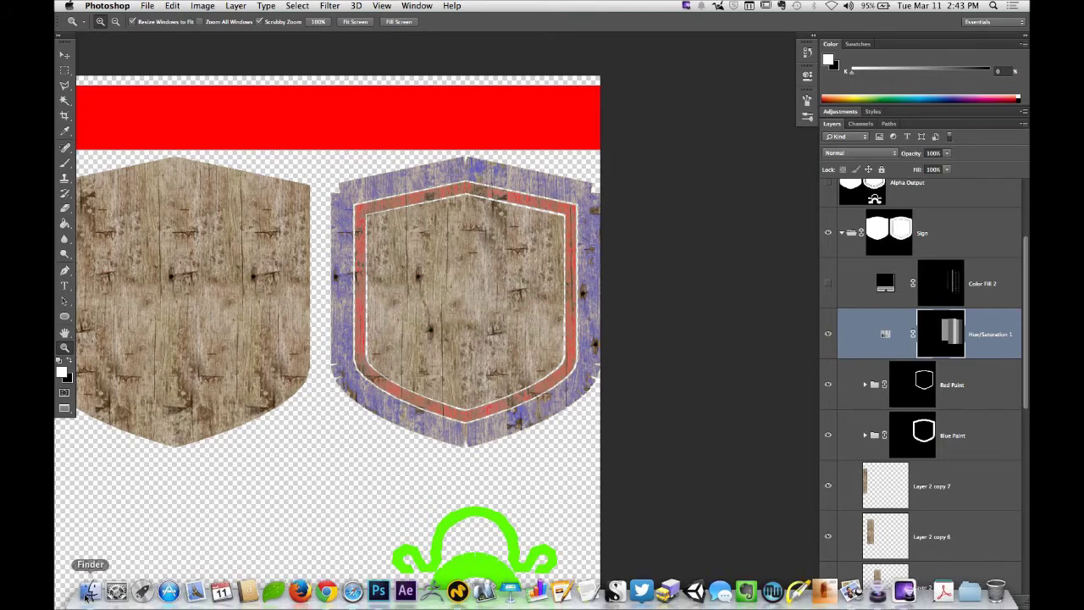
Step: Switch to Finder, open break_time_counter.mov from the SCC folder's STREAMING_ASSETS folder and play it
click(88, 597)
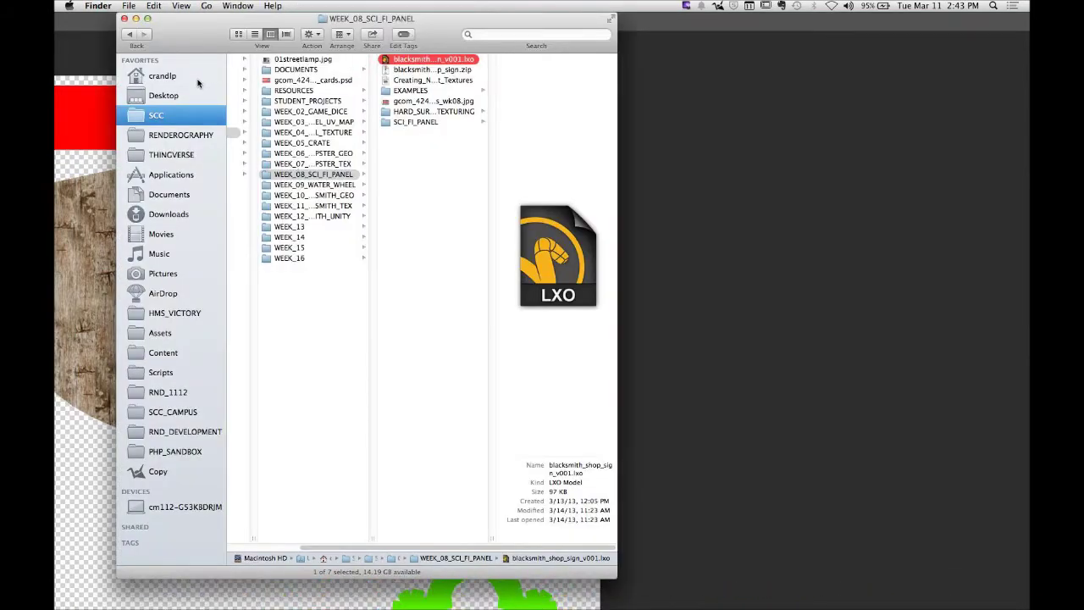
click(169, 117)
click(290, 175)
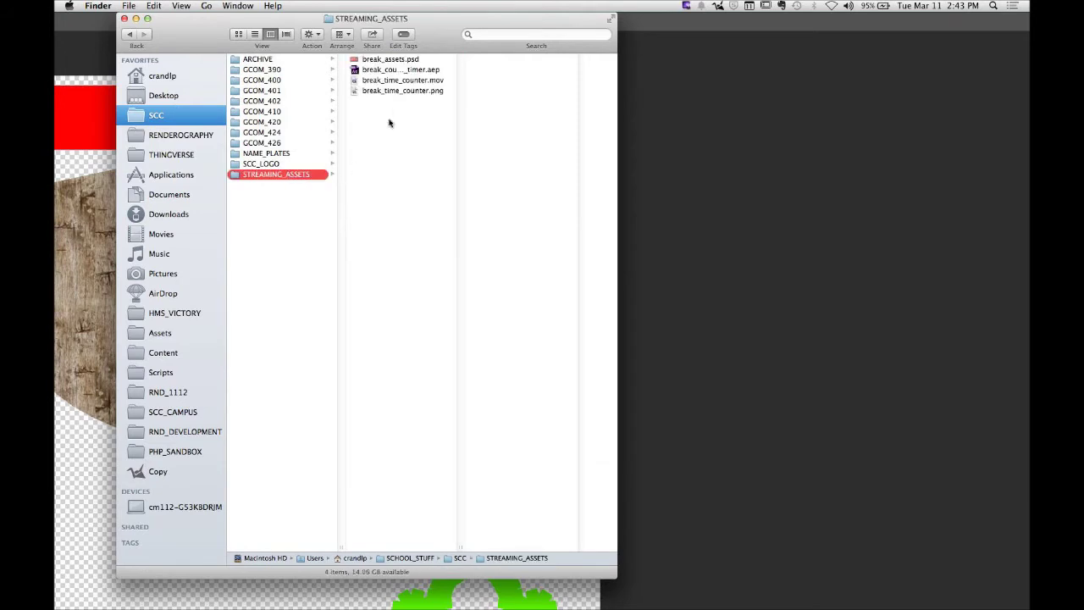
click(404, 80)
key(super+o)
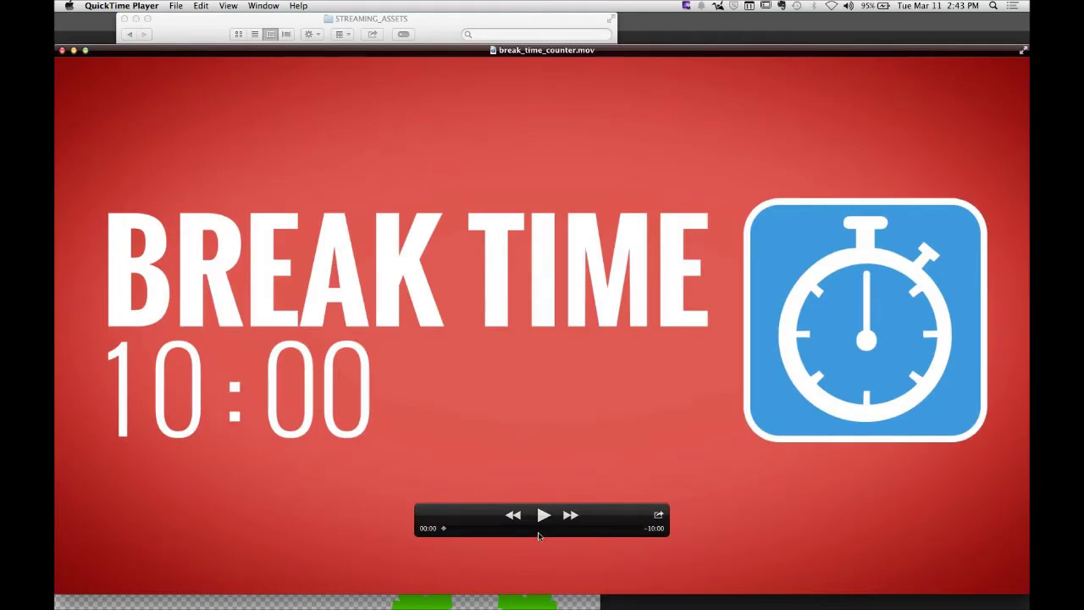
click(543, 515)
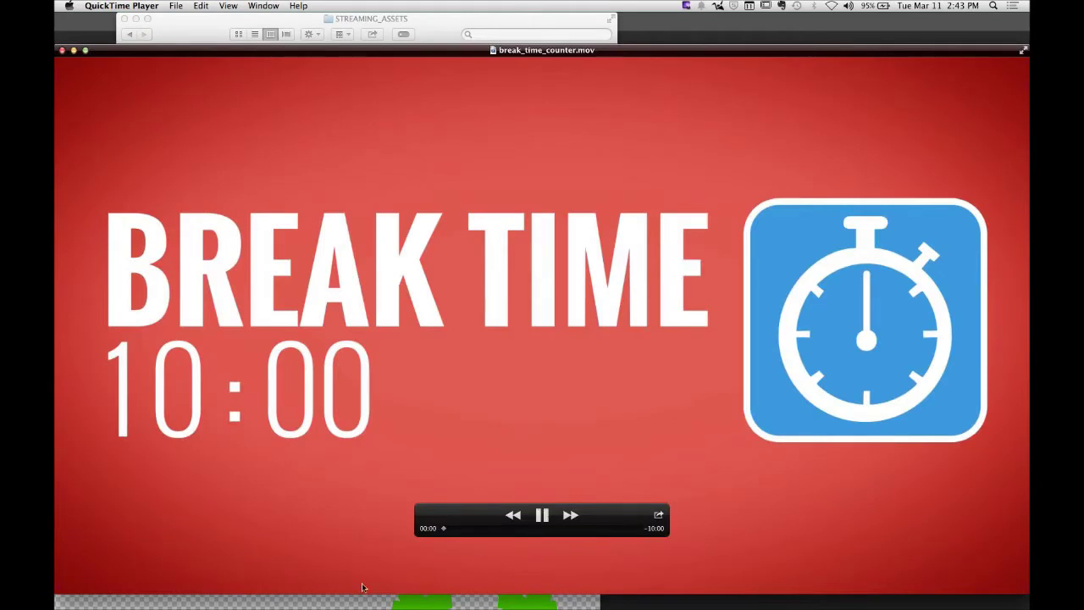
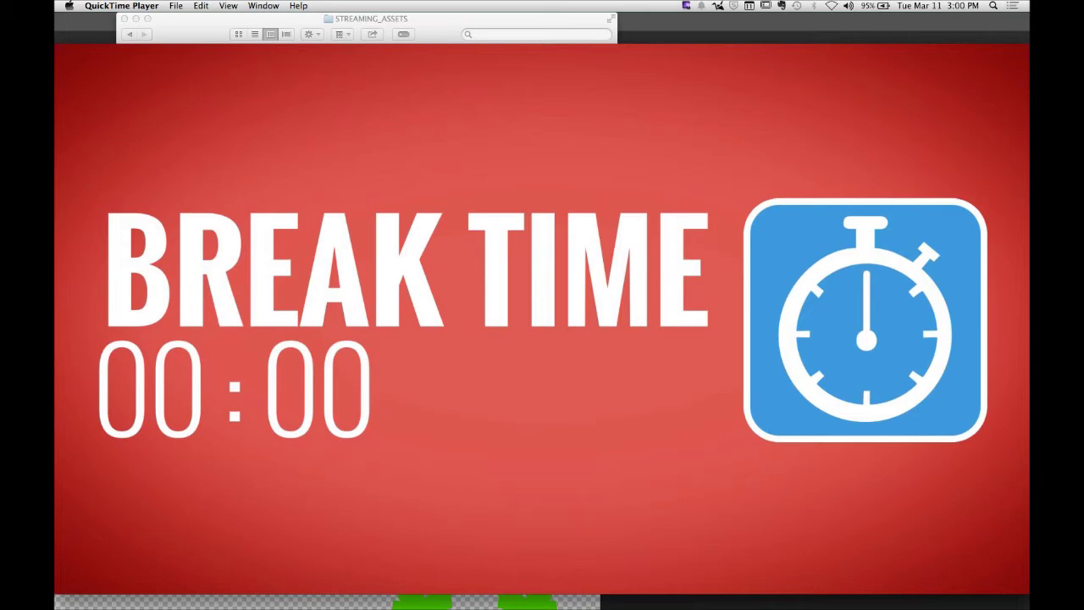
Step: Close the break countdown movie, switch back to Photoshop and enlarge the view of the painted shield
mouse_move(203, 566)
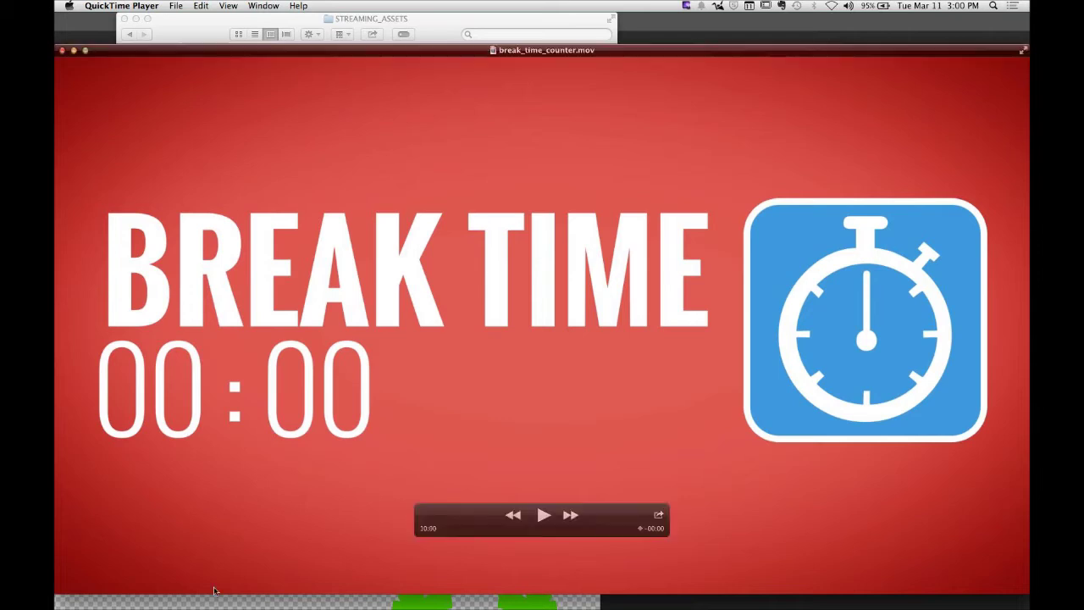
click(63, 51)
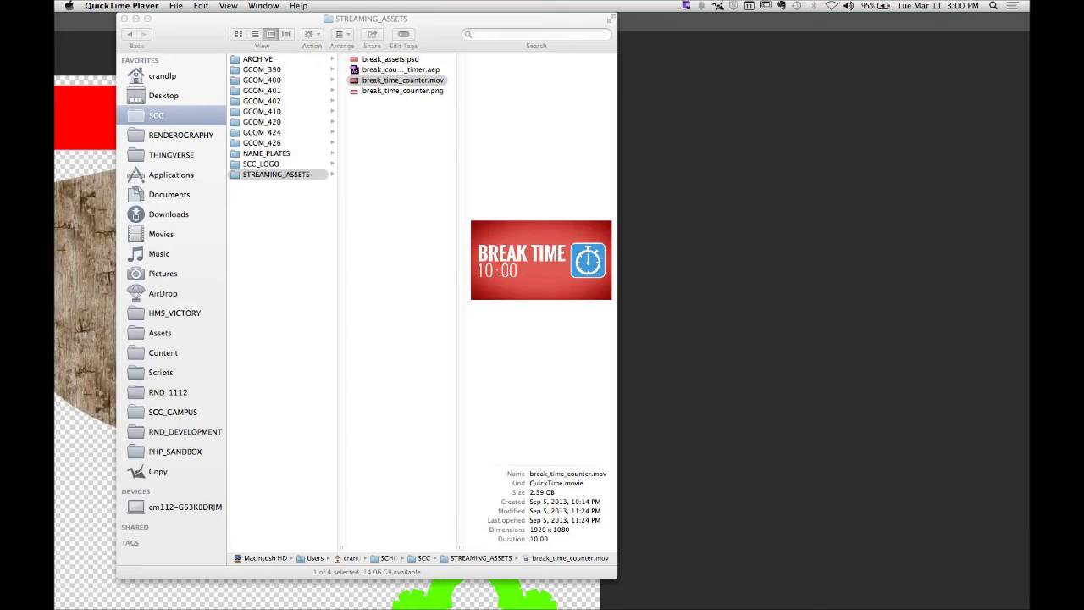
key(super+Tab)
key(super+Tab)
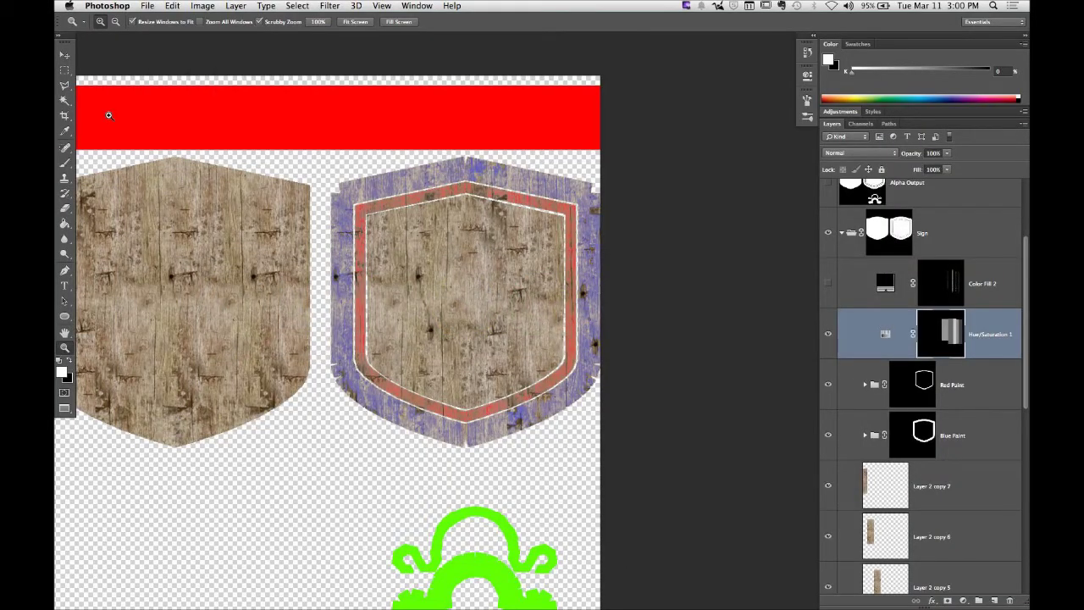
drag(420, 232, 471, 227)
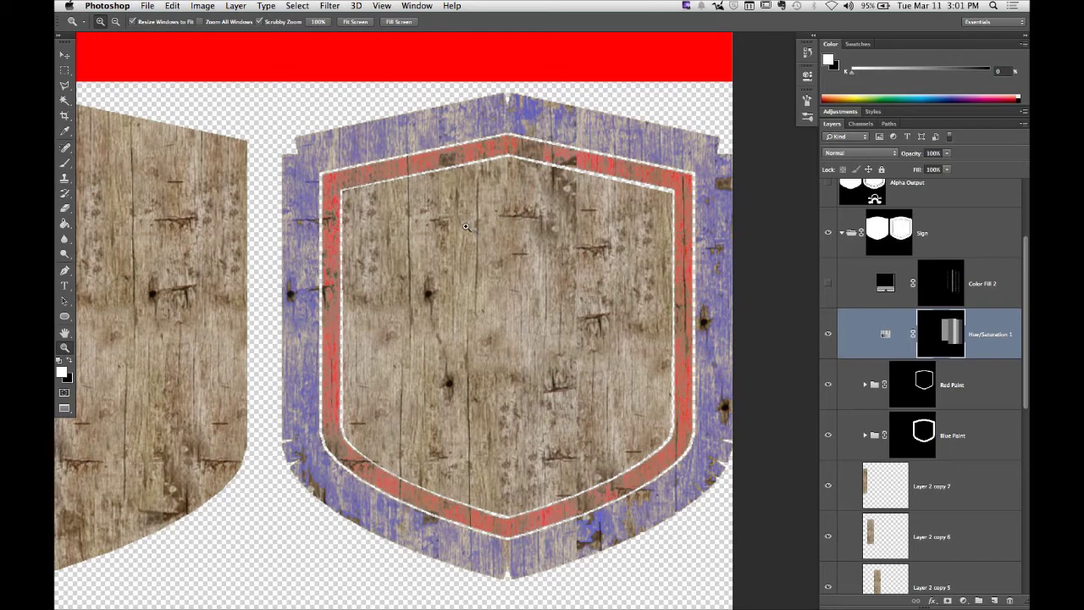
Step: Switch to Finder and look through the contents of the ARCHIVE folder inside SCC for logo artwork
mouse_move(221, 596)
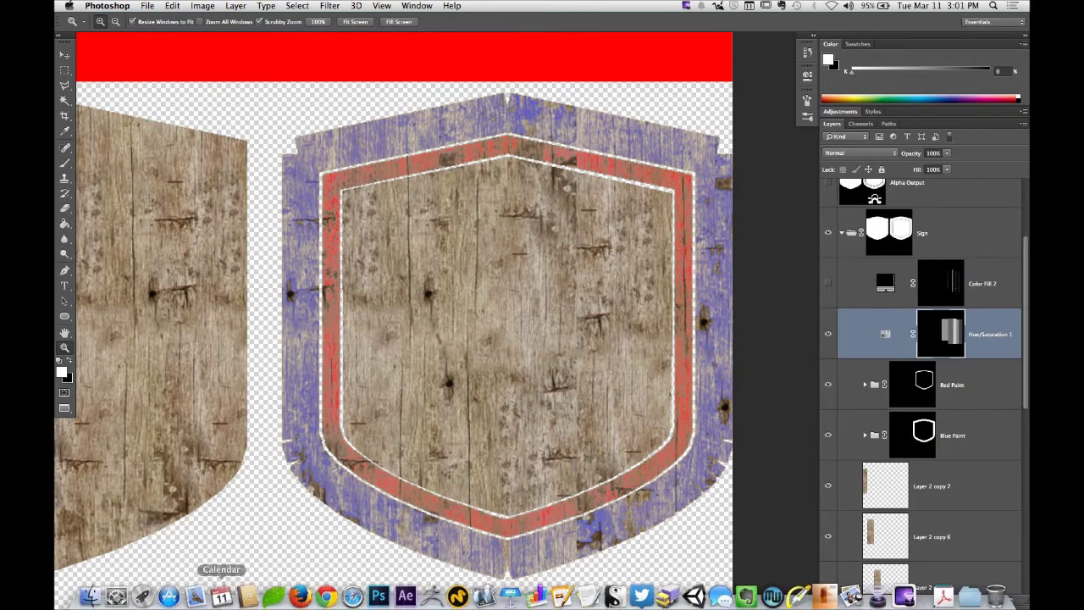
click(88, 597)
click(169, 116)
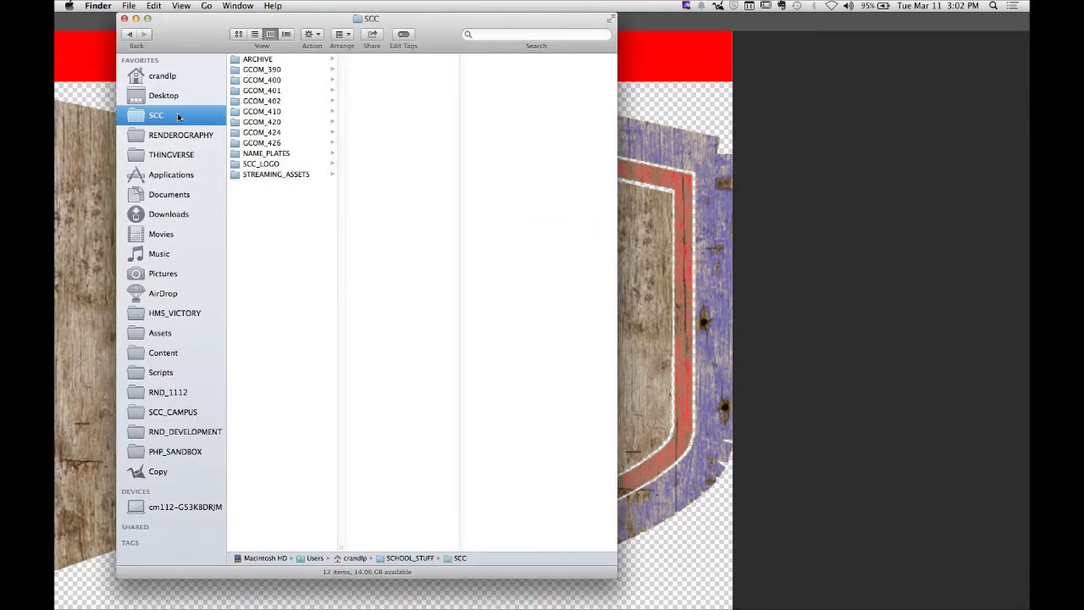
click(266, 62)
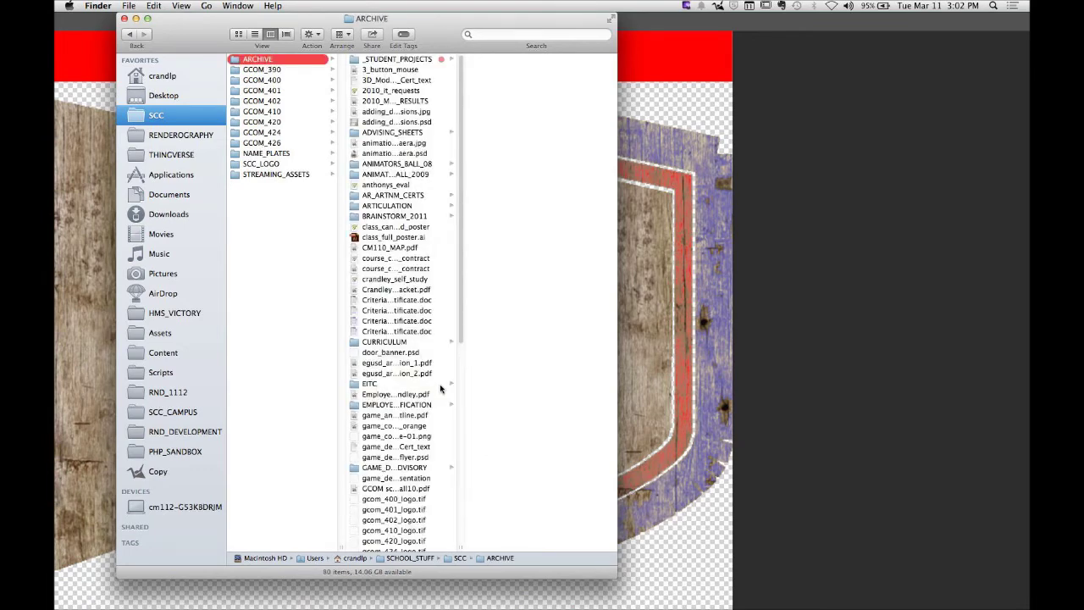
drag(462, 546, 582, 548)
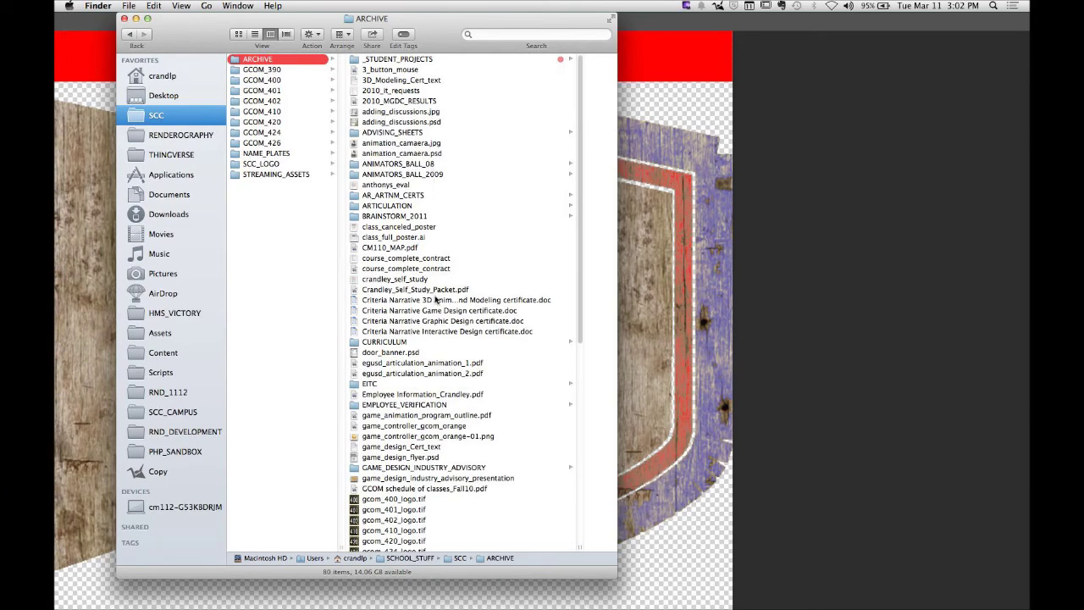
scroll(459, 194, down, 5)
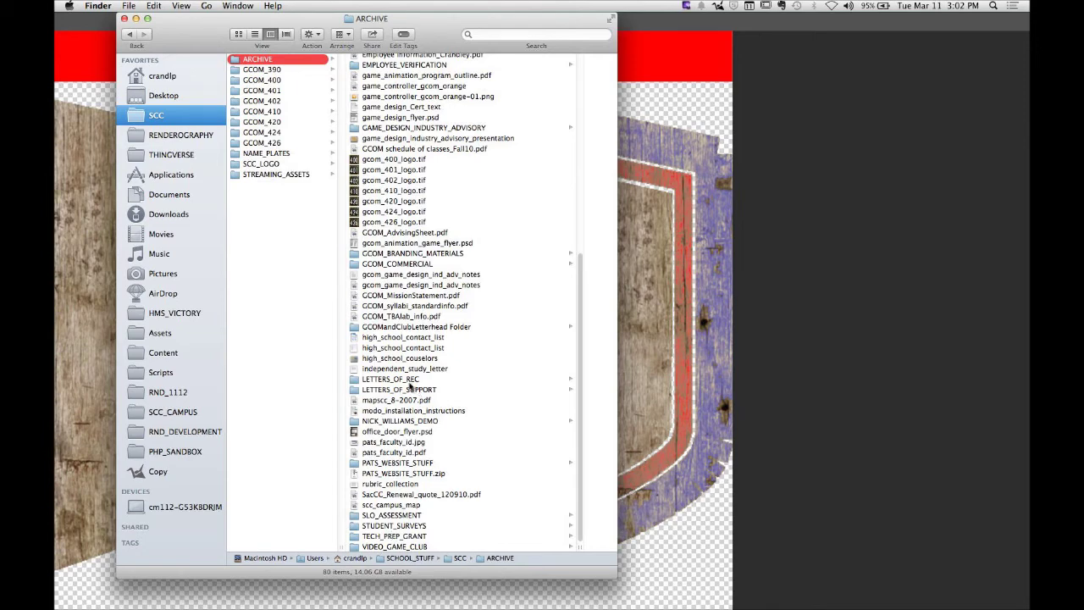
scroll(411, 382, up, 5)
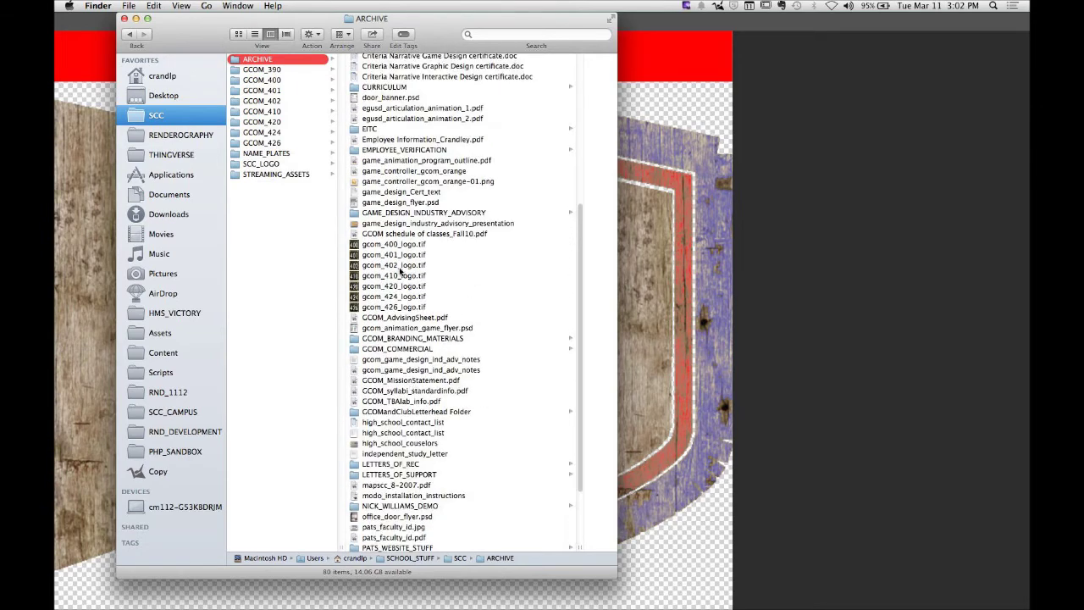
scroll(392, 284, up, 2)
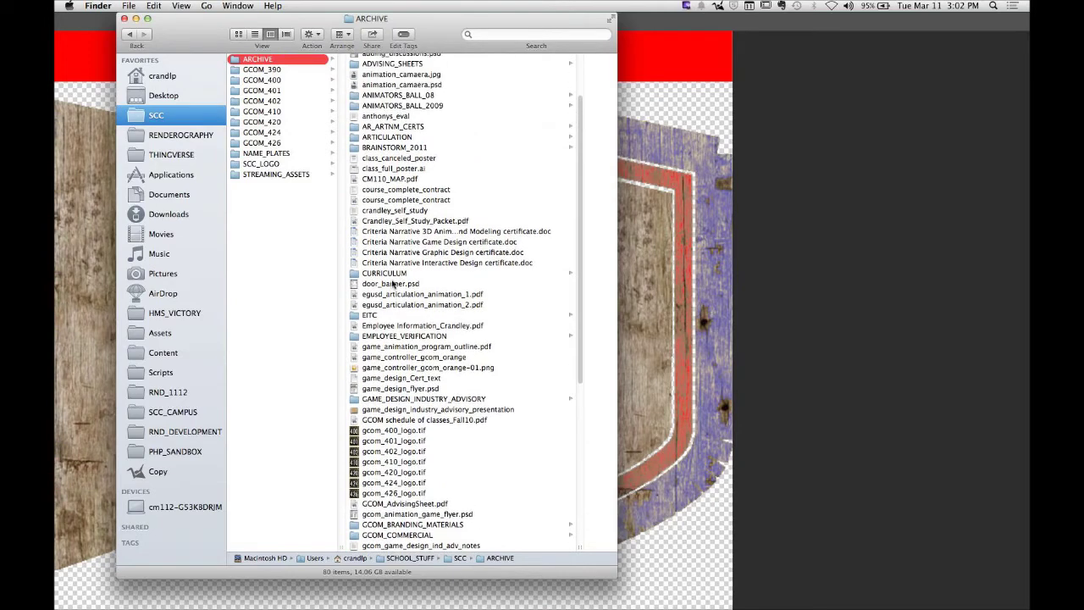
scroll(393, 284, up, 2)
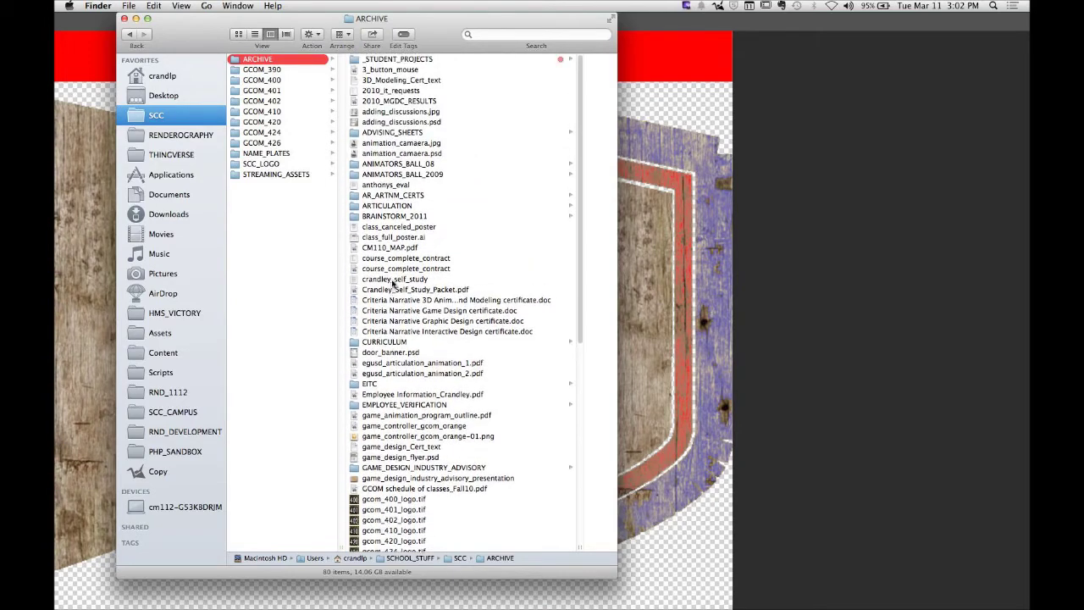
Step: Open scc_logo_vertical_paths.psd from the SCC_LOGO folder in Photoshop and display its Work Path
click(271, 164)
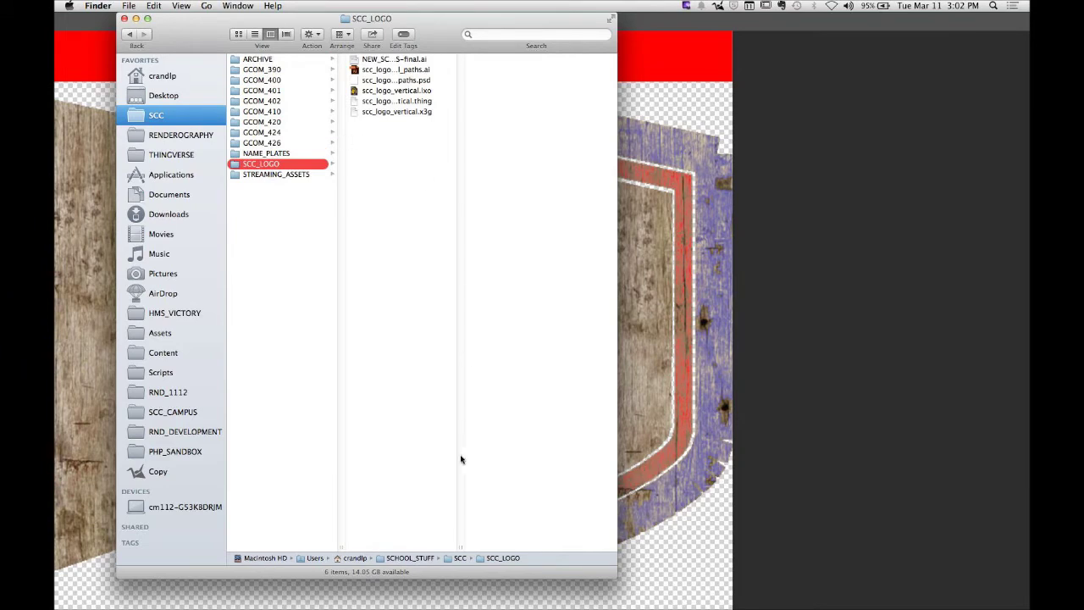
drag(462, 546, 516, 546)
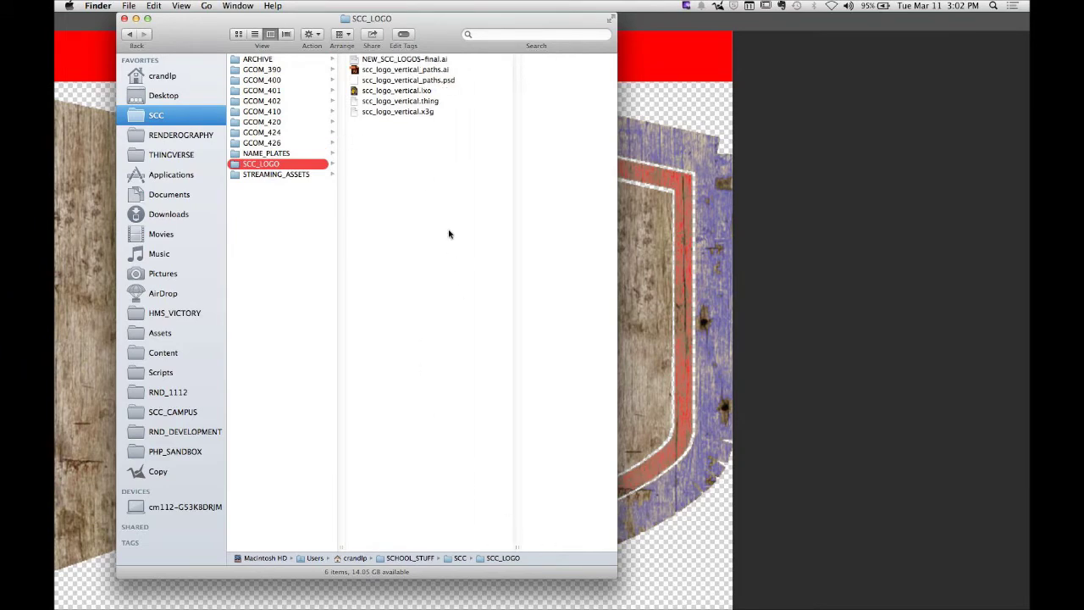
click(454, 80)
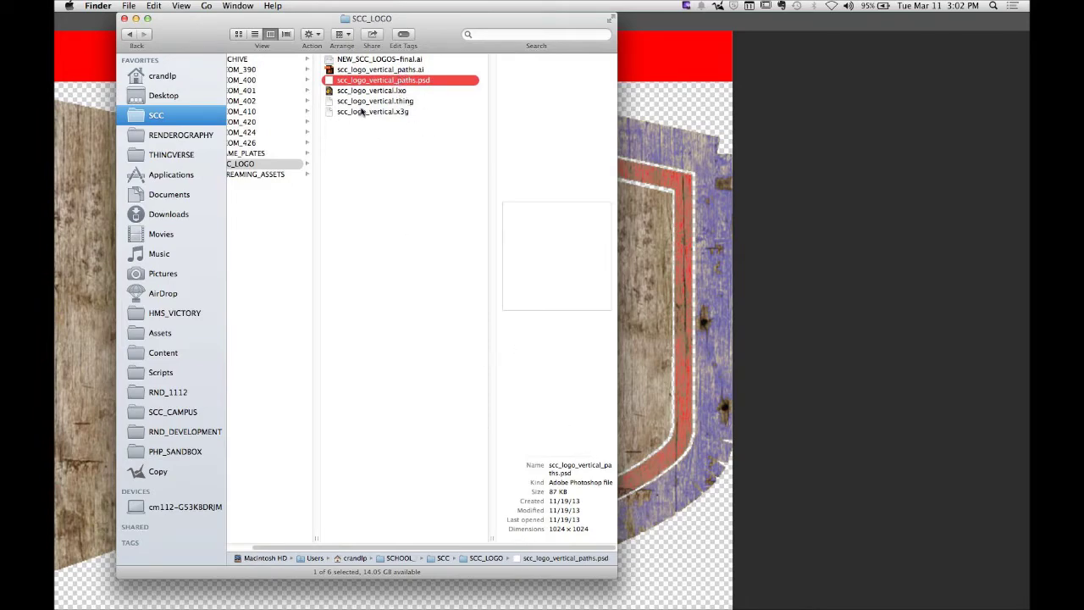
double_click(330, 82)
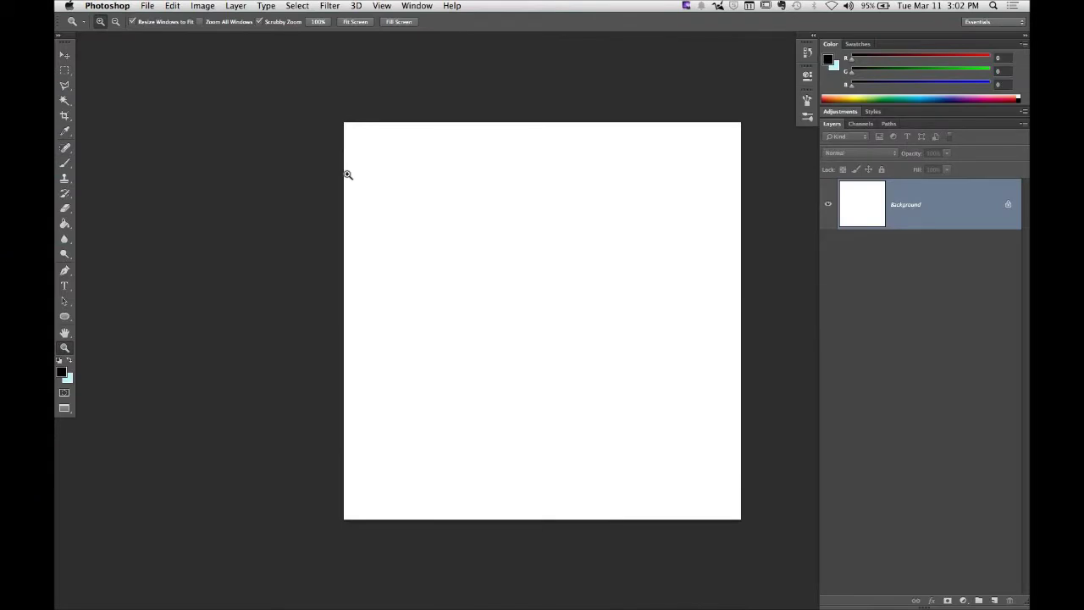
click(886, 124)
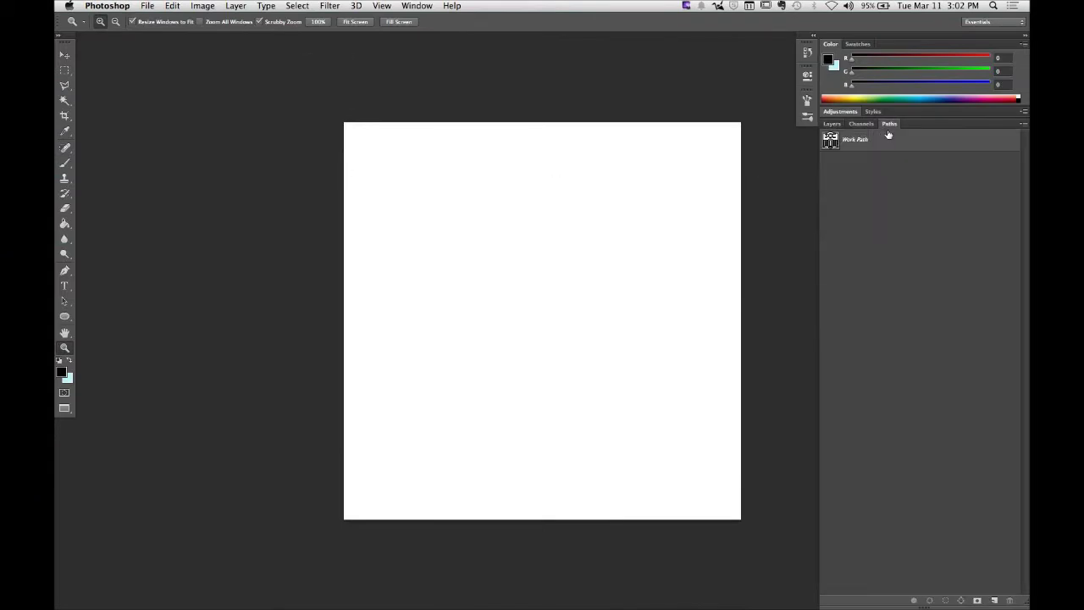
click(886, 139)
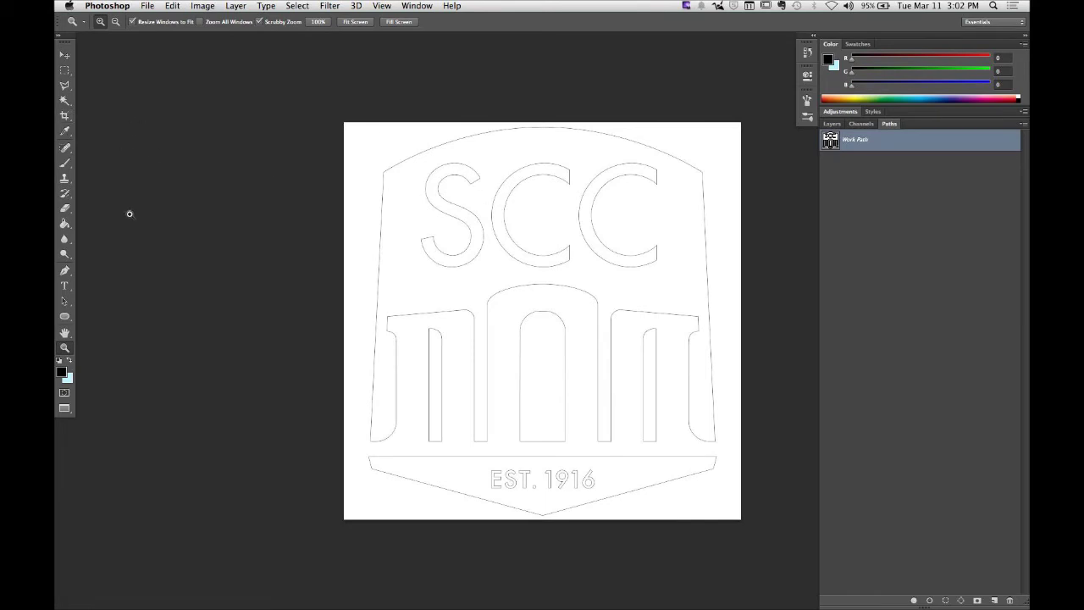
Step: Copy the SCC logo path from scc_logo_vertical_paths.psd into sign_tex_dif_v001.psd, enlarging the sign document's window and shifting the selected path parts
click(64, 301)
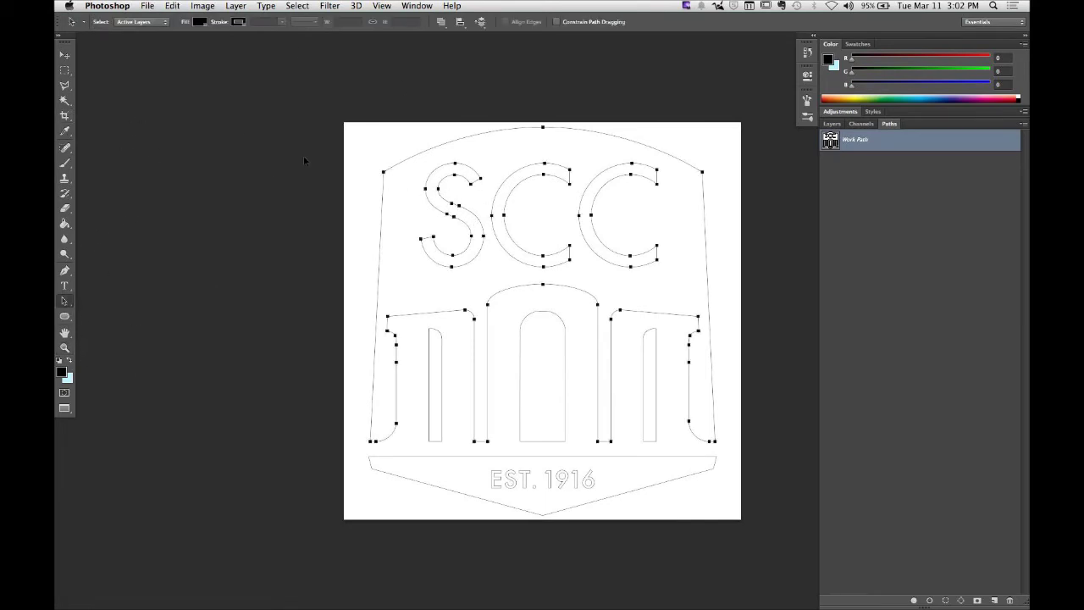
key(shift+f)
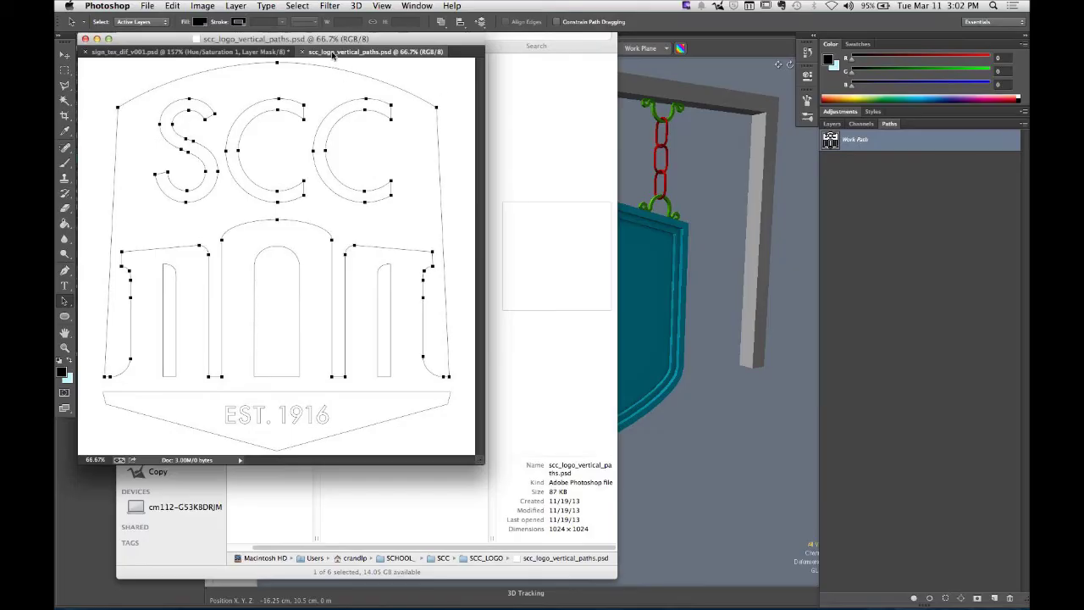
drag(334, 52, 218, 179)
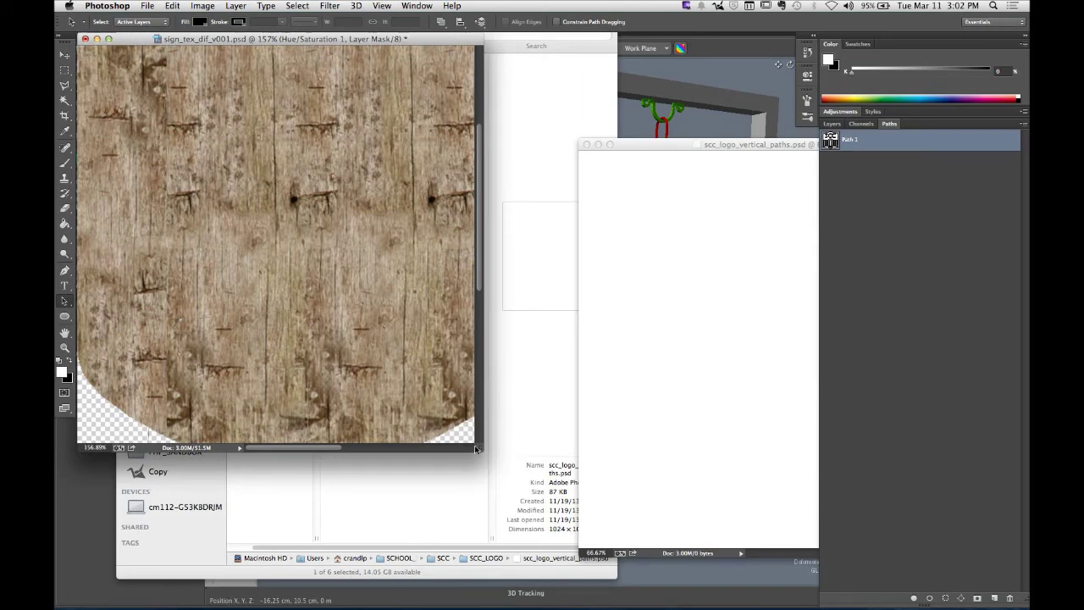
drag(479, 449, 683, 527)
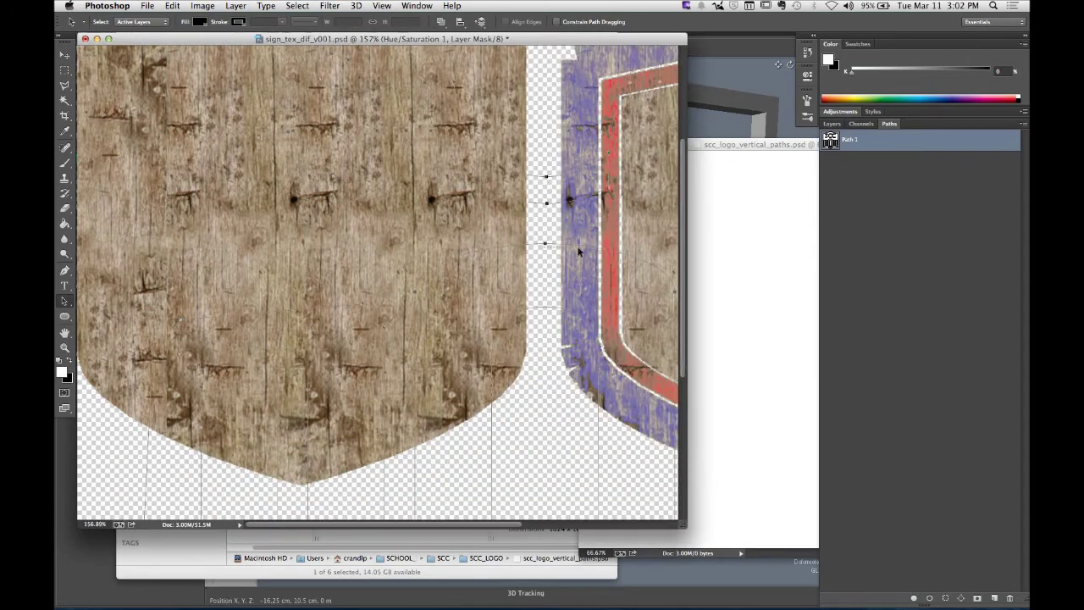
drag(606, 259, 688, 222)
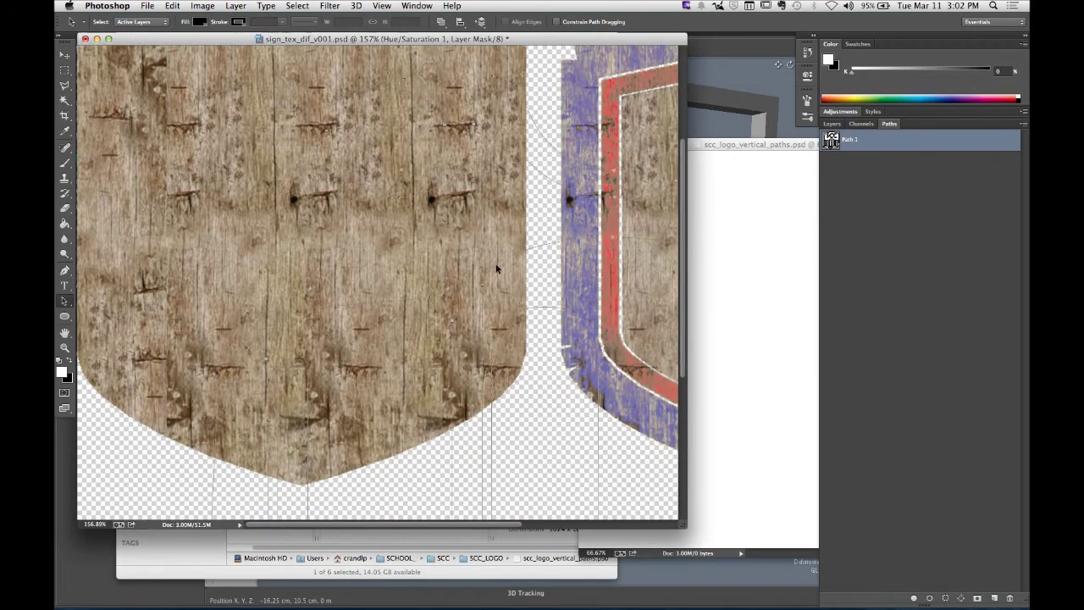
Step: Show the whole sign texture full screen and revert the last logo path move to the first Drag Path history state
key(f)
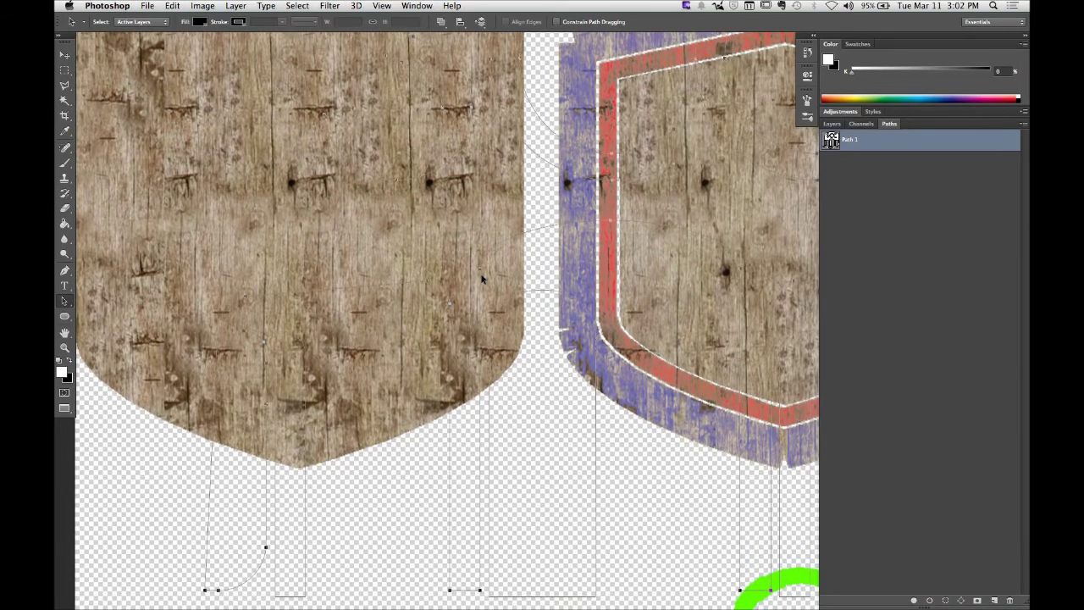
key(z)
right_click(500, 283)
click(457, 284)
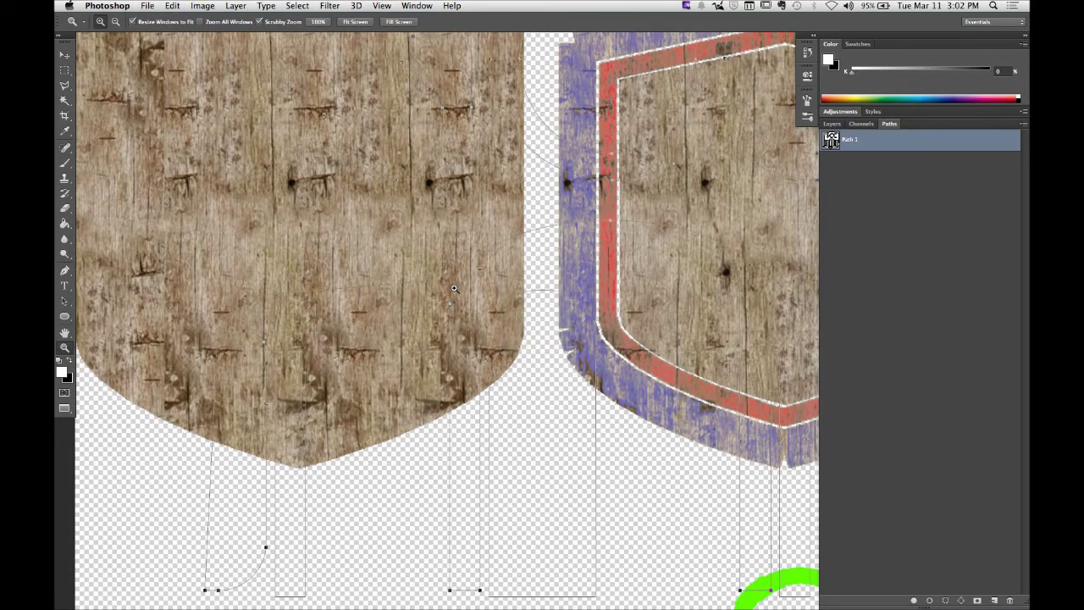
alt+click(453, 288)
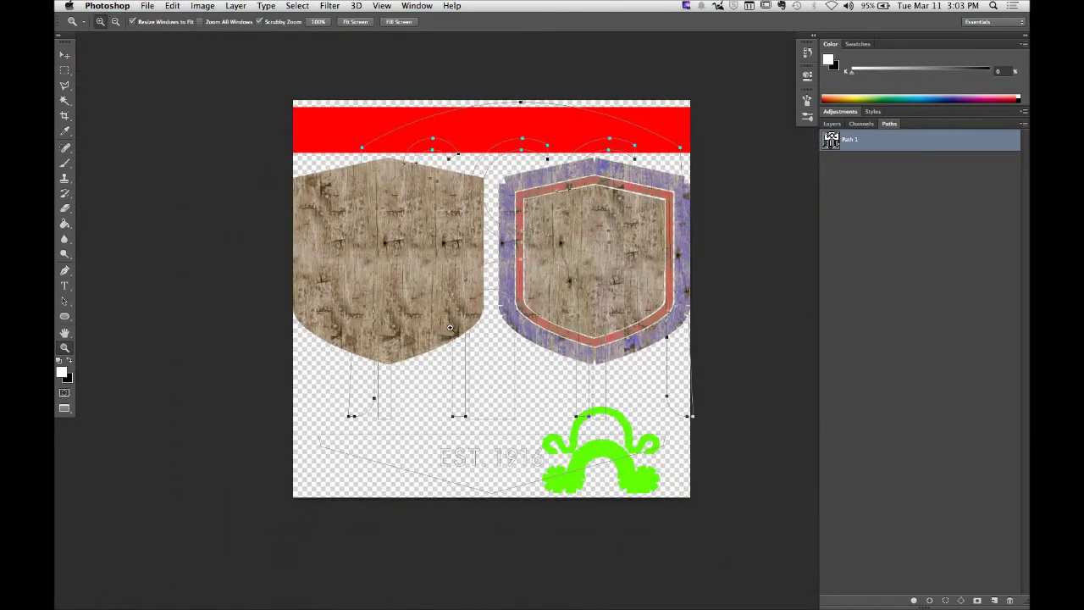
key(ctrl+t)
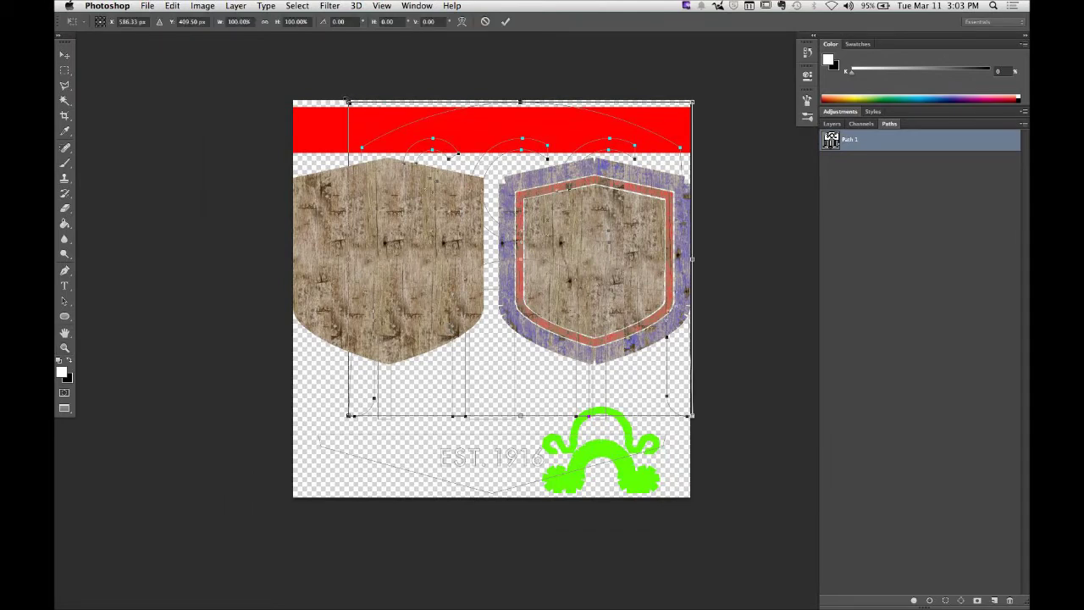
click(485, 21)
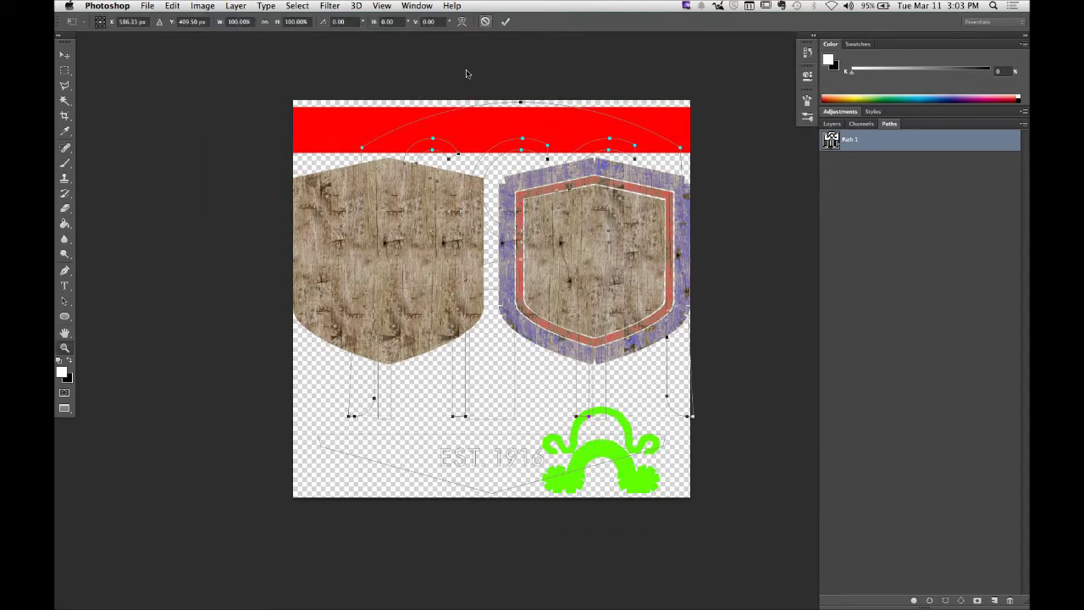
click(806, 53)
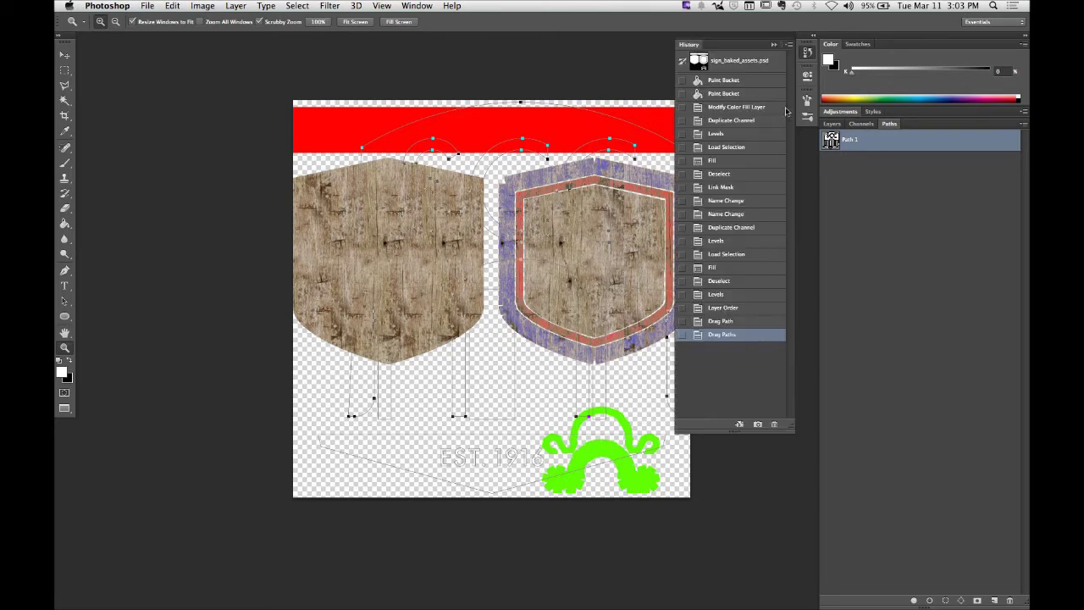
click(733, 322)
click(806, 54)
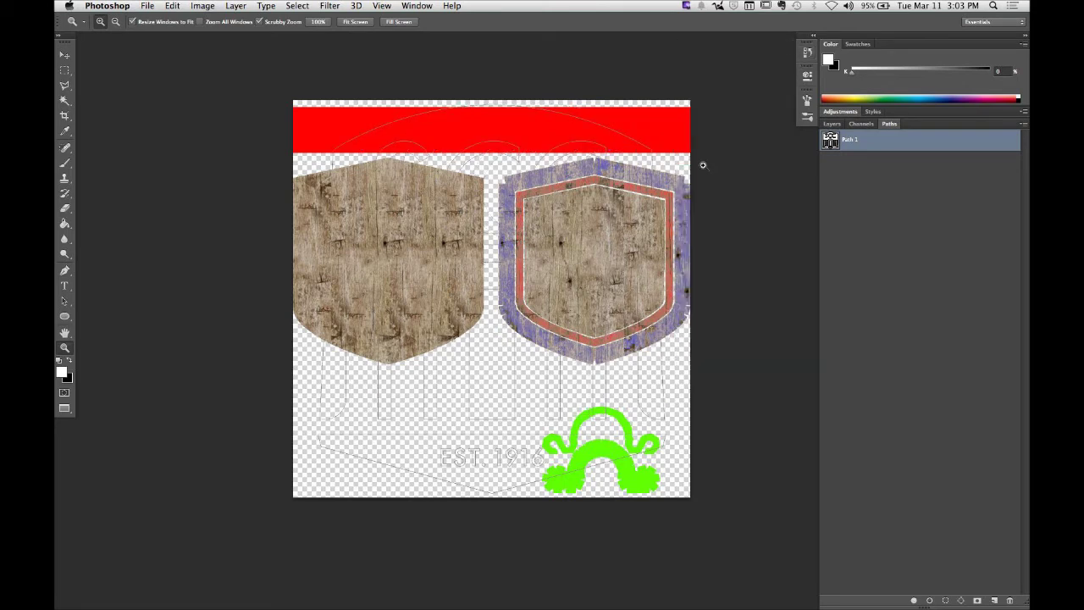
click(65, 302)
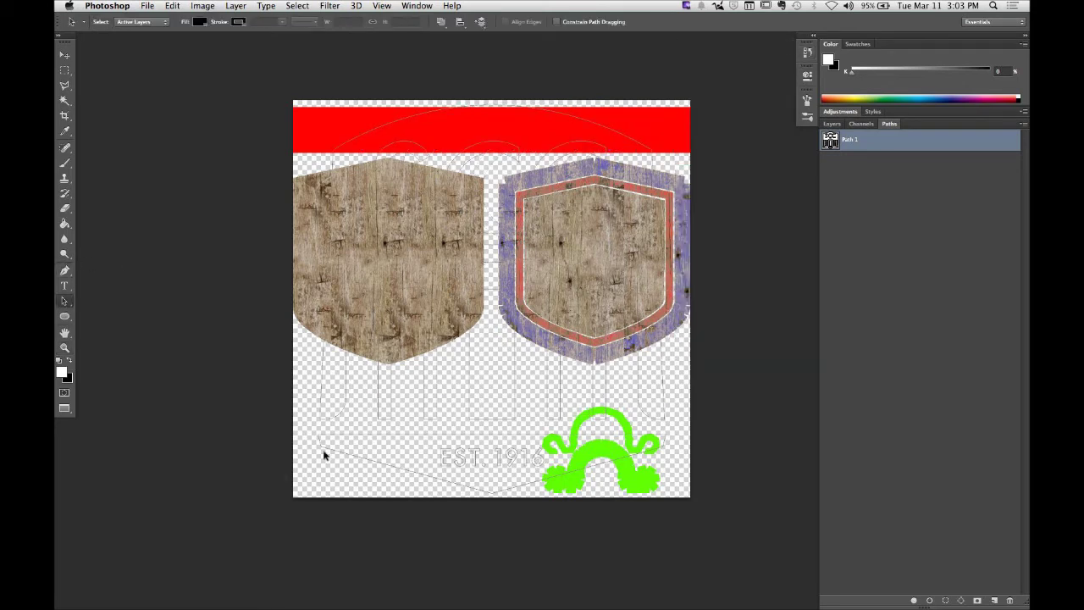
click(329, 451)
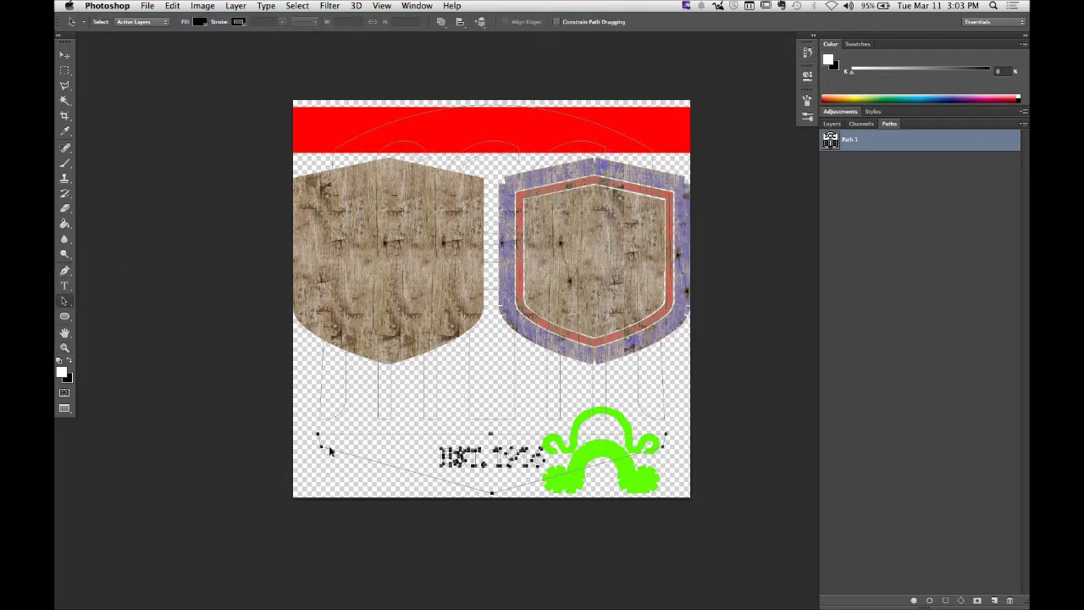
shift+click(470, 418)
shift+click(381, 419)
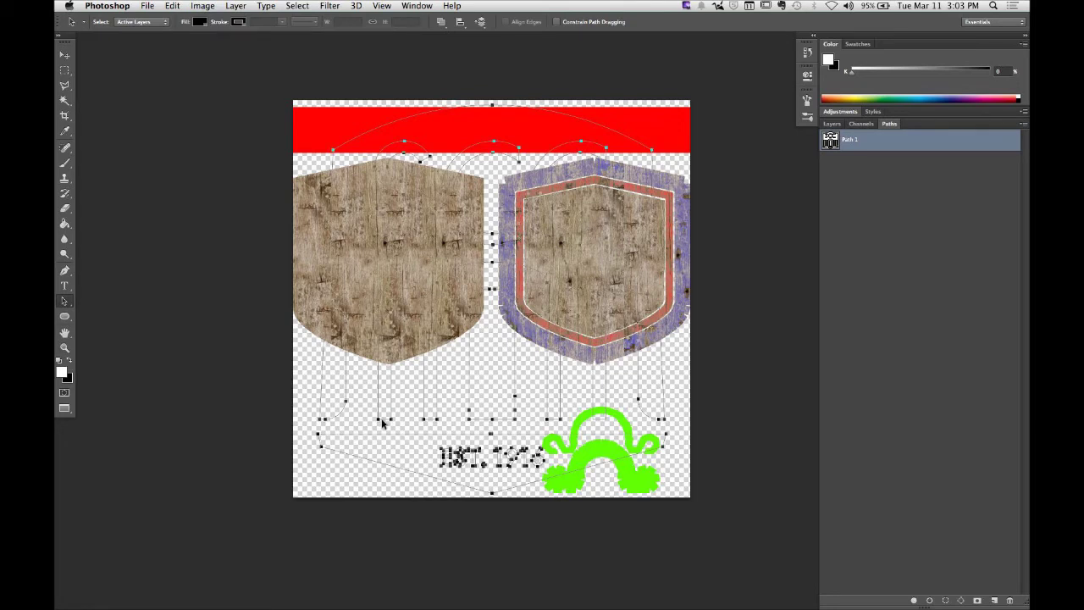
click(860, 336)
key(super+t)
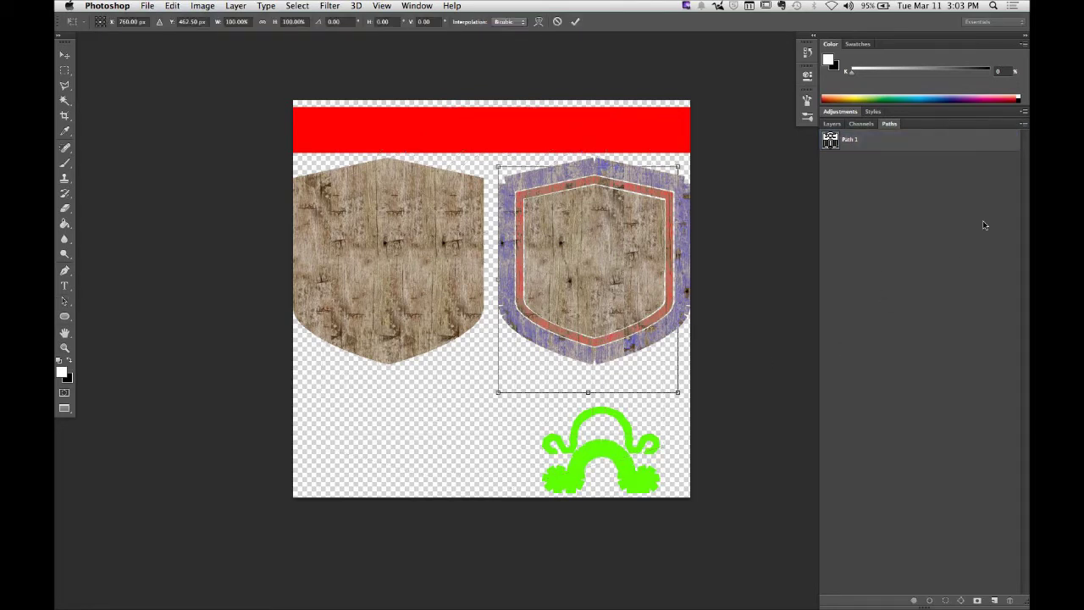
click(574, 20)
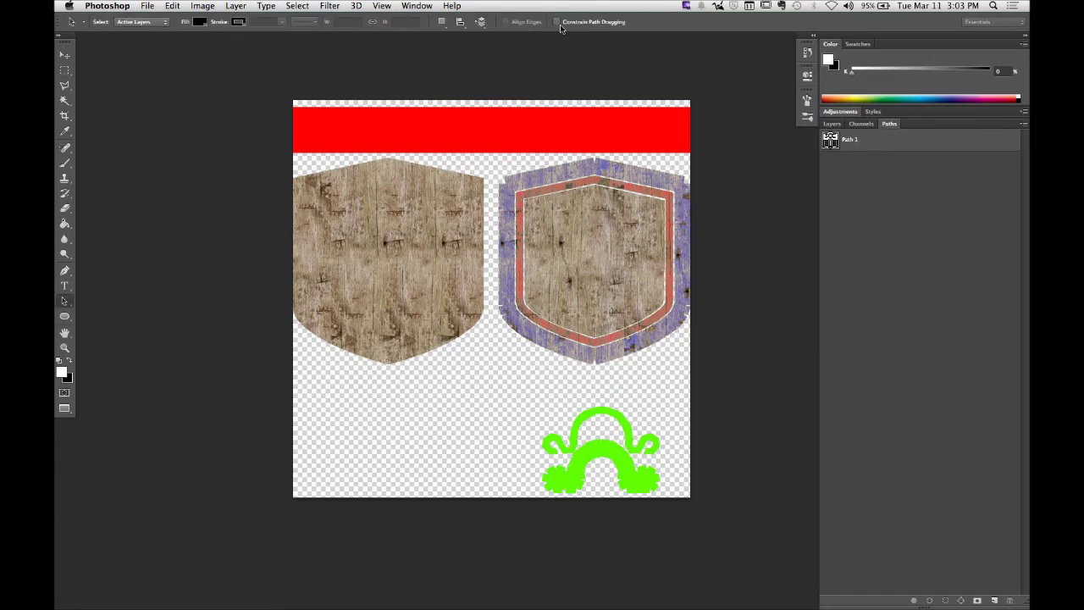
Step: Scale the whole Path 1 logo proportionally down to about 239 × 267 px and place it inside the blue and red bordered shield
click(906, 146)
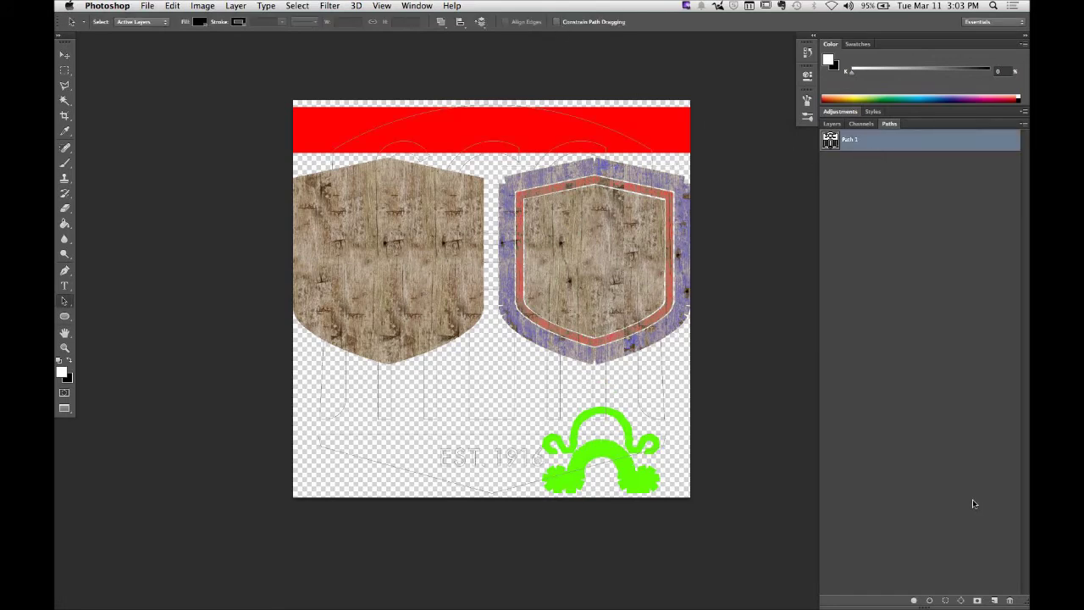
key(super+t)
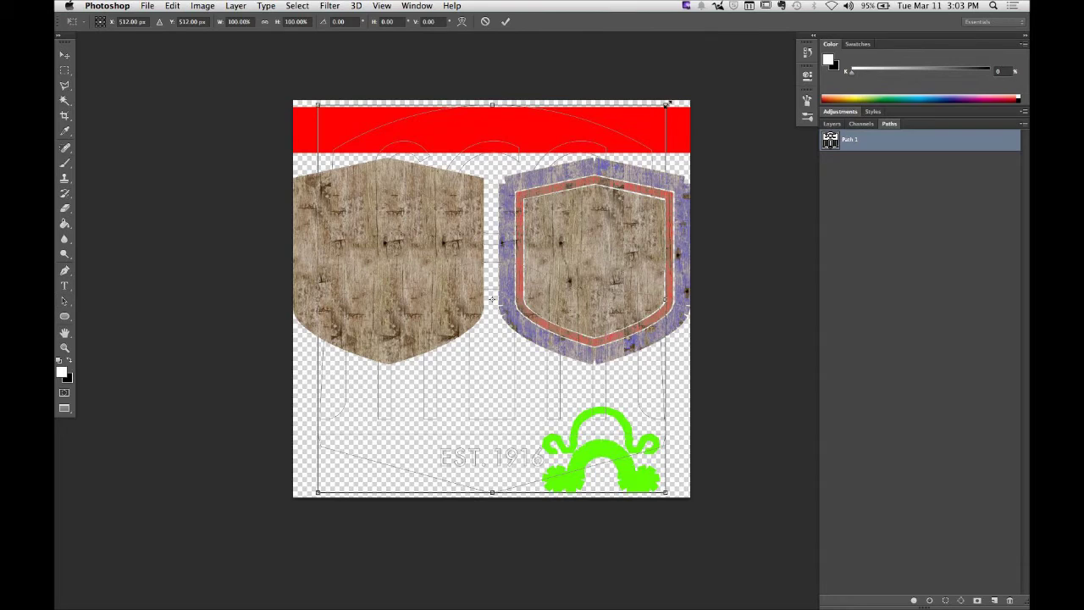
drag(666, 103, 482, 308)
drag(421, 394, 577, 259)
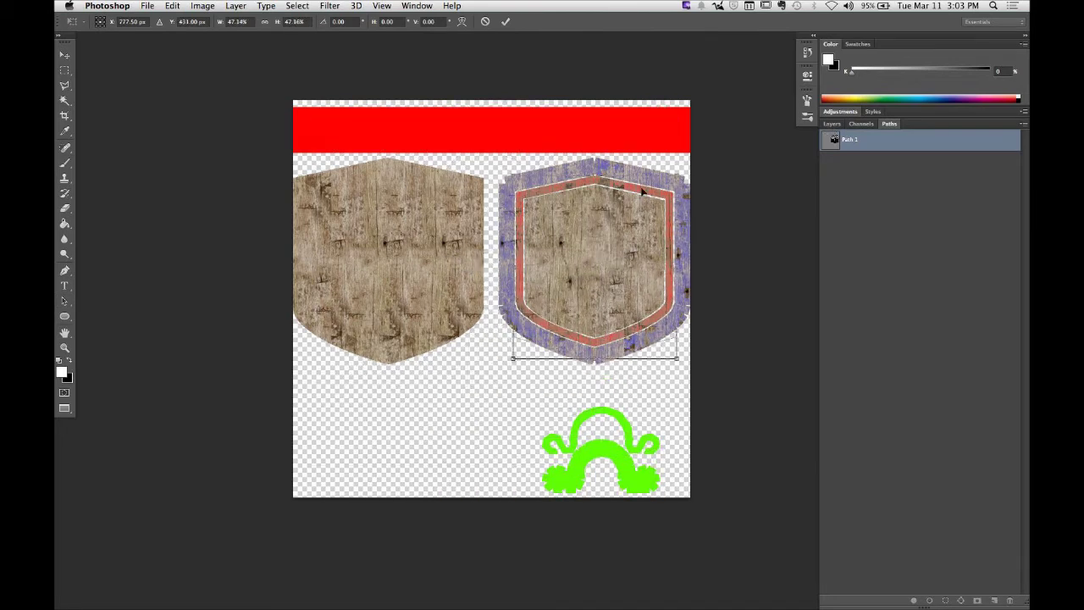
drag(678, 175, 591, 251)
key(Return)
key(a)
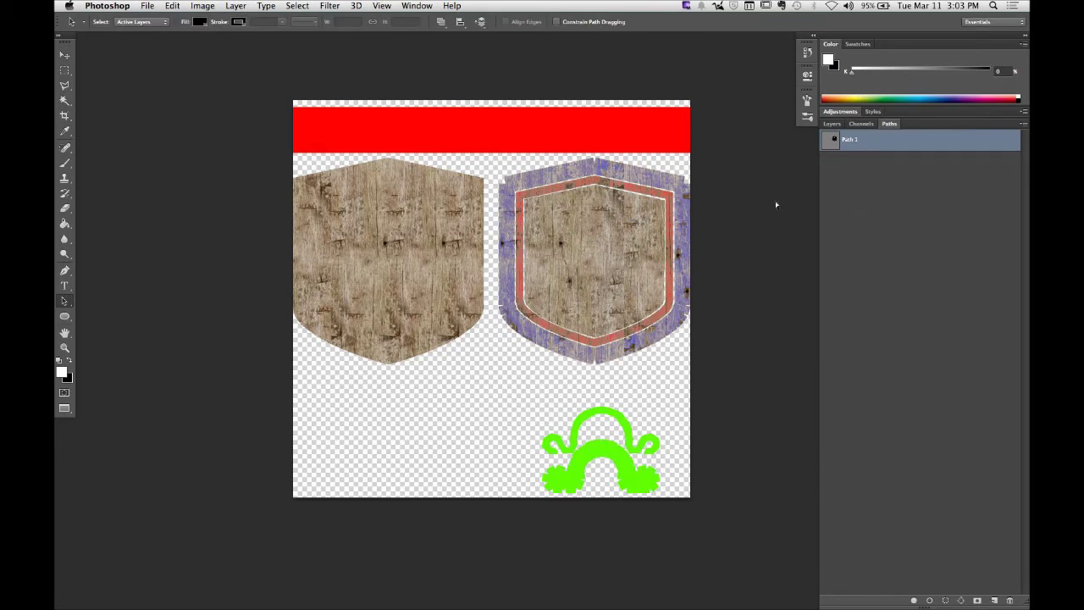
Step: Shift the scaled logo path slightly up and to the left within the painted shield
key(super+t)
drag(625, 229, 619, 222)
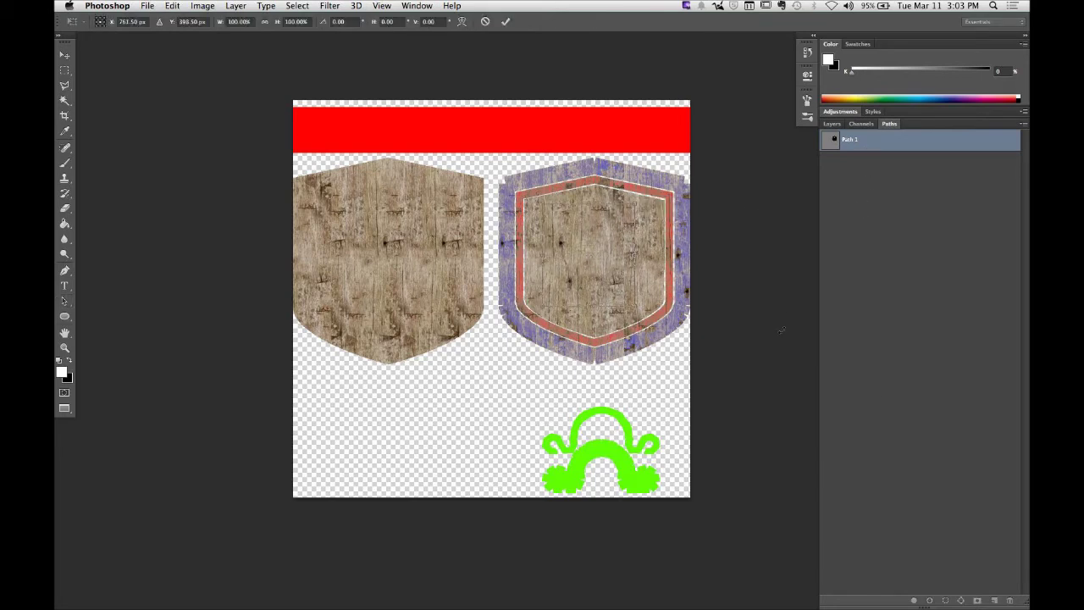
click(836, 123)
click(505, 23)
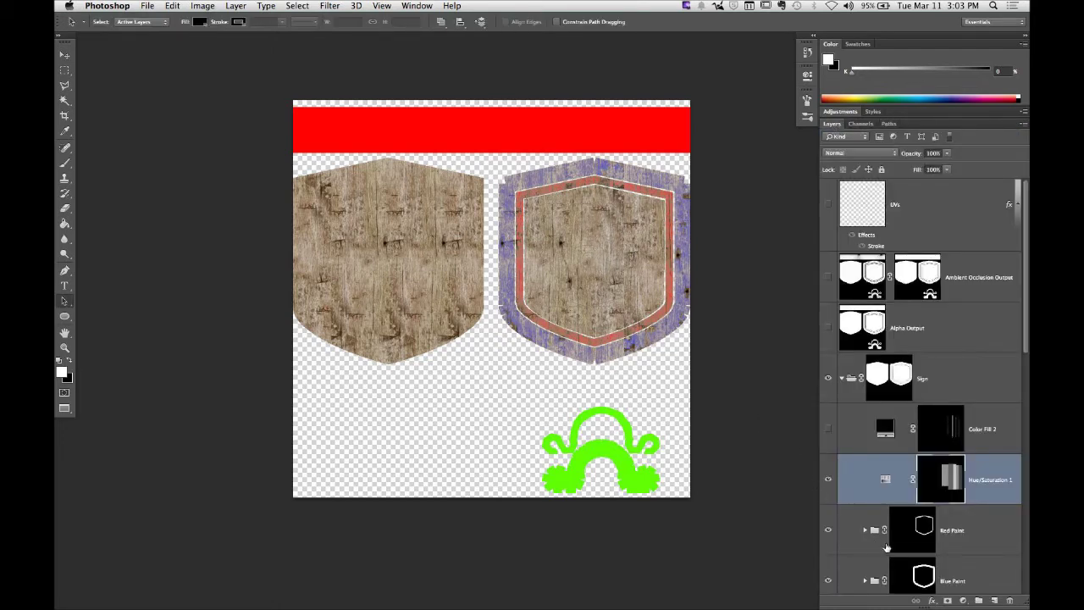
Step: Add a white (ffffff) solid color fill layer shaped by the logo path above the Hue/Saturation 1 layer
click(963, 600)
click(974, 423)
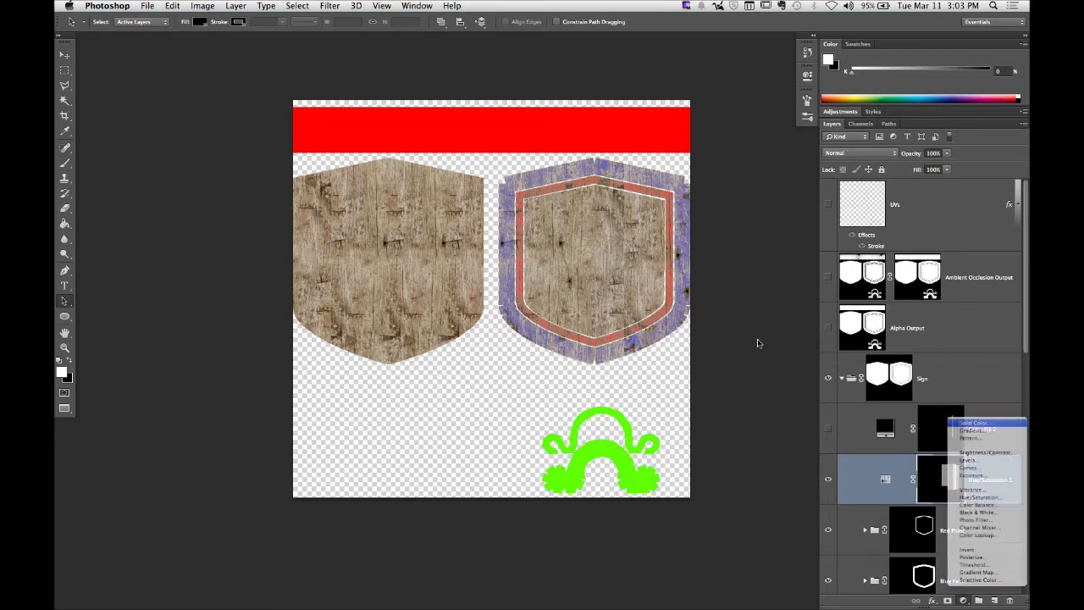
click(716, 142)
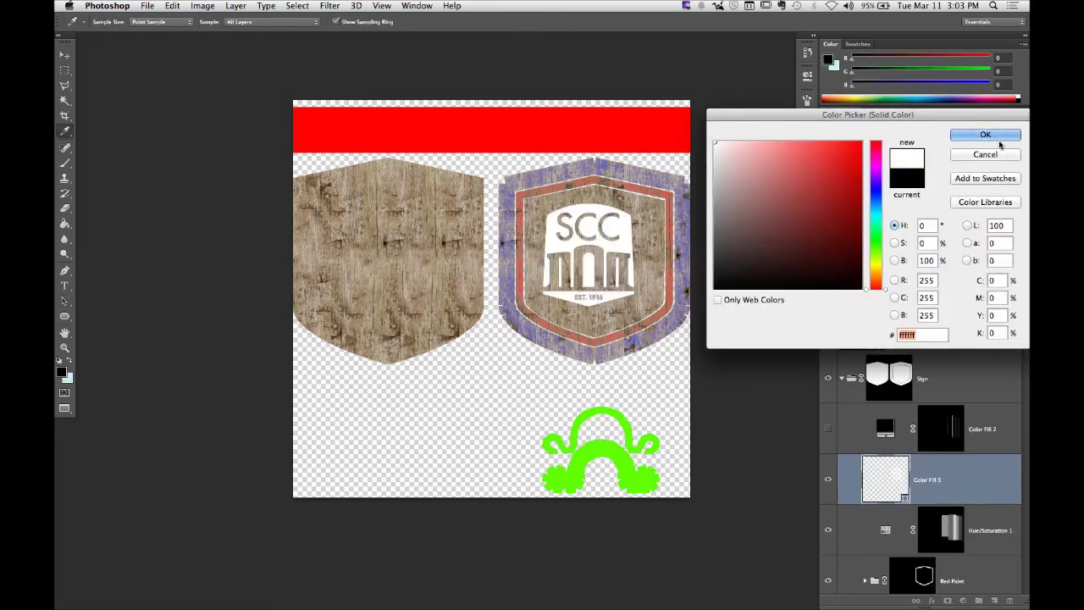
click(995, 137)
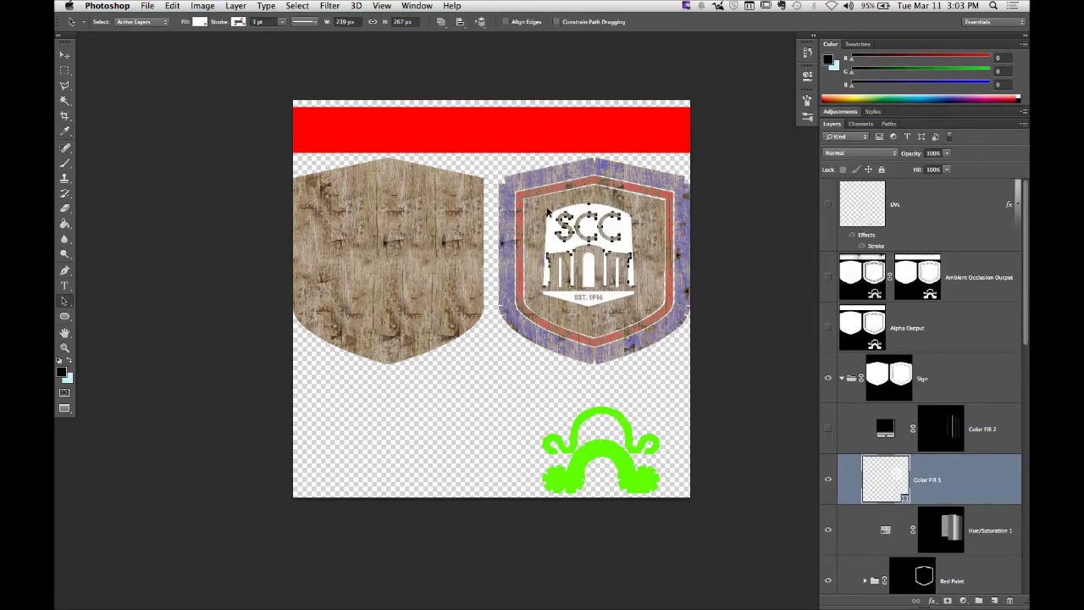
Step: Select all parts of the white logo shape, center it inside the red border and deselect its path
click(617, 258)
drag(615, 306, 607, 222)
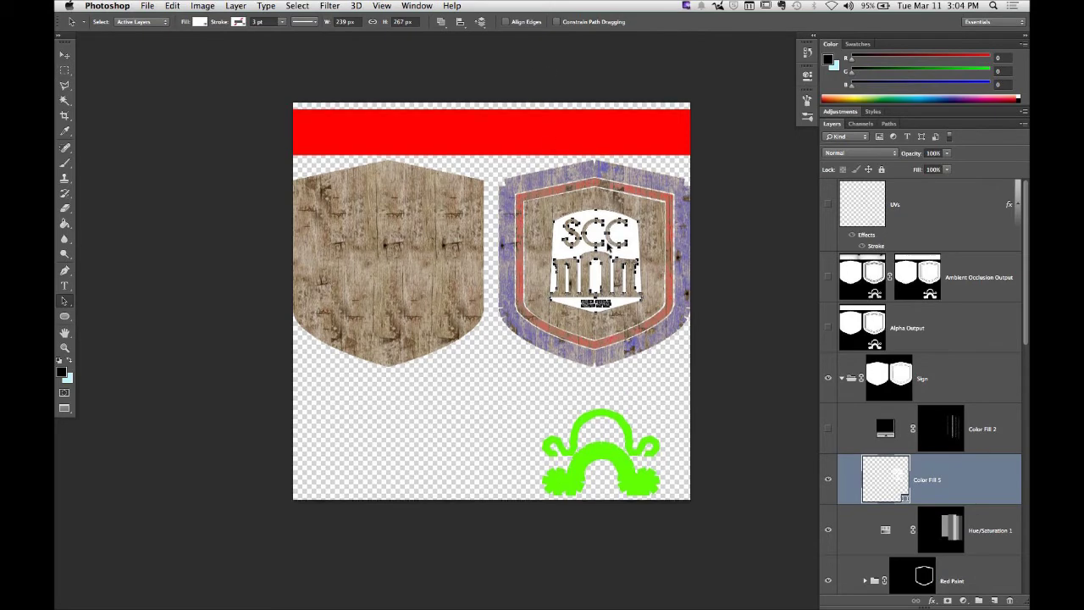
key(z)
click(606, 248)
click(634, 255)
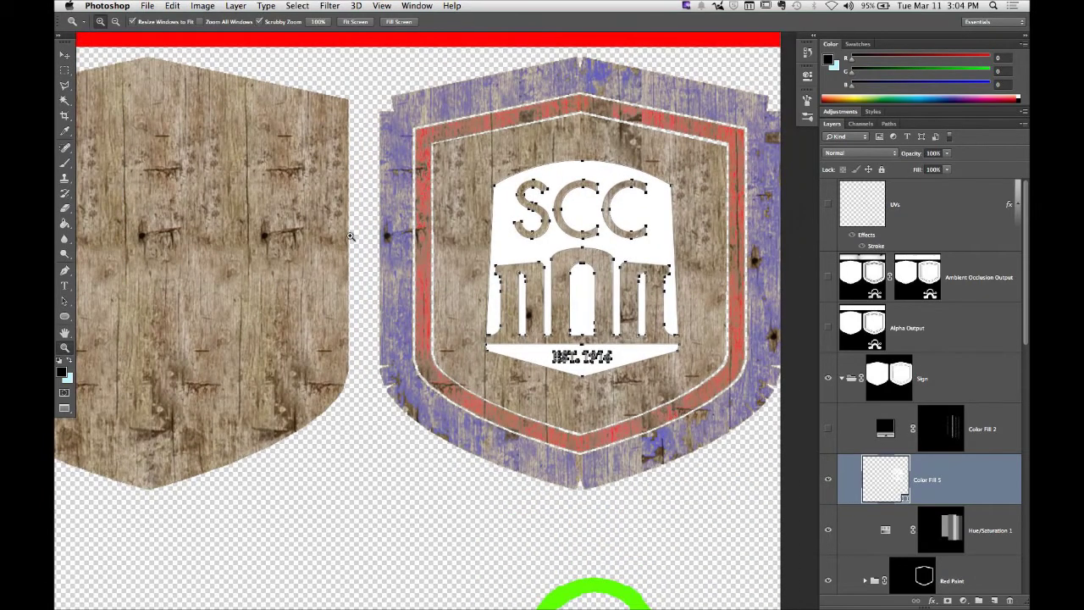
click(64, 55)
key(super+d)
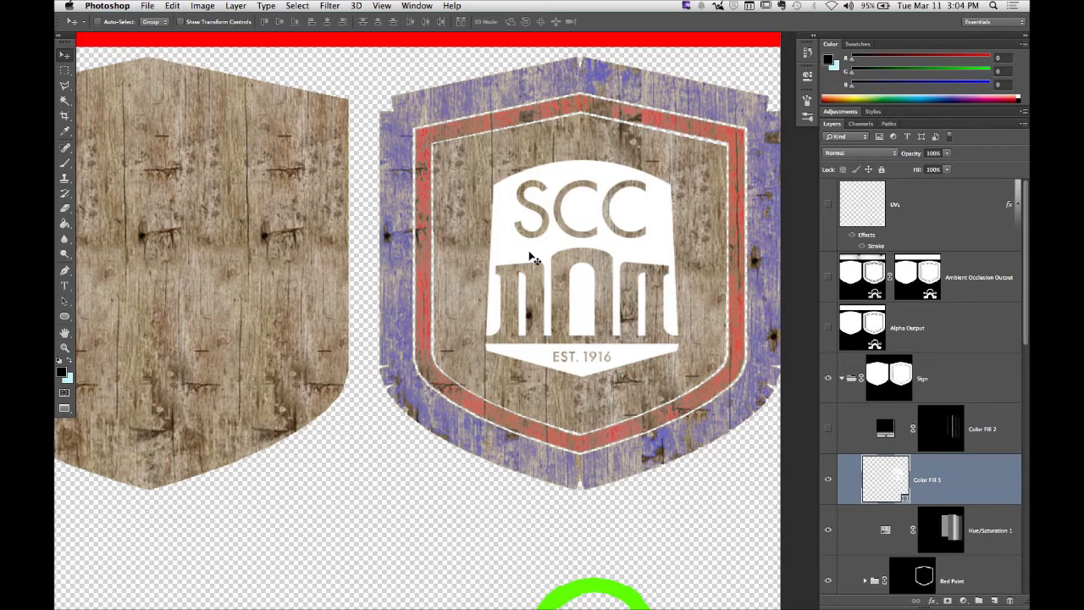
Step: Hide the white logo fill layer and load the Blue copy channel as a selection
click(828, 479)
click(859, 124)
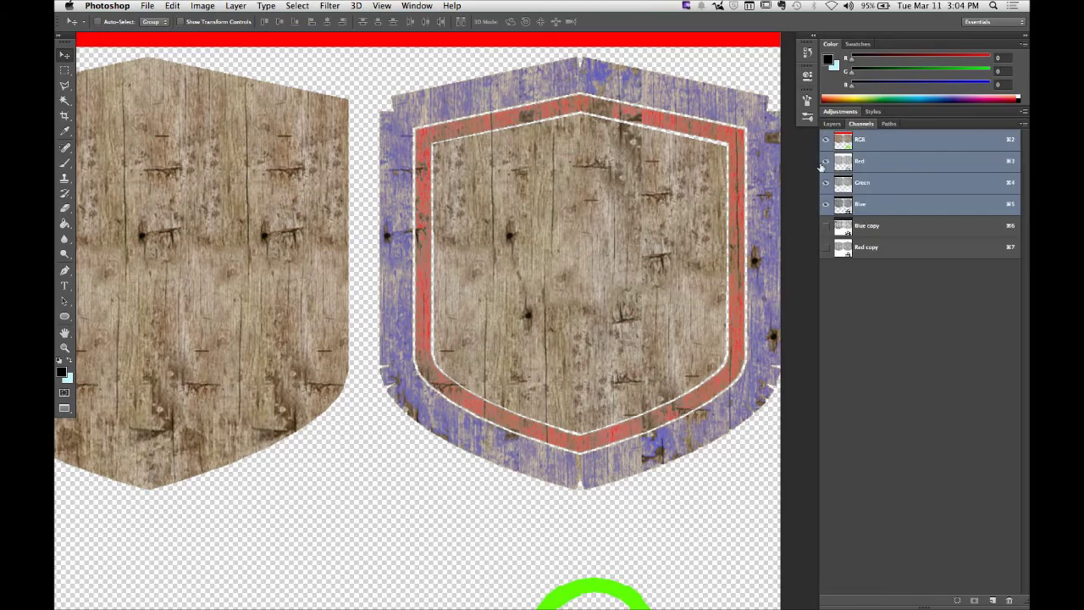
click(845, 247)
click(846, 226)
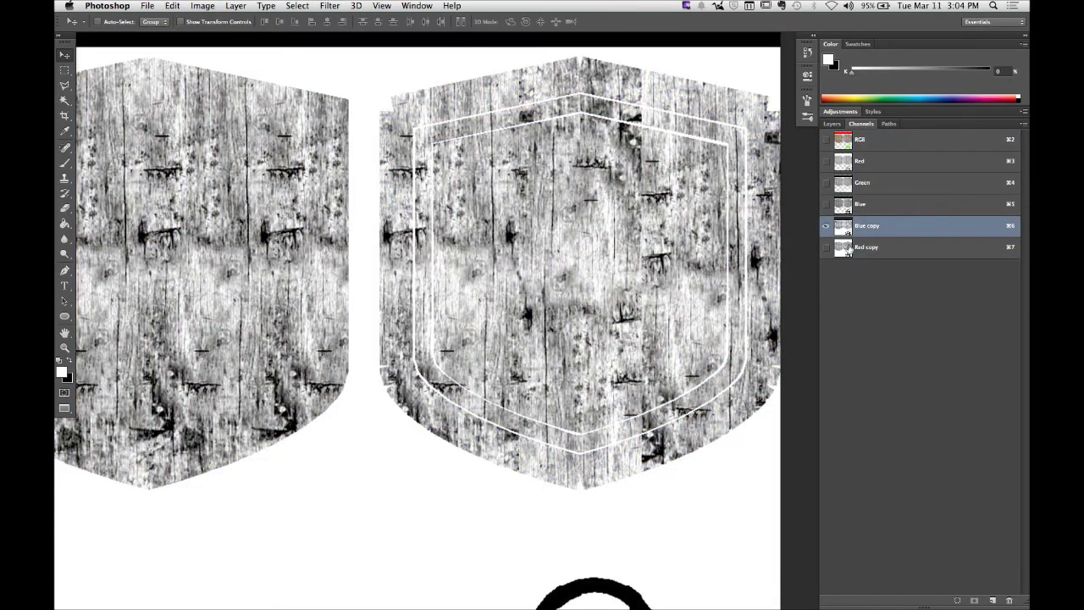
click(850, 250)
click(846, 228)
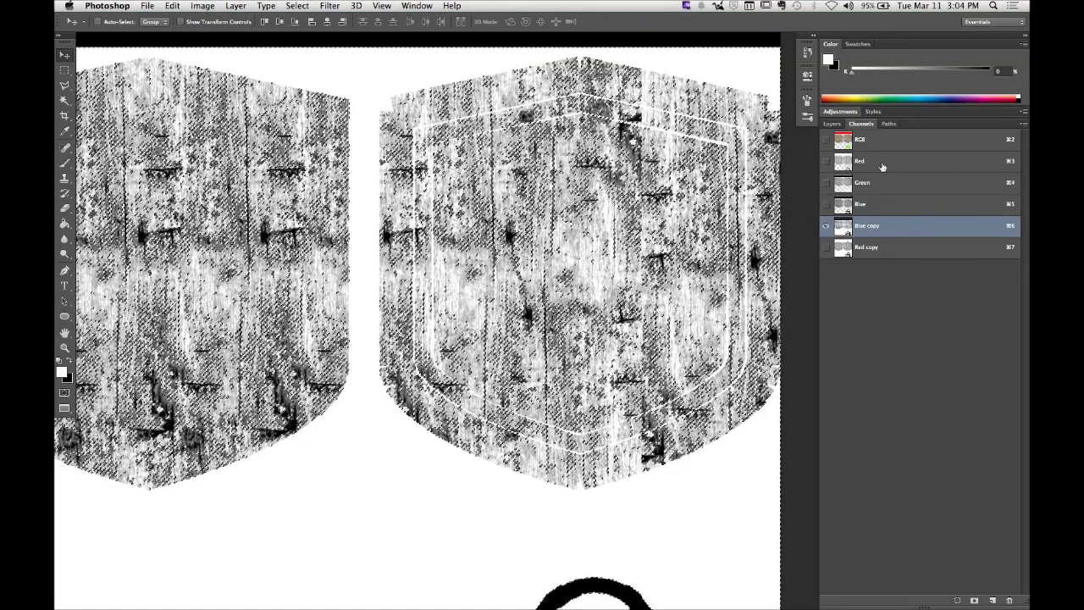
Step: Go back to the layers and make the Color Fill 5 logo layer visible again
click(831, 123)
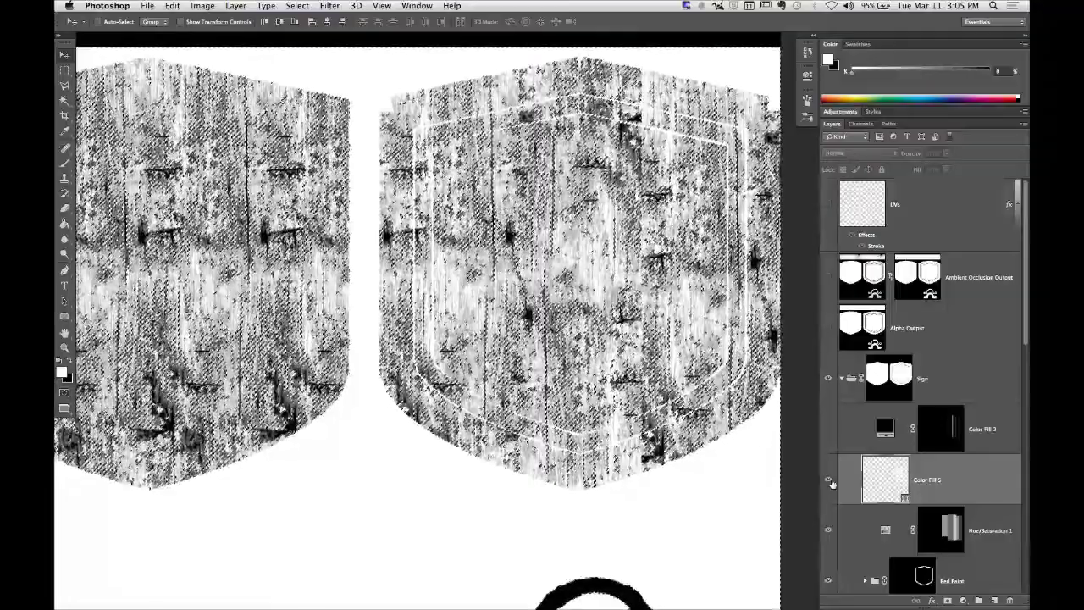
click(828, 480)
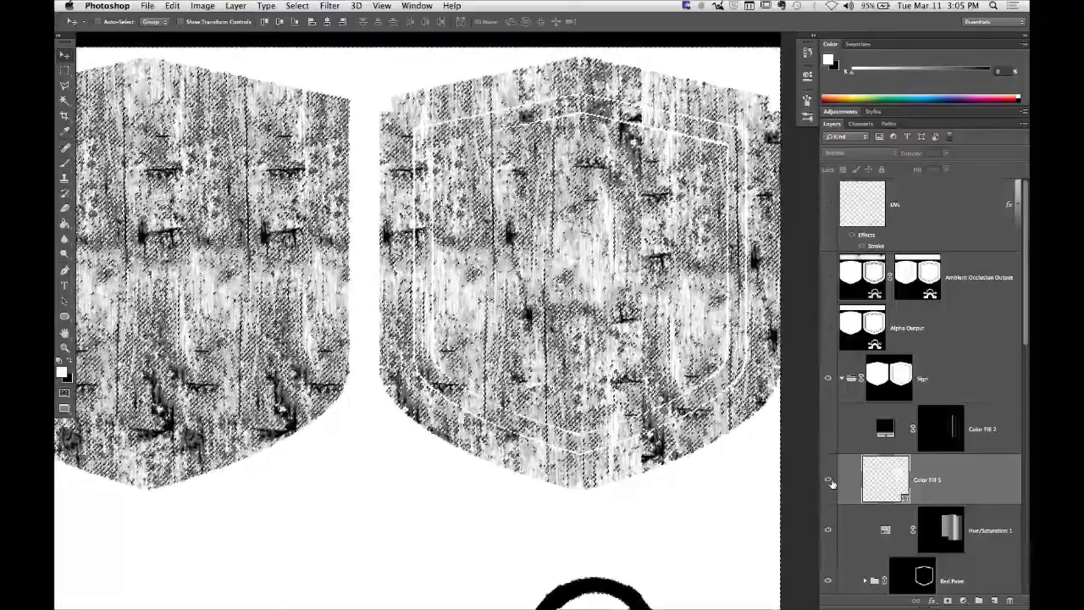
click(828, 480)
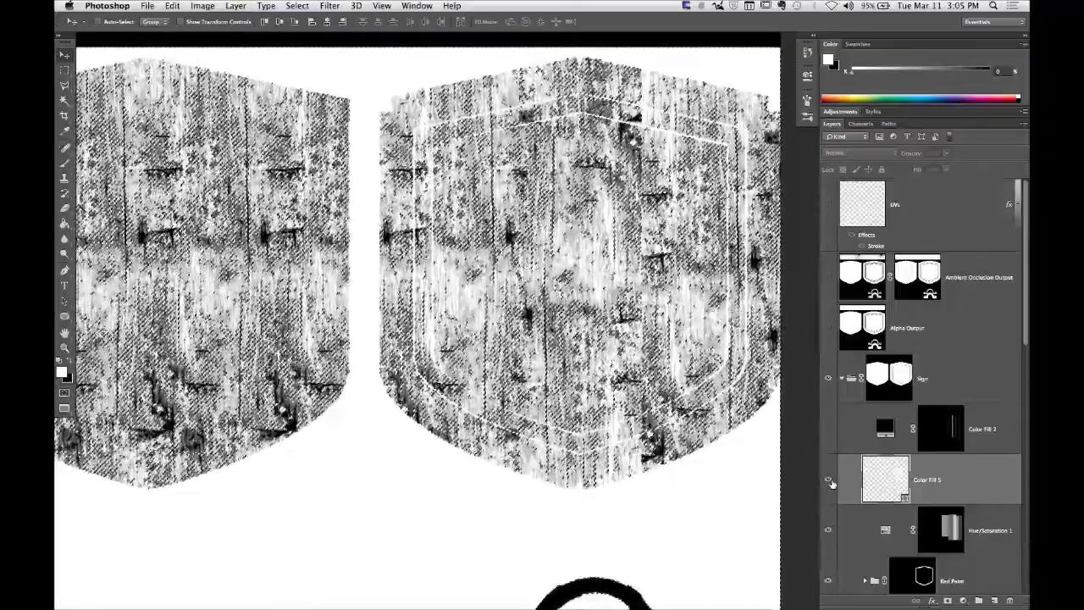
click(829, 480)
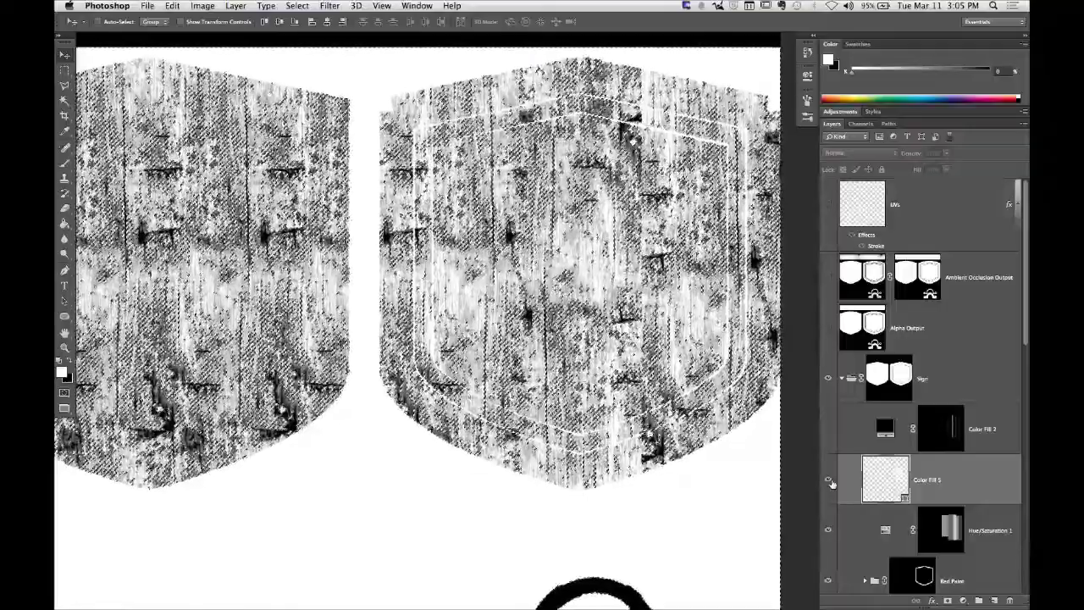
click(828, 480)
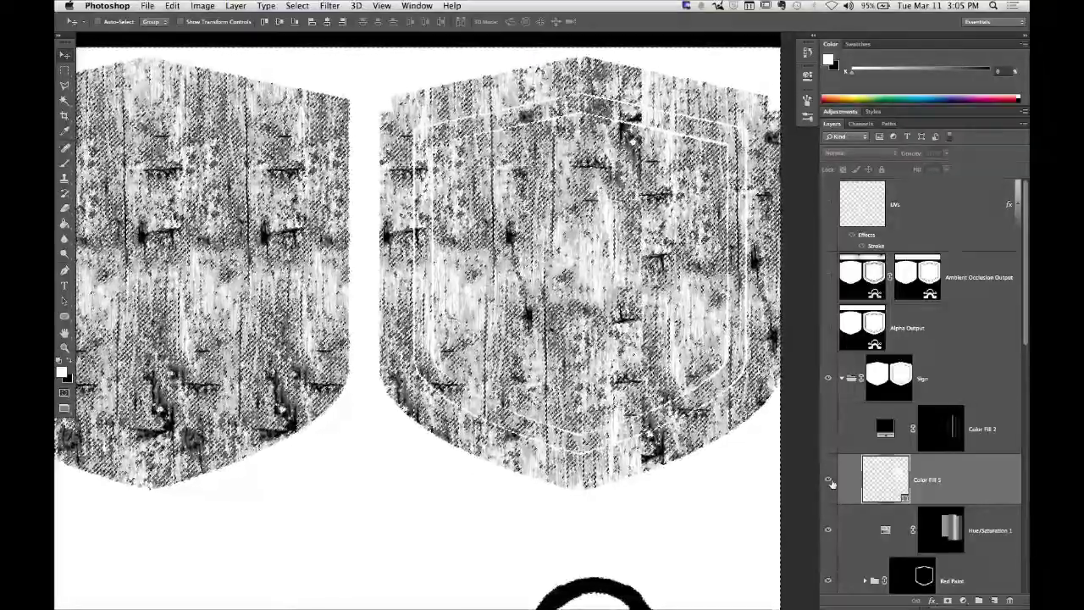
click(829, 480)
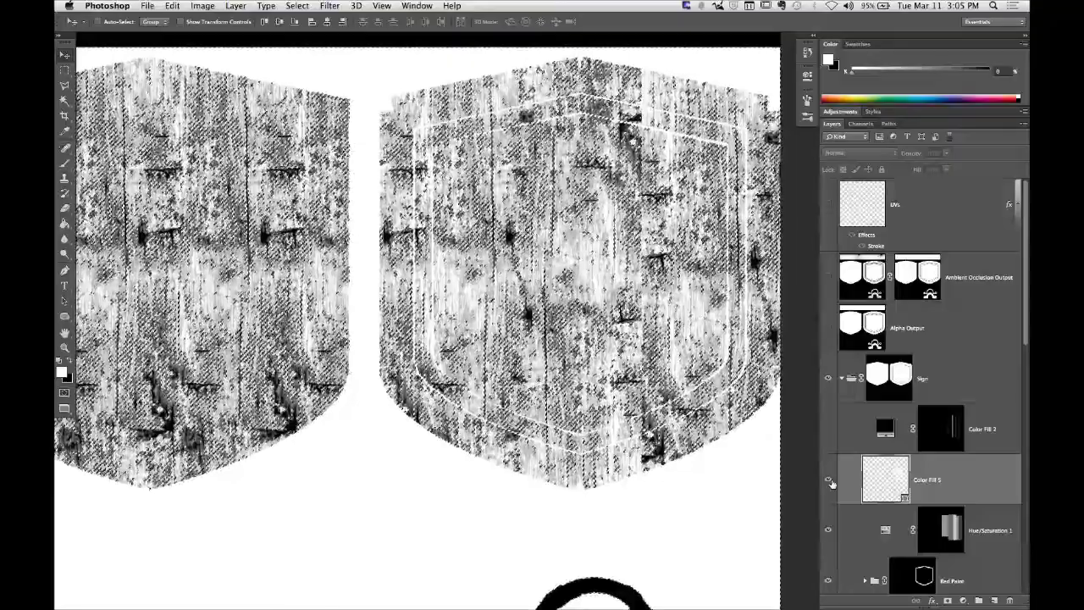
click(829, 480)
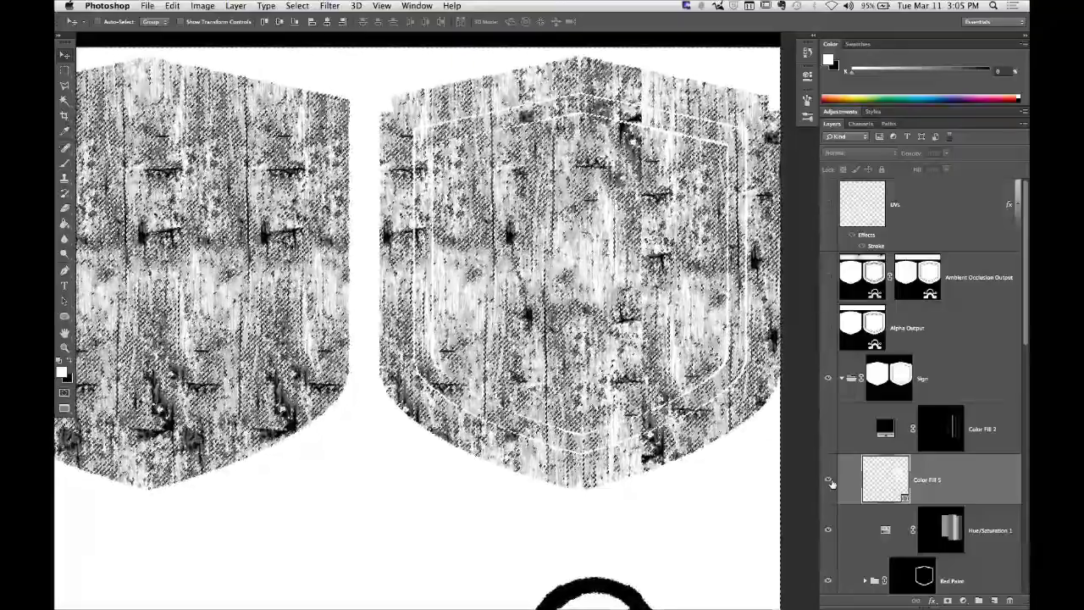
click(829, 480)
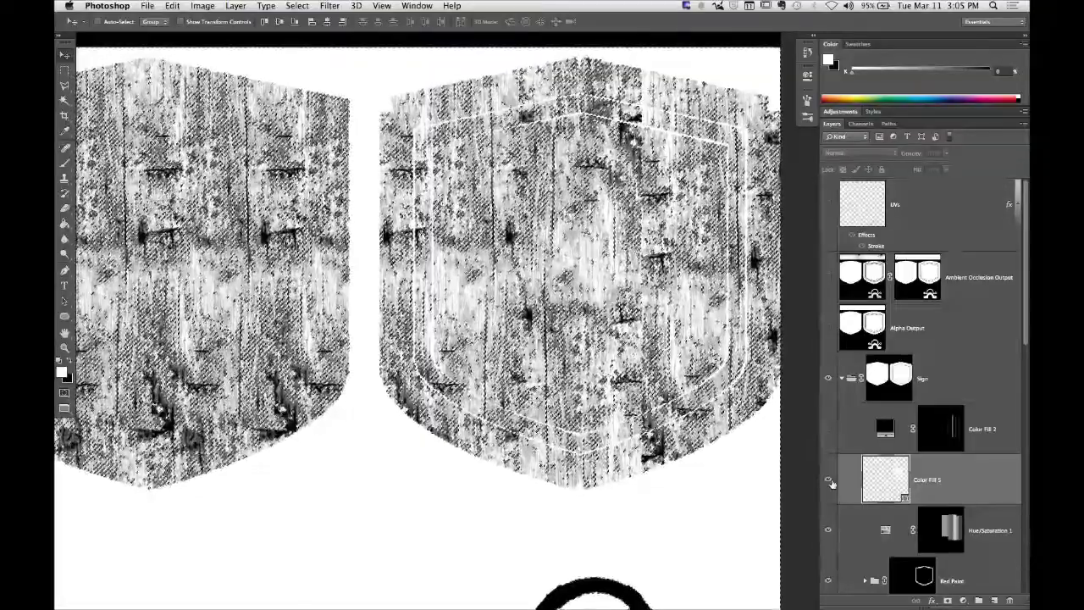
click(829, 480)
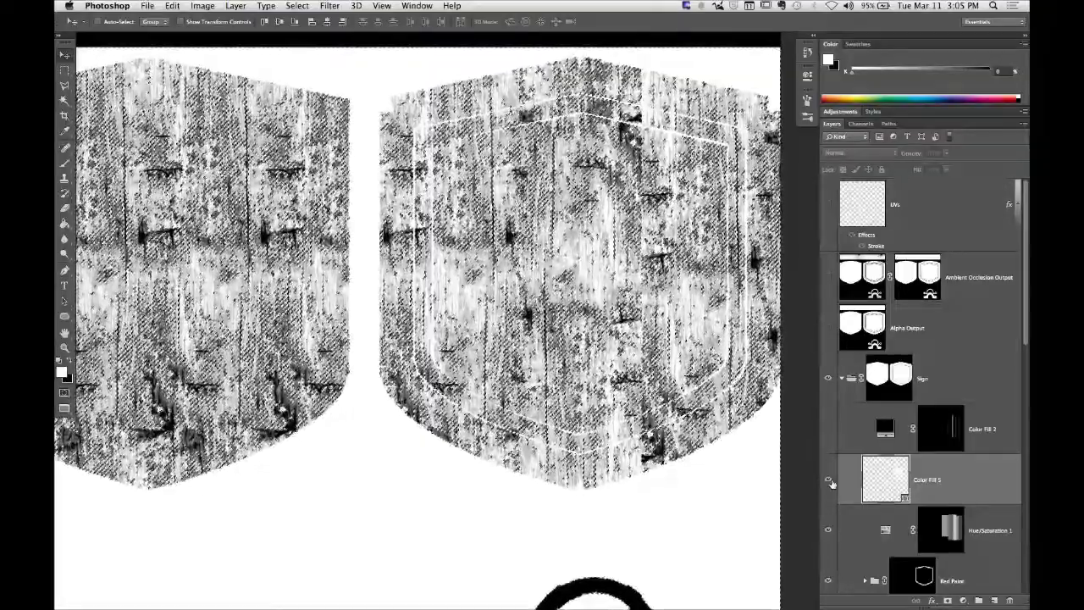
click(829, 480)
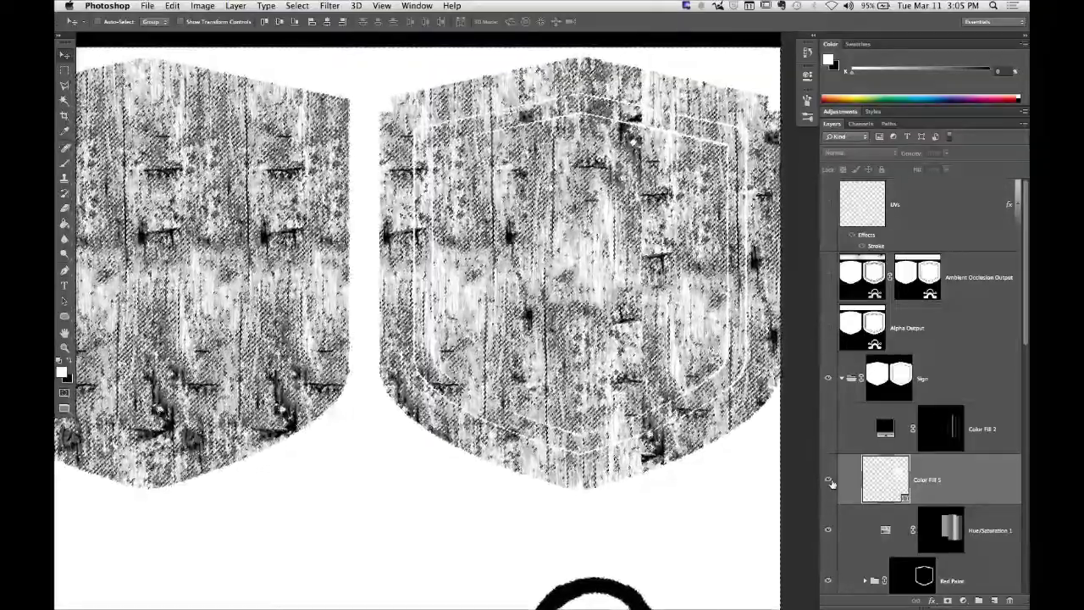
click(829, 480)
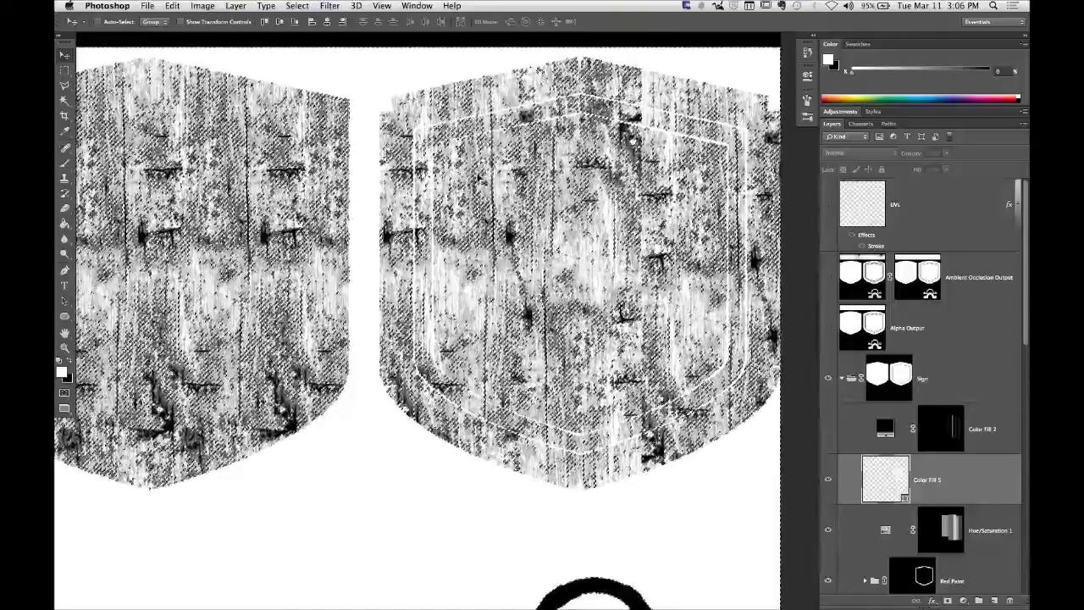
Step: Return to the full-color image and add a layer mask to the Color Fill 5 logo from the loaded wood selection
click(873, 455)
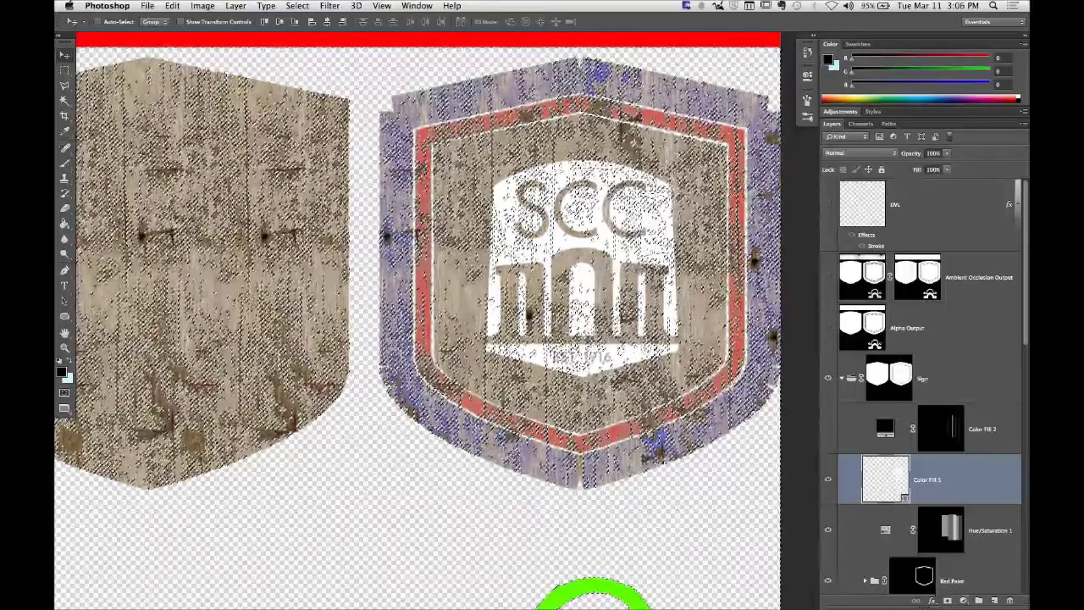
click(947, 600)
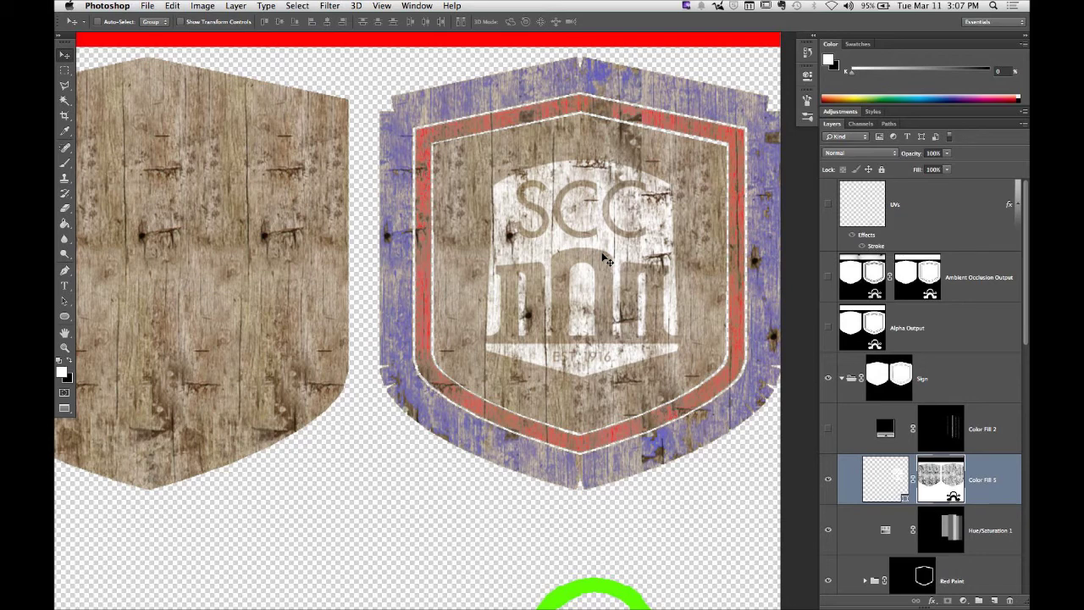
Step: Collapse the Sign group, hide the Chain Links and Brackets groups and show the Ambient Occlusion Output layer
click(842, 378)
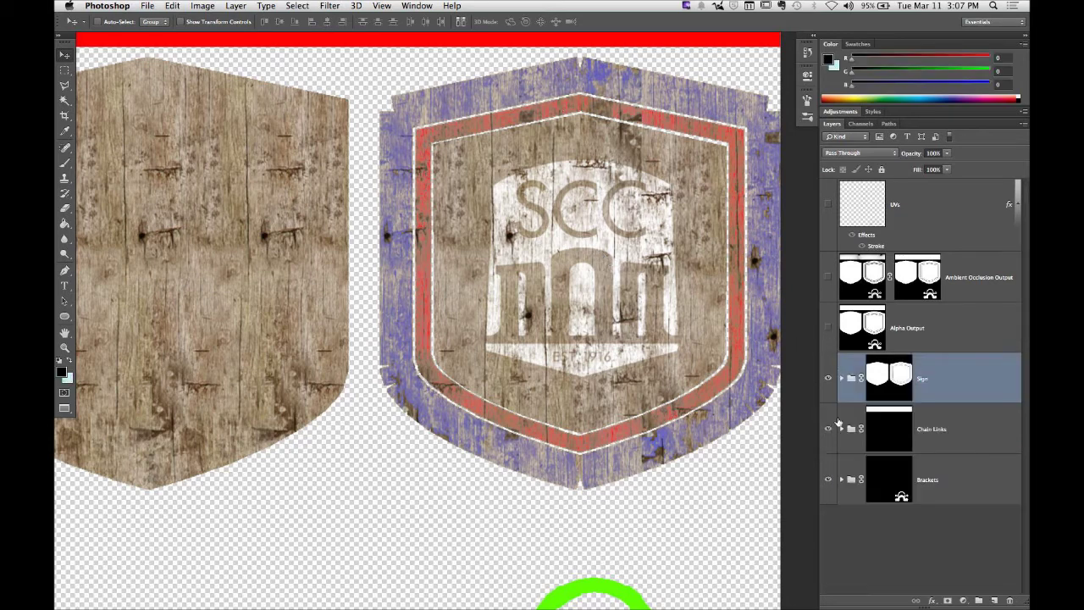
drag(827, 429, 828, 483)
key(z)
drag(557, 233, 516, 232)
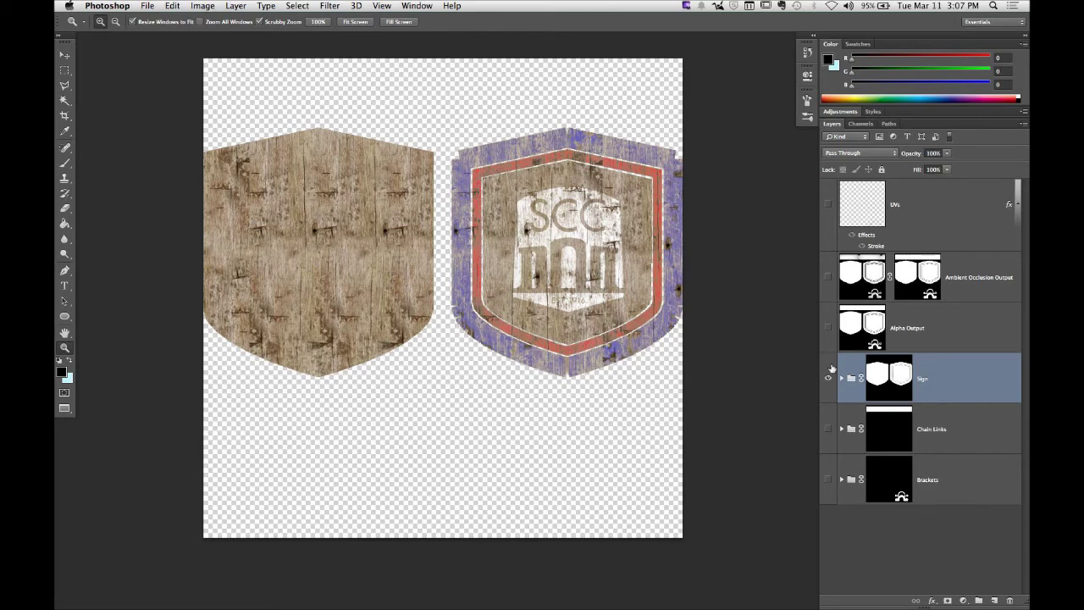
click(828, 277)
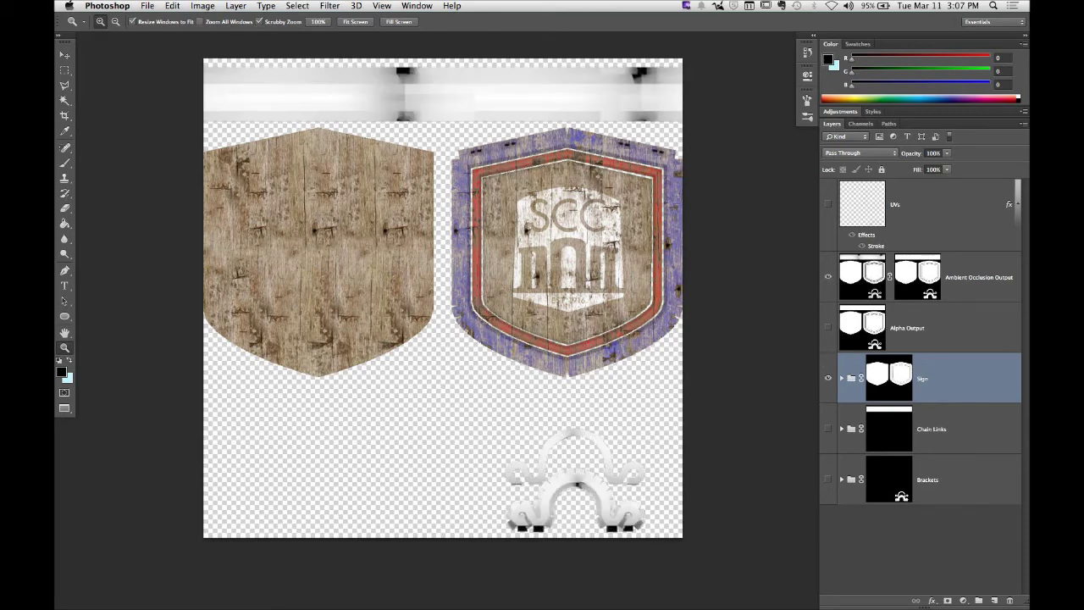
Step: Save a PNG copy of the texture as sign_tex_dif_v001.png on the Desktop, replacing the existing file
click(147, 6)
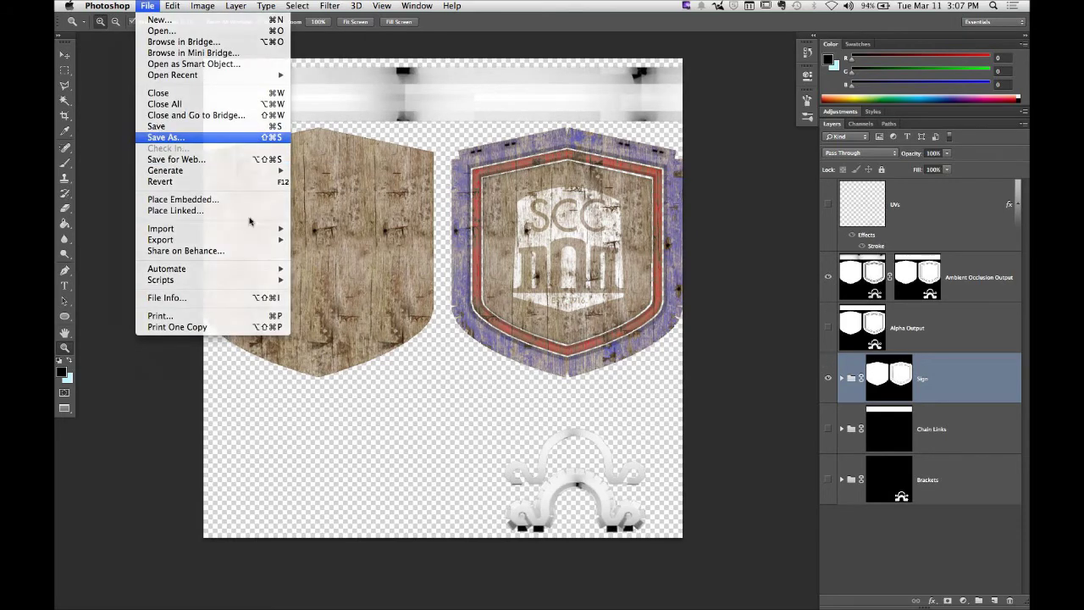
key(super+shift+s)
click(510, 290)
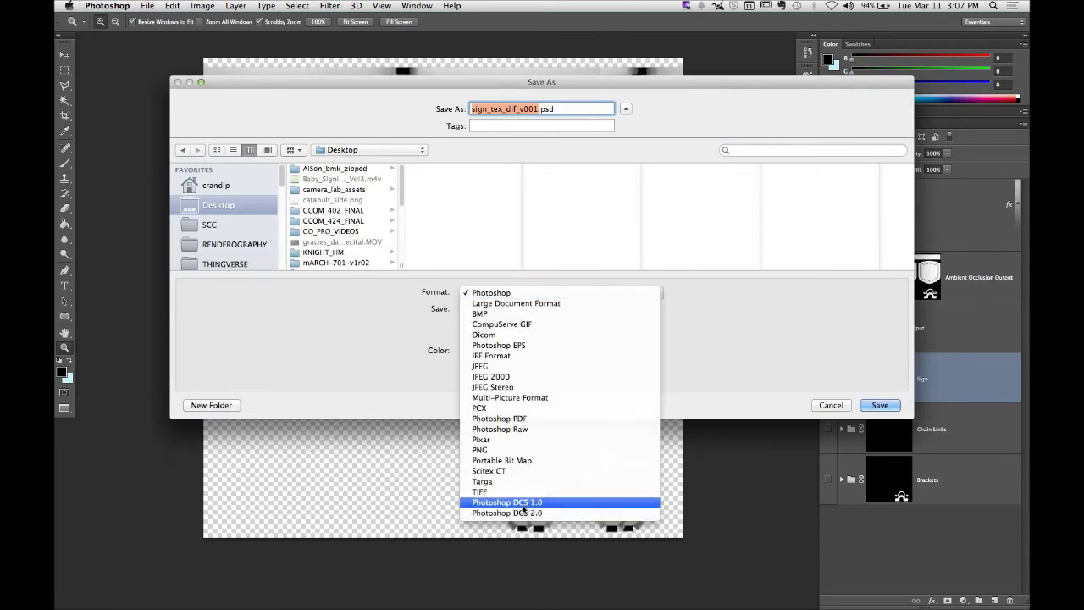
click(522, 449)
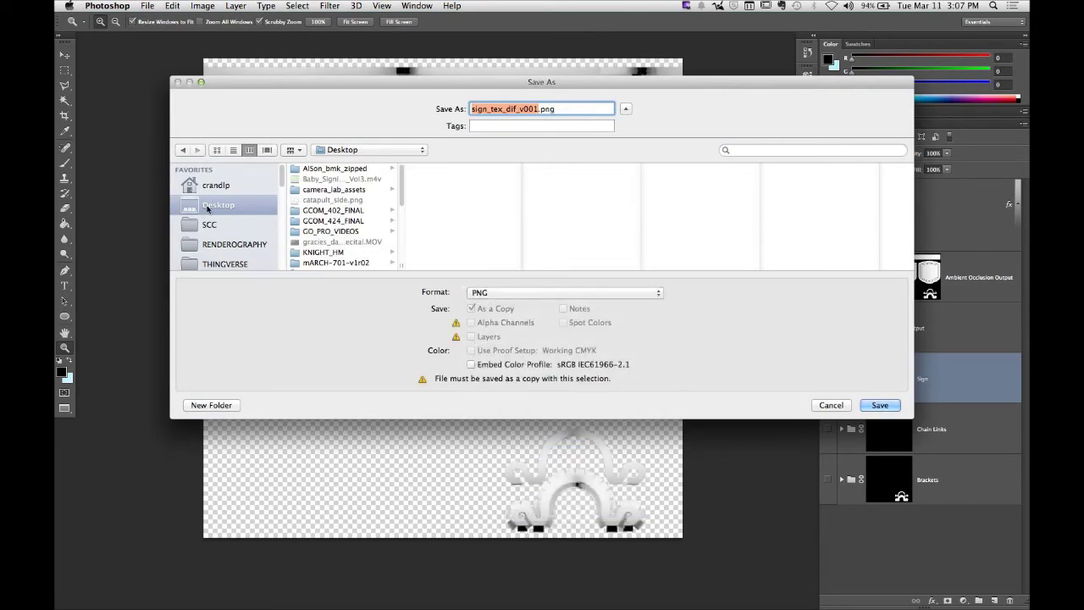
click(874, 405)
click(624, 161)
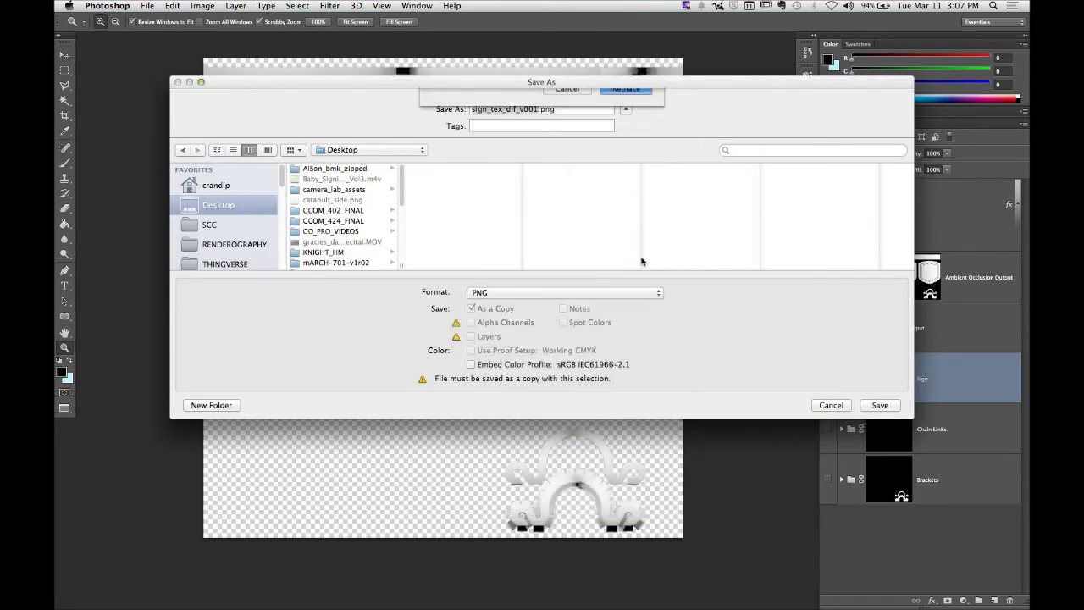
click(583, 200)
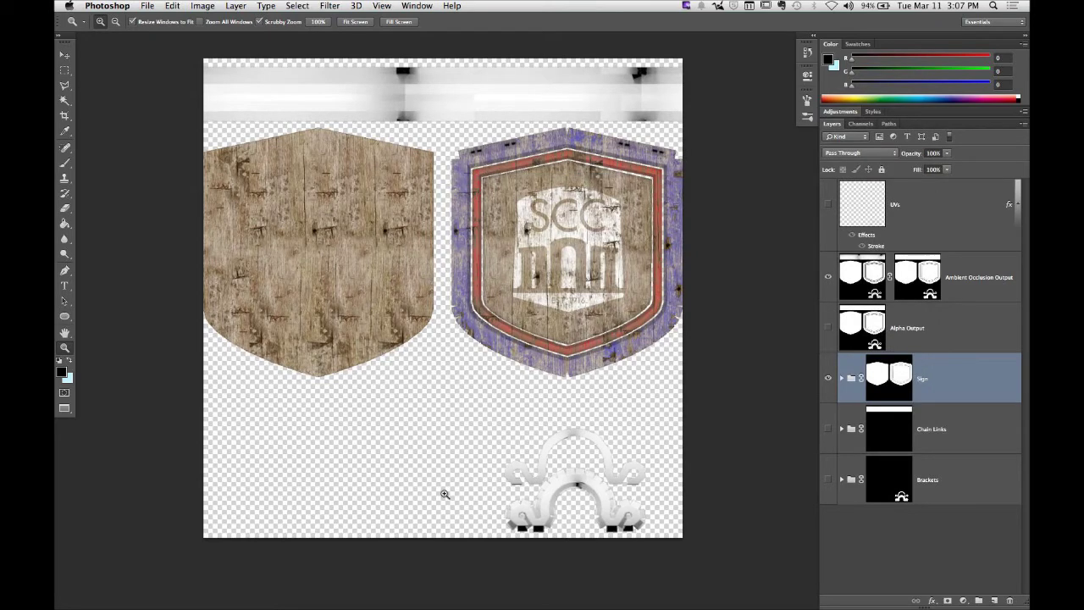
Step: Switch to modo and examine the updated texture on the hanging sign from close up
click(457, 590)
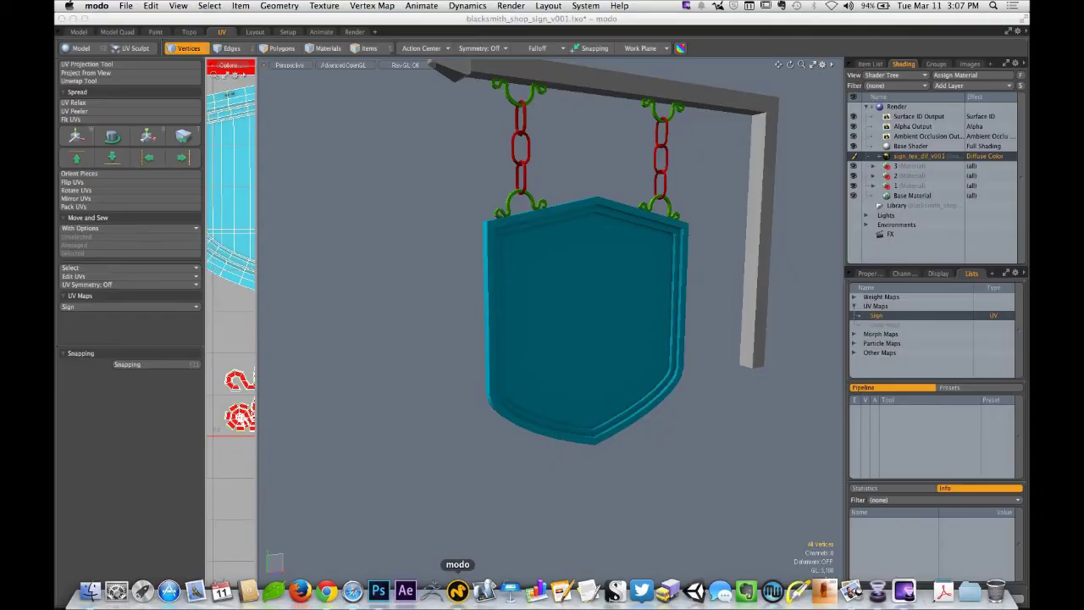
click(565, 226)
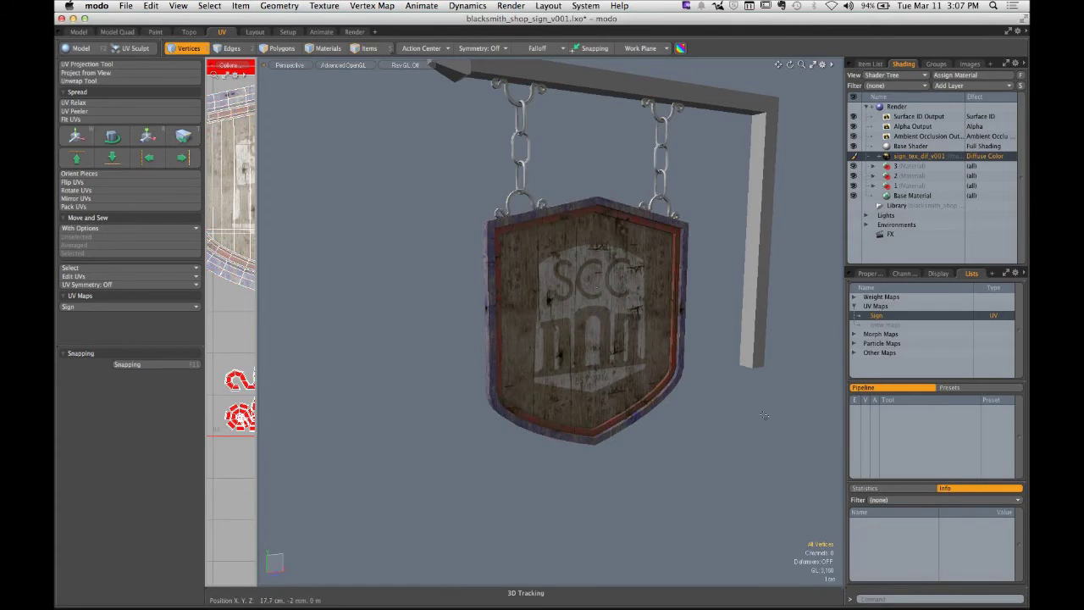
drag(762, 416, 598, 289)
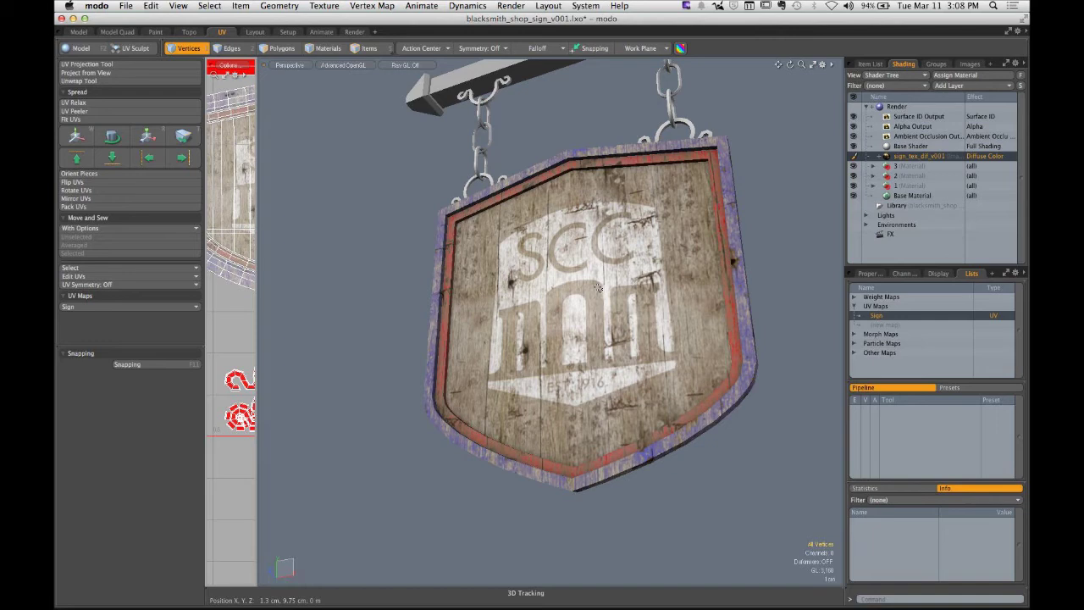
Step: Frame the sign's logo in the render preview and set the sign_tex_dif_v001 image's gamma to 1.0/2.2
click(354, 31)
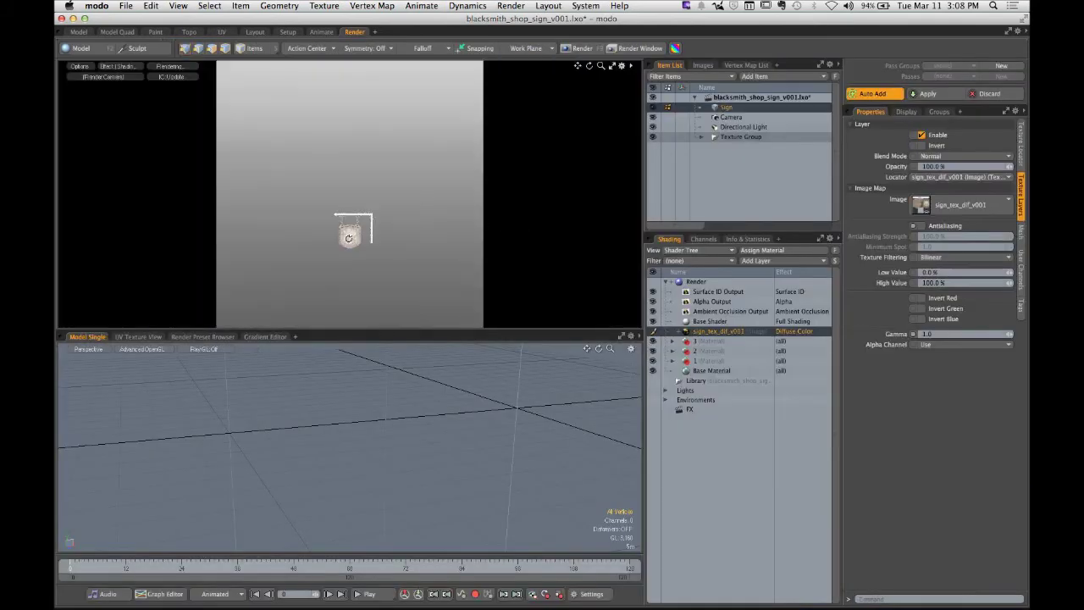
drag(412, 274, 364, 221)
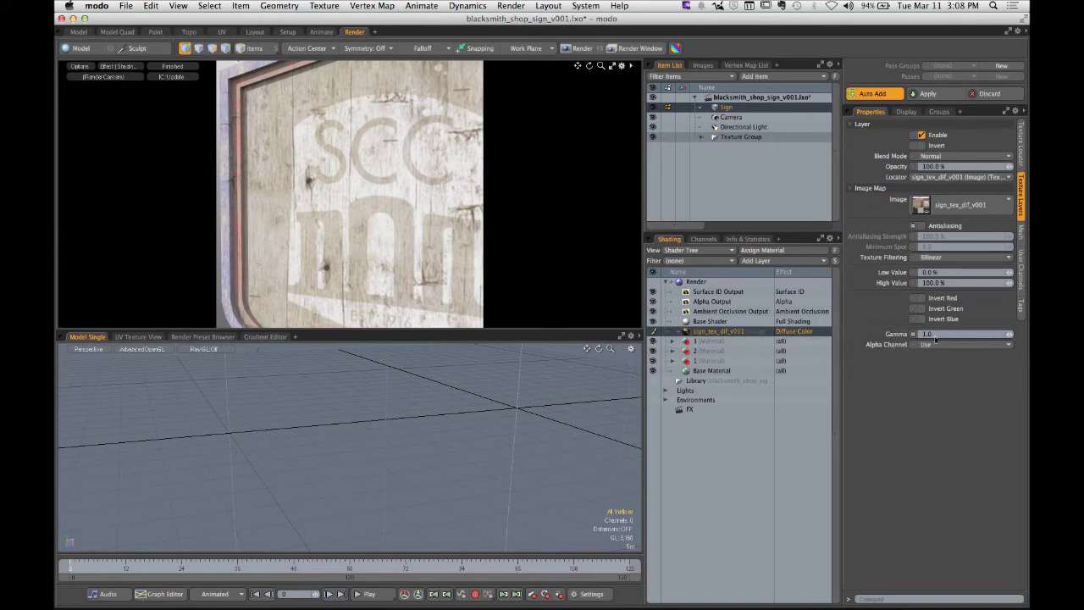
click(945, 335)
key(Return)
text(1.0)
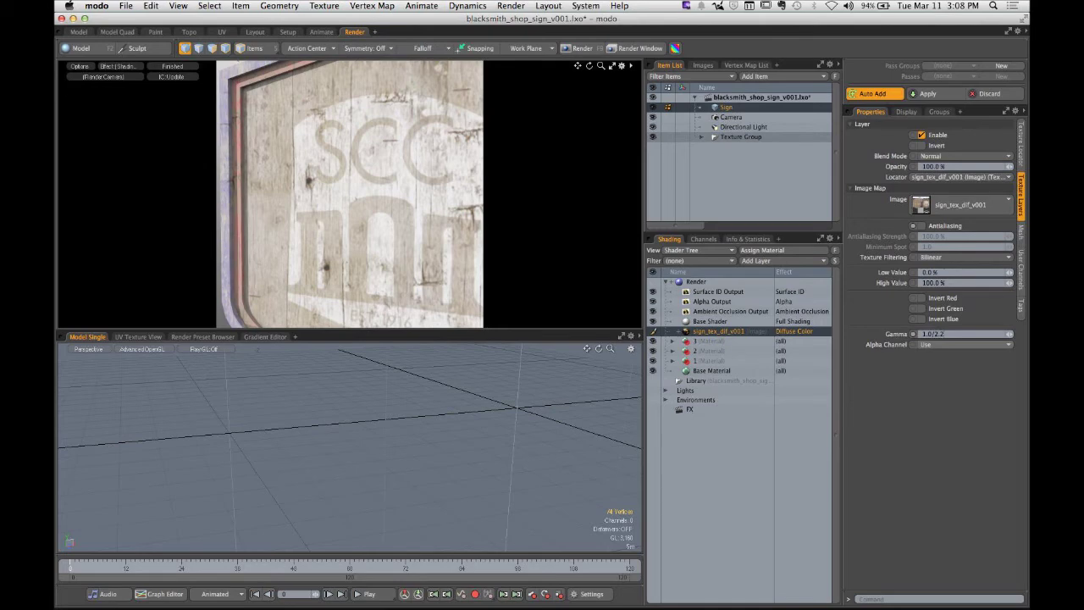
text(/2.2)
key(Return)
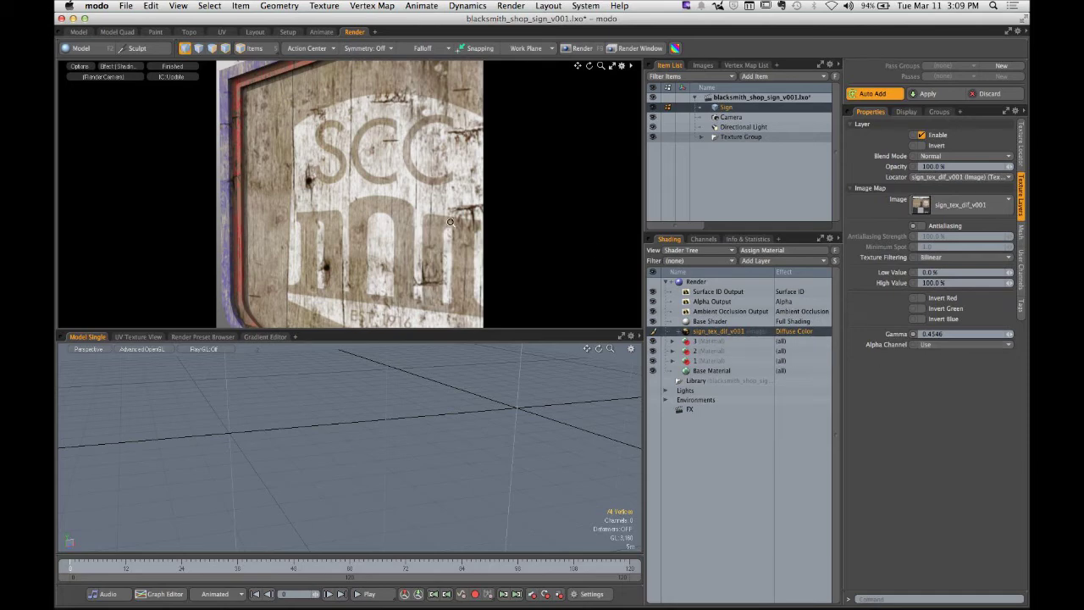
Step: Create an instance of the sign_tex_dif_v001 image in the Shader Tree and set the instance's effect to Bump
scroll(273, 241, down, 3)
drag(273, 241, 388, 233)
scroll(373, 198, up, 5)
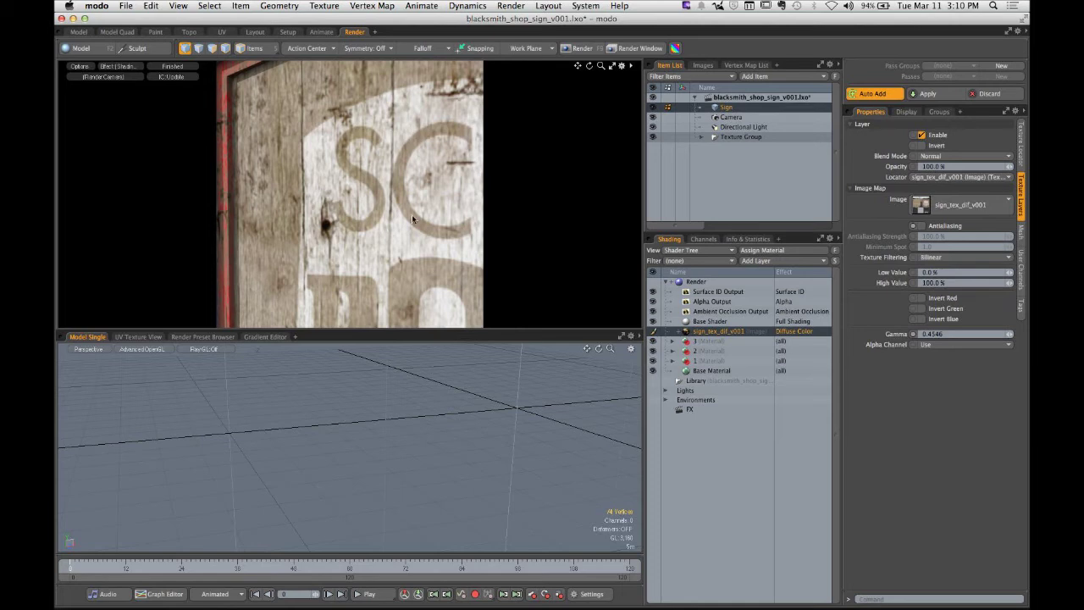
right_click(715, 339)
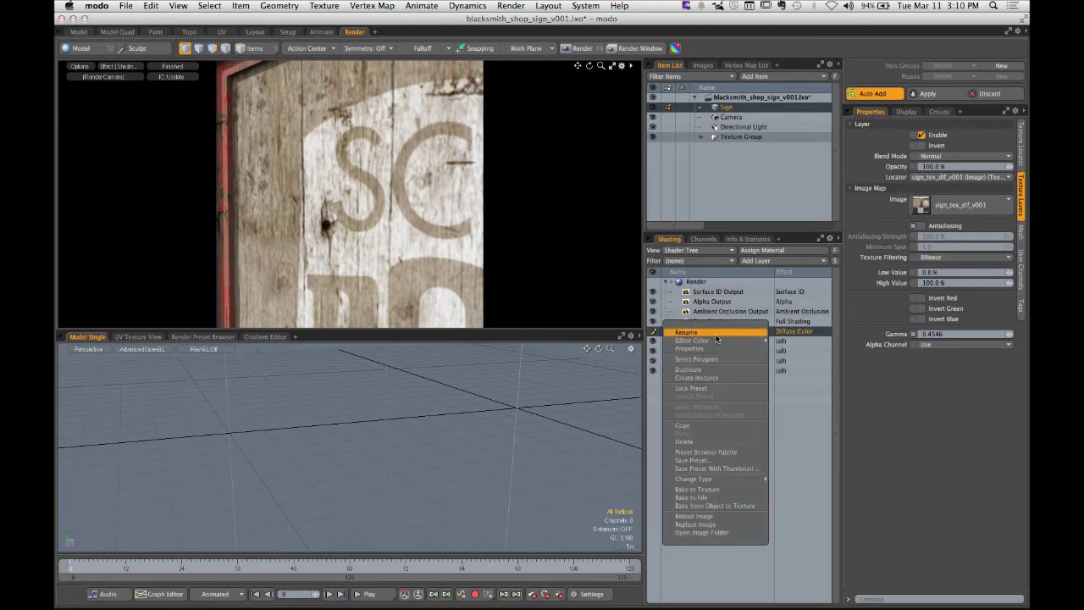
click(704, 378)
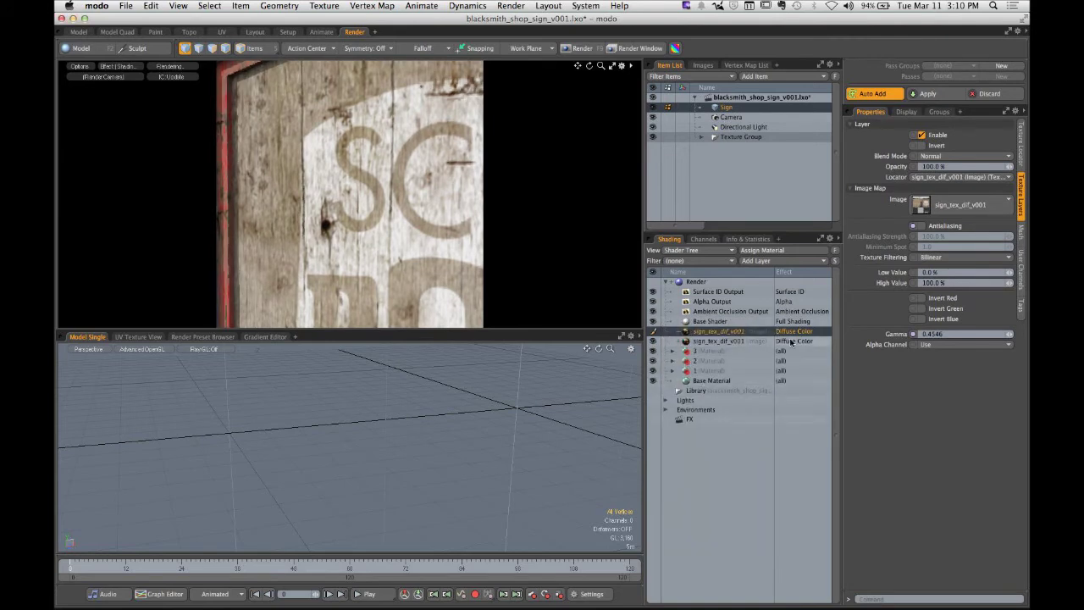
click(794, 330)
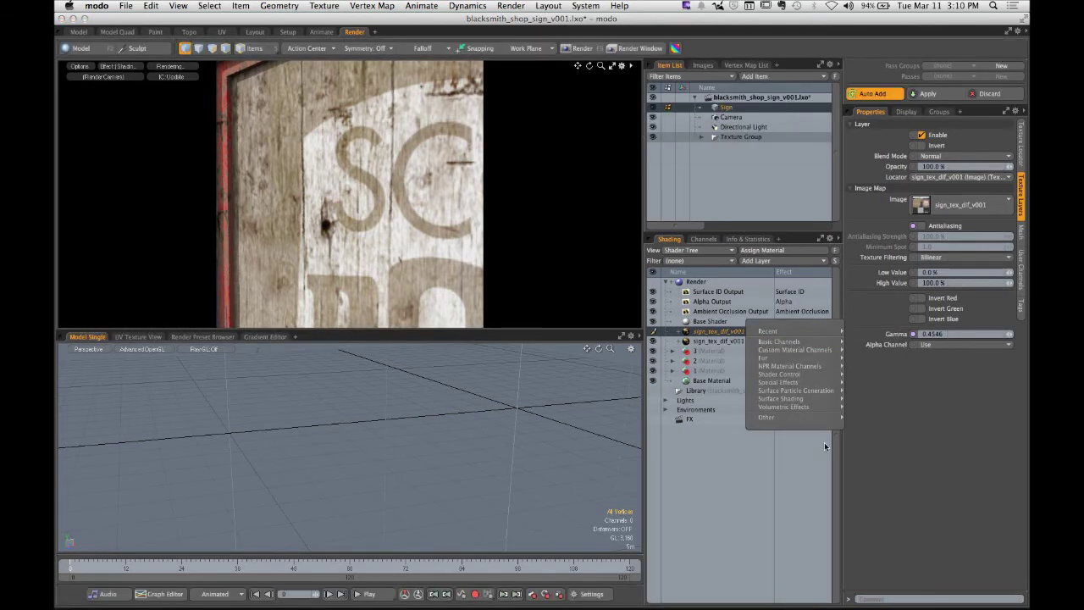
mouse_move(779, 399)
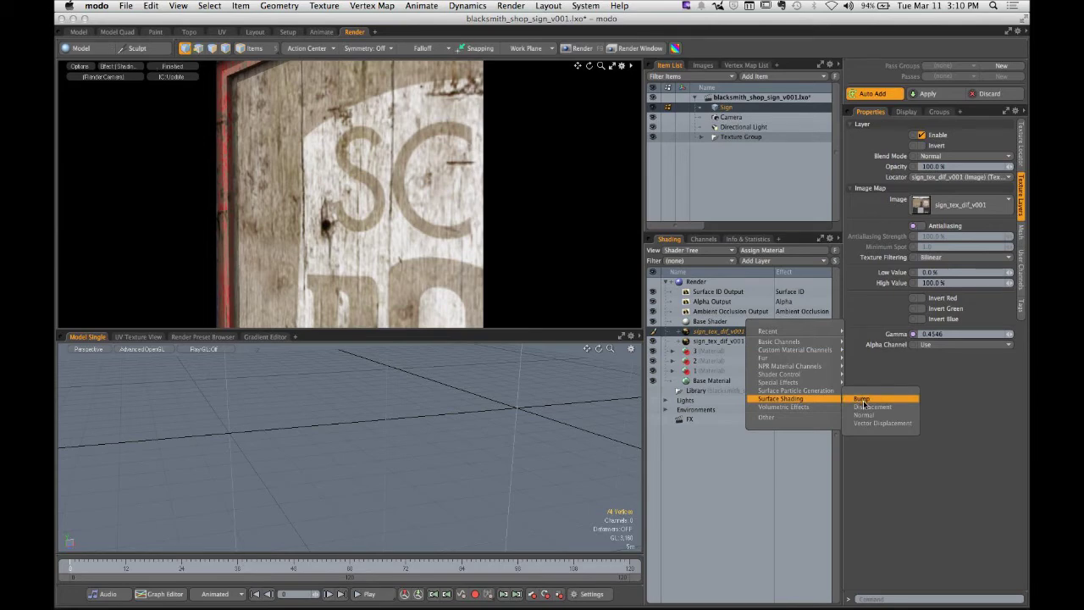
click(863, 401)
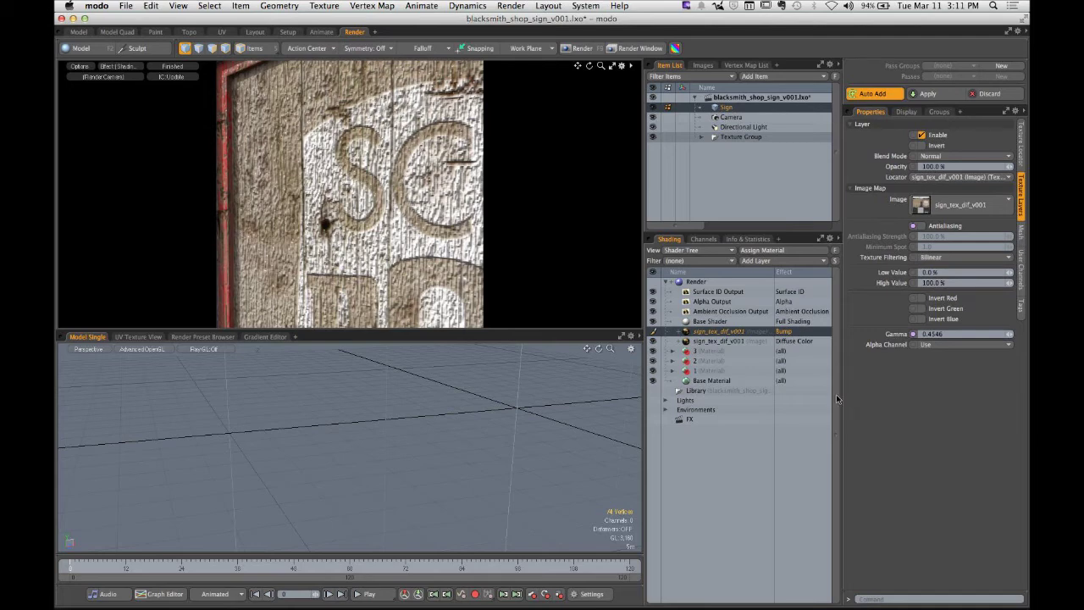
Step: Set the Base Material's bump amplitude to 900 um
click(711, 381)
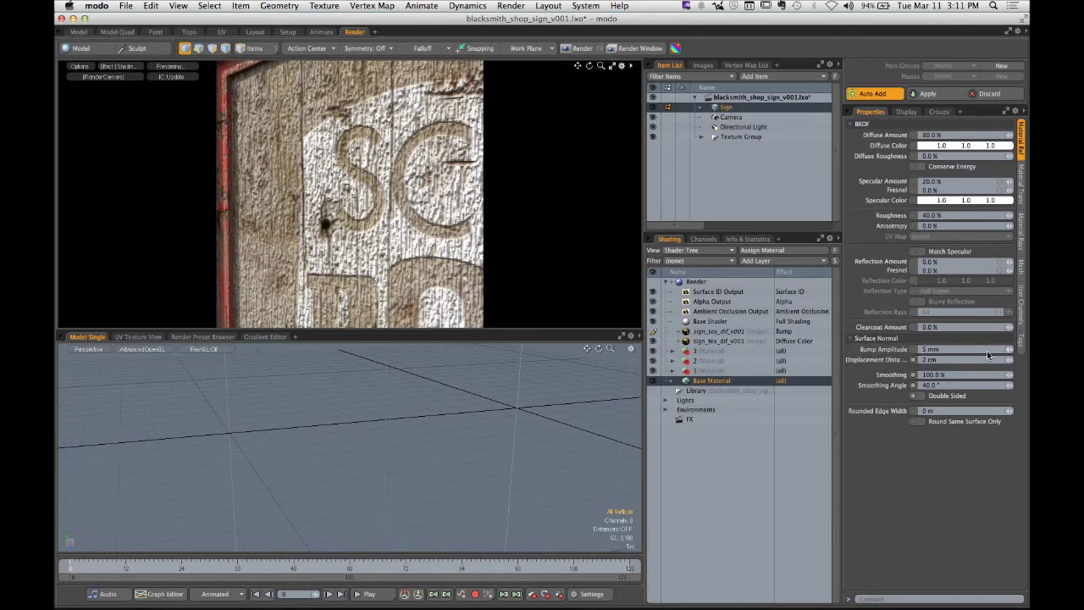
click(1008, 349)
drag(1009, 349, 965, 348)
Step: Pick the sign's own material inside material group 1 from the rendered surface and set its bump amplitude to 1 mm
right_click(285, 185)
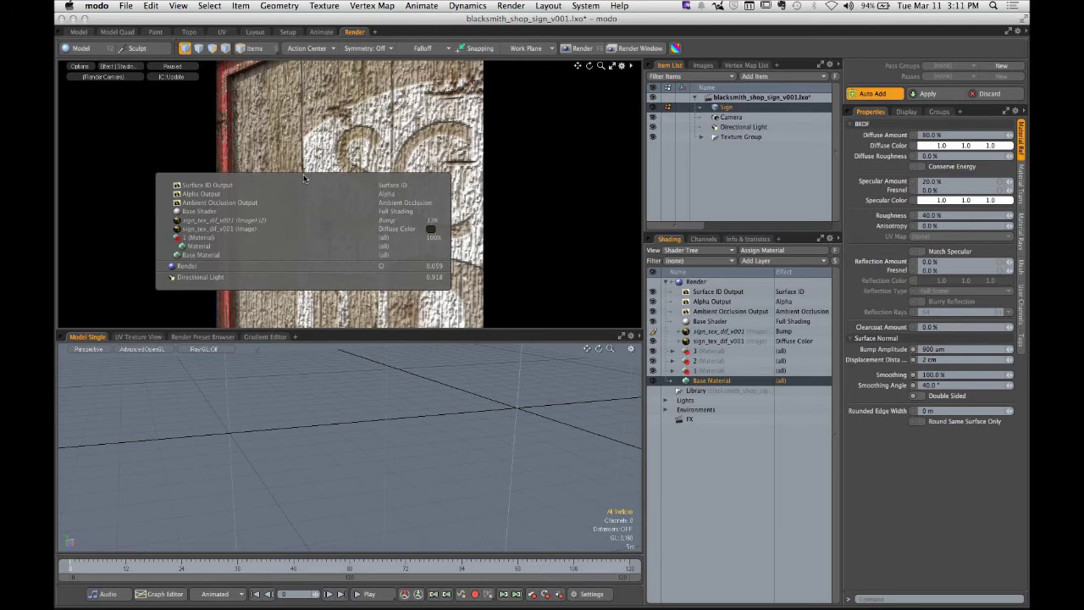
click(217, 248)
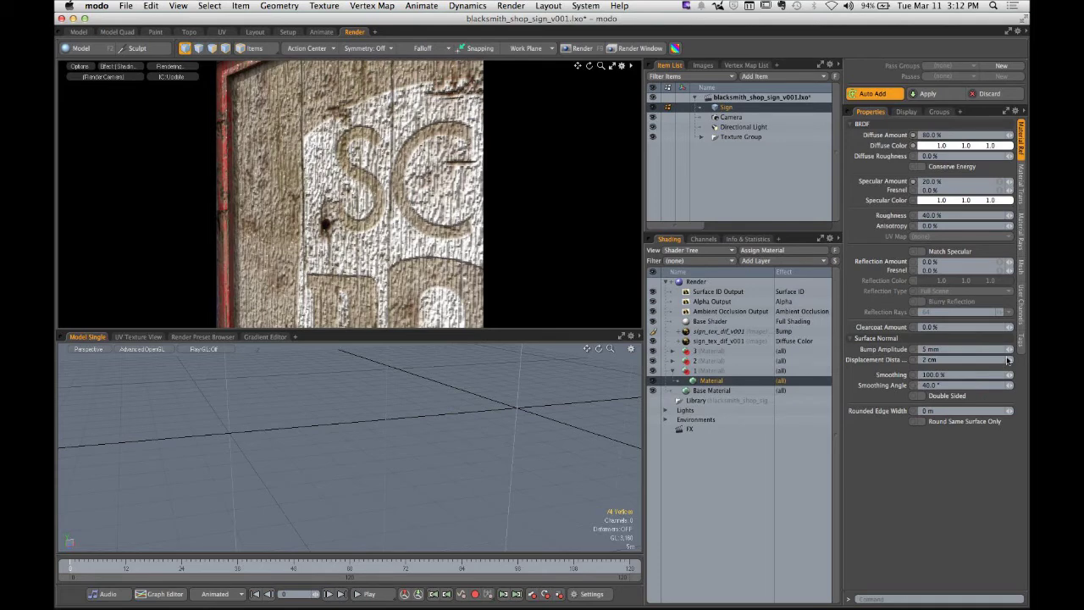
drag(1009, 350, 1009, 358)
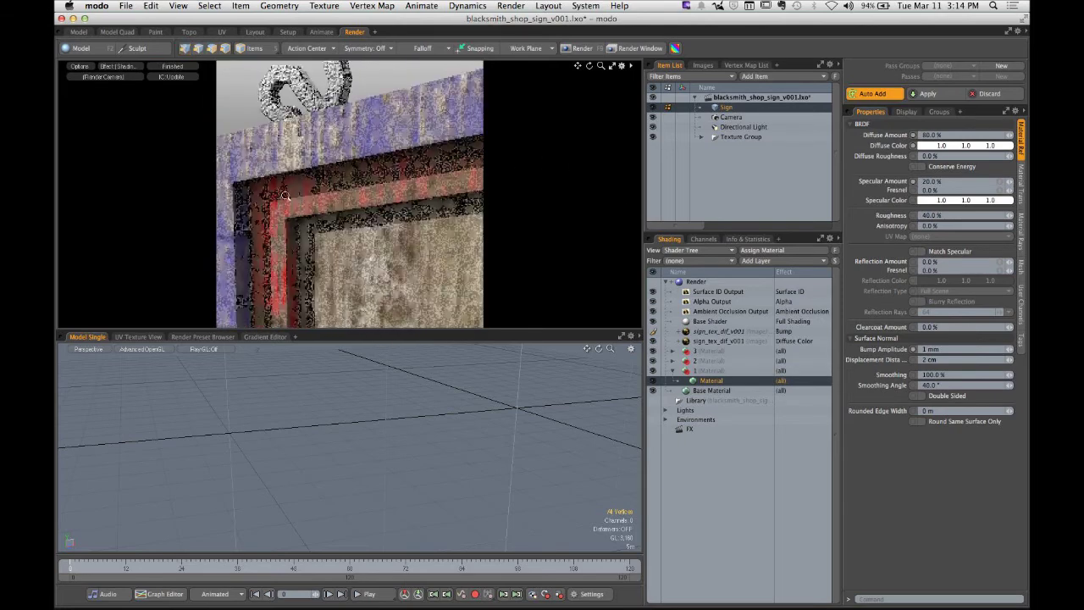
Step: Inspect the sign's bump shading up close and delete the bump instance of the sign_tex_dif_v001 image from the Shader Tree
drag(285, 196, 304, 212)
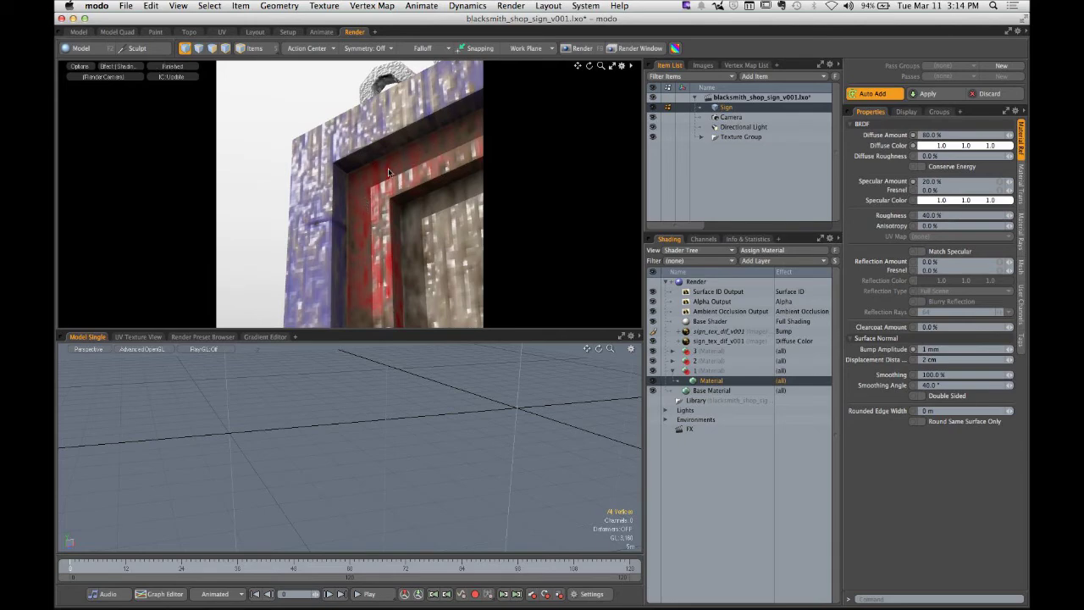
drag(385, 130, 317, 253)
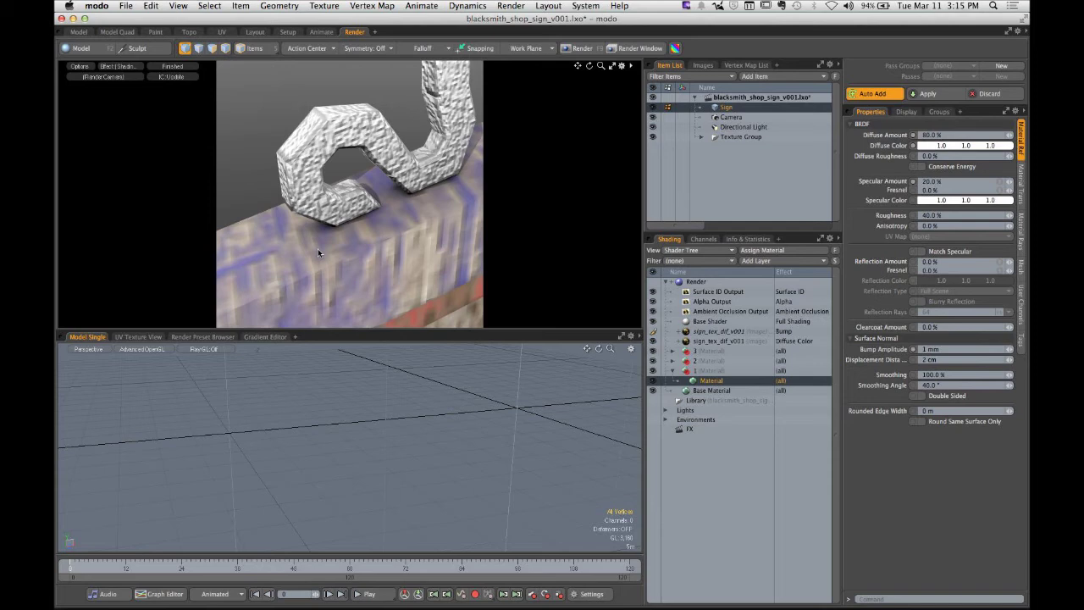
click(717, 338)
right_click(716, 337)
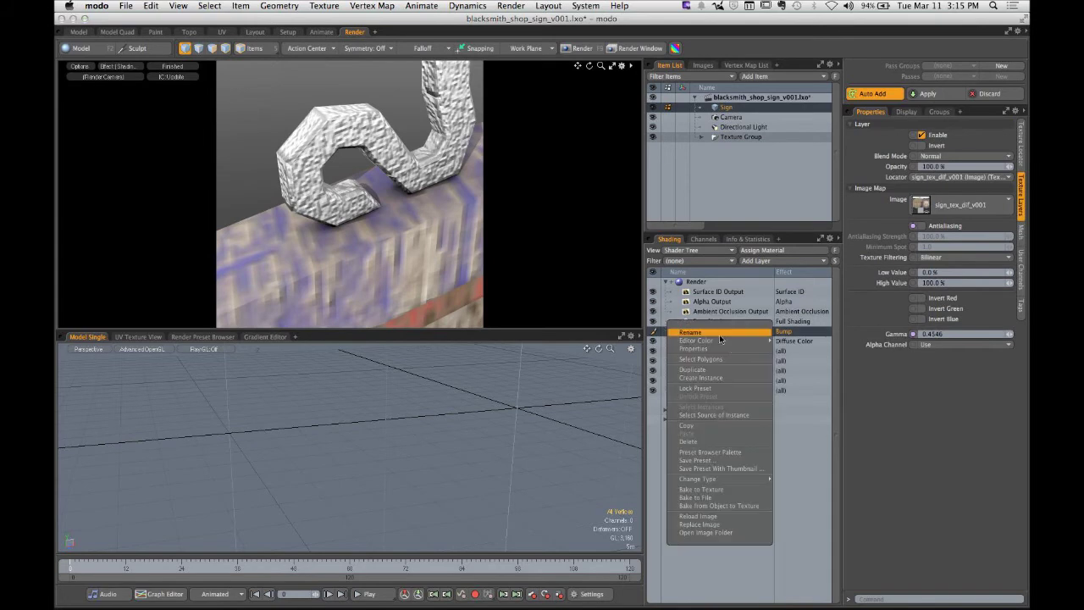
click(724, 443)
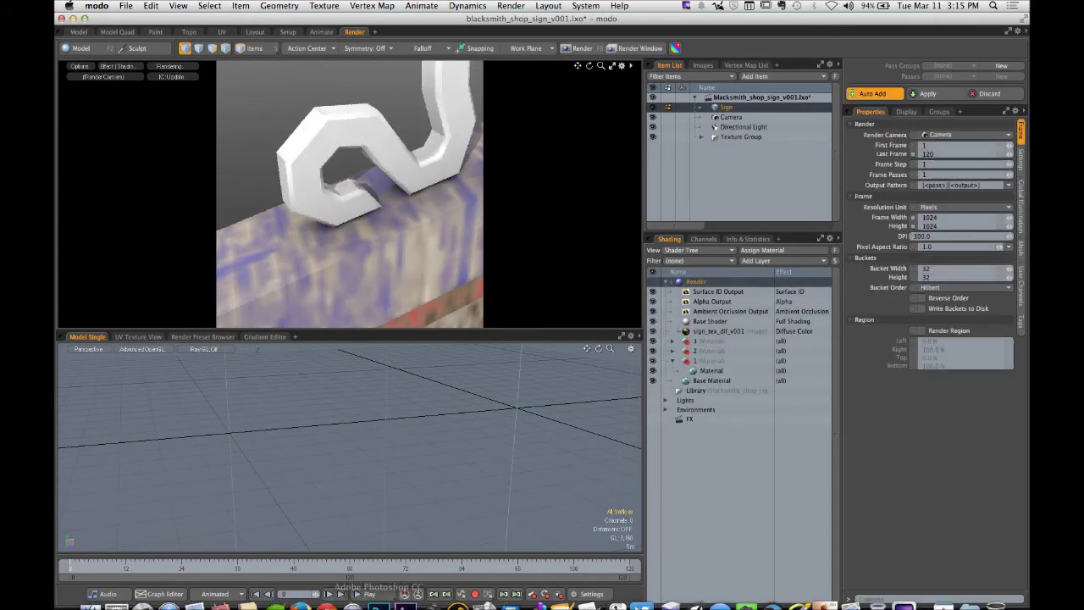
Step: Switch to Photoshop and save the sign texture document under the new name sign_tex_bmp_v001.psd on the Desktop
mouse_move(378, 591)
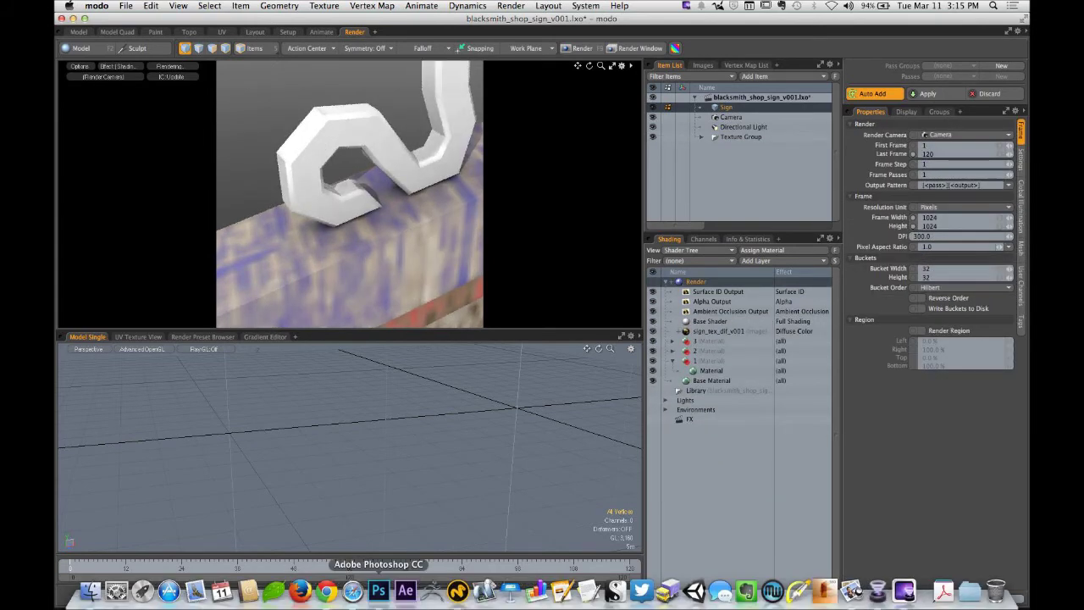
click(381, 593)
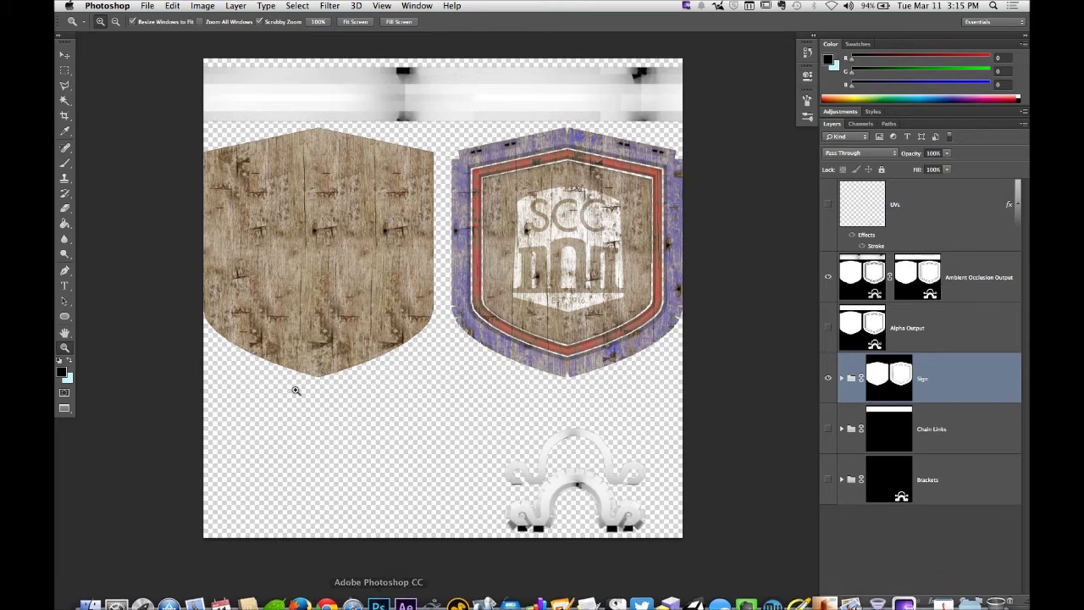
click(150, 6)
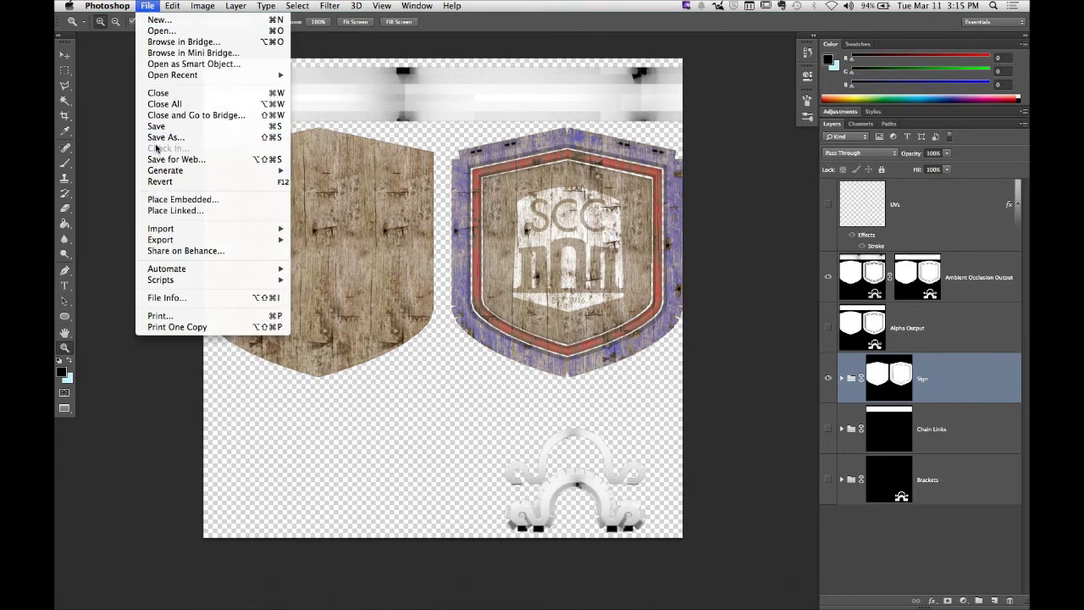
click(159, 136)
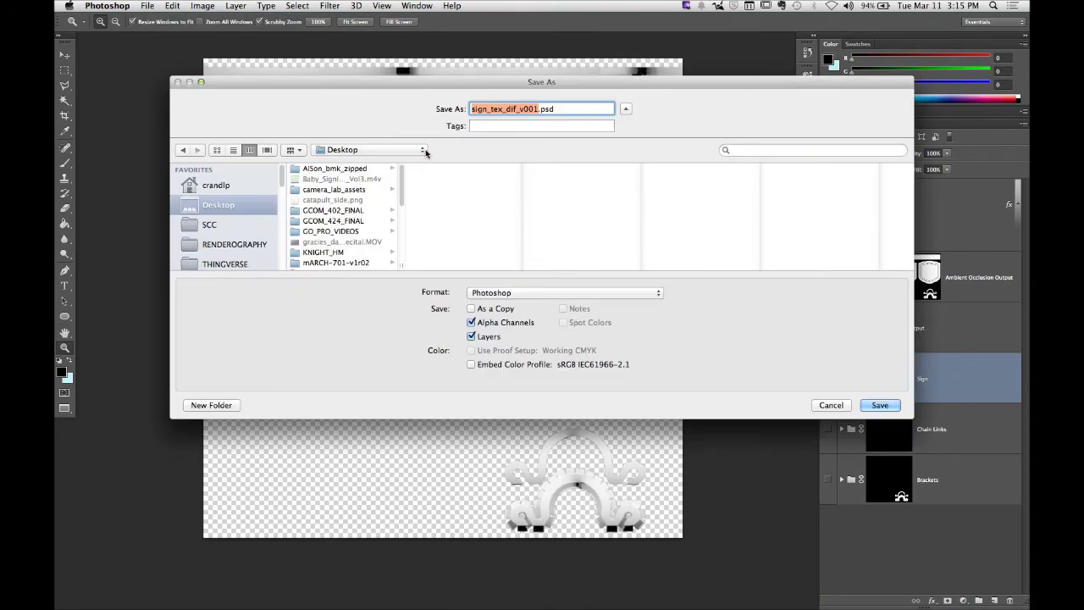
click(516, 109)
drag(515, 109, 505, 109)
text(bmo)
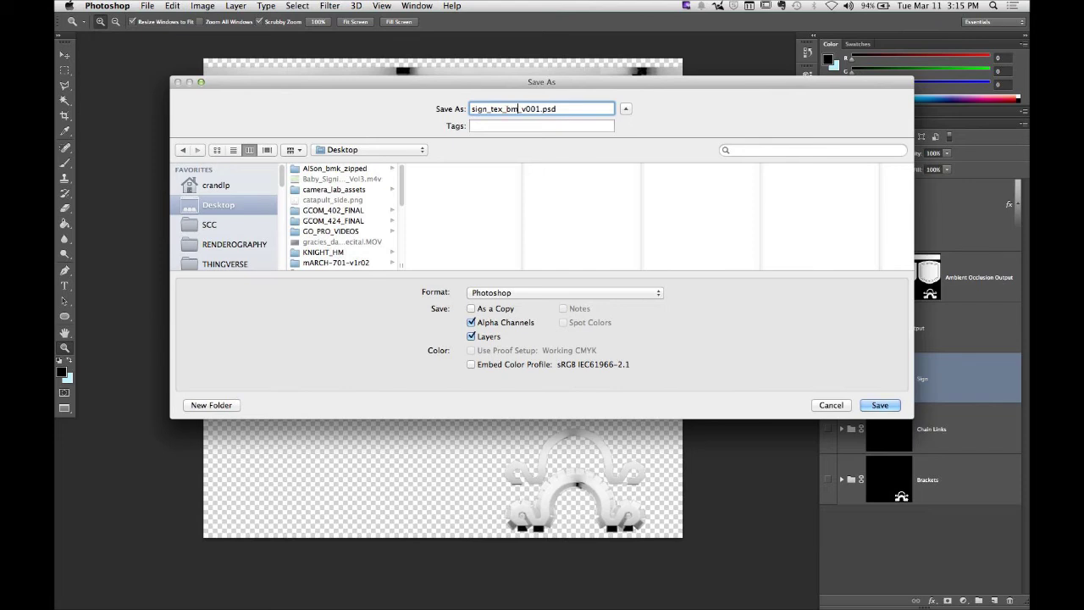
key(BackSpace)
text(p)
click(872, 404)
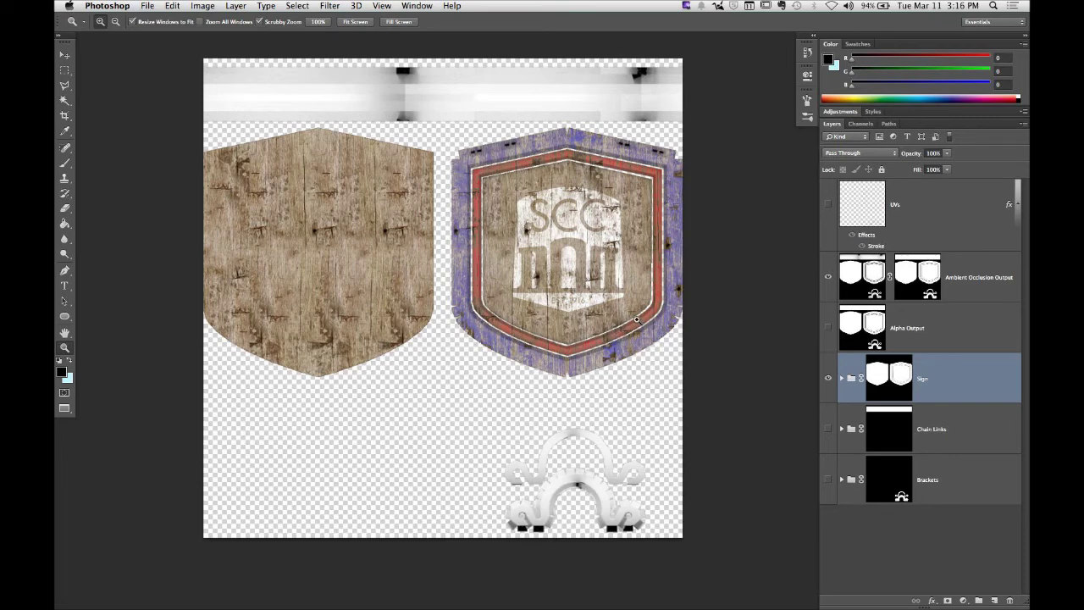
Step: Delete the Ambient Occlusion Output and Alpha Output layers from the bump texture document
click(828, 277)
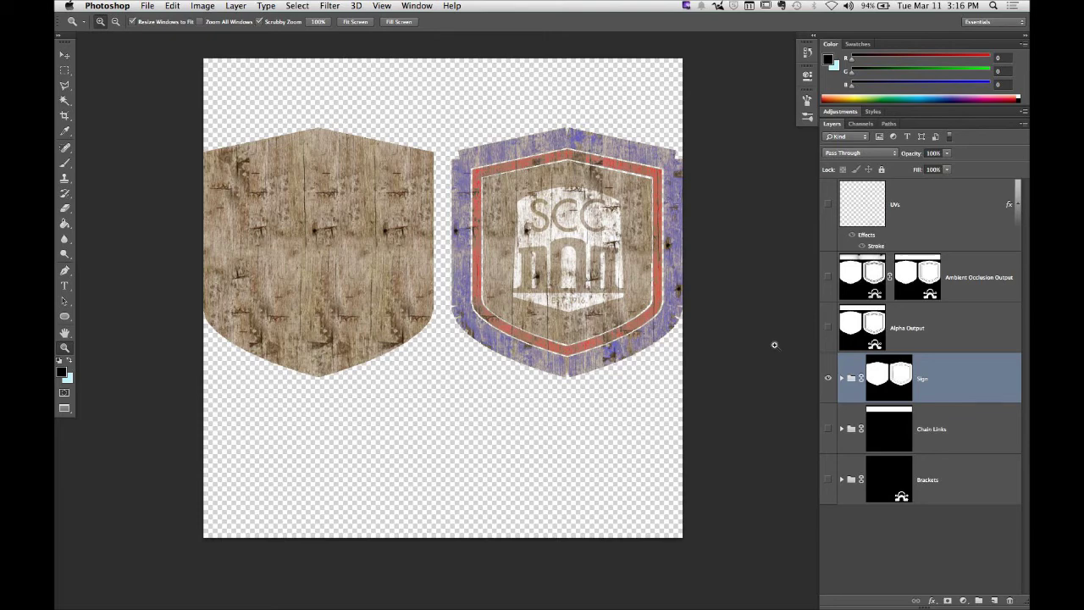
drag(986, 280, 1009, 598)
drag(921, 283, 1009, 599)
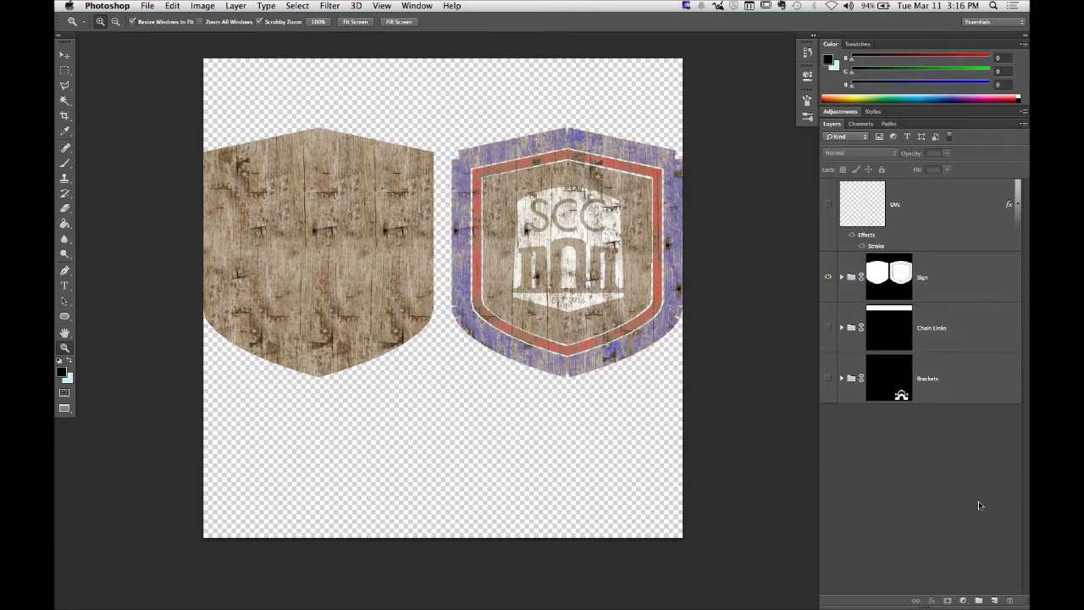
Step: Add a Hue/Saturation adjustment layer above all layers and set its saturation to -100 to make the sign texture grayscale
drag(513, 184, 433, 190)
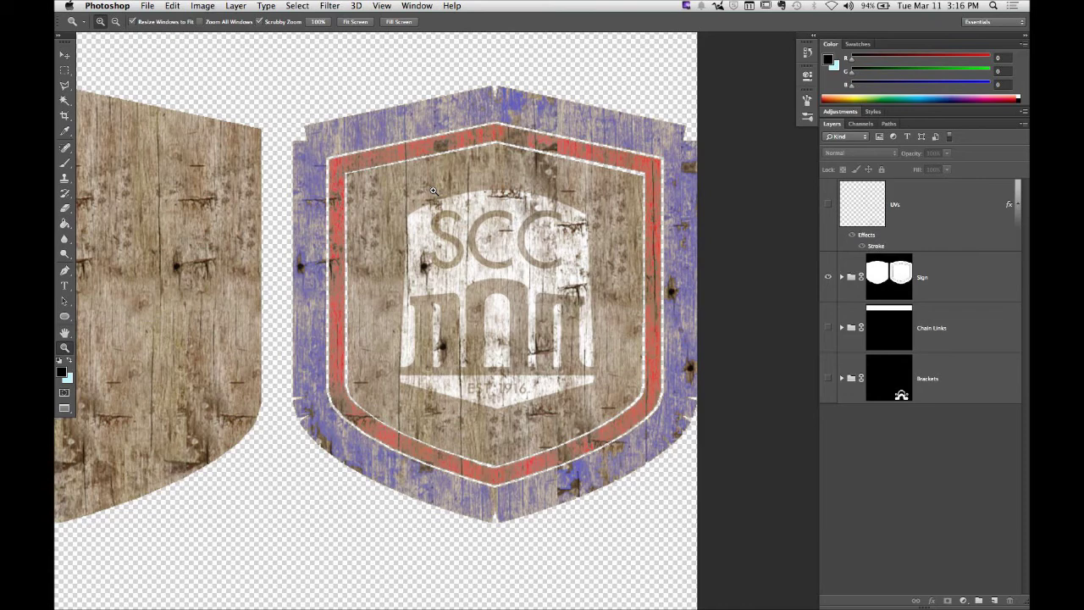
click(191, 6)
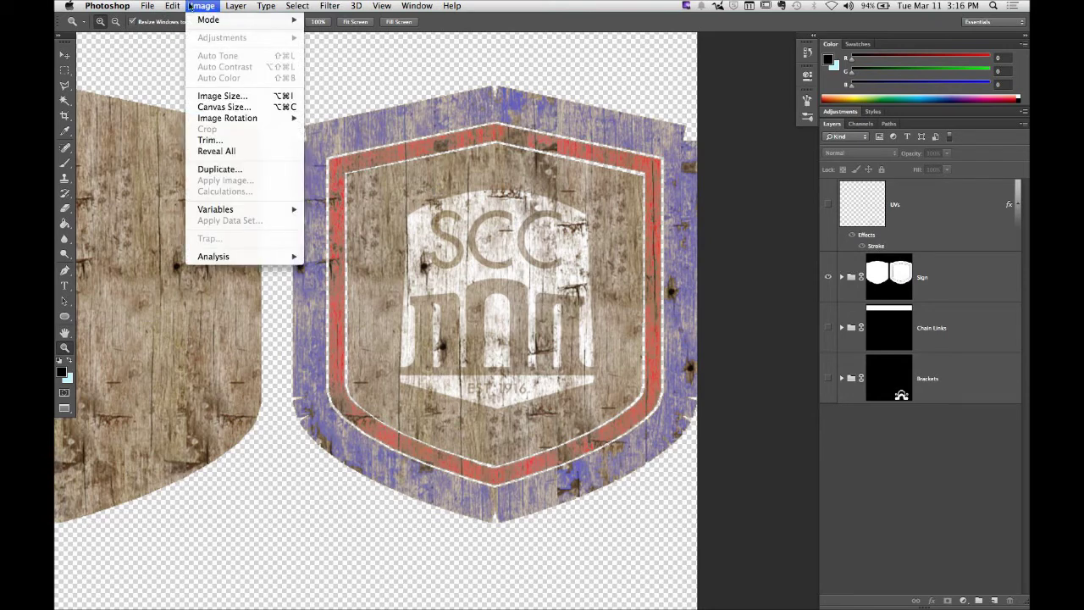
mouse_move(230, 8)
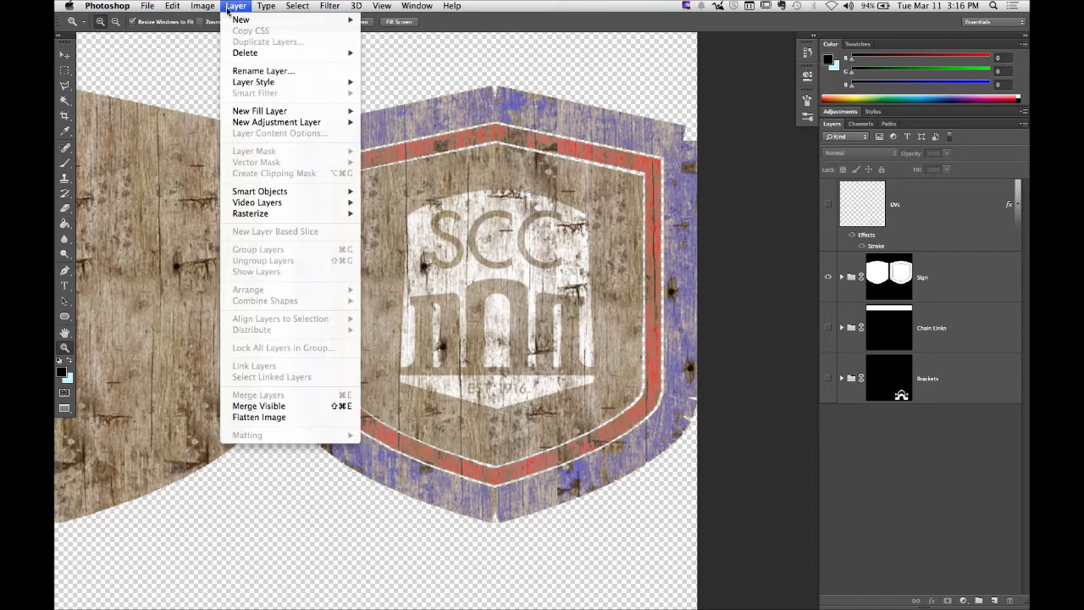
mouse_move(271, 124)
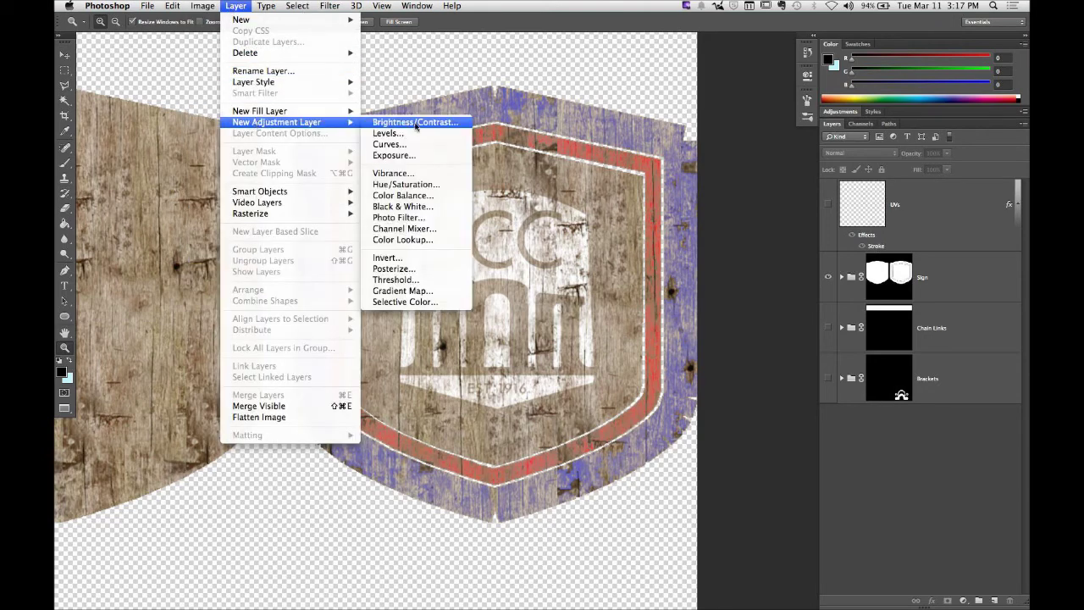
click(408, 185)
click(665, 279)
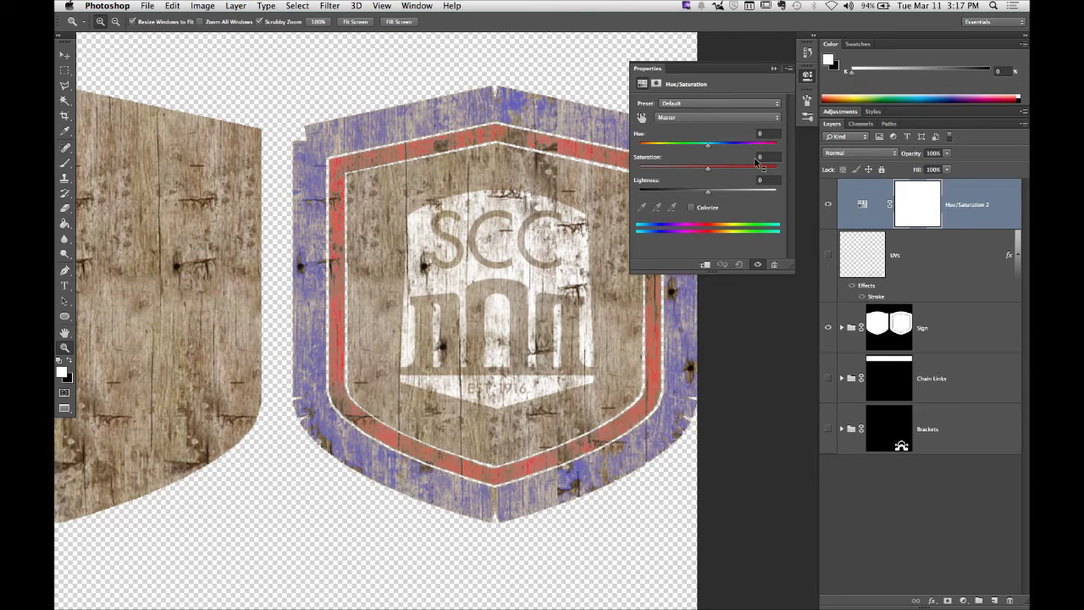
drag(709, 169, 623, 175)
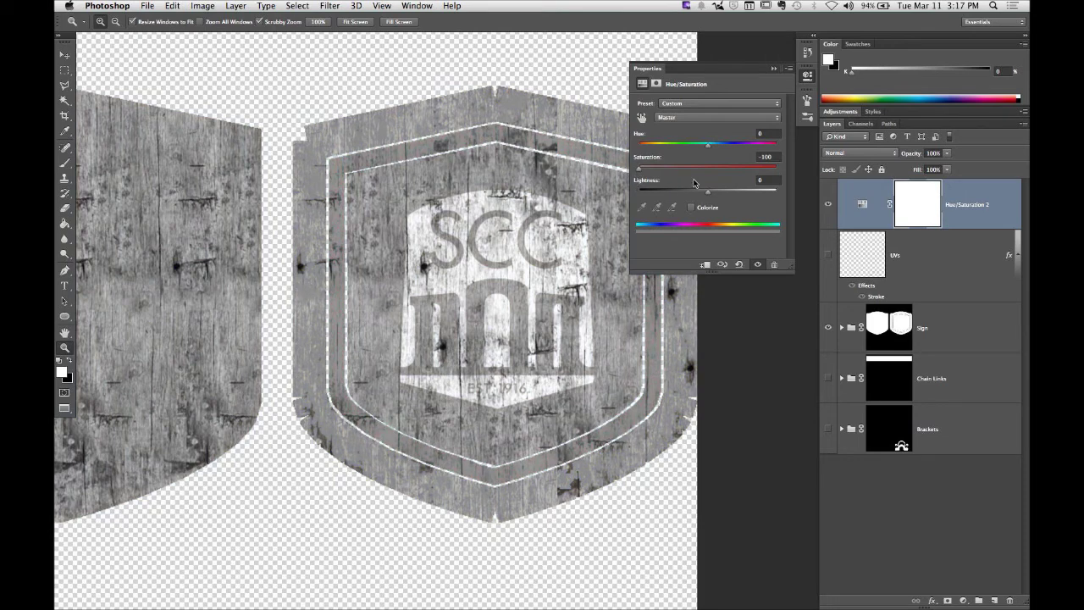
click(987, 505)
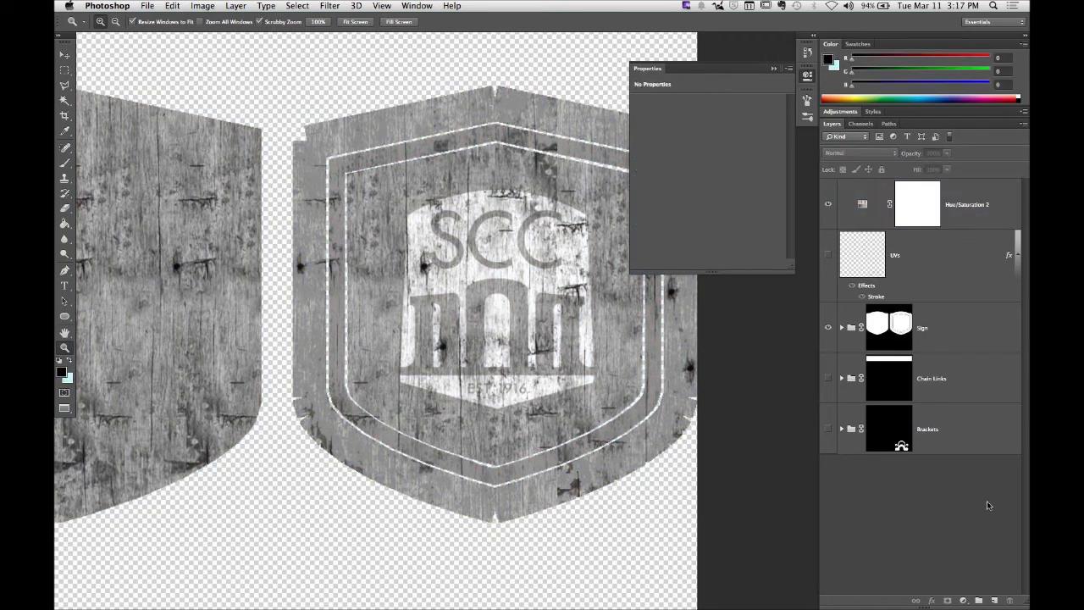
click(808, 79)
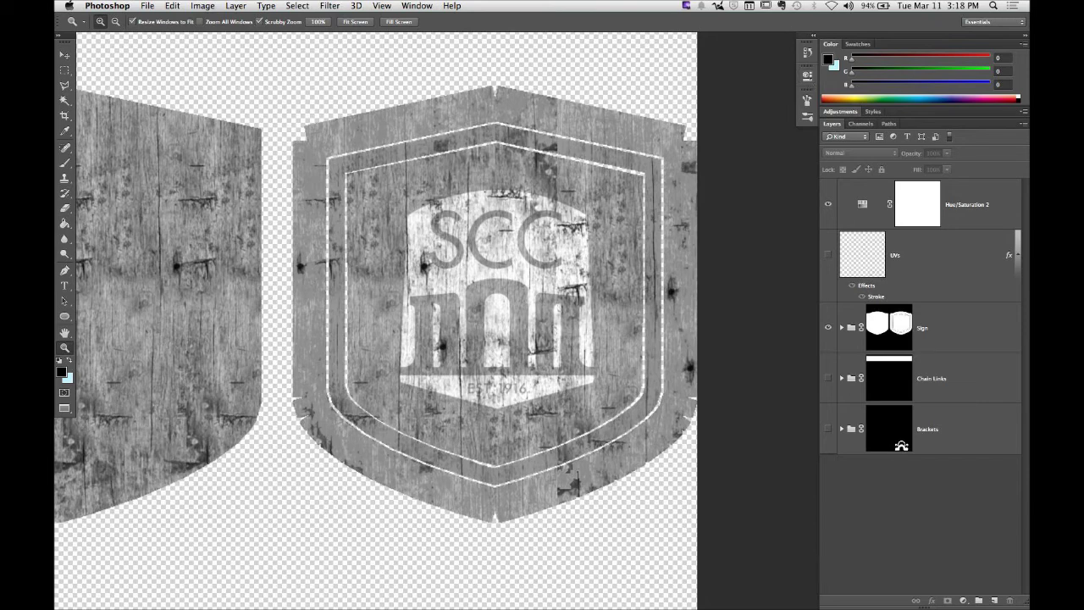
Step: Add a Levels adjustment layer on top and set its input black point to 76 and white point to 183
click(235, 6)
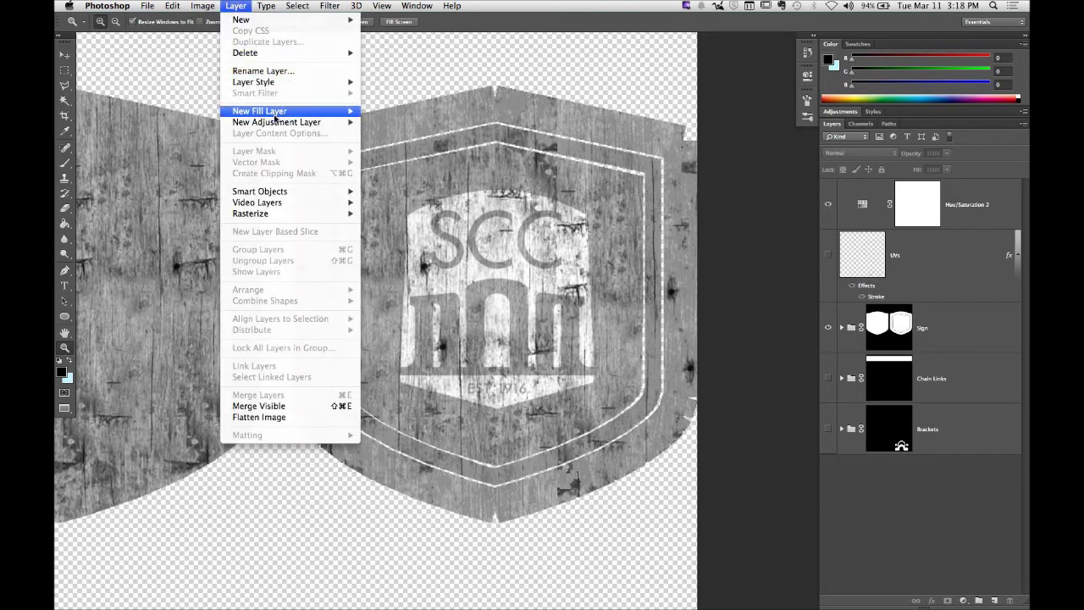
mouse_move(274, 122)
click(416, 133)
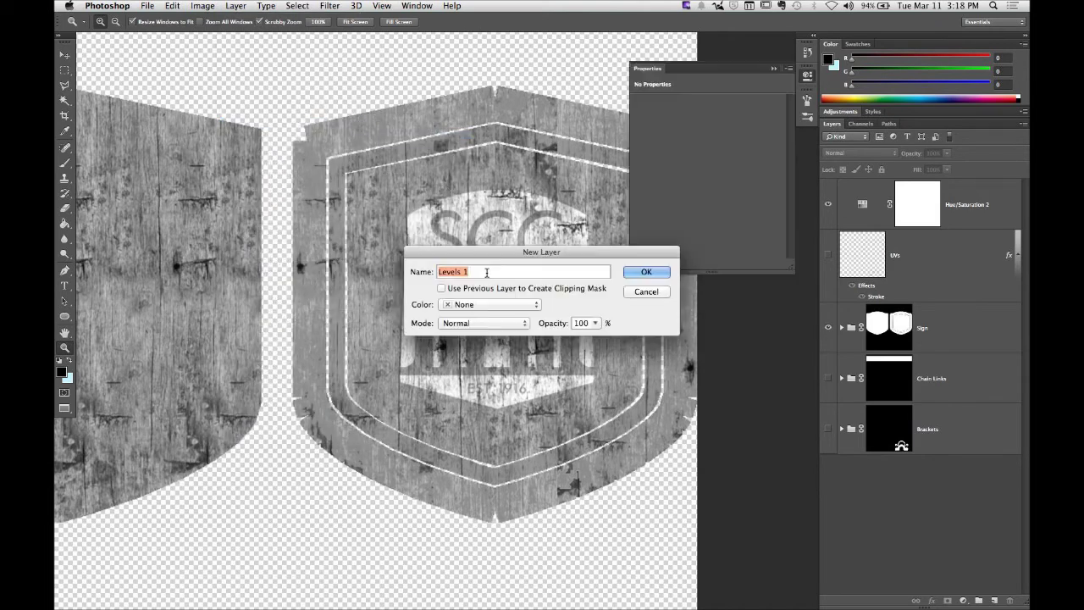
click(641, 271)
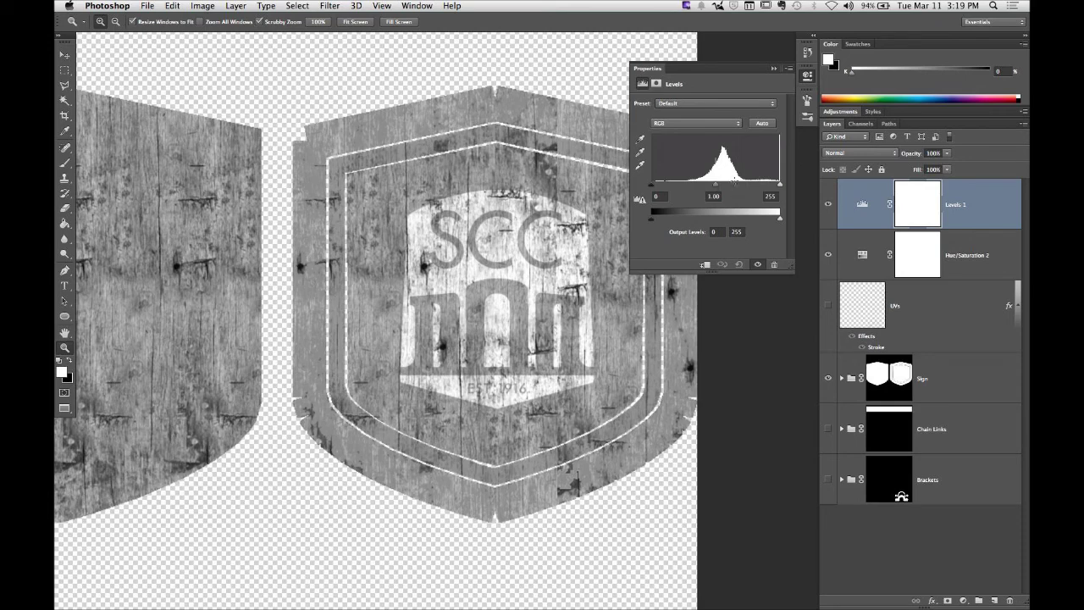
click(651, 184)
drag(653, 193, 690, 186)
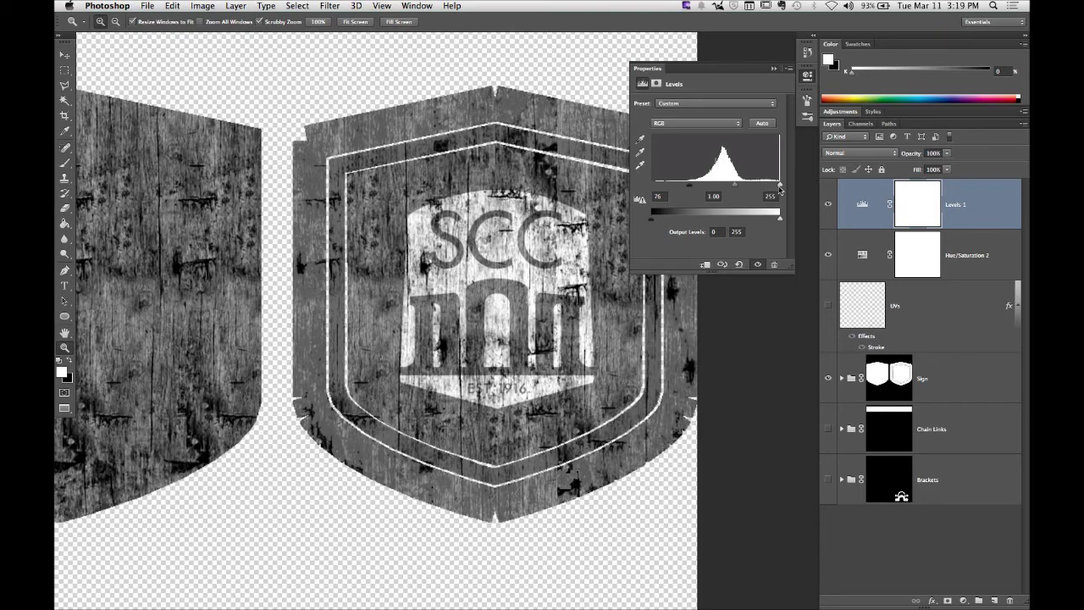
drag(779, 183, 743, 184)
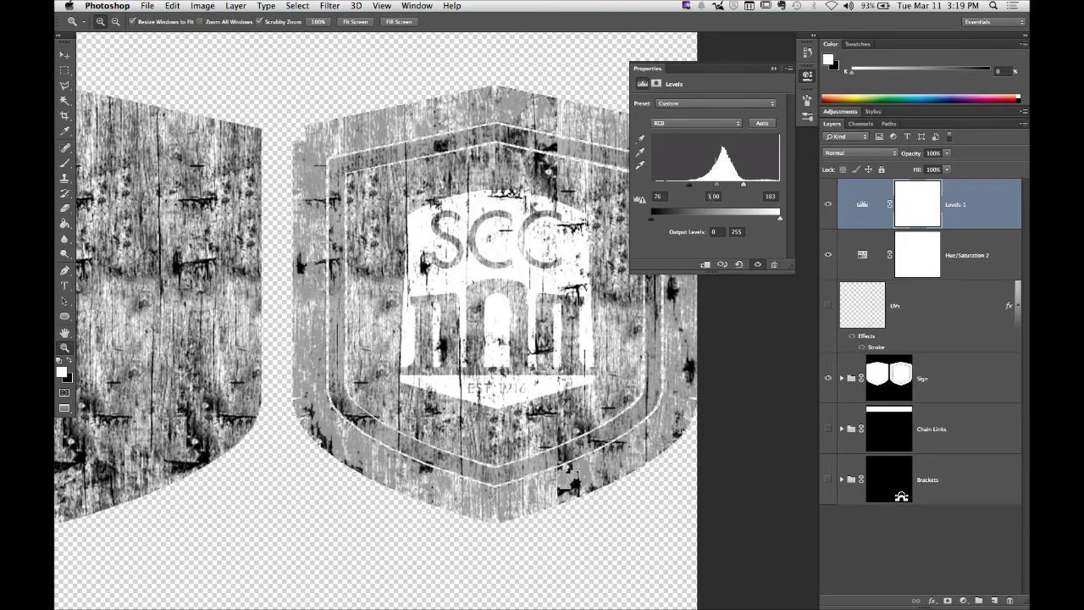
mouse_move(717, 186)
mouse_down()
mouse_move(732, 188)
mouse_move(680, 195)
mouse_move(727, 195)
mouse_move(715, 195)
mouse_up()
click(714, 196)
click(810, 98)
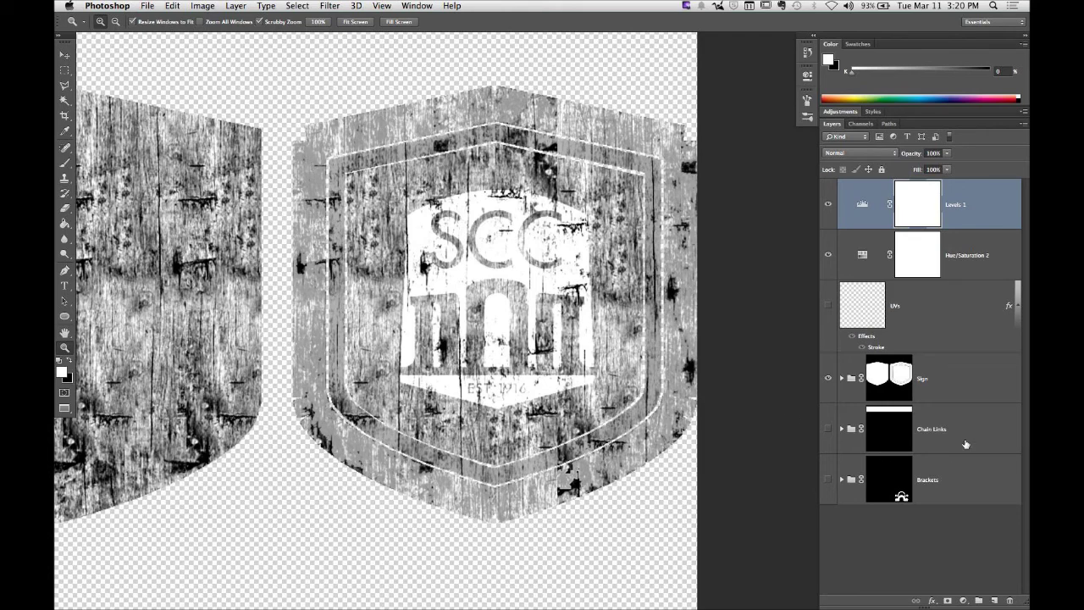
Step: Expand the Sign group and hide its Hue/Saturation 1 layer and the Red Paint and Blue Paint groups
click(998, 379)
click(841, 378)
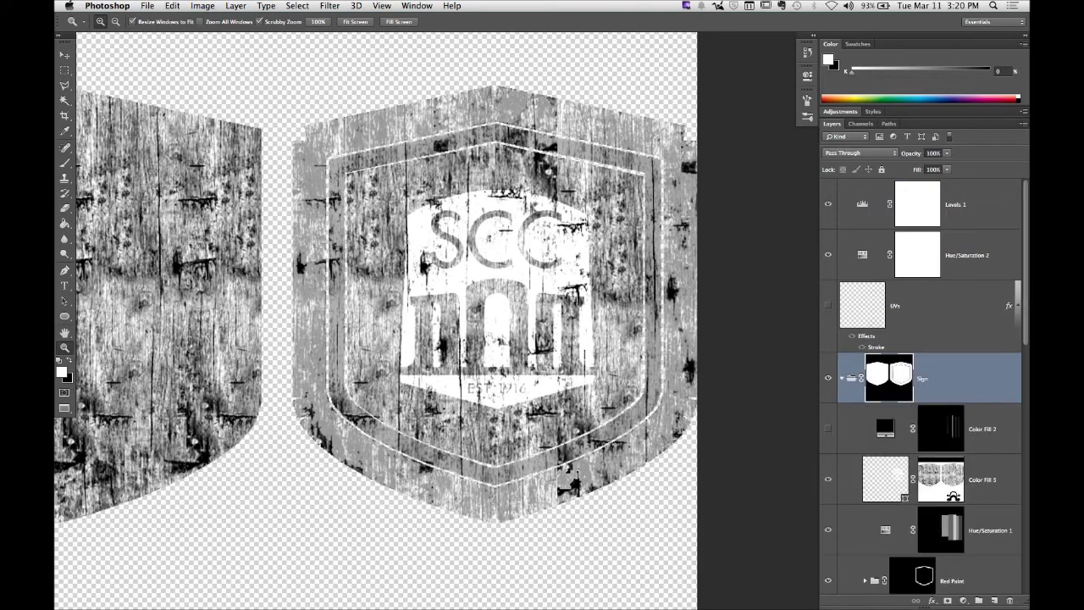
scroll(860, 408, down, 3)
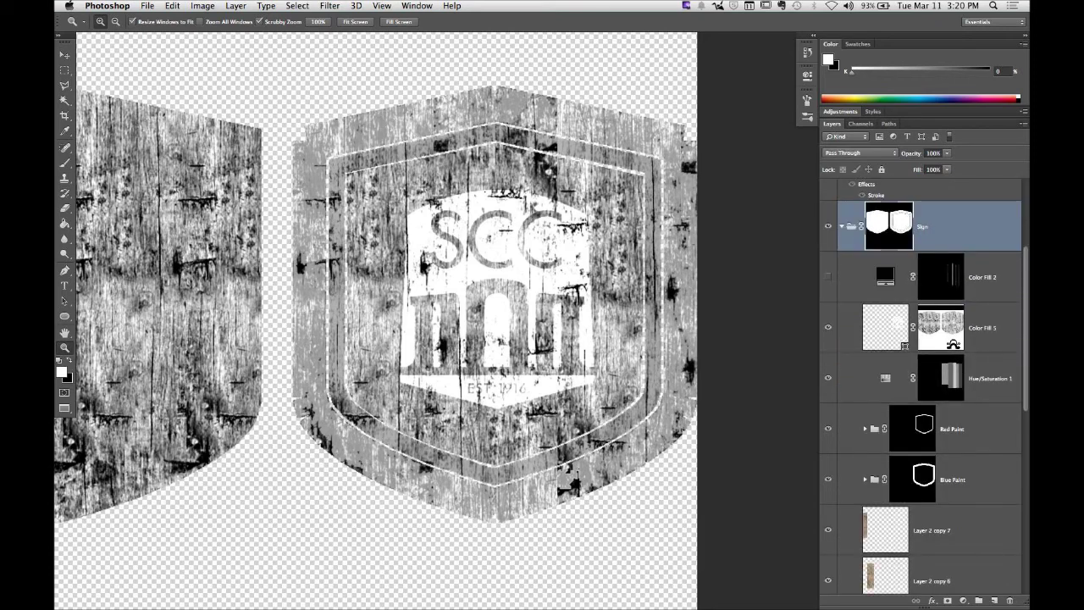
click(828, 377)
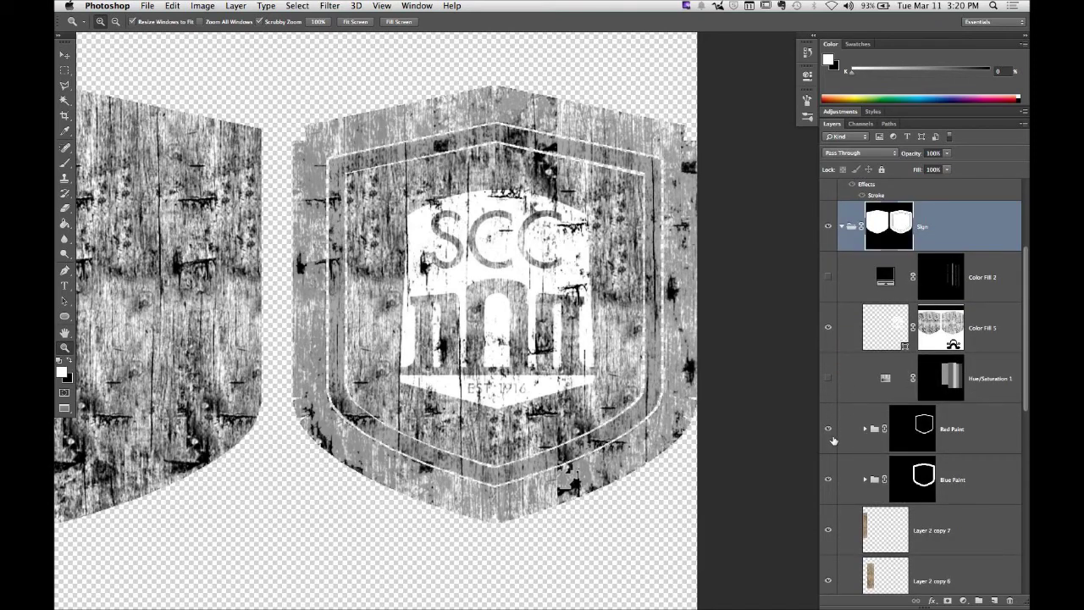
click(828, 429)
click(830, 481)
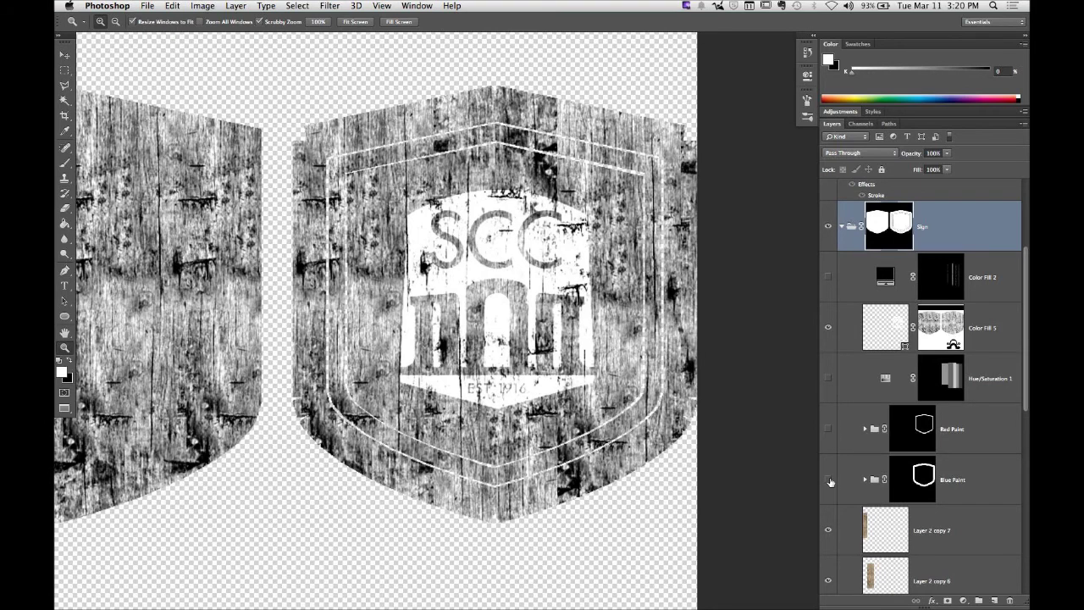
click(829, 481)
click(830, 481)
Step: Delete the layer mask from the Color Fill 5 logo layer in the Sign group
scroll(923, 386, down, 10)
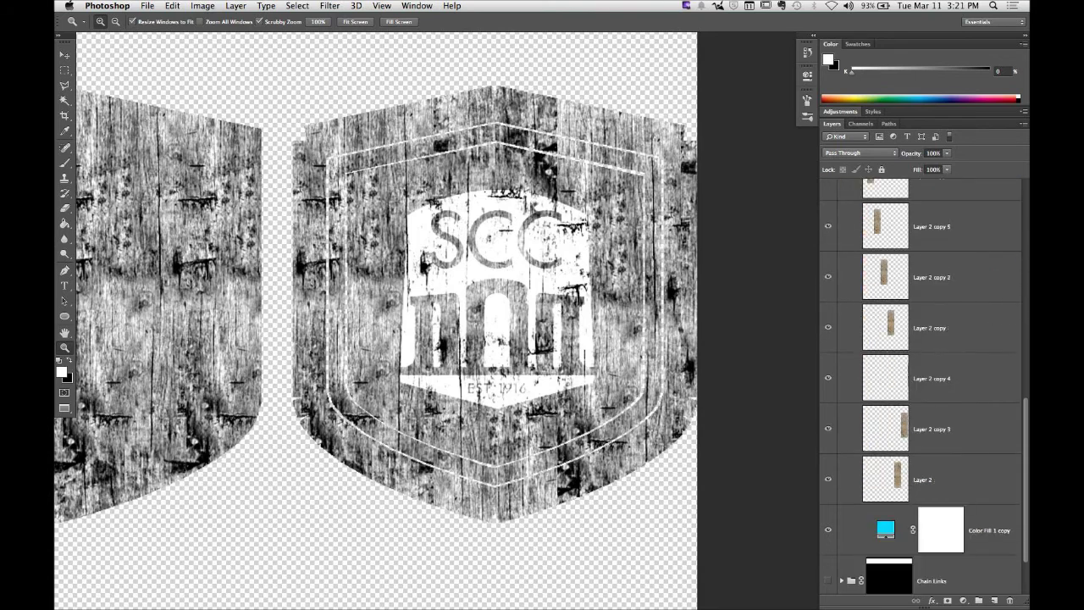
scroll(923, 386, up, 7)
scroll(883, 306, up, 3)
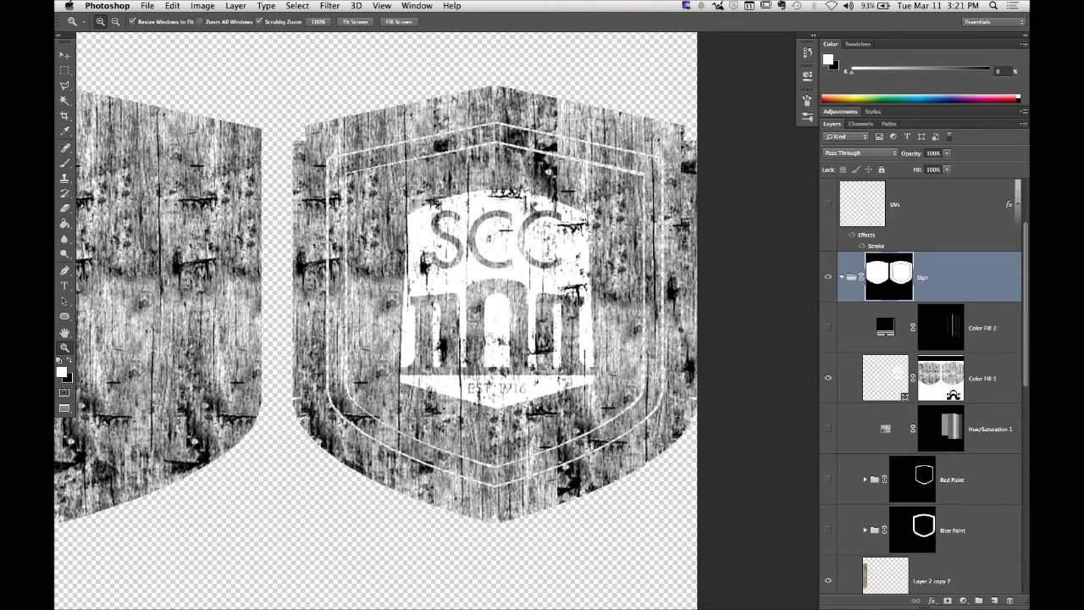
scroll(883, 306, up, 2)
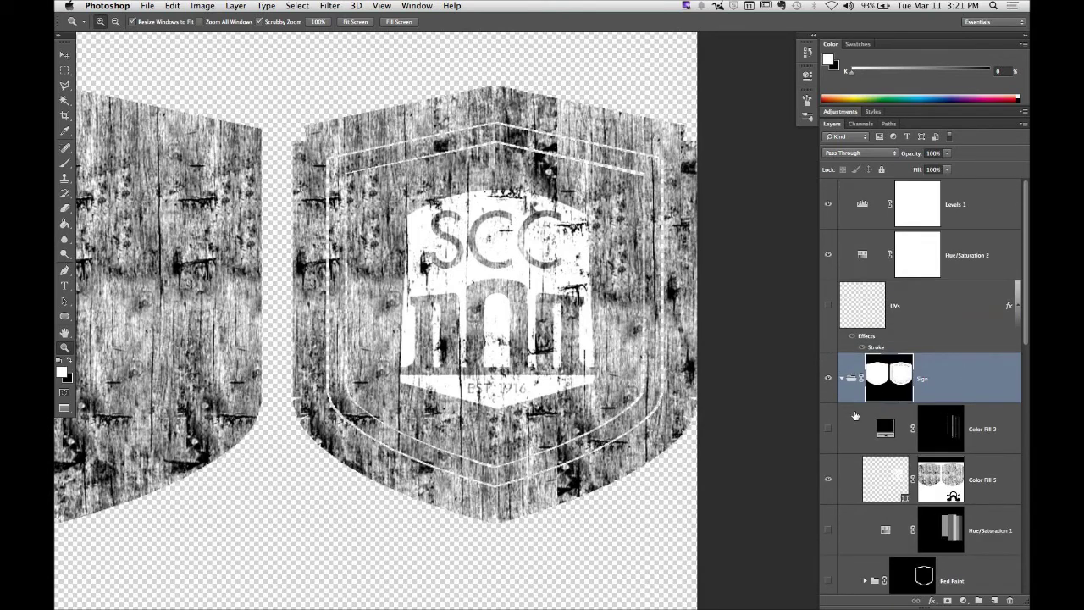
click(828, 479)
click(828, 483)
click(887, 488)
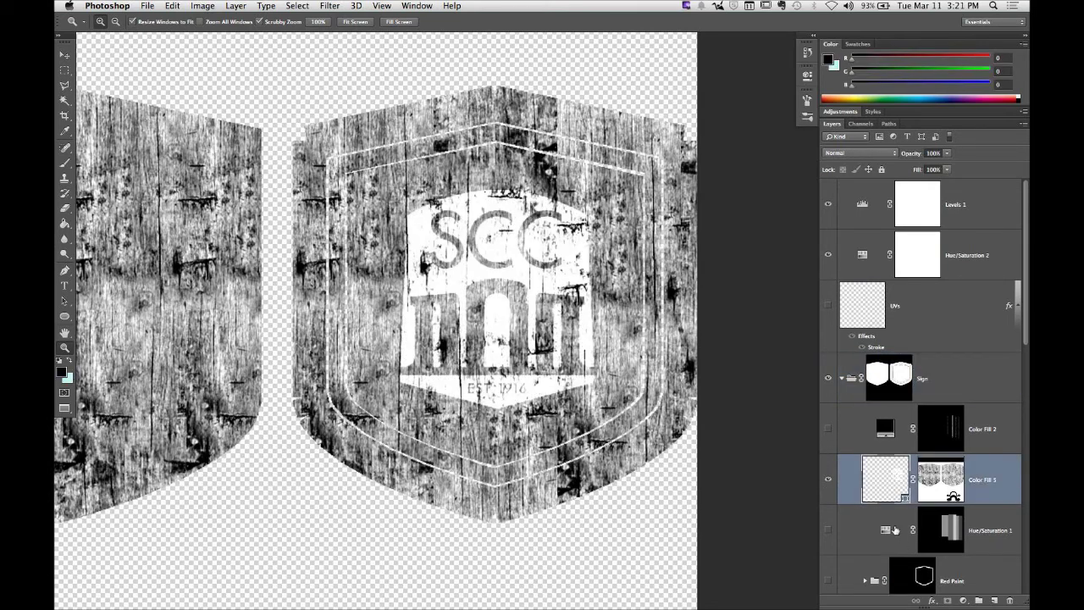
click(828, 481)
click(829, 480)
mouse_move(938, 483)
mouse_down()
mouse_move(984, 575)
mouse_move(1010, 600)
mouse_up()
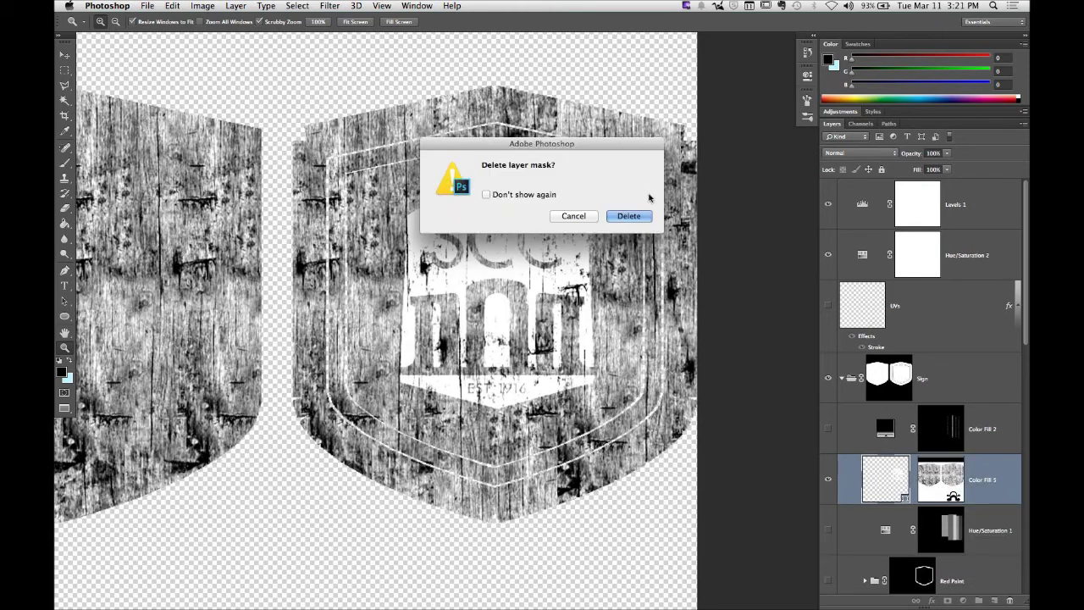
click(631, 216)
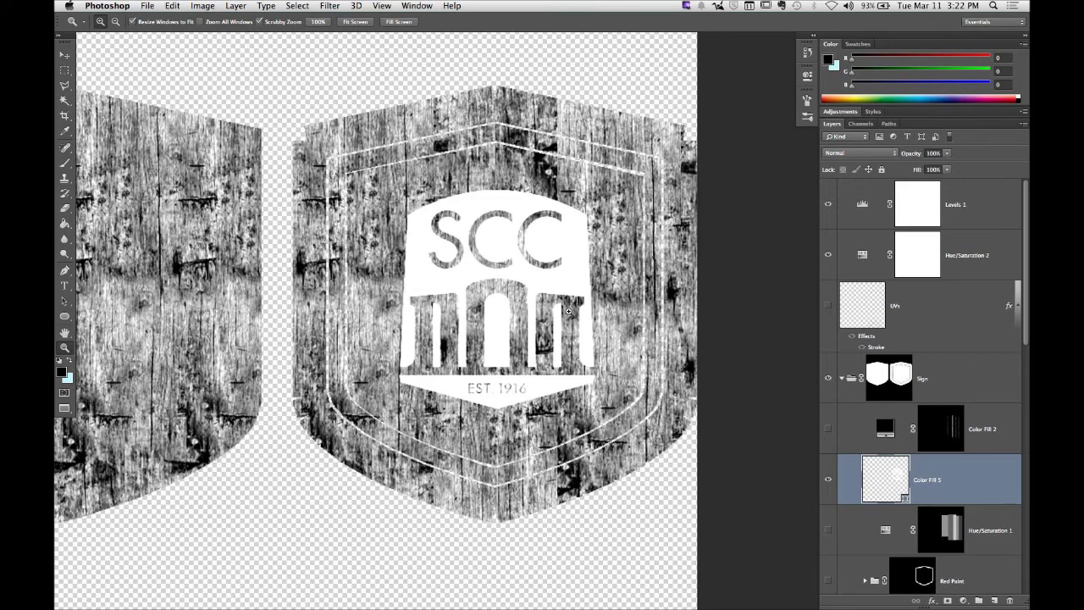
Step: Save a PNG version of the bump texture to the Desktop as sign_tex_bmp_v001
click(144, 7)
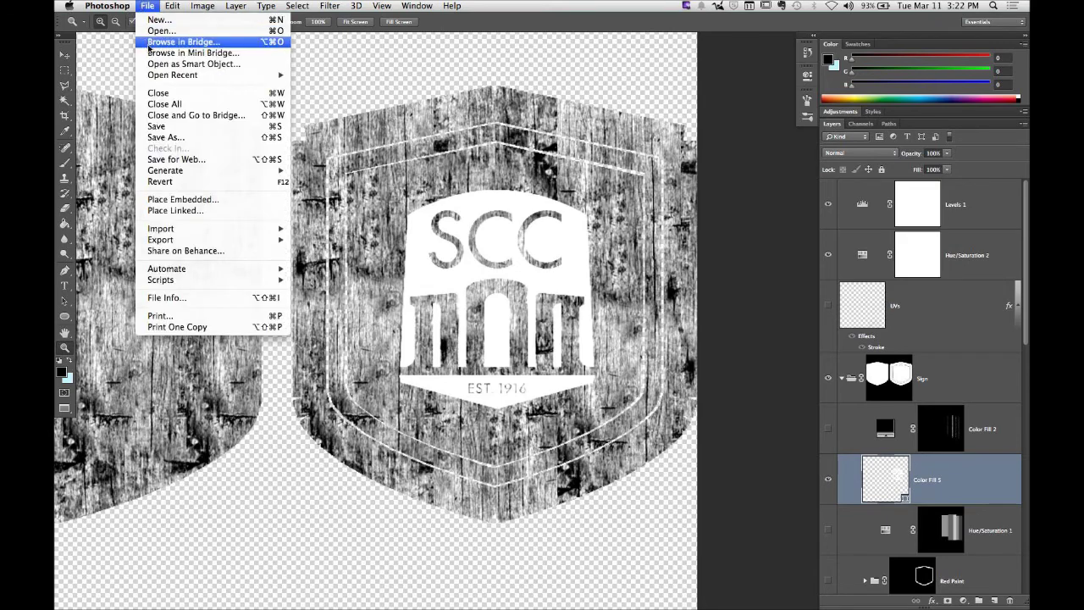
click(164, 137)
click(533, 295)
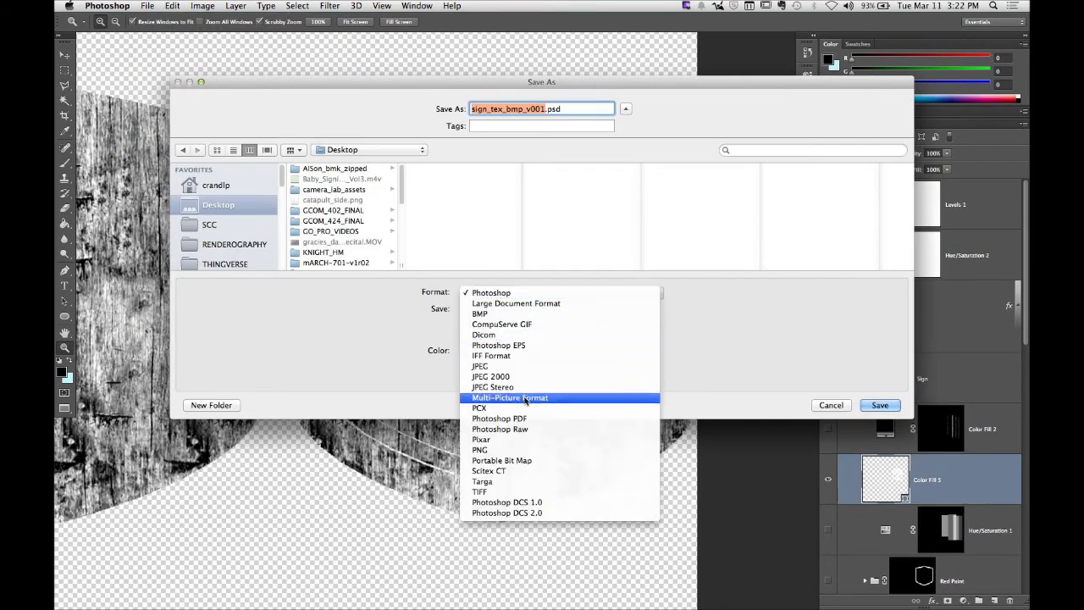
click(541, 449)
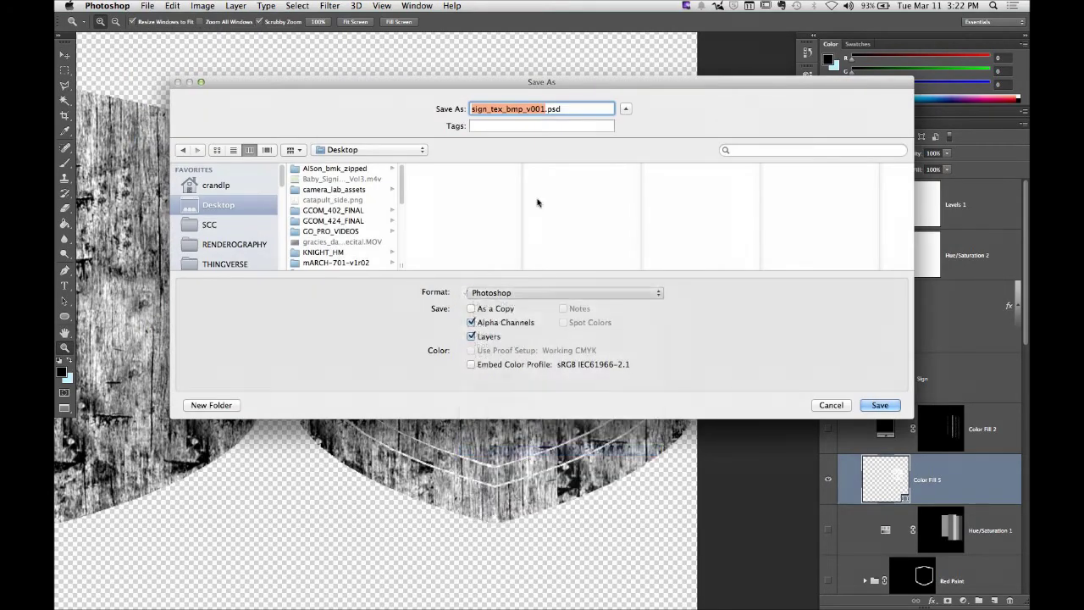
click(880, 406)
click(573, 203)
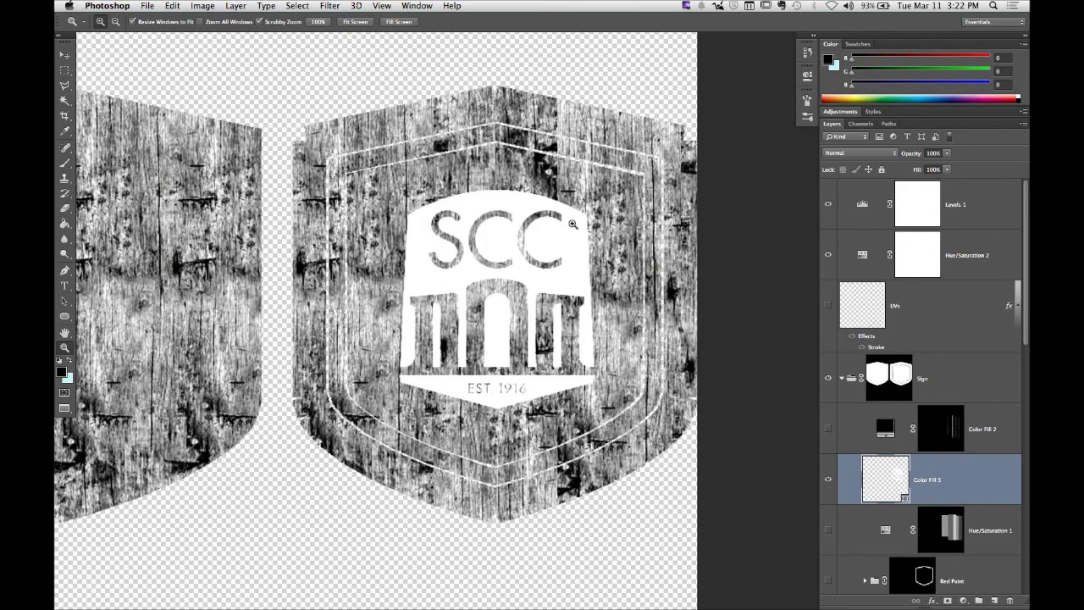
Step: Switch to modo and load sign_tex_bmp_v001.png from the Desktop as an image map above the sign_tex_dif_v001 layer
mouse_move(616, 592)
click(458, 591)
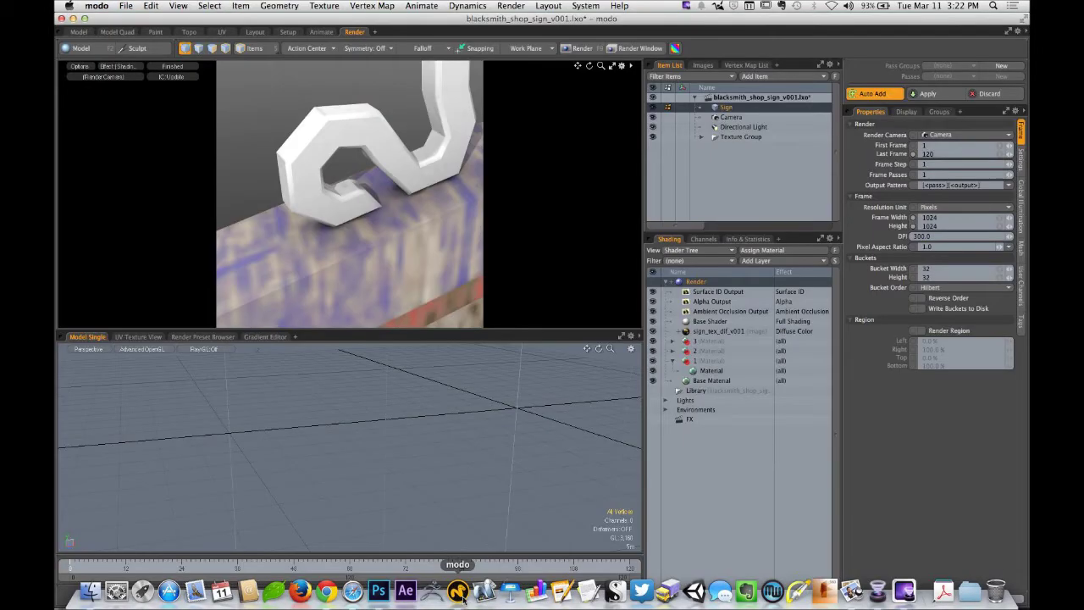
click(706, 331)
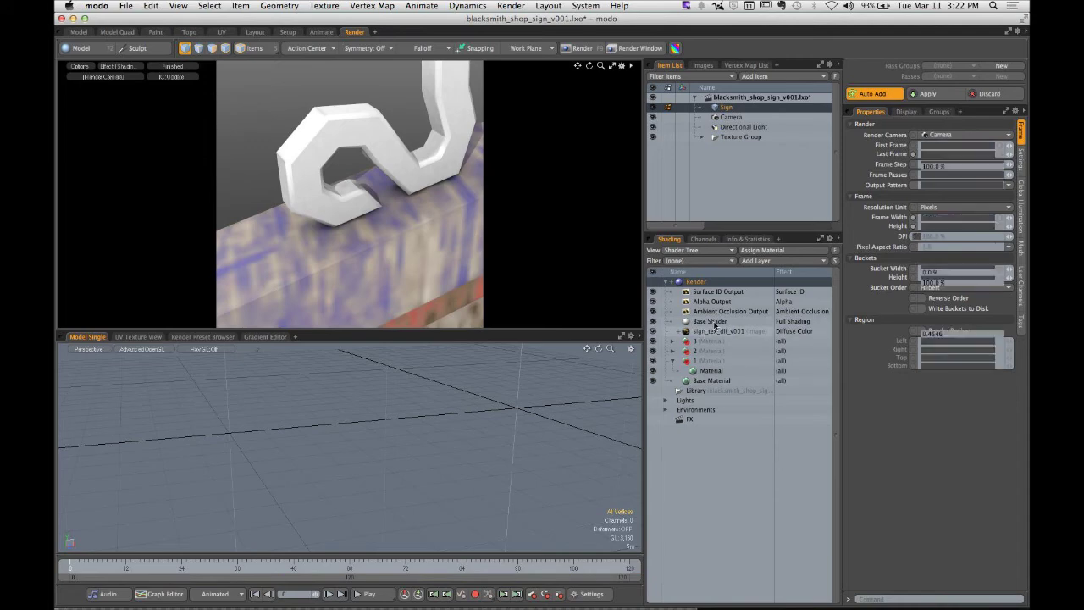
click(760, 261)
mouse_move(760, 312)
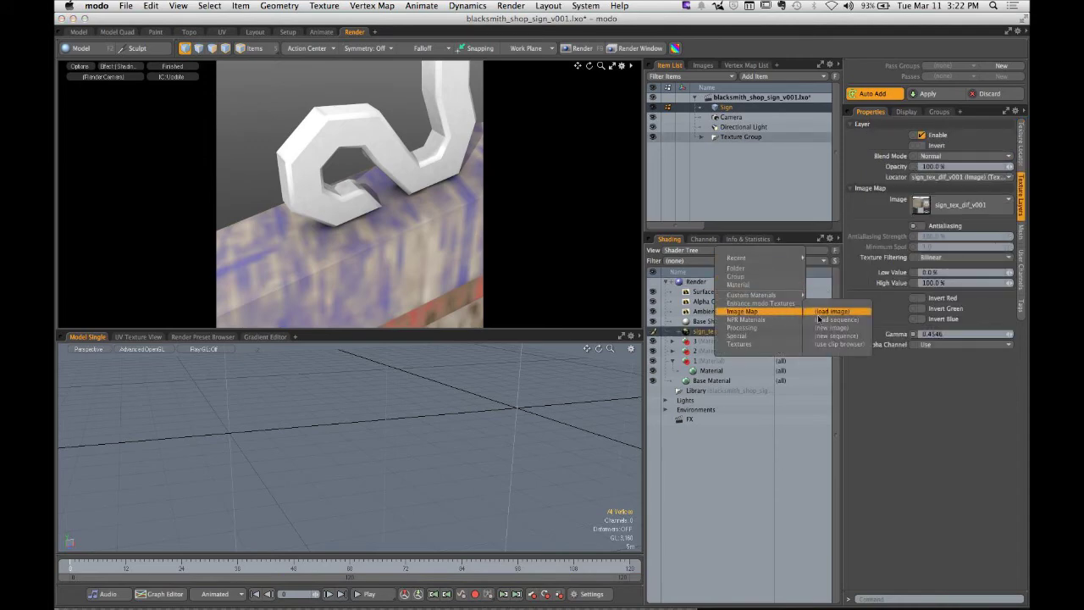
click(826, 316)
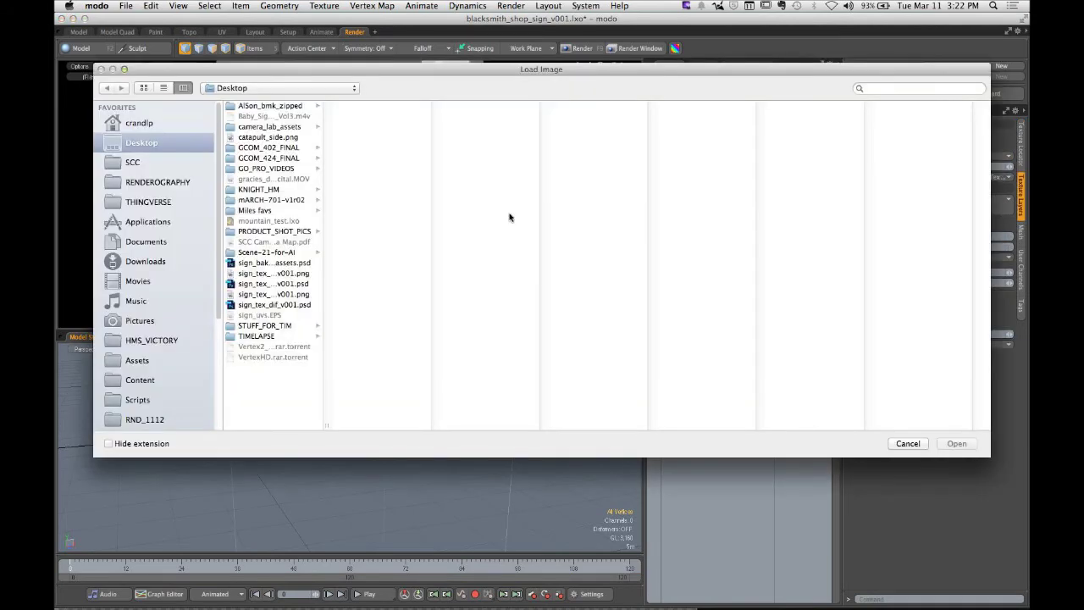
double_click(326, 425)
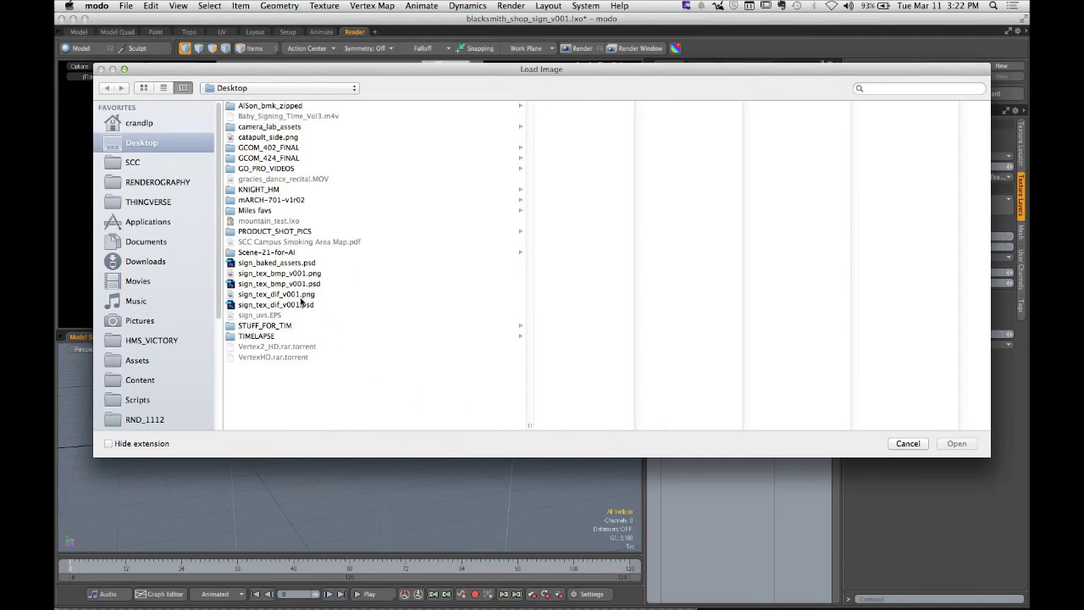
click(320, 274)
click(957, 444)
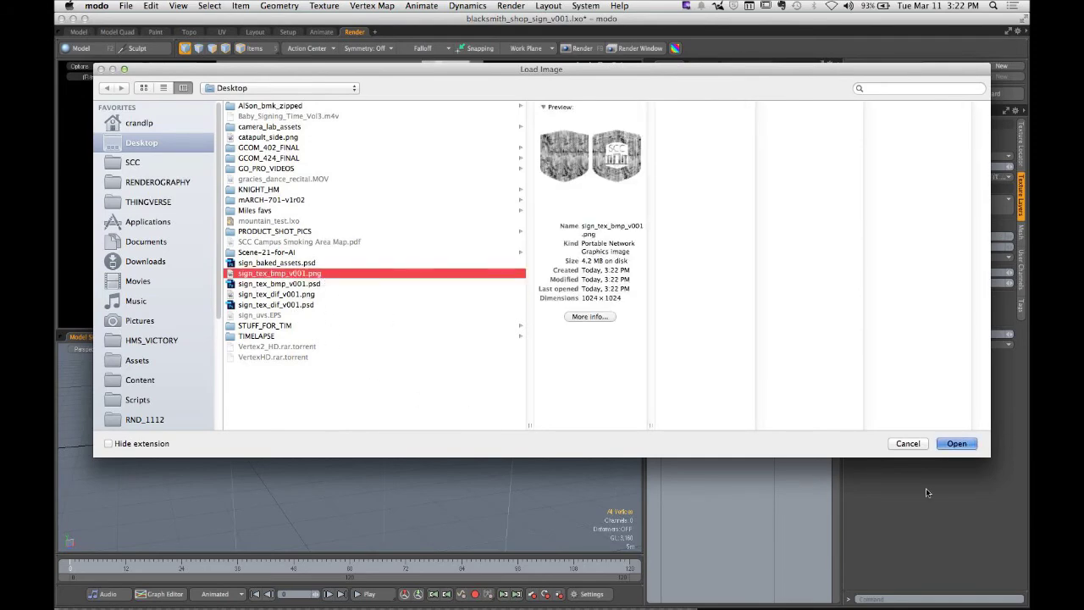
Step: Set the gamma of the sign_tex_bmp_v001 image map to 0.4546 and check both sides of the sign in the preview
drag(370, 200, 222, 229)
drag(367, 251, 364, 177)
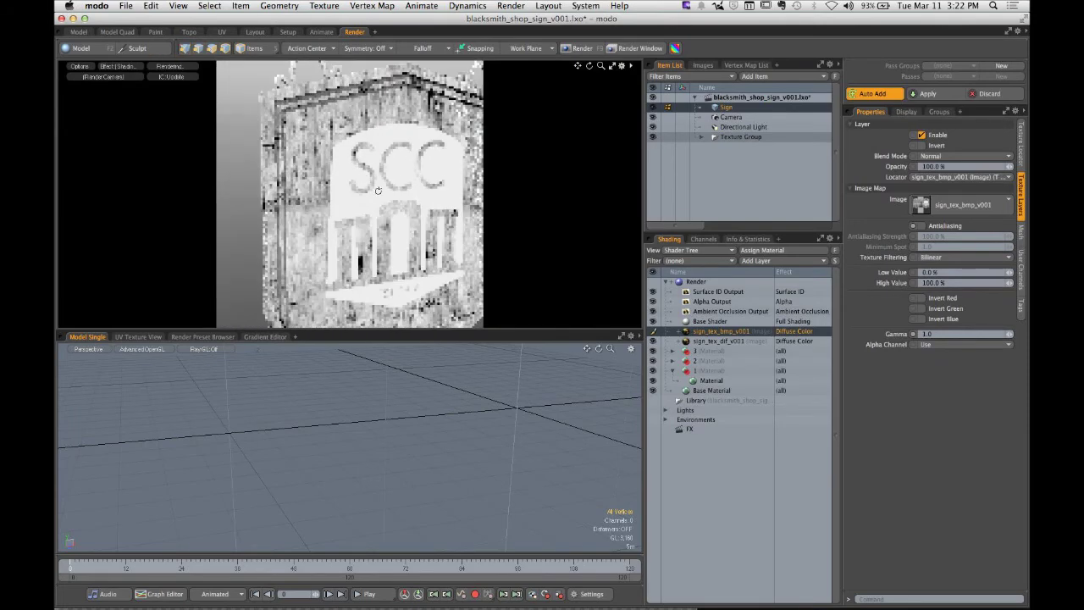
click(927, 334)
text(/)
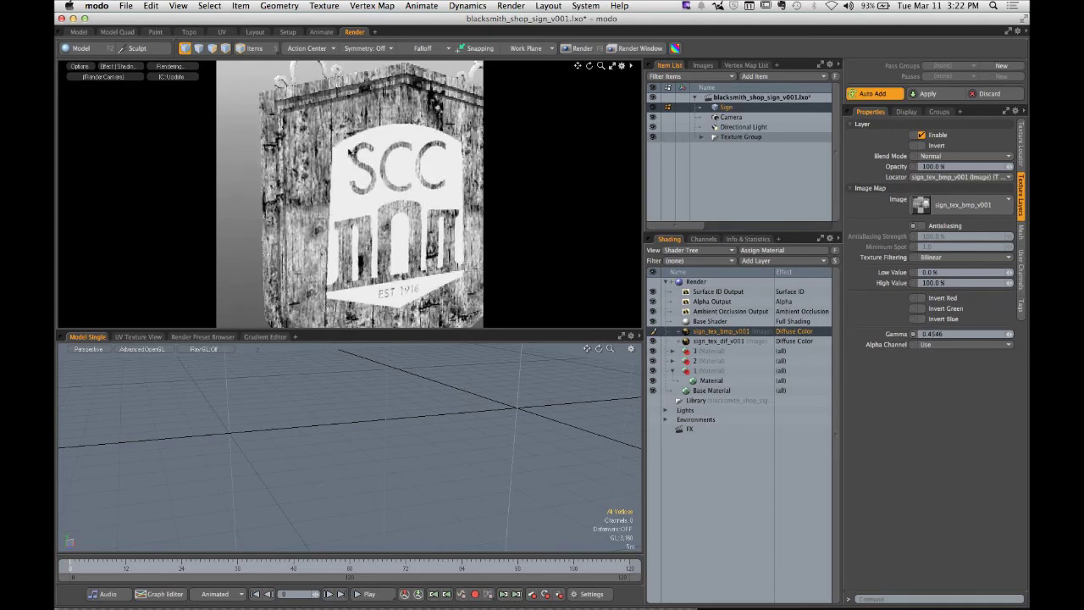
drag(352, 155, 598, 164)
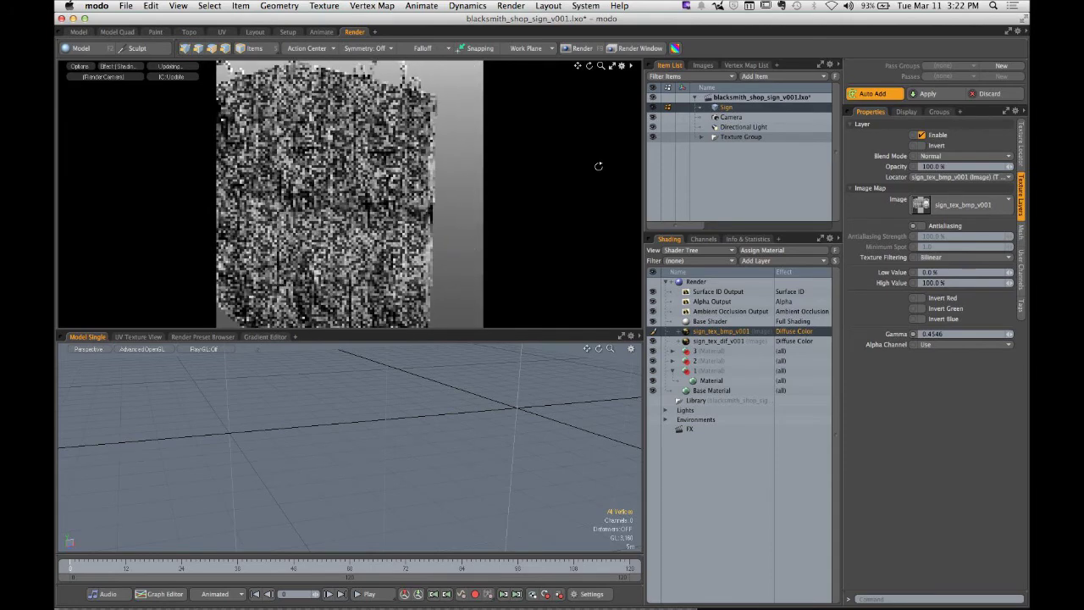
drag(416, 196, 355, 193)
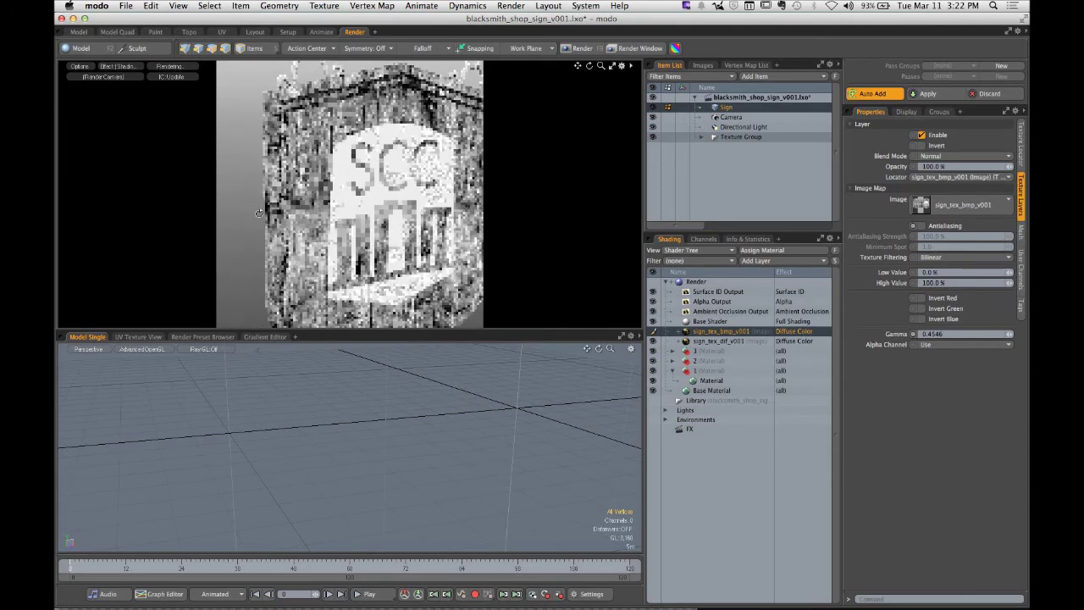
Step: Change the effect of the sign_tex_bmp_v001 layer to Bump and inspect the wood and lettering relief up close
click(800, 331)
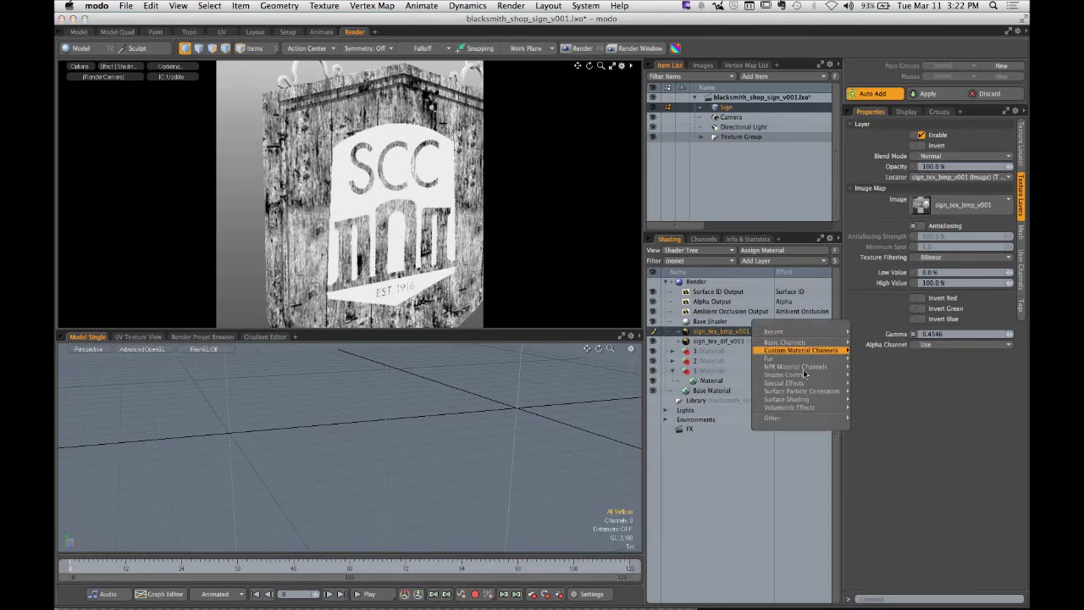
mouse_move(777, 401)
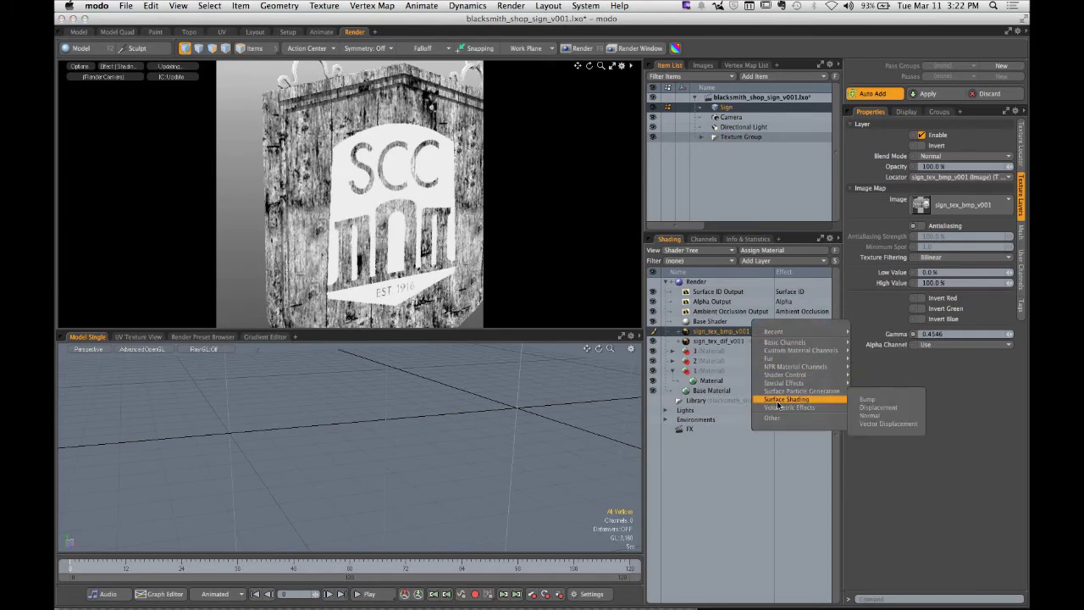
click(867, 398)
drag(372, 195, 440, 218)
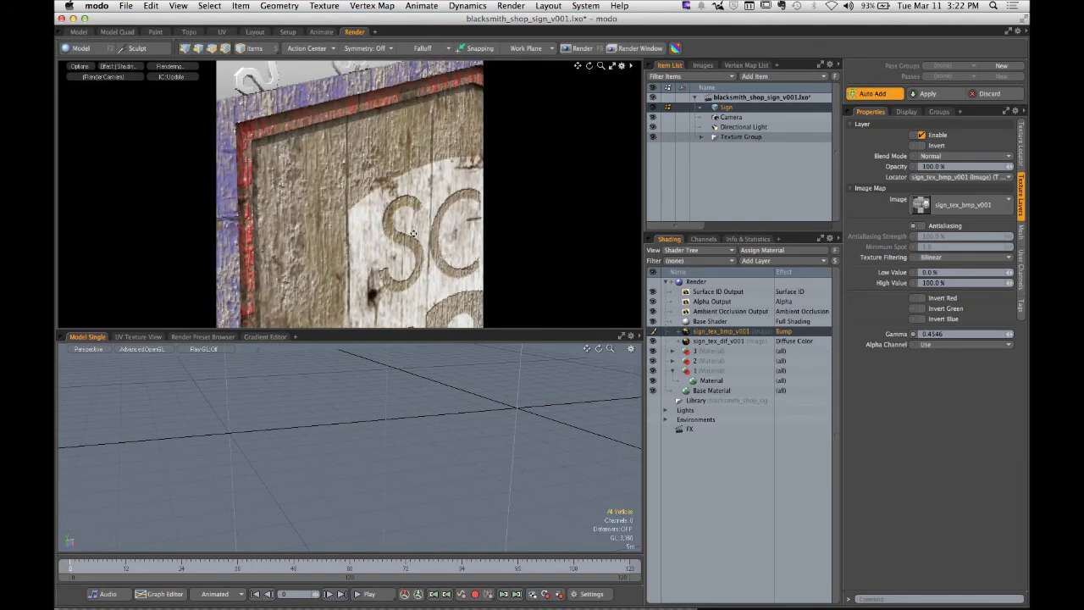
drag(440, 218, 295, 198)
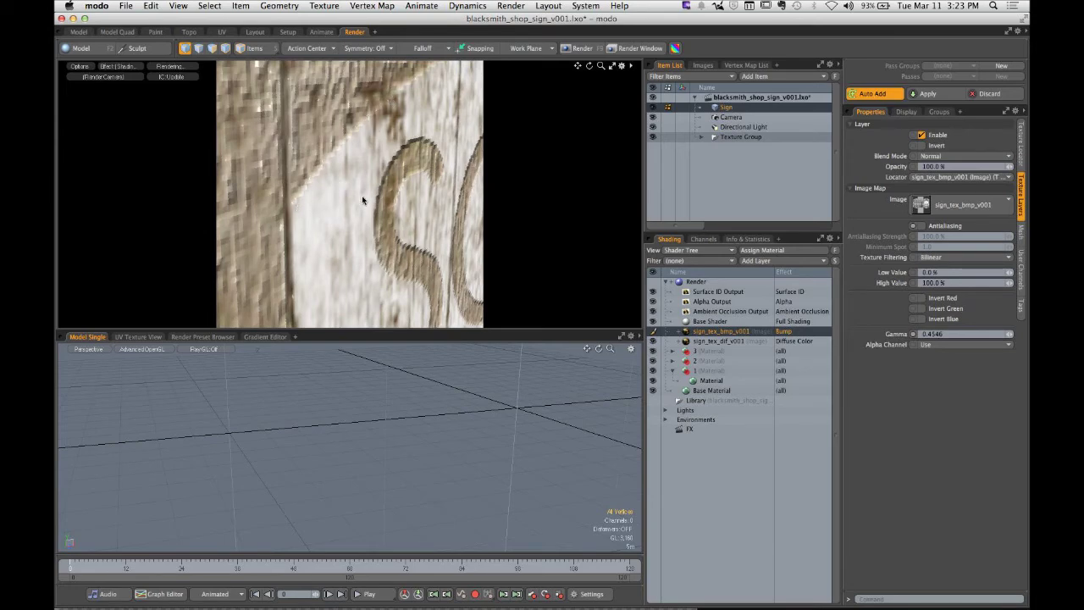
mouse_move(363, 201)
mouse_down()
mouse_move(314, 208)
mouse_move(336, 224)
mouse_move(371, 153)
mouse_move(433, 176)
mouse_move(414, 194)
mouse_move(356, 201)
mouse_up()
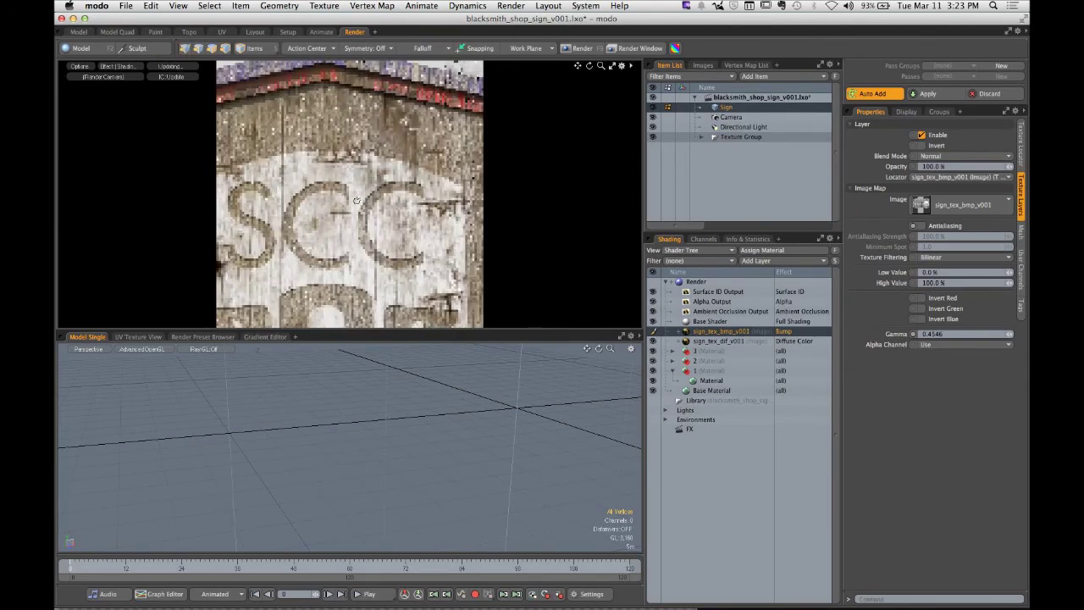
Step: Switch to Photoshop and add white Oswald Light text at 29.42 pt below EST. 1916, reading a person's first name followed by "IS RAD!"
key(super+Tab)
key(super+Tab)
key(super+shift+Tab)
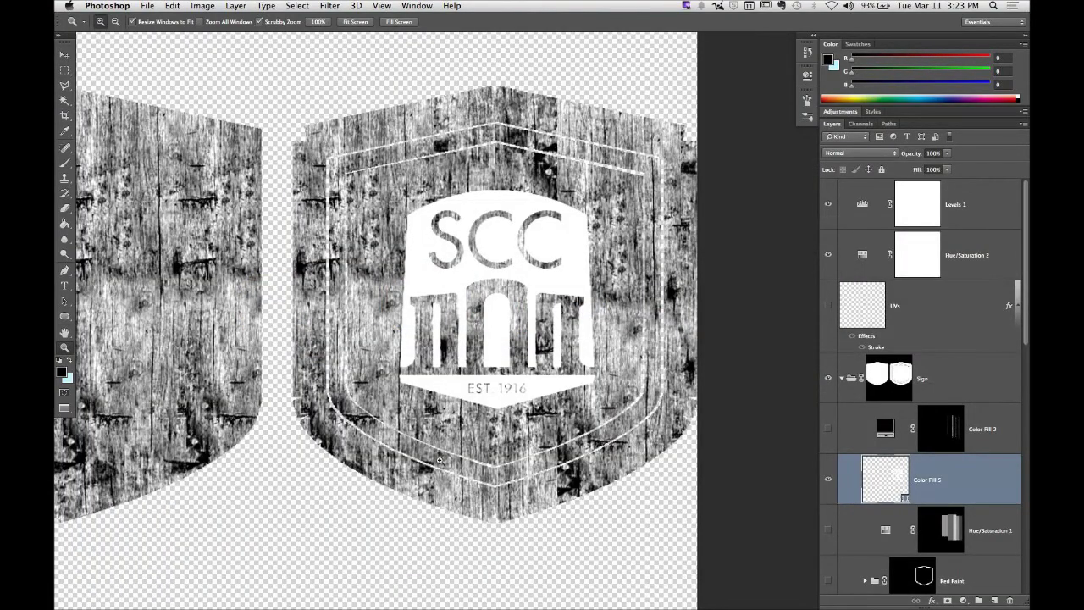
drag(481, 443, 433, 409)
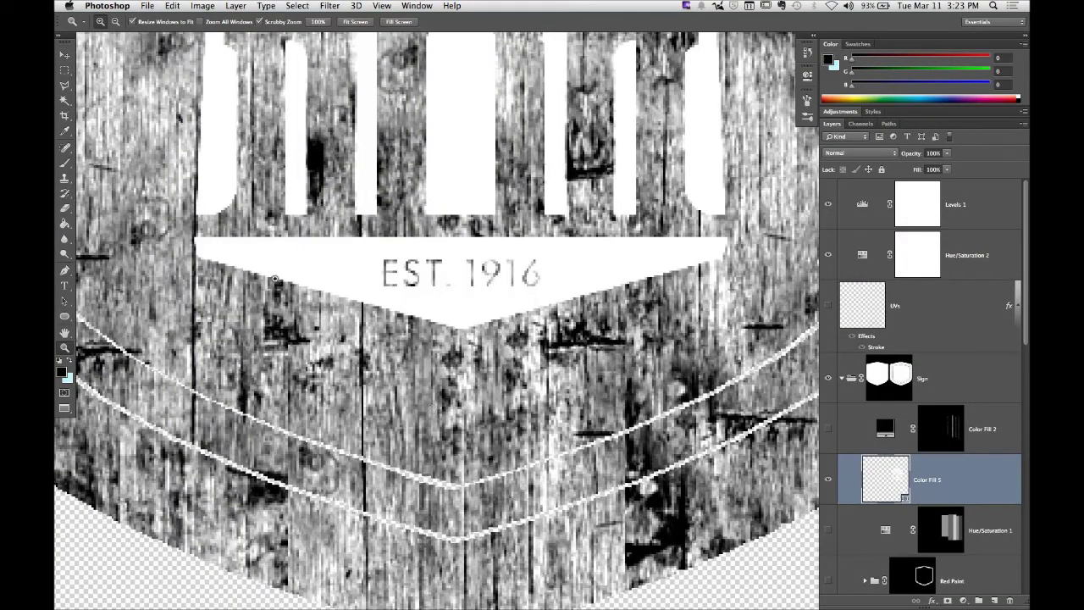
click(64, 287)
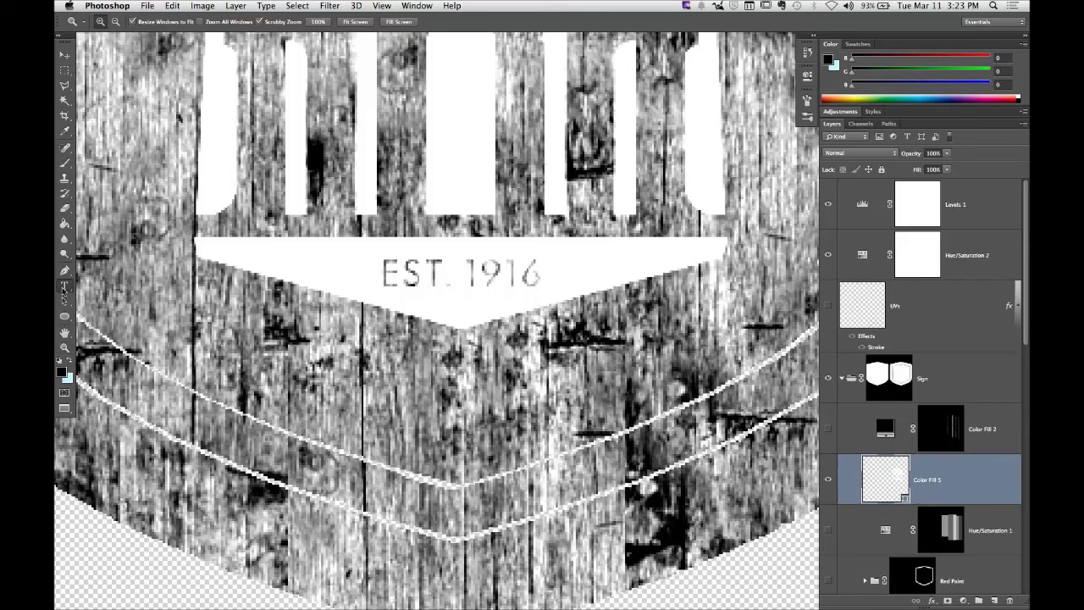
click(292, 419)
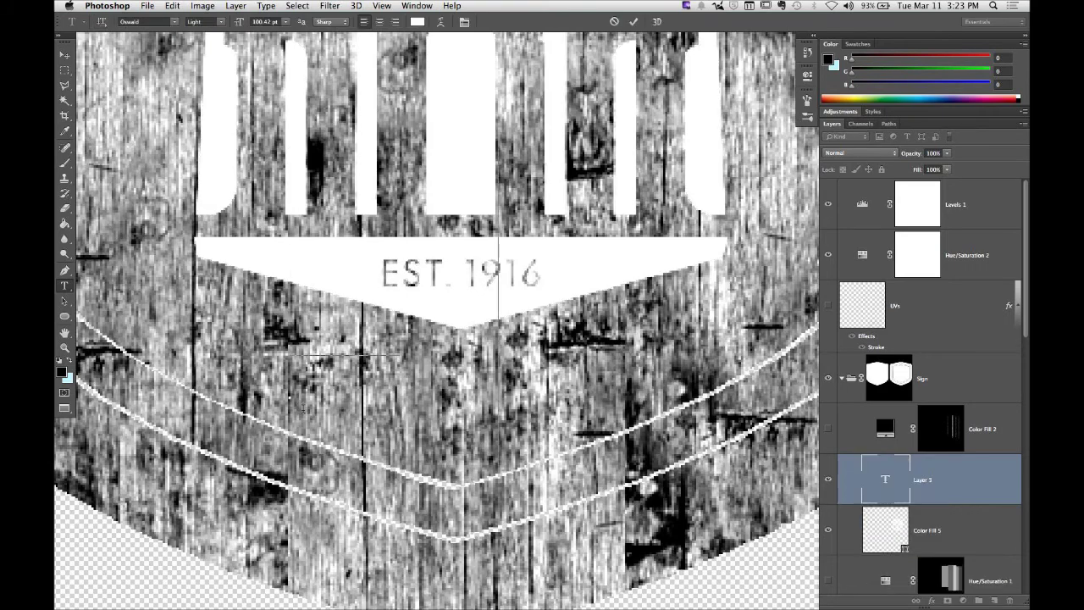
key(ctrl+v)
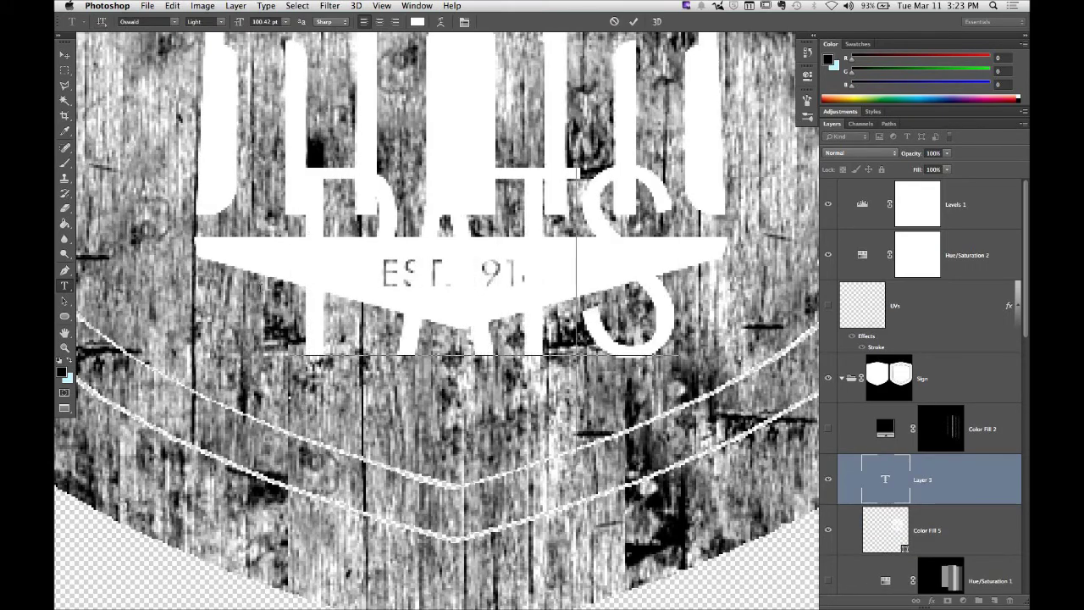
key(ctrl+a)
drag(244, 25, 201, 31)
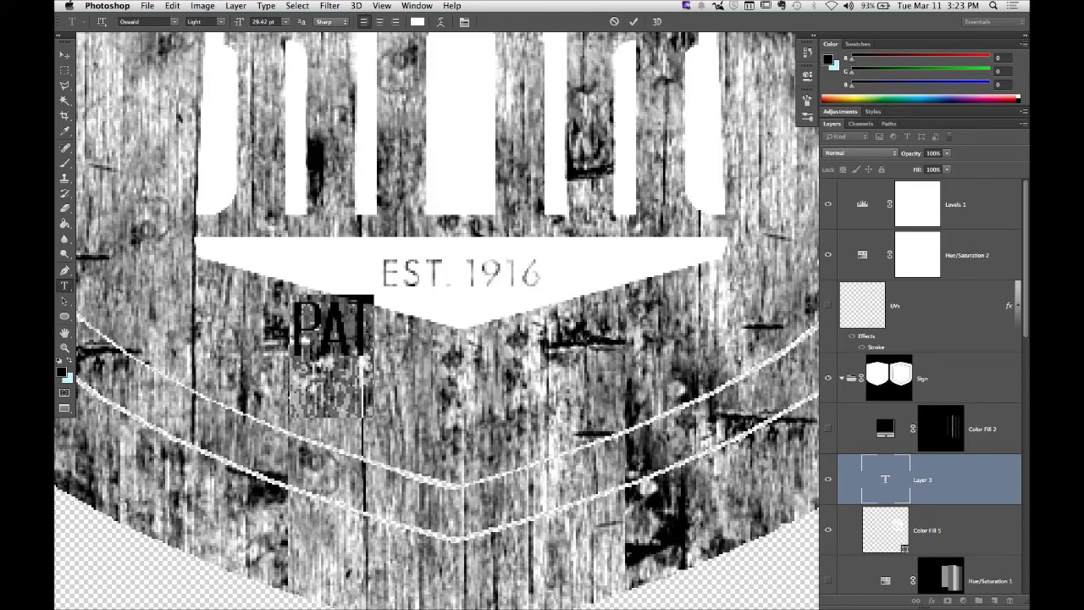
click(393, 391)
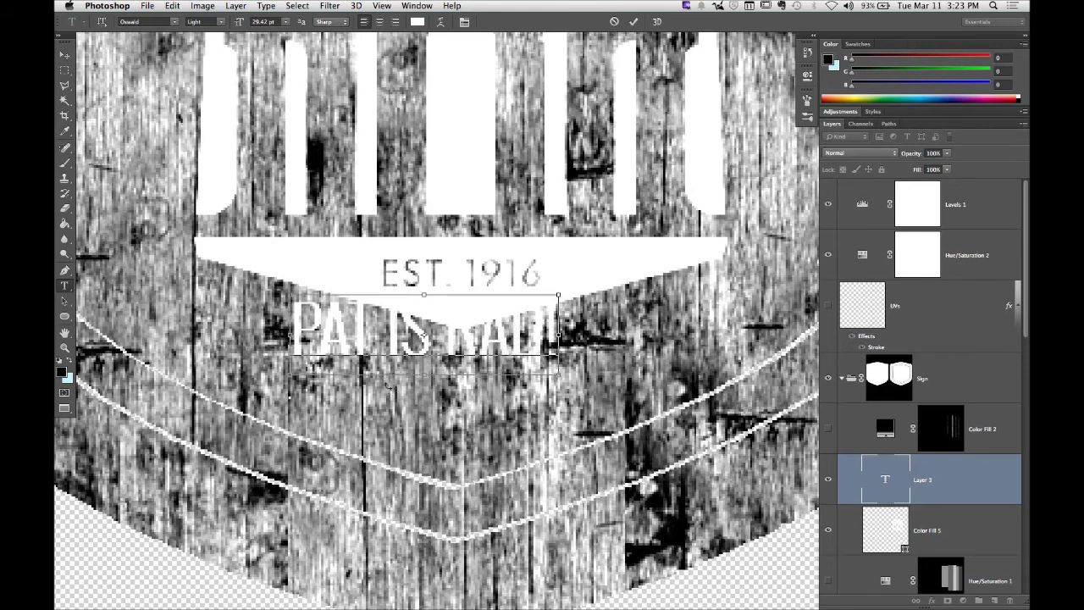
Step: Enlarge the new text line to 45.42 pt and move it just beneath the EST. 1916 banner
key(ctrl+a)
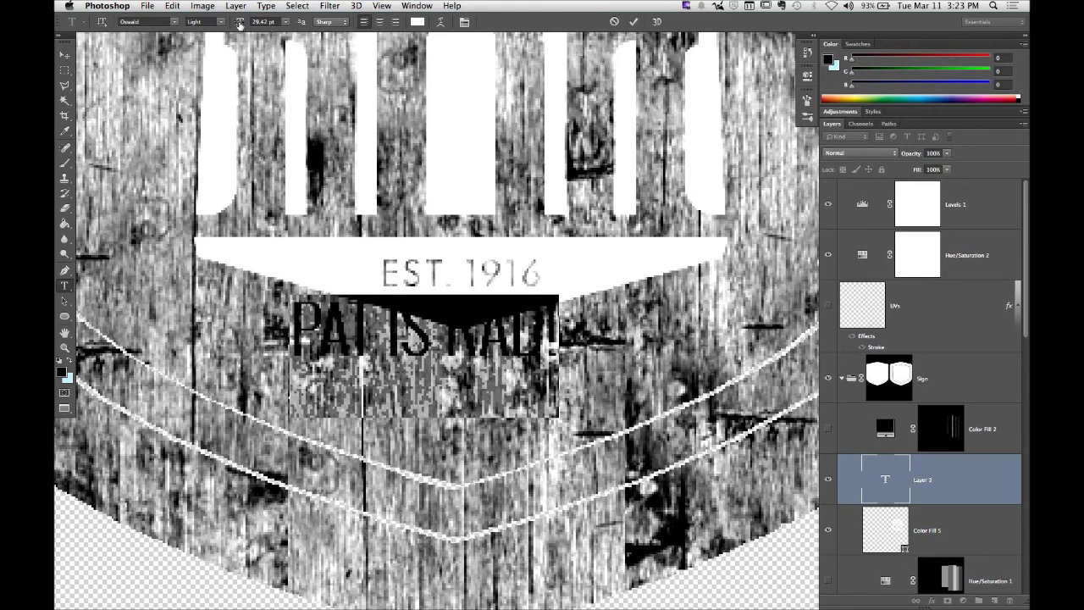
mouse_move(239, 24)
mouse_down()
mouse_move(271, 26)
mouse_move(245, 28)
mouse_move(261, 28)
mouse_up()
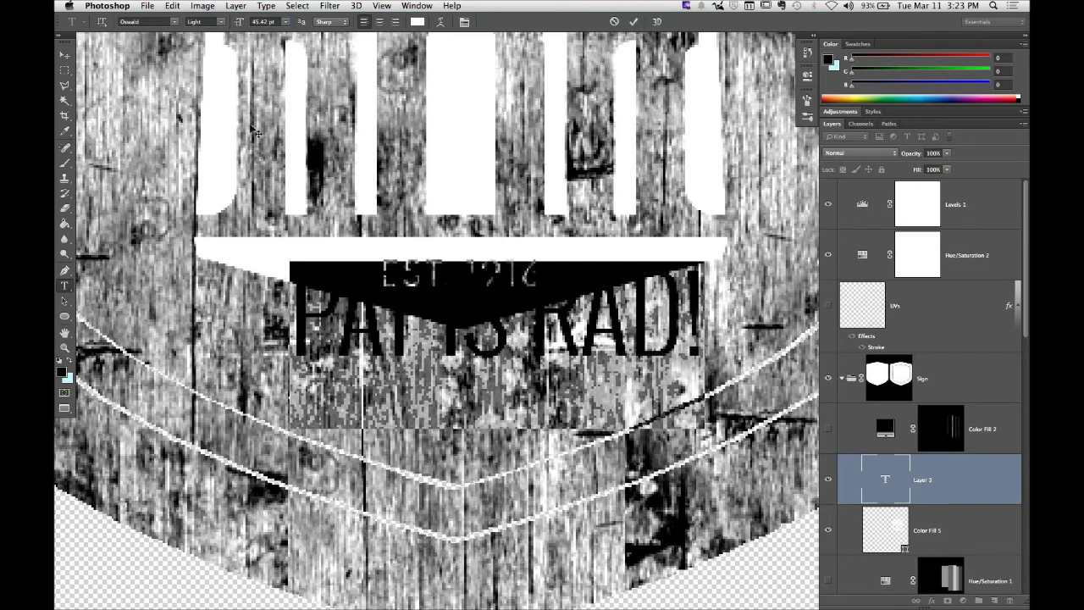
drag(414, 505, 392, 561)
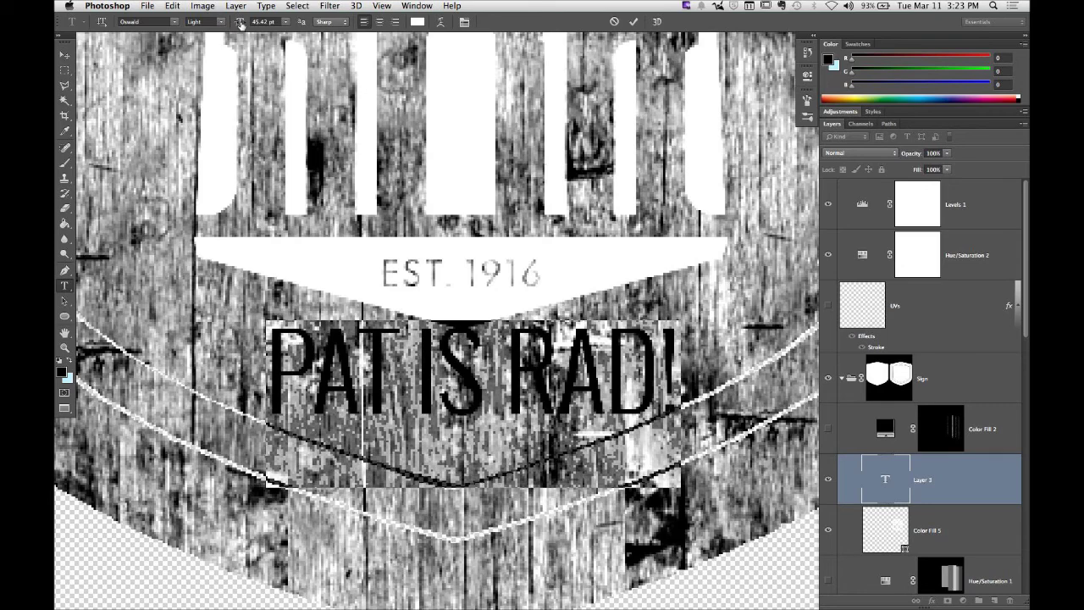
Step: Reduce the lettering below EST. 1916 to 42.42 pt, nudge it into place, recolour it black and commit the text
drag(241, 24, 240, 24)
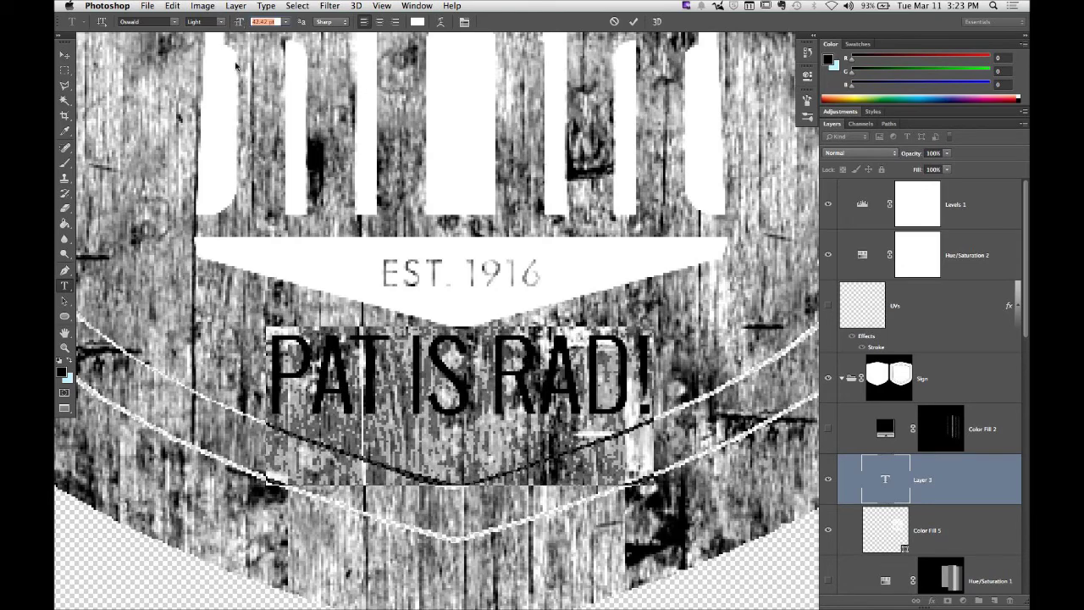
drag(308, 532, 313, 532)
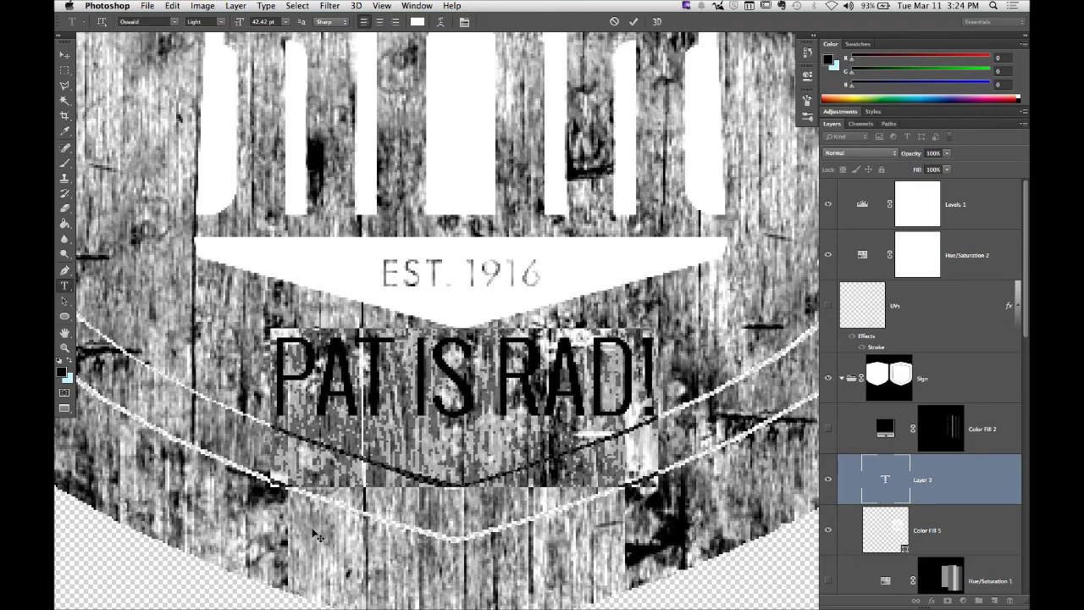
click(421, 25)
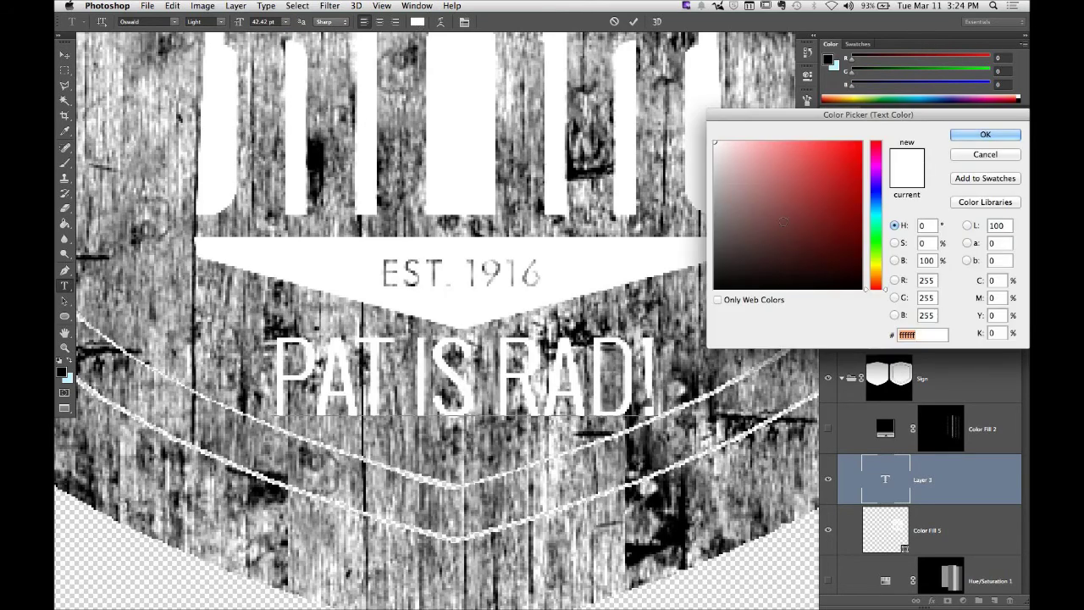
drag(734, 266, 714, 288)
click(985, 134)
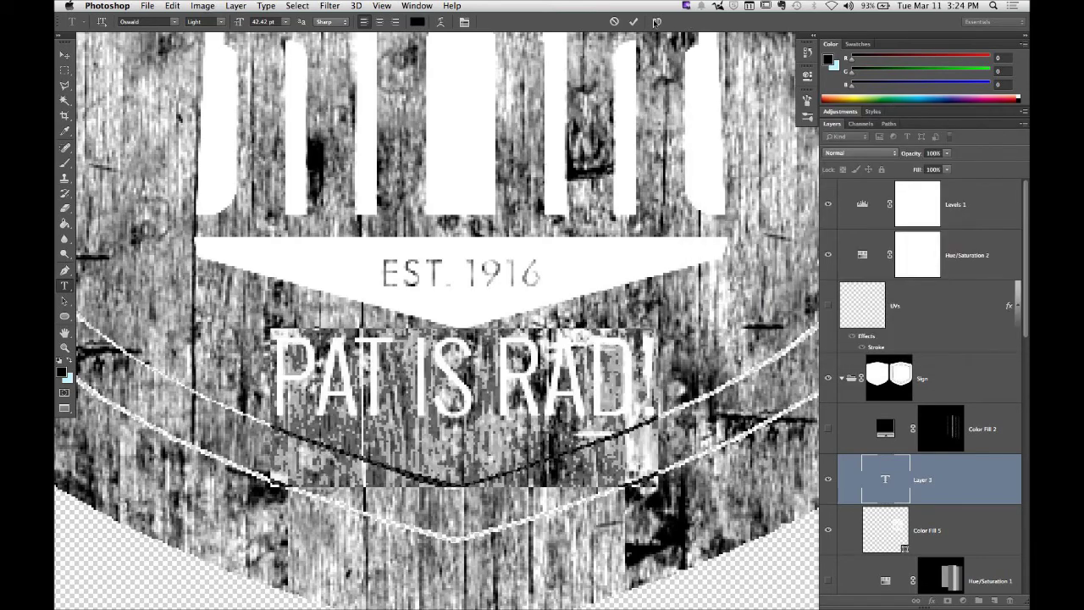
click(633, 21)
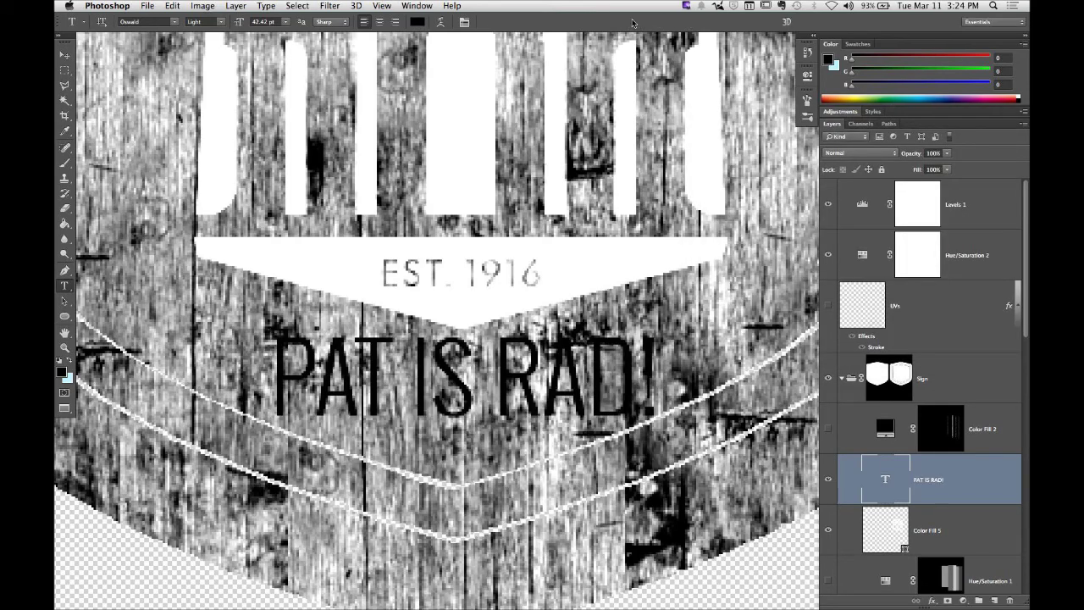
Step: Save the map as sign_tex_bmp_v001.png on the Desktop, replacing the existing file, with no compression and no interlacing
click(148, 7)
click(149, 7)
click(176, 139)
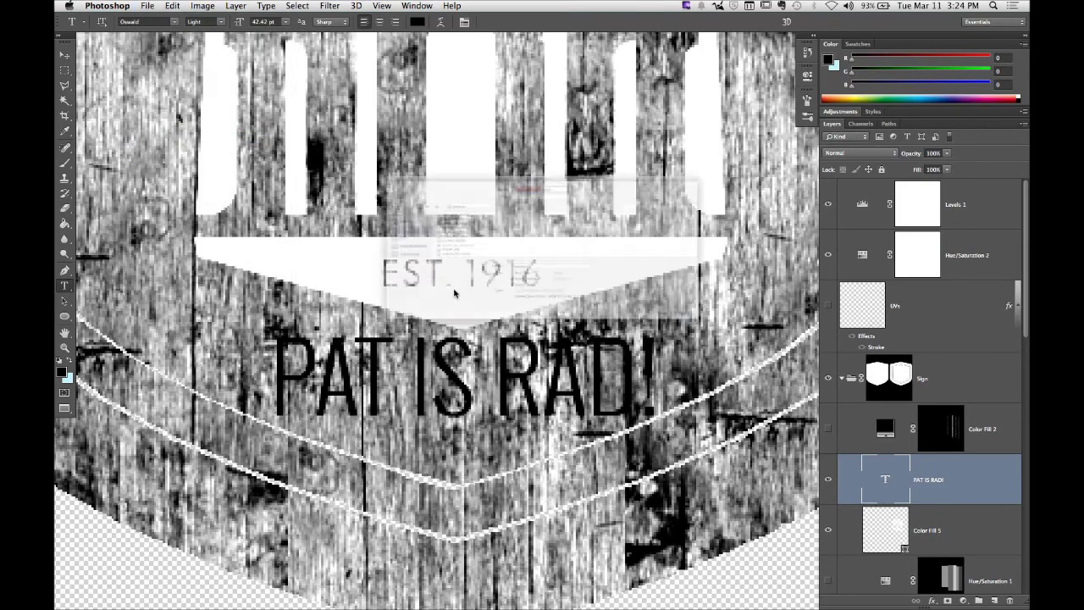
click(508, 292)
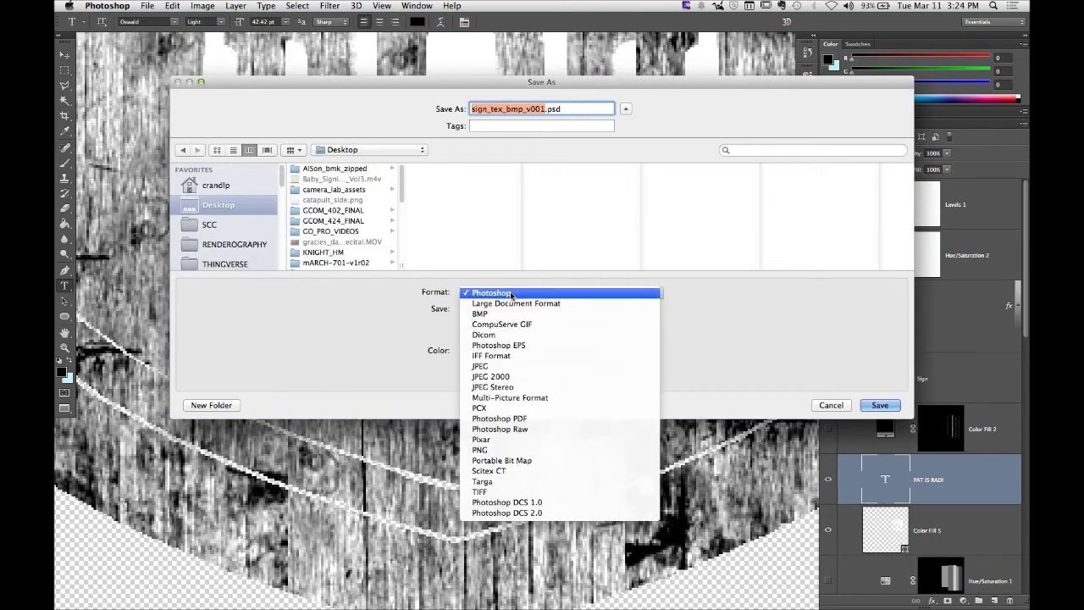
click(543, 450)
click(867, 404)
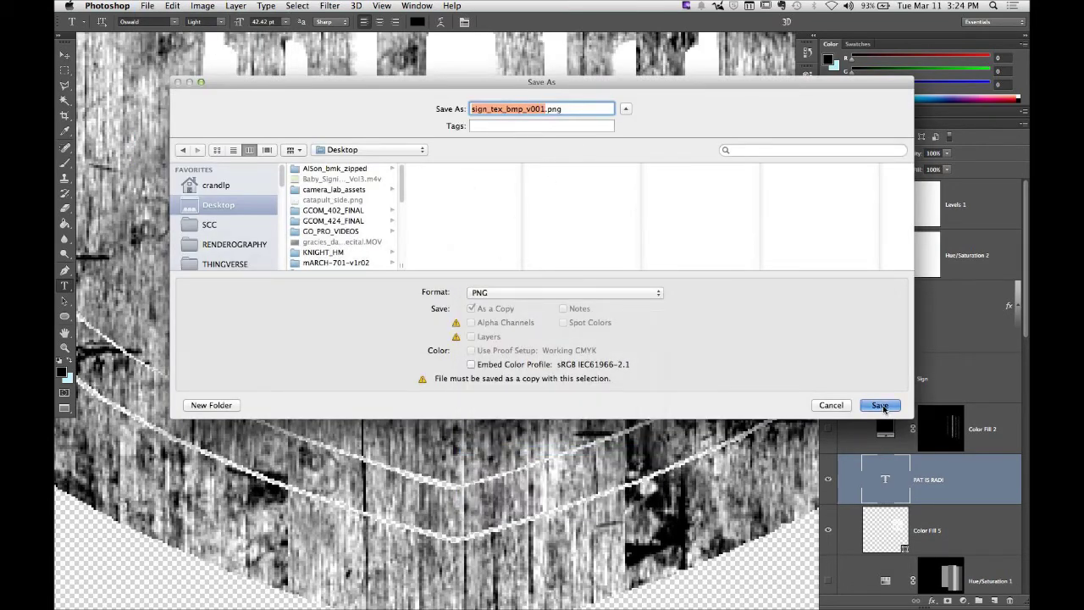
click(623, 140)
click(584, 200)
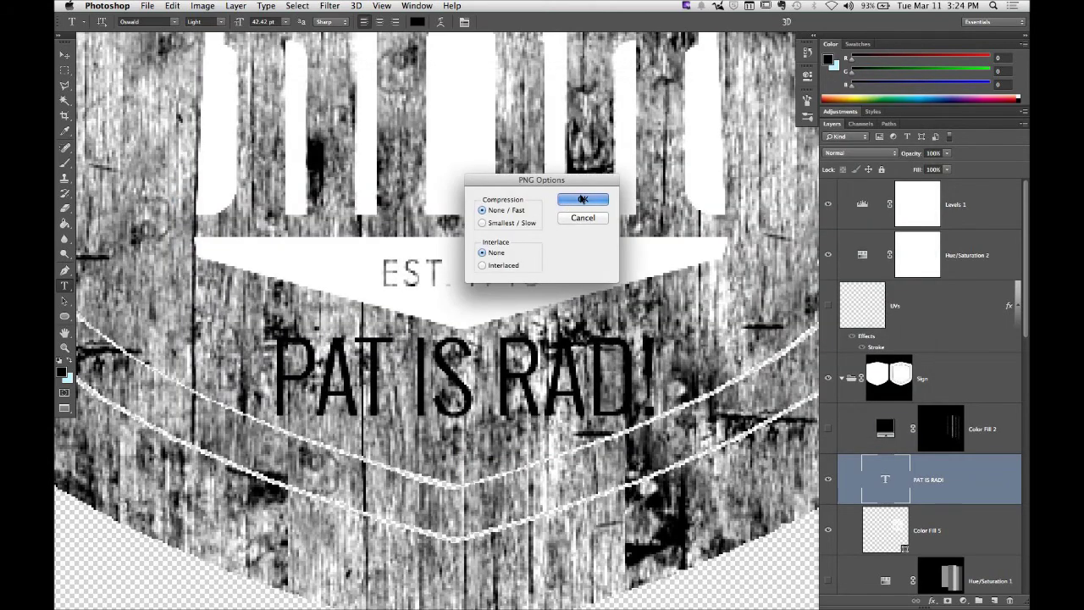
Step: Switch to modo, reload the changed sign_tex_bmp_v001.png and inspect the new lettering relief below EST. 1916
mouse_move(537, 591)
click(457, 590)
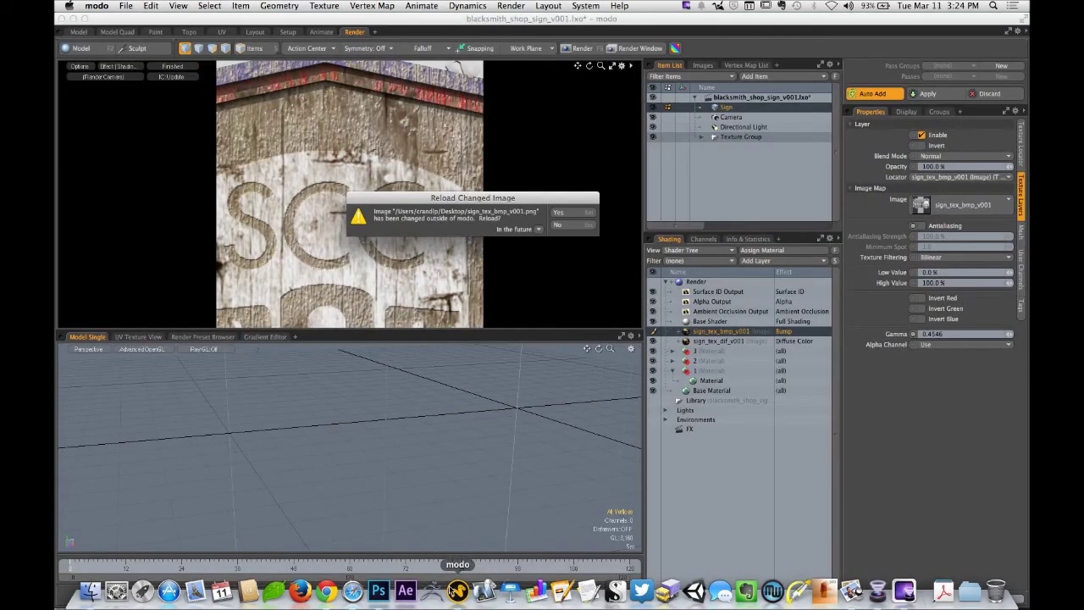
click(570, 213)
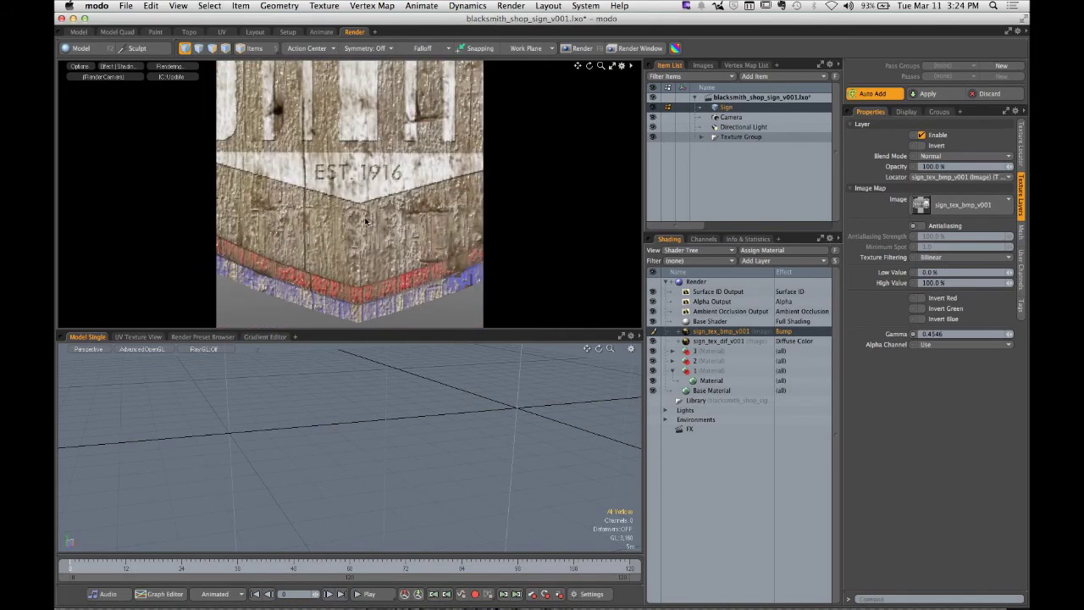
drag(355, 242, 402, 242)
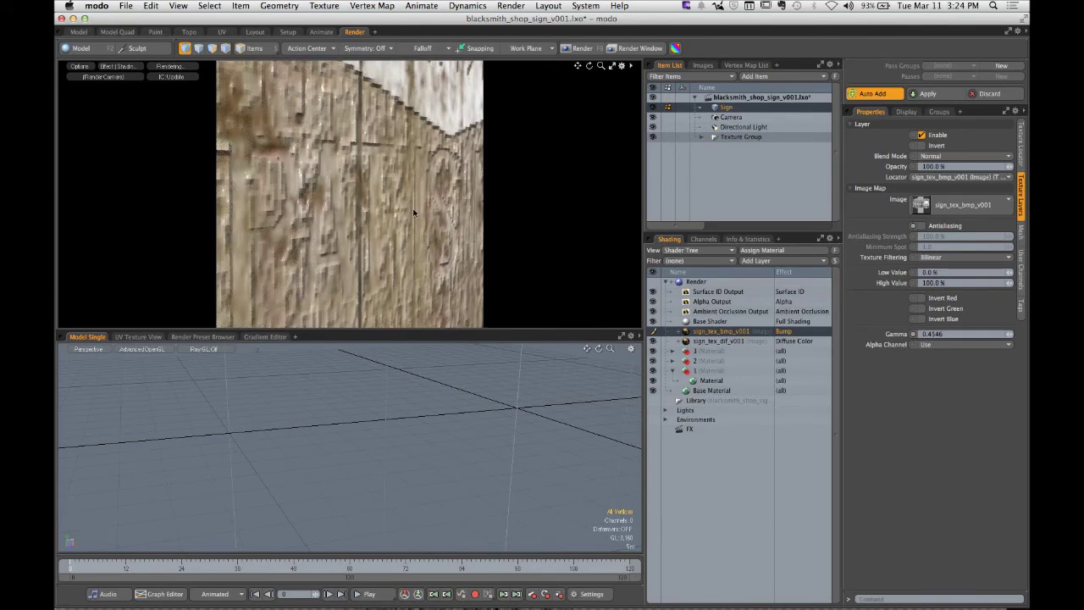
drag(427, 196, 484, 225)
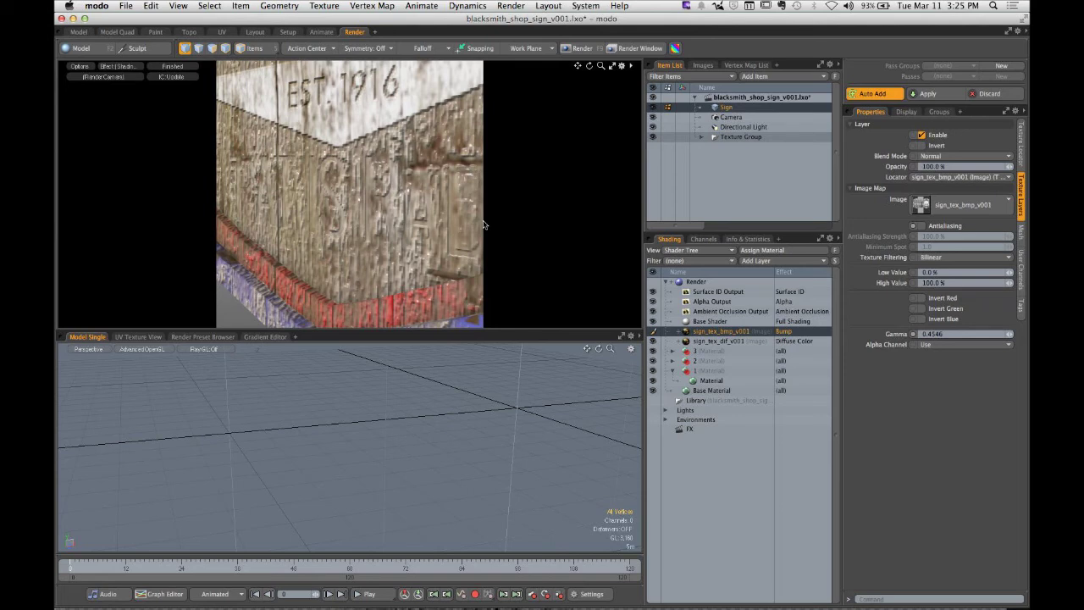
Step: Raise the bump amplitude of the Material in group 1 to 4.16 cm and check the relief across the sign
click(716, 382)
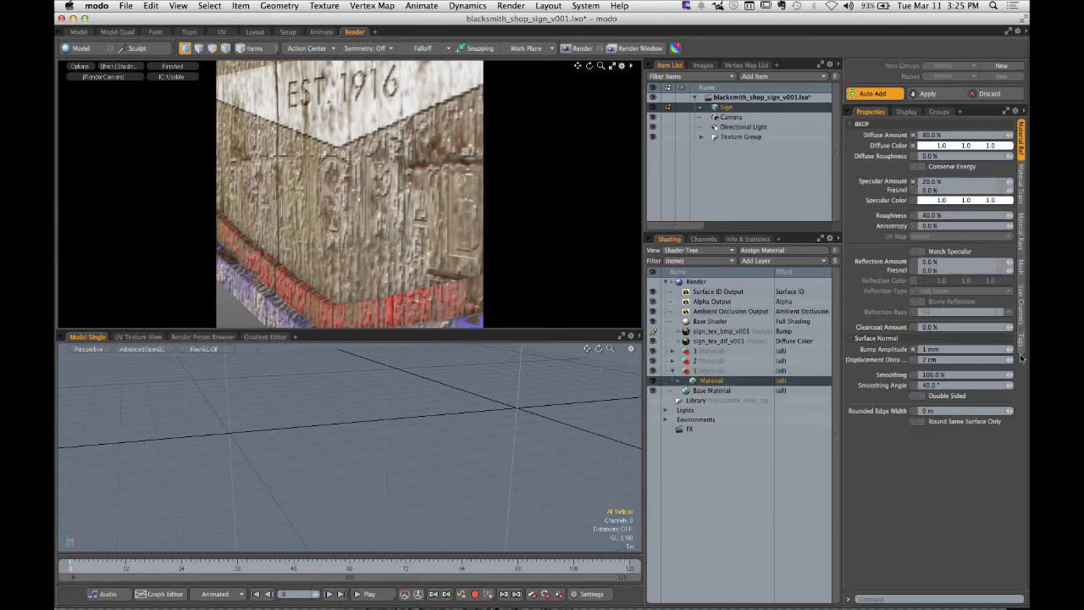
drag(1008, 348, 1023, 349)
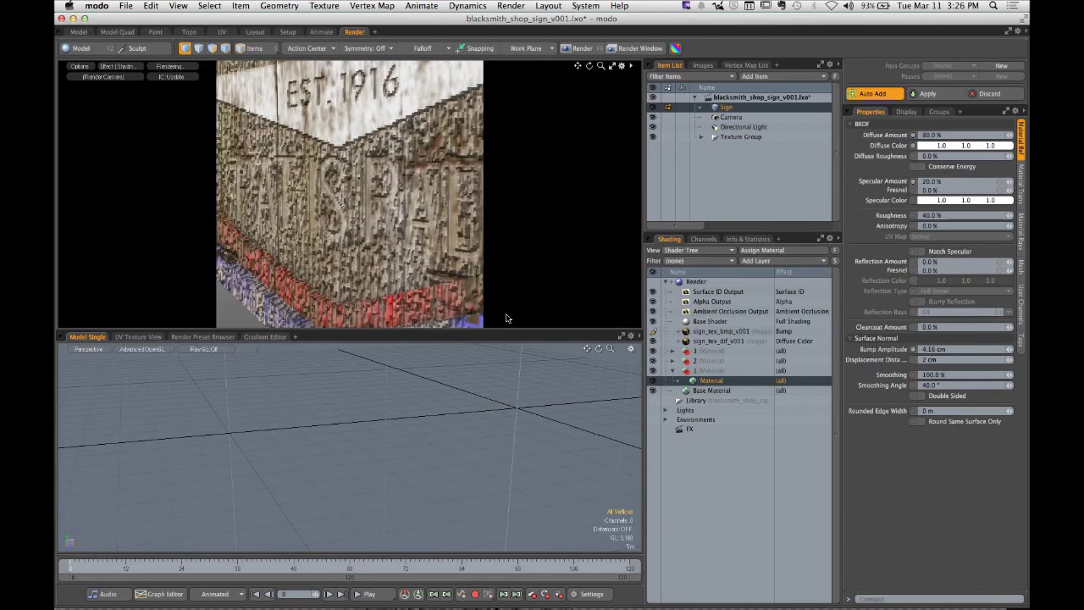
mouse_move(443, 202)
mouse_down()
mouse_move(199, 219)
mouse_move(321, 192)
mouse_move(429, 192)
mouse_up()
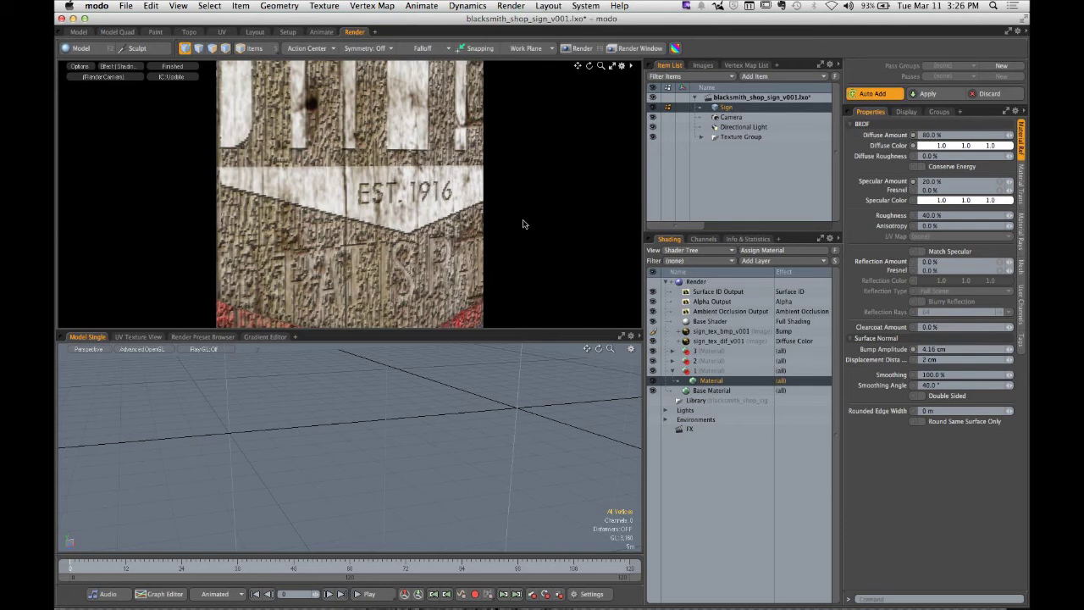
Step: Hide the sign_tex_bmp_v001 and sign_tex_dif_v001 layers and add a Dots texture above the Material in group 1
click(653, 331)
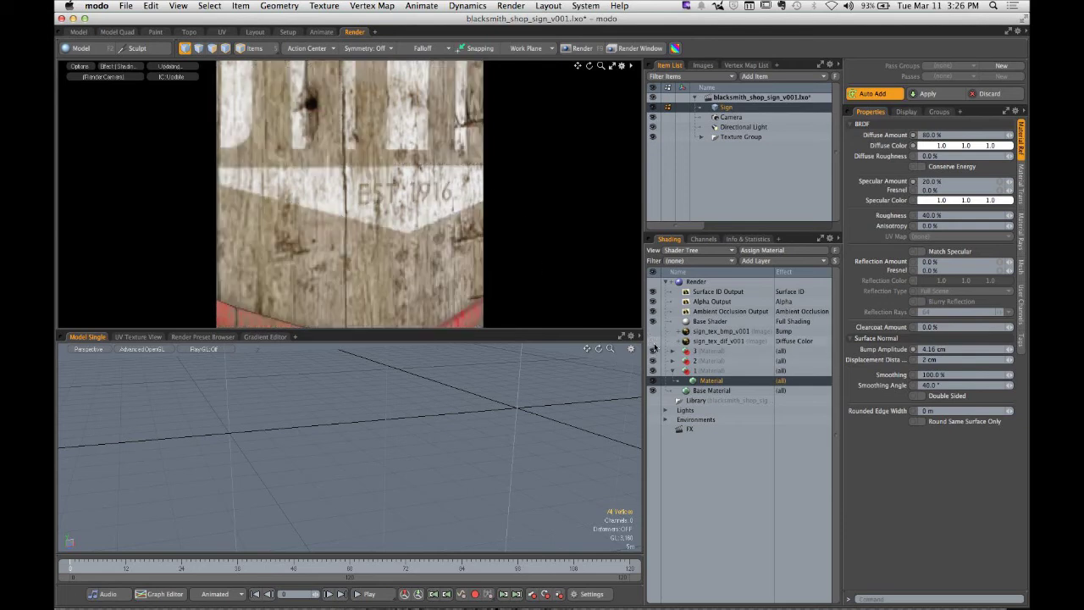
click(652, 340)
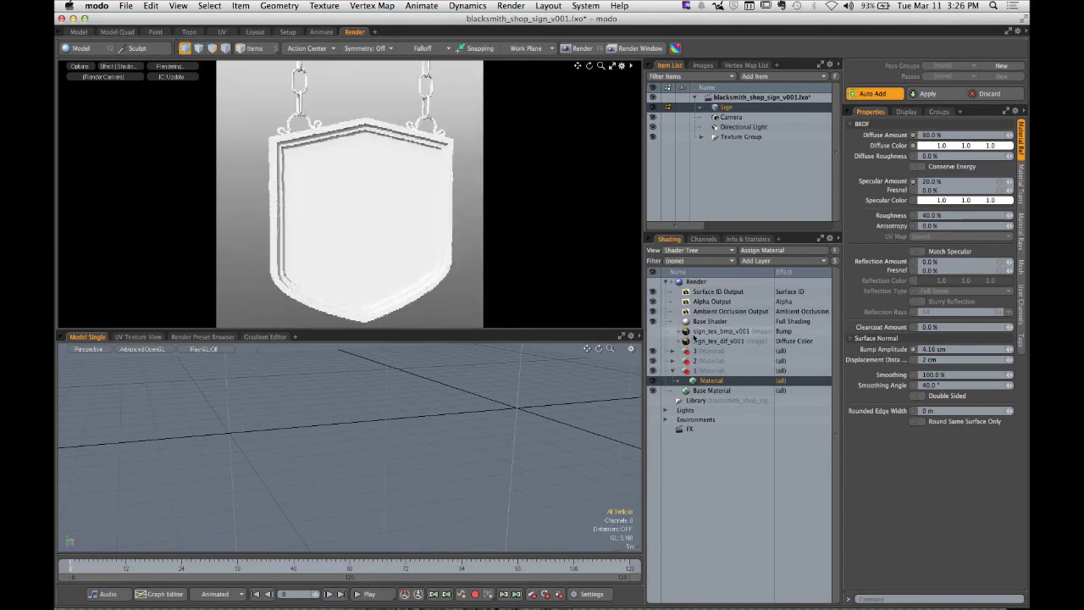
click(760, 262)
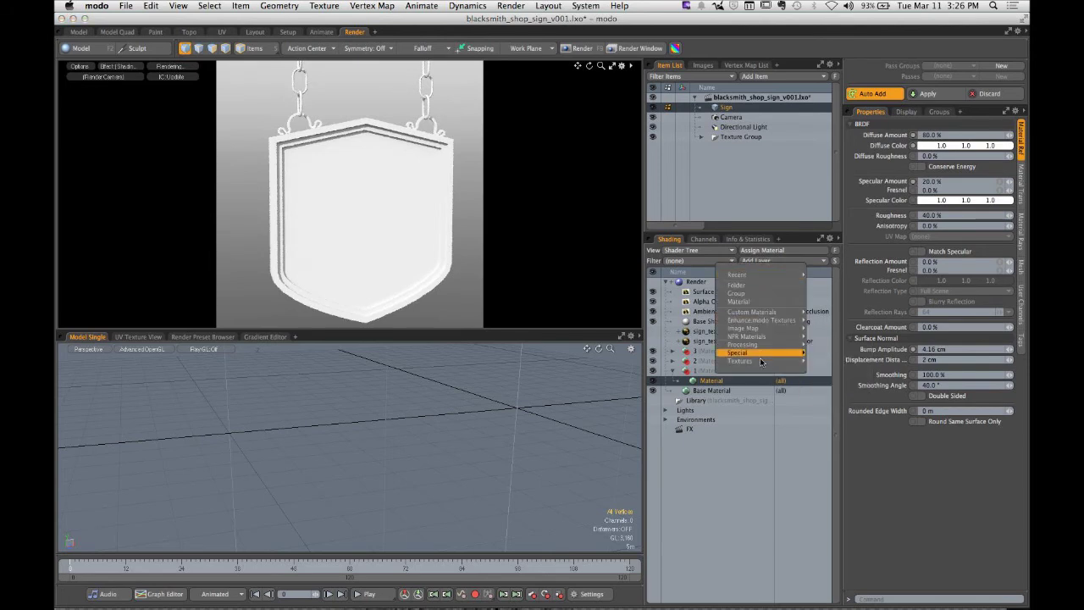
mouse_move(761, 361)
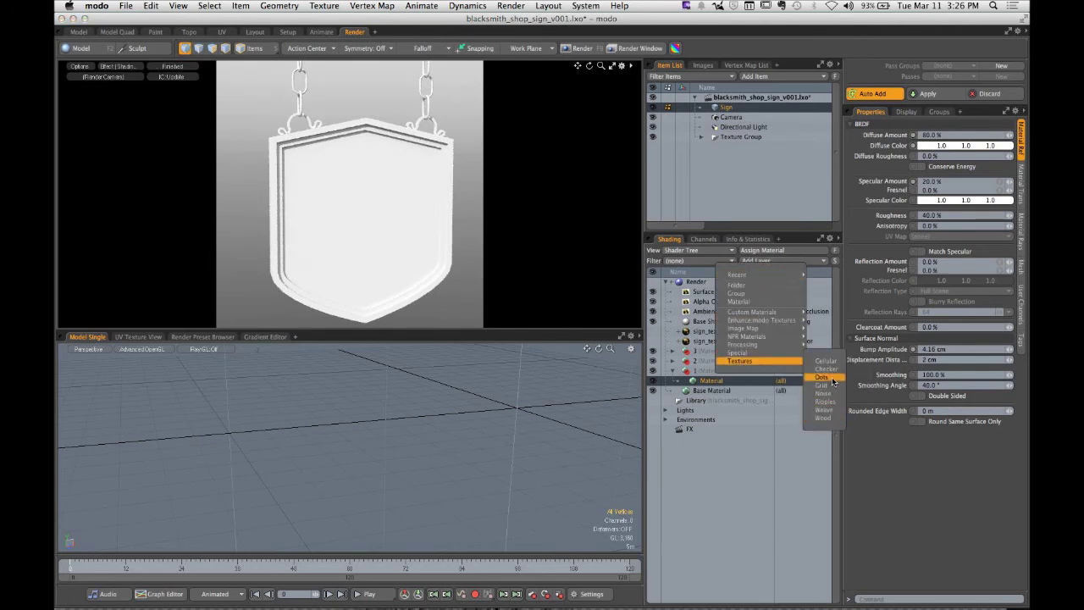
click(832, 379)
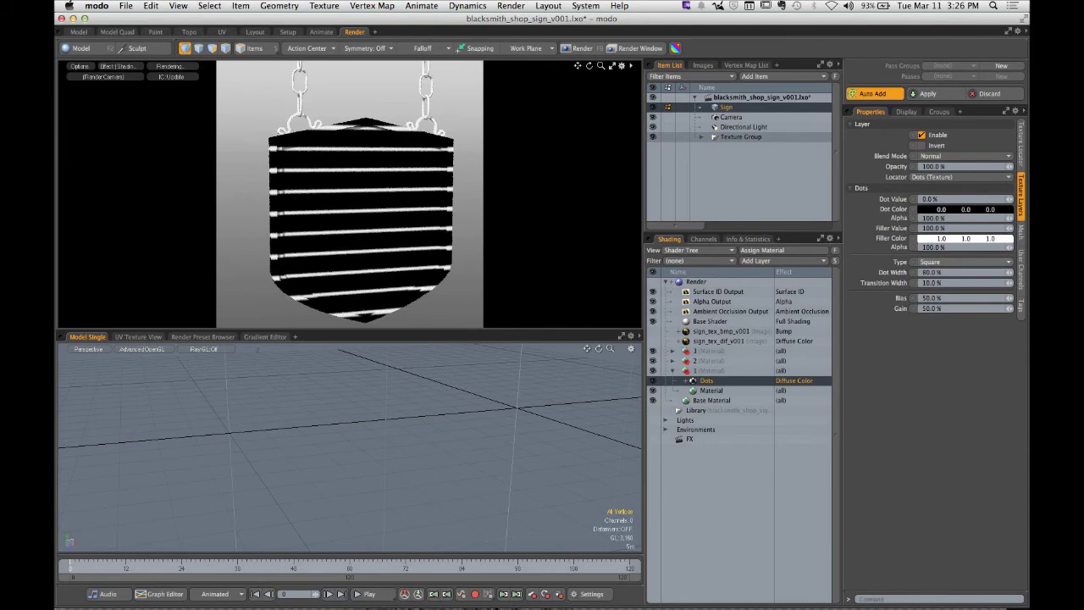
Step: Set the Dots texture to planar projection along Z, with horizontal and vertical repeat both set to Reset
click(1020, 145)
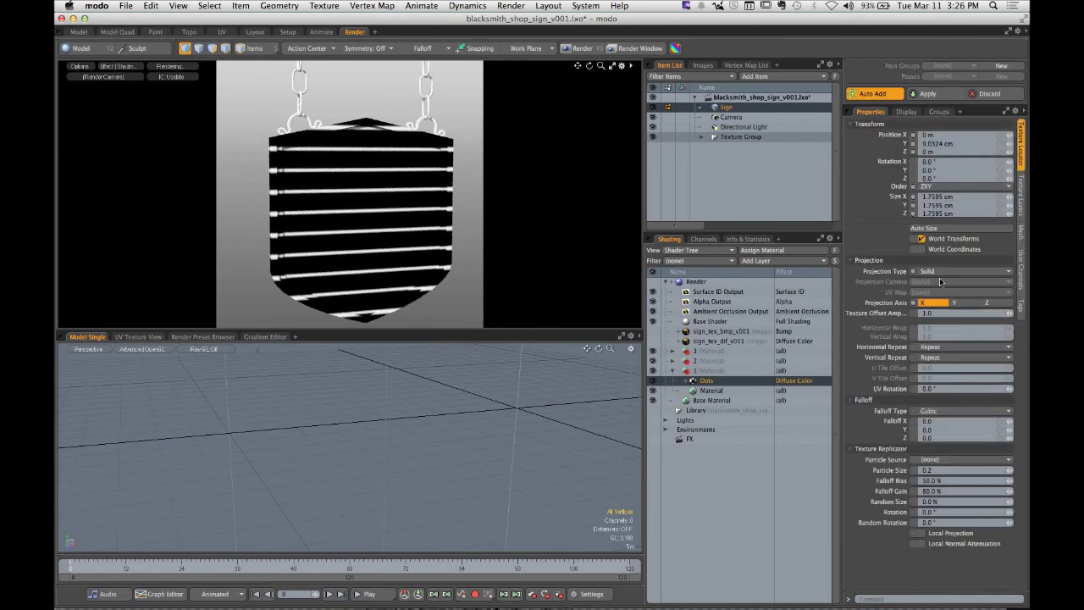
click(942, 271)
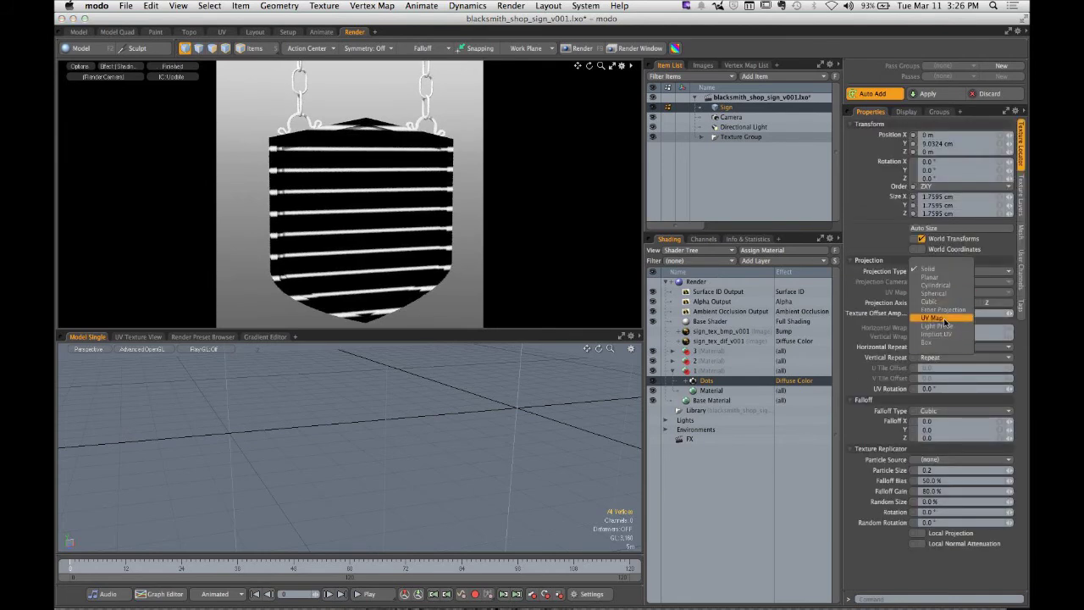
click(931, 277)
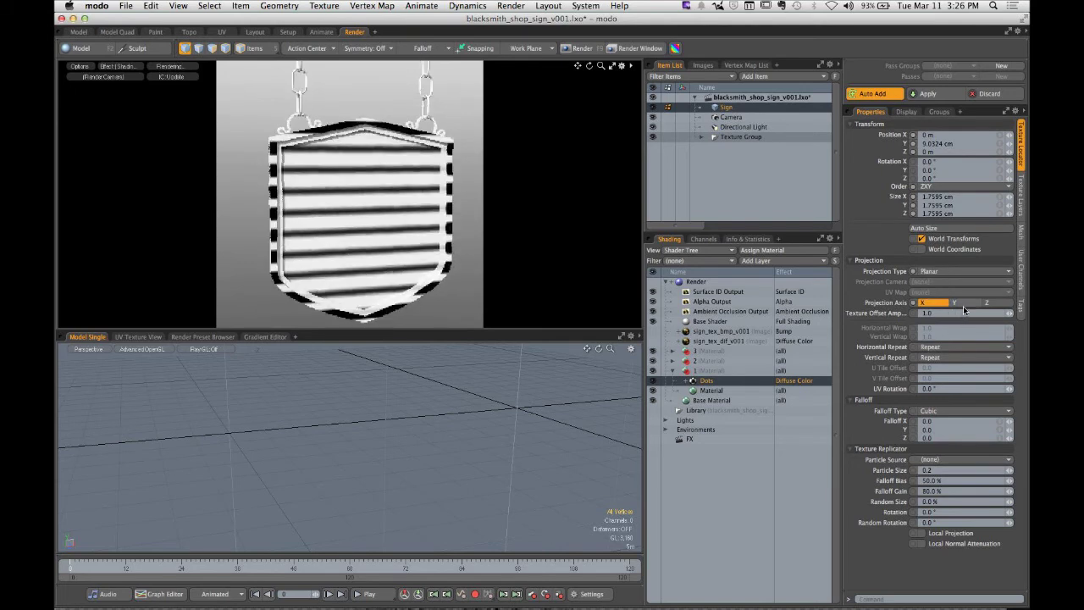
click(989, 303)
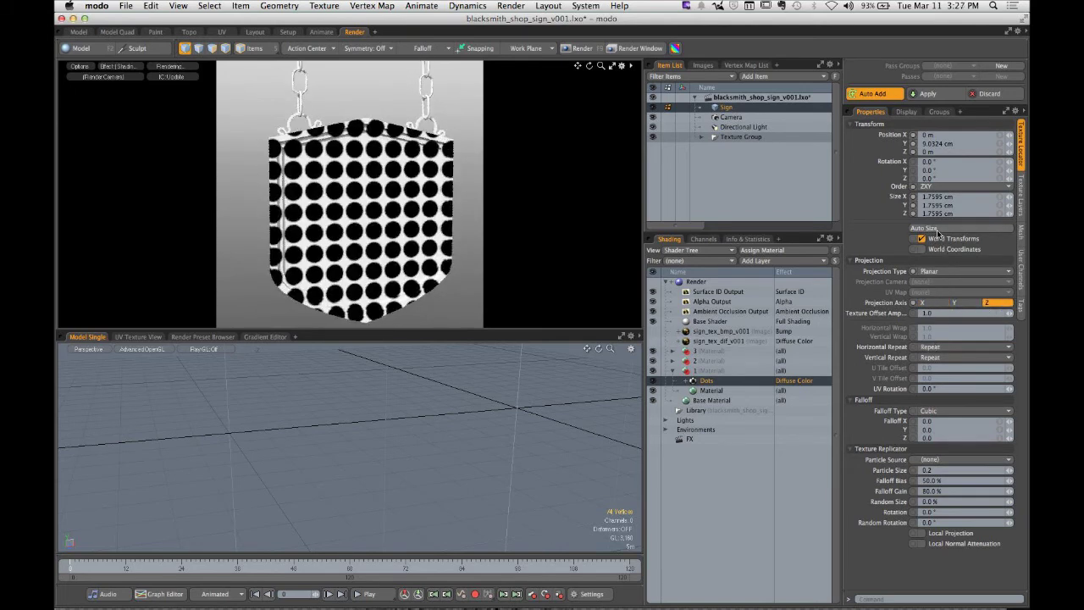
click(932, 347)
click(929, 339)
click(932, 356)
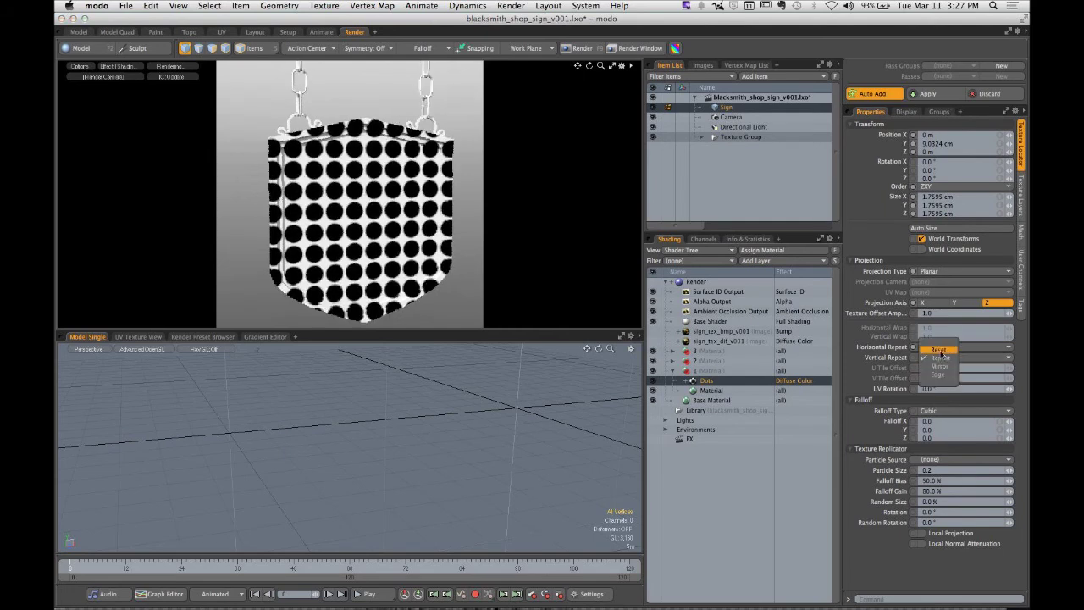
click(929, 348)
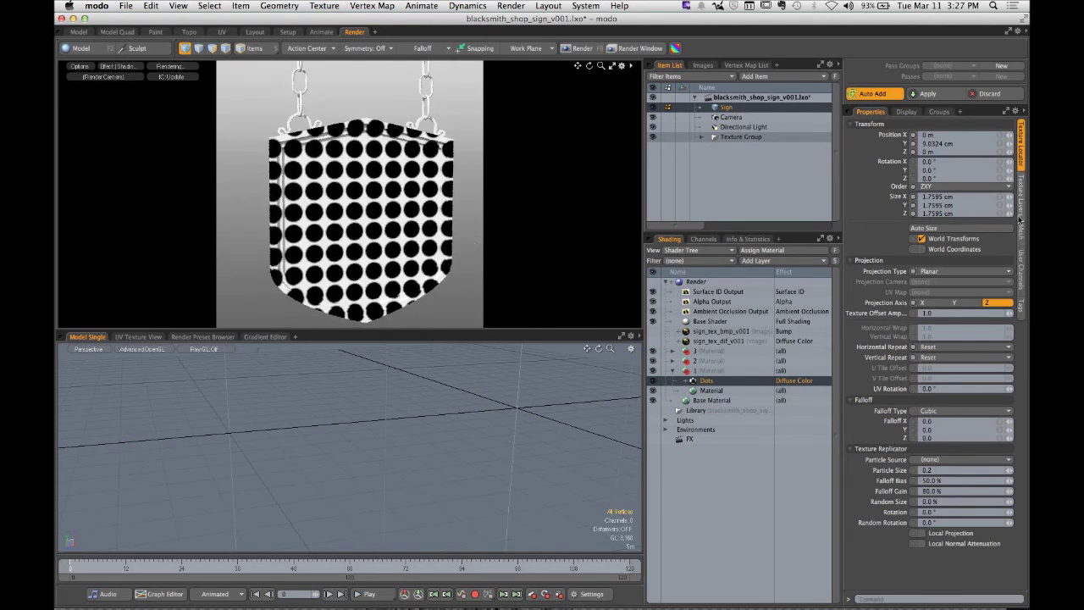
Step: Enlarge the Dots texture to 7 cm on all three axes and view the sign from the front
mouse_move(1008, 197)
mouse_down()
mouse_move(1009, 209)
mouse_move(1009, 183)
mouse_up()
key(super+z)
drag(375, 186, 314, 198)
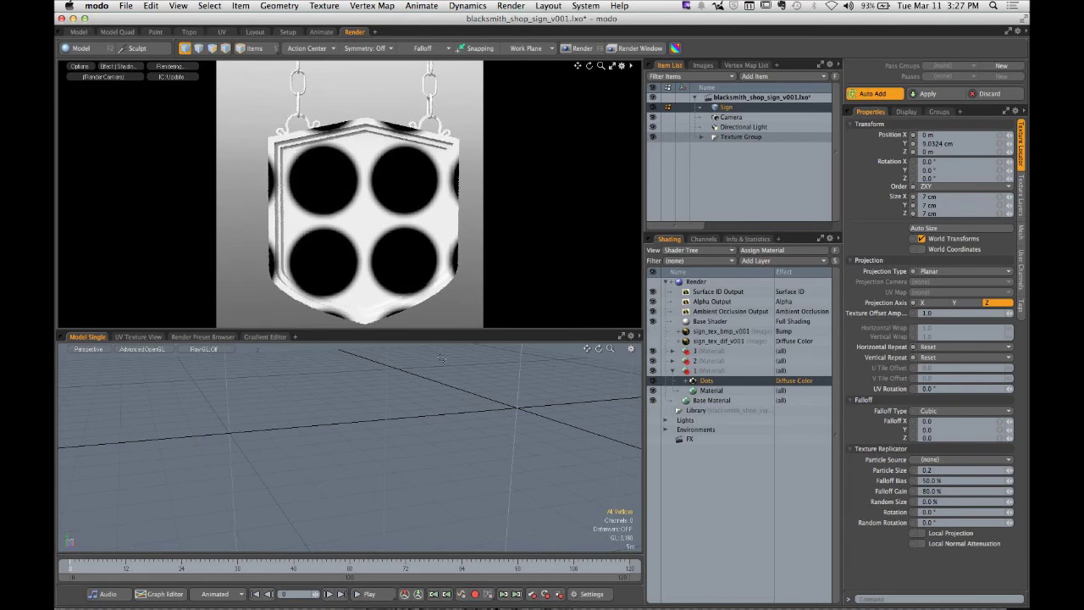
Step: Add a Checker texture above the Dots layer and set its projection axis to Z
click(773, 261)
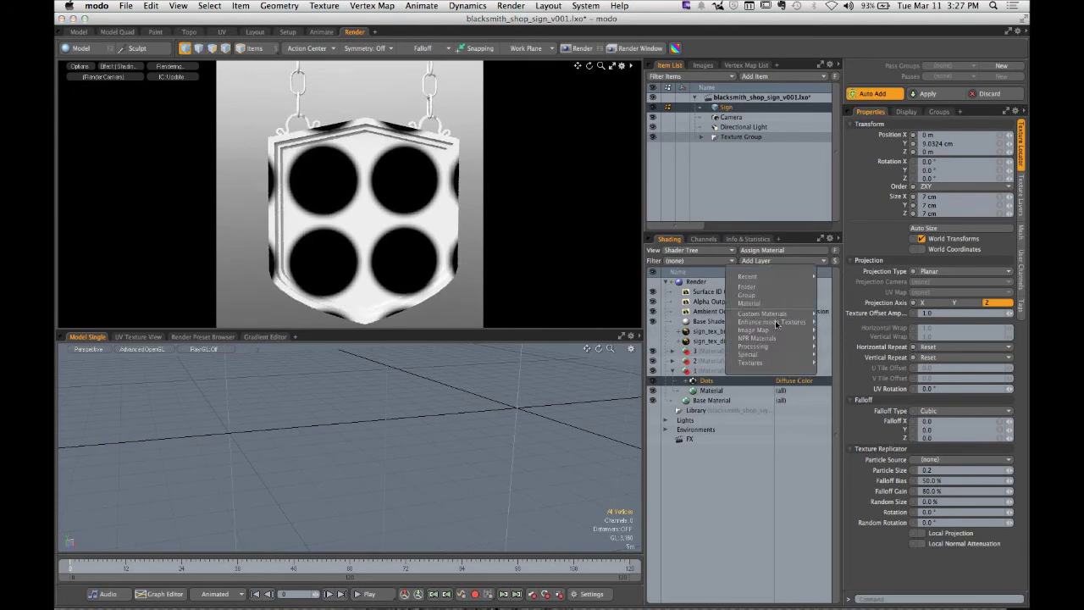
mouse_move(762, 365)
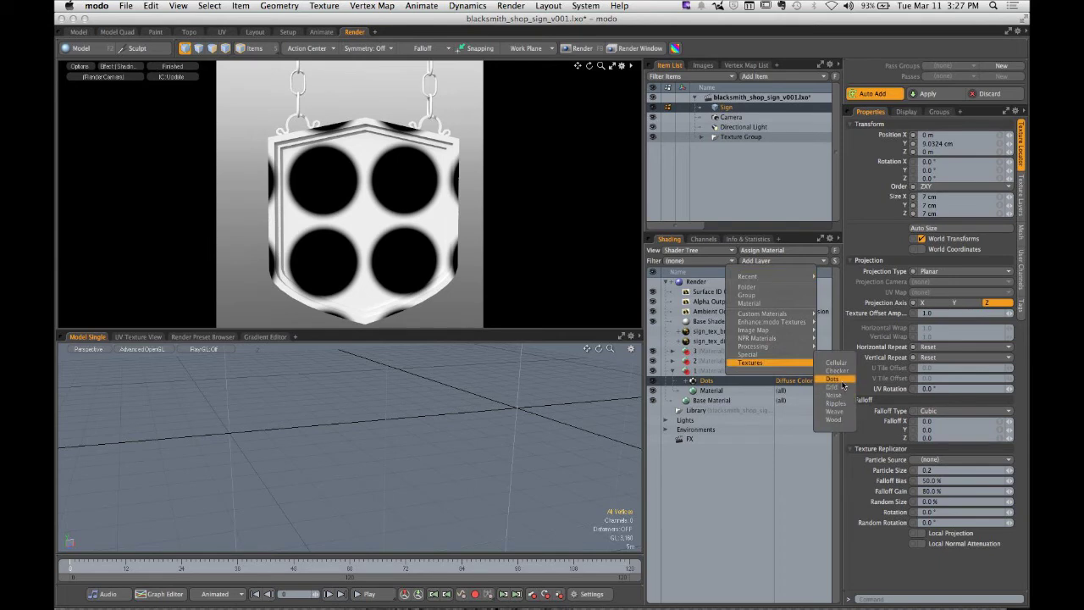
click(837, 371)
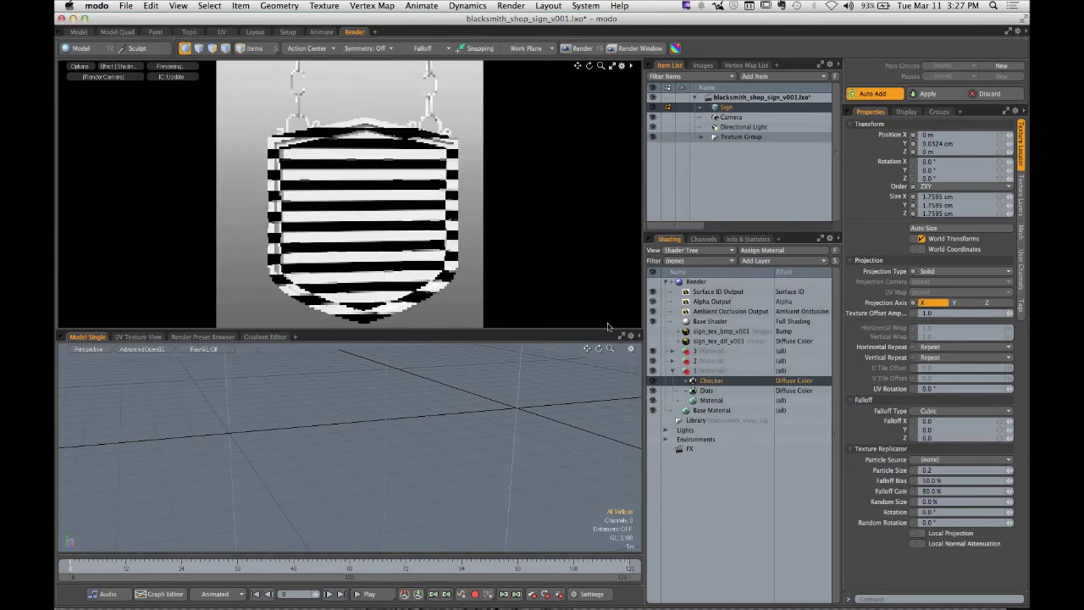
click(986, 303)
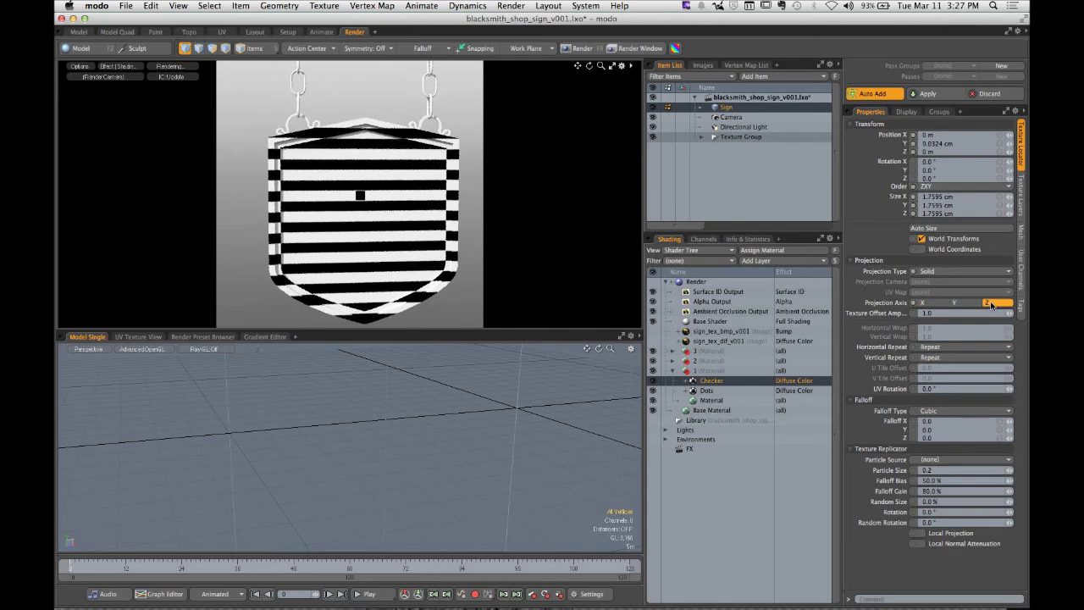
Step: Enlarge the Checker texture to 24.8 cm on all three axes and open its texture layer properties
click(1007, 202)
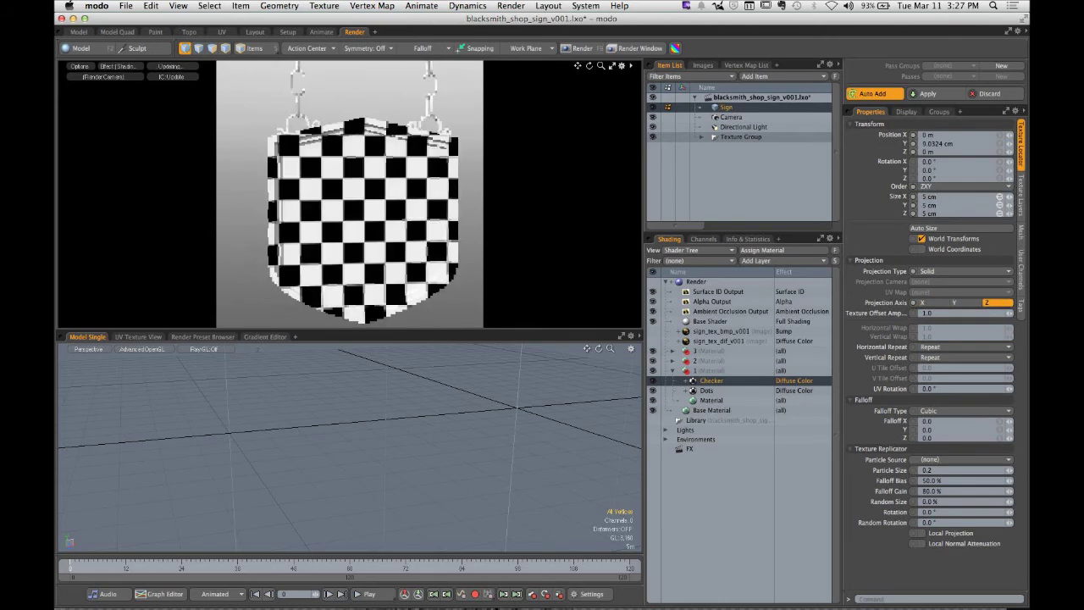
drag(956, 204, 982, 205)
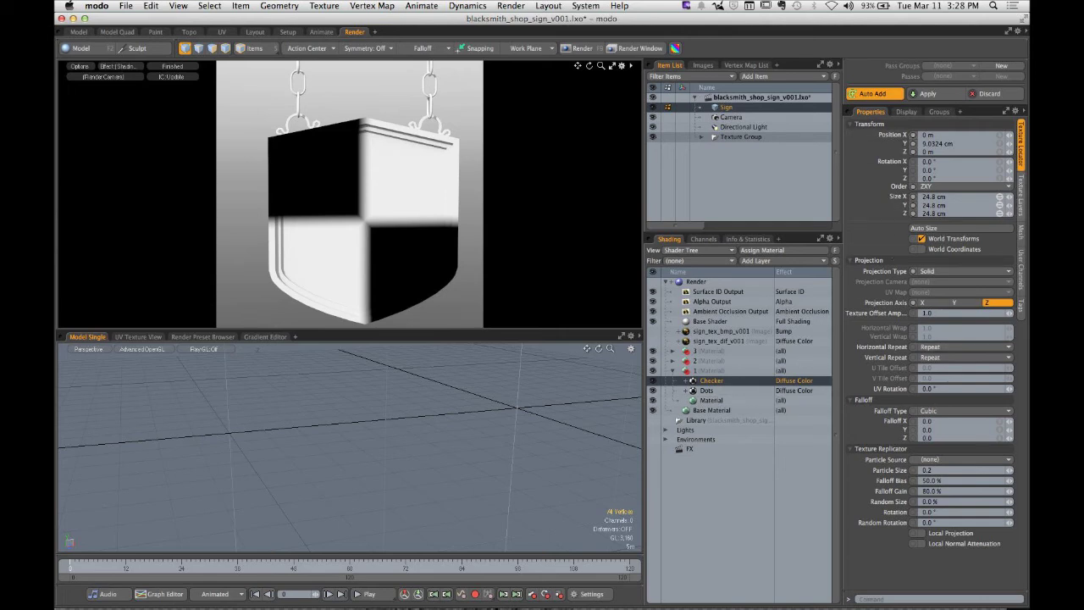
click(1020, 196)
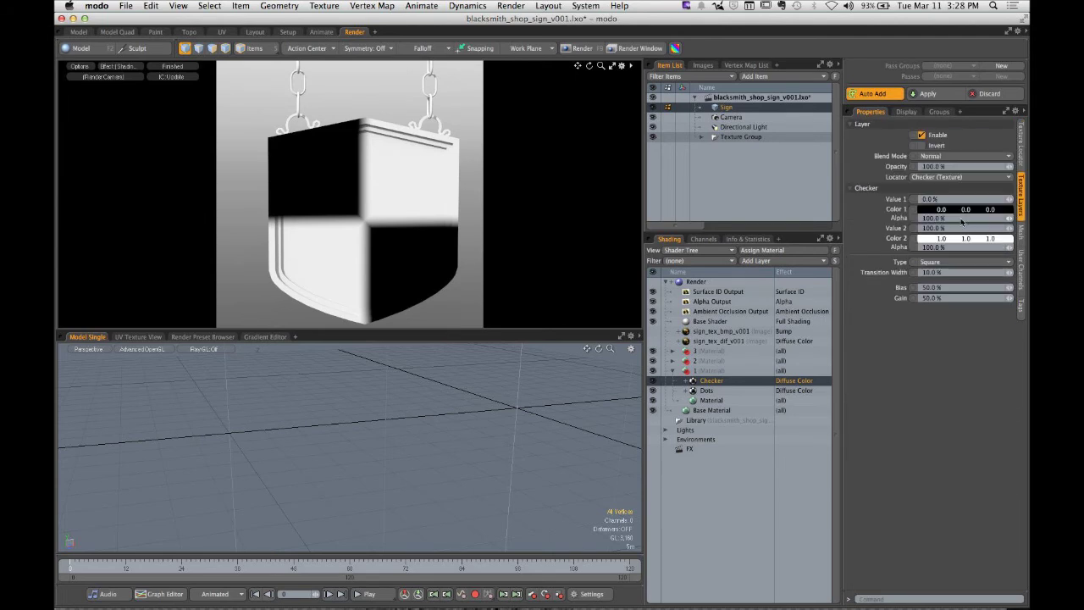
Step: Set the Checker layer's blend mode to Multiply
click(972, 157)
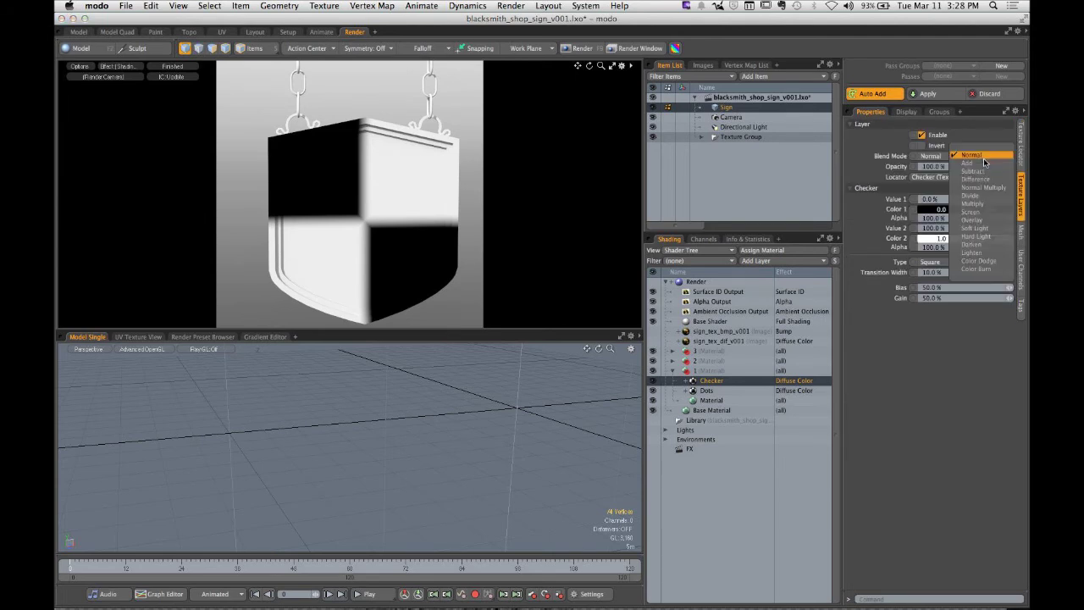
click(987, 205)
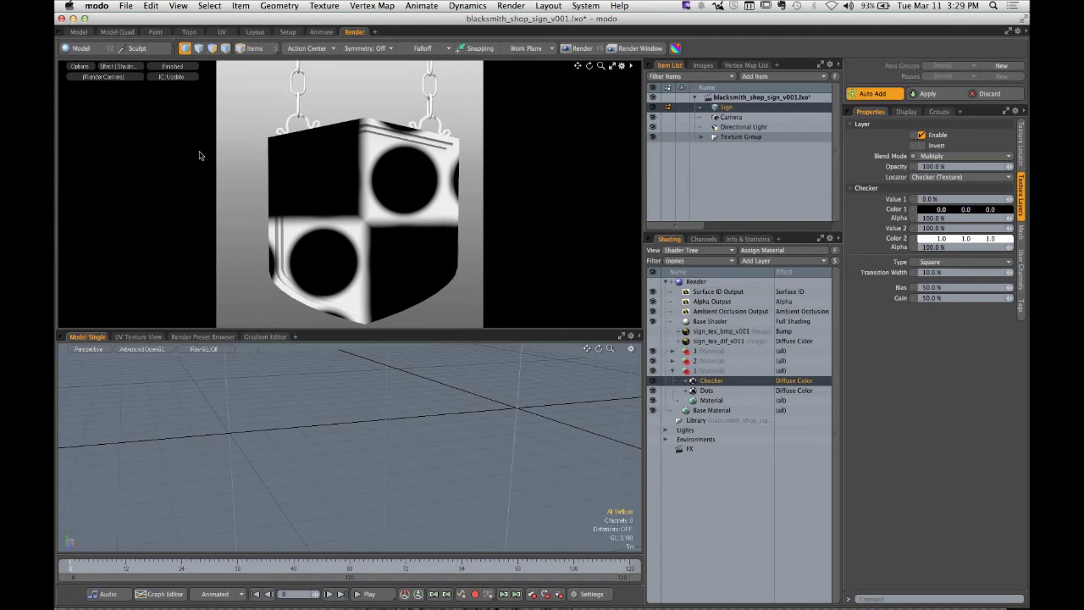
Step: Inspect the sign's UV map beside the 3D model and select all polygons of the chain link above the shield's hanging ring
click(222, 31)
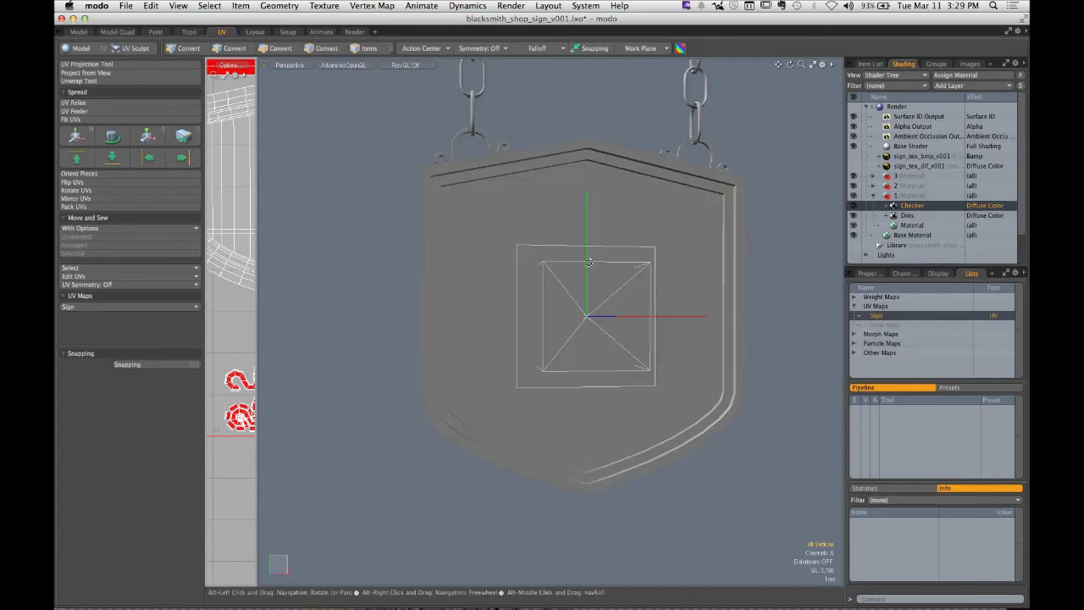
drag(256, 254, 470, 268)
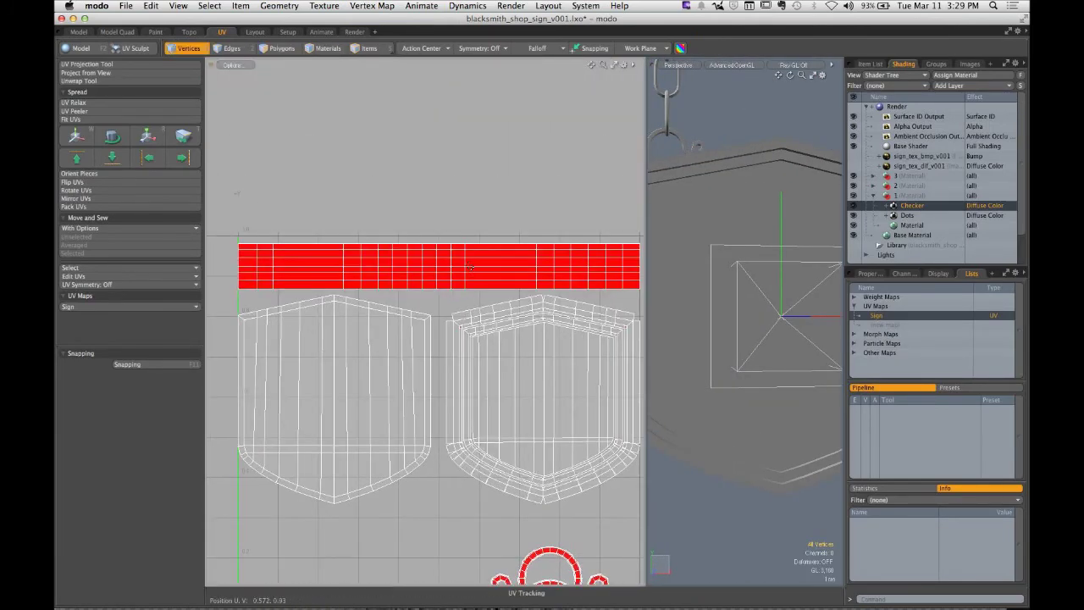
key(2)
key(3)
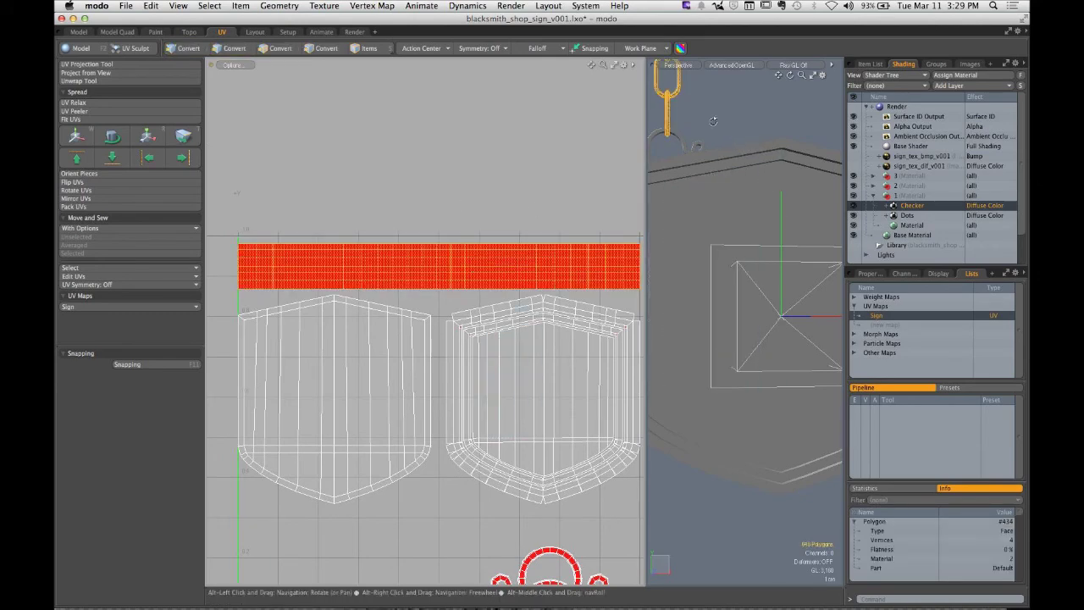
drag(749, 136, 761, 246)
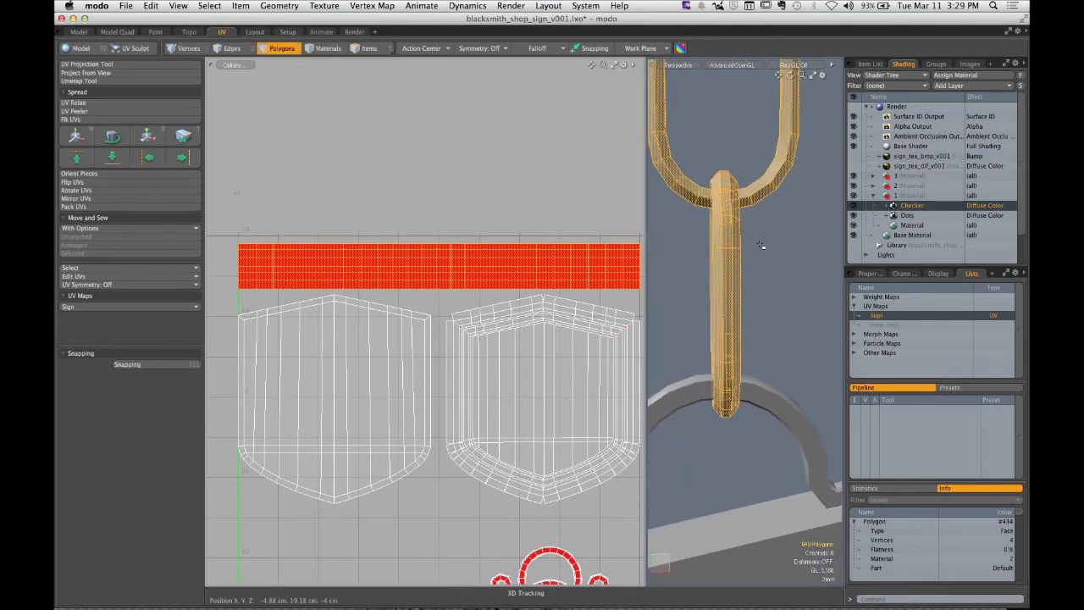
click(772, 245)
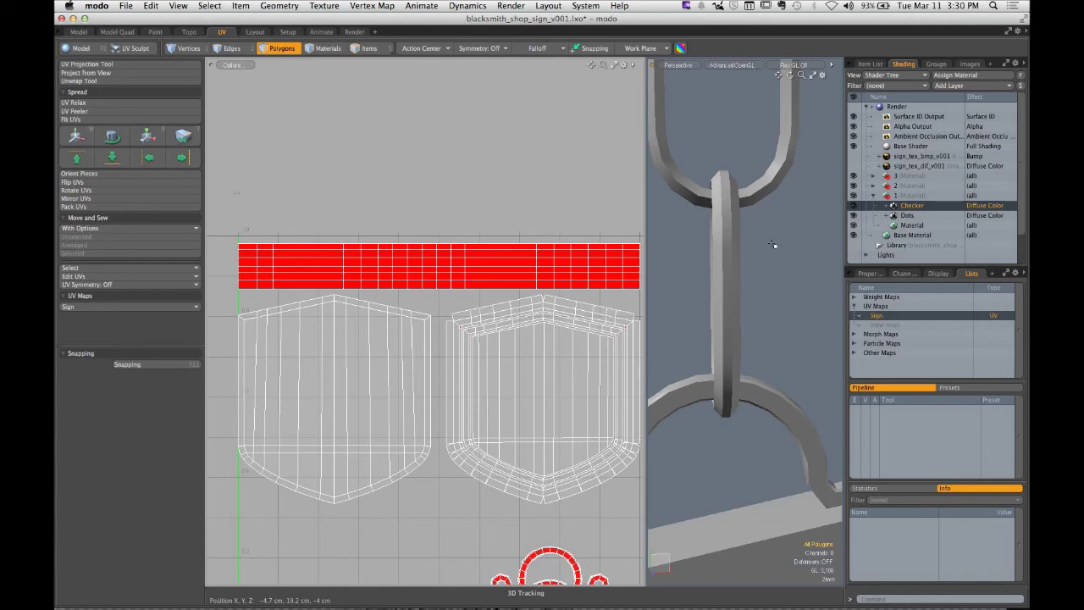
double_click(737, 256)
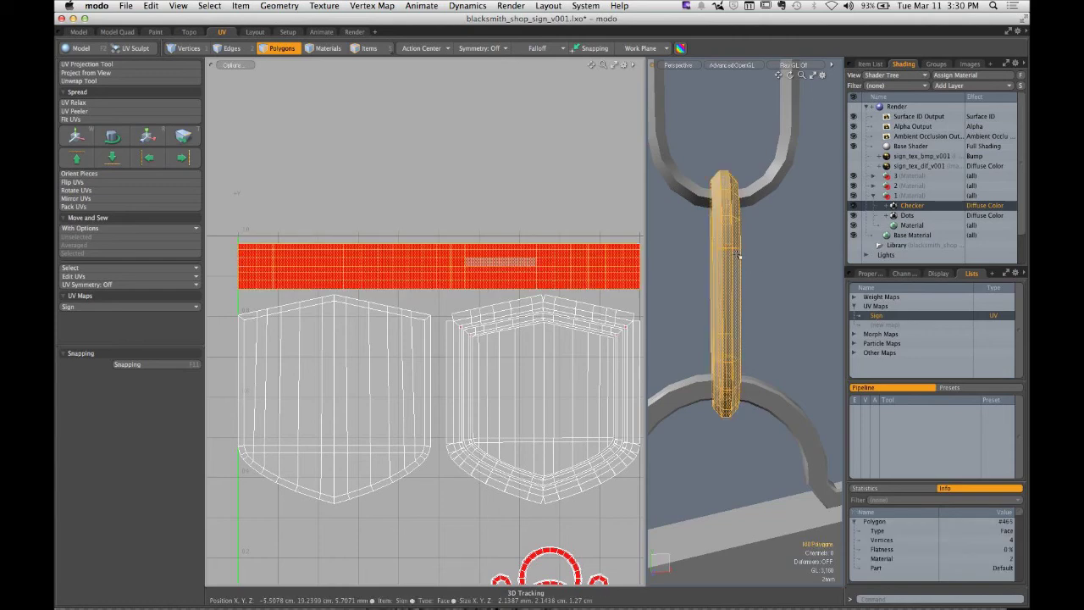
Step: Identify the chain's material group from the render preview and move the Dots texture from material 1 into material 2
click(354, 32)
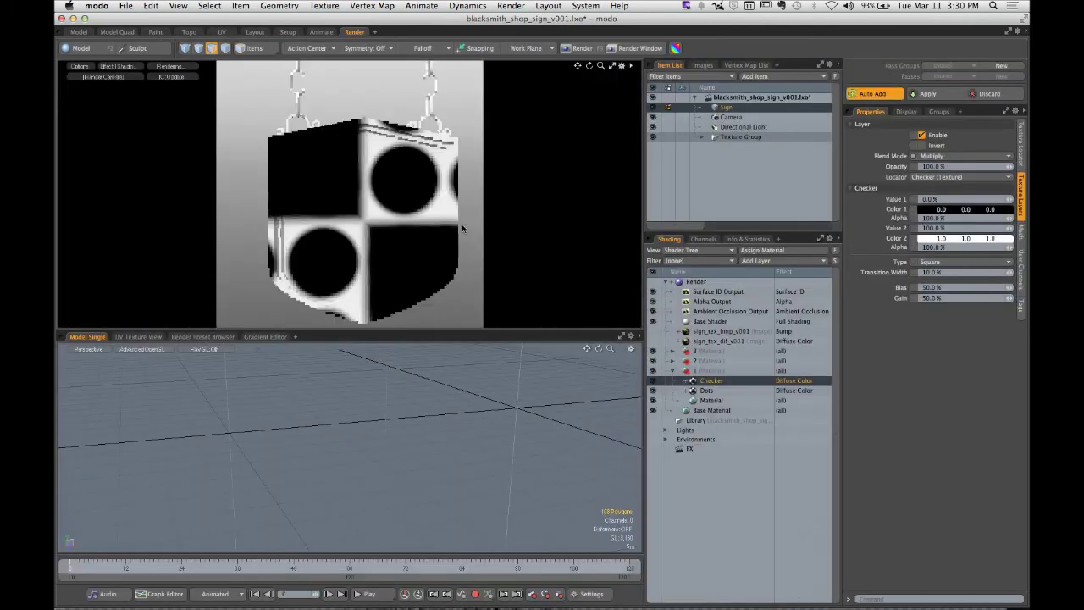
mouse_move(462, 224)
mouse_down()
mouse_move(634, 210)
mouse_move(331, 189)
mouse_up()
click(296, 99)
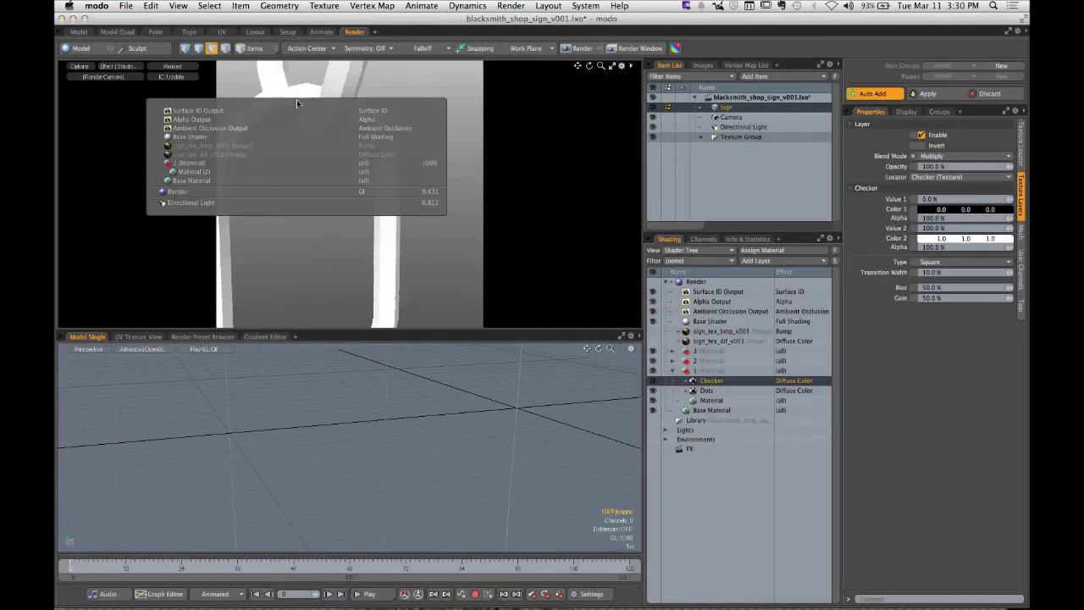
click(227, 164)
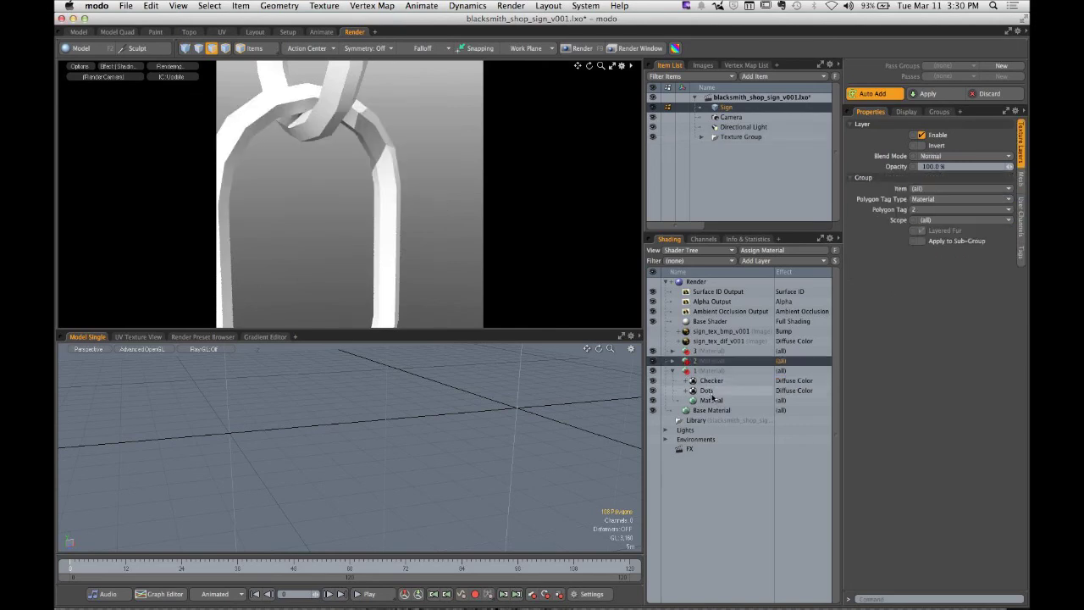
click(706, 390)
mouse_move(706, 390)
mouse_down()
mouse_move(702, 366)
mouse_move(674, 365)
mouse_up()
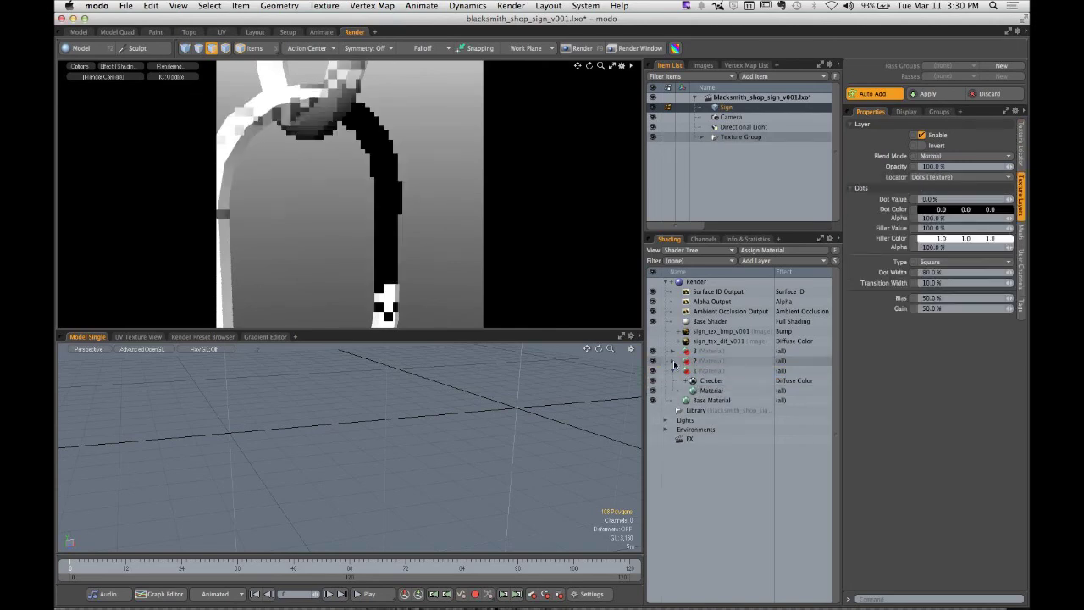
click(673, 361)
click(706, 371)
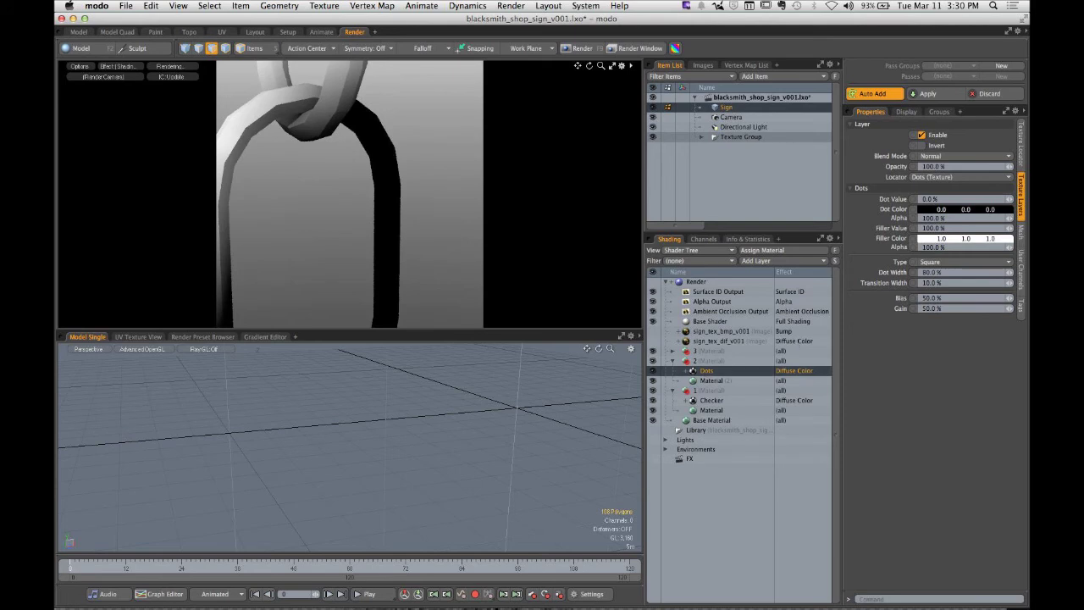
Step: Set the Dots texture's projection type to Cylindrical and auto-size it to the chain
click(959, 271)
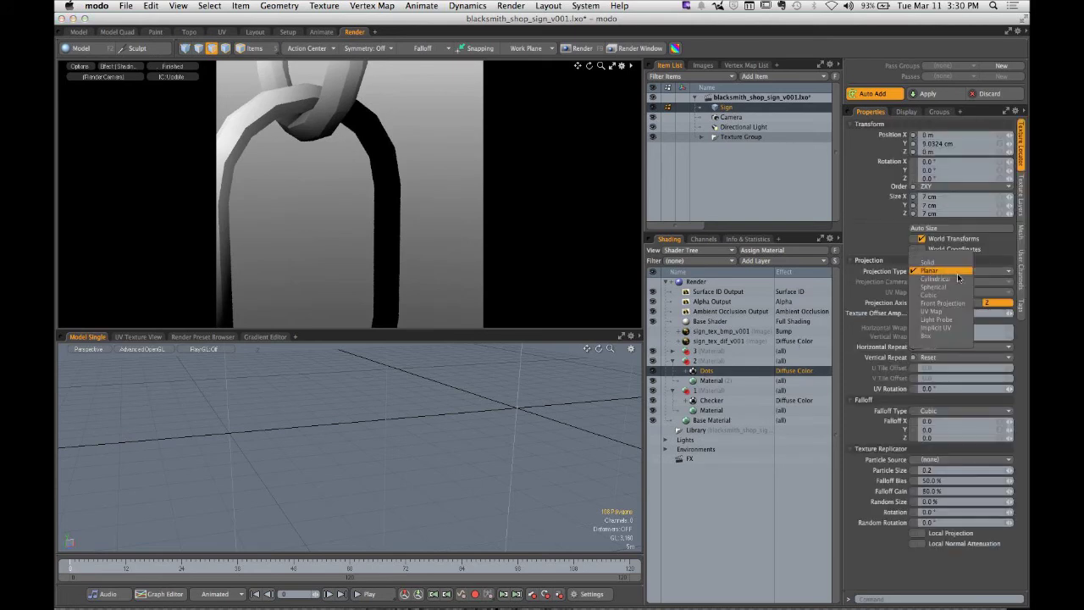
click(957, 281)
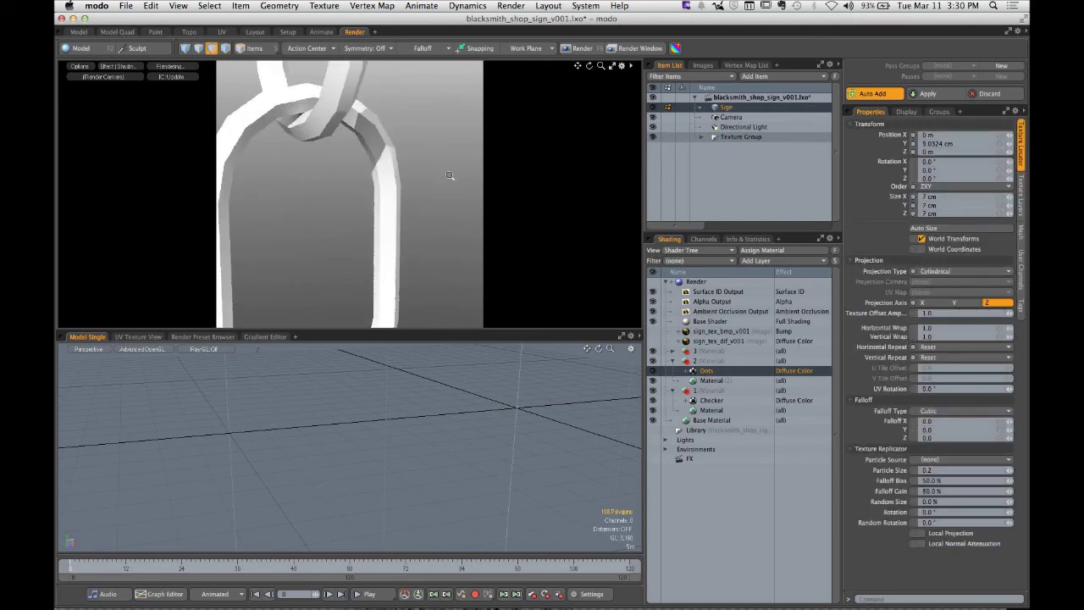
scroll(262, 181, down, 5)
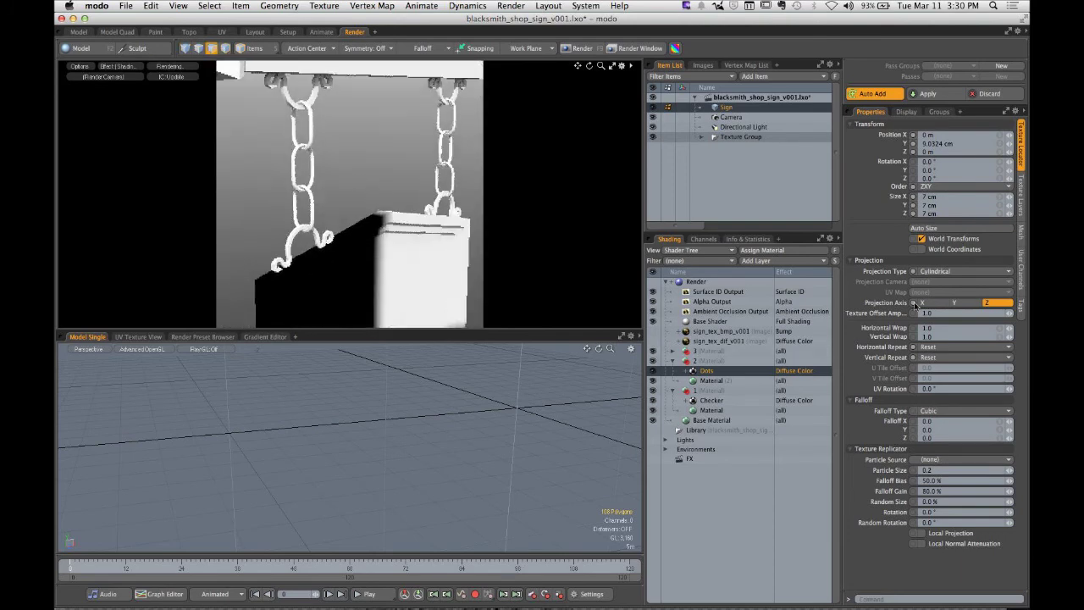
click(946, 229)
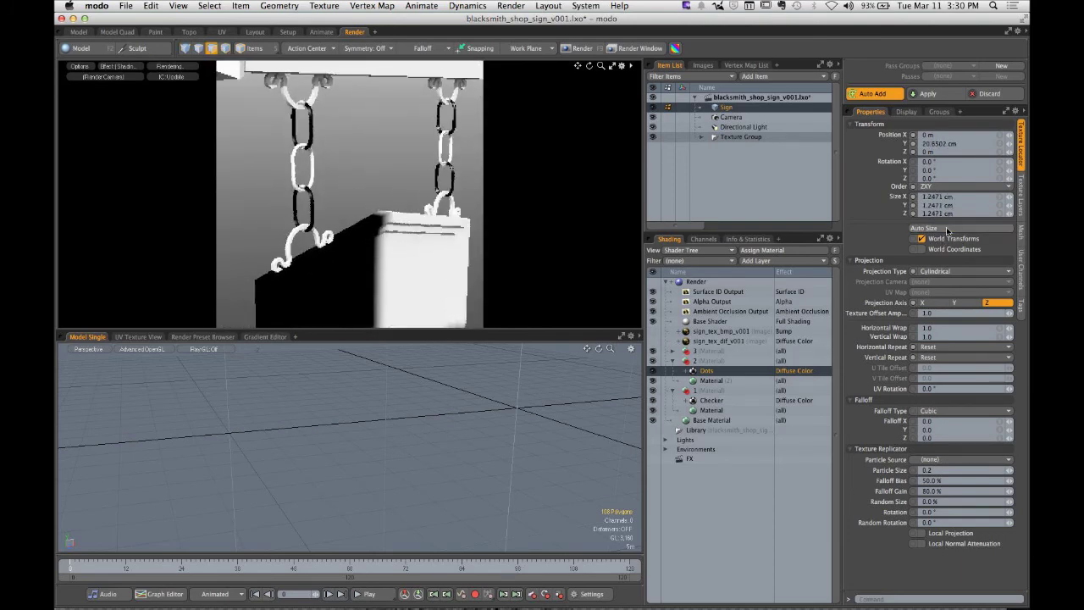
Step: Change the Dots texture's size to -2.7 cm on all three axes and inspect the chain links up close
click(1008, 198)
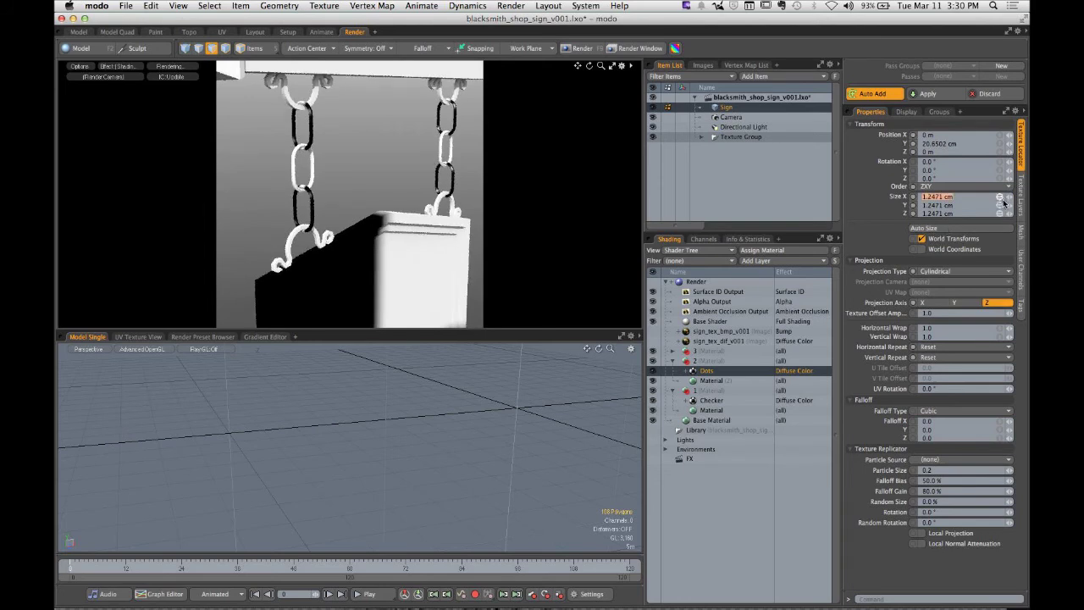
drag(1009, 203, 973, 199)
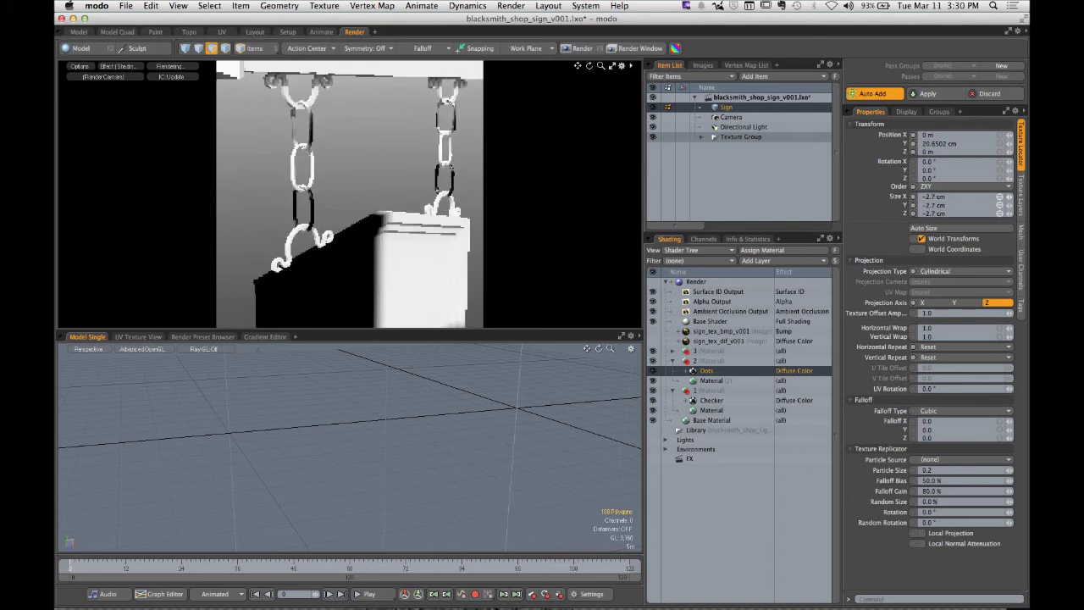
drag(328, 200, 430, 203)
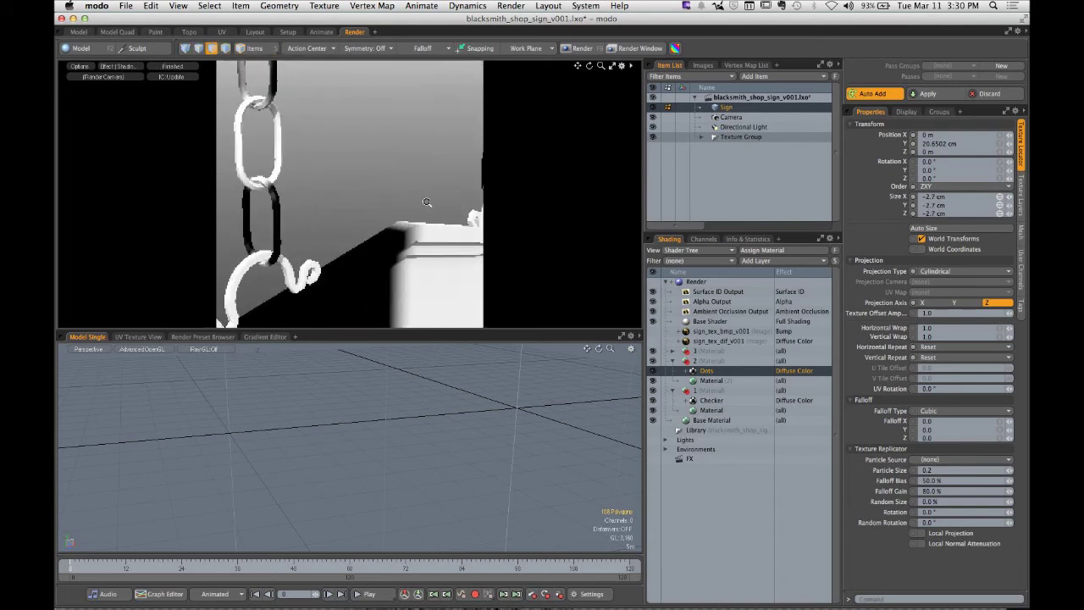
drag(234, 188, 331, 208)
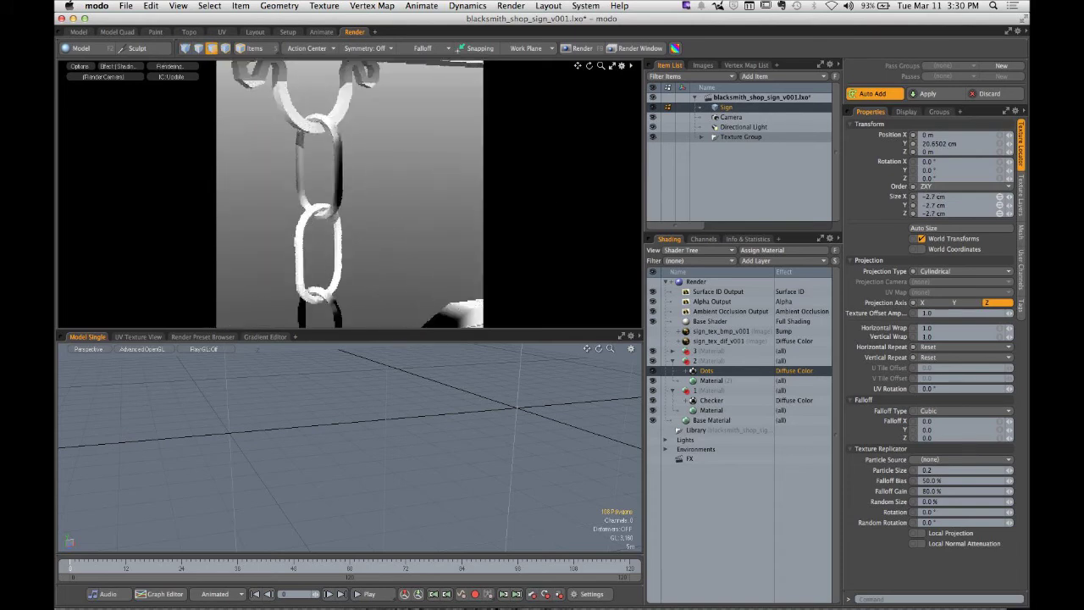
Step: Set the Dots texture's size to 5.7 mm on all three axes and its projection type to Planar
drag(1011, 203, 1009, 179)
key(super+z)
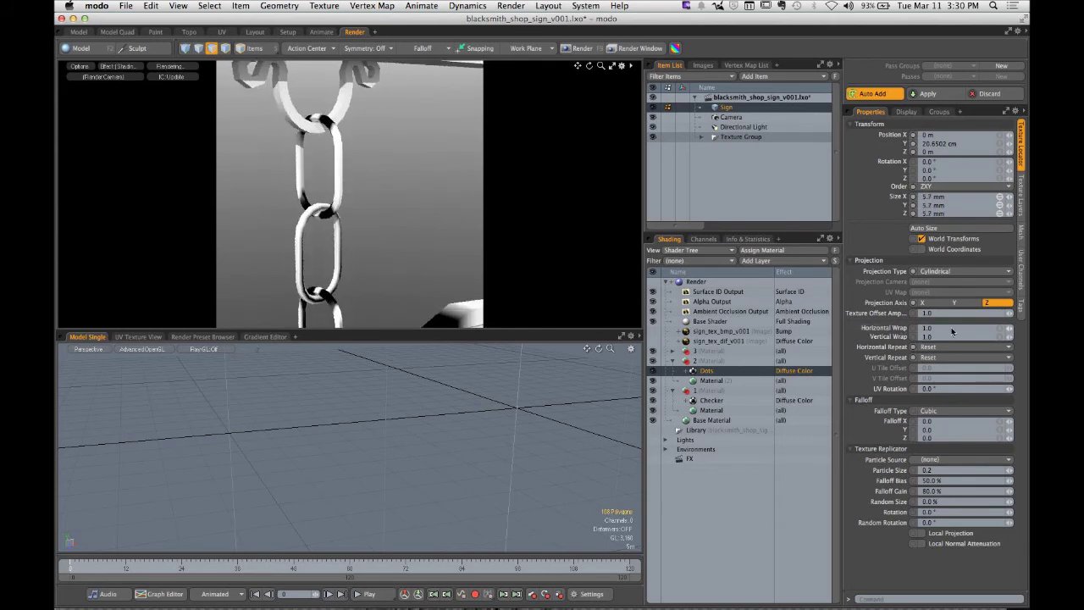
click(961, 272)
click(941, 263)
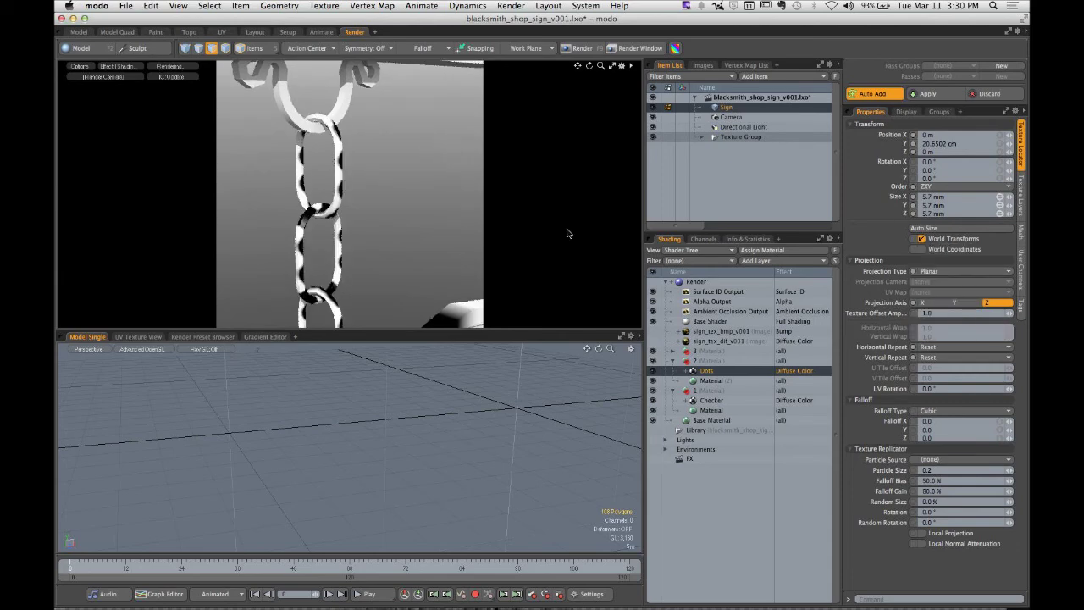
Step: Reduce the Dots texture to 1 mm on all three axes and change its effect to Bump
drag(356, 194, 334, 213)
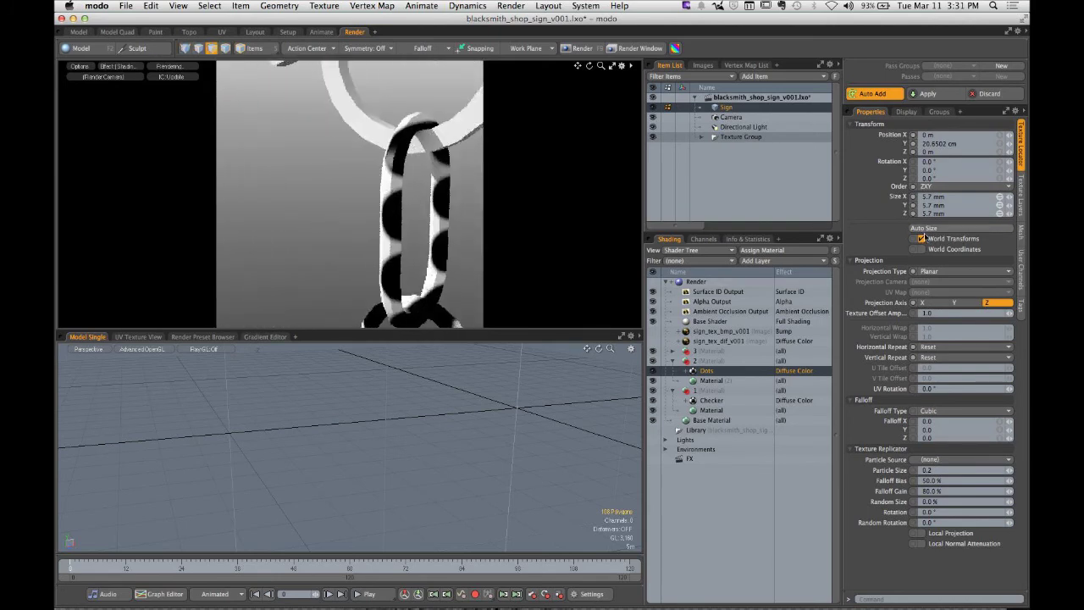
drag(1007, 201, 971, 200)
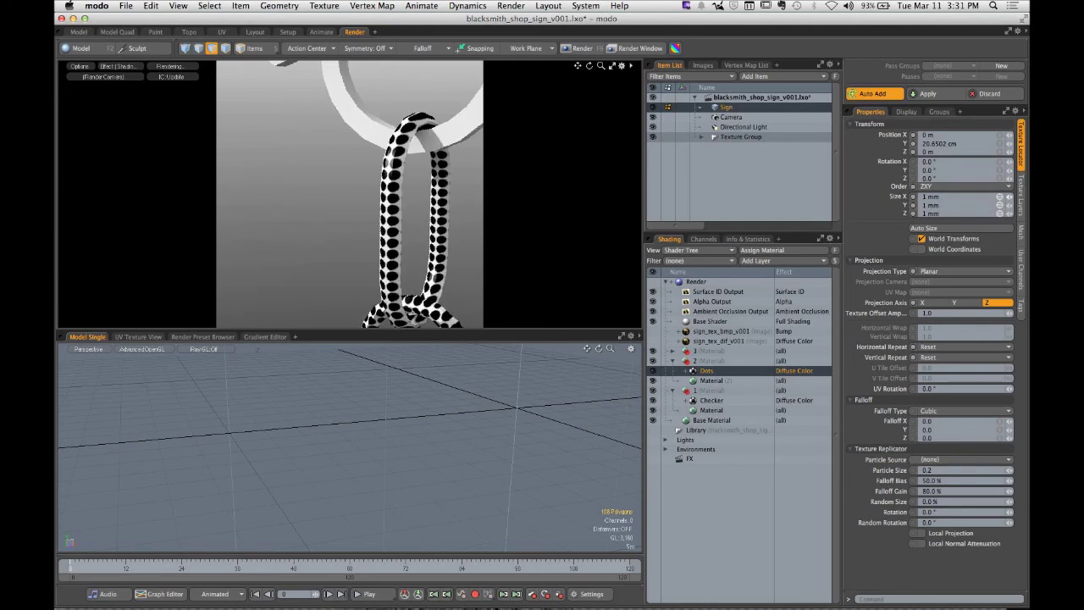
click(790, 373)
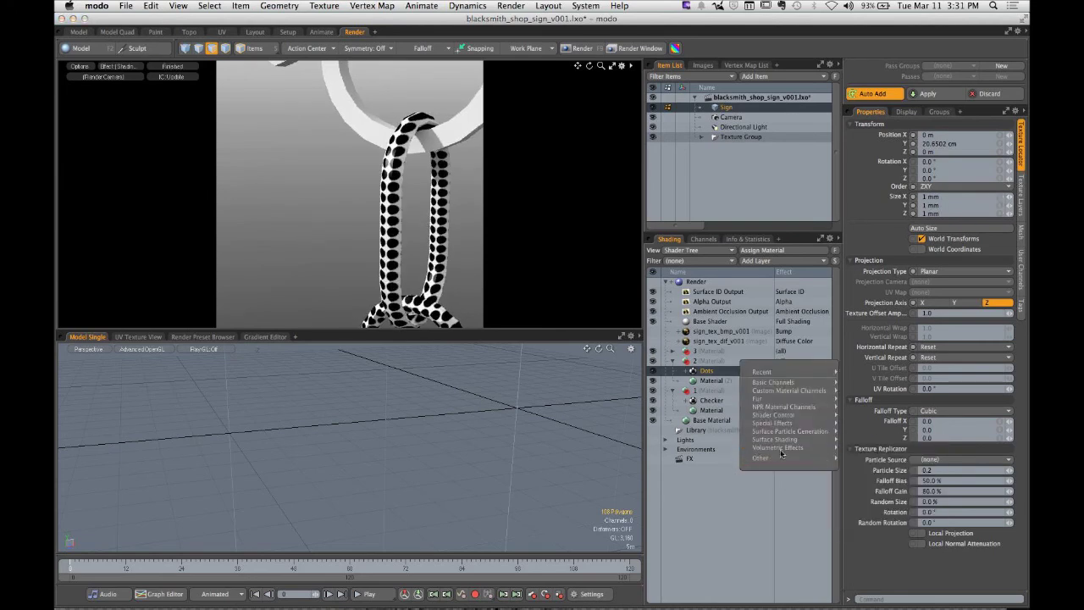
mouse_move(783, 439)
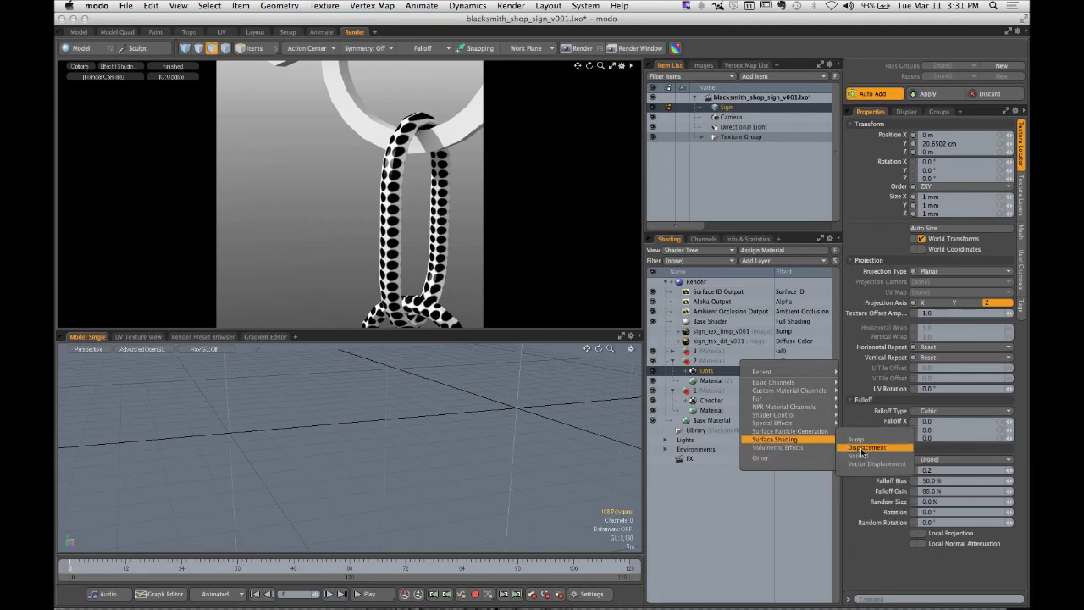
click(856, 440)
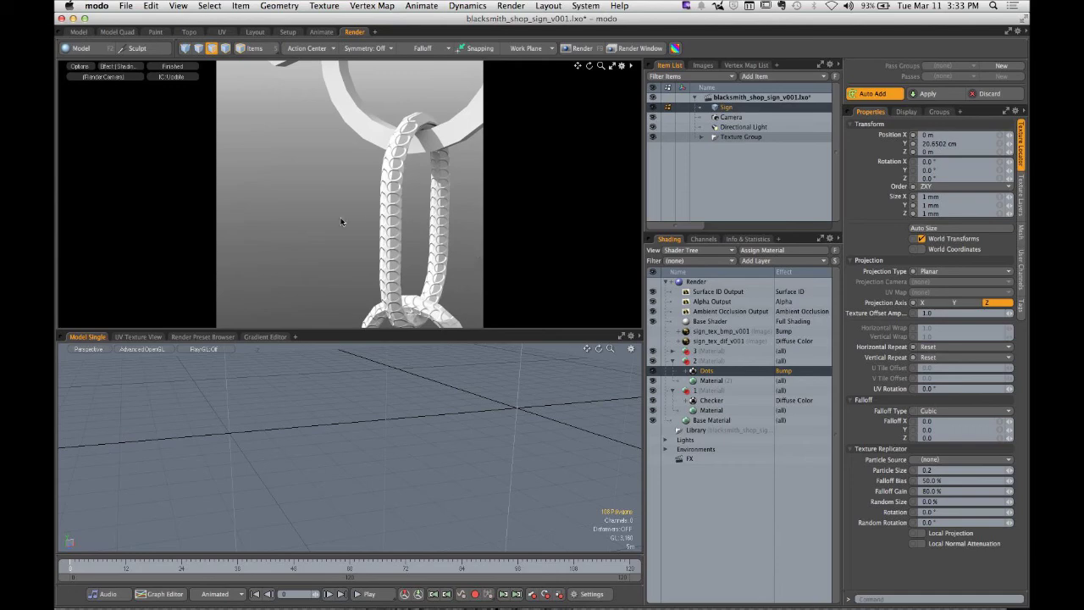
Step: Return to the Model layout, clear the polygon selection and show the empty area beside the sign post in front view
click(78, 31)
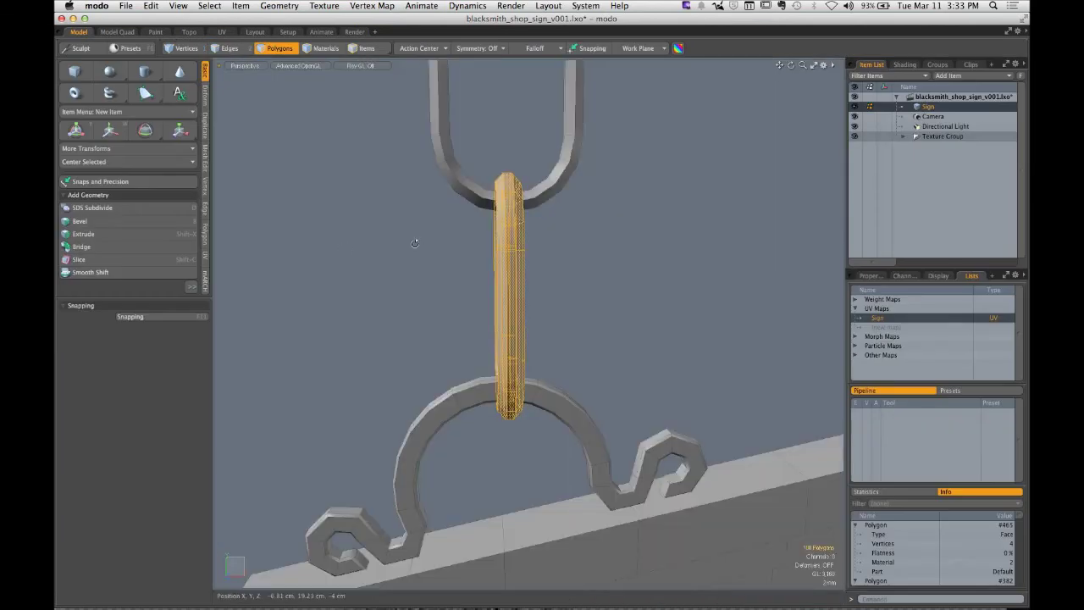
scroll(483, 293, down, 5)
drag(483, 293, 316, 260)
click(353, 266)
double_click(316, 260)
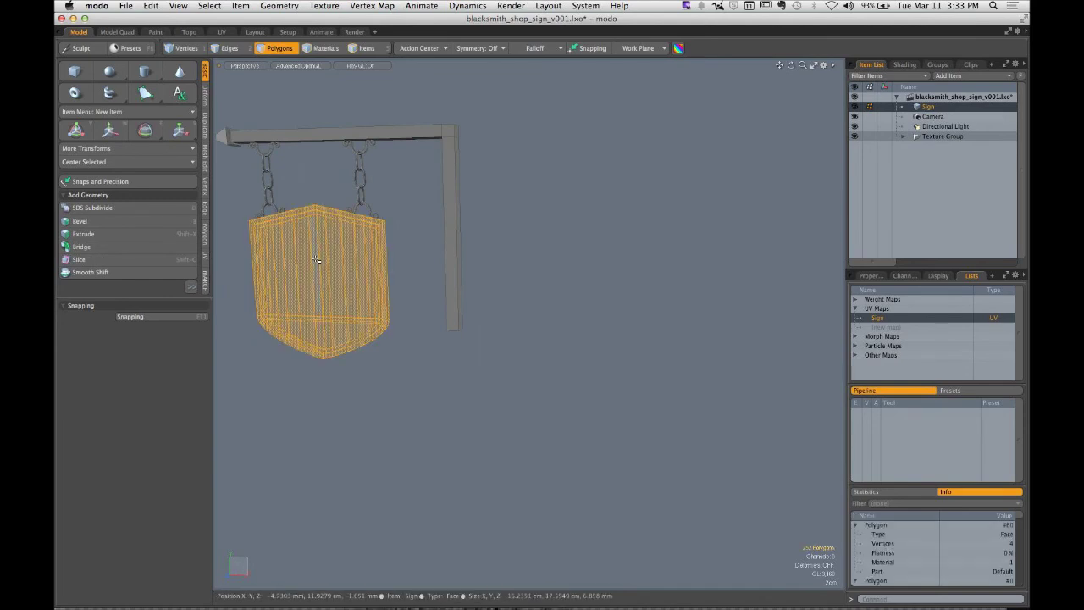
click(489, 266)
drag(489, 266, 557, 259)
key(KP_2)
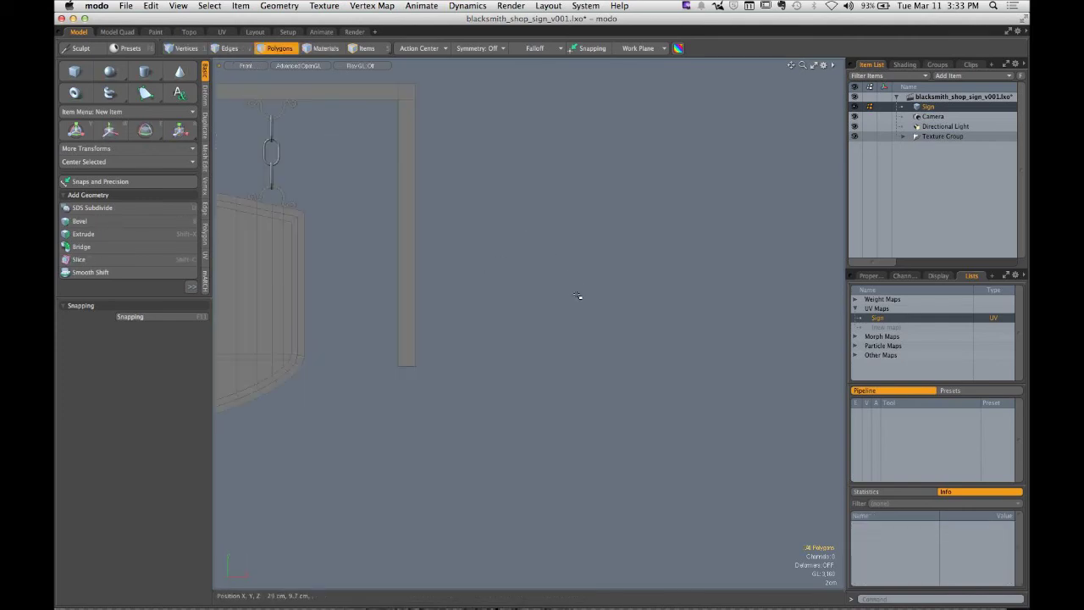
drag(468, 261, 527, 243)
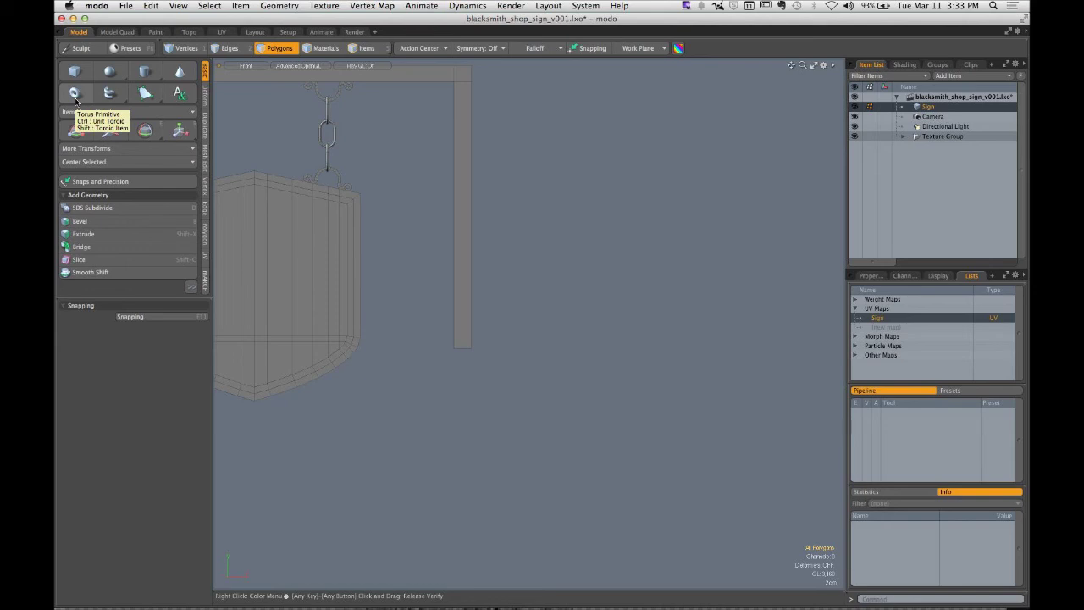
Step: Draw a tall flat rectangle beside the sign post with the Cube primitive in front view
click(75, 71)
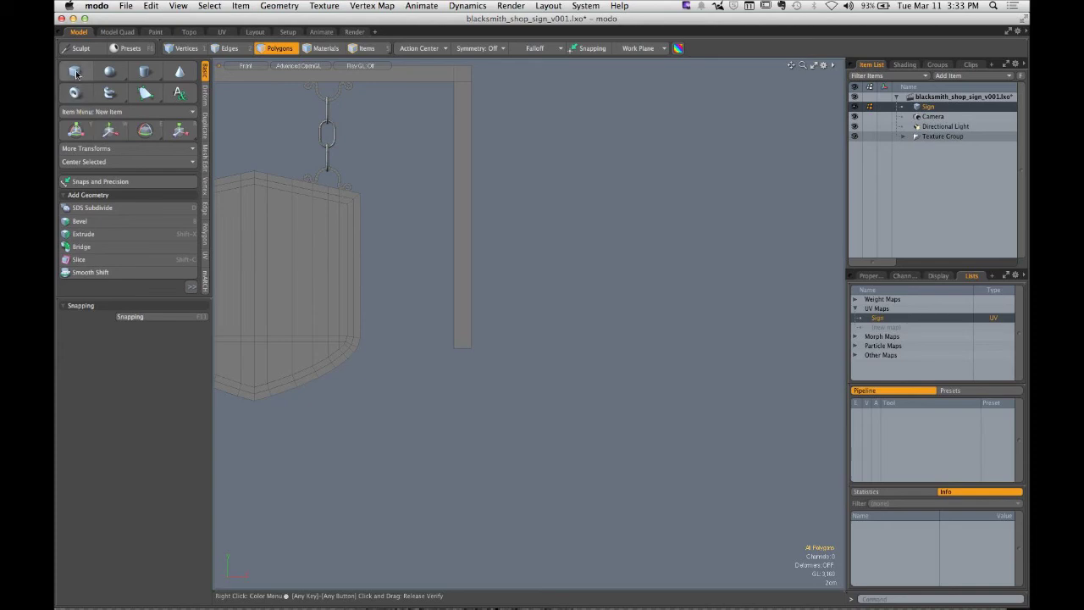
mouse_move(634, 211)
mouse_down()
mouse_move(511, 253)
mouse_move(484, 169)
mouse_move(501, 165)
mouse_up()
mouse_move(477, 119)
mouse_down()
mouse_move(616, 386)
mouse_move(635, 457)
mouse_move(637, 446)
mouse_up()
drag(532, 189, 496, 194)
key(space)
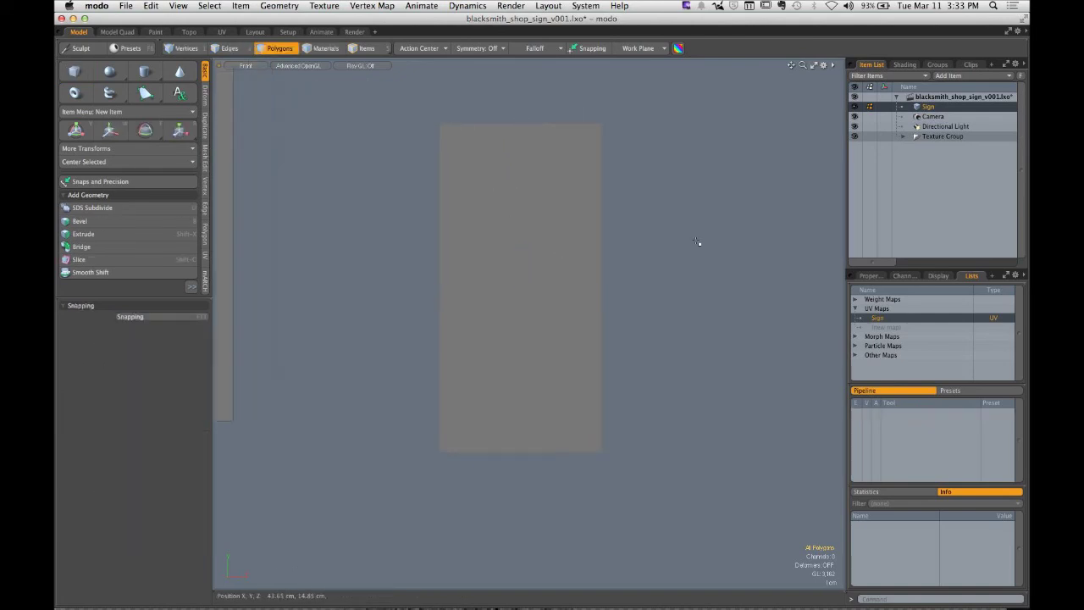
Step: Extrude the new rectangle's faces -1.75 cm in Z to turn it into a thick panel
click(525, 259)
key(ctrl+space)
click(687, 230)
mouse_move(631, 240)
mouse_down()
mouse_move(658, 234)
mouse_move(618, 257)
mouse_up()
key(shift+x)
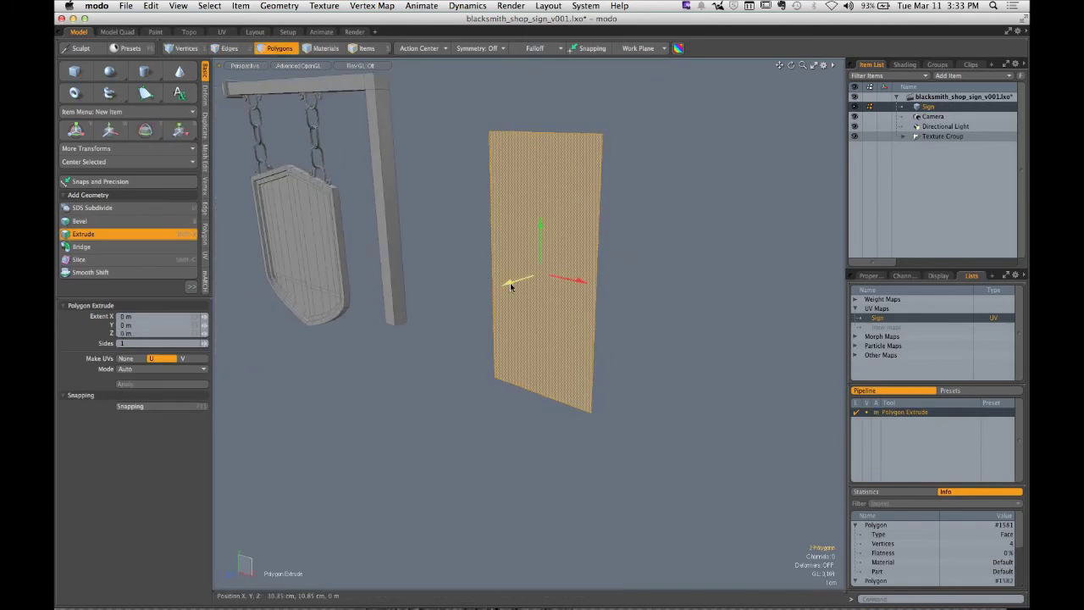
drag(508, 283, 523, 276)
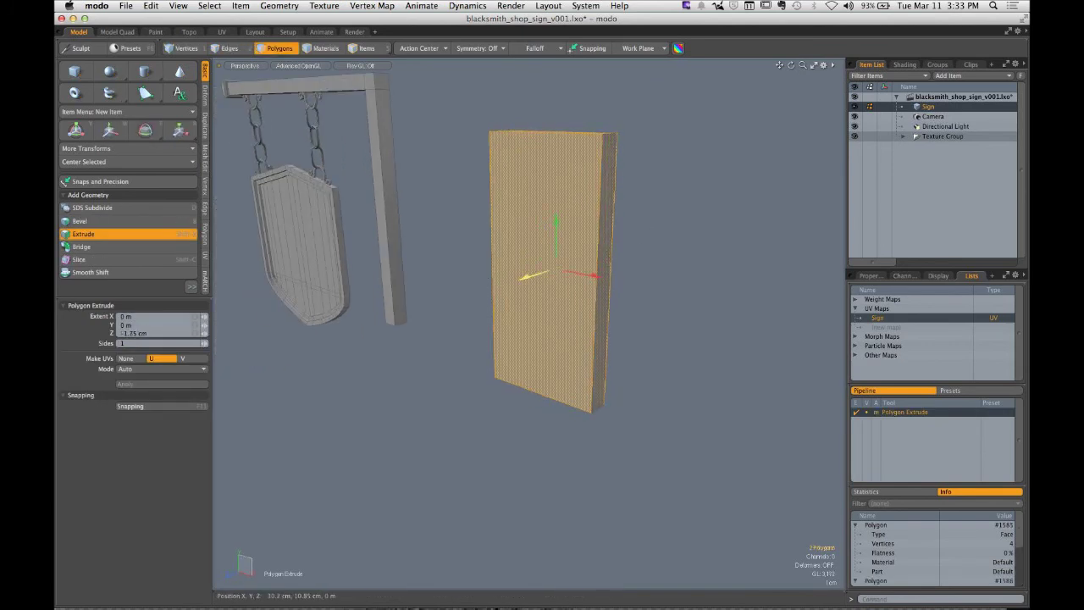
key(space)
click(653, 218)
Step: Bevel the panel's front and back faces inward to leave a narrow border around each
drag(653, 218, 656, 252)
key(3)
click(544, 211)
key(b)
key(space)
click(685, 230)
Step: Try to bridge the panel's inset faces
click(552, 234)
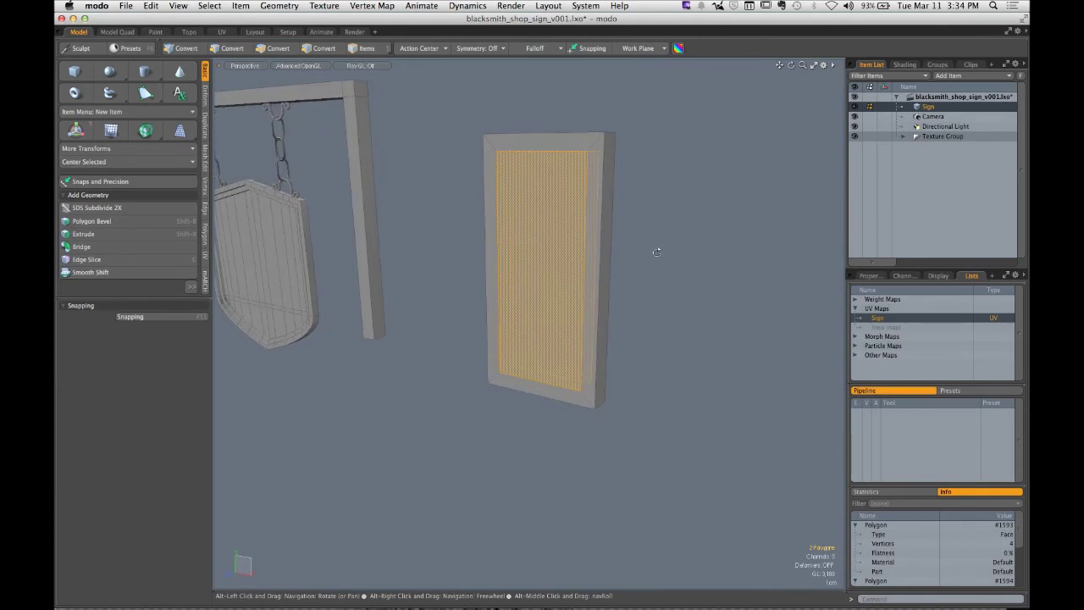
click(66, 246)
drag(485, 413, 474, 415)
key(space)
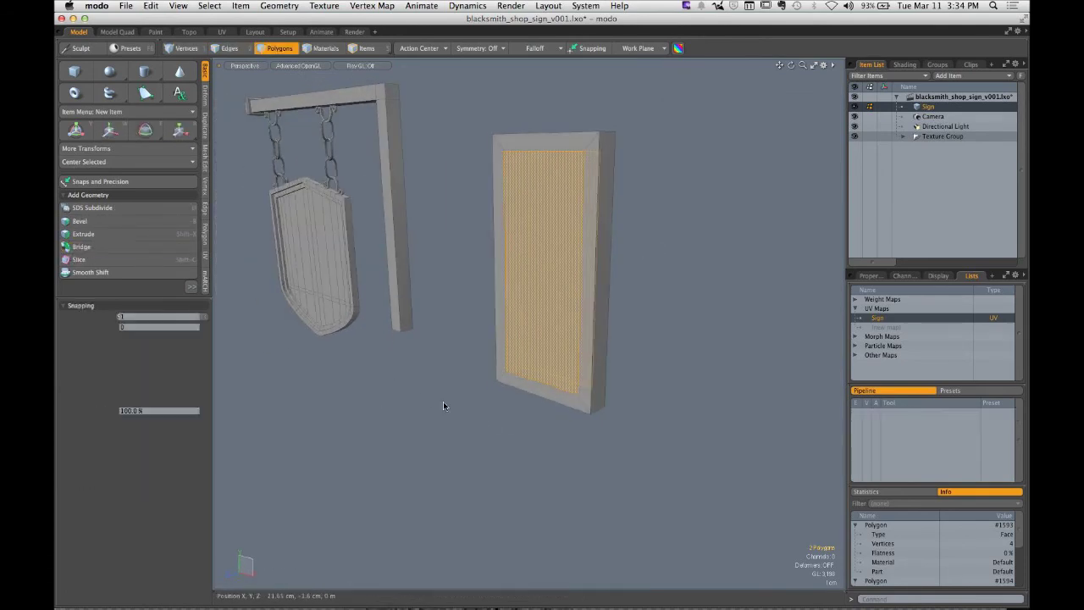
Step: Bridge the panel's front and back inset faces with Auto Connection and Continuous Bridges turned off
drag(443, 405, 554, 297)
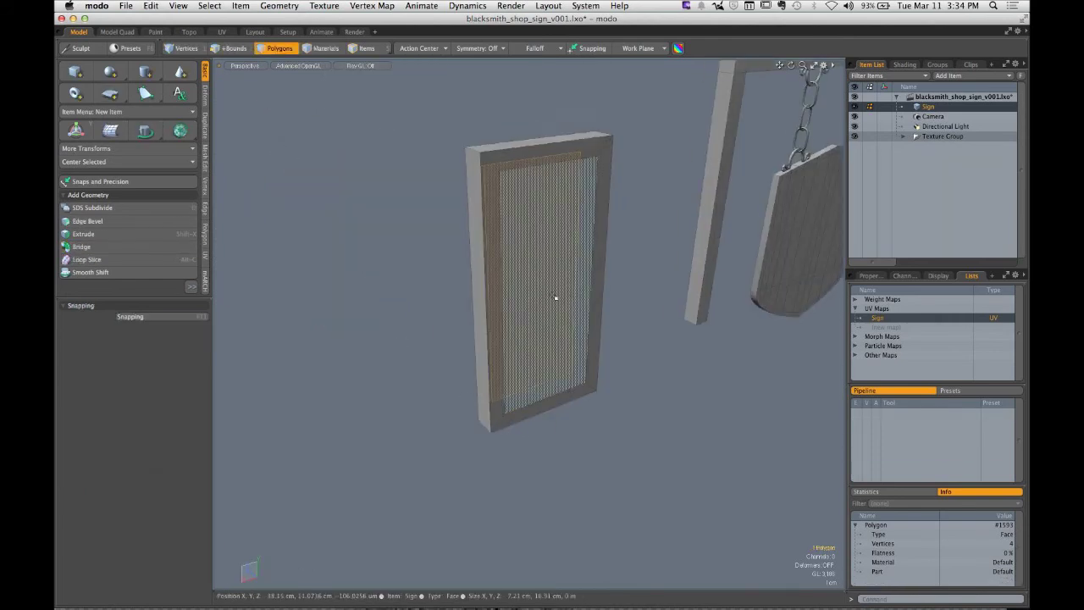
shift+click(554, 297)
drag(389, 317, 557, 310)
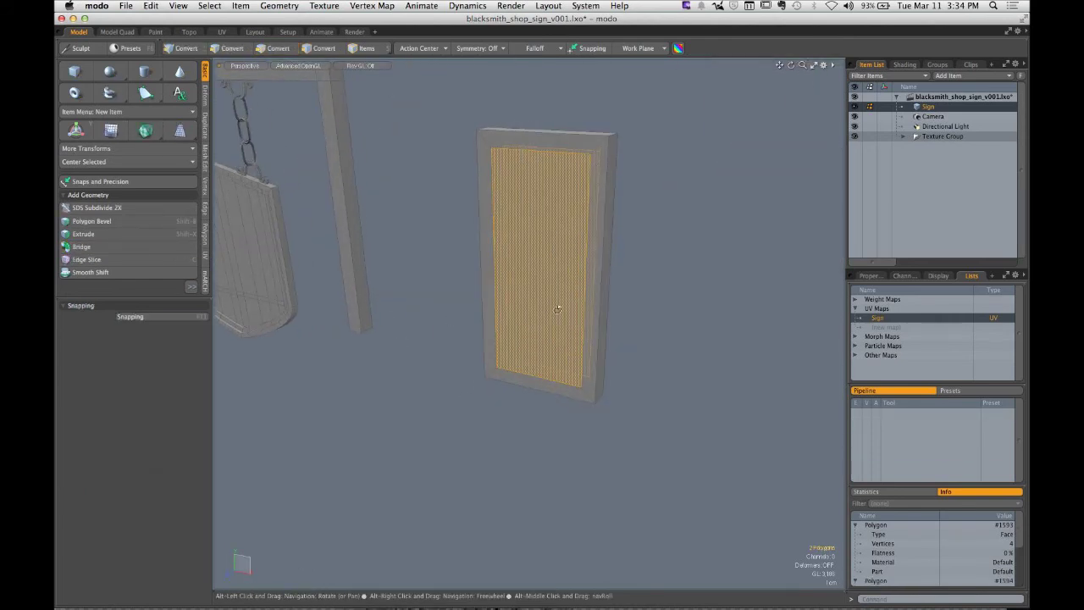
click(110, 247)
click(504, 352)
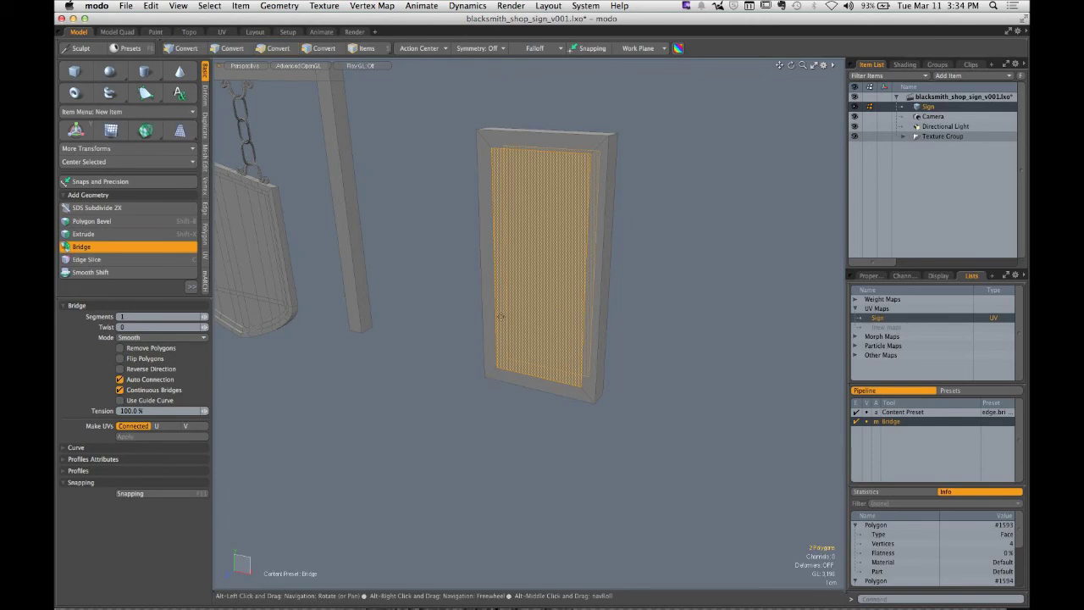
click(153, 379)
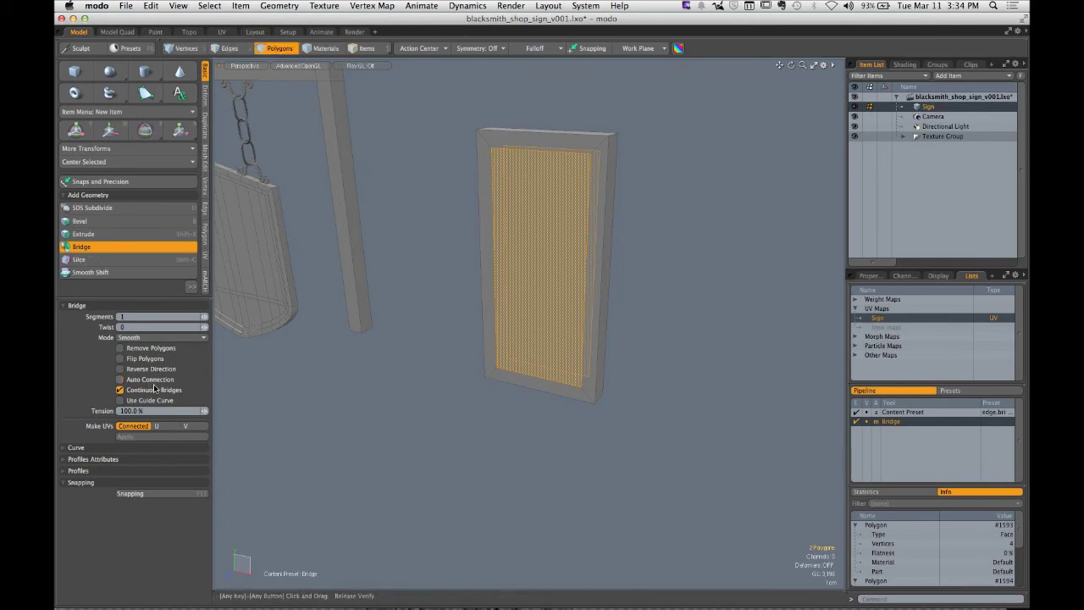
click(159, 389)
drag(509, 362, 694, 316)
Step: Check the bridged panel by reselecting its center face, then undo the bridge
key(q)
key(a)
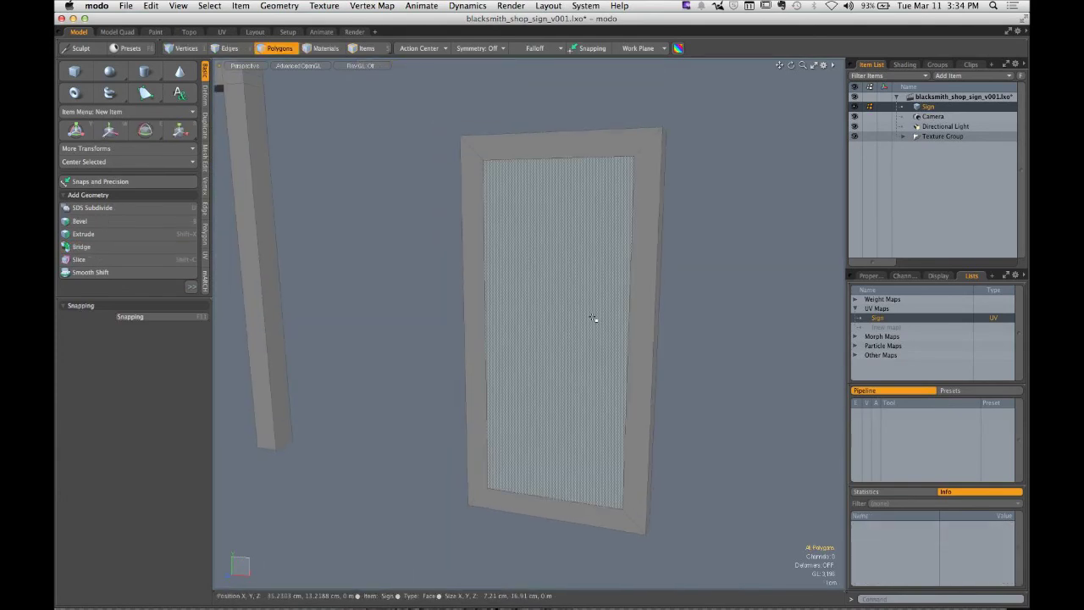
click(592, 316)
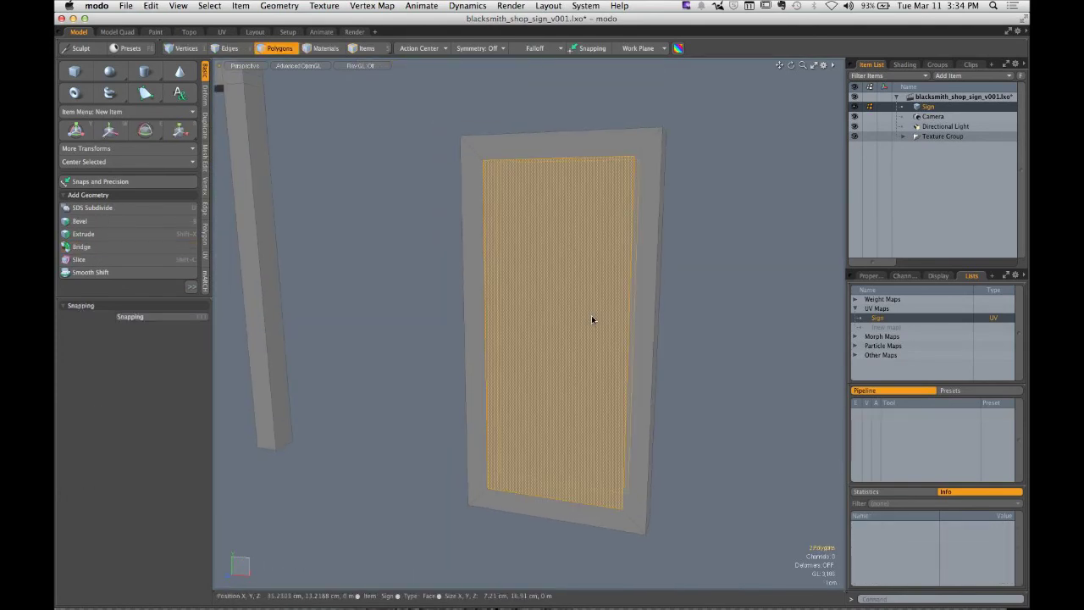
click(695, 312)
key(ctrl+z)
Step: Bridge the two inset faces again and delete the selected center faces to open the panel into a hollow frame
drag(624, 314, 678, 308)
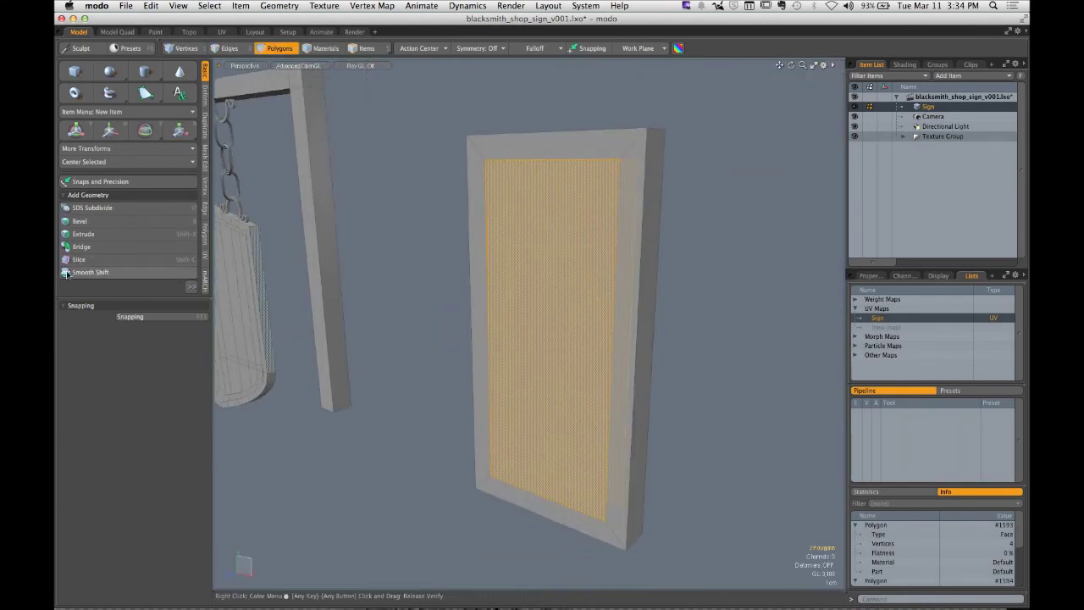
click(81, 246)
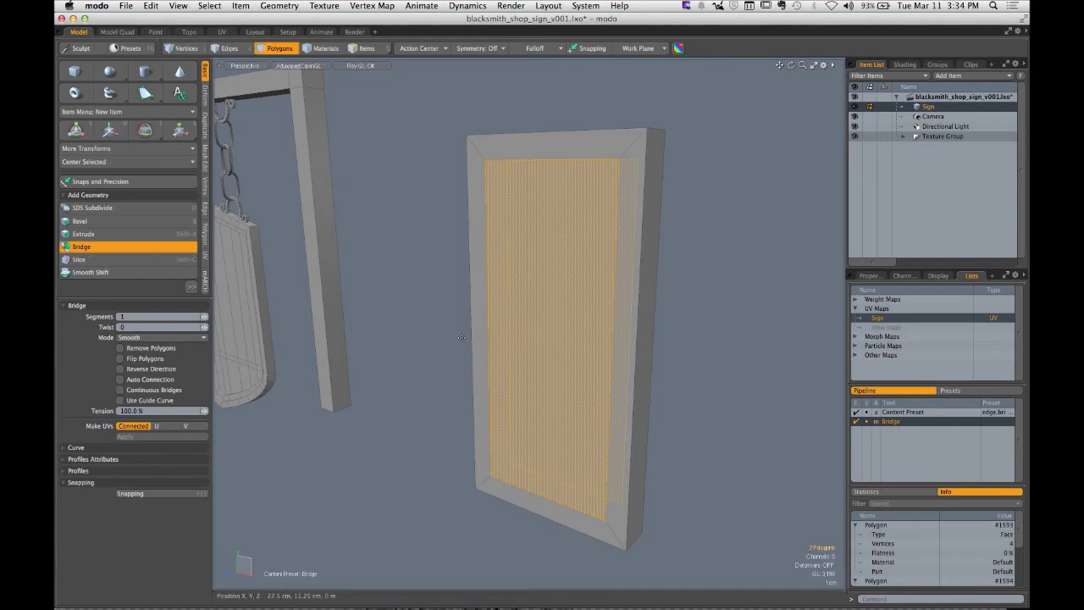
key(space)
key(Delete)
drag(571, 322, 547, 233)
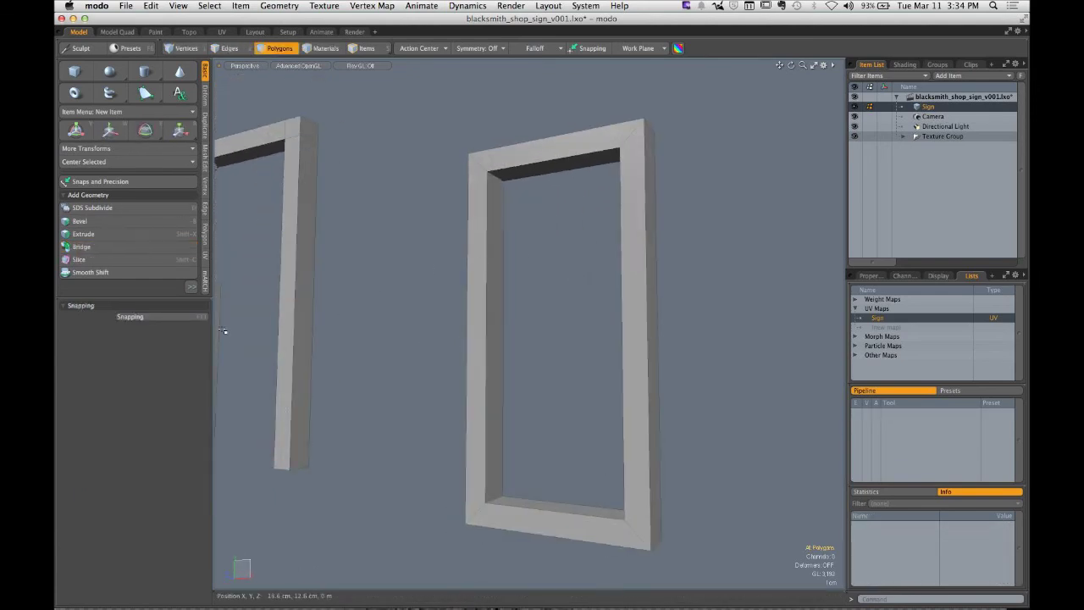
drag(224, 330, 537, 358)
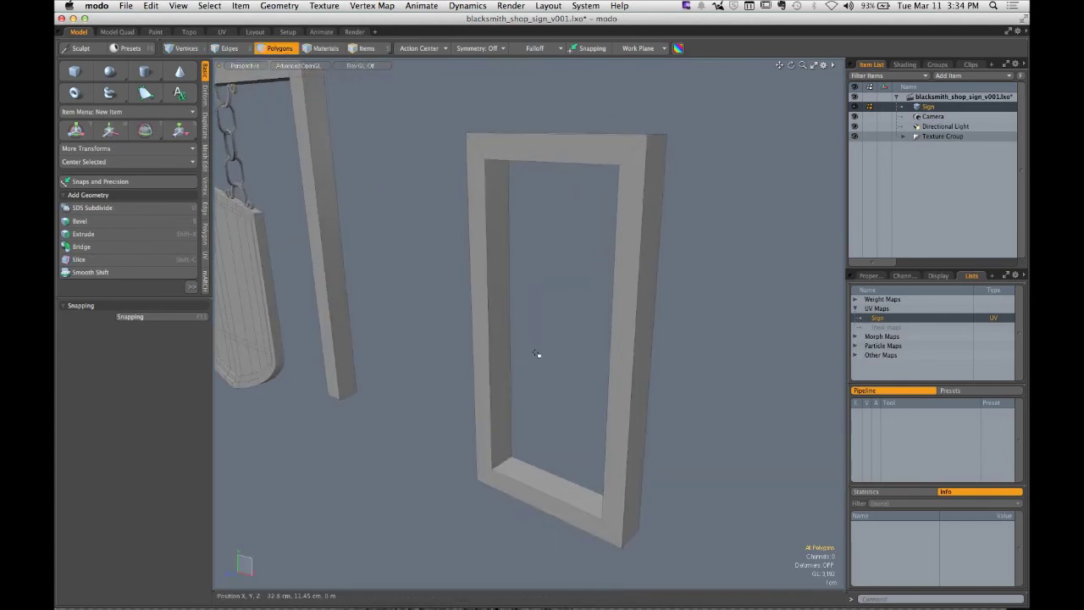
key(Tab)
key(Tab)
drag(513, 262, 609, 250)
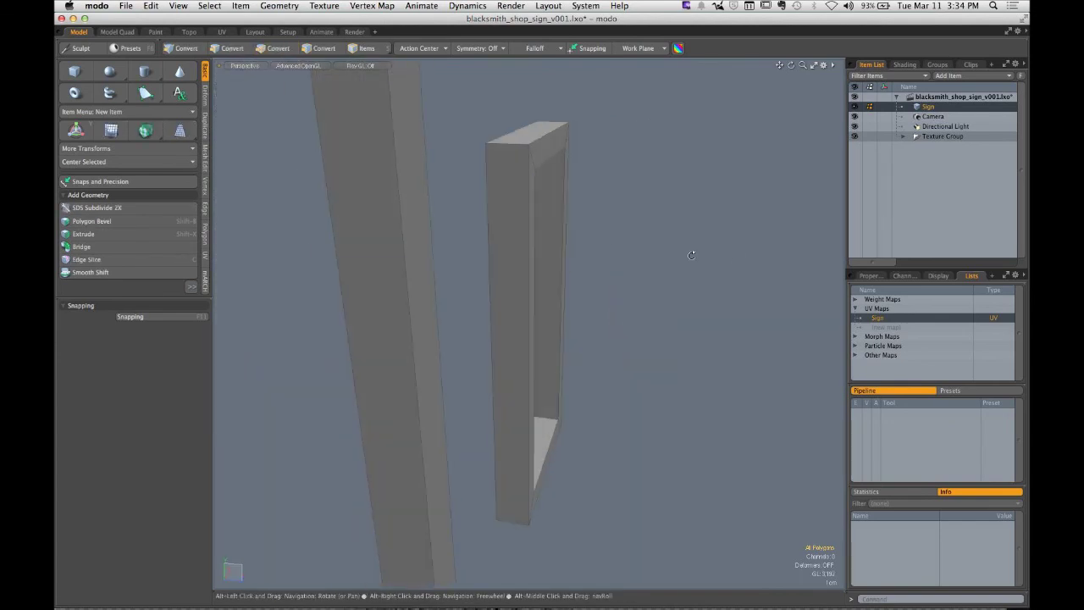
Step: Bevel the edges across all four corners of the frame to make it an elongated octagon
key(2)
click(498, 144)
drag(497, 144, 640, 121)
drag(430, 108, 522, 209)
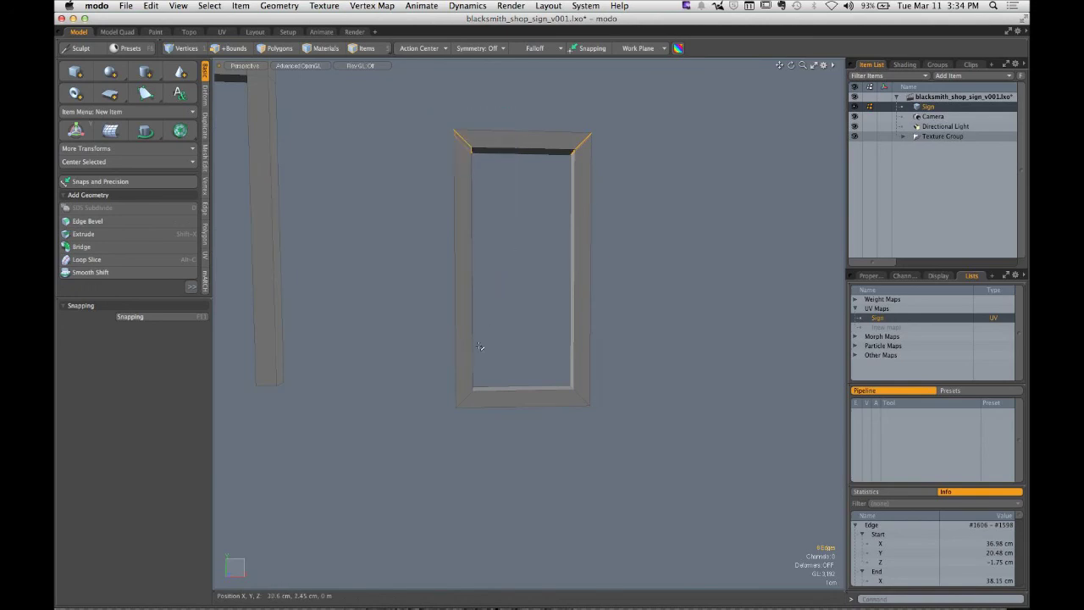
drag(446, 339, 529, 426)
drag(544, 374, 611, 236)
key(b)
key(q)
Step: Bevel the inner and outer edge loops on both the front and back of the octagonal frame
click(506, 301)
double_click(580, 273)
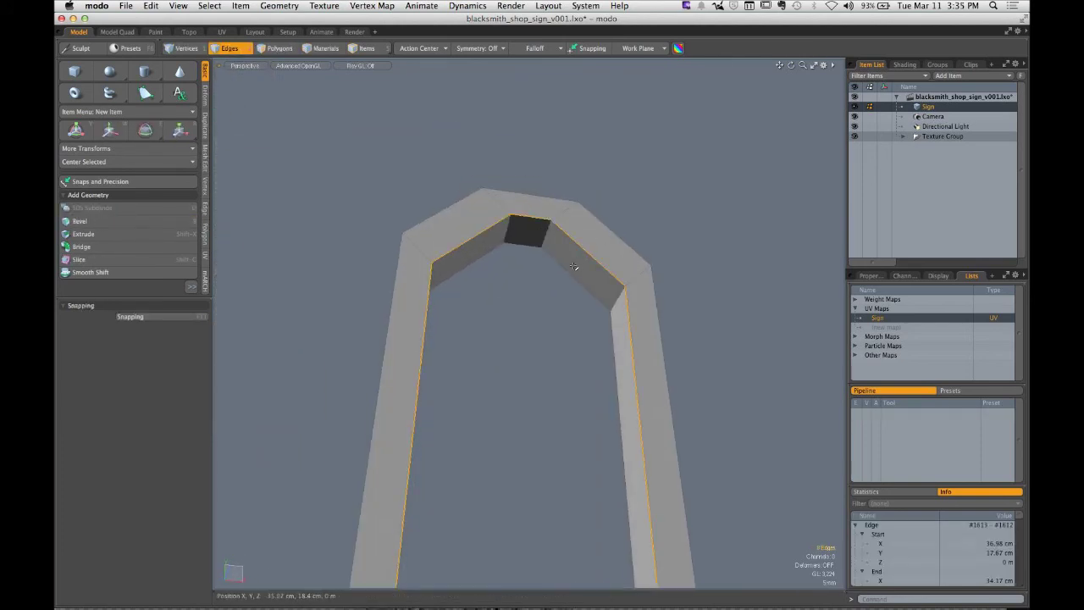
mouse_move(581, 272)
mouse_down()
mouse_move(573, 258)
mouse_move(592, 279)
mouse_up()
shift+double_click(573, 258)
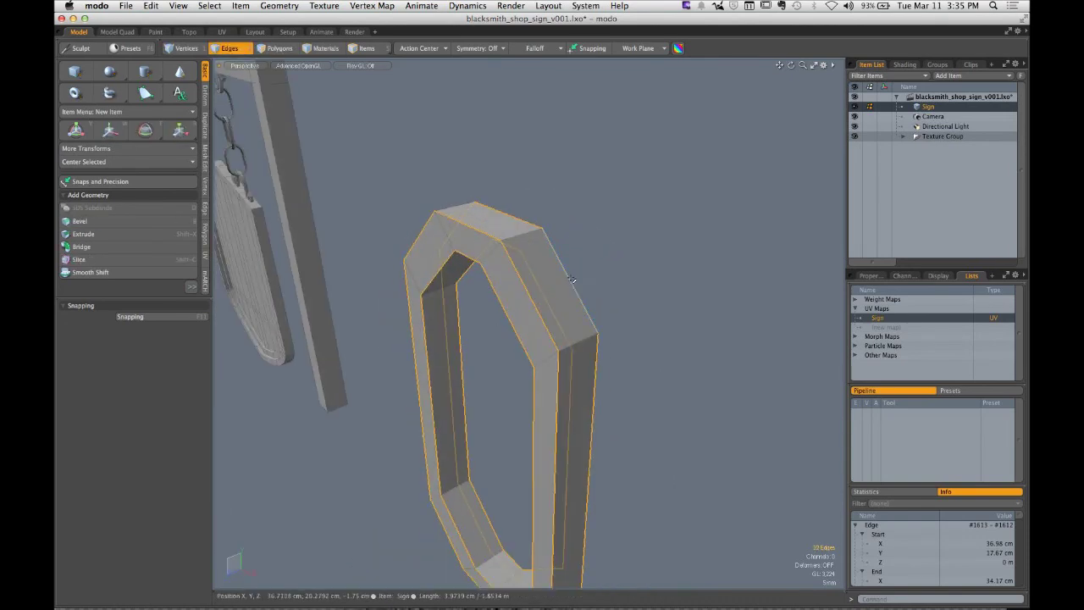
key(b)
drag(525, 461, 546, 455)
drag(563, 297, 482, 320)
key(space)
click(629, 266)
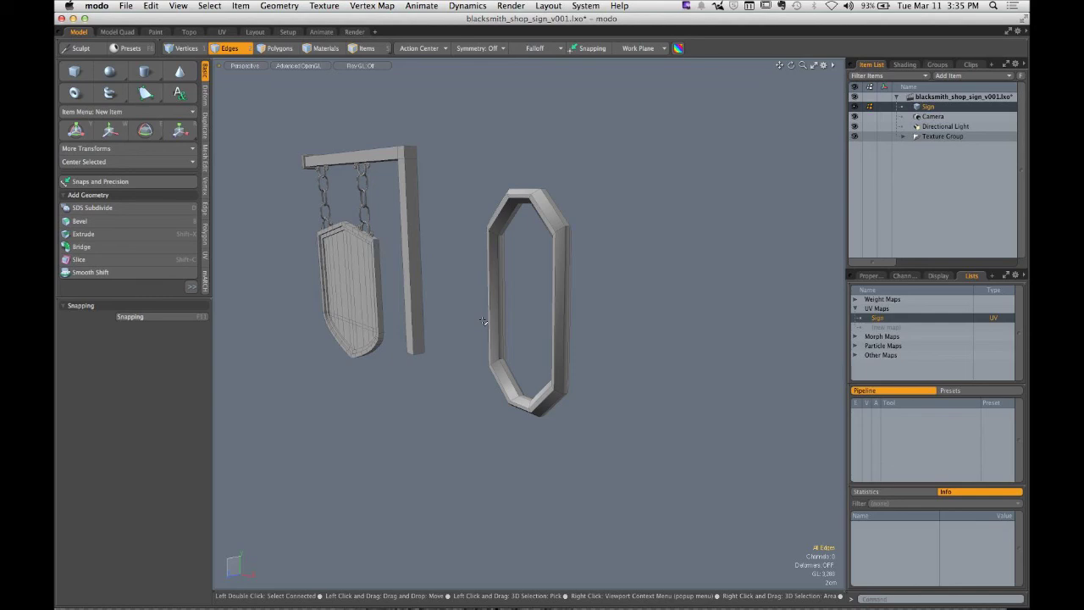
Step: In front view, loop slice the frame's left upright across its middle with Slice Selected on and a count of 1
key(KP_1)
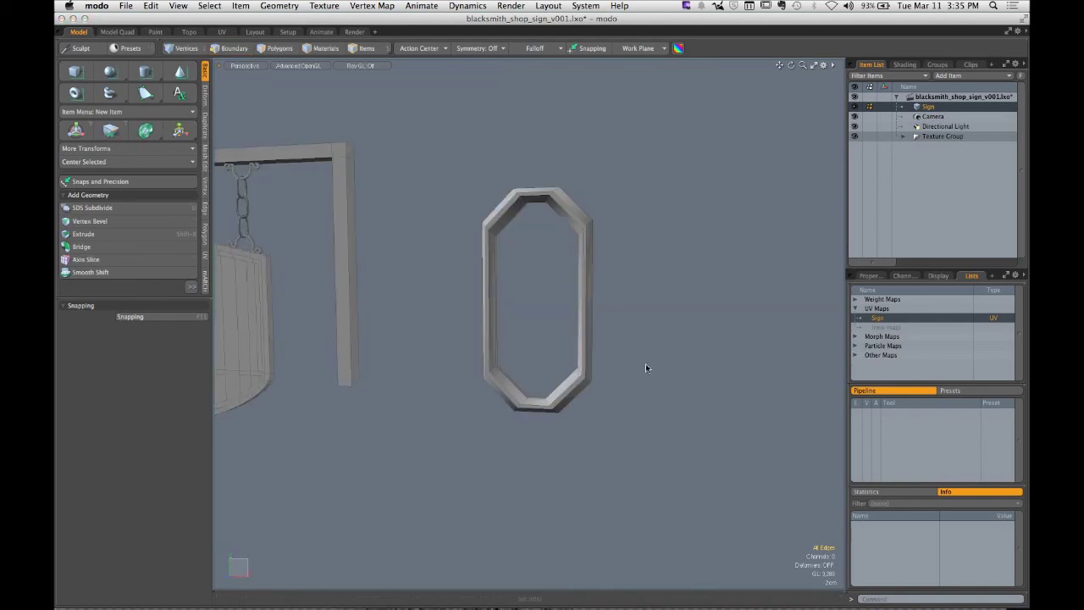
scroll(592, 339, up, 2)
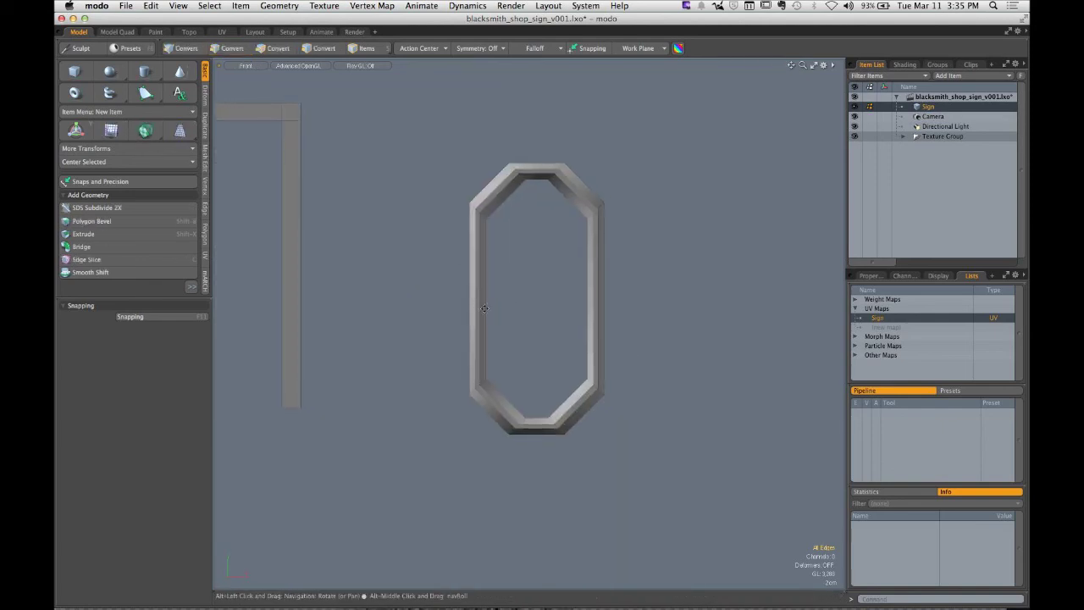
scroll(522, 314, up, 2)
key(3)
click(490, 316)
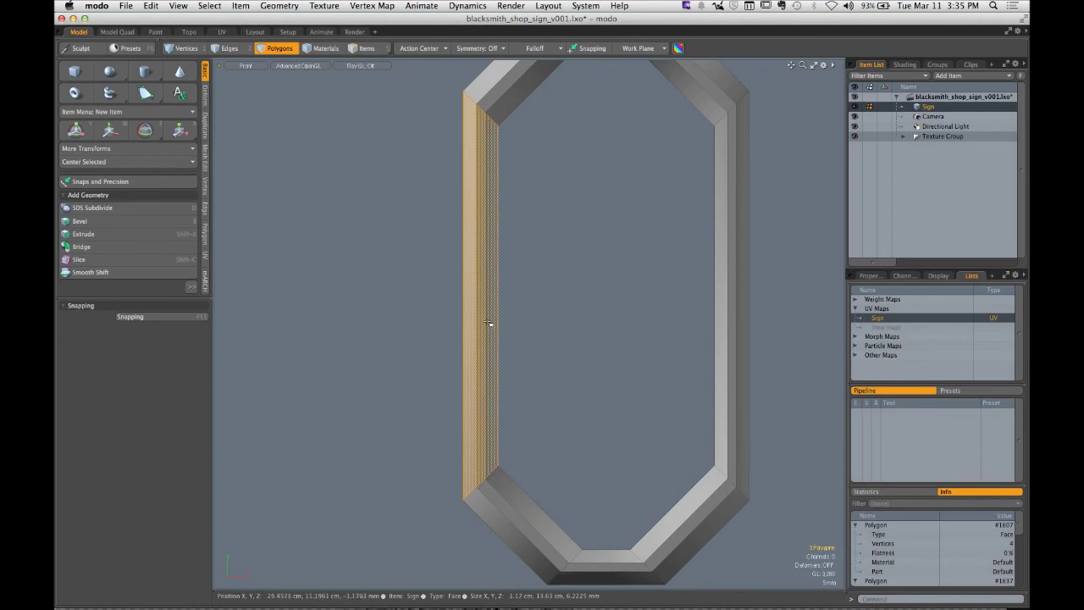
key(alt+c)
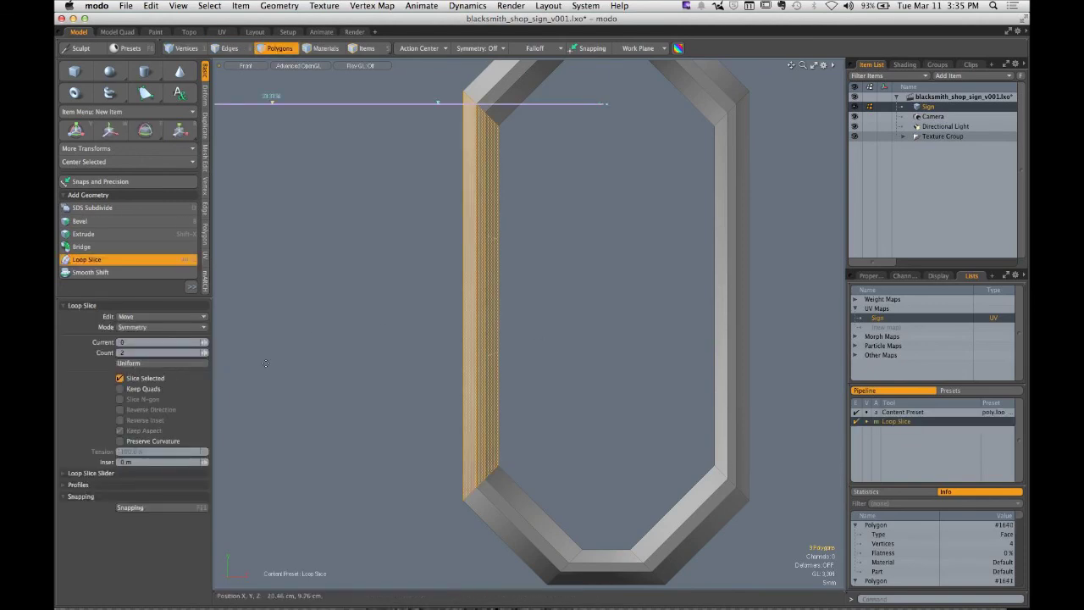
click(202, 353)
key(space)
click(551, 318)
Step: Try a loop slice on the inner faces of the frame's right upright, then undo it
click(733, 310)
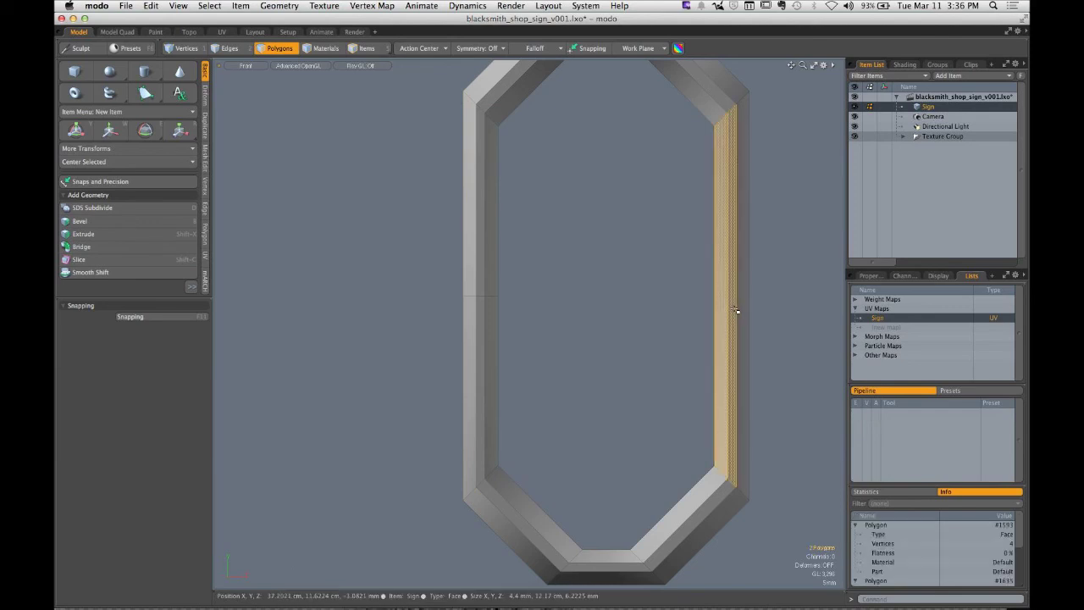
key(alt+c)
key(space)
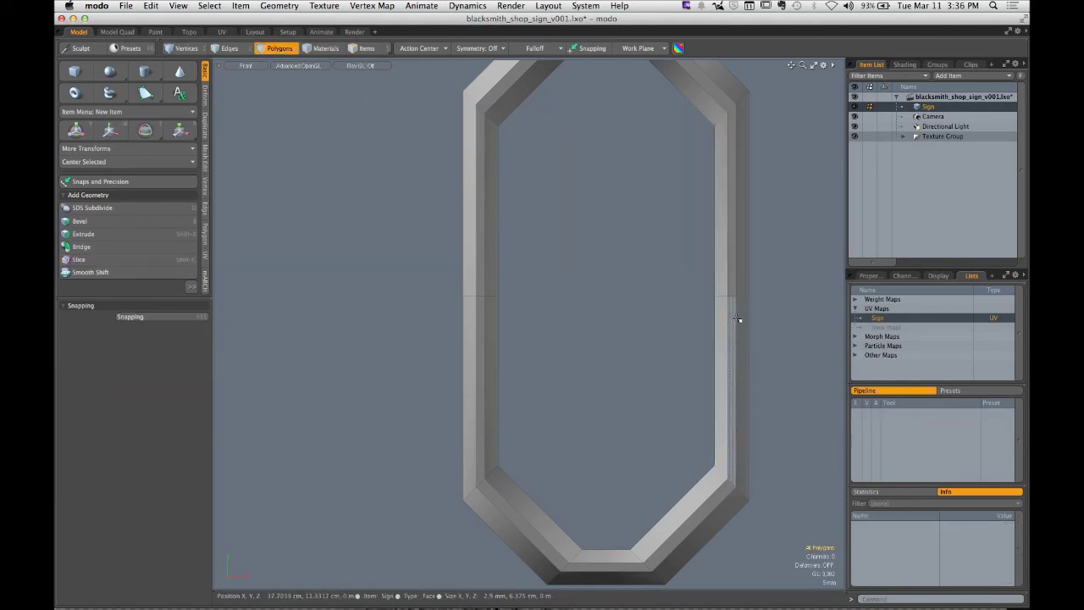
key(alt+c)
key(super+z)
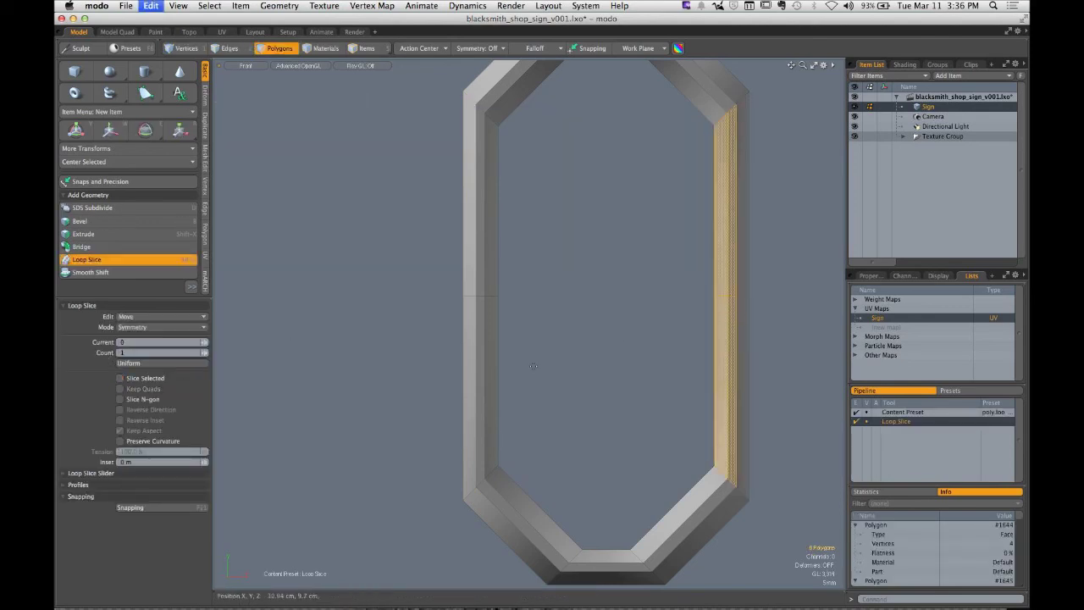
Step: Loop slice all faces of both frame uprights across the middle with Slice Selected and a count of 1
click(497, 360)
key(alt+c)
key(space)
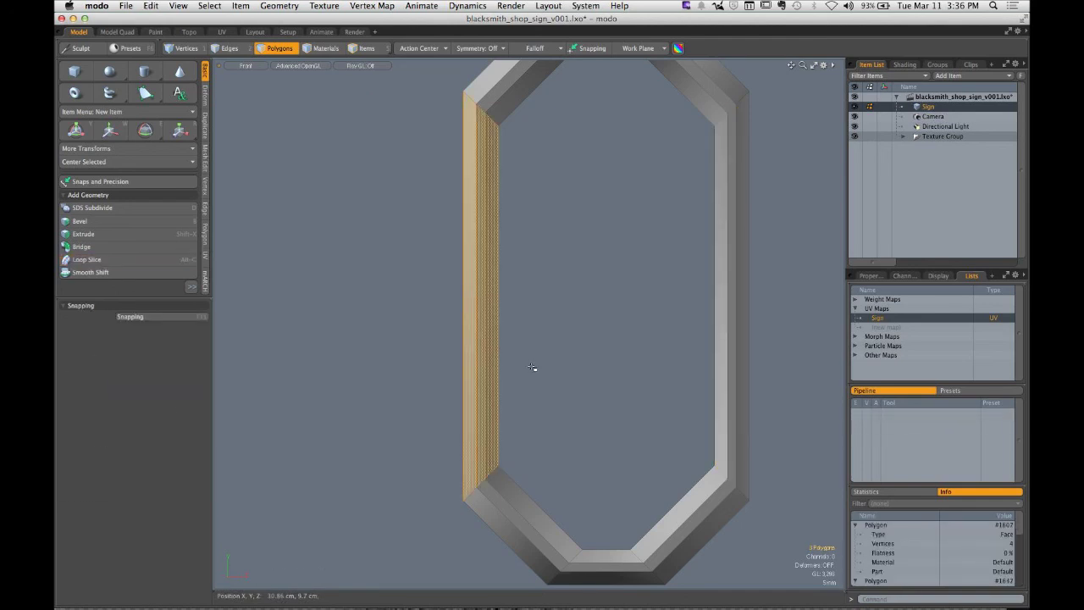
key(alt+c)
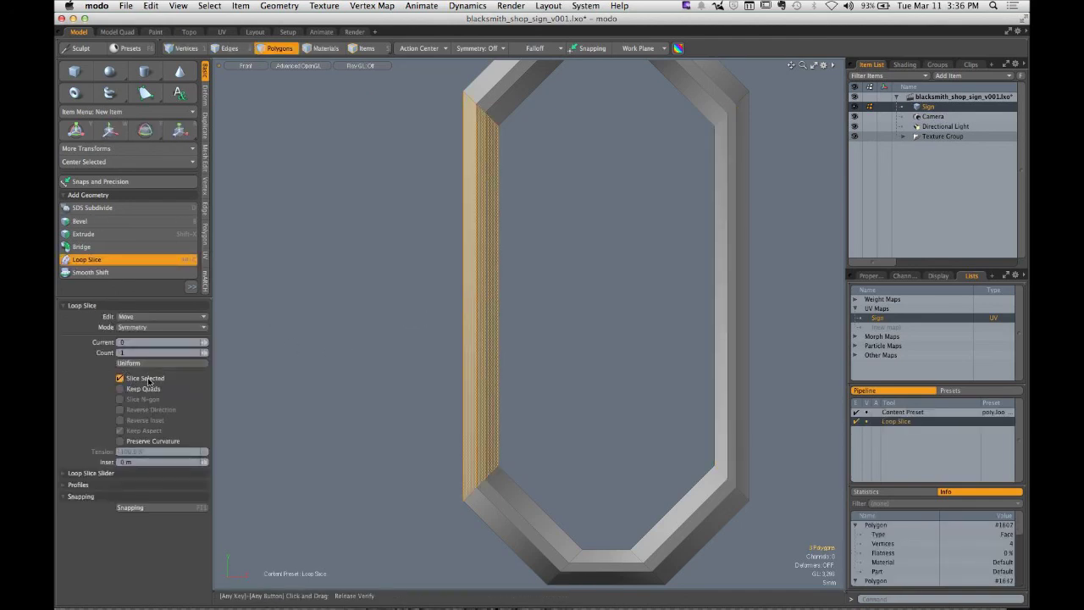
key(space)
click(641, 285)
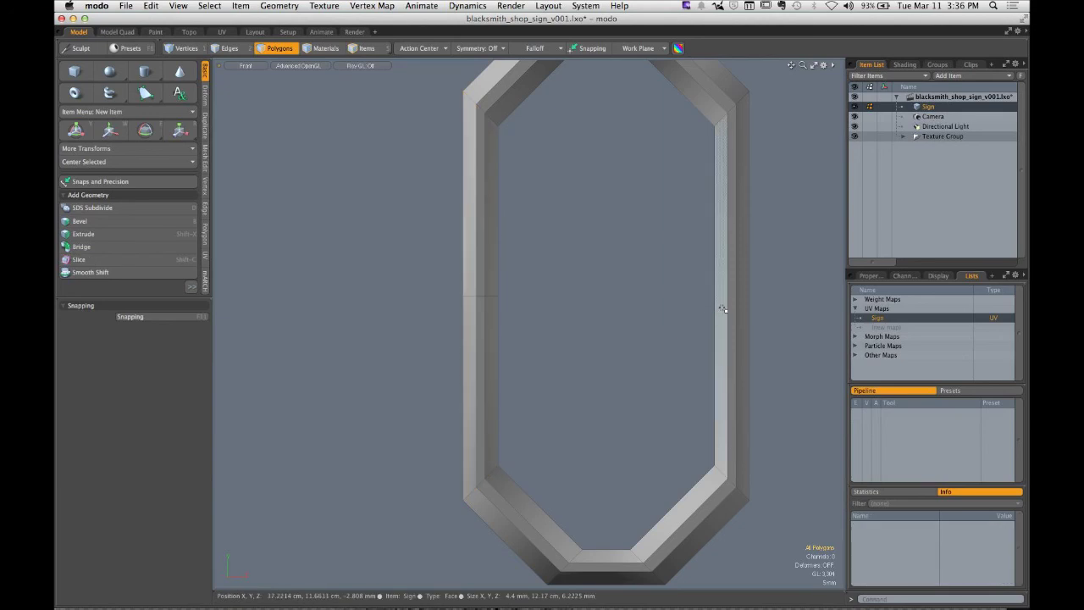
click(725, 320)
key(alt+c)
key(space)
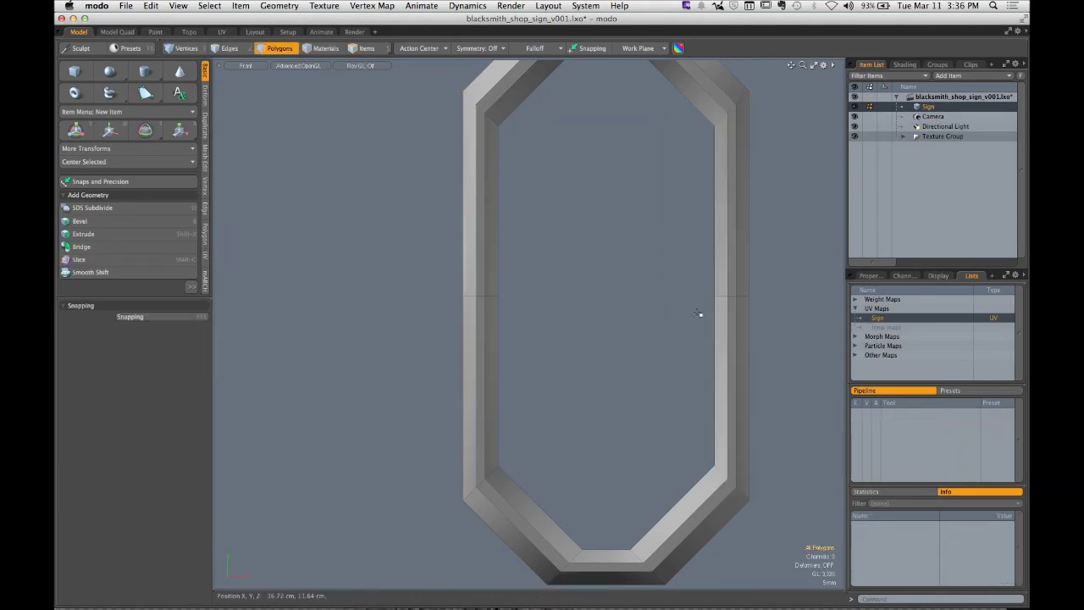
Step: Delete the lower half of the octagonal frame below the middle slices
drag(702, 313, 607, 338)
scroll(530, 322, down, 5)
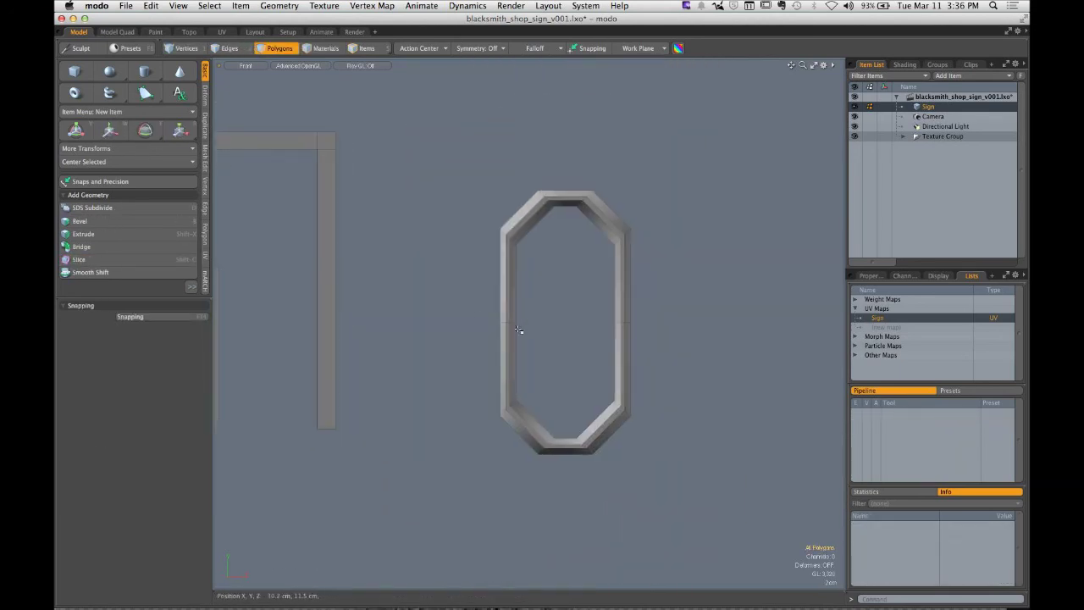
drag(464, 292, 706, 525)
key(Delete)
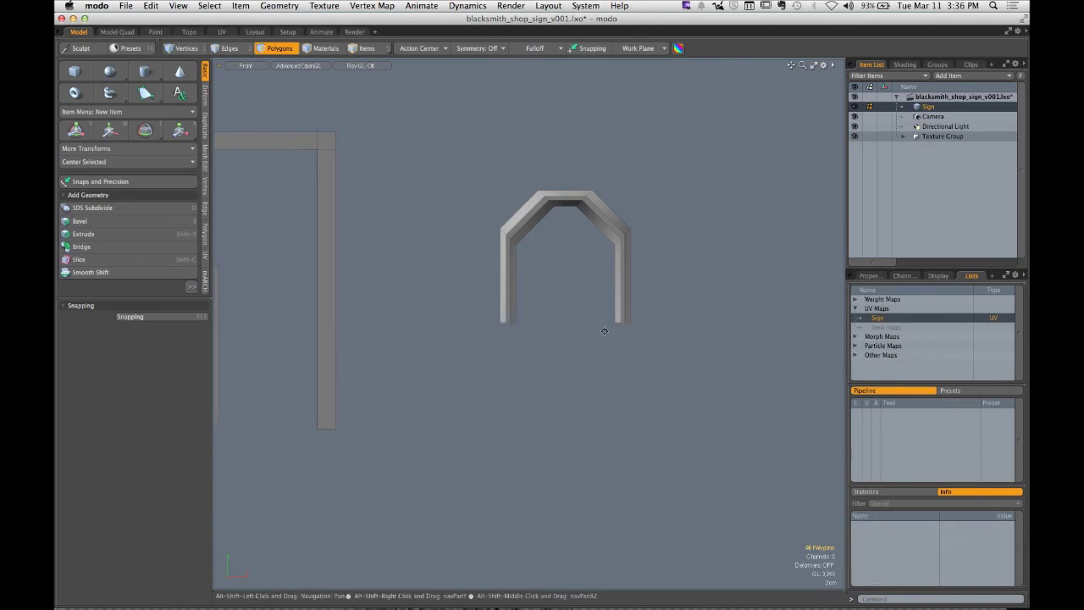
Step: Move the edge loops at both shoulders of the arch down about 2.4 cm
key(2)
scroll(506, 239, up, 5)
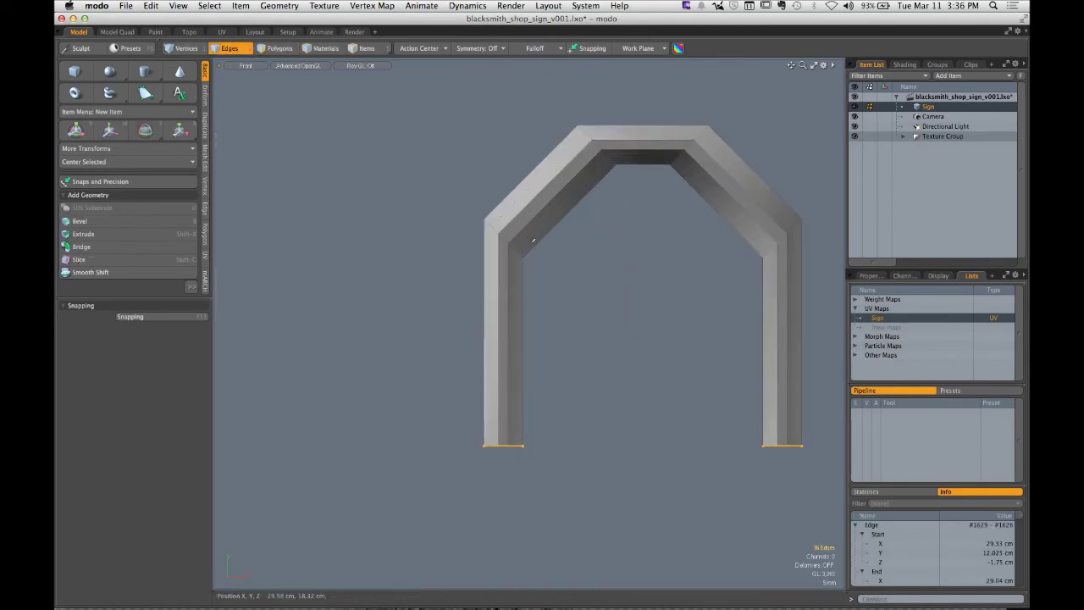
click(504, 239)
shift+click(763, 254)
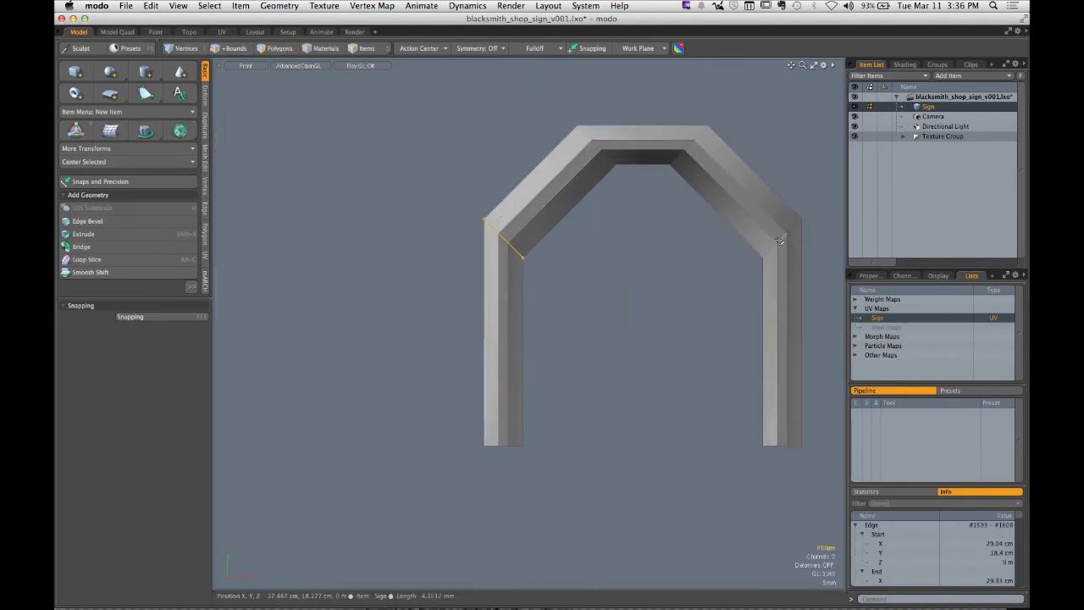
scroll(760, 257, down, 1)
key(w)
drag(700, 180, 702, 254)
key(space)
Step: Try widening the arch's top by scaling its two upper corner edge loops to 138% in X, then undo it
click(601, 154)
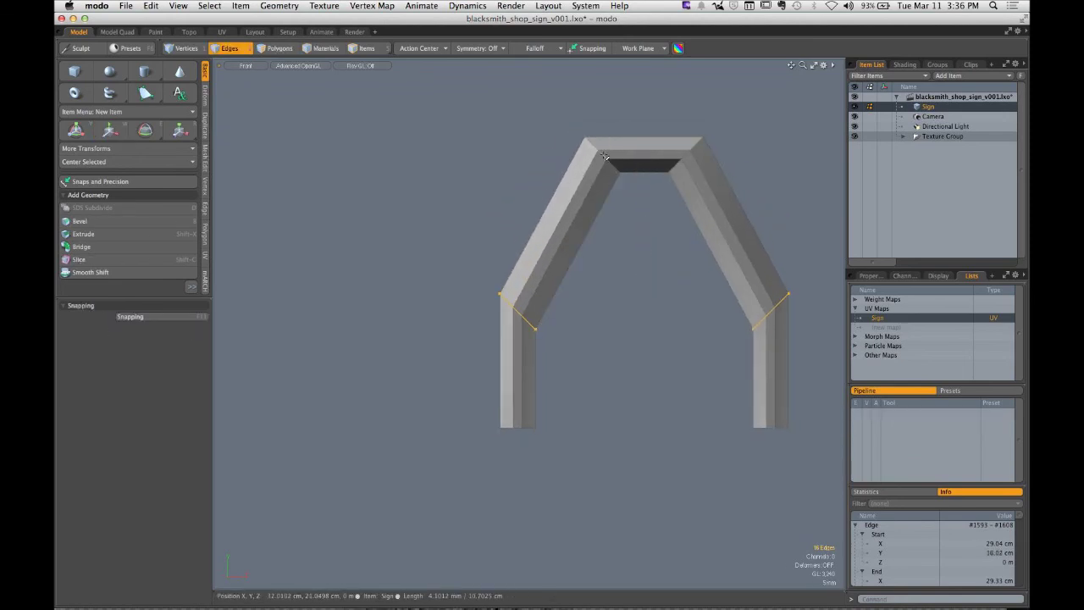
shift+click(687, 158)
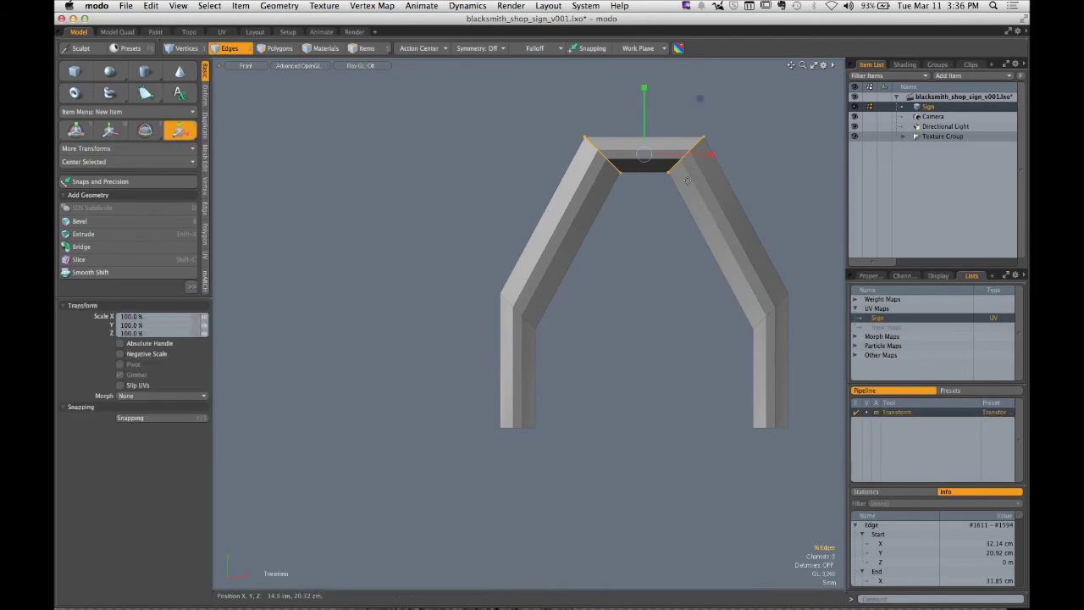
key(r)
drag(710, 154, 742, 155)
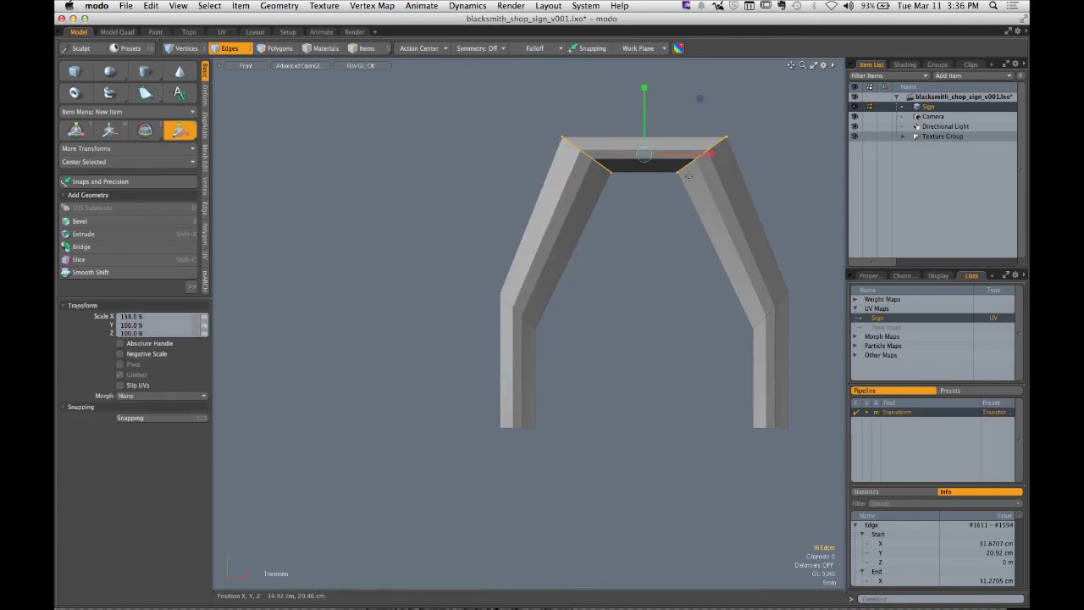
key(super+z)
drag(644, 213, 517, 242)
key(space)
key(2)
Step: Draw a flat, upright rectangular panel with the Cube tool beside the arch frame
click(75, 71)
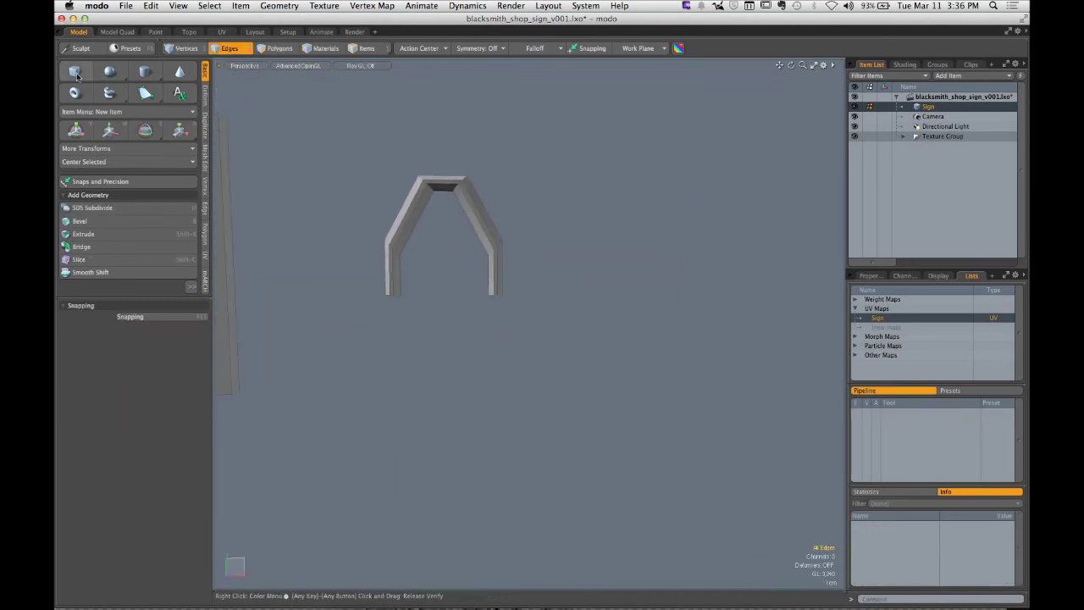
drag(596, 192, 718, 419)
key(space)
drag(705, 166, 605, 235)
Step: Bevel the new panel's two upper corner vertices with an inset of about 4.4 cm
key(1)
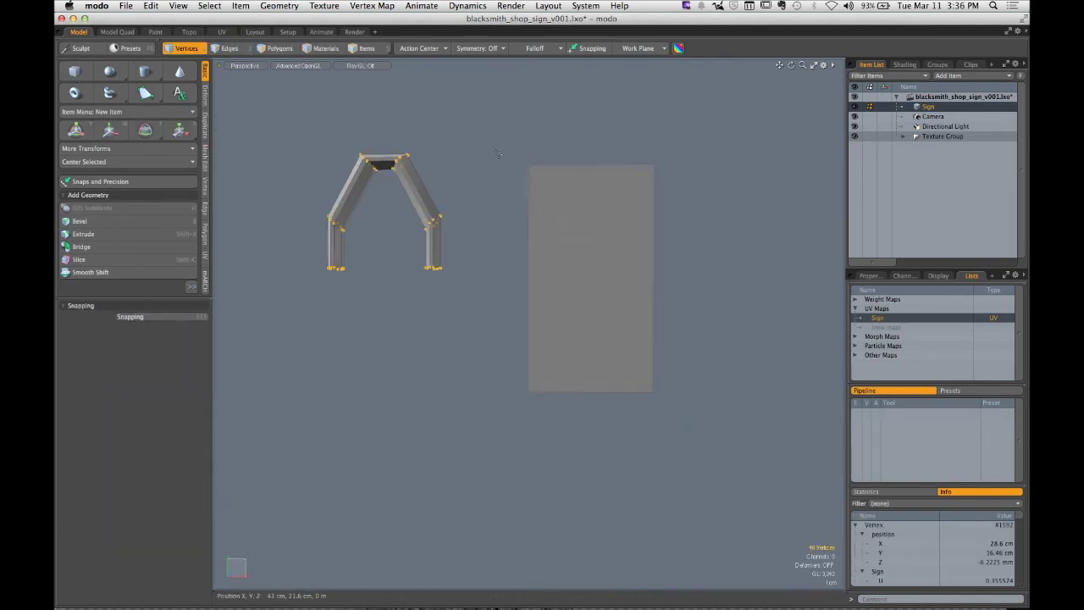
drag(491, 144, 742, 246)
key(b)
drag(593, 139, 598, 158)
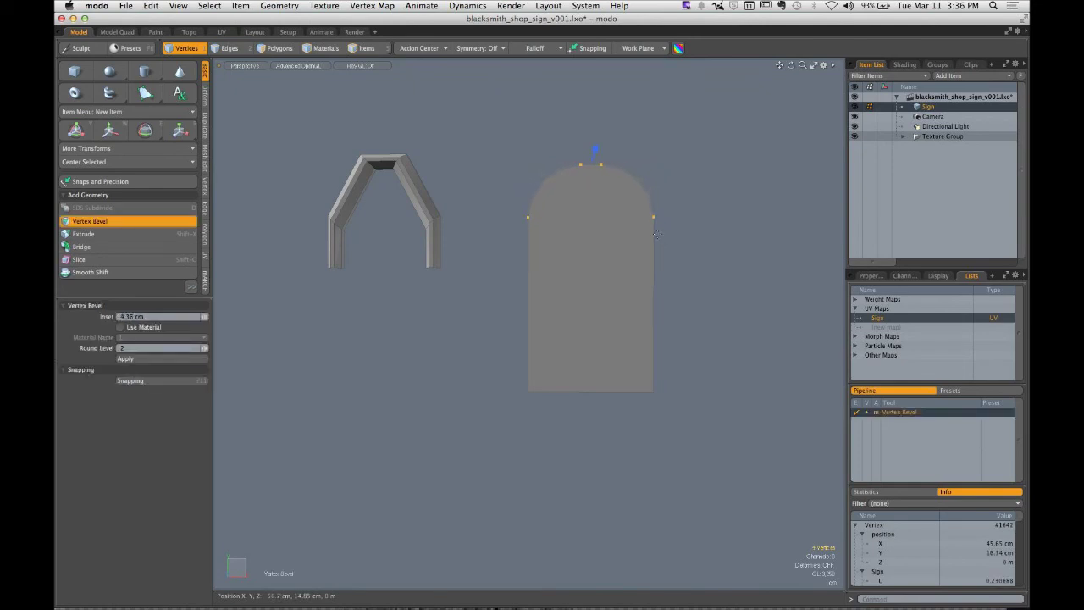
Step: Set the vertex bevel's Round Level to 0 and widen the inset until the two upper vertices nearly meet at the peak
click(203, 349)
drag(614, 201, 556, 242)
scroll(575, 203, up, 5)
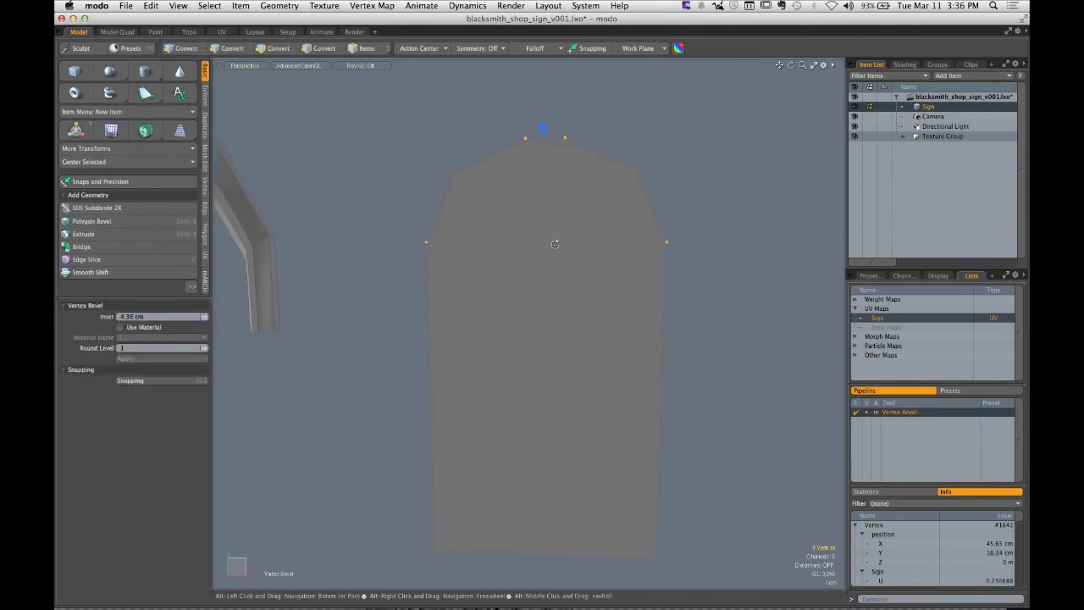
click(204, 350)
click(204, 350)
scroll(520, 297, down, 4)
mouse_move(520, 297)
mouse_down()
mouse_move(443, 306)
mouse_move(511, 310)
mouse_up()
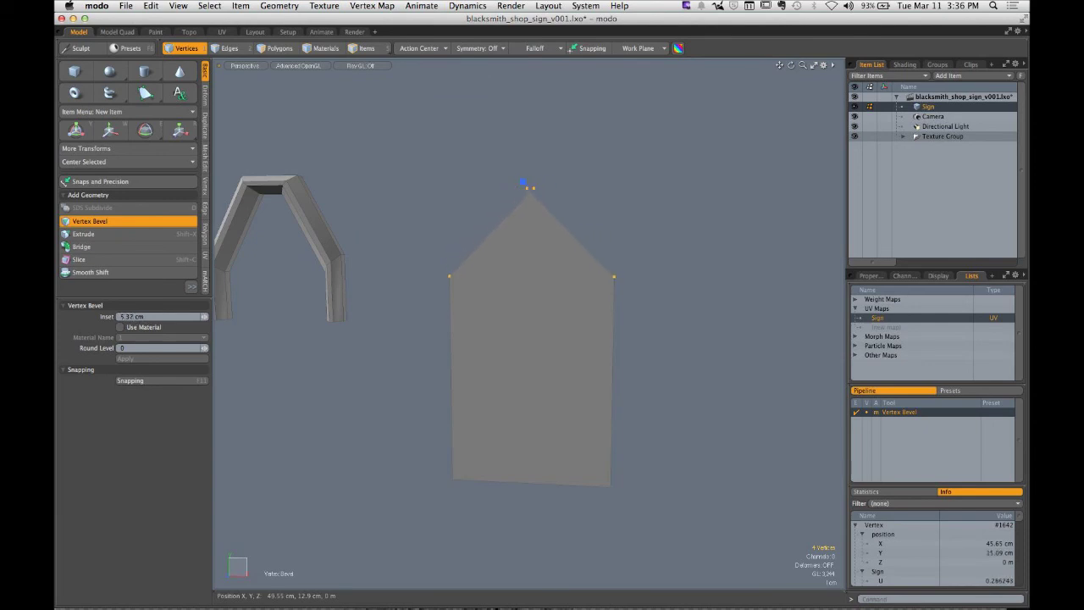
drag(524, 182, 525, 182)
key(space)
scroll(636, 206, up, 6)
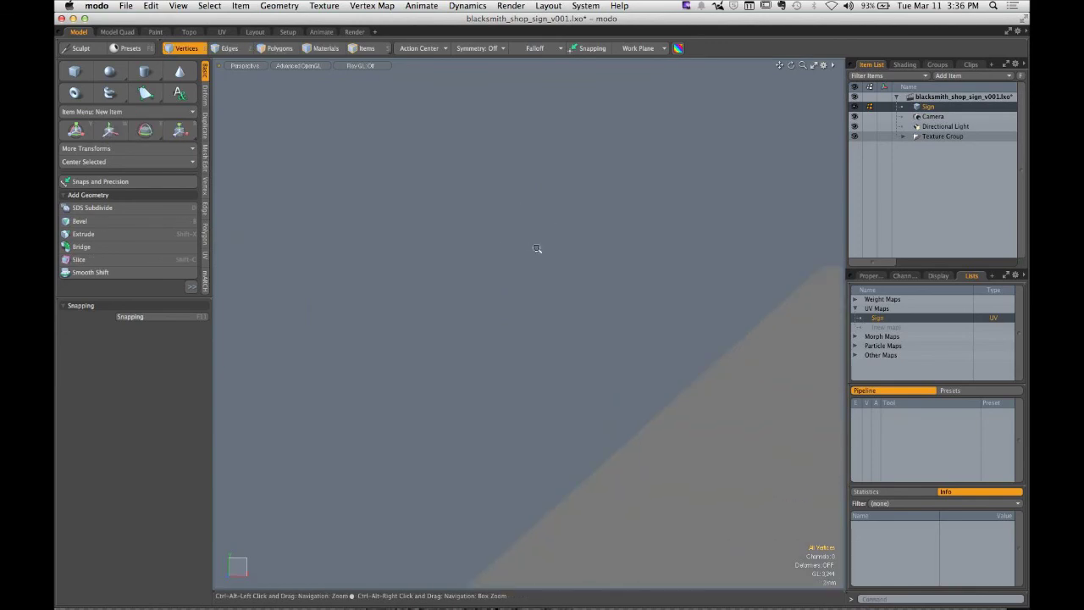
Step: Try insetting the pointed panel's face by about 9 mm with Polygon Bevel, then undo it
mouse_move(536, 248)
mouse_down()
mouse_move(491, 225)
mouse_move(429, 220)
mouse_move(525, 254)
mouse_up()
key(3)
click(479, 282)
key(shift+b)
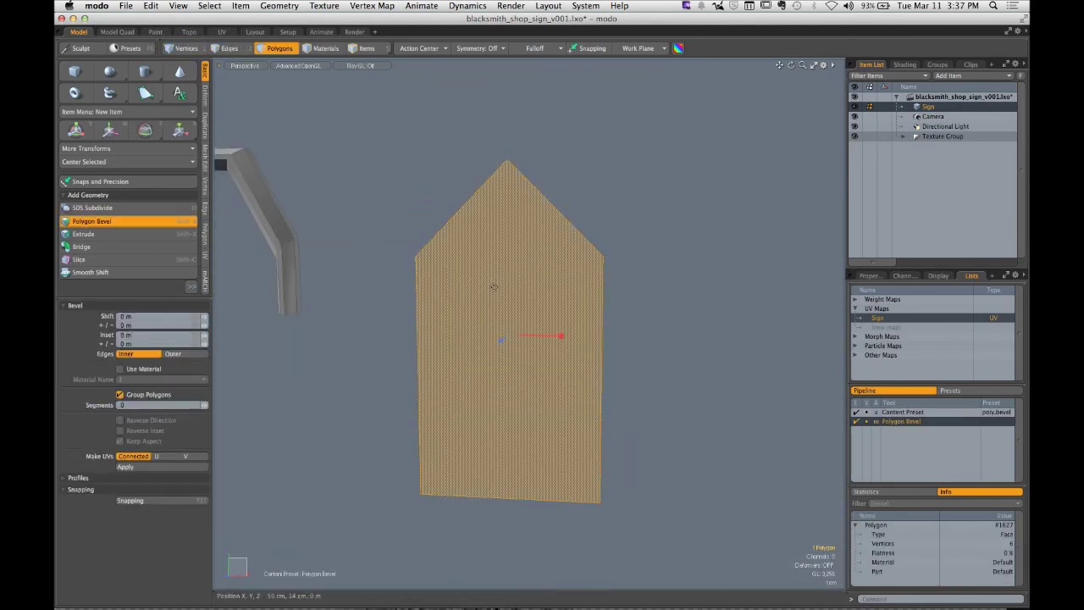
drag(560, 338, 482, 332)
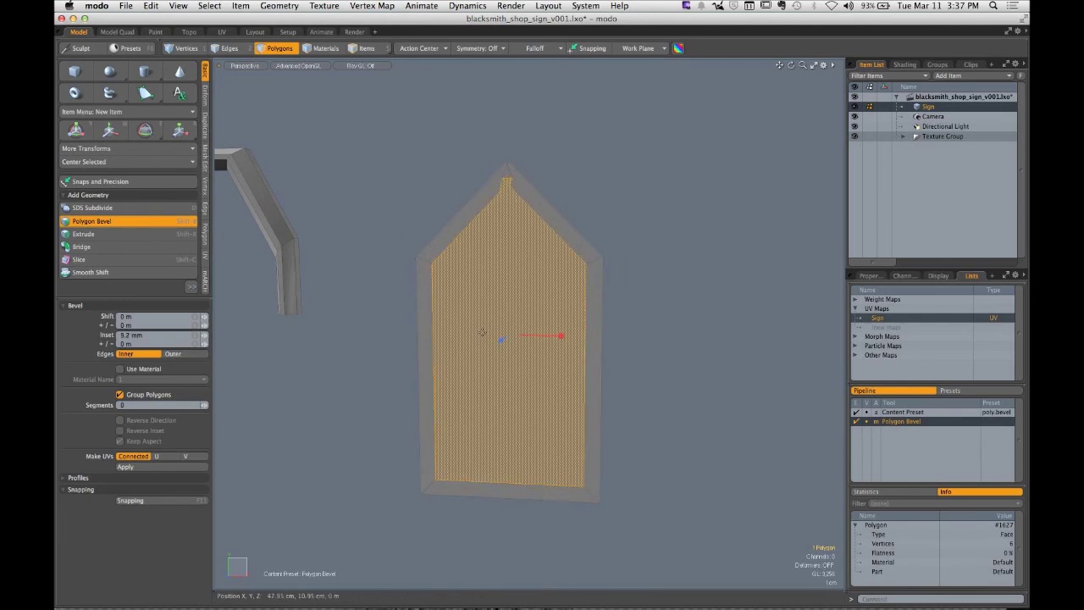
key(space)
click(538, 180)
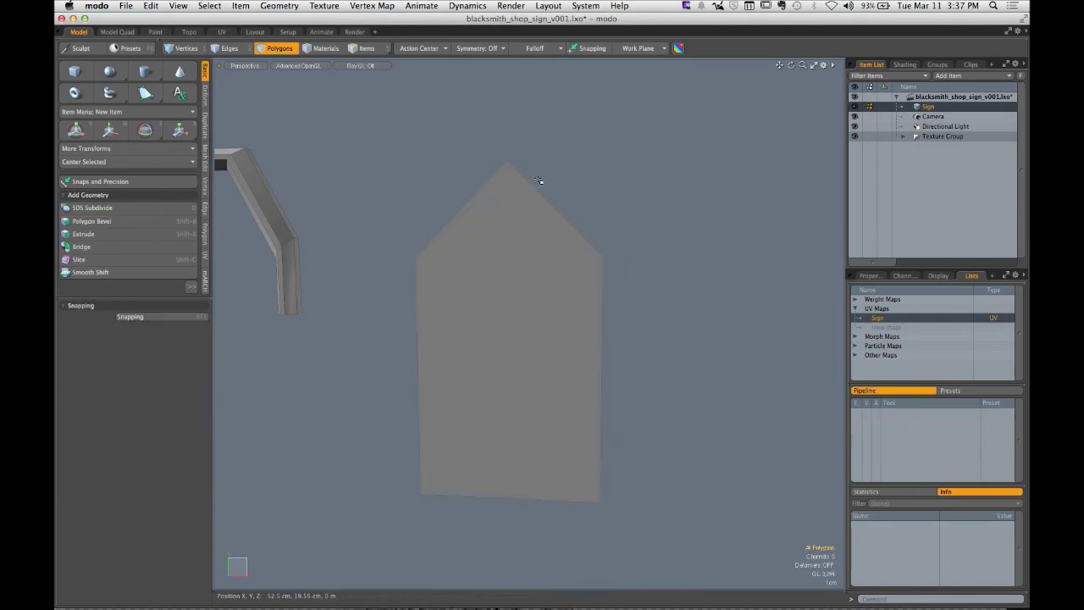
Step: Merge the two adjacent vertices at the panel's peak into one with Join Averaged
key(1)
click(506, 161)
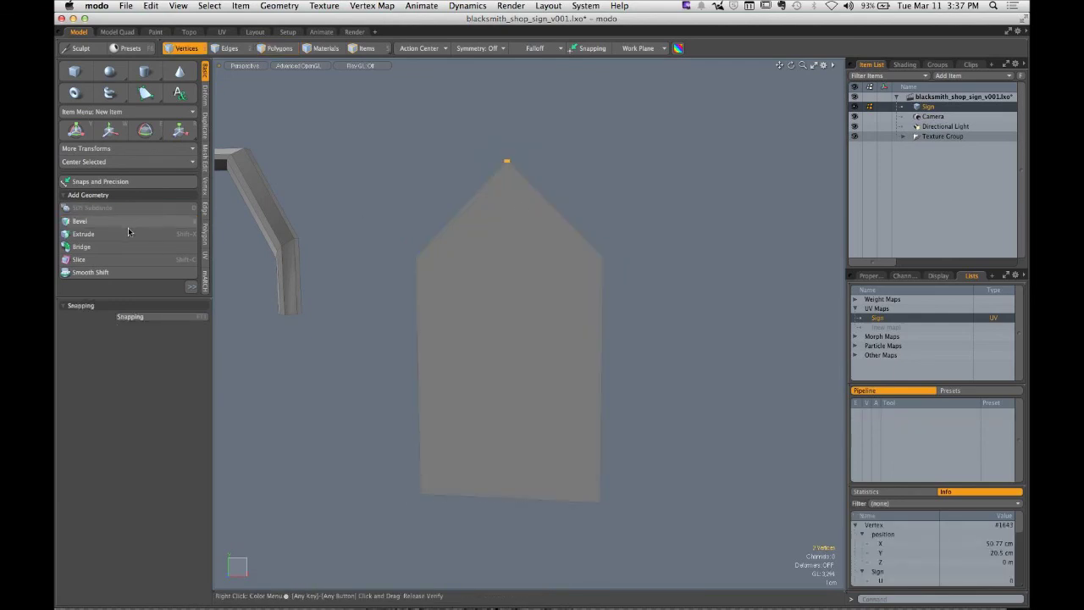
click(205, 188)
click(80, 243)
click(516, 231)
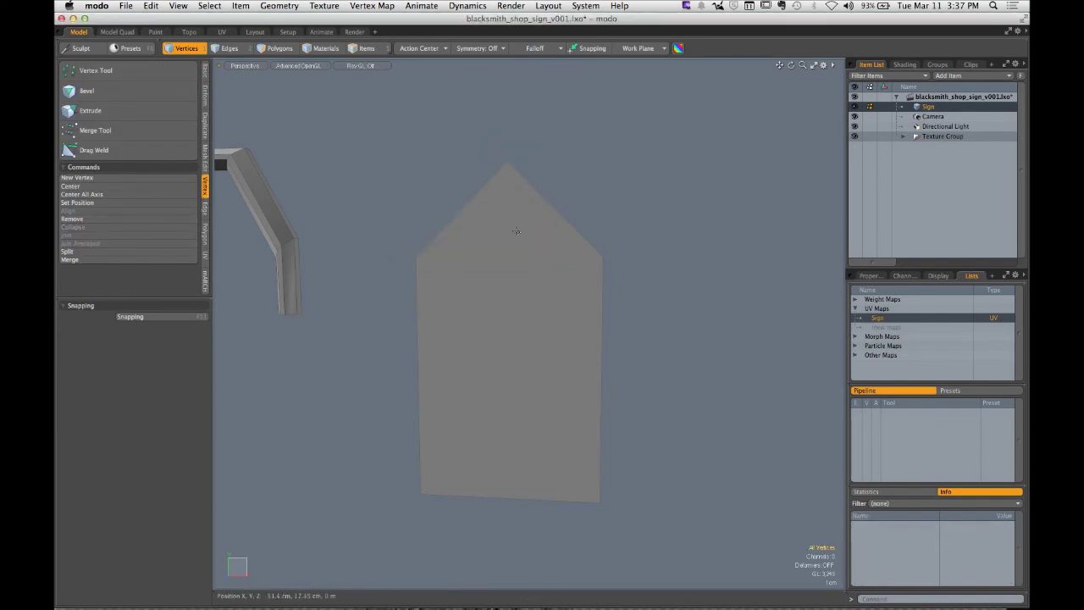
Step: Inset the pointed panel's face by about 1.23 cm with Polygon Bevel
key(space)
key(space)
click(521, 251)
key(b)
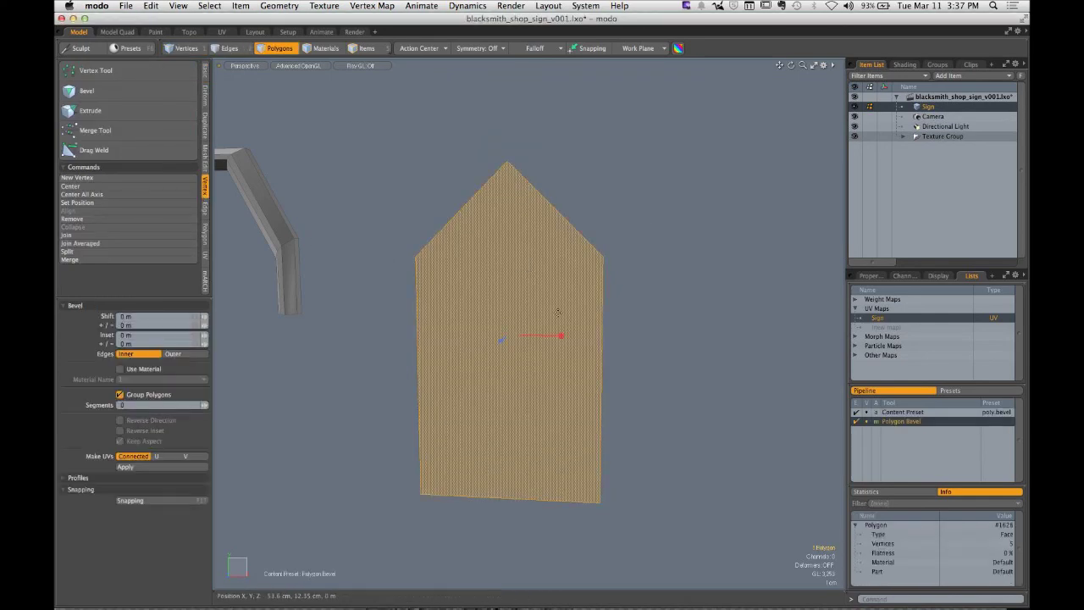
drag(561, 337, 599, 339)
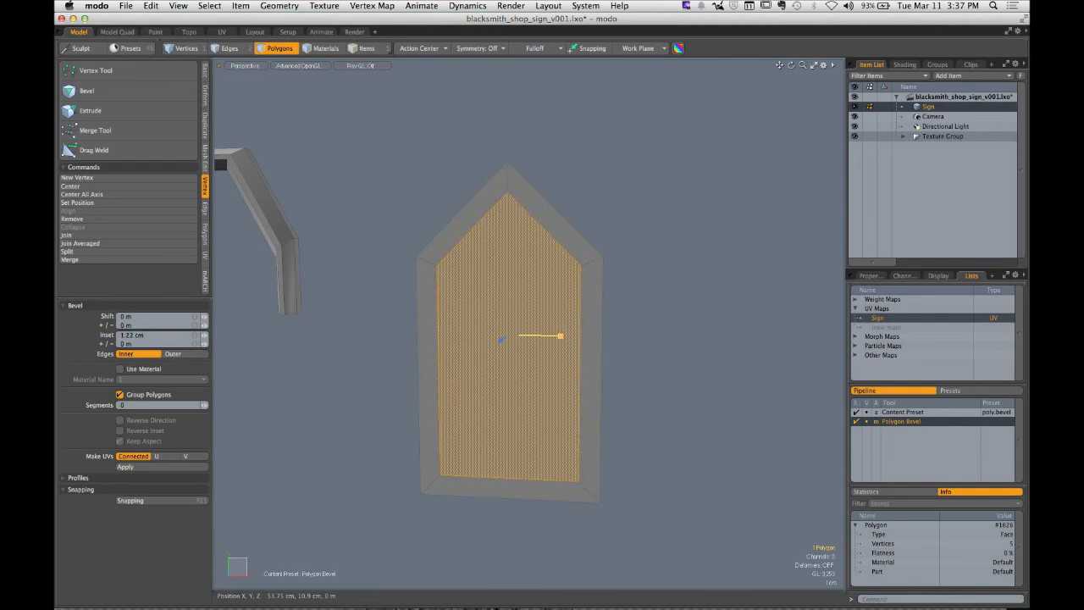
key(space)
Step: Delete the panel's inner face and the bottom strip to leave an open pointed frame
click(573, 161)
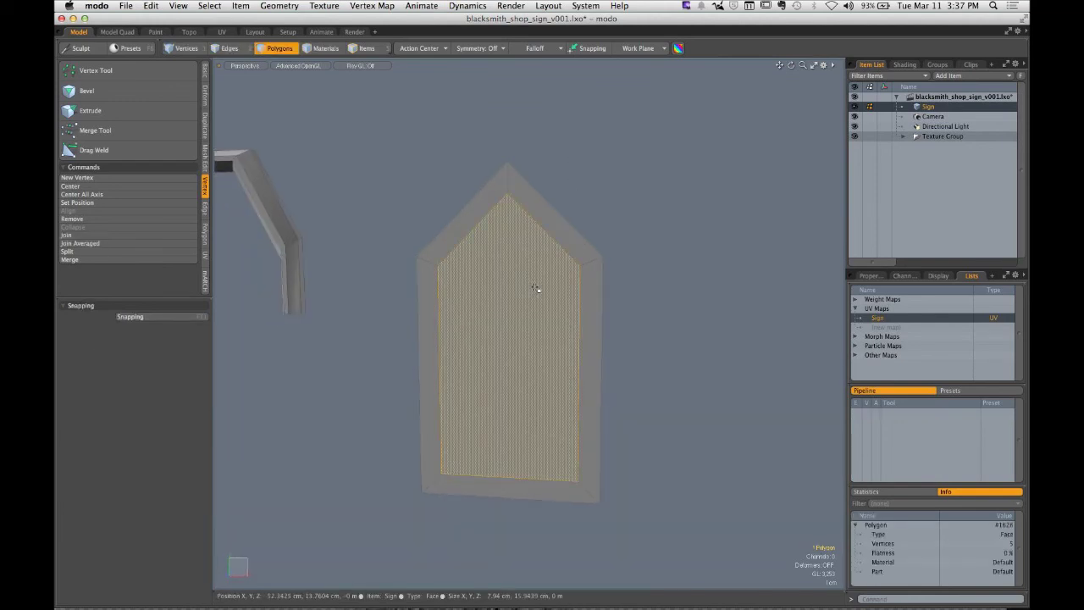
key(Delete)
drag(535, 289, 499, 440)
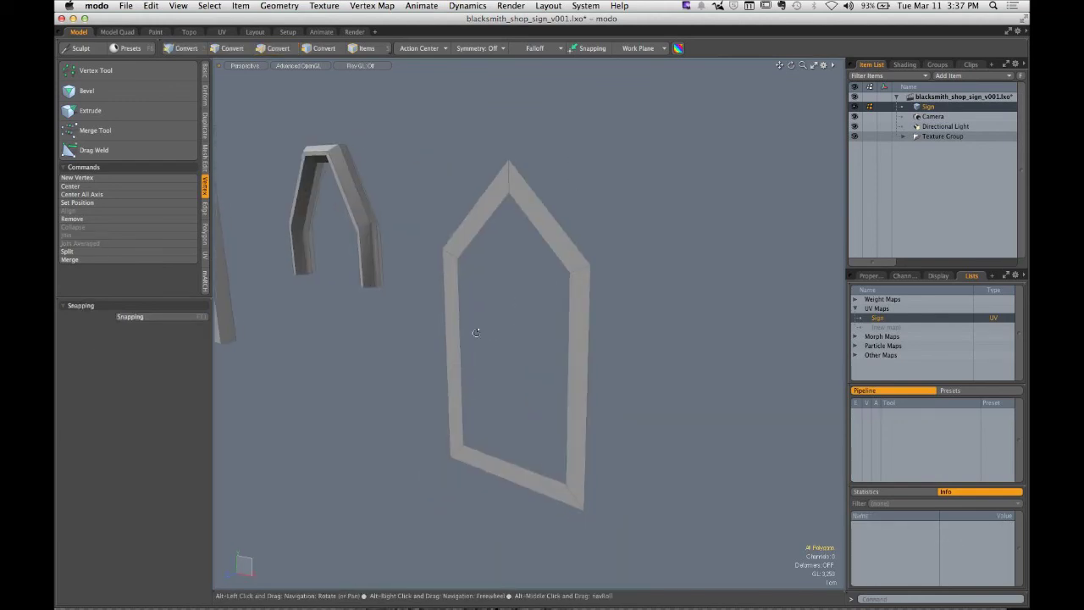
click(502, 480)
key(Delete)
Step: Flatten the bottom ends of both frame legs by scaling their four vertices to 0% in Y
key(1)
drag(403, 418, 475, 465)
drag(542, 469, 628, 530)
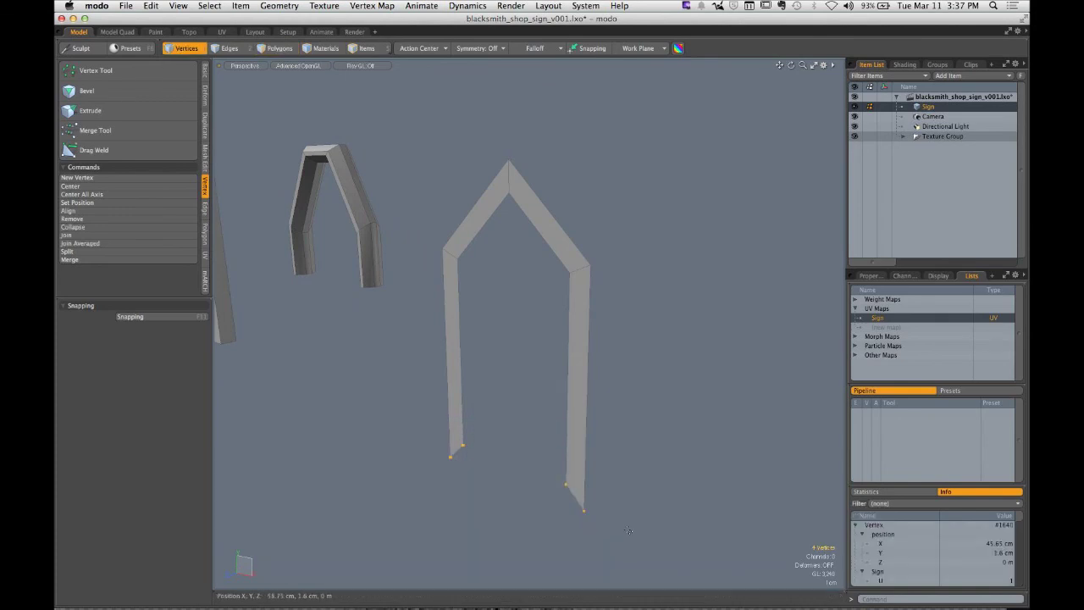
key(y)
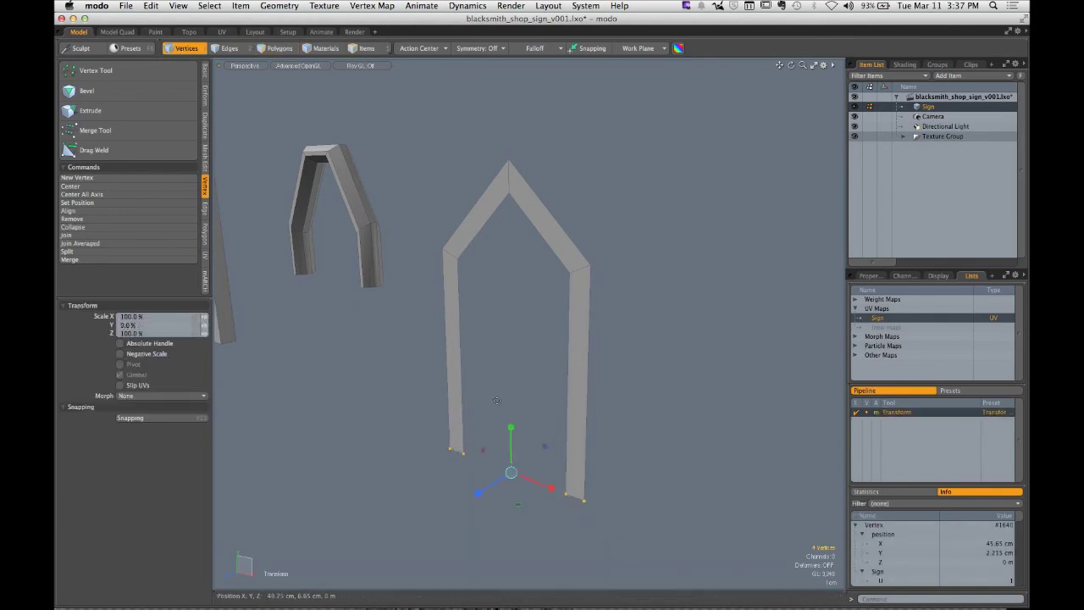
key(space)
Step: Move the two shoulder edges of the pointed frame straight down to steepen its sloping sides
drag(465, 280, 472, 215)
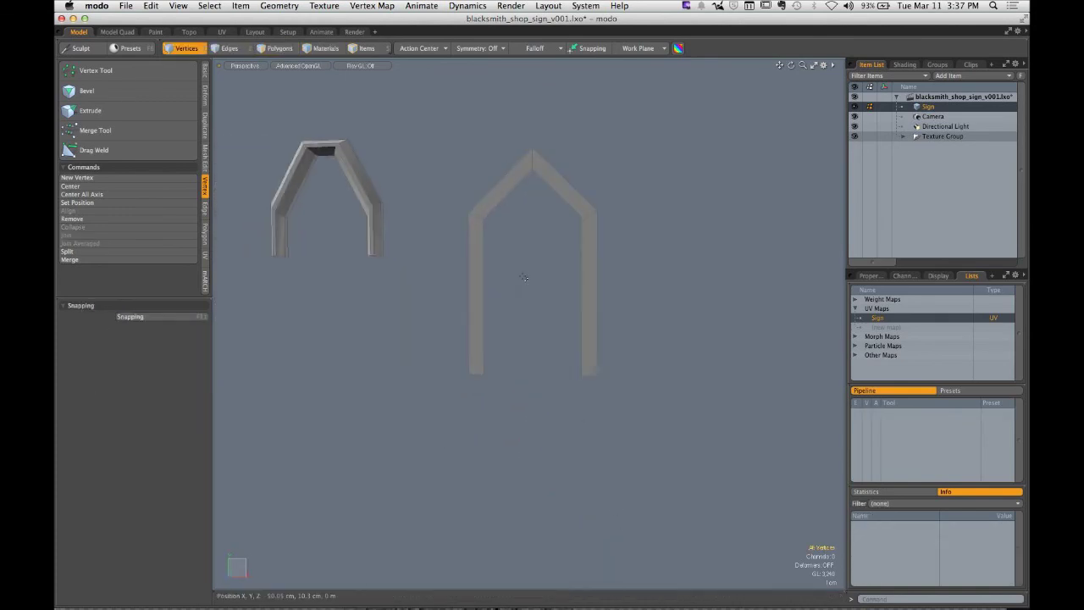
key(2)
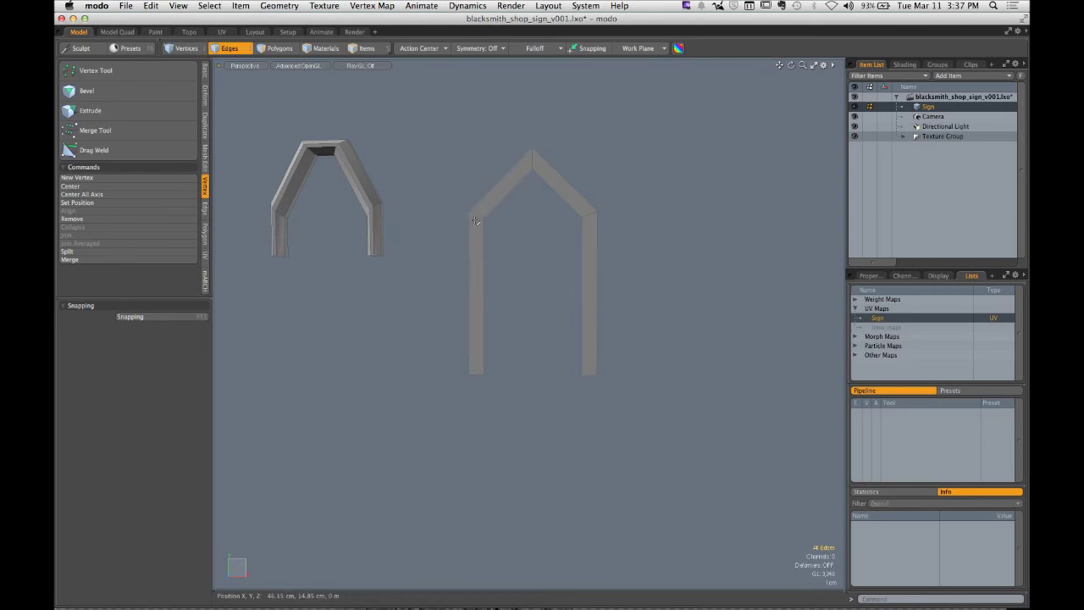
click(473, 215)
shift+click(588, 218)
key(w)
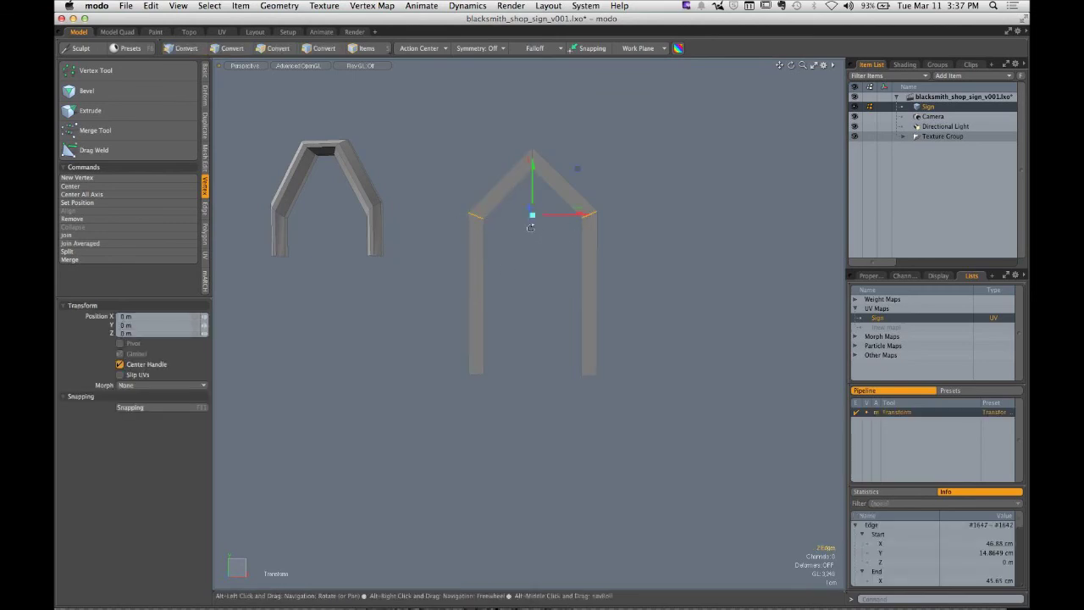
scroll(533, 182, up, 3)
drag(533, 178, 534, 250)
key(space)
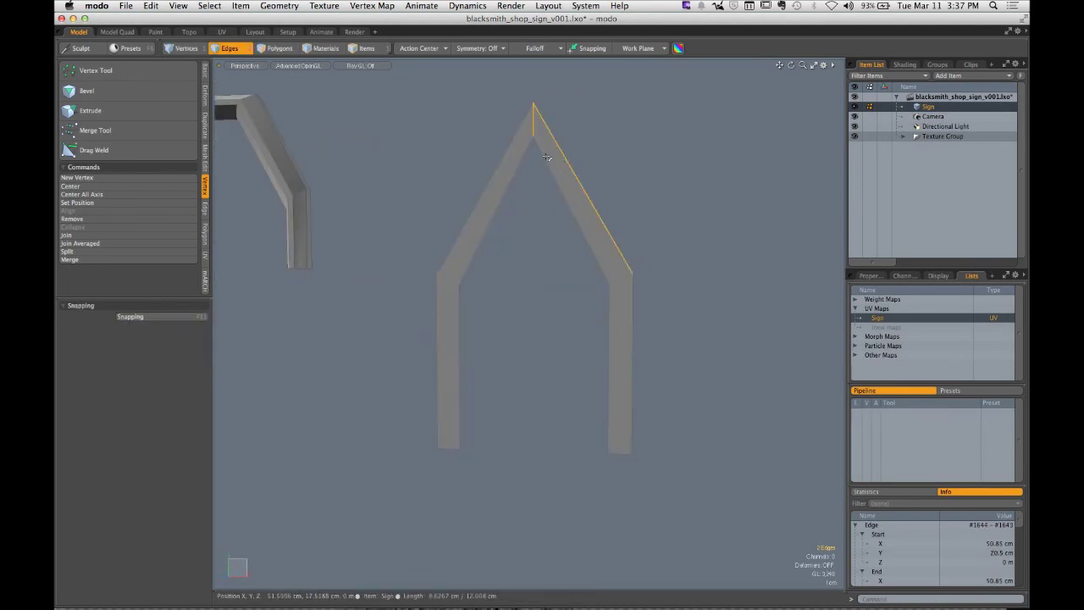
Step: Move the edge at the pointed frame's peak down to lower the apex, and clear the selection
click(532, 133)
click(534, 110)
key(w)
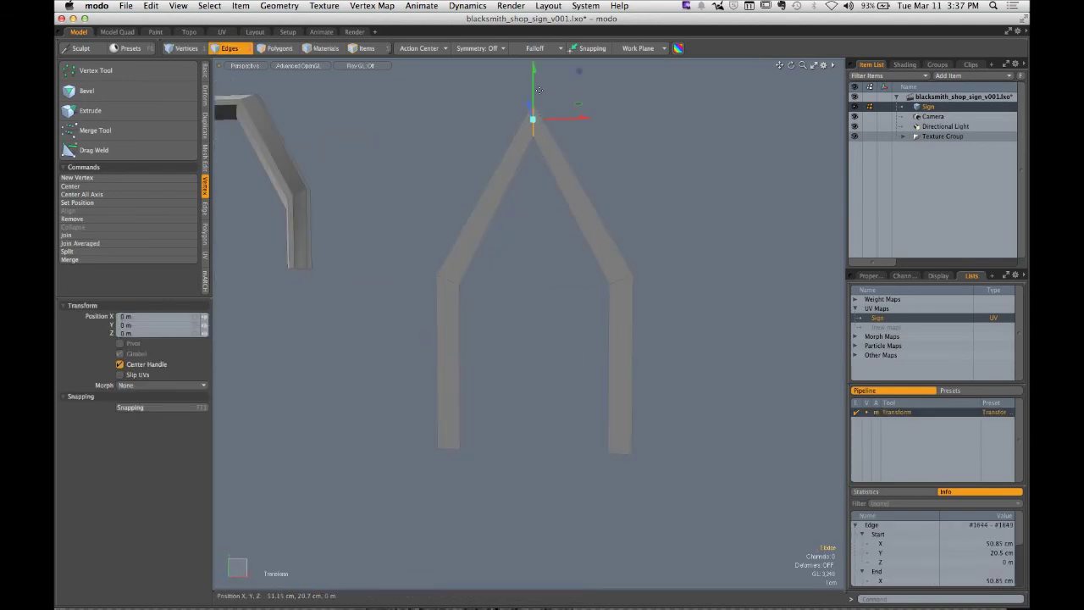
mouse_move(537, 91)
mouse_down()
mouse_move(533, 217)
mouse_move(533, 96)
mouse_up()
key(space)
click(677, 202)
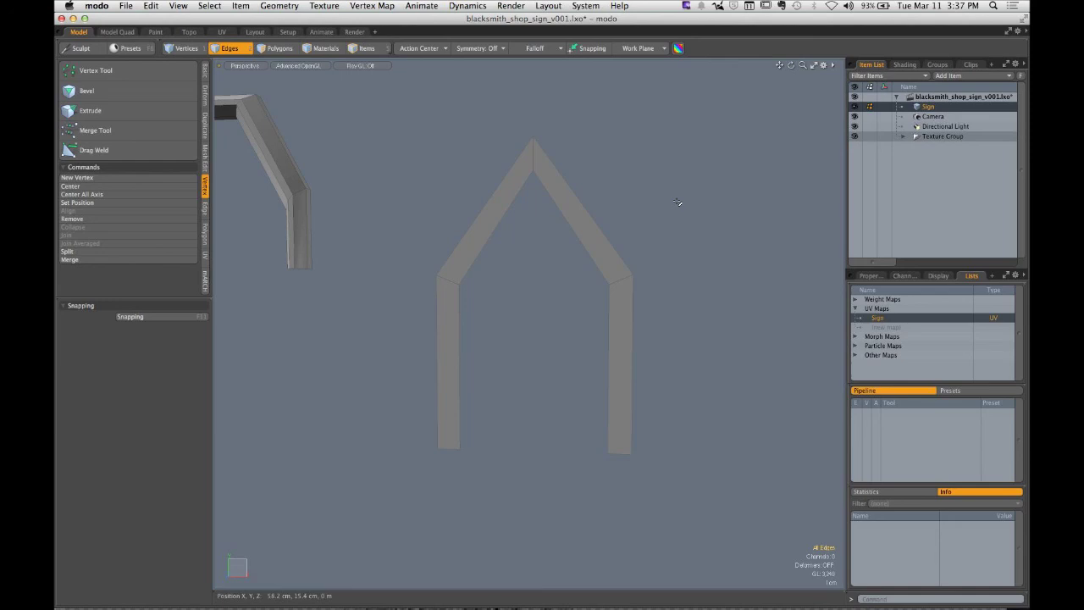
Step: Switch to Google Chrome and review the Homework requirements and file naming conventions for the Blacksmith Shop Sign assignment
key(super+Tab)
key(super+Tab)
key(super+Tab)
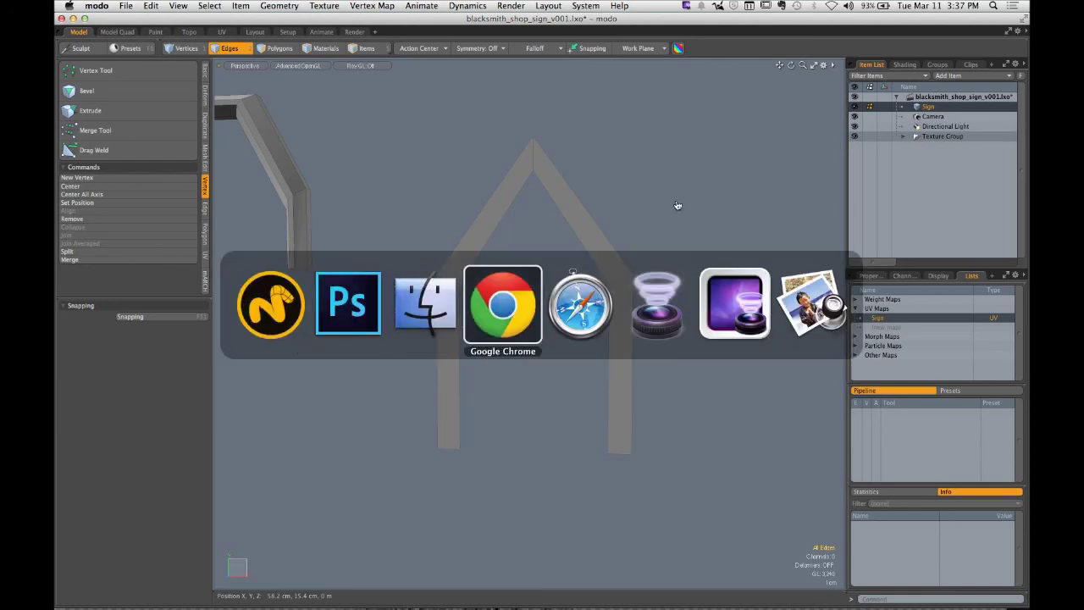
scroll(576, 225, up, 5)
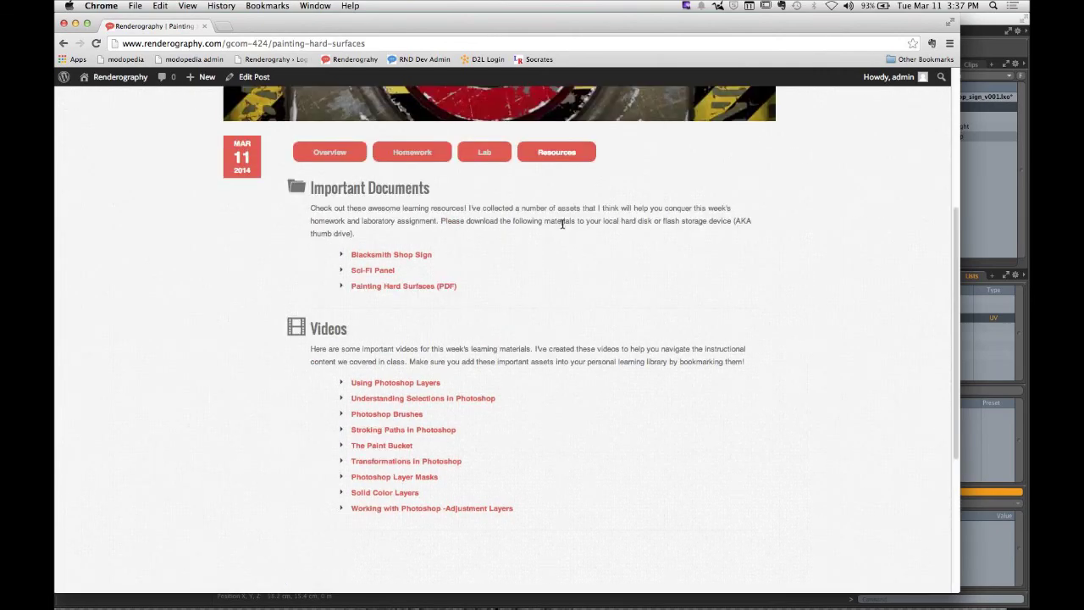
scroll(562, 228, up, 2)
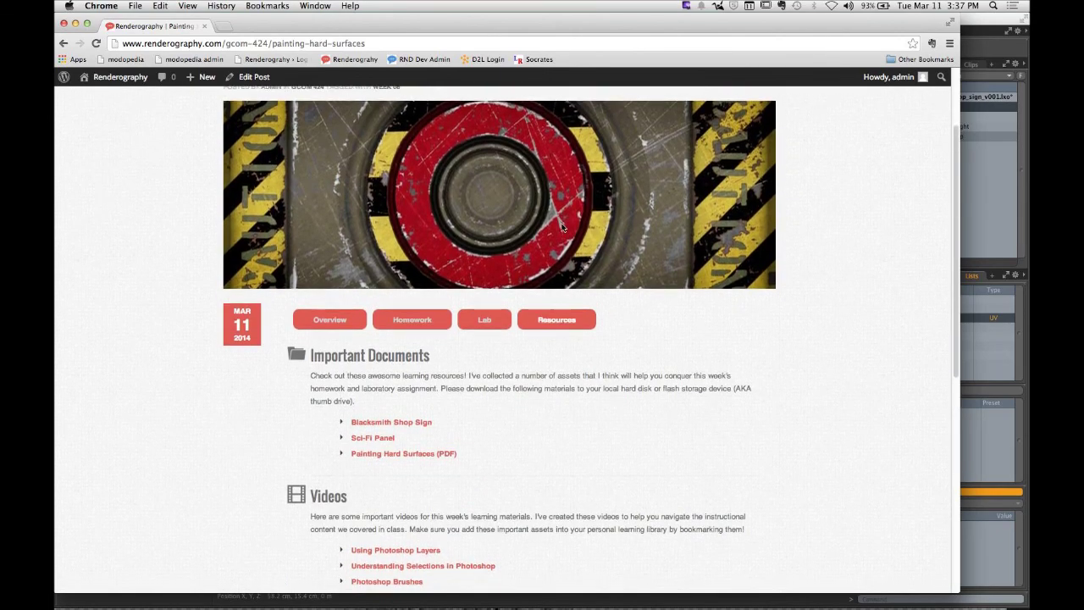
click(410, 302)
scroll(262, 345, down, 7)
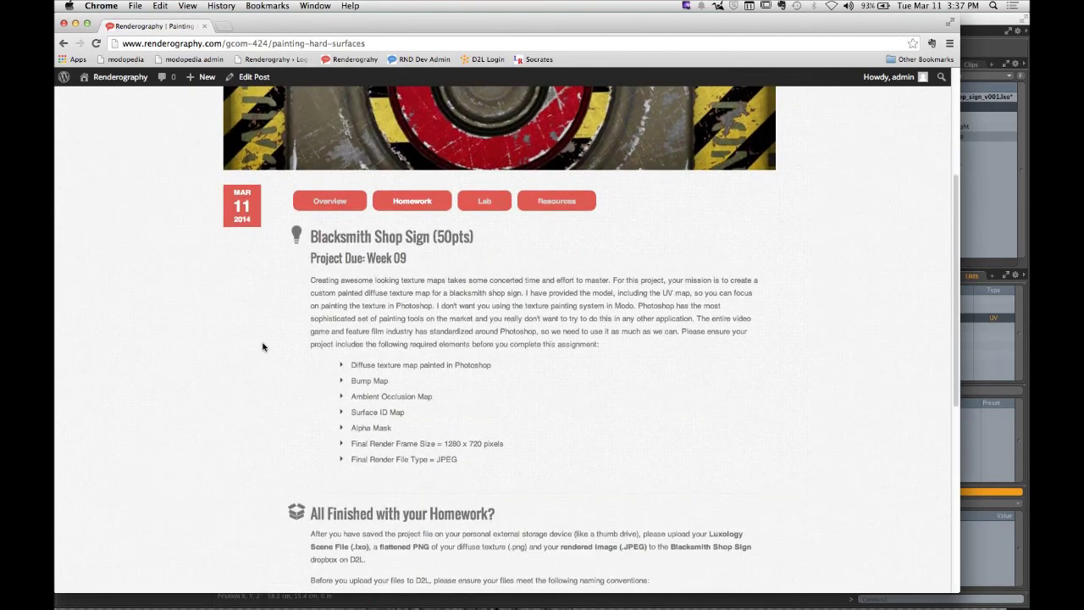
scroll(262, 345, up, 2)
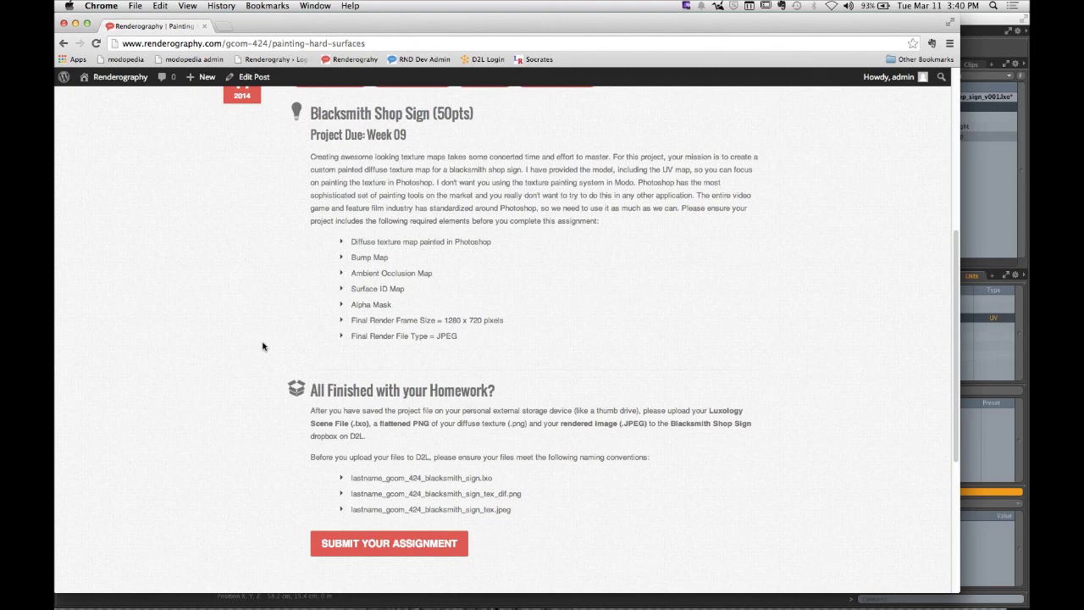
key(super+Tab)
key(super+Tab)
key(super+Tab)
key(super+Tab)
key(super+Tab)
key(super+Tab)
key(super+Tab)
key(super+Tab)
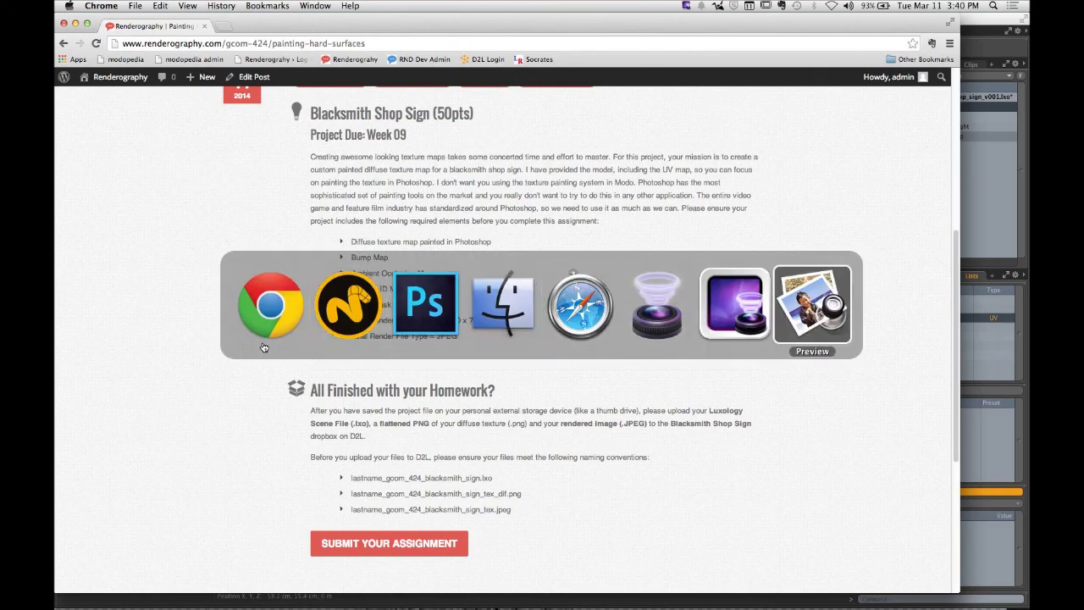
Step: Review the Lab assignment page, enlarge its second example project image, and switch to the YouTube Live Control Room in Safari
scroll(263, 345, up, 2)
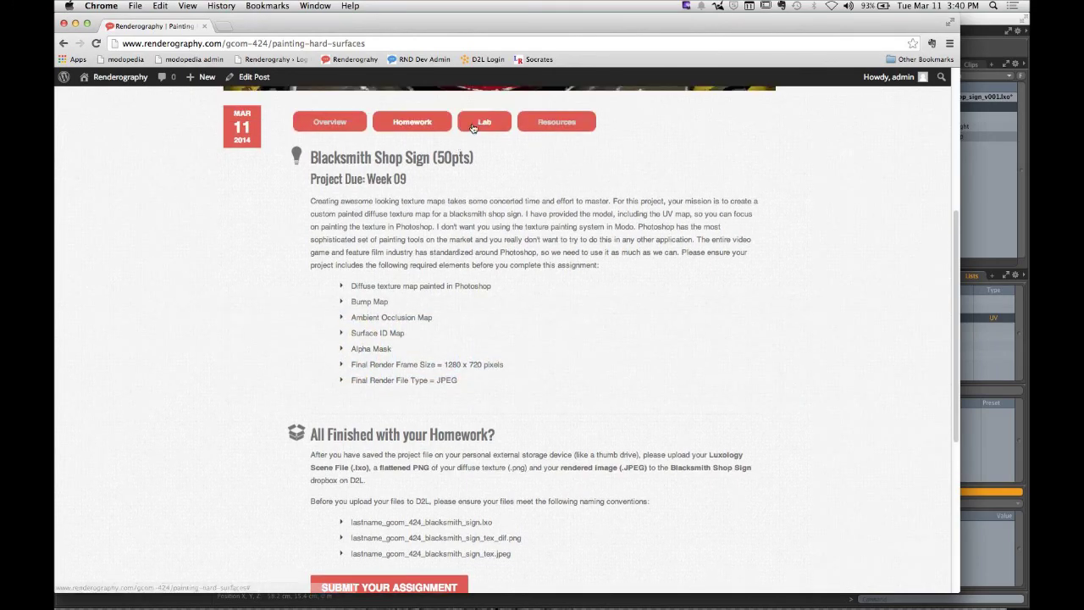
scroll(254, 322, up, 10)
scroll(246, 289, down, 4)
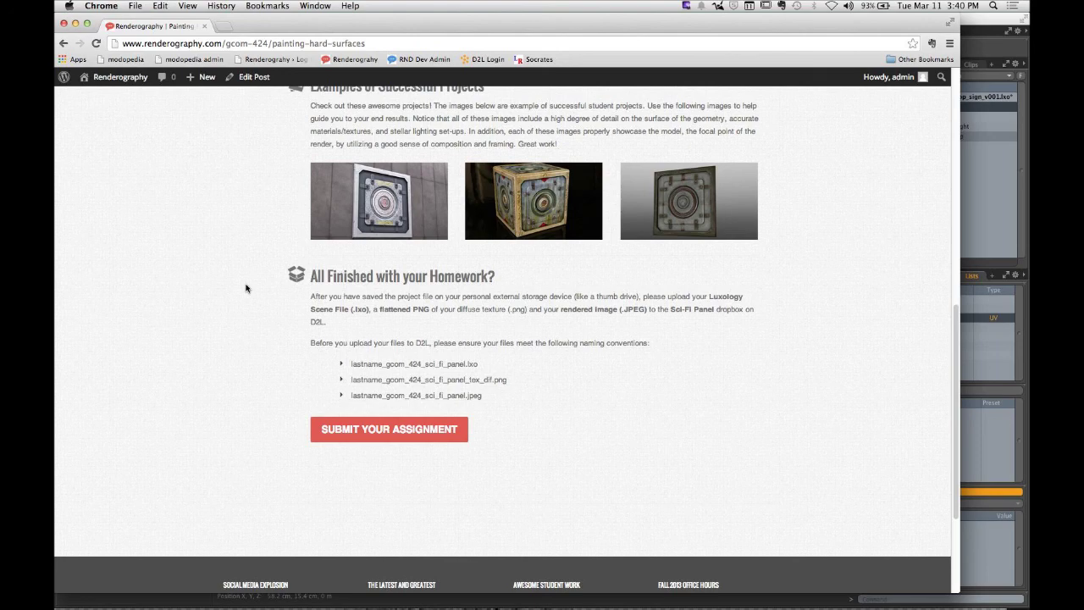
click(483, 203)
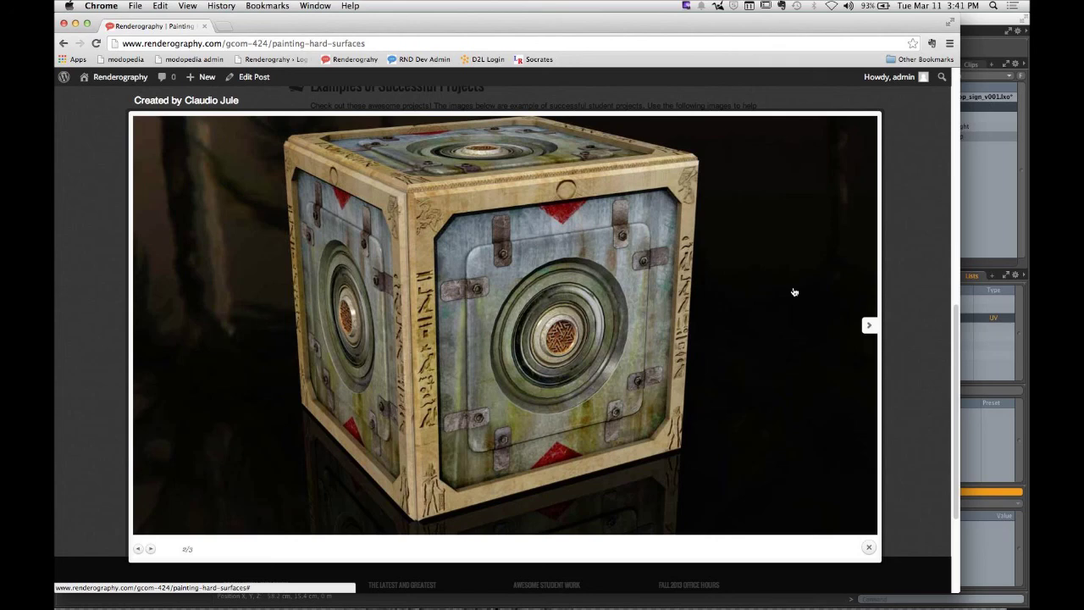
key(super+Tab)
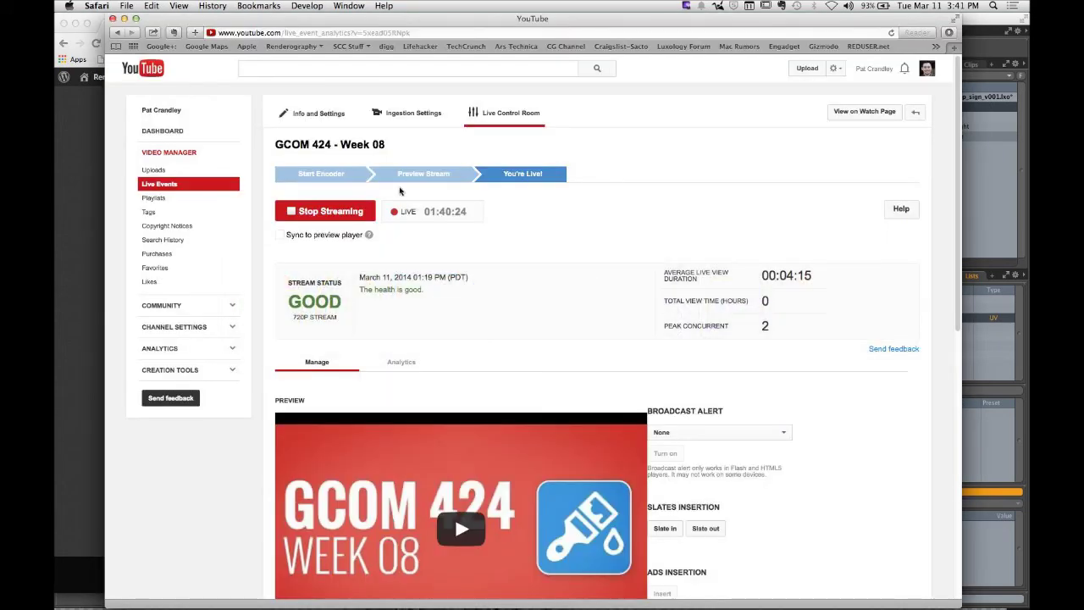